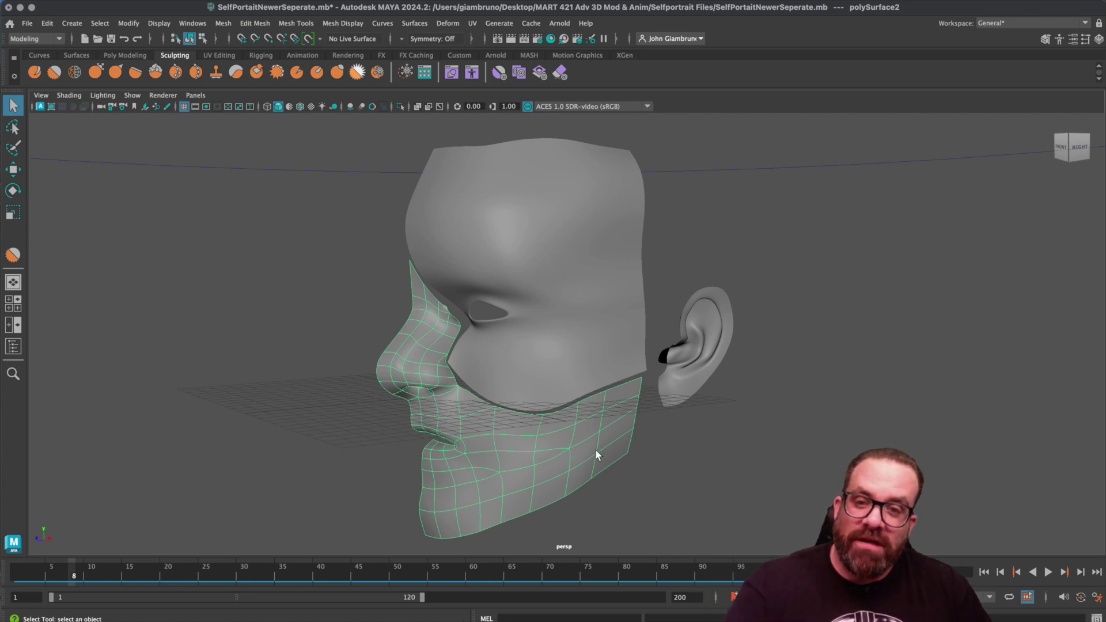
pyautogui.click(704, 366)
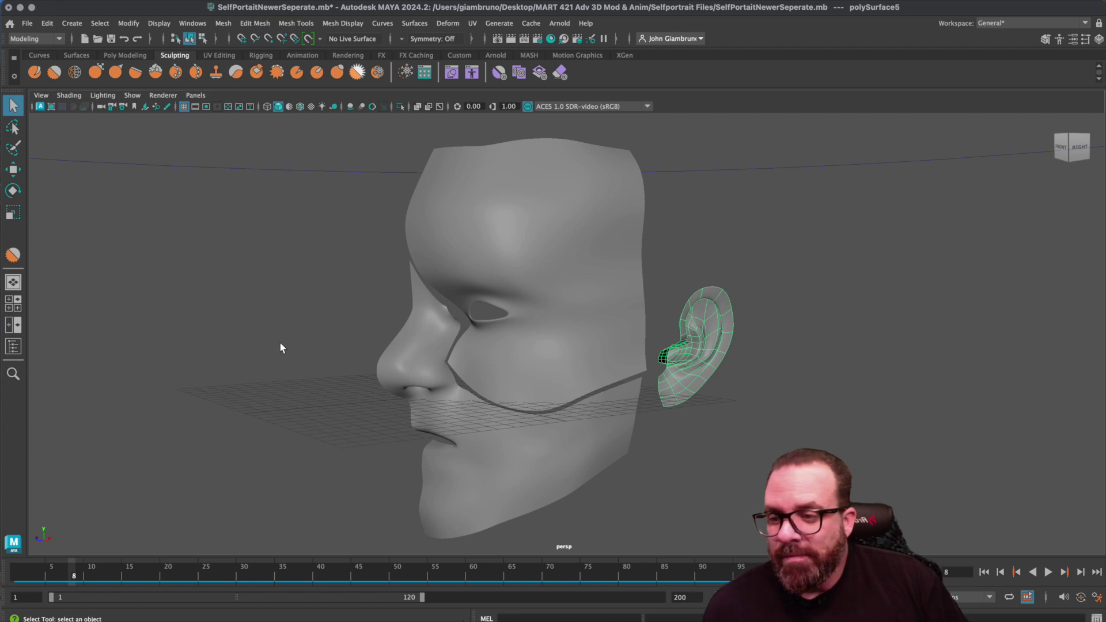
pyautogui.press('super+Tab')
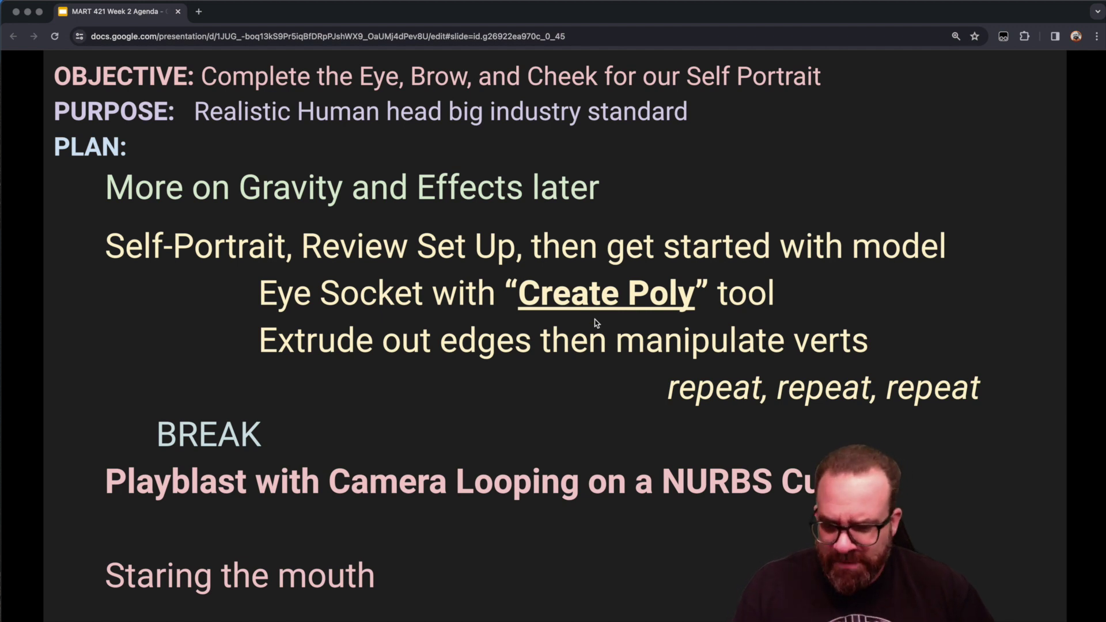
pyautogui.press('super+Tab')
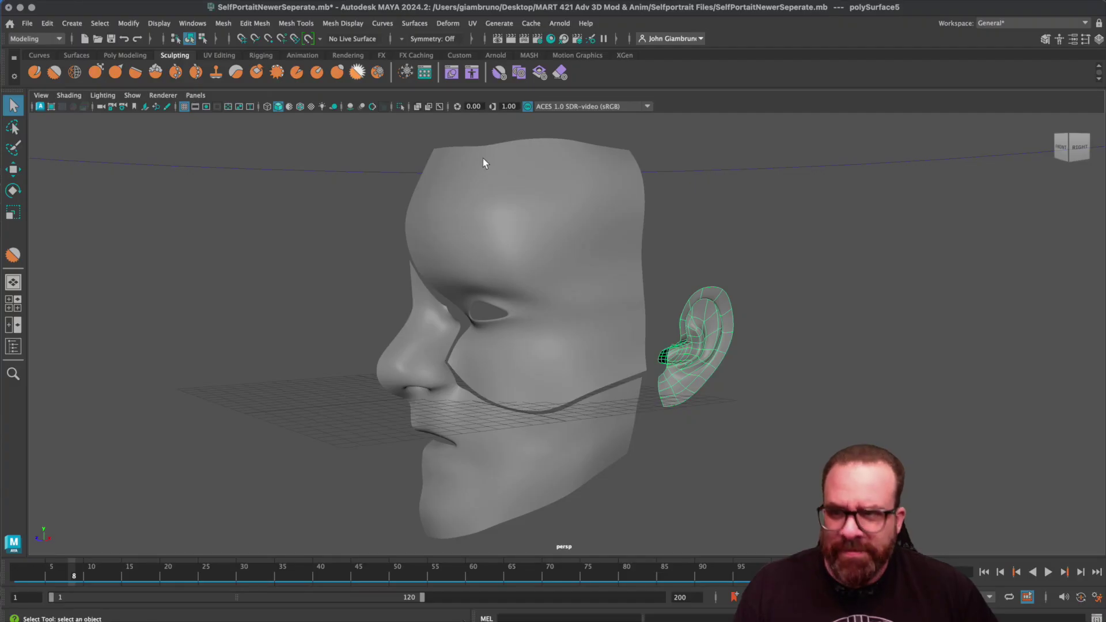
# - Start a new empty scene, saving the changes to the self-portrait scene
pyautogui.click(30, 23)
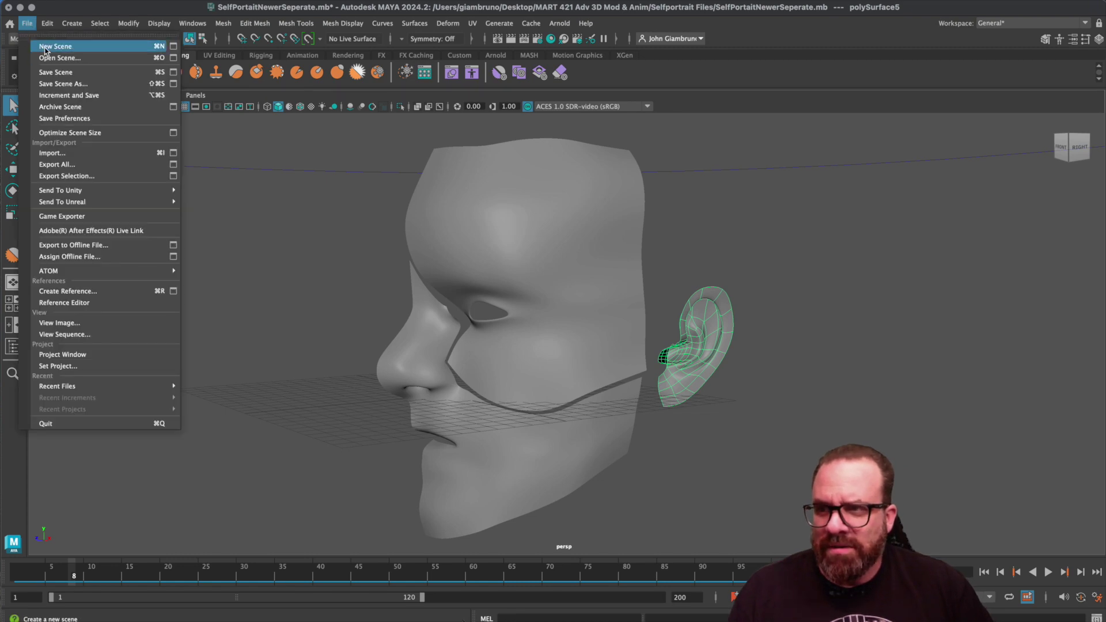
pyautogui.click(50, 44)
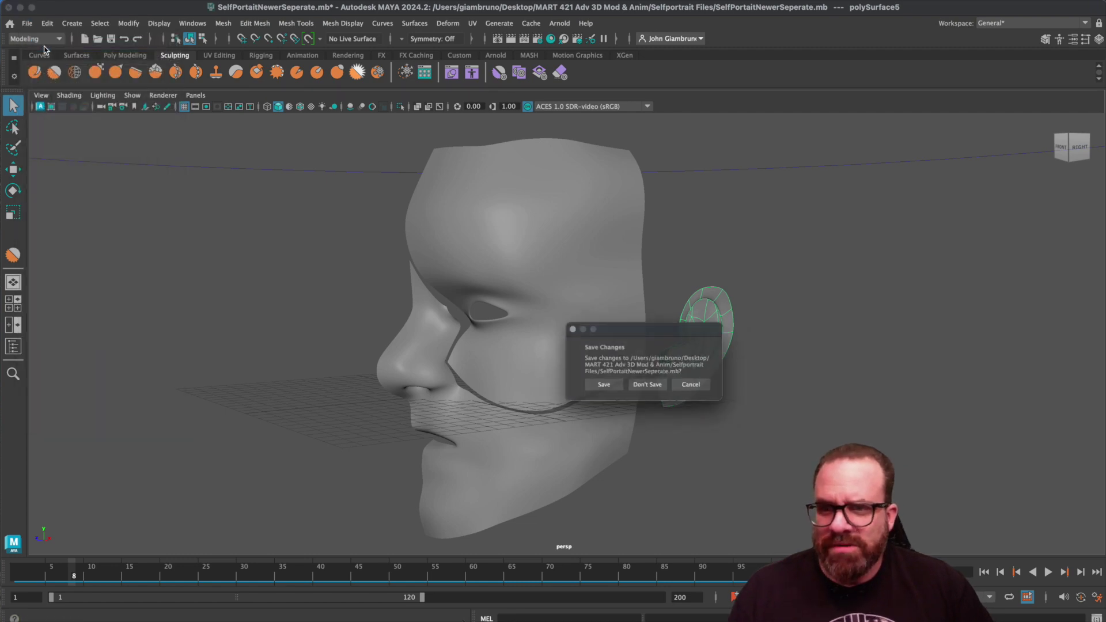
pyautogui.click(598, 389)
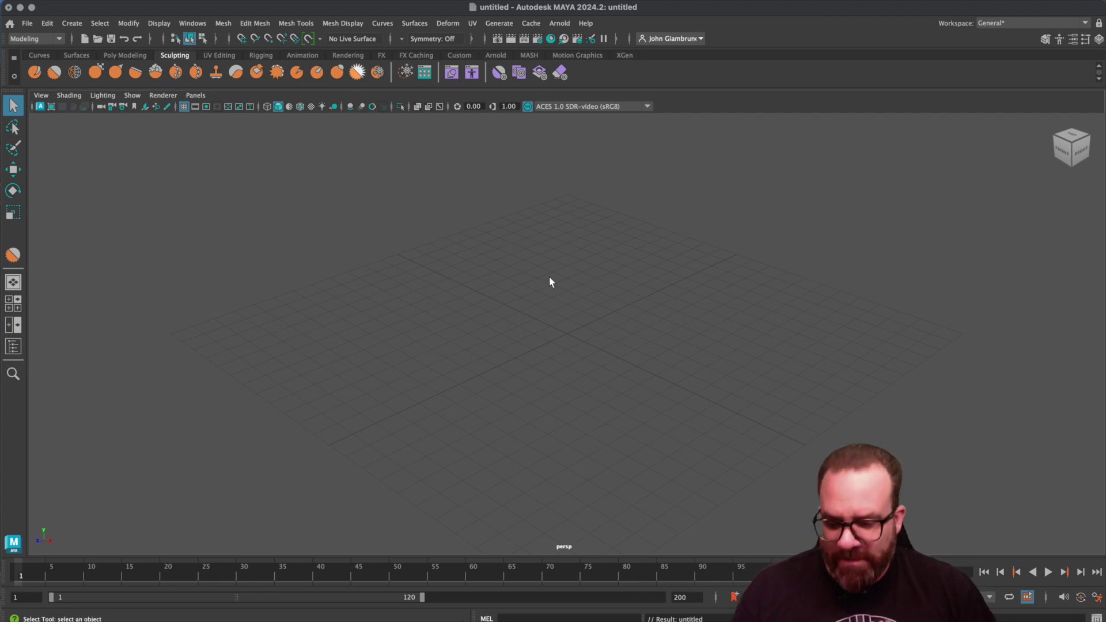
# - Create a free image plane in the empty scene
pyautogui.scroll(-4, 559, 281)
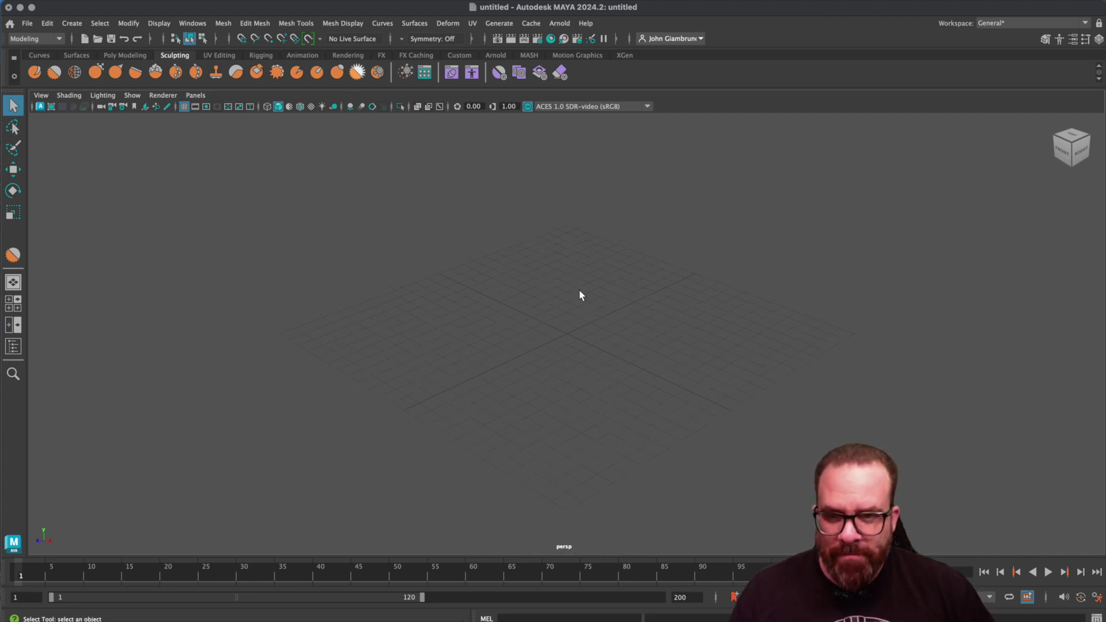
pyautogui.keyDown('alt'); pyautogui.moveTo(578, 289); pyautogui.dragTo(605, 262); pyautogui.keyUp('alt')
pyautogui.keyDown('alt'); pyautogui.moveTo(605, 263); pyautogui.dragTo(599, 325, button='middle'); pyautogui.keyUp('alt')
pyautogui.click(73, 23)
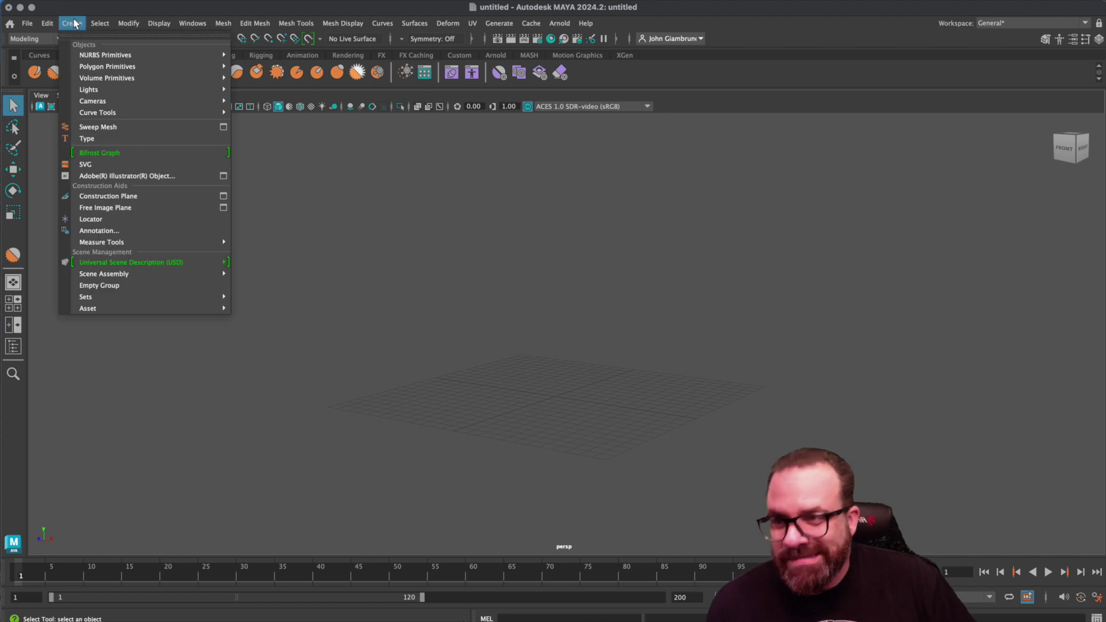
pyautogui.click(127, 208)
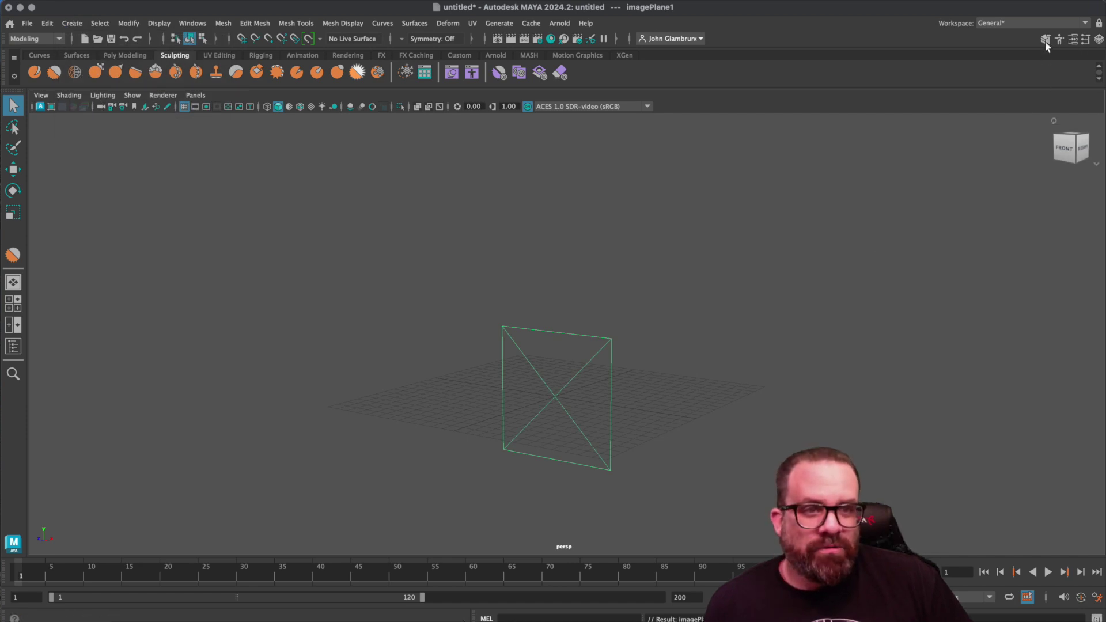
# - Browse for the image plane's picture in the Desktop folder MART 421 Adv 3D Mod & Anim, allowing access to the Desktop
pyautogui.click(1074, 40)
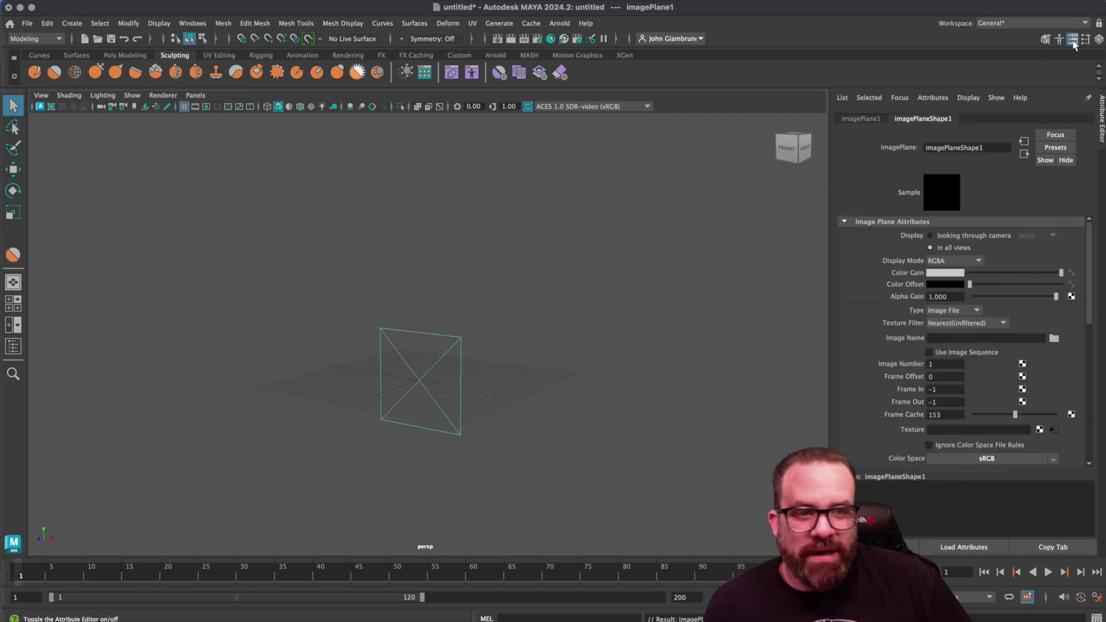
pyautogui.click(1055, 339)
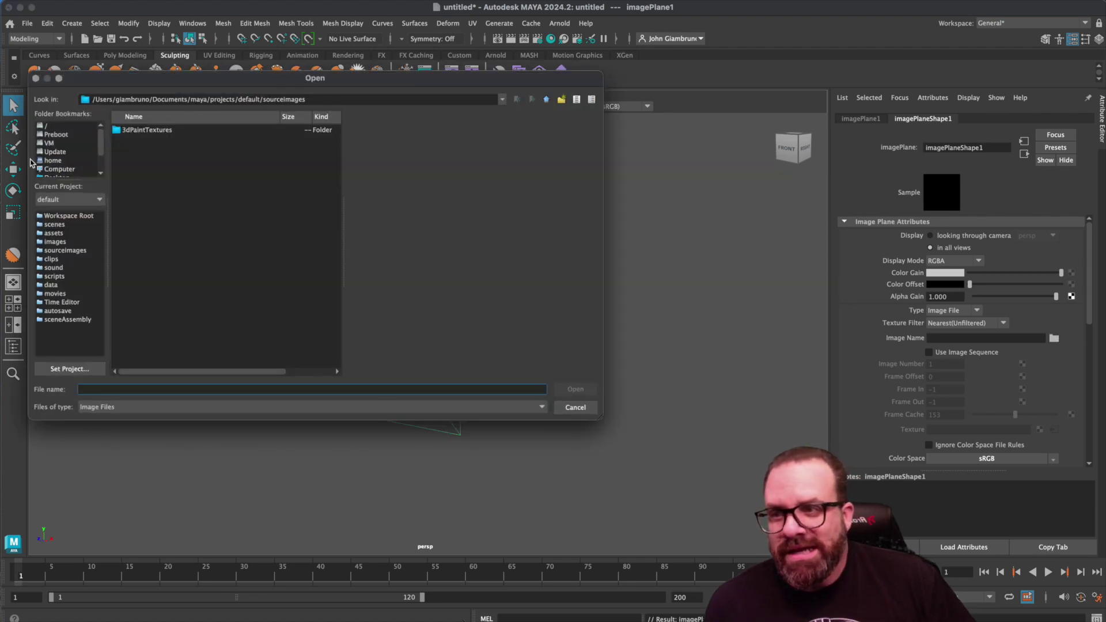
pyautogui.scroll(-3, 58, 152)
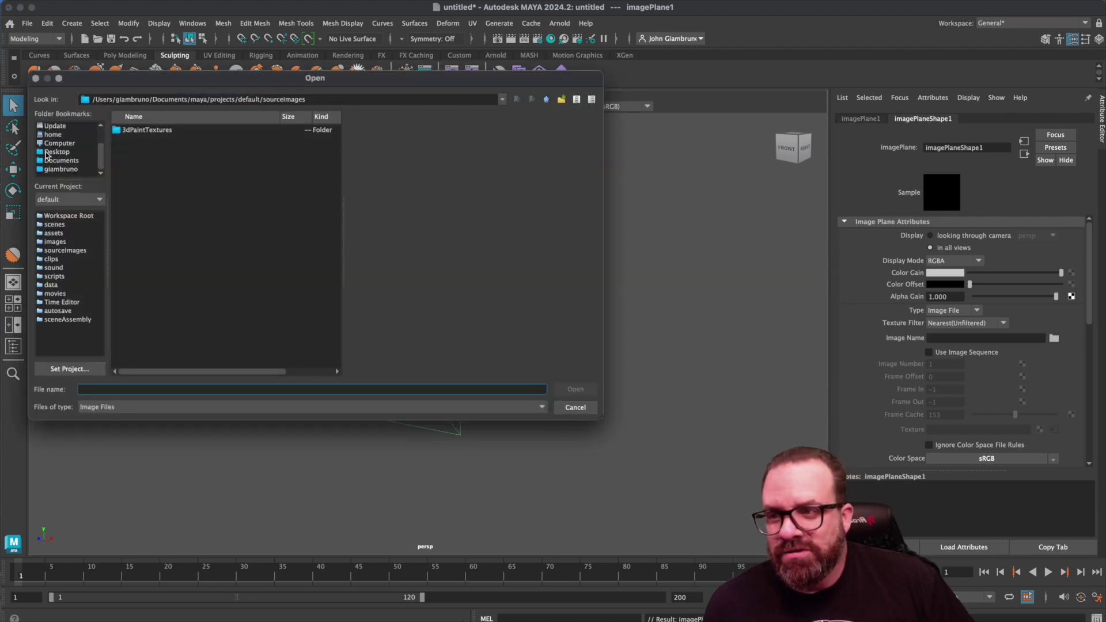
pyautogui.click(48, 152)
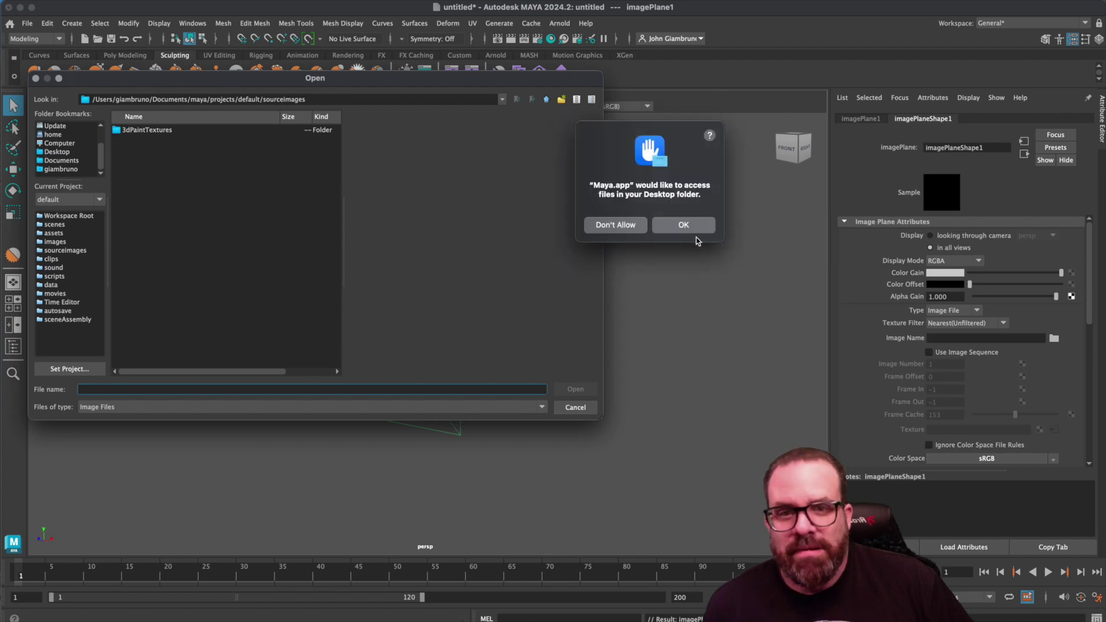
pyautogui.click(699, 226)
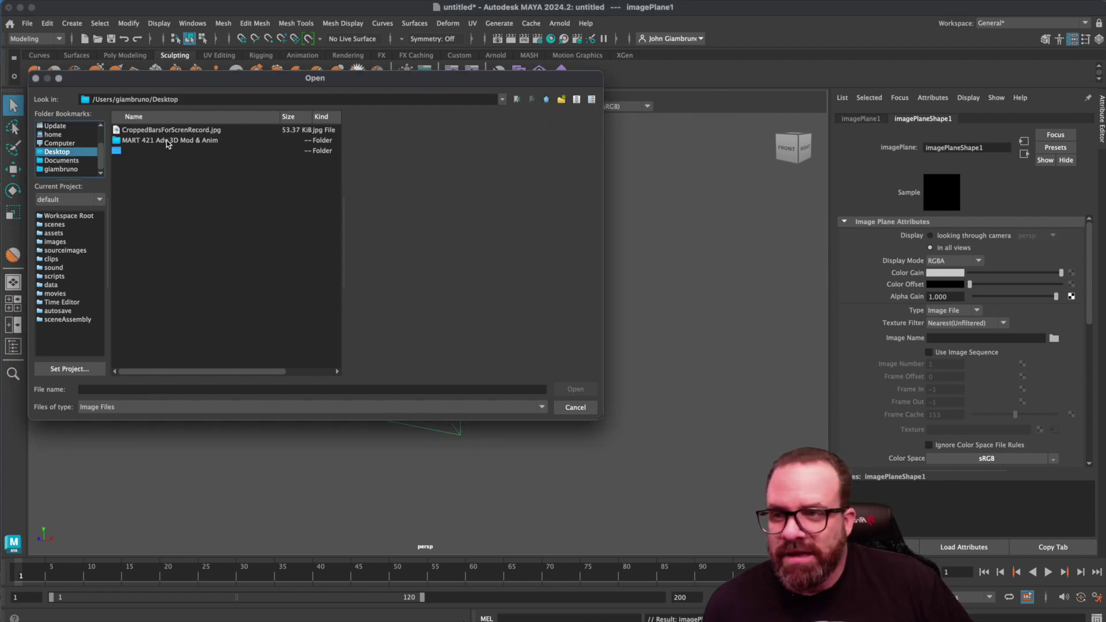
pyautogui.doubleClick(148, 141)
pyautogui.click(151, 141)
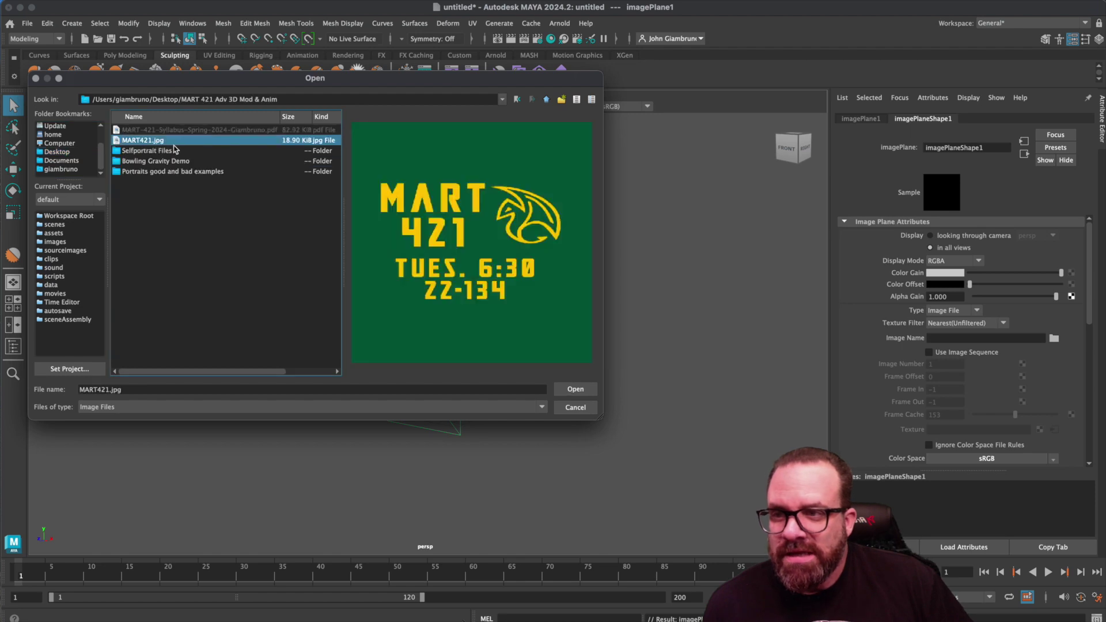
# - Check the Selfportrait Files folder for images, go back, and open the Portraits good and bad examples folder
pyautogui.click(140, 153)
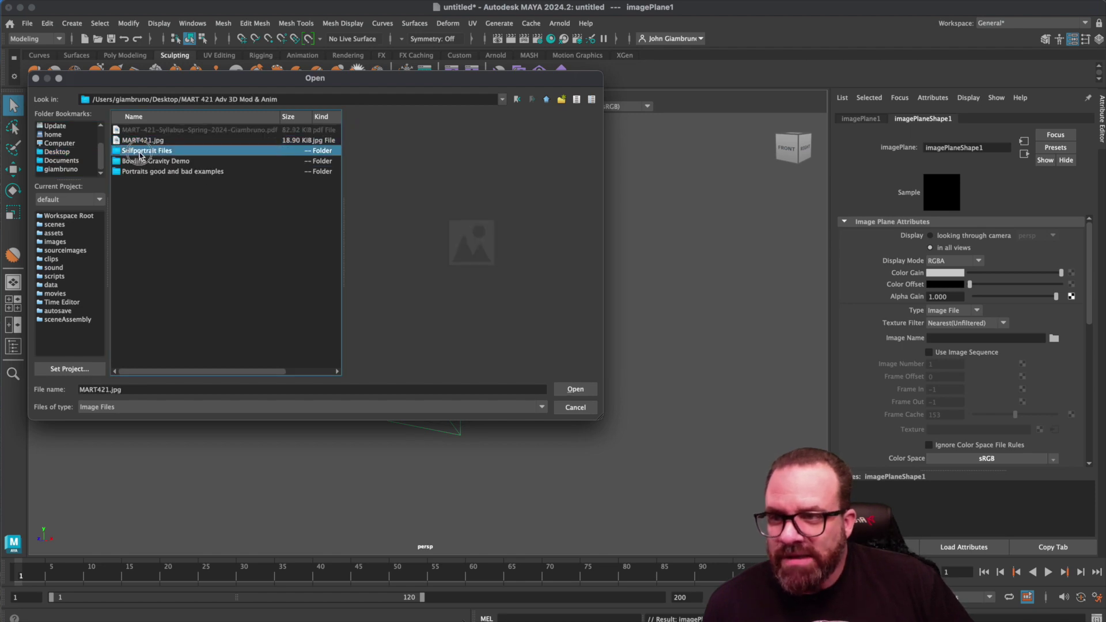
pyautogui.doubleClick(141, 153)
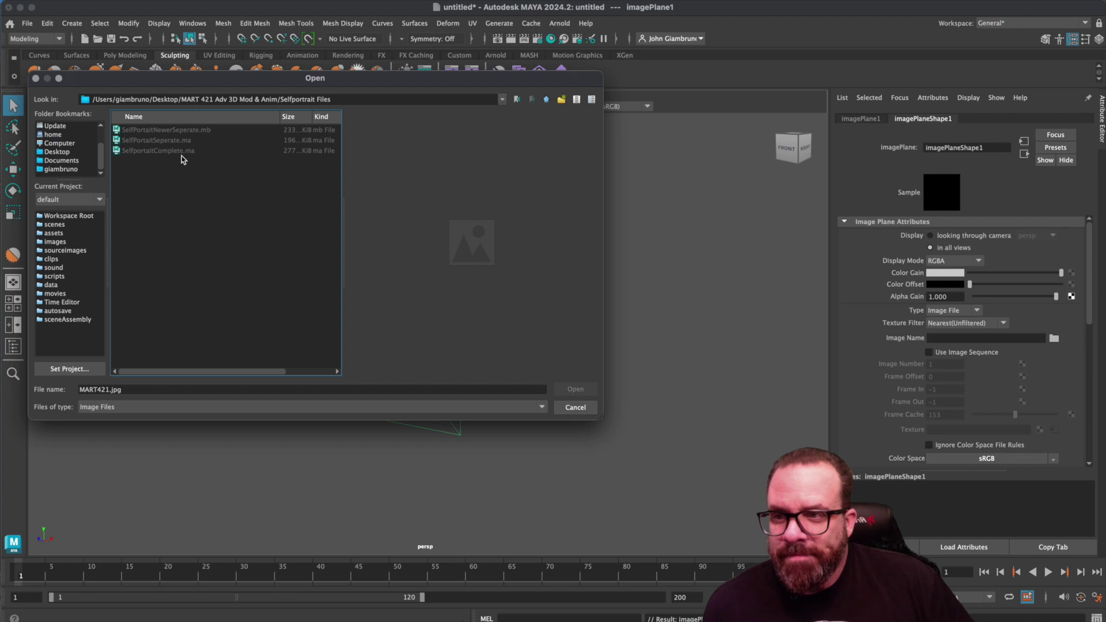
pyautogui.click(547, 100)
pyautogui.doubleClick(154, 162)
pyautogui.click(155, 172)
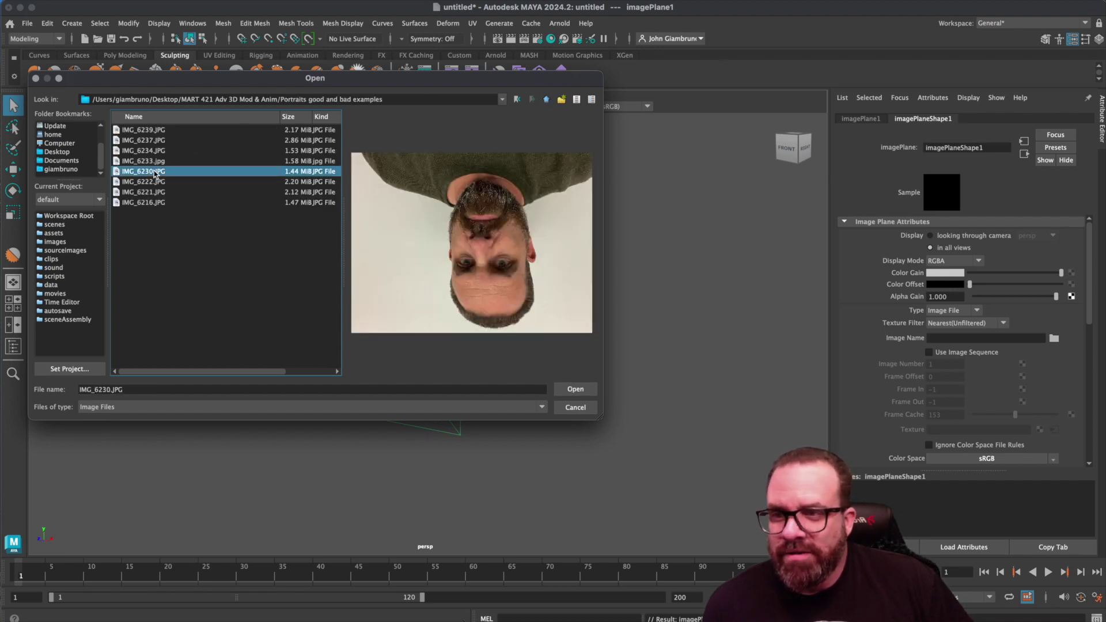
# - Preview the portrait photos in the folder, comparing angle, framing and distance as modeling references
pyautogui.click(145, 132)
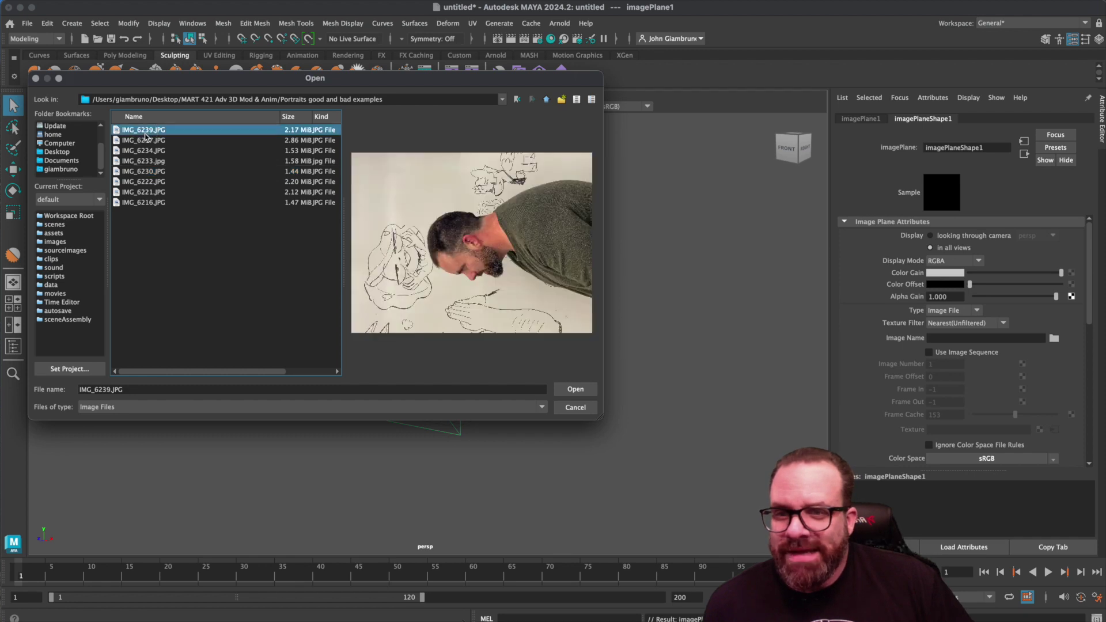
pyautogui.click(145, 142)
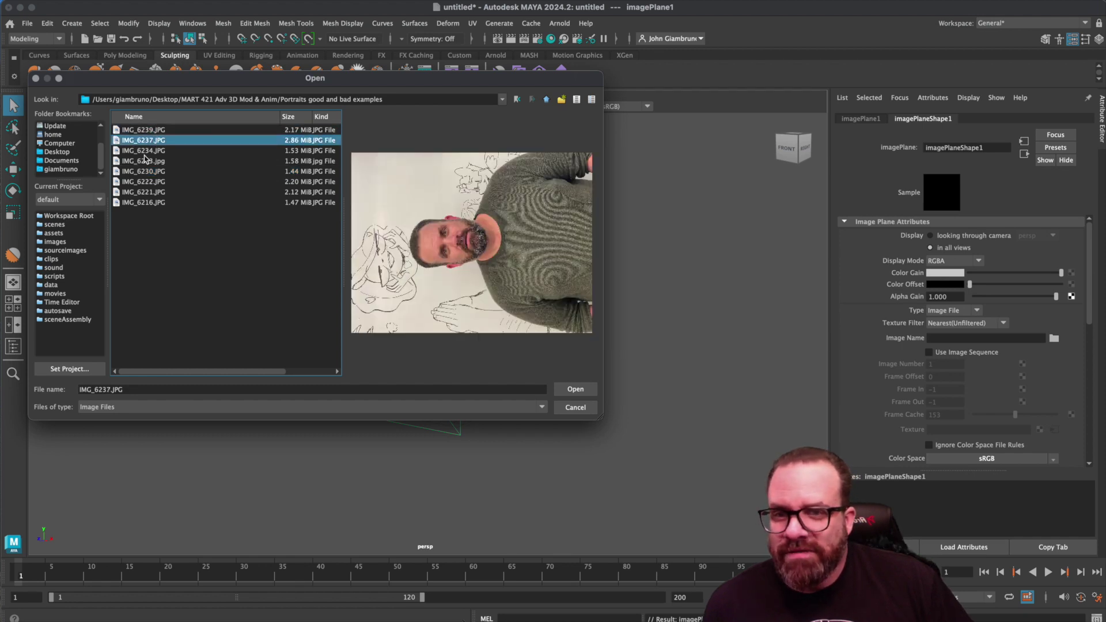
pyautogui.click(144, 161)
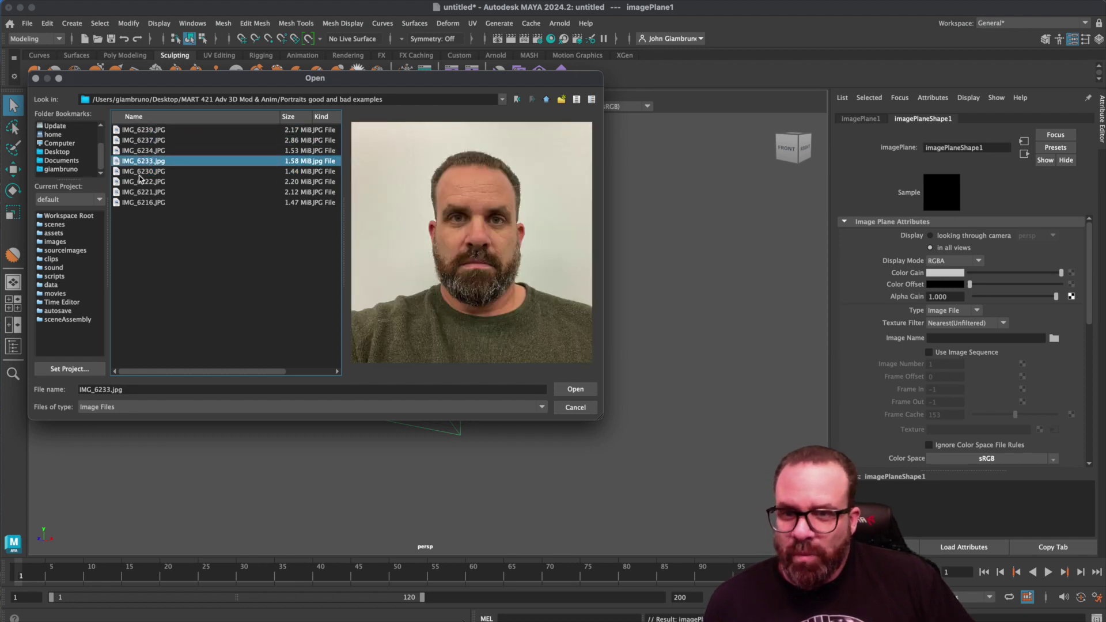
pyautogui.click(140, 173)
pyautogui.click(142, 192)
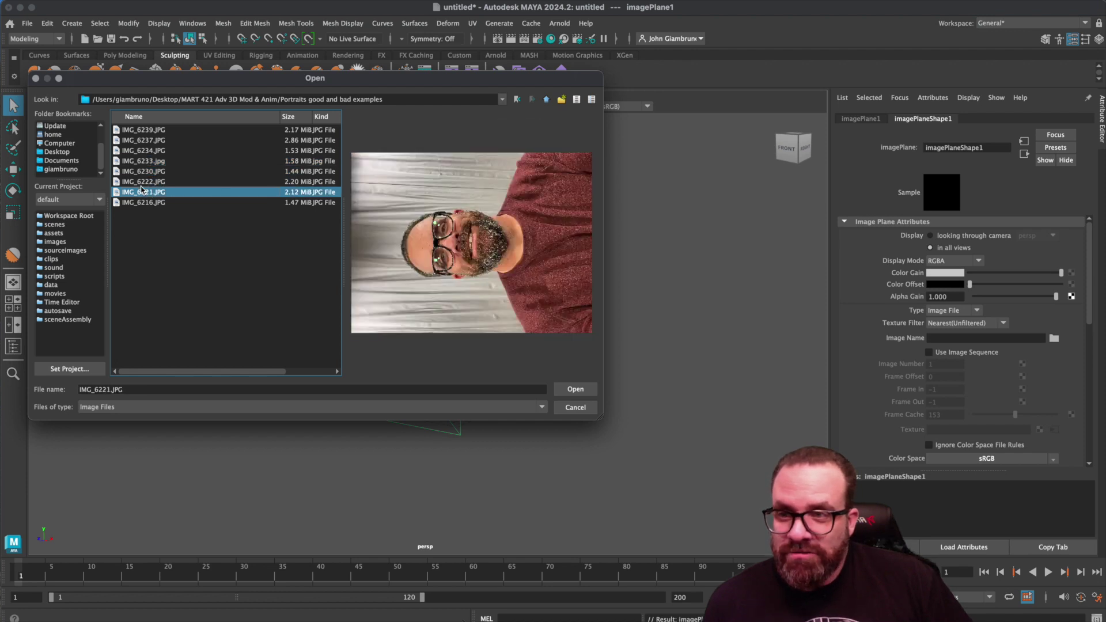
pyautogui.click(140, 203)
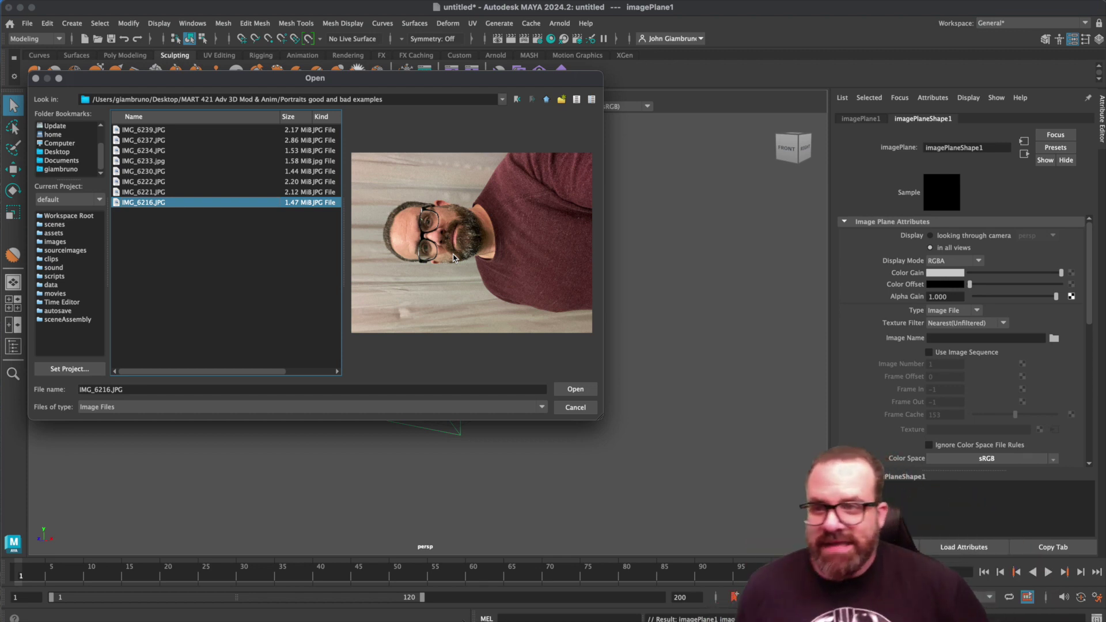
pyautogui.click(154, 196)
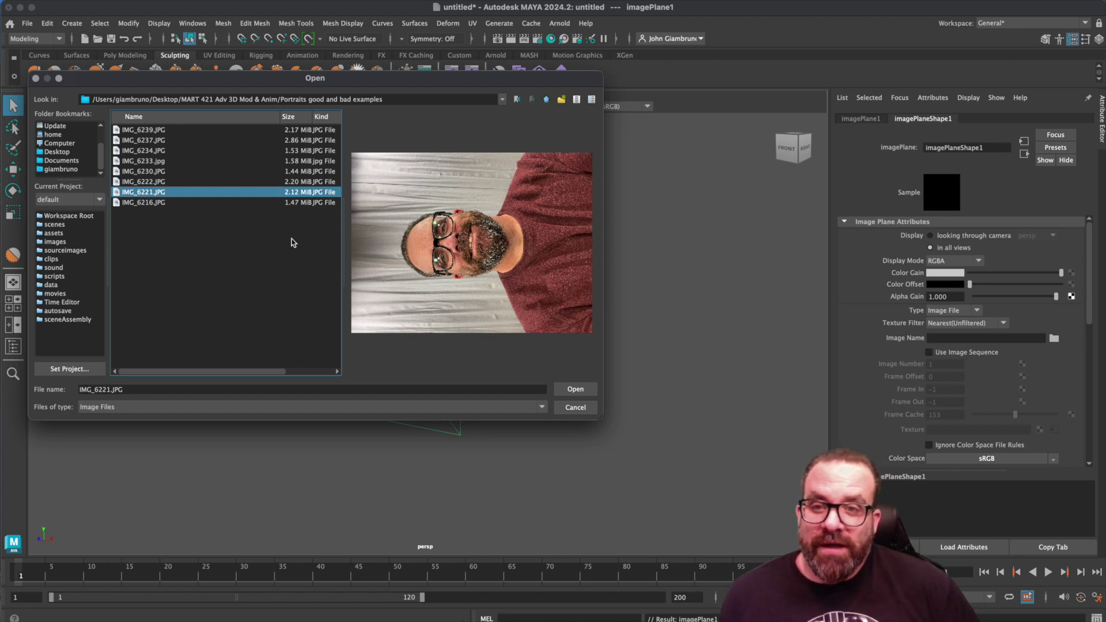
pyautogui.click(141, 182)
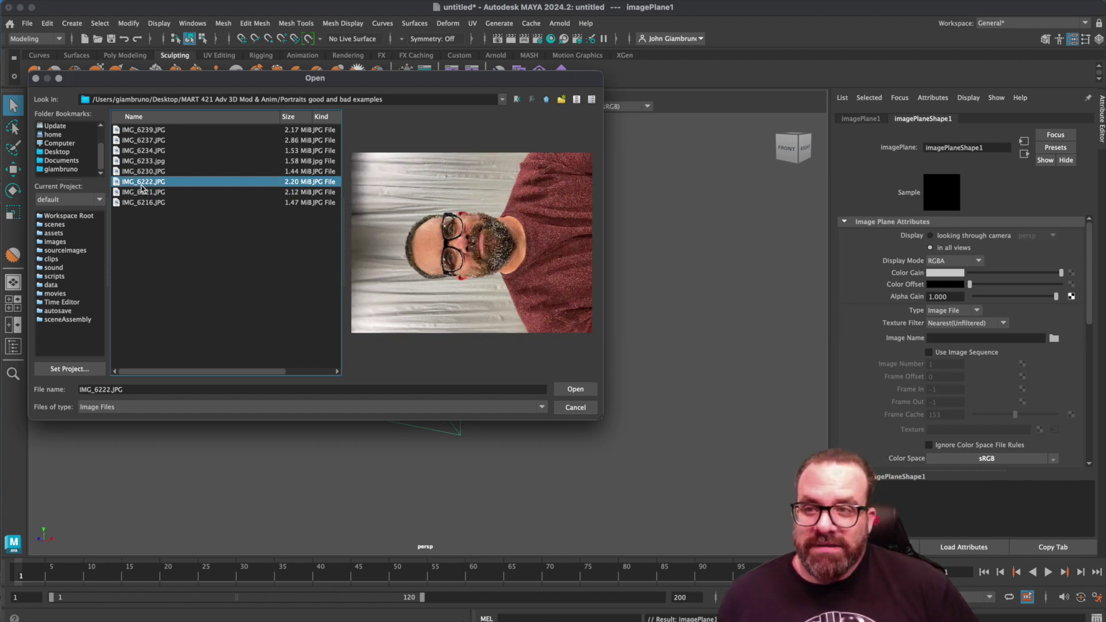
pyautogui.click(137, 172)
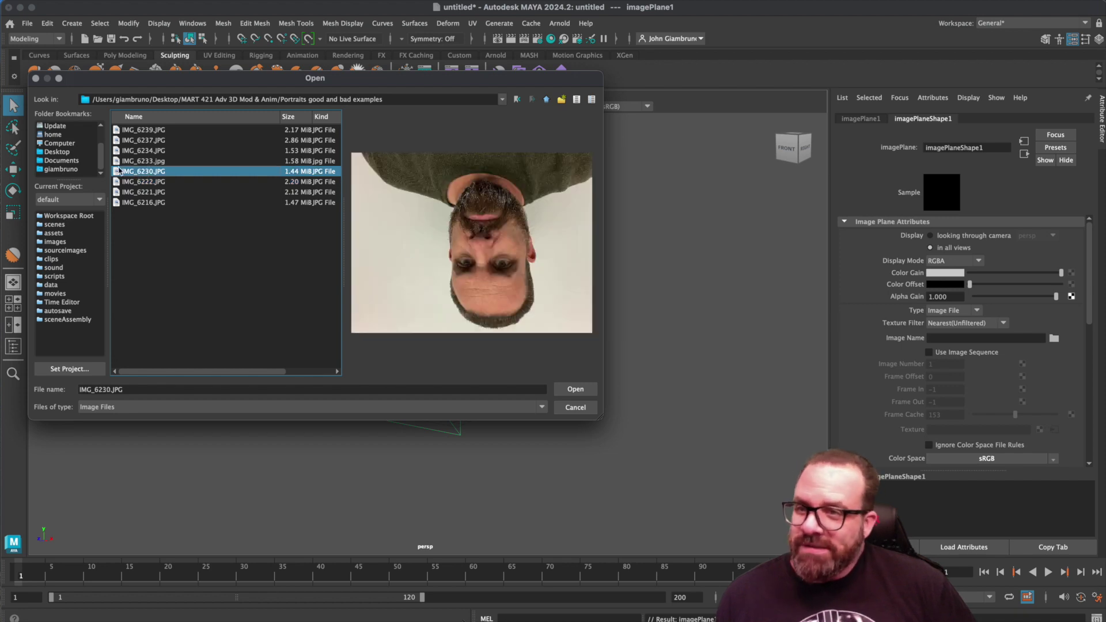
pyautogui.click(125, 162)
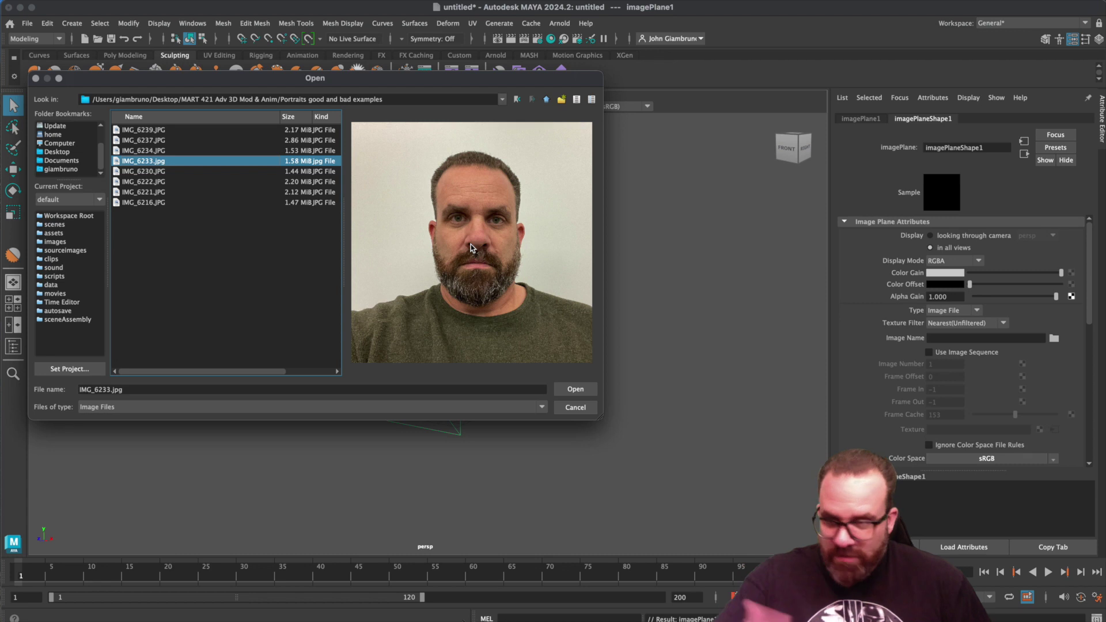
pyautogui.click(144, 152)
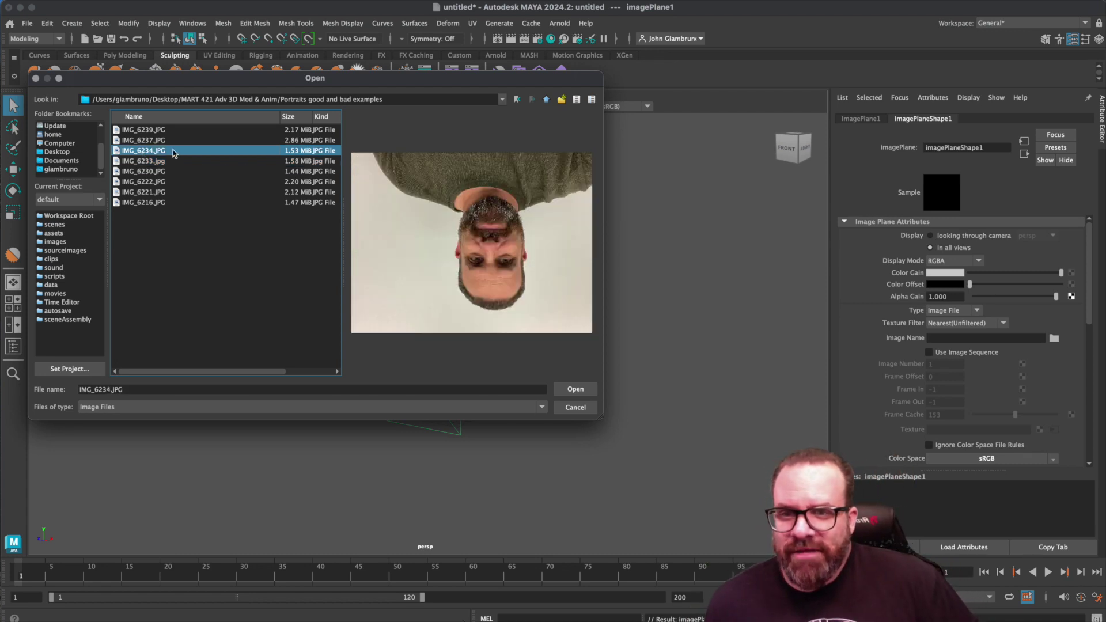
# - Load IMG_6237.JPG as the image of the image plane
pyautogui.click(143, 141)
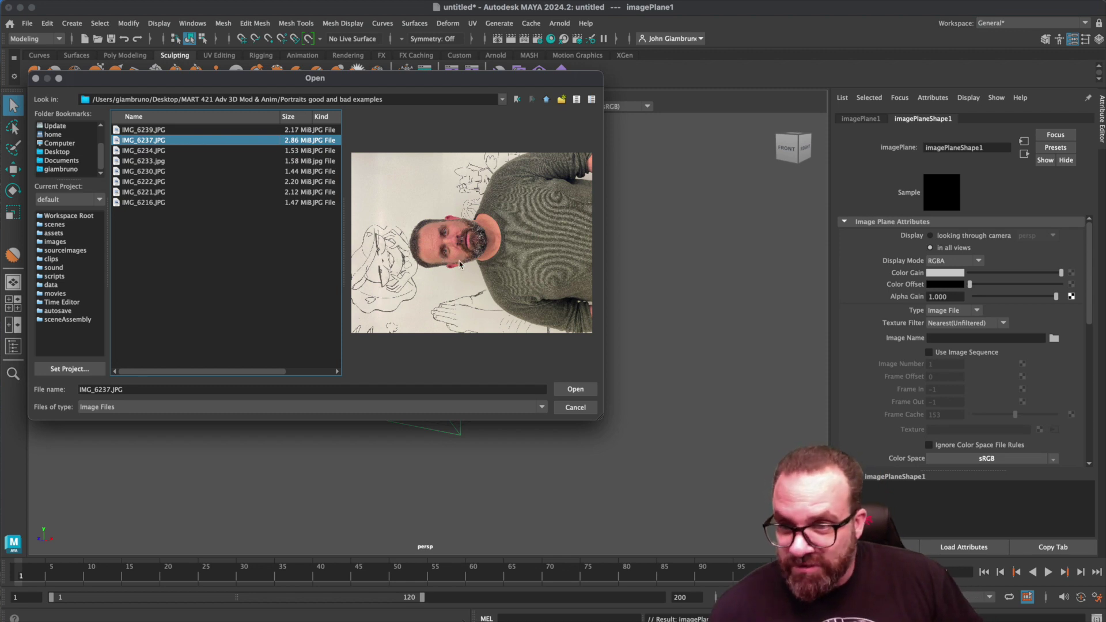
pyautogui.click(577, 390)
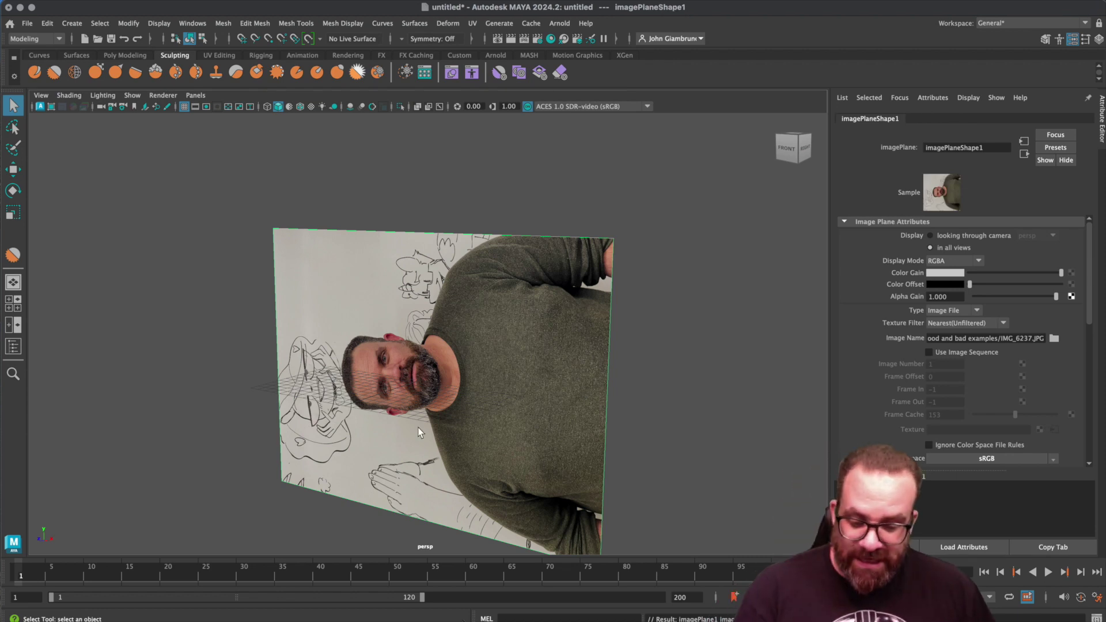
# - Rotate the front portrait image plane until the head is upright and move it slightly back along the Z axis
pyautogui.press('e')
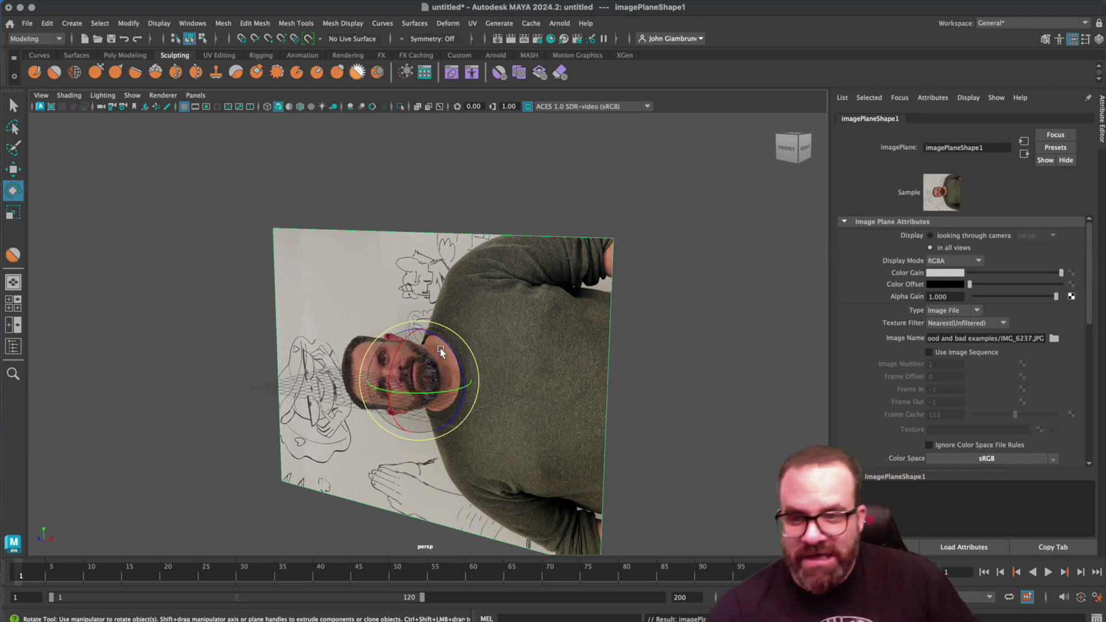
pyautogui.moveTo(440, 348); pyautogui.dragTo(448, 383)
pyautogui.press('w')
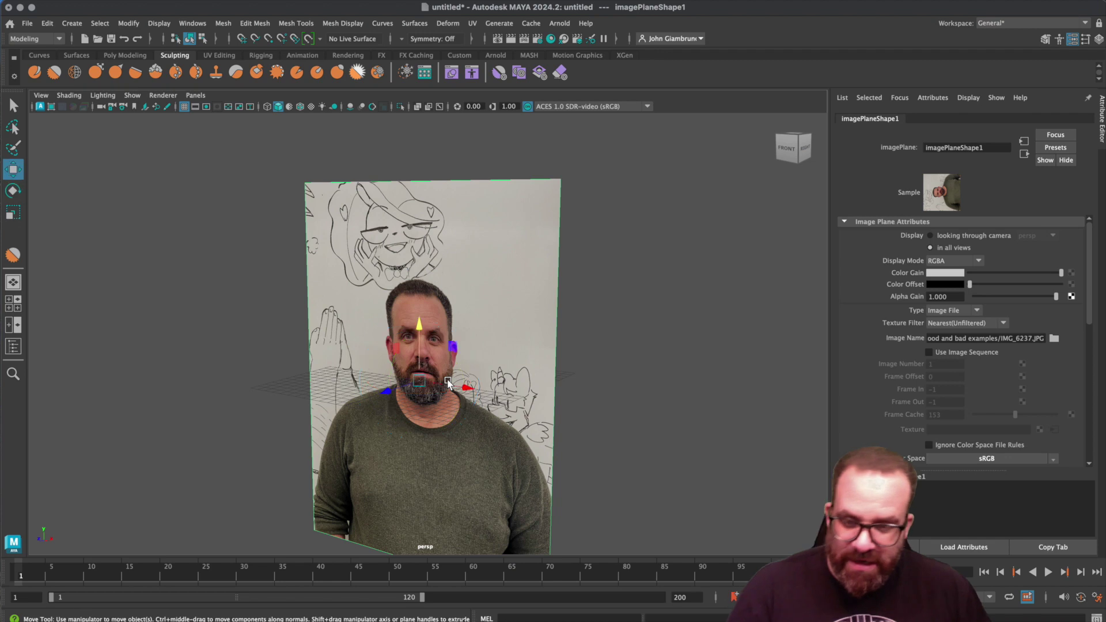
pyautogui.moveTo(390, 394); pyautogui.dragTo(414, 394)
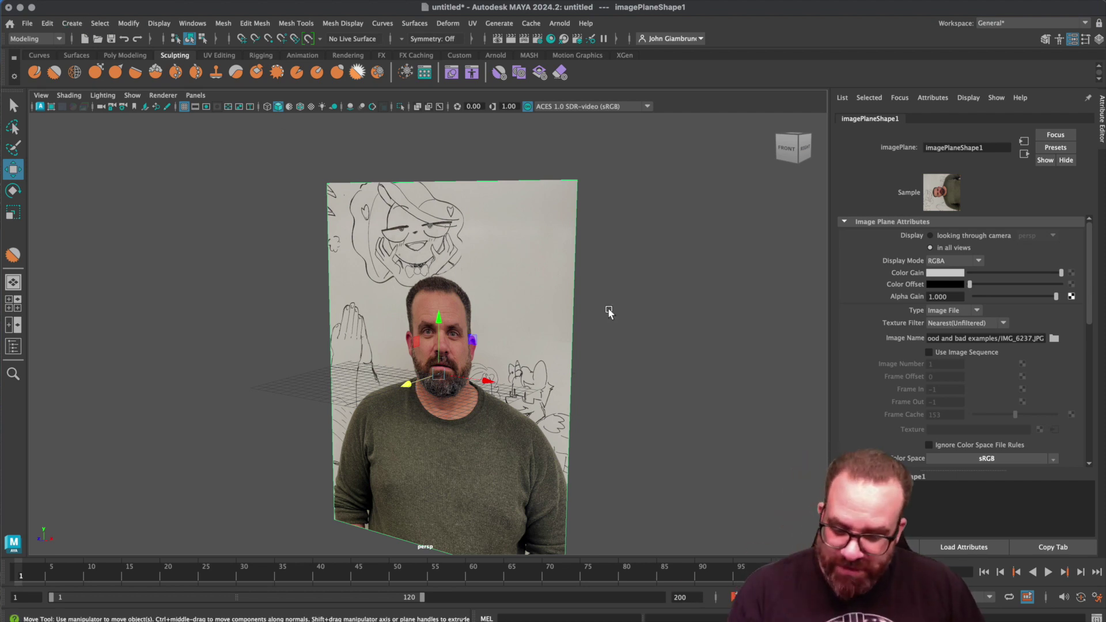
# - Duplicate the portrait image plane and shift the copy slightly forward along the Z axis
pyautogui.hotkey('ctrl', 'd')
pyautogui.moveTo(406, 385); pyautogui.dragTo(393, 393)
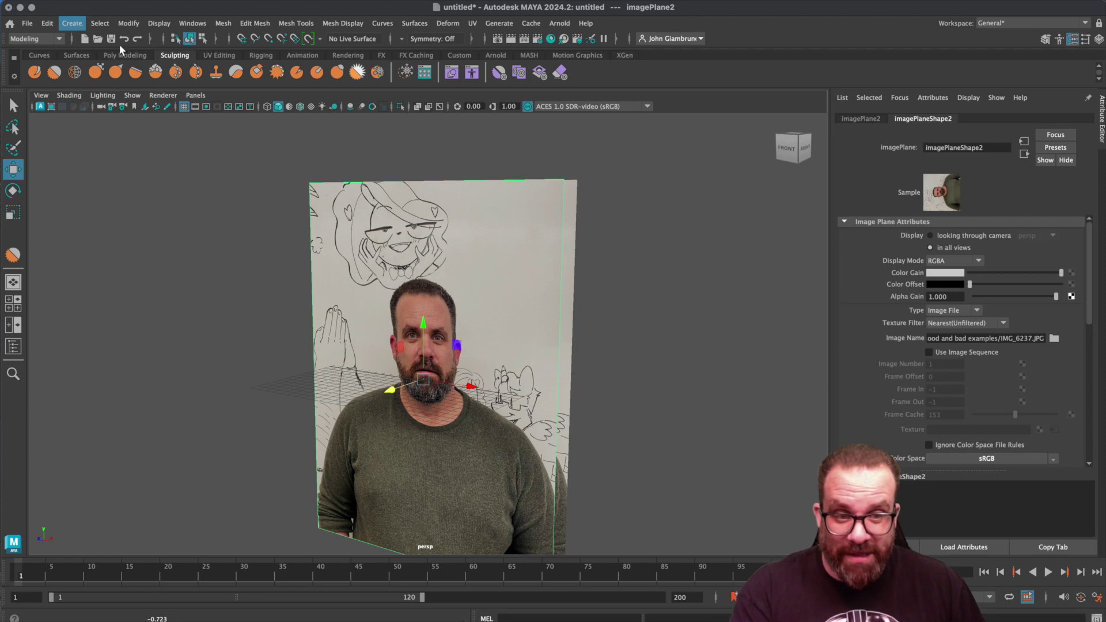
# - Load the side portrait IMG_6239.JPG as the image of the duplicated image plane
pyautogui.click(1054, 339)
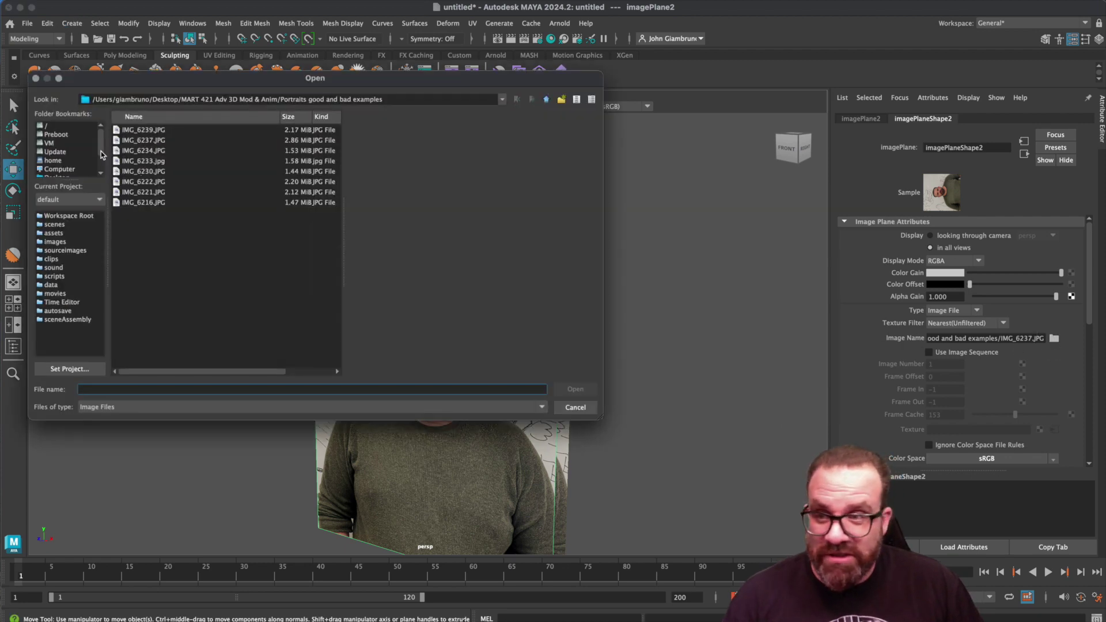
pyautogui.click(144, 130)
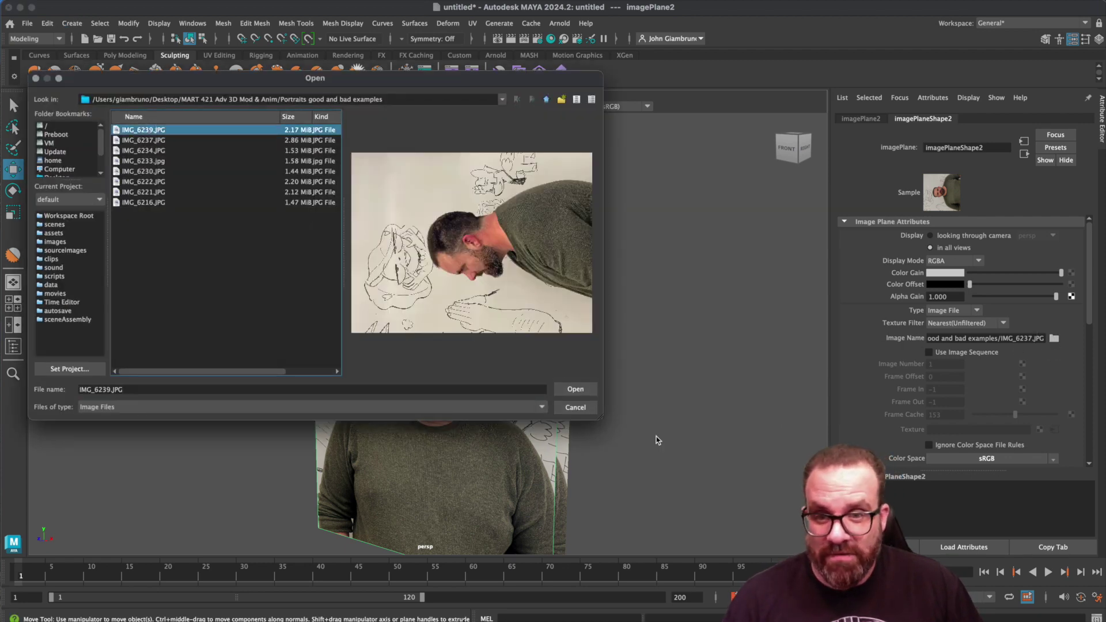
pyautogui.click(575, 389)
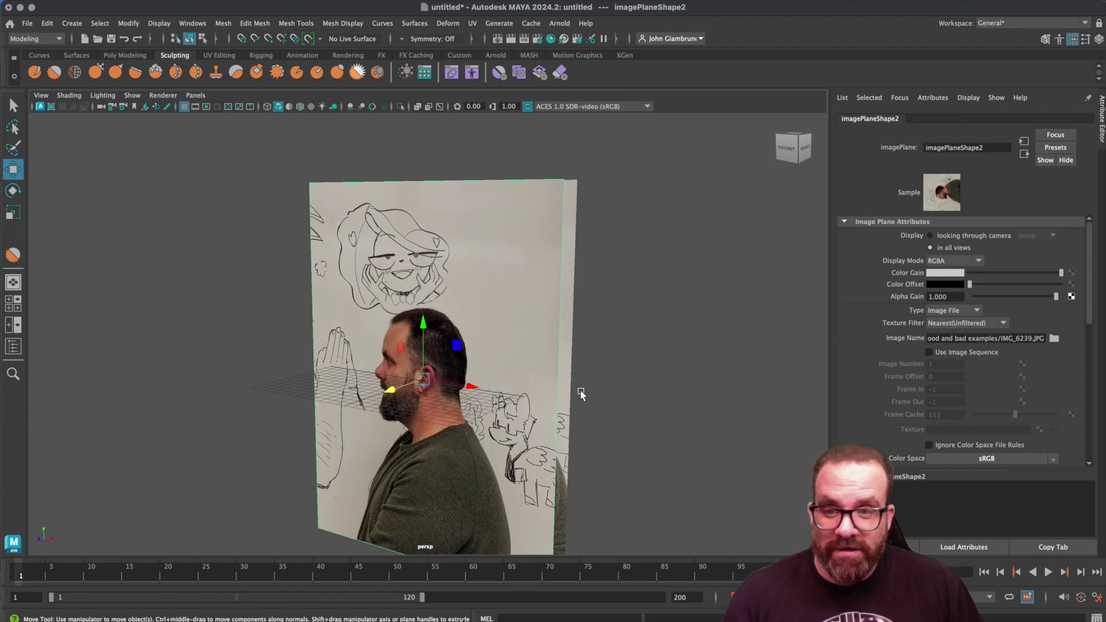
# - Rotate the side portrait plane 90° about the vertical axis so it stands perpendicular to the front portrait
pyautogui.press('e')
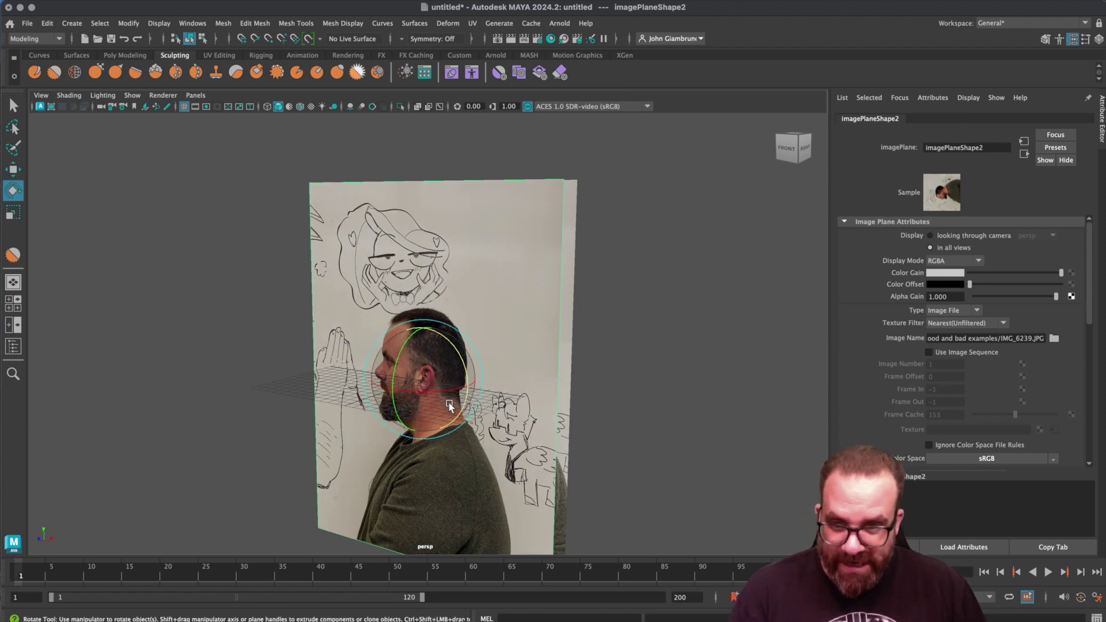
pyautogui.moveTo(442, 396); pyautogui.dragTo(453, 394)
pyautogui.hotkey('ctrl', 'z')
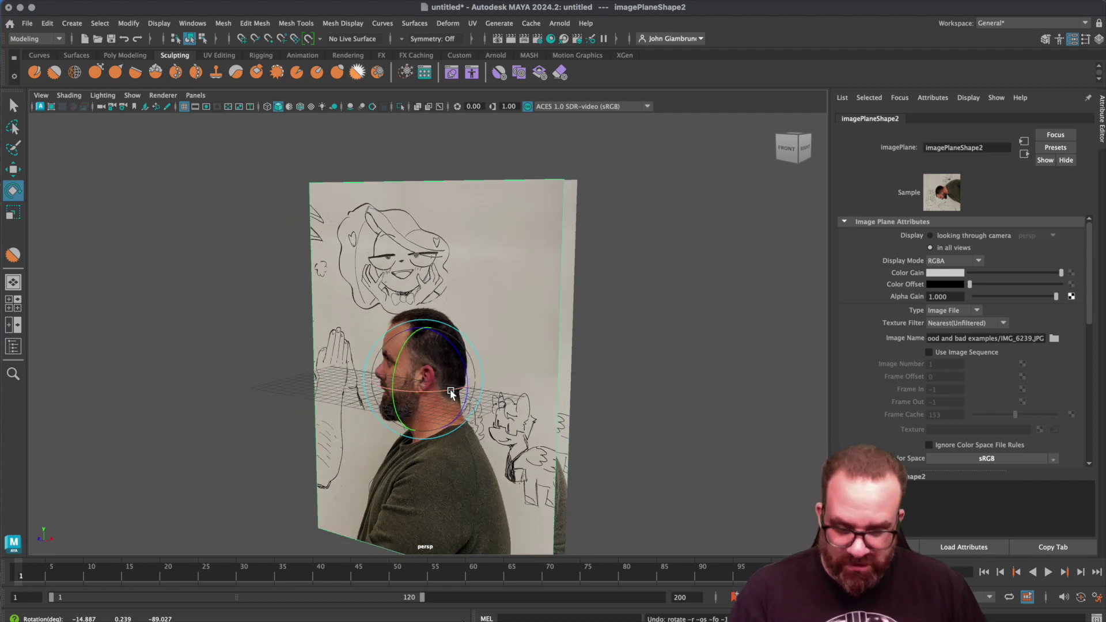
pyautogui.moveTo(447, 393); pyautogui.dragTo(482, 385)
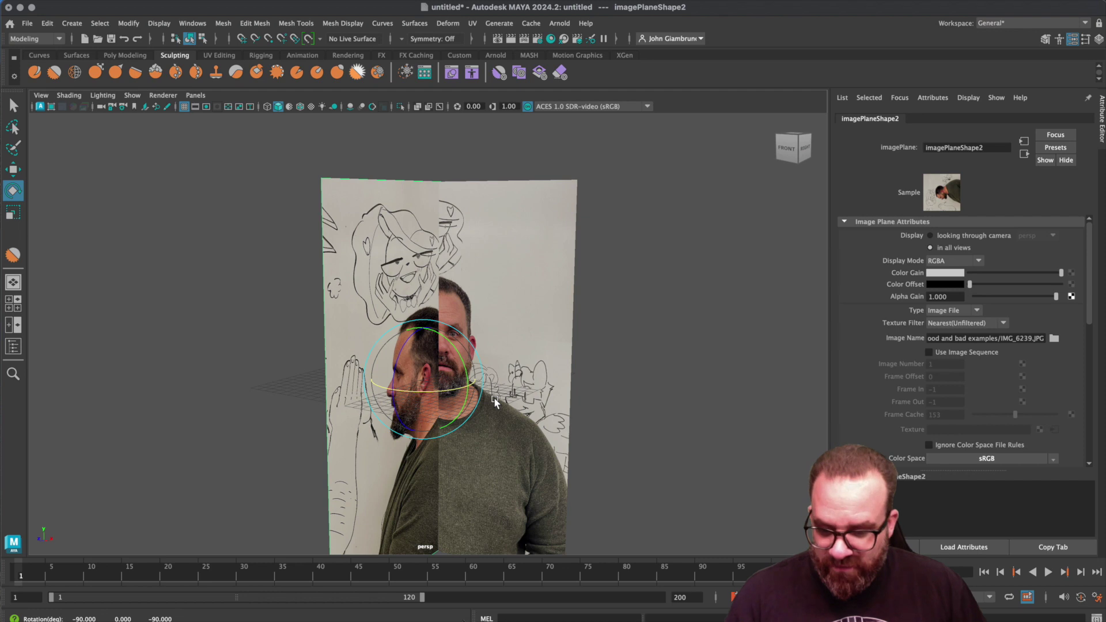
# - Move the side portrait plane to about X -1.489, Y 3.091, Z -5.095 so its head meets the front portrait's head
pyautogui.press('w')
pyautogui.moveTo(431, 328); pyautogui.dragTo(430, 295)
pyautogui.keyDown('alt'); pyautogui.moveTo(598, 383); pyautogui.dragTo(452, 364); pyautogui.keyUp('alt')
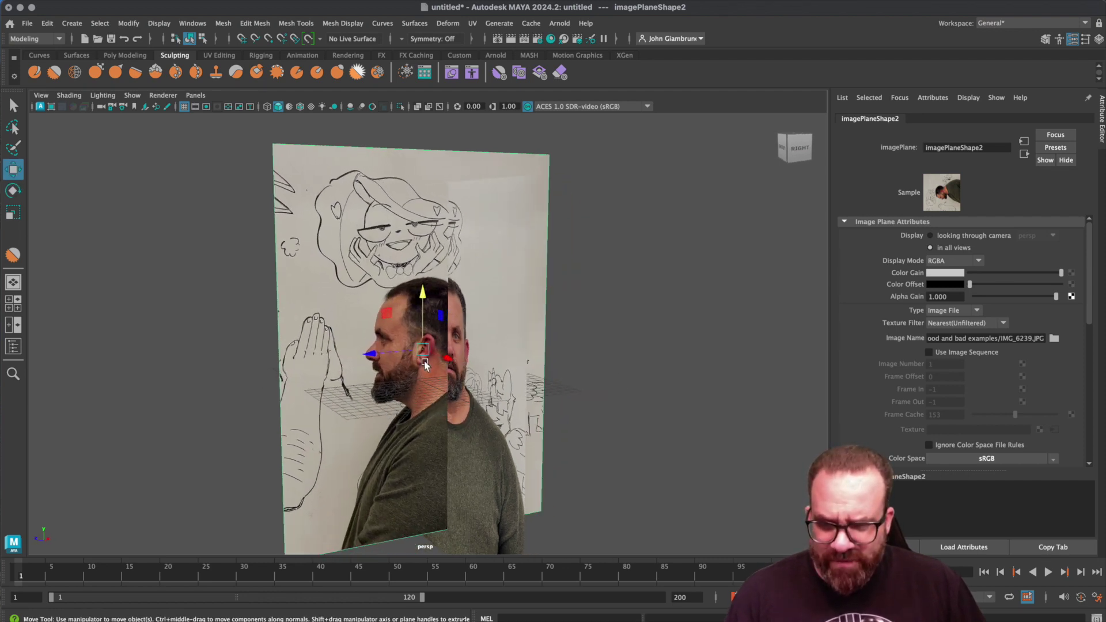
pyautogui.moveTo(378, 355); pyautogui.dragTo(456, 362)
pyautogui.scroll(3, 494, 421)
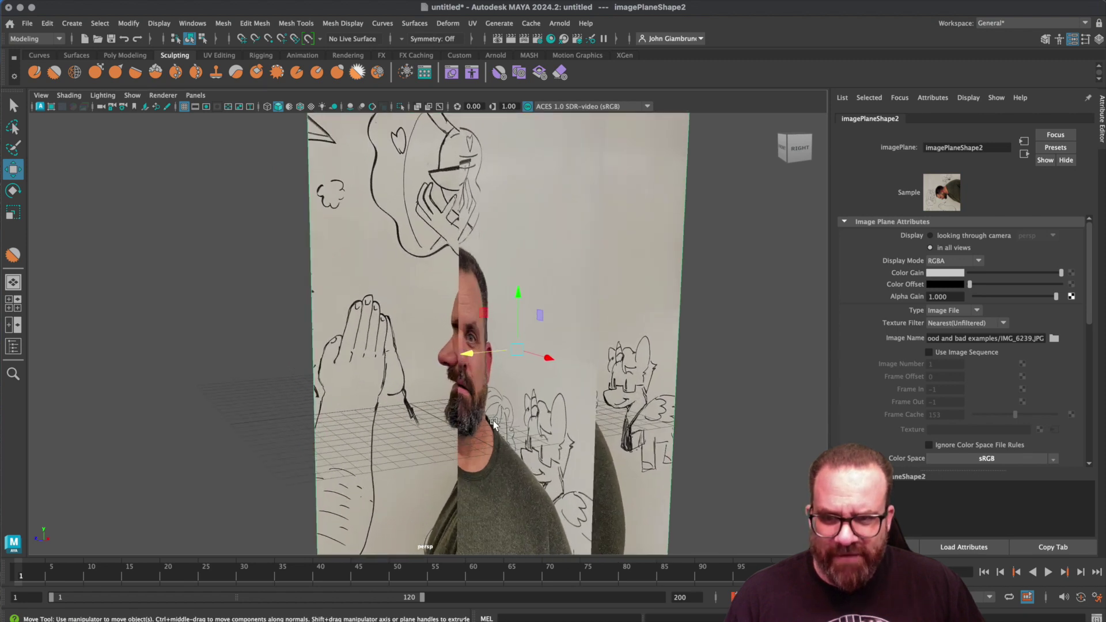
pyautogui.moveTo(468, 355); pyautogui.dragTo(423, 363)
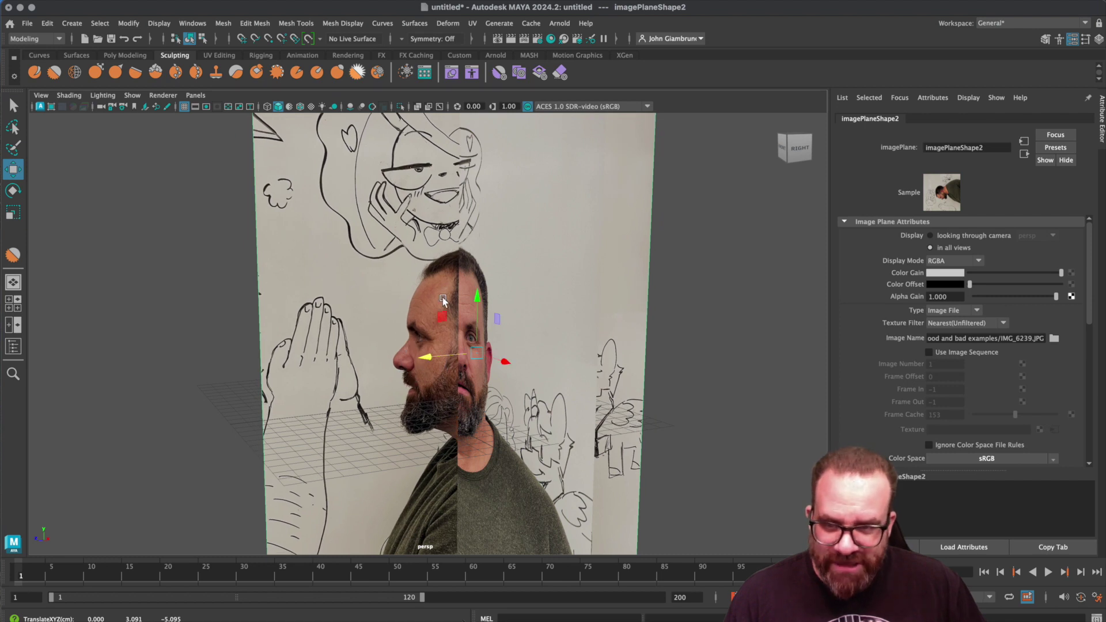
pyautogui.keyDown('alt'); pyautogui.moveTo(415, 423); pyautogui.dragTo(439, 425); pyautogui.keyUp('alt')
pyautogui.moveTo(514, 362); pyautogui.dragTo(496, 358)
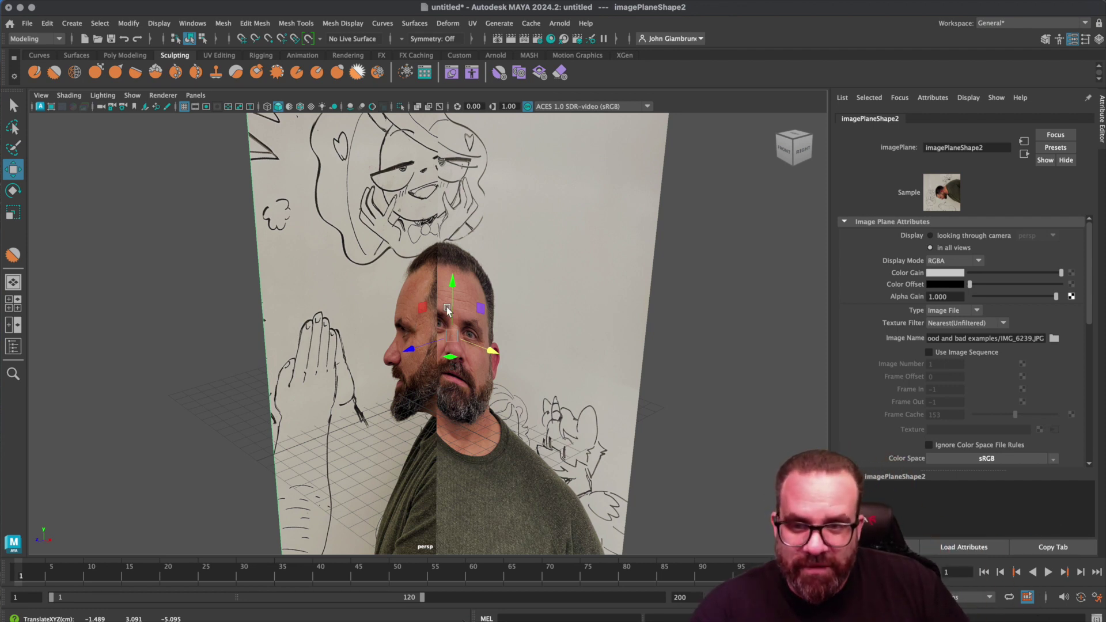
pyautogui.moveTo(454, 281); pyautogui.dragTo(445, 298)
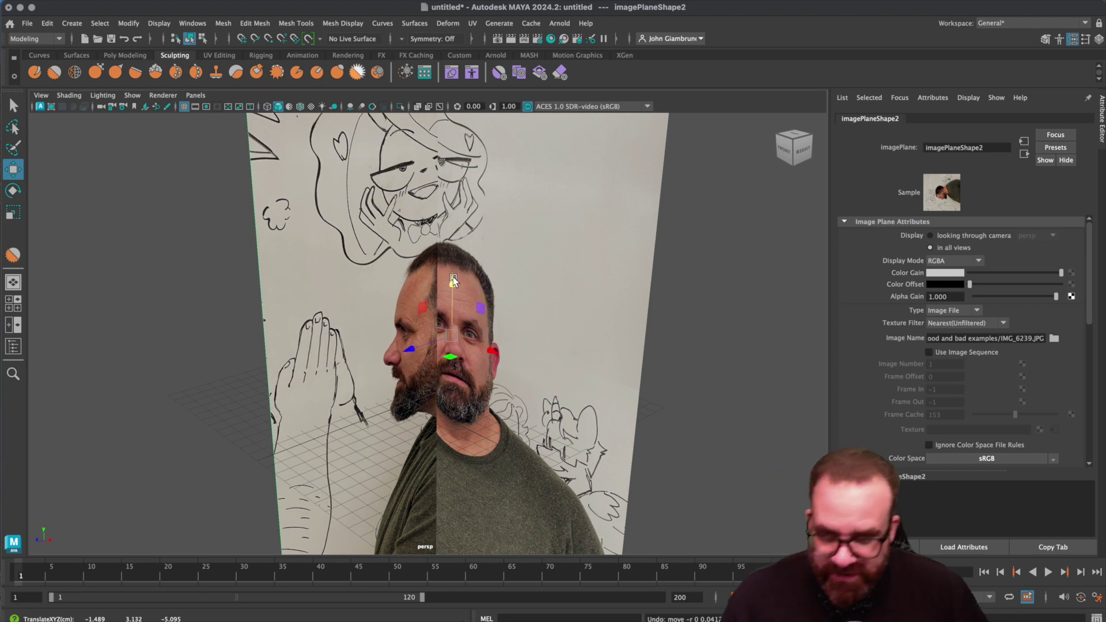
# - Create a polygon cube and scale it to about 29.7 along X to form a long alignment bar
pyautogui.click(72, 23)
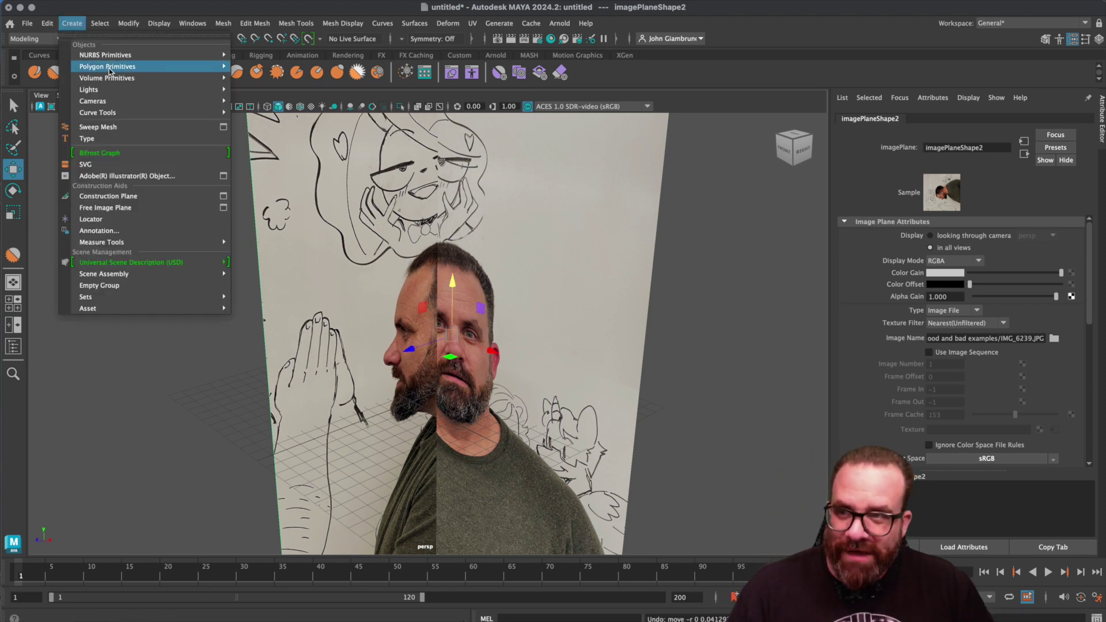
pyautogui.moveTo(109, 71)
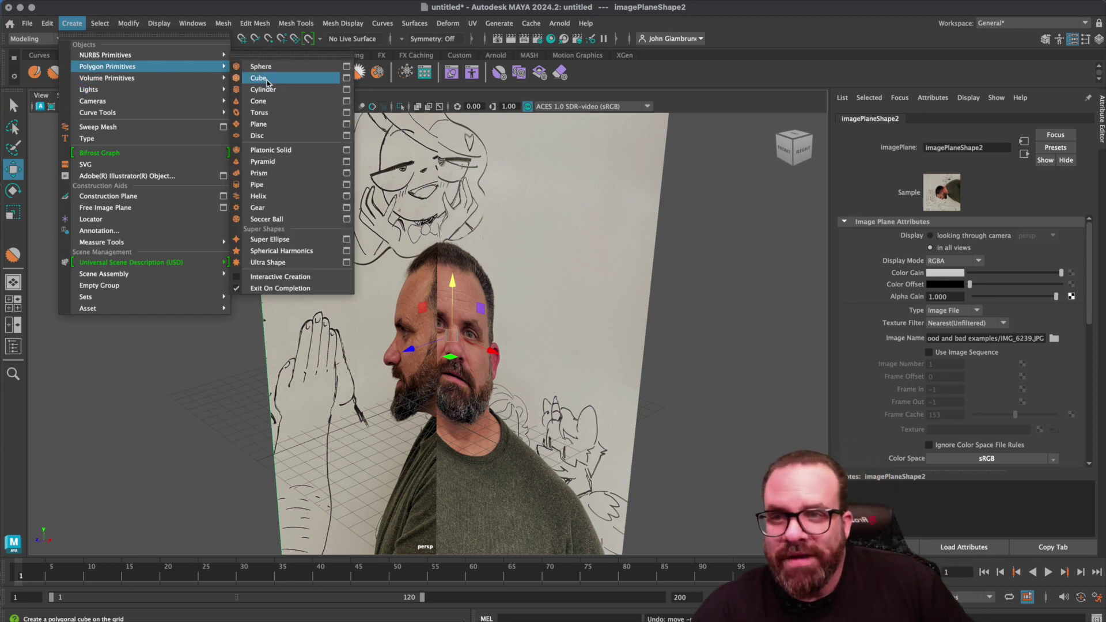
pyautogui.click(267, 82)
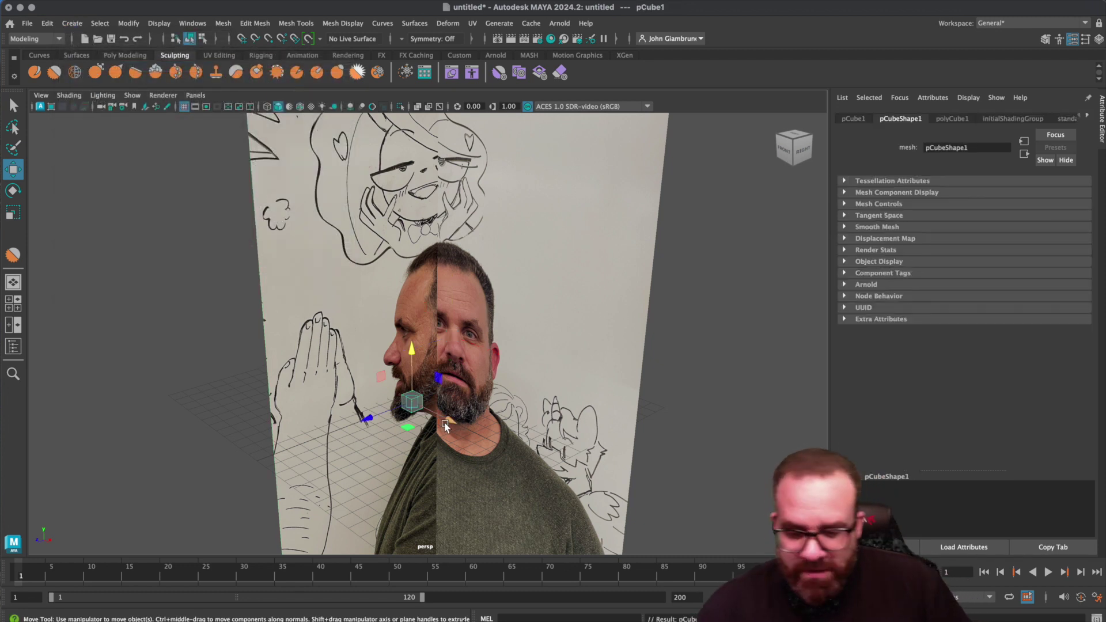
pyautogui.press('r')
pyautogui.moveTo(445, 427); pyautogui.dragTo(974, 580)
pyautogui.moveTo(447, 423); pyautogui.dragTo(451, 442)
# - Assign a new Lambert material to the alignment bar and set its color to a darker orange
pyautogui.moveTo(517, 443); pyautogui.dragTo(518, 606, button='right')
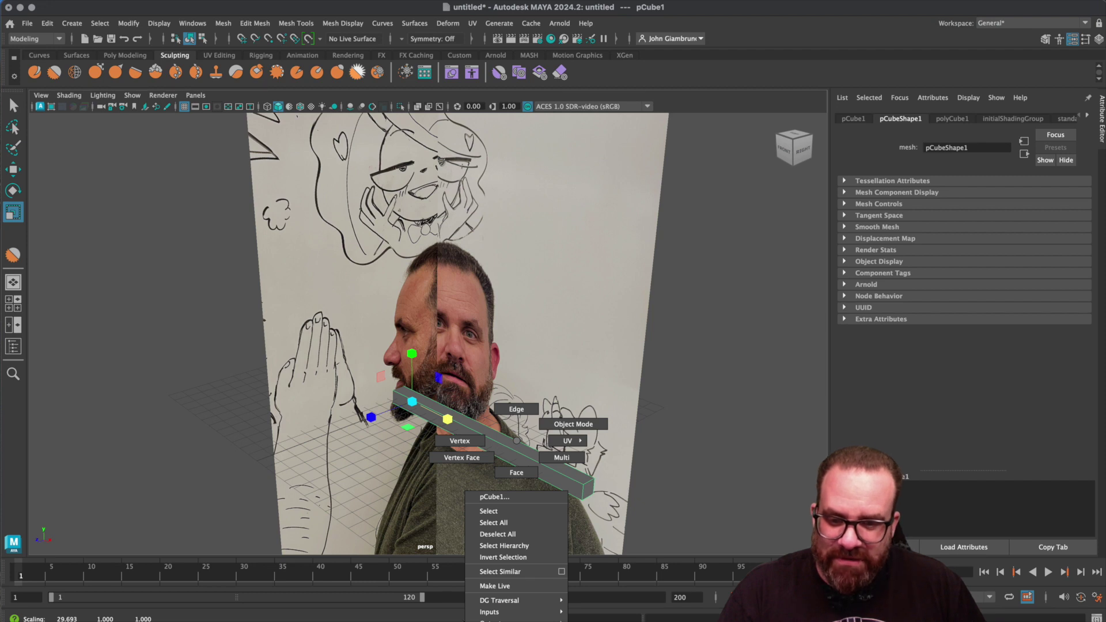
pyautogui.moveTo(519, 605); pyautogui.dragTo(519, 621, button='right')
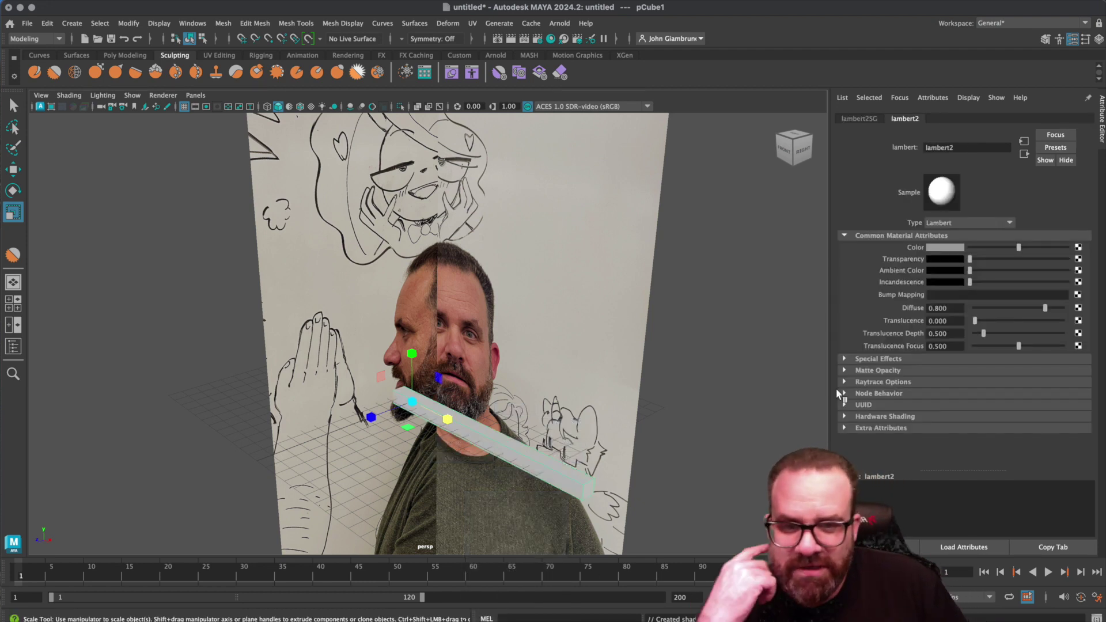
pyautogui.click(932, 251)
pyautogui.click(641, 393)
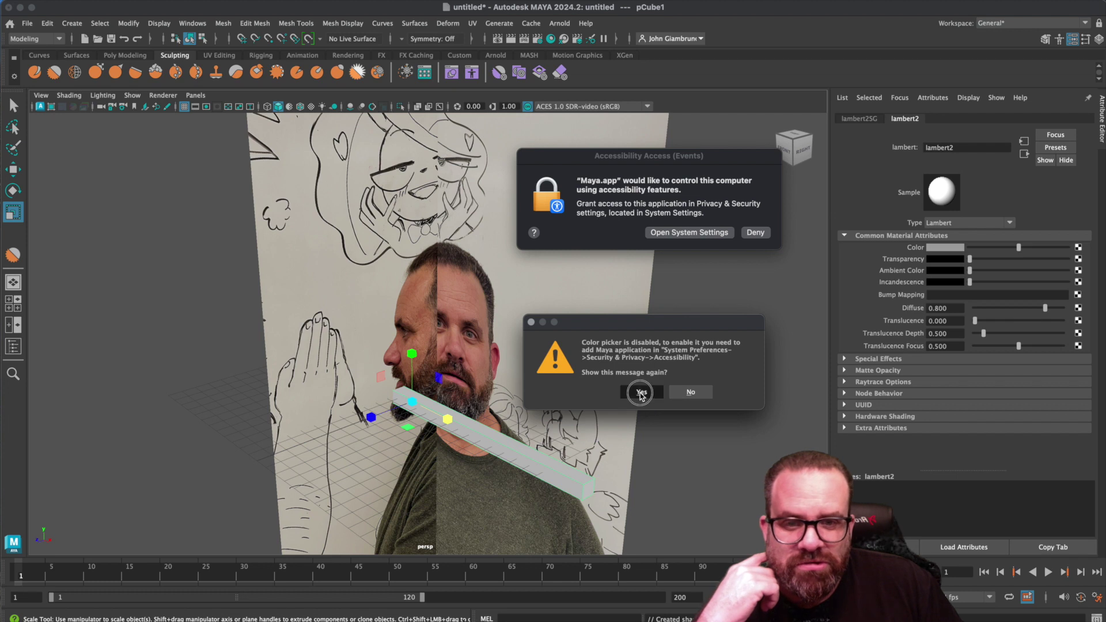
pyautogui.click(929, 249)
pyautogui.click(691, 393)
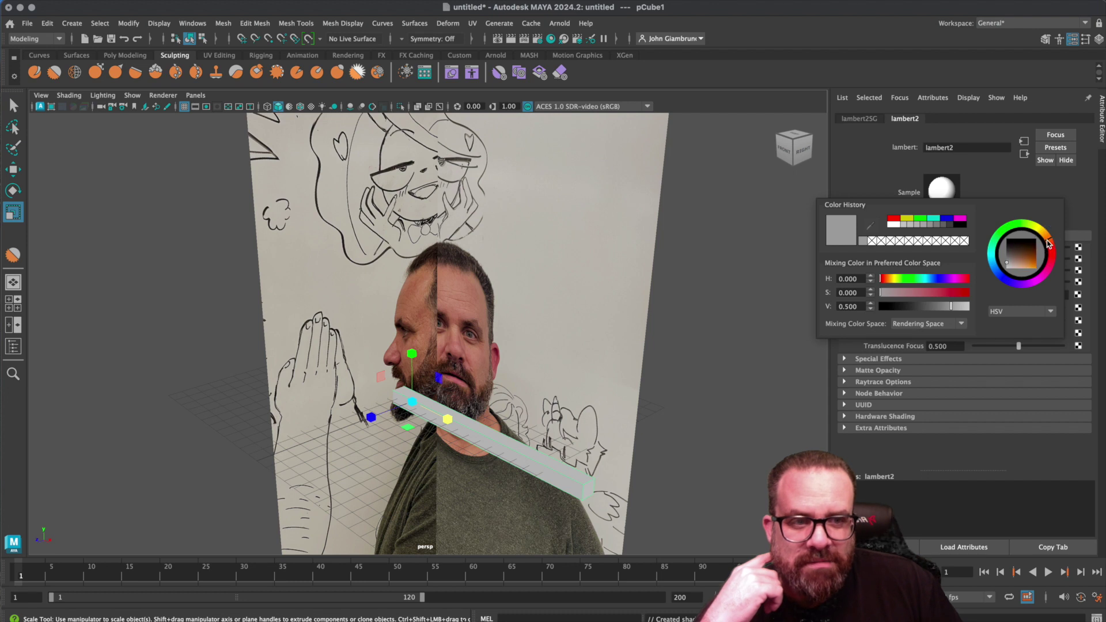
pyautogui.moveTo(1030, 252); pyautogui.dragTo(1049, 276)
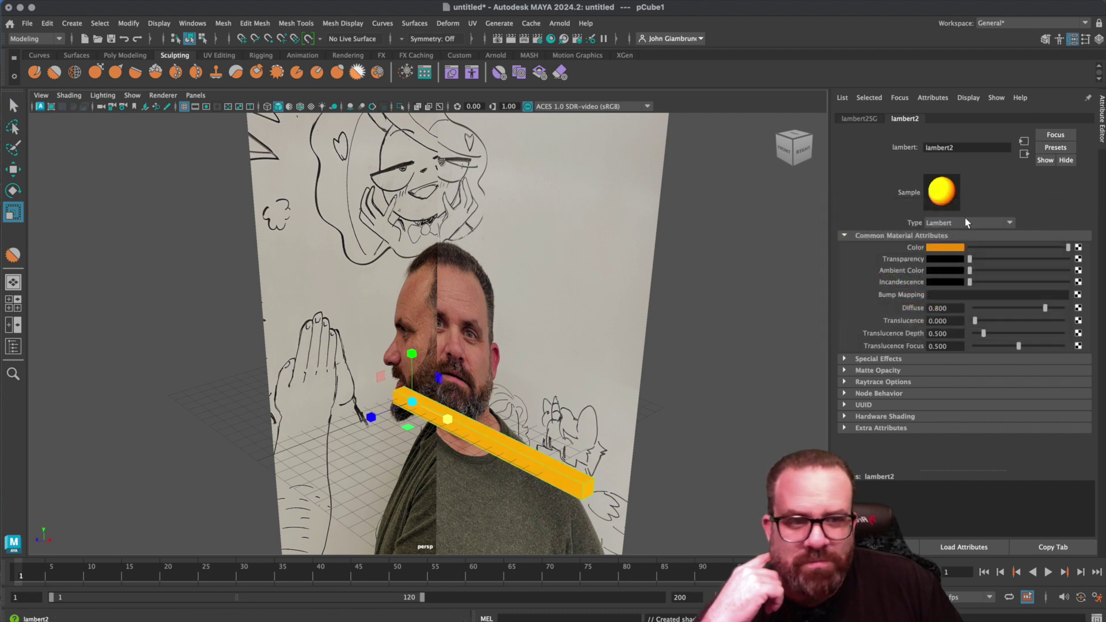
pyautogui.click(954, 253)
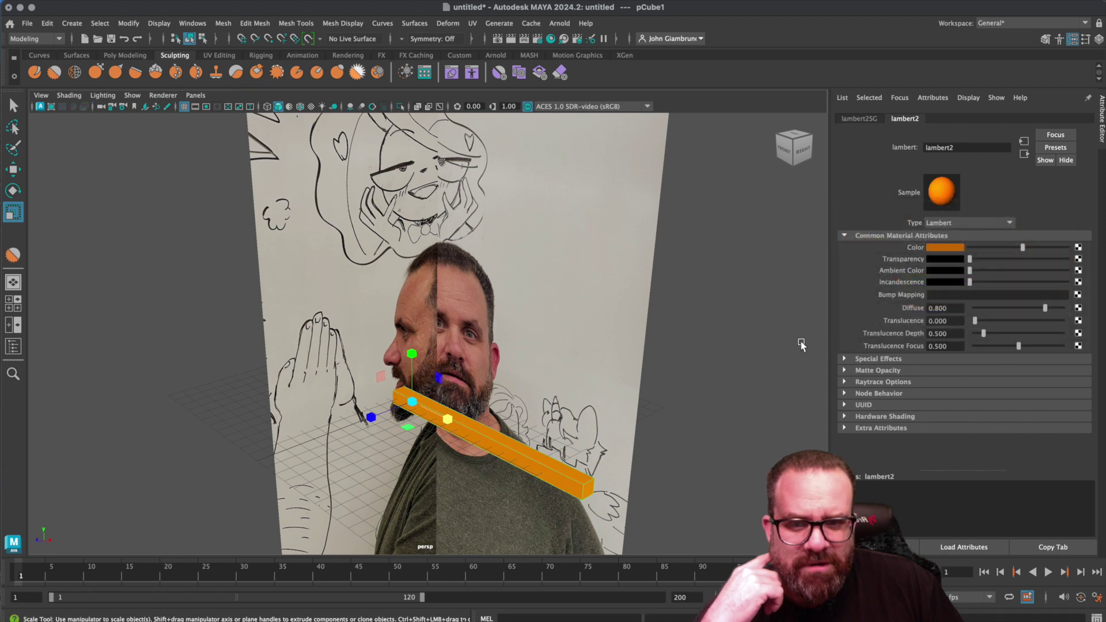
# - Raise the orange bar to the upper forehead, comparing its height in the front and side views
pyautogui.click(364, 403)
pyautogui.click(425, 412)
pyautogui.press('w')
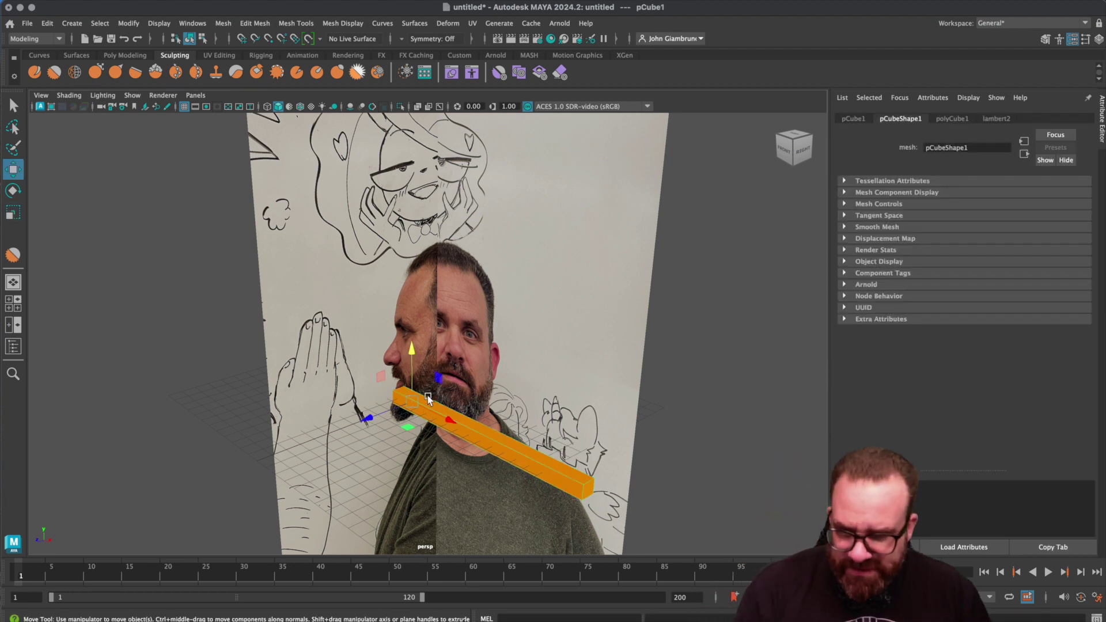
pyautogui.press('space')
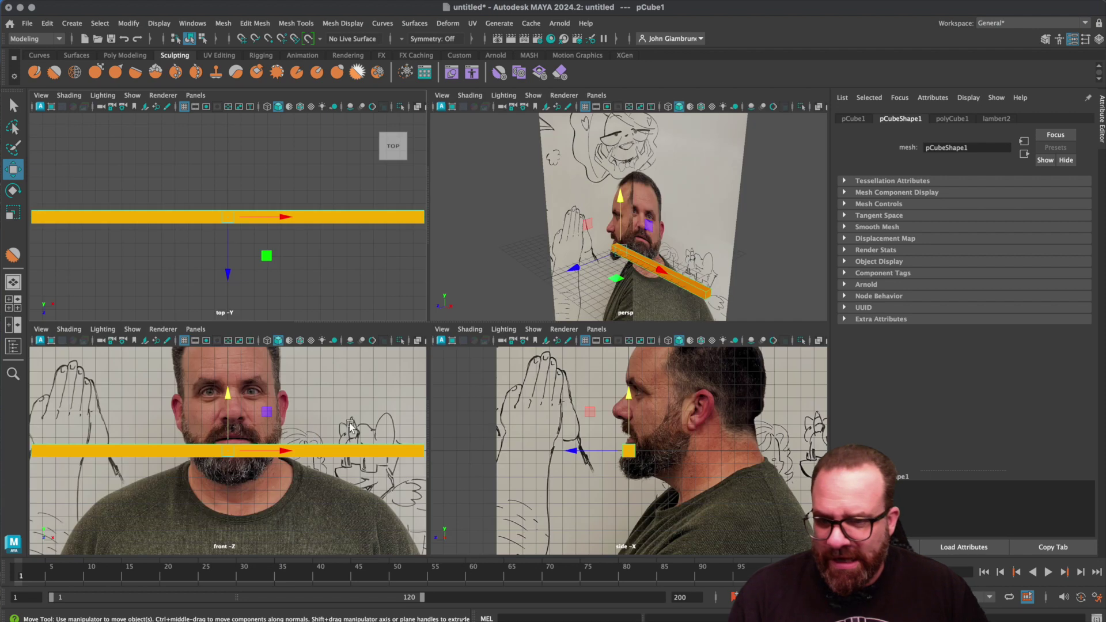
pyautogui.moveTo(630, 398); pyautogui.dragTo(634, 303)
pyautogui.keyDown('alt'); pyautogui.moveTo(304, 454); pyautogui.dragTo(297, 518, button='middle'); pyautogui.keyUp('alt')
pyautogui.moveTo(222, 370); pyautogui.dragTo(223, 349)
pyautogui.keyDown('alt'); pyautogui.moveTo(684, 470); pyautogui.dragTo(675, 511, button='middle'); pyautogui.keyUp('alt')
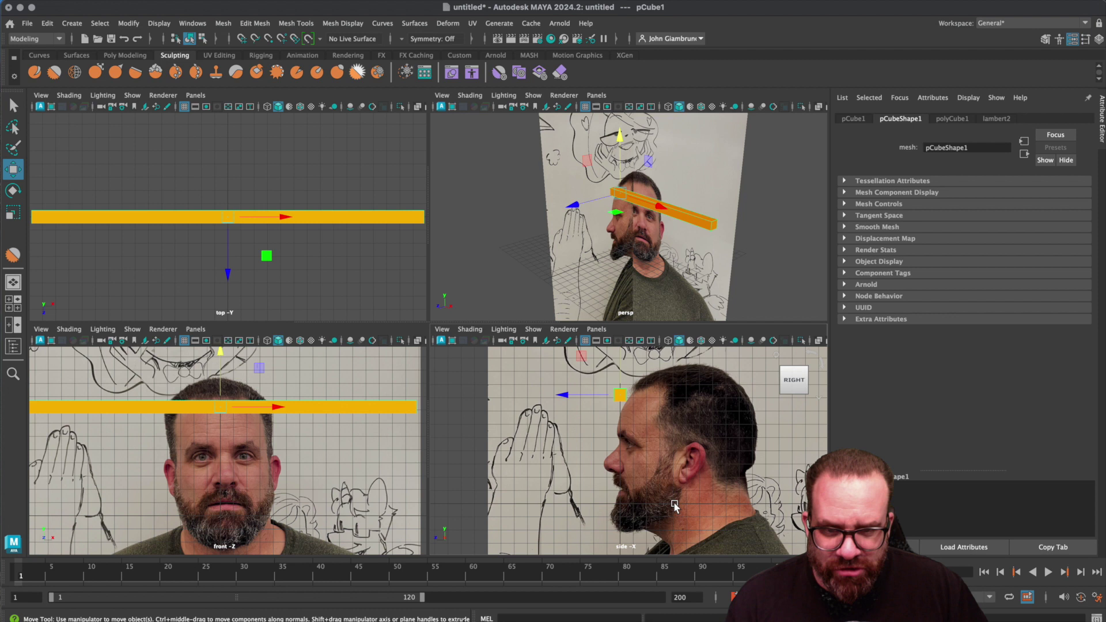
# - Scale the side portrait plane to about 0.98, lower it slightly and shift it forward along Z to match the front head
pyautogui.click(542, 242)
pyautogui.press('r')
pyautogui.moveTo(645, 218); pyautogui.dragTo(641, 224)
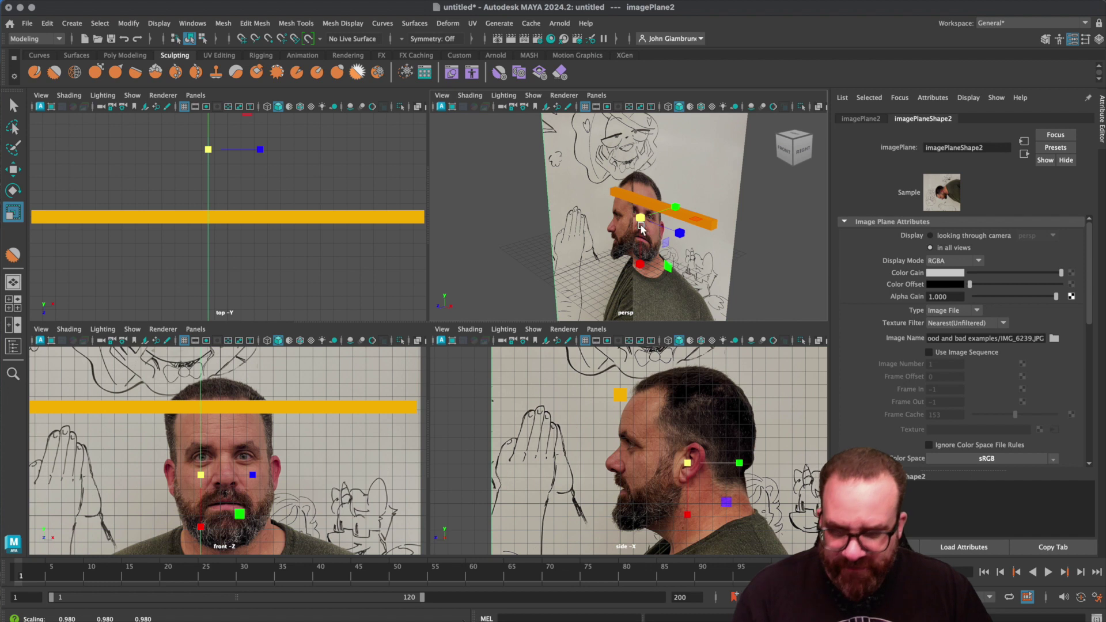
pyautogui.press('w')
pyautogui.moveTo(642, 164); pyautogui.dragTo(642, 166)
pyautogui.moveTo(595, 234); pyautogui.dragTo(590, 236)
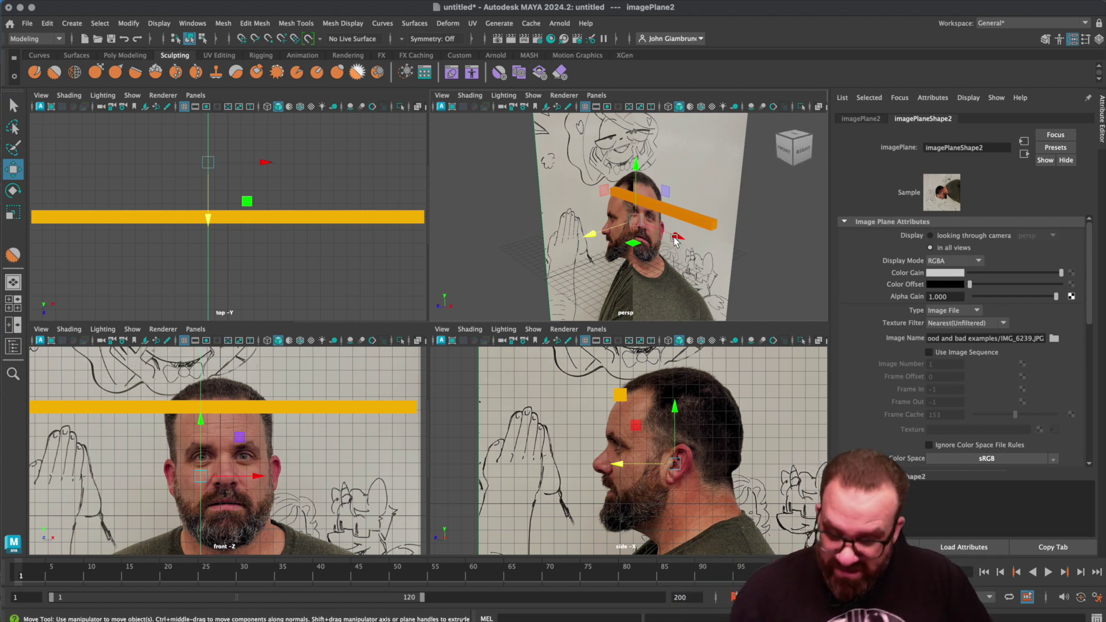
# - Rotate the front portrait plane slightly about the Z axis to level the face against the orange bar
pyautogui.keyDown('alt'); pyautogui.moveTo(741, 242); pyautogui.dragTo(653, 252); pyautogui.keyUp('alt')
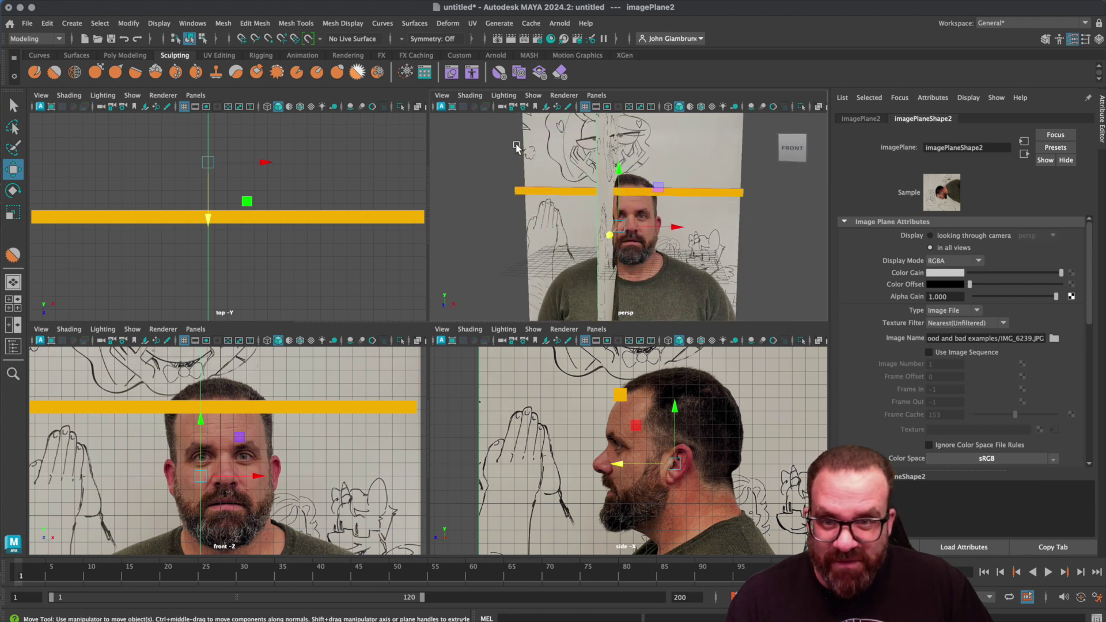
pyautogui.click(535, 153)
pyautogui.press('e')
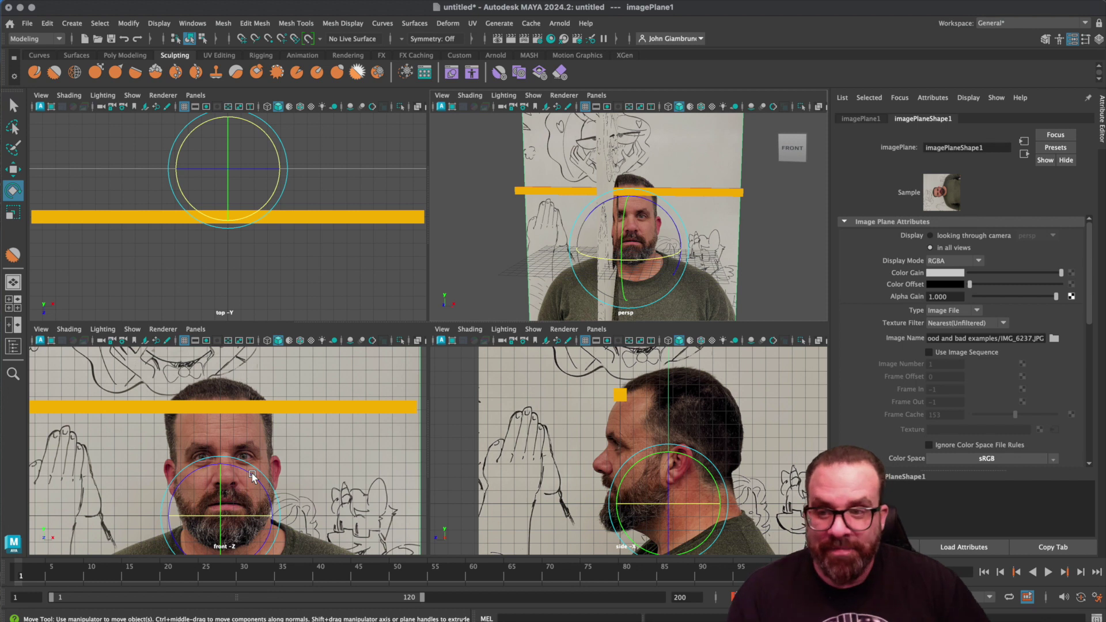
pyautogui.click(252, 477)
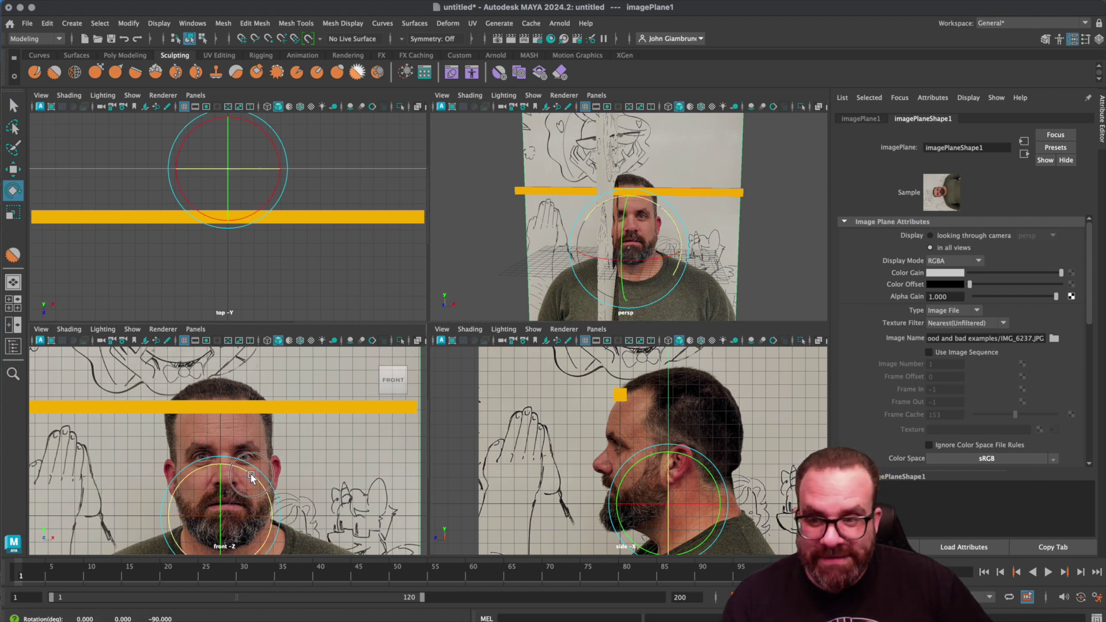
pyautogui.moveTo(252, 477); pyautogui.dragTo(252, 477)
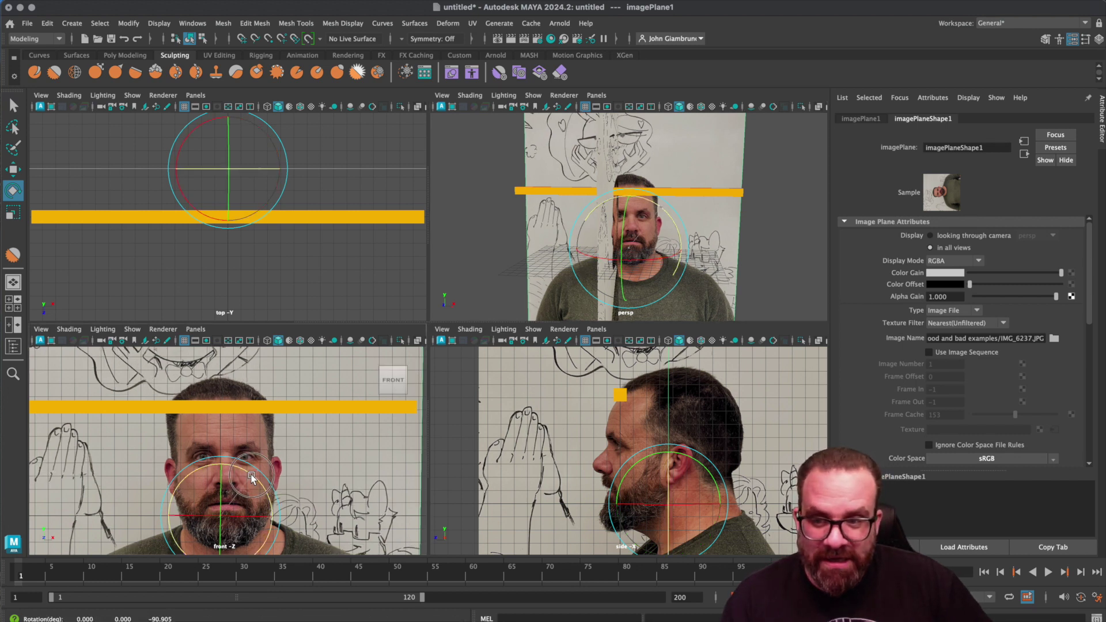
pyautogui.moveTo(252, 477); pyautogui.dragTo(269, 514)
# - Center the front portrait on the vertical grid line in the front view and fine-tune its Z rotation to about -93.089°
pyautogui.press('w')
pyautogui.press('space')
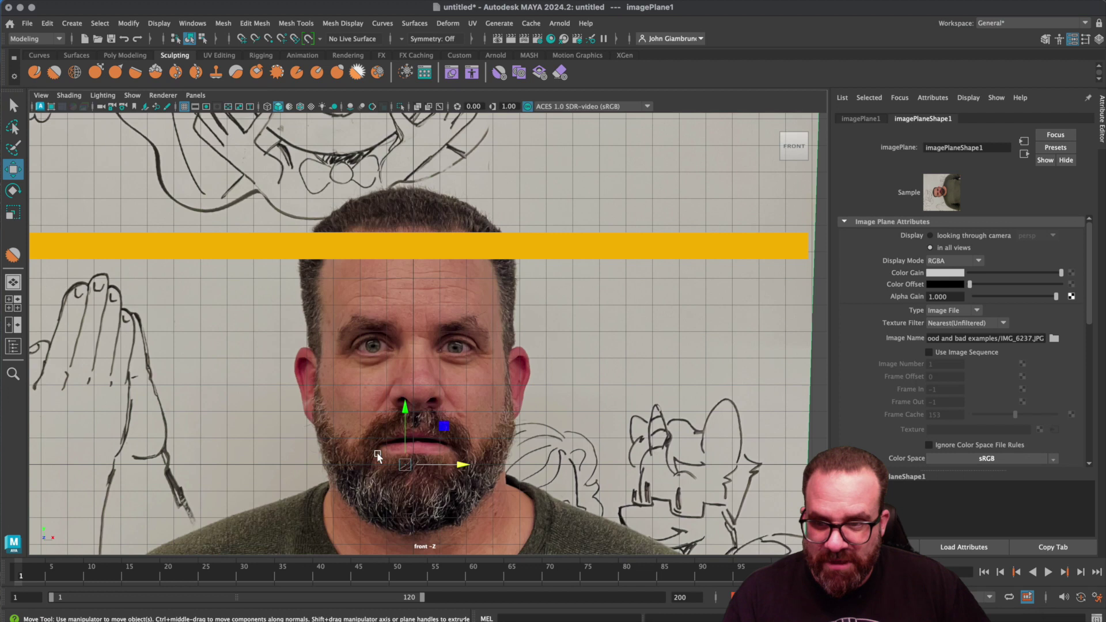
pyautogui.moveTo(459, 467); pyautogui.dragTo(452, 461)
pyautogui.press('e')
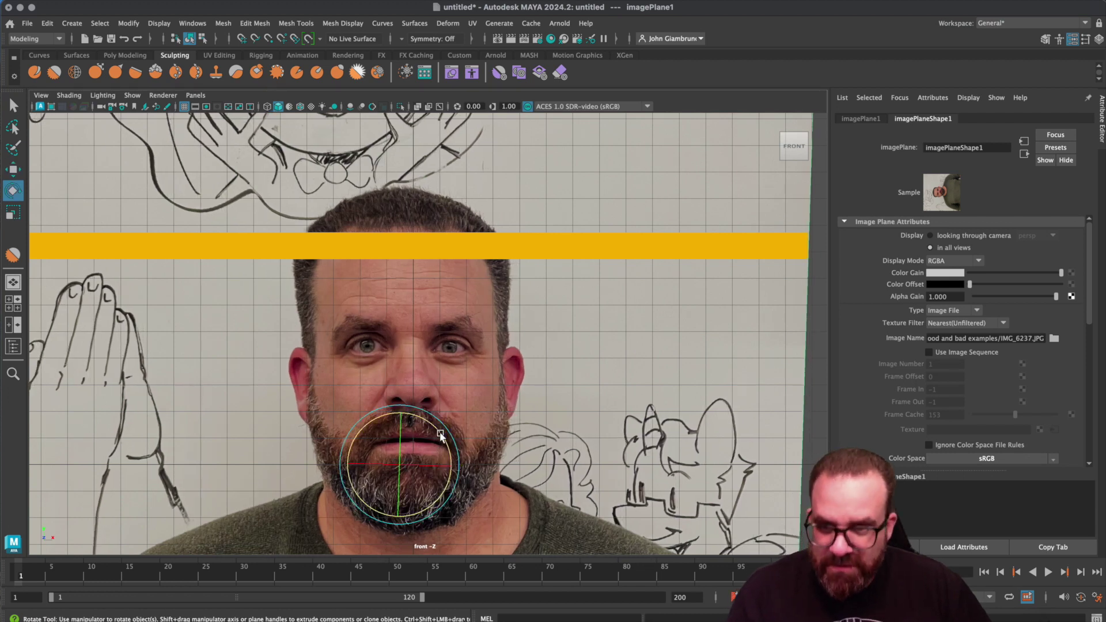
pyautogui.moveTo(441, 434); pyautogui.dragTo(441, 435)
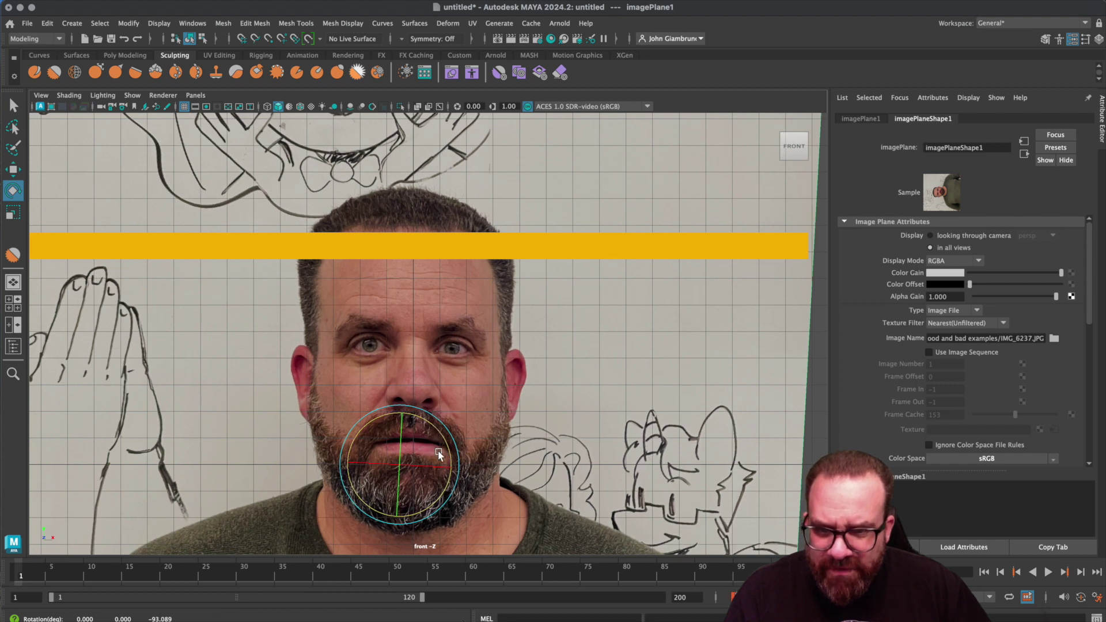
pyautogui.press('w')
pyautogui.moveTo(456, 469); pyautogui.dragTo(457, 470)
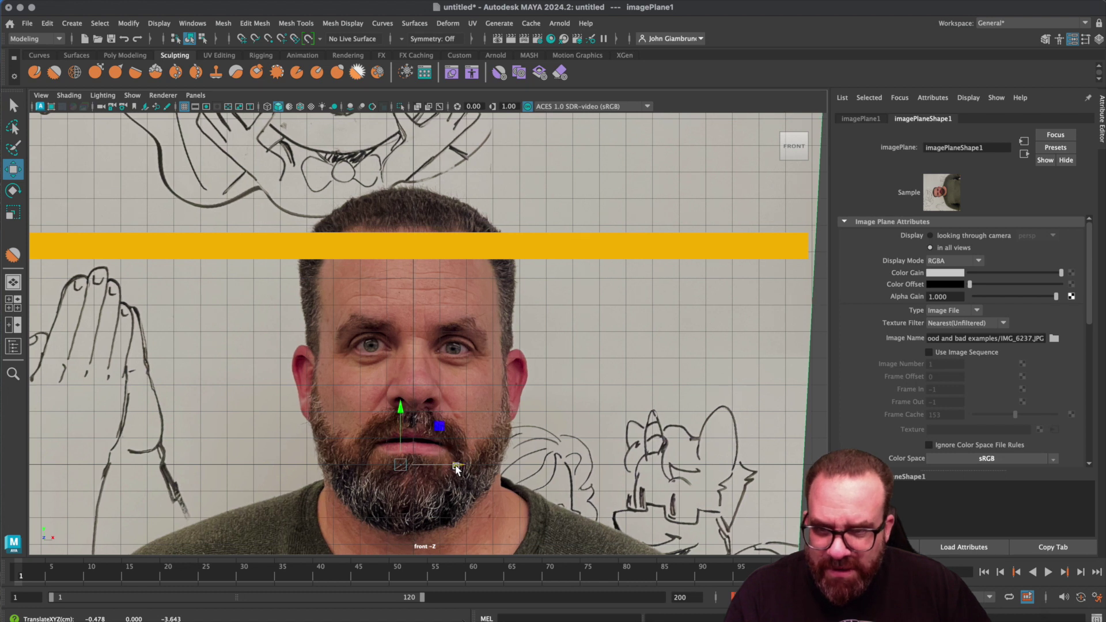
pyautogui.press('e')
pyautogui.moveTo(433, 432); pyautogui.dragTo(437, 431)
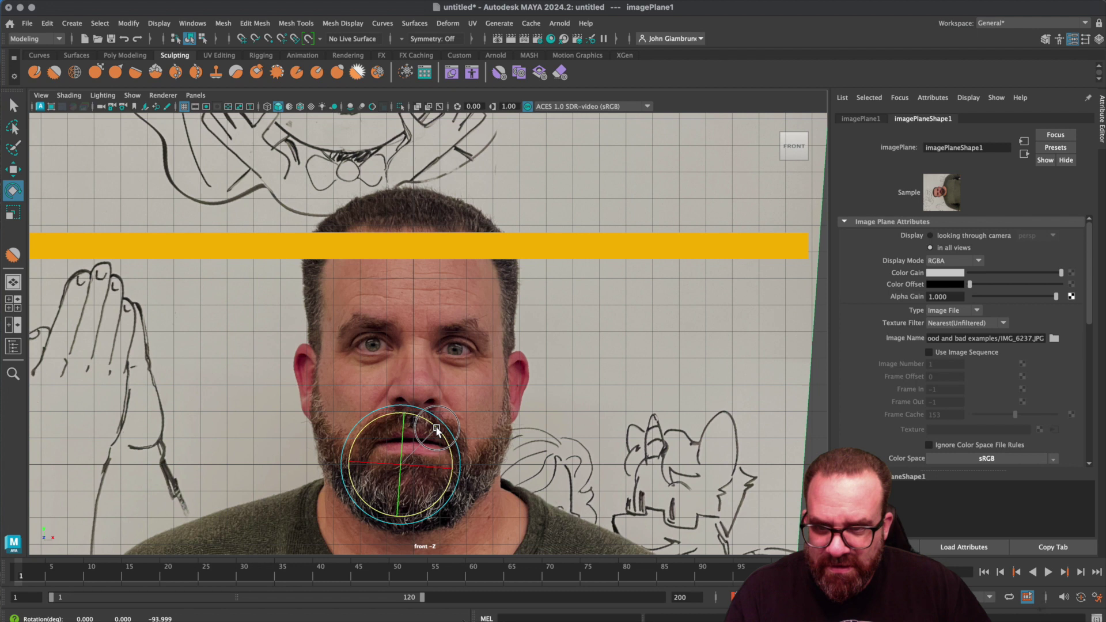
pyautogui.moveTo(436, 432); pyautogui.dragTo(436, 431)
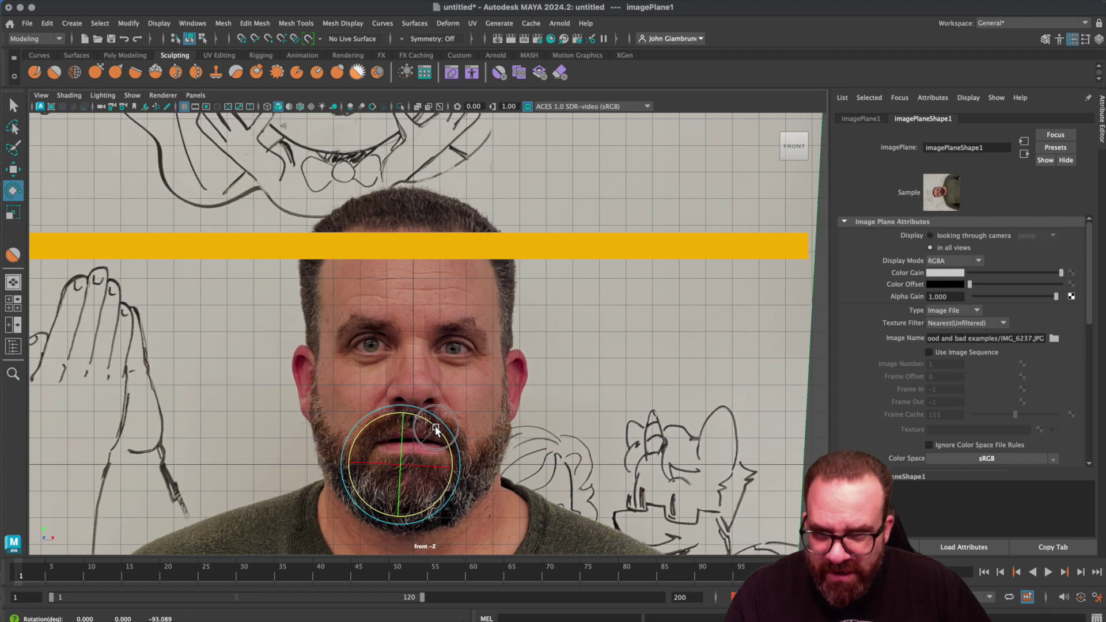
# - Fine-tune the front portrait plane to about -92.788° in Z rotation and X -0.456, centering the face on the vertical grid line
pyautogui.press('w')
pyautogui.moveTo(456, 465); pyautogui.dragTo(452, 464)
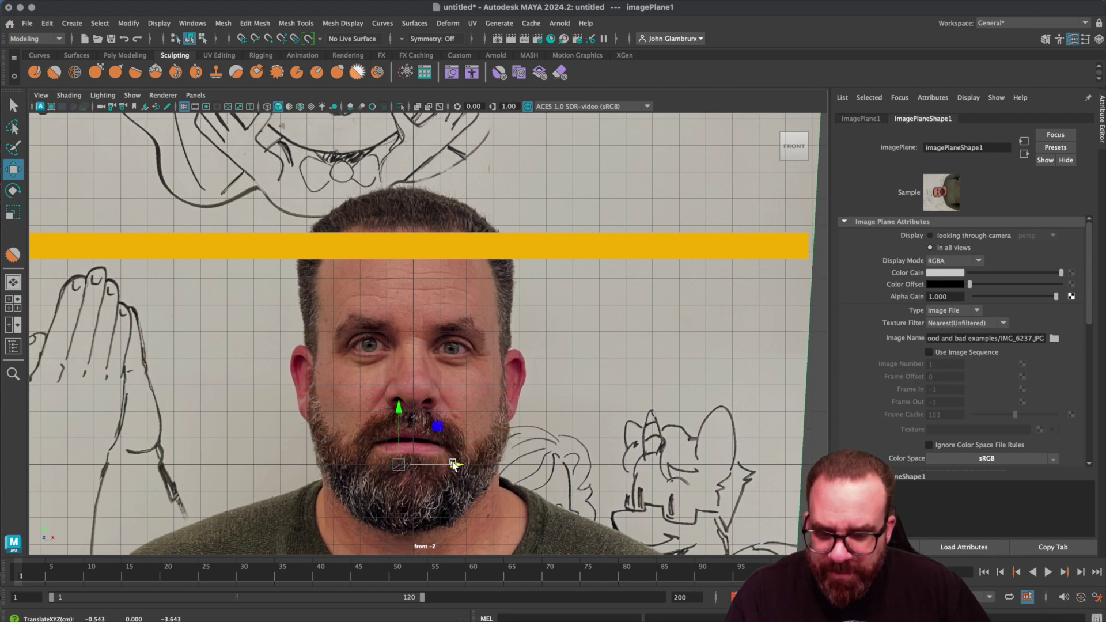
pyautogui.press('e')
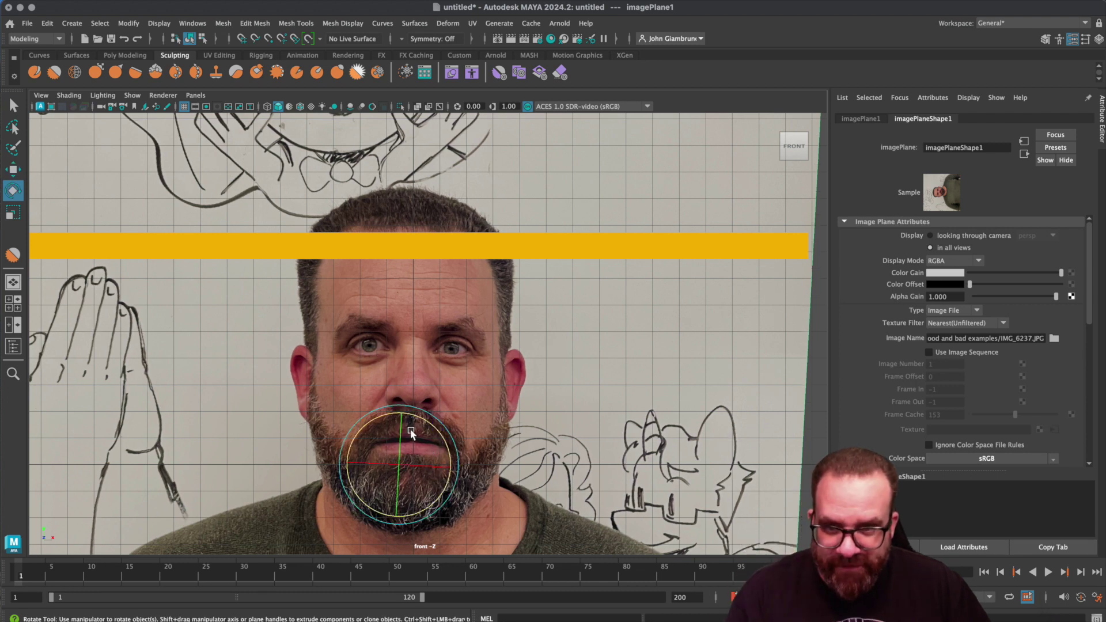
pyautogui.moveTo(420, 419); pyautogui.dragTo(421, 424)
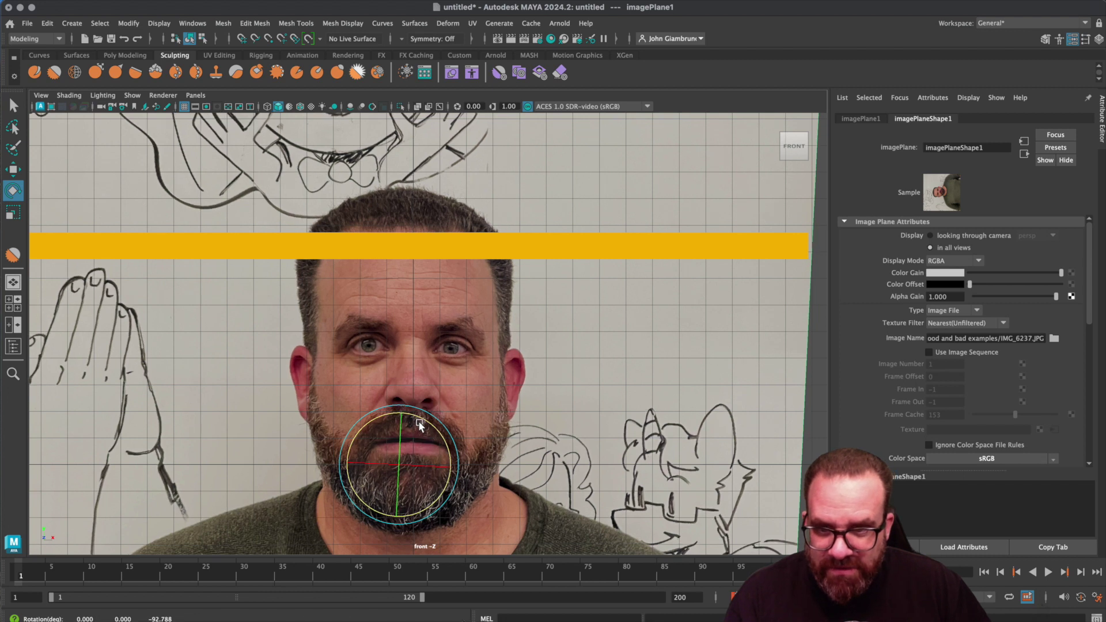
pyautogui.press('w')
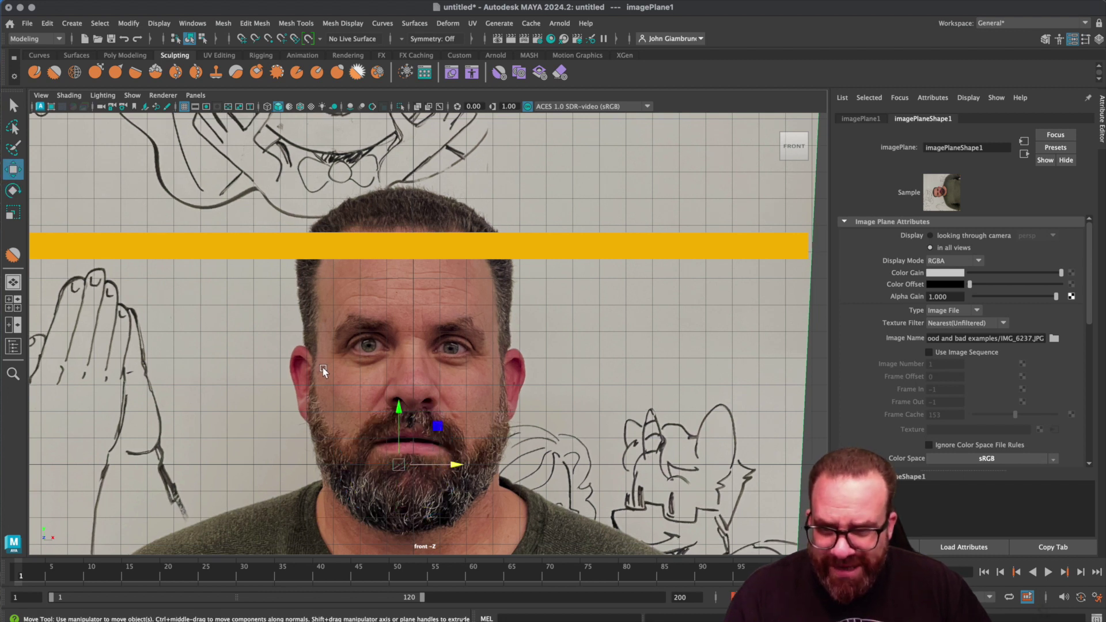
pyautogui.moveTo(457, 466); pyautogui.dragTo(457, 467)
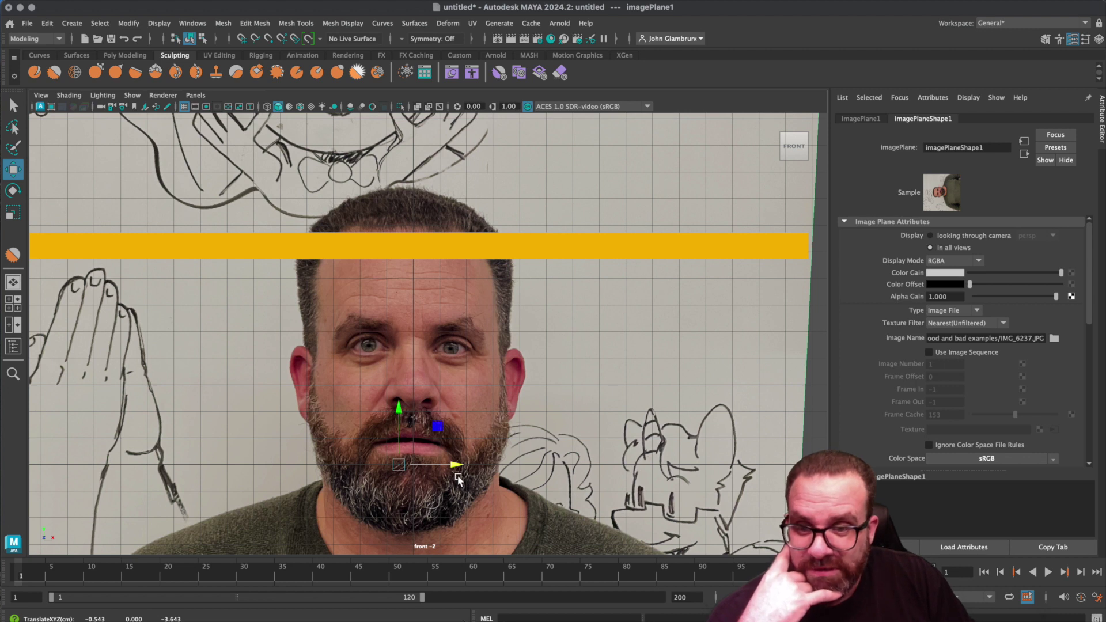
pyautogui.moveTo(457, 471); pyautogui.dragTo(460, 469)
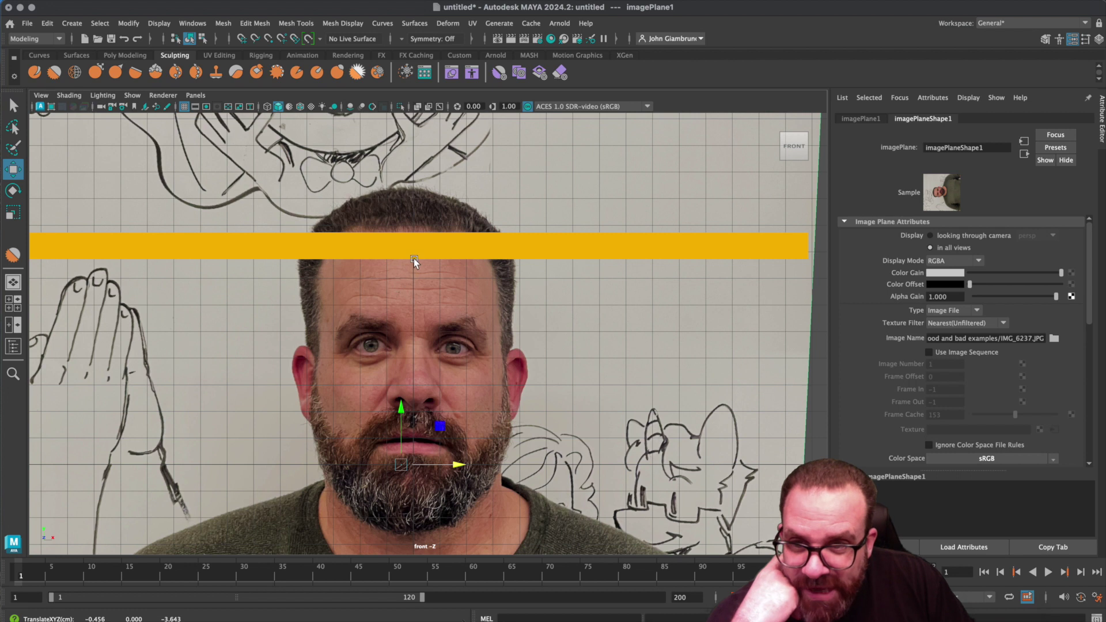
# - Show all four views and slide the side portrait plane backward along Z to compare both faces in perspective
pyautogui.press('space')
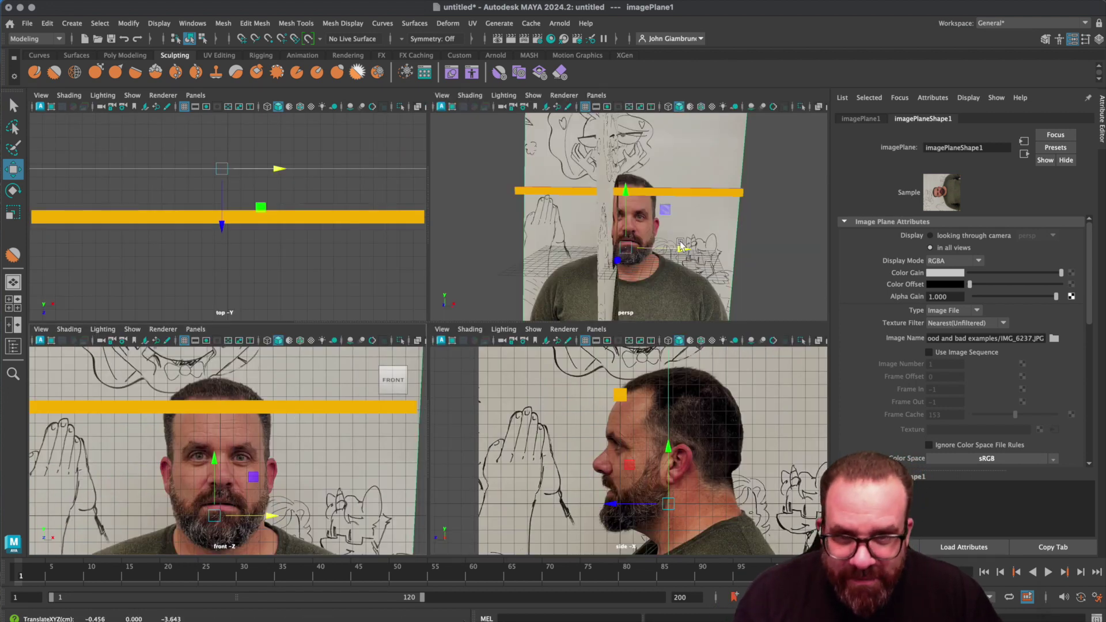
pyautogui.keyDown('alt'); pyautogui.moveTo(699, 272); pyautogui.dragTo(683, 262); pyautogui.keyUp('alt')
pyautogui.click(648, 254)
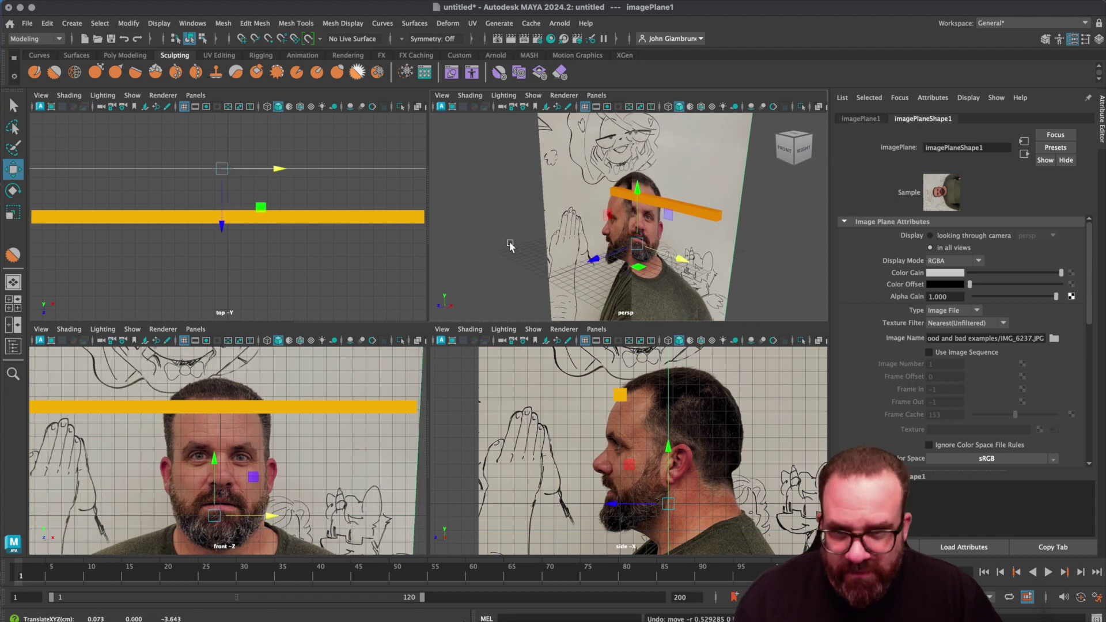
pyautogui.moveTo(680, 239); pyautogui.dragTo(691, 240)
pyautogui.scroll(6, 657, 254)
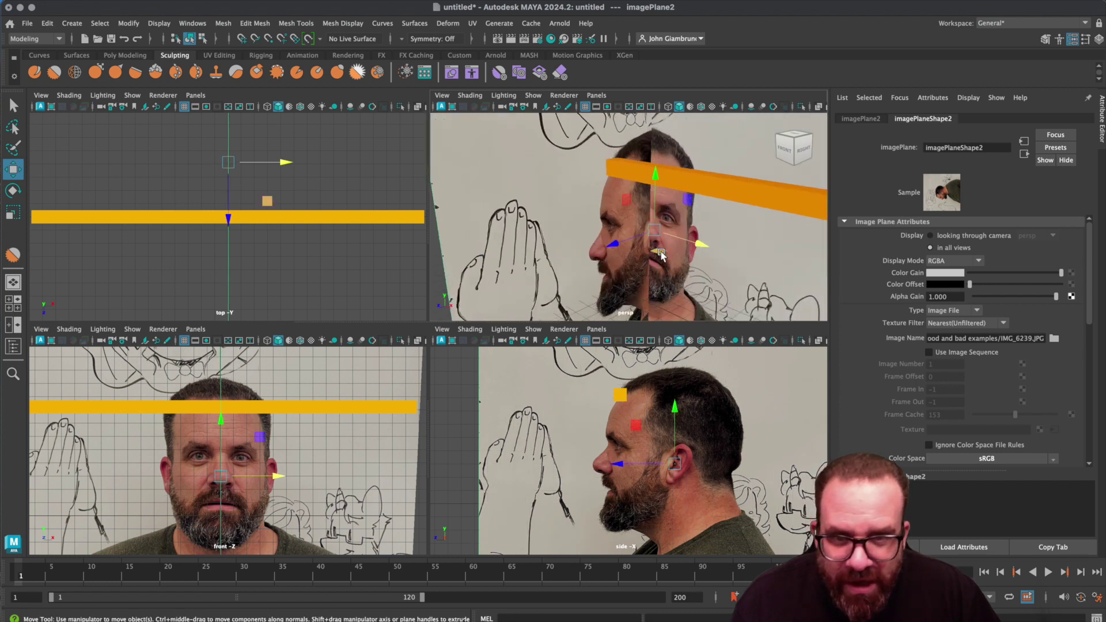
pyautogui.moveTo(619, 249); pyautogui.dragTo(687, 239)
pyautogui.click(688, 238)
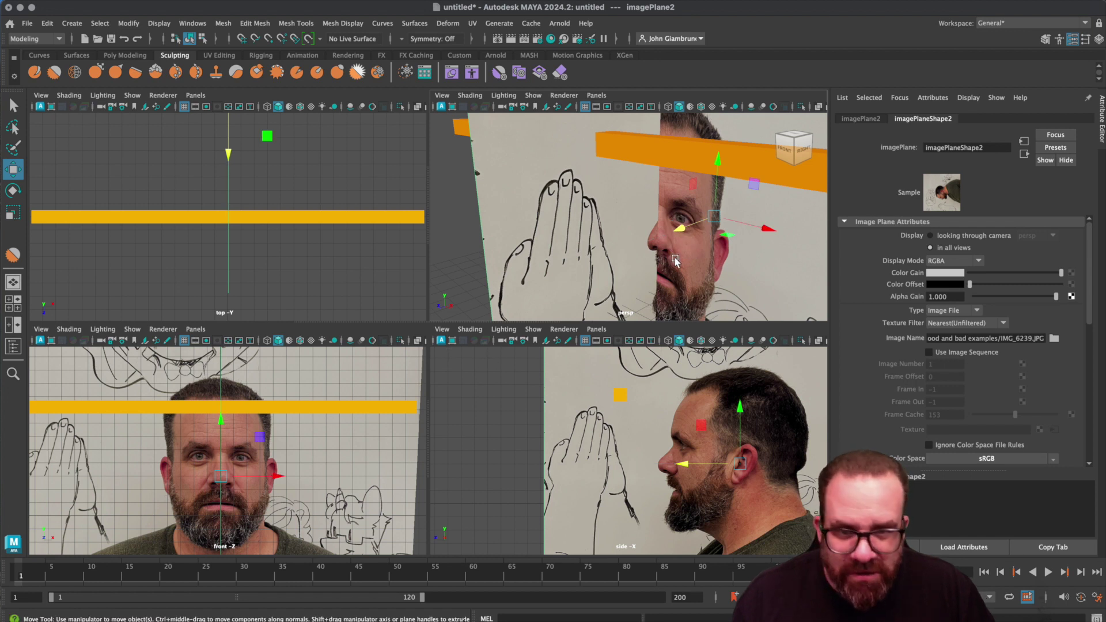
pyautogui.scroll(-1, 676, 261)
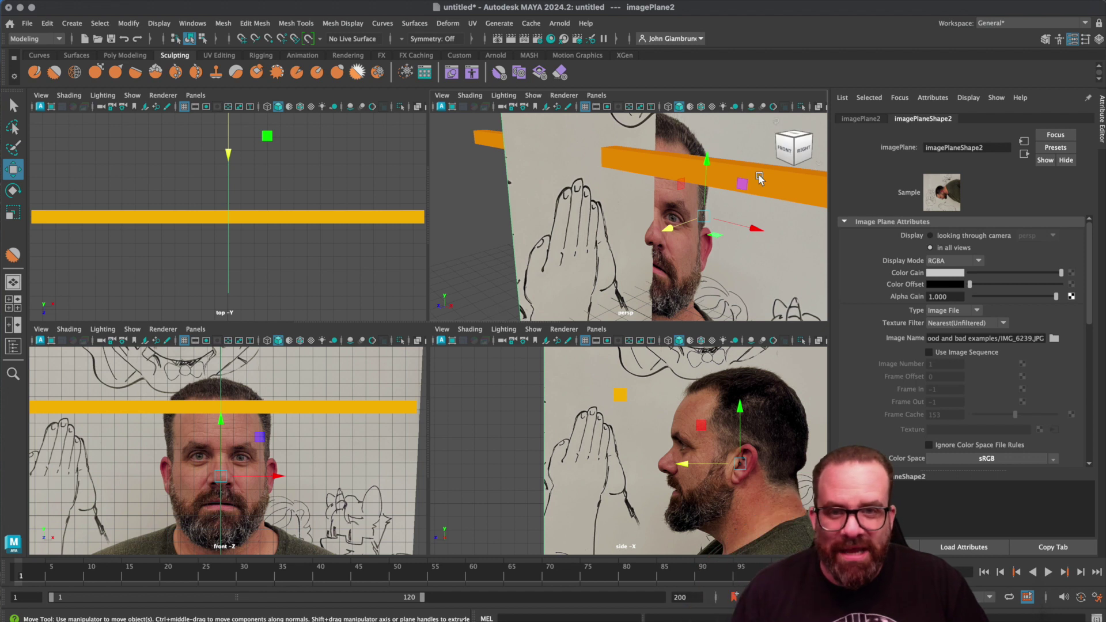
# - Lower the orange bar from the upper forehead to just above the eyebrows
pyautogui.click(728, 167)
pyautogui.moveTo(609, 128); pyautogui.dragTo(609, 173)
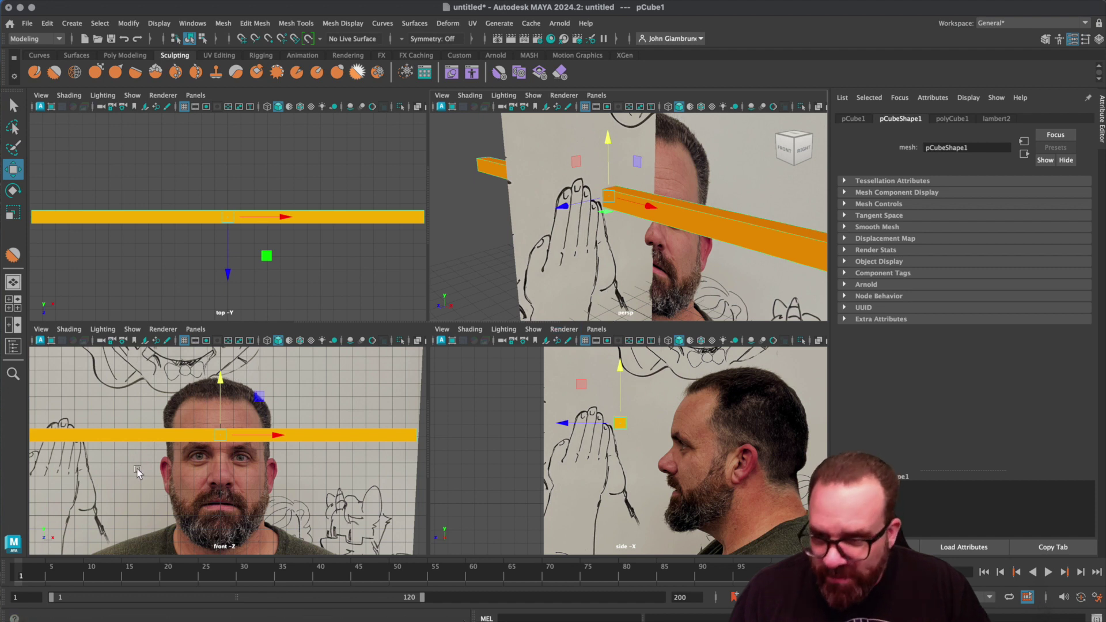
pyautogui.keyDown('alt'); pyautogui.moveTo(632, 271); pyautogui.dragTo(638, 246); pyautogui.keyUp('alt')
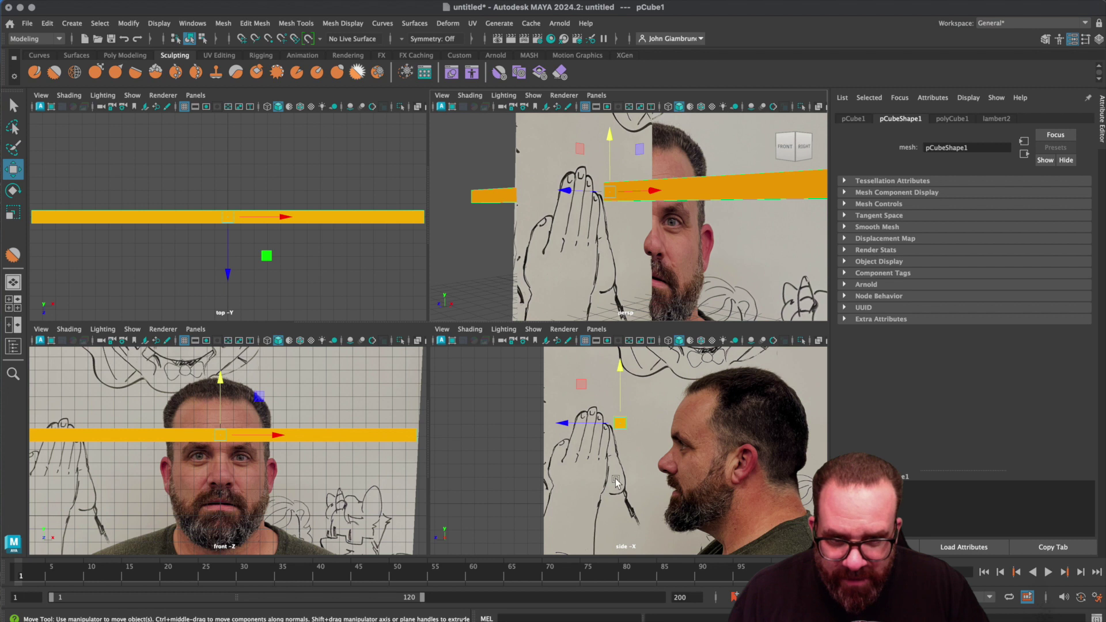
# - Align the side portrait plane with the brow bar at about Y 3.208 and Z -5.27, and shift it to about X -1.645
pyautogui.click(566, 475)
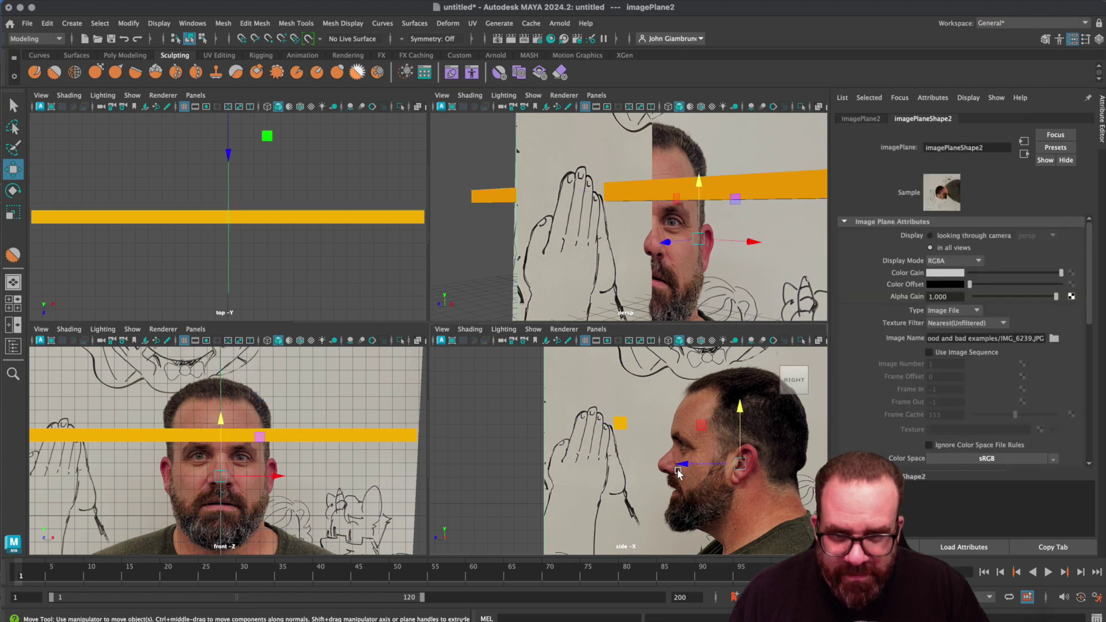
pyautogui.moveTo(685, 466); pyautogui.dragTo(633, 465)
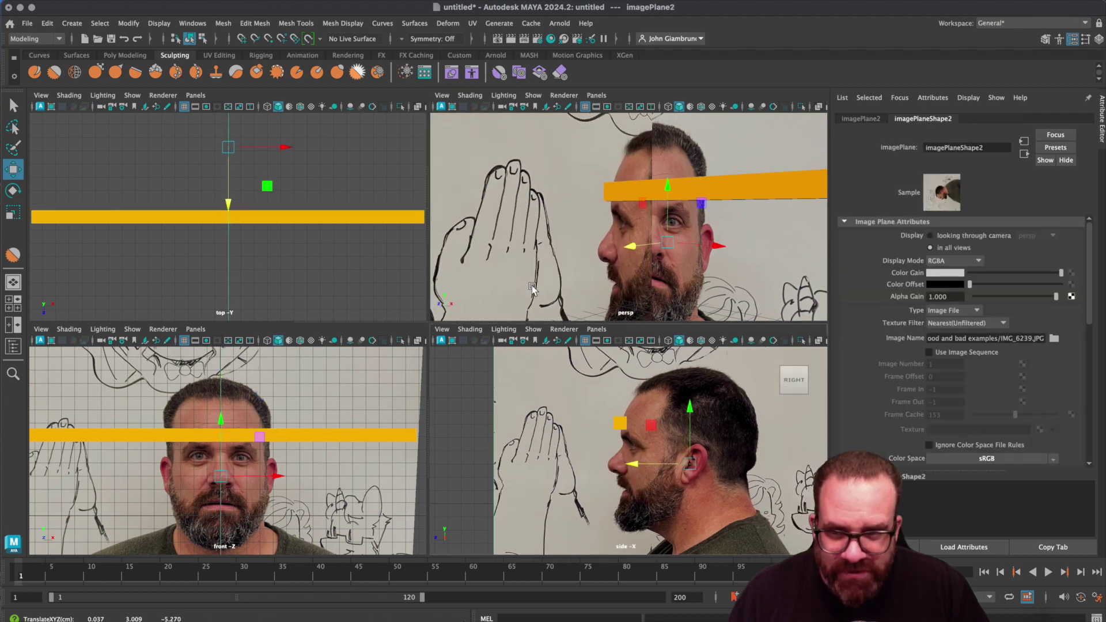
pyautogui.keyDown('alt'); pyautogui.moveTo(493, 242); pyautogui.dragTo(519, 236); pyautogui.keyUp('alt')
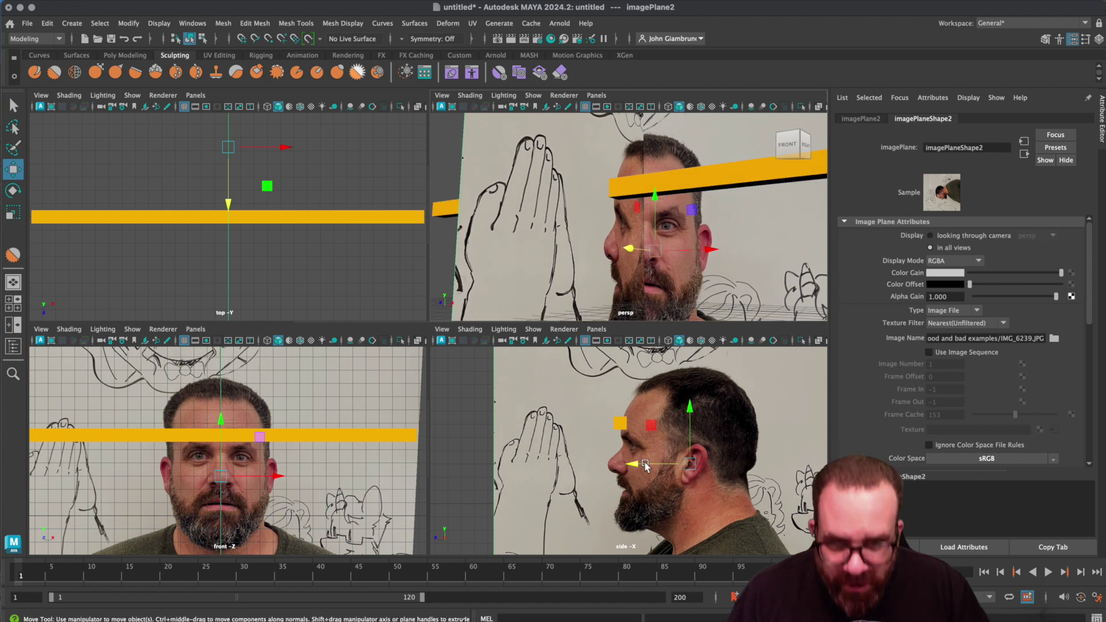
pyautogui.scroll(3, 660, 454)
pyautogui.moveTo(711, 413); pyautogui.dragTo(711, 409)
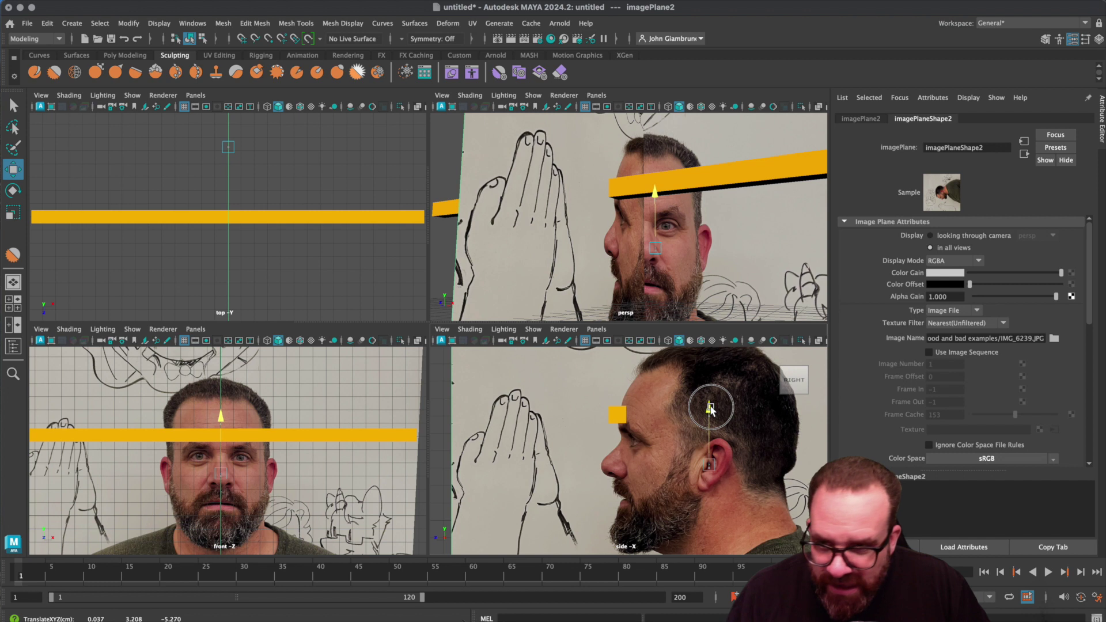
pyautogui.moveTo(711, 409); pyautogui.dragTo(711, 410)
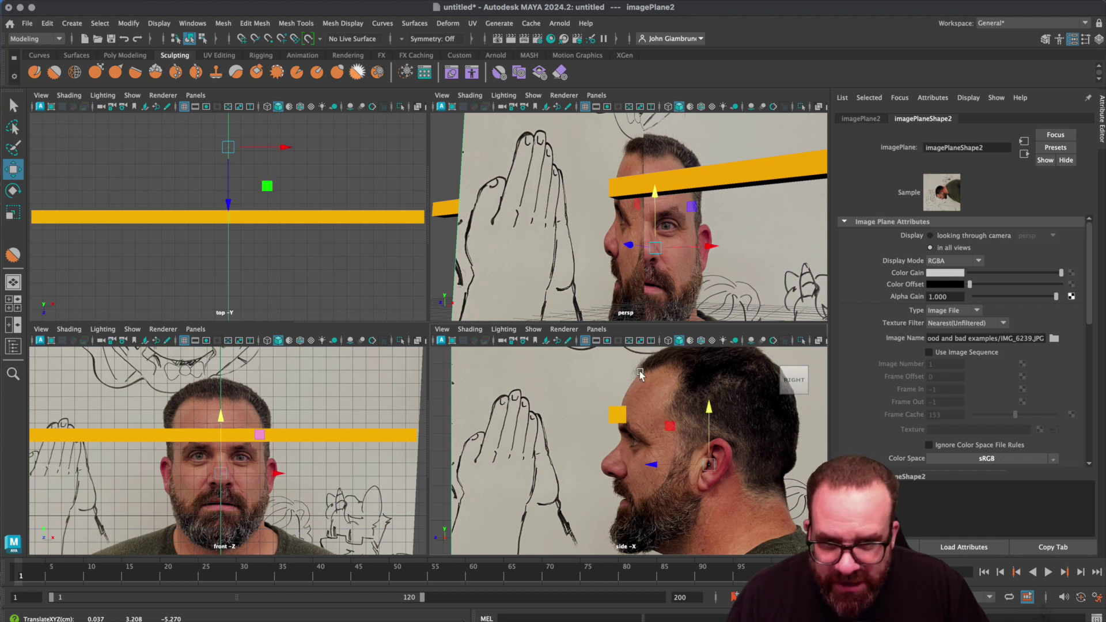
pyautogui.moveTo(707, 247); pyautogui.dragTo(687, 248)
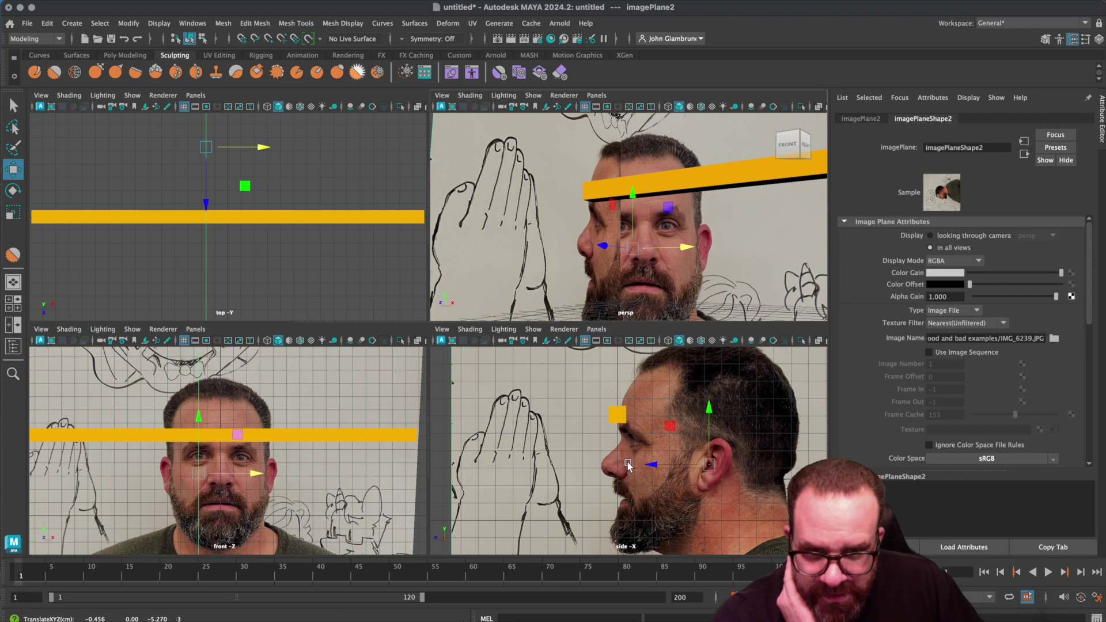
# - Raise the orange bar to the hairline at about Y 9.319 and move it back to about Z -1.358
pyautogui.click(216, 434)
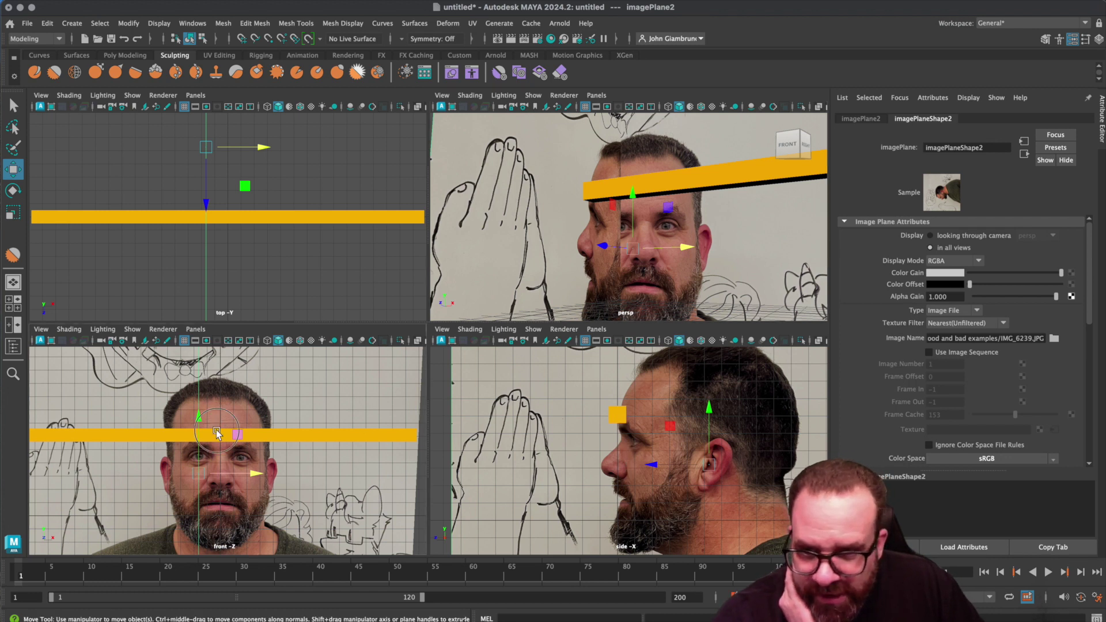
pyautogui.moveTo(223, 385); pyautogui.dragTo(223, 352)
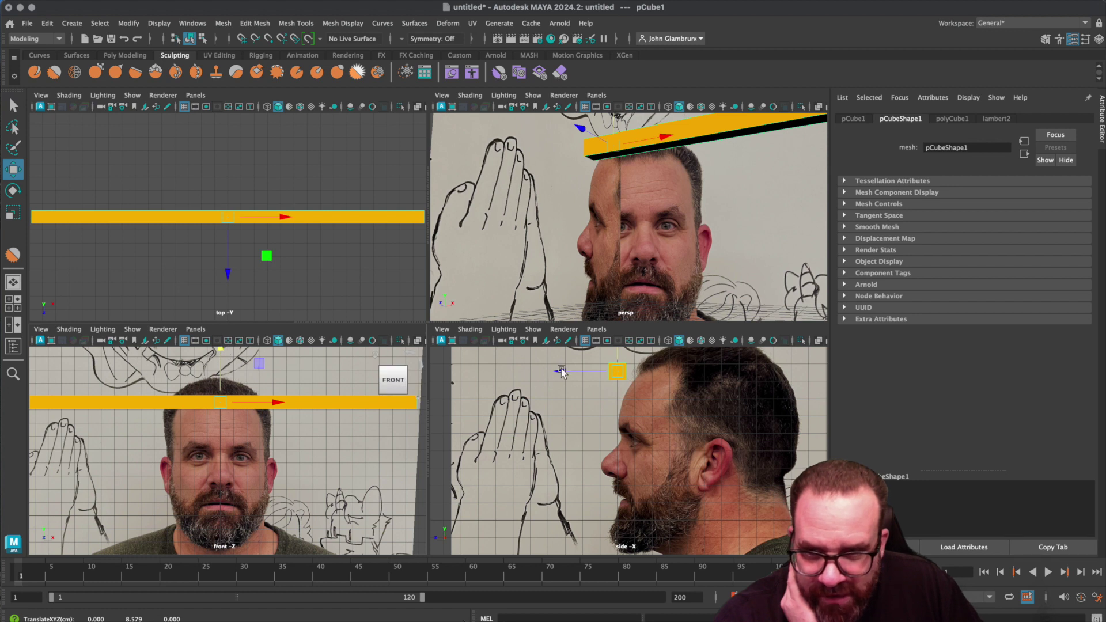
pyautogui.moveTo(222, 349)
pyautogui.mouseDown()
pyautogui.moveTo(223, 331)
pyautogui.moveTo(225, 346)
pyautogui.mouseUp()
pyautogui.moveTo(600, 359); pyautogui.dragTo(625, 402)
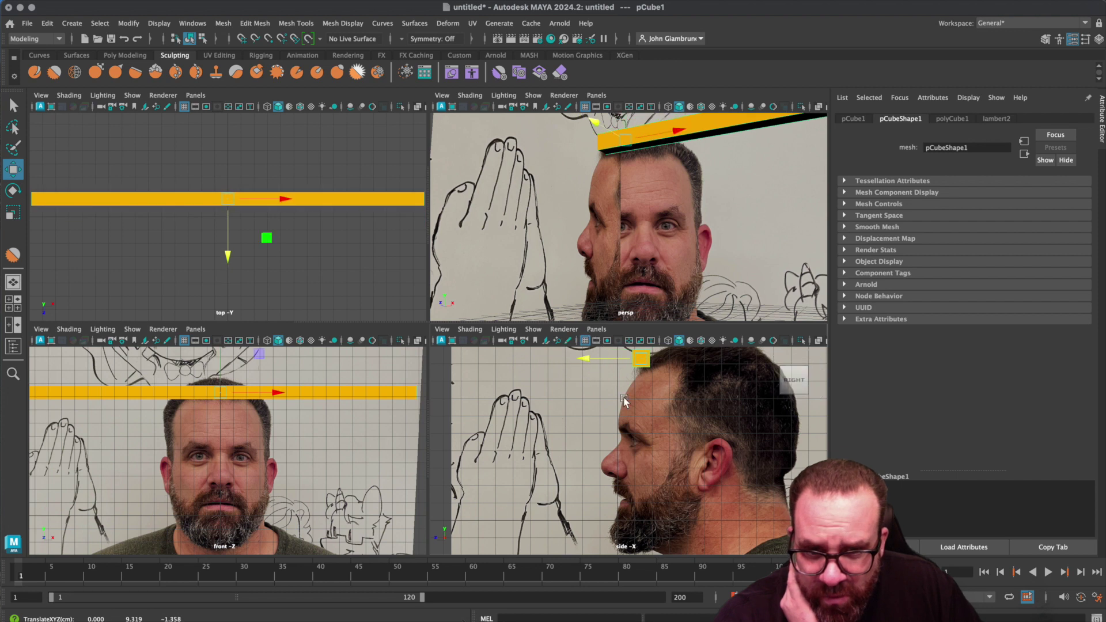
# - Scale the side portrait plane by about 1.017 and reposition it at about Y 3.373 and Z -5.932 to match the hairline
pyautogui.click(455, 443)
pyautogui.press('r')
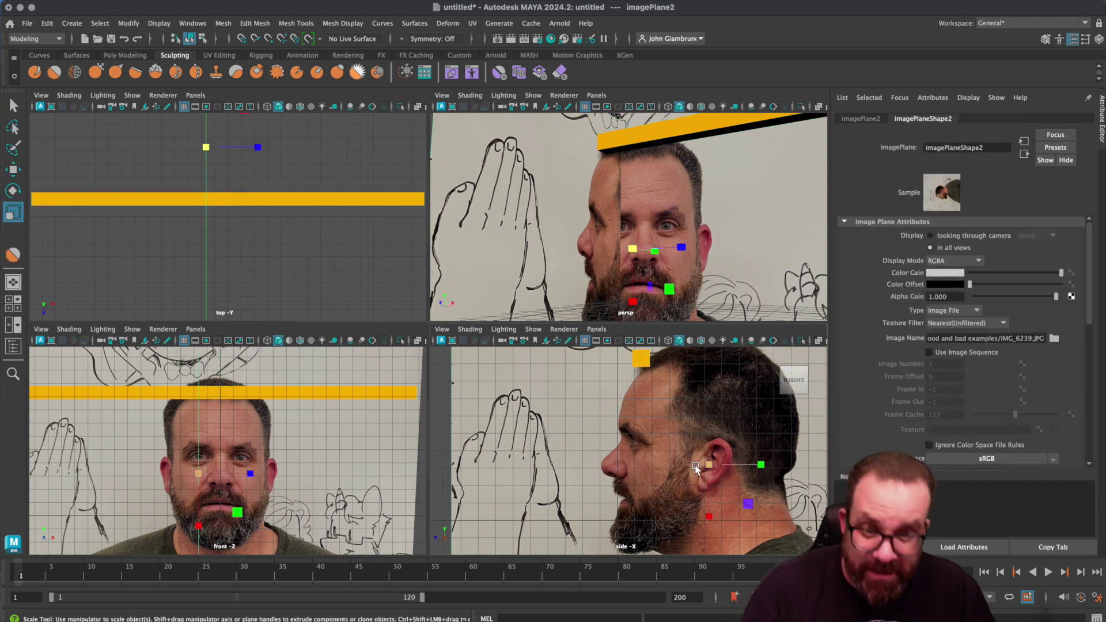
pyautogui.moveTo(710, 465); pyautogui.dragTo(727, 466)
pyautogui.press('w')
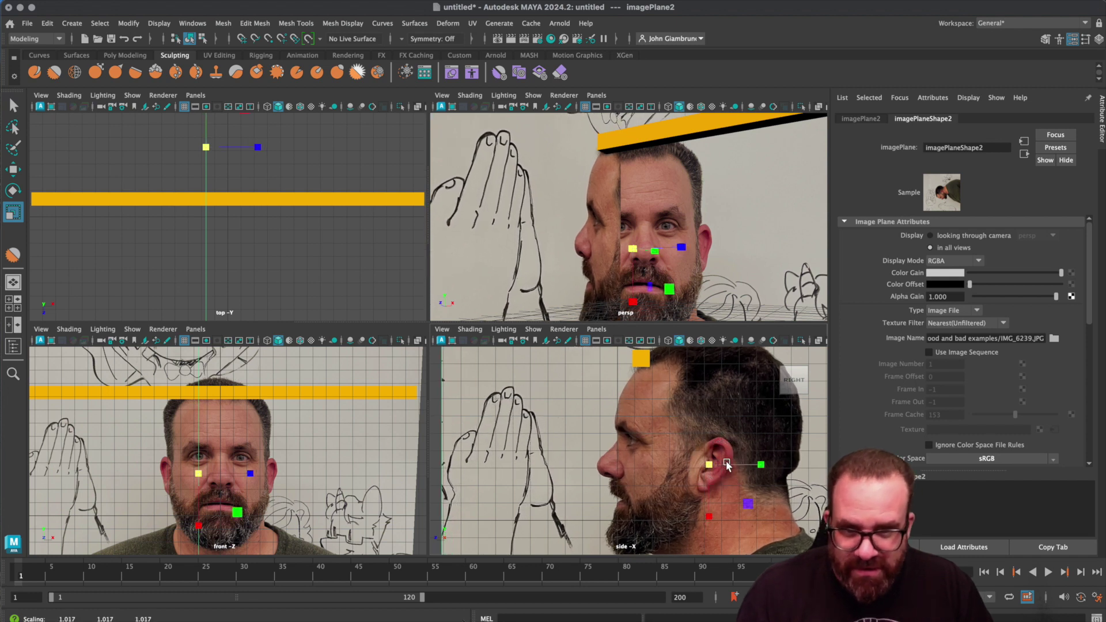
pyautogui.moveTo(707, 407); pyautogui.dragTo(708, 404)
pyautogui.moveTo(648, 463); pyautogui.dragTo(661, 460)
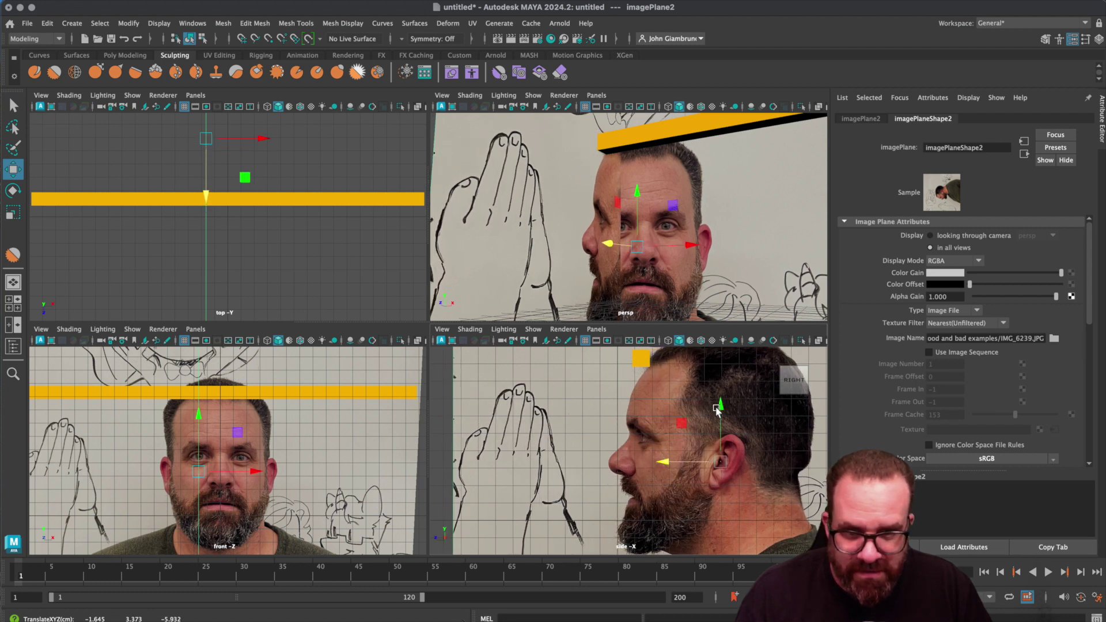
# - Lower the orange bar to the brow, bring it forward to about Z -0.464, and nudge the side portrait plane's height to match
pyautogui.click(643, 362)
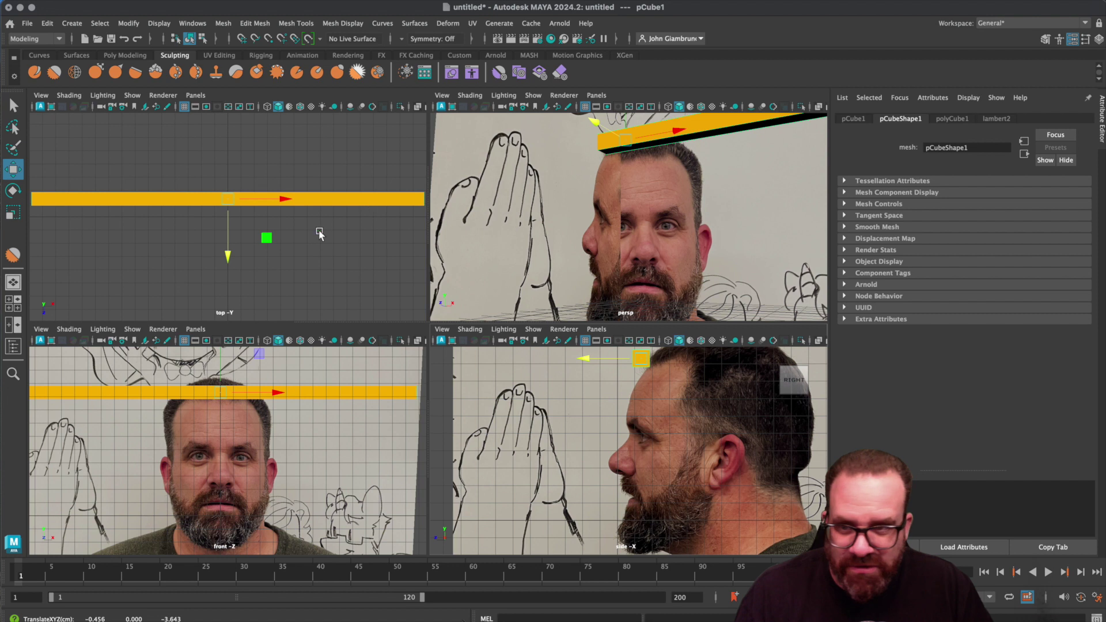
pyautogui.moveTo(219, 370); pyautogui.dragTo(219, 408)
pyautogui.moveTo(599, 412); pyautogui.dragTo(584, 412)
pyautogui.click(452, 443)
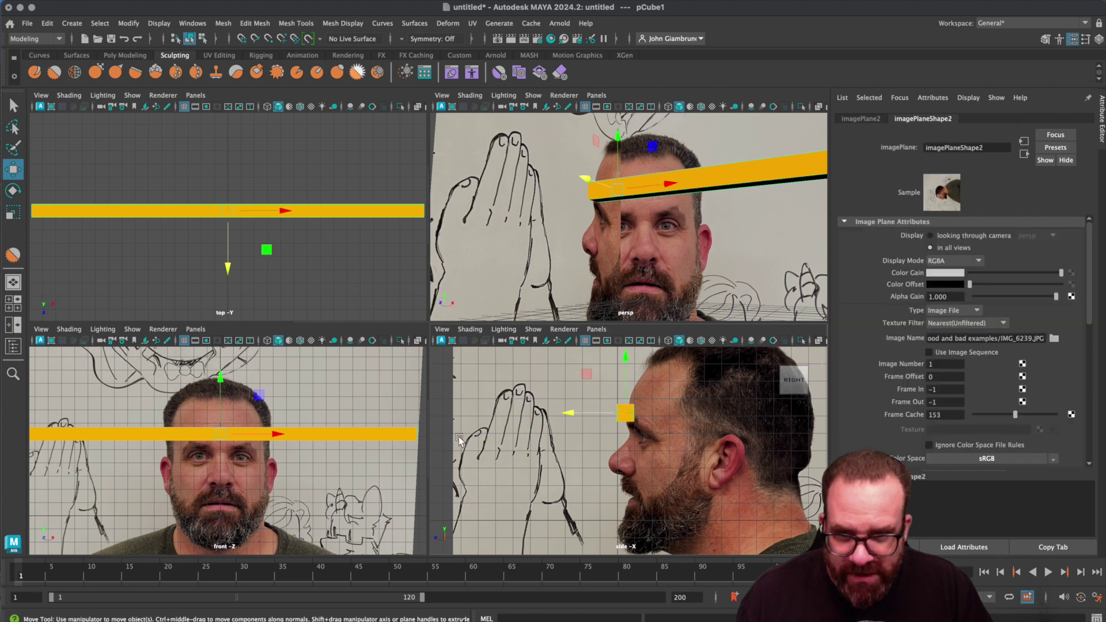
pyautogui.moveTo(718, 406); pyautogui.dragTo(719, 406)
# - Lower the orange bar past the eyes to just below the nose, at about Y 1.337, comparing both portraits
pyautogui.click(304, 440)
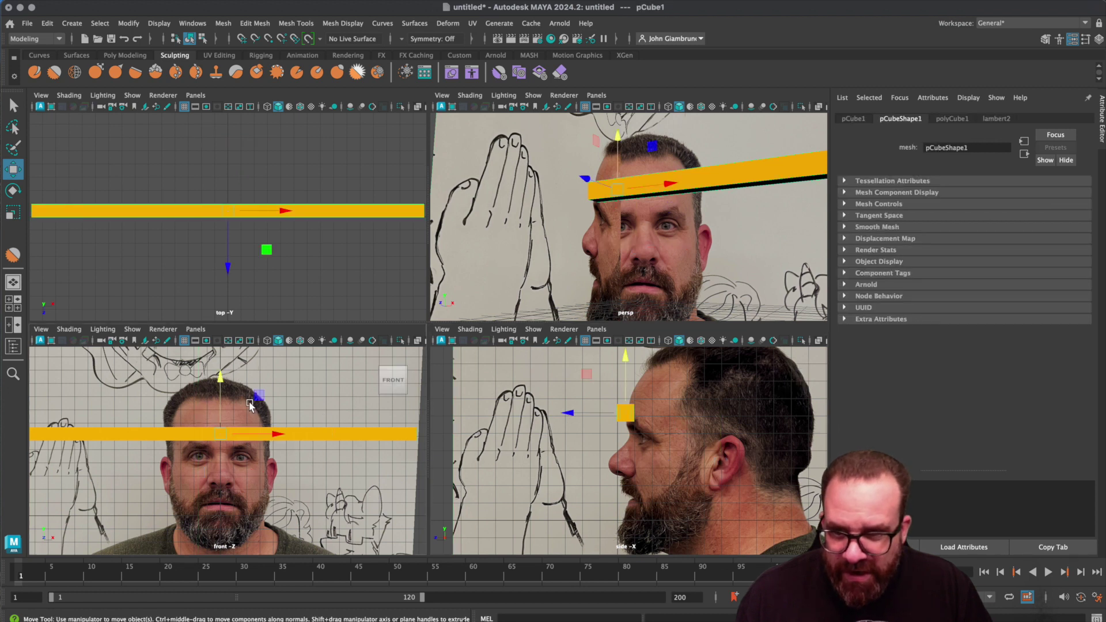
pyautogui.moveTo(222, 381); pyautogui.dragTo(226, 402)
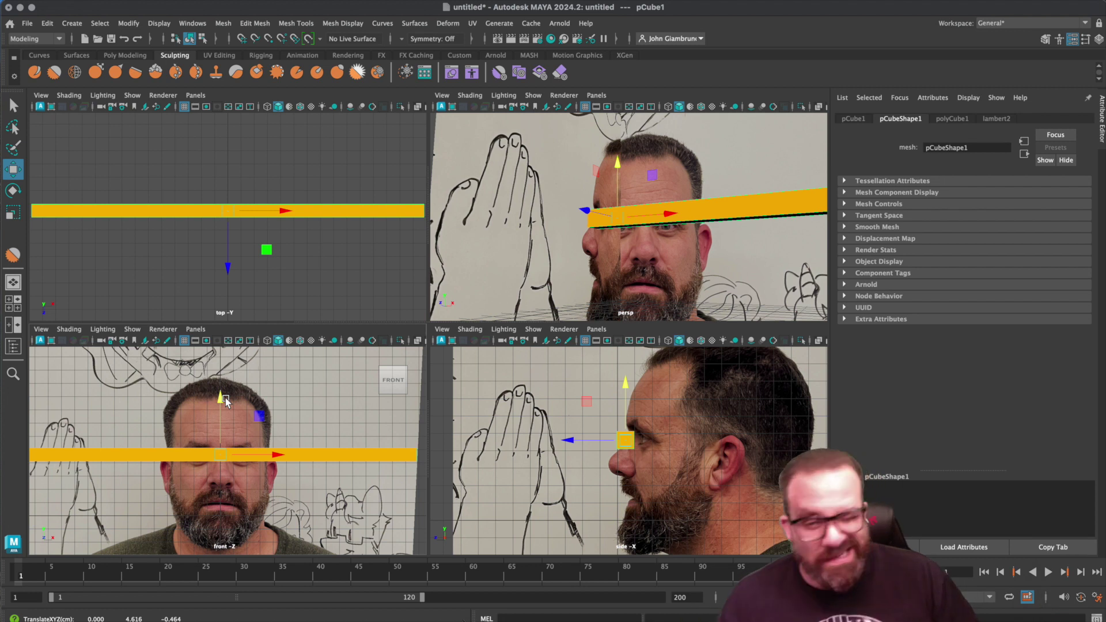
pyautogui.moveTo(626, 385); pyautogui.dragTo(629, 450)
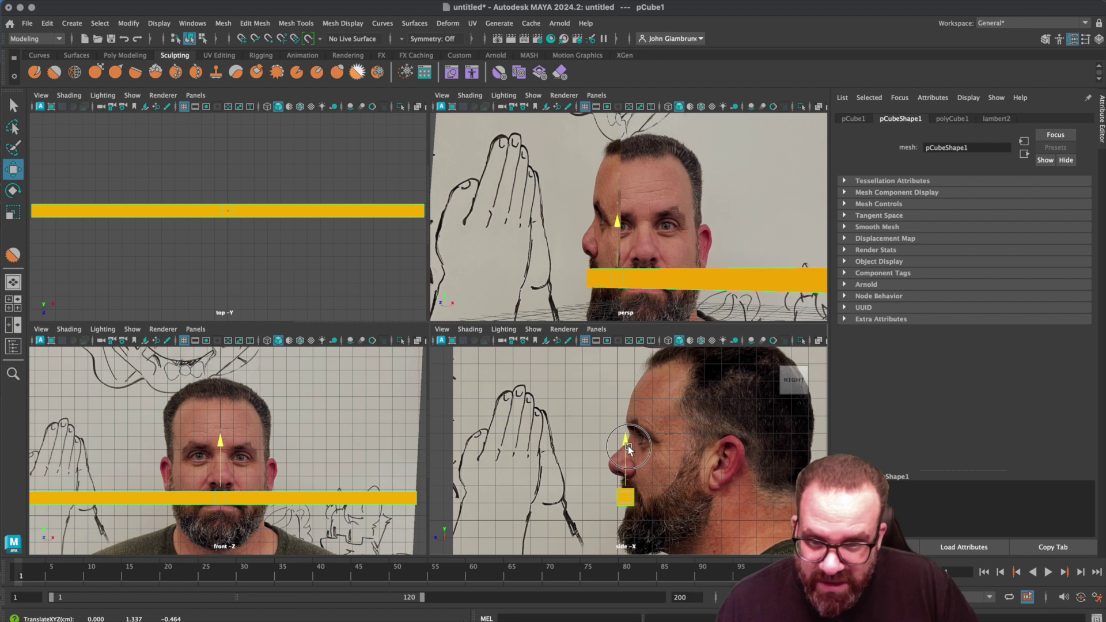
pyautogui.moveTo(628, 450); pyautogui.dragTo(629, 450)
# - Enlarge the side portrait plane slightly and reposition it at about Y 3.241 and Z -6.363 to match the front face
pyautogui.press('r')
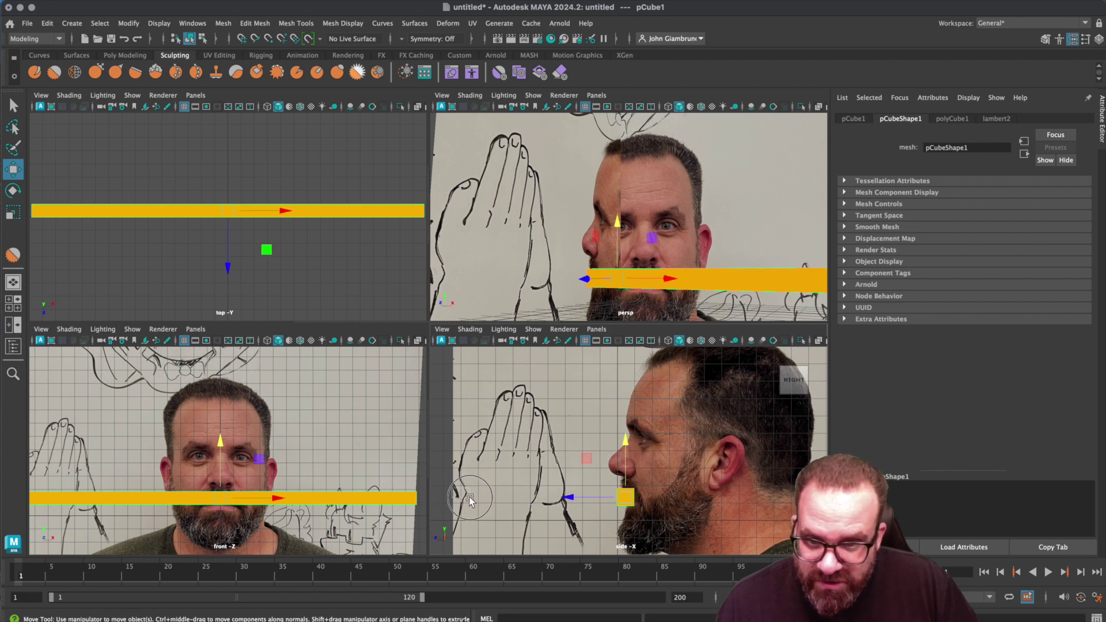
pyautogui.click(469, 496)
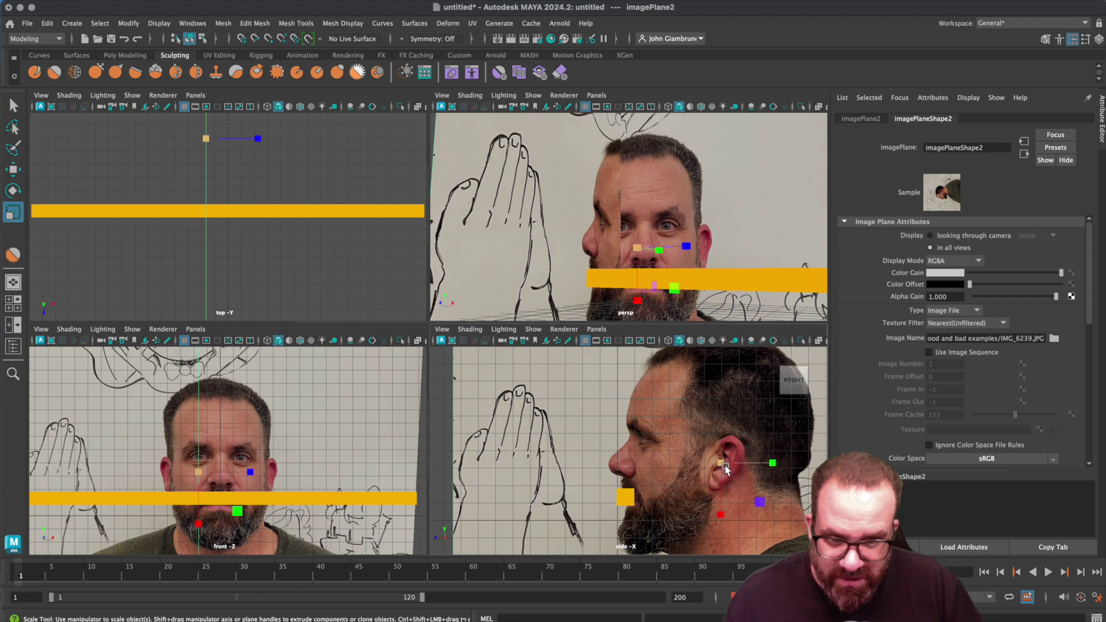
pyautogui.moveTo(721, 463); pyautogui.dragTo(737, 465)
pyautogui.press('w')
pyautogui.moveTo(665, 462); pyautogui.dragTo(673, 462)
pyautogui.moveTo(733, 397); pyautogui.dragTo(732, 400)
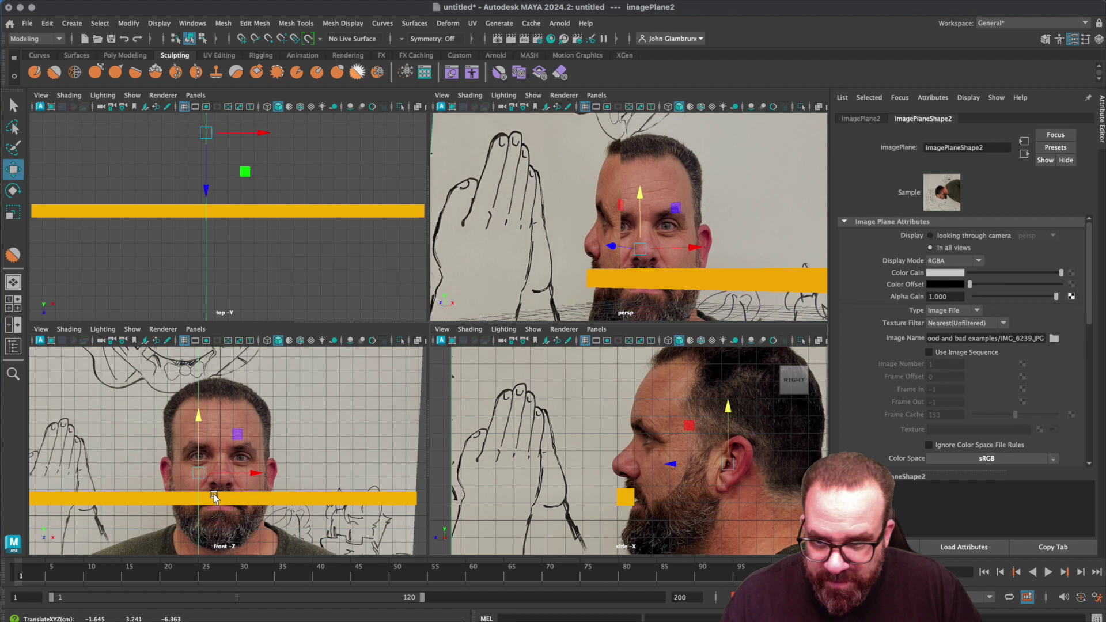
# - Raise the orange bar slightly to about Y 1.772 under the nose, and activate the Scale tool on the side portrait plane
pyautogui.click(215, 497)
pyautogui.moveTo(222, 439); pyautogui.dragTo(222, 434)
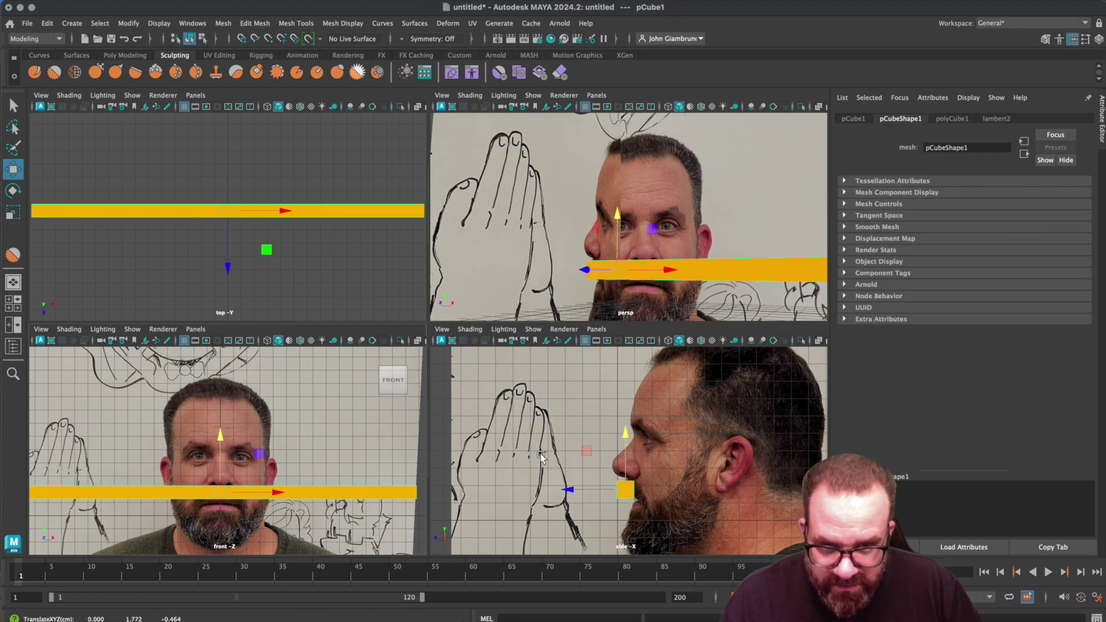
pyautogui.click(456, 474)
pyautogui.press('r')
pyautogui.click(731, 467)
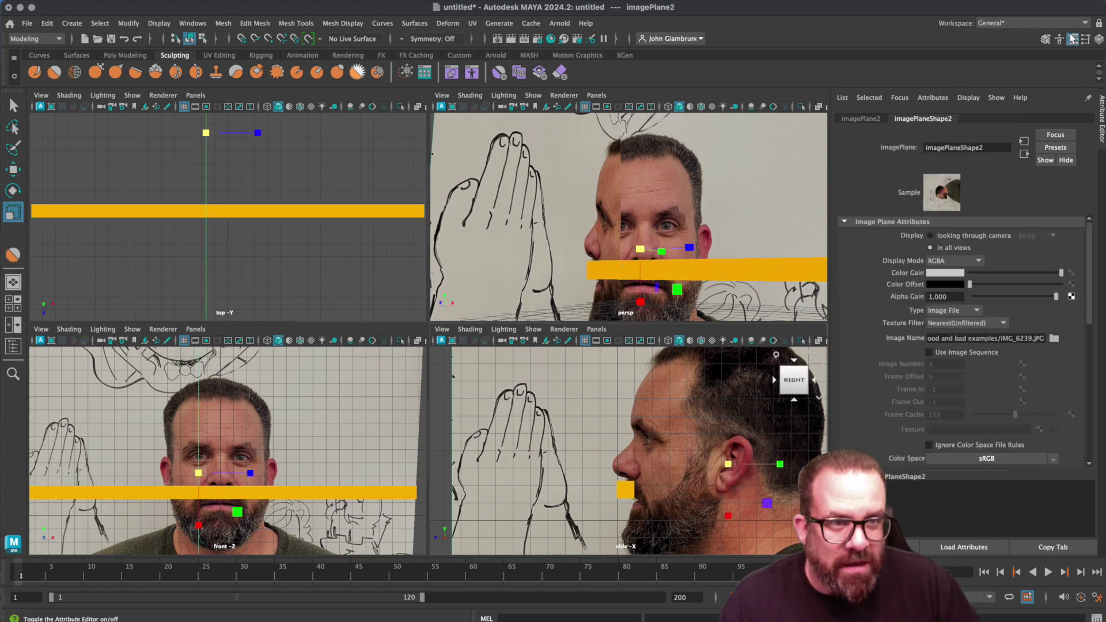
# - Enlarge the front and side views and raise the orange bar to the hairline, at about Y 8.127 and Z -1.691
pyautogui.click(1073, 39)
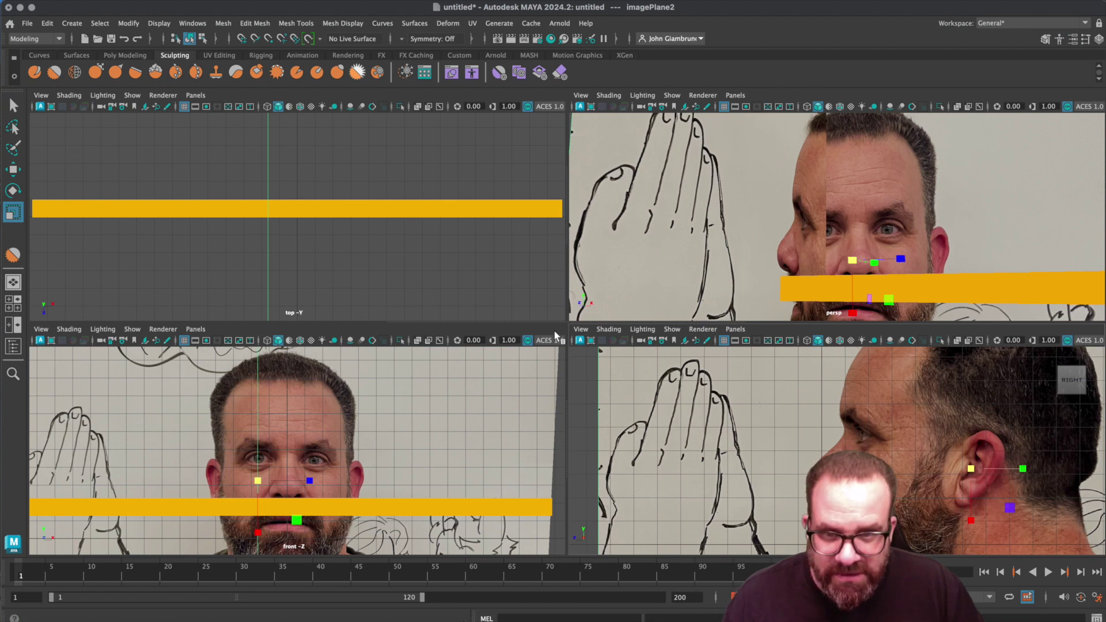
pyautogui.moveTo(538, 260); pyautogui.dragTo(527, 145)
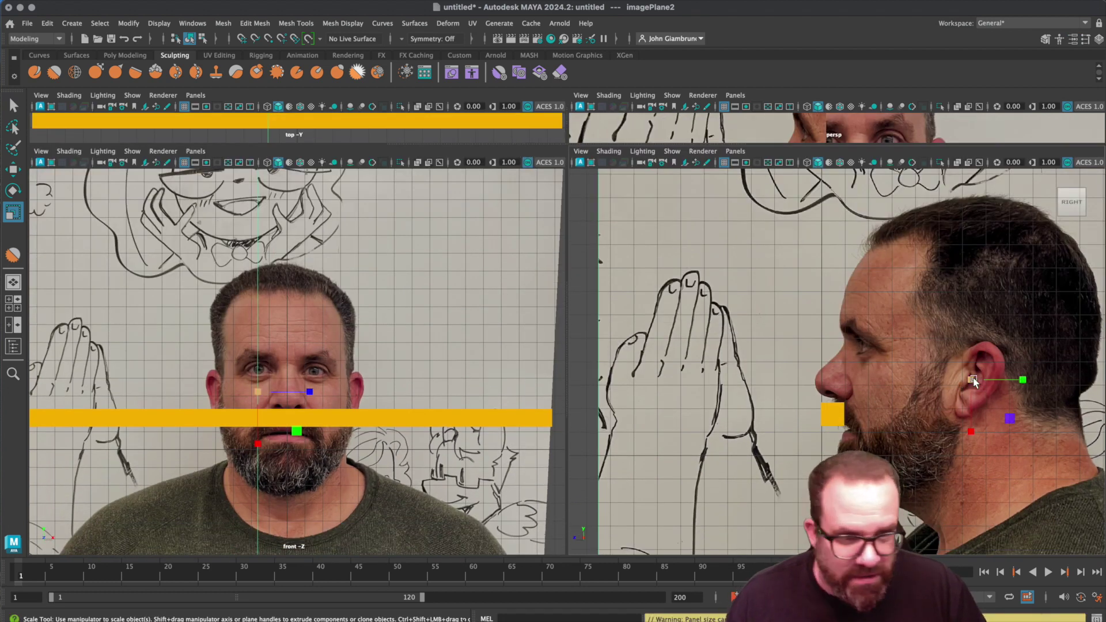
pyautogui.click(363, 414)
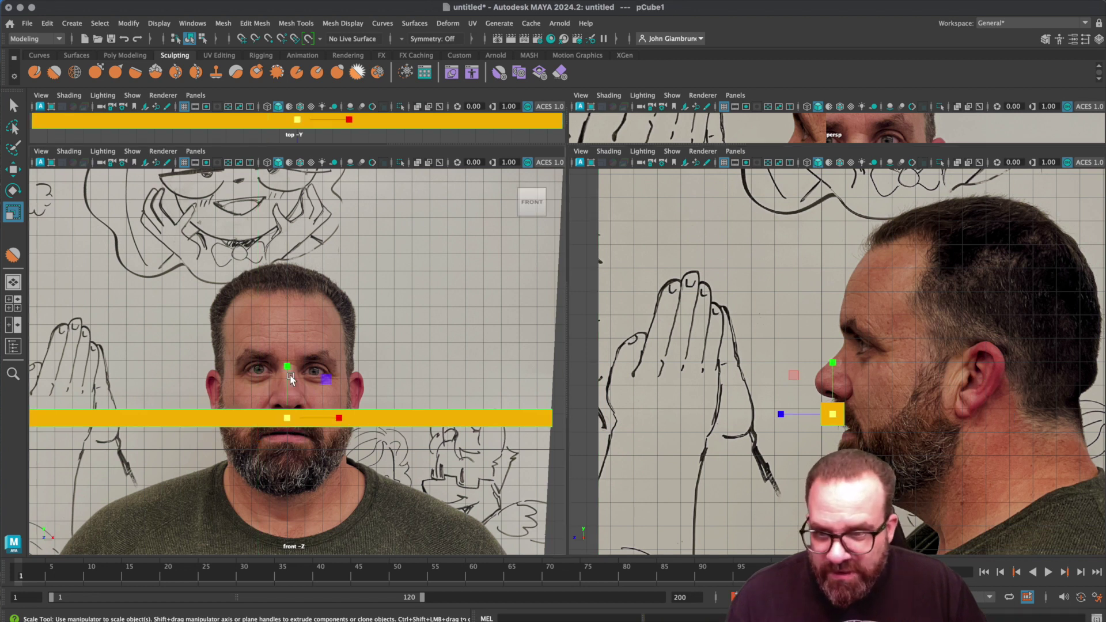
pyautogui.press('w')
pyautogui.moveTo(285, 369); pyautogui.dragTo(283, 255)
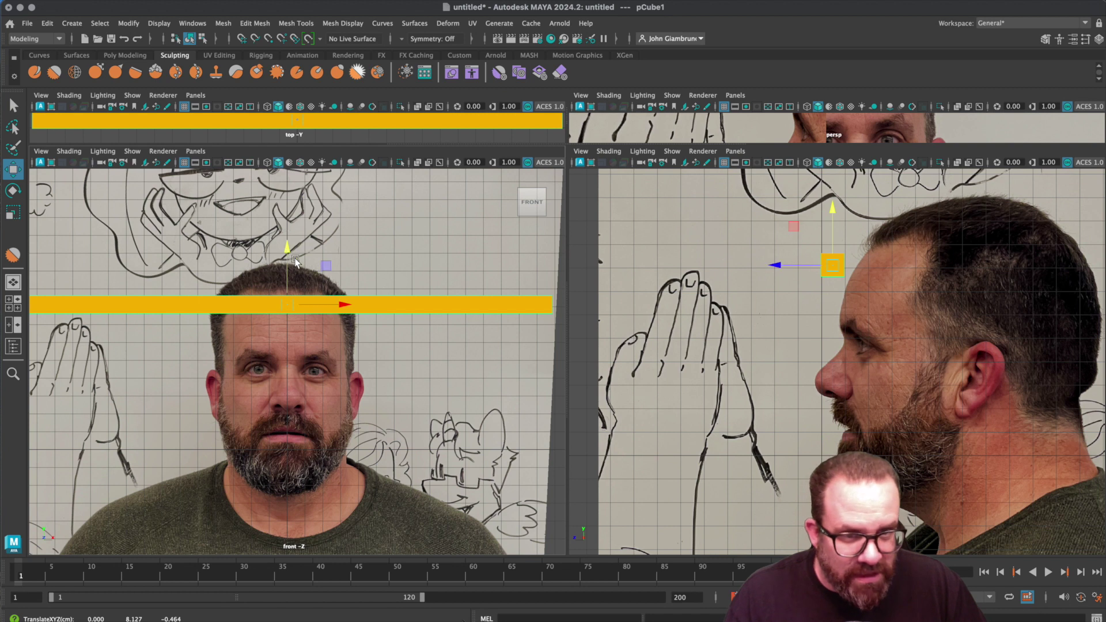
pyautogui.moveTo(775, 265); pyautogui.dragTo(809, 264)
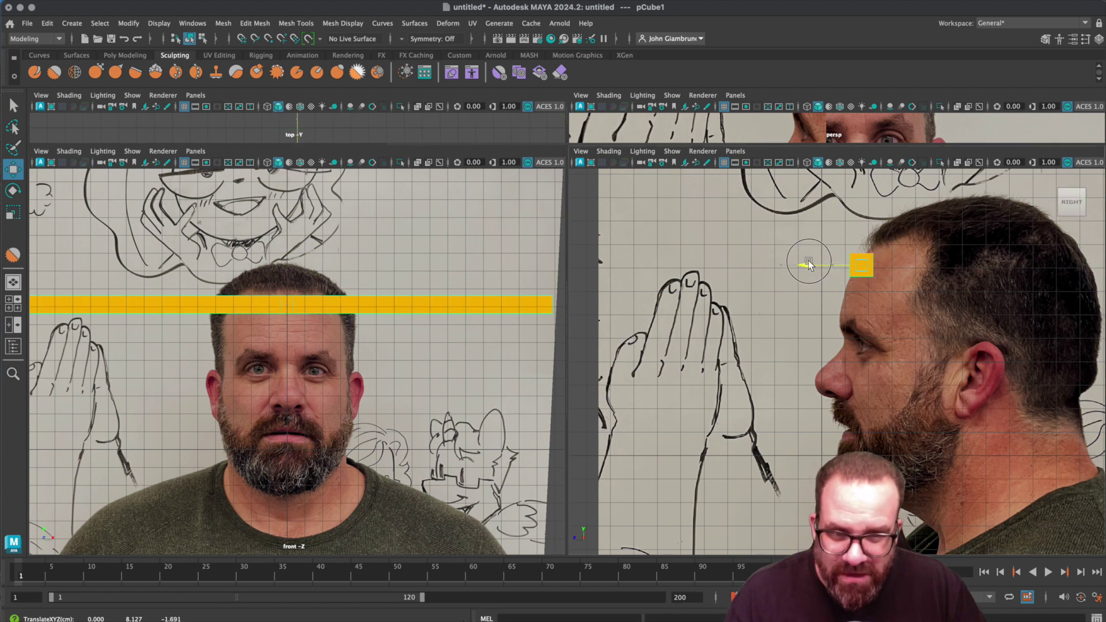
# - Lower the orange bar past the brow to the nose, at about Y 3.022 and Z -0.317, comparing both portraits
pyautogui.moveTo(862, 217); pyautogui.dragTo(859, 260)
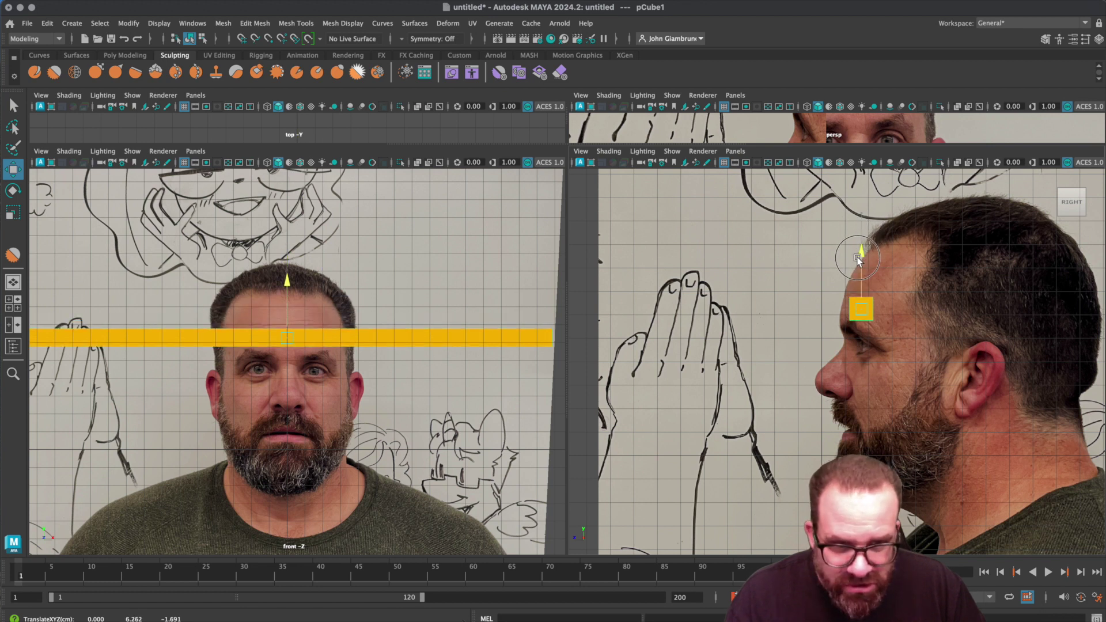
pyautogui.moveTo(859, 259); pyautogui.dragTo(859, 263)
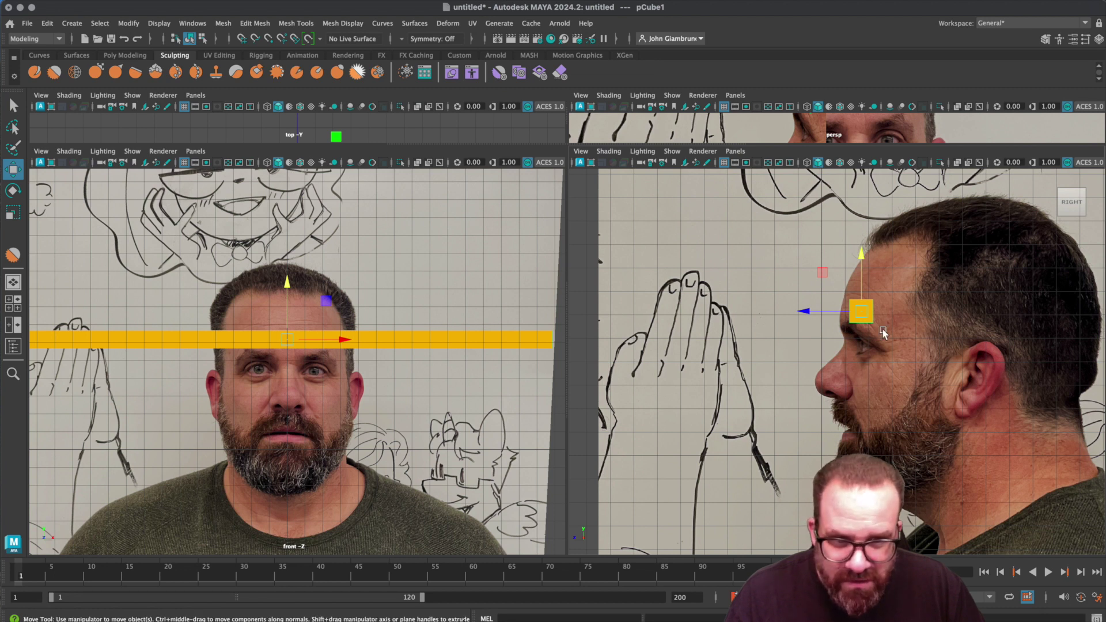
pyautogui.moveTo(804, 311); pyautogui.dragTo(797, 312)
pyautogui.moveTo(856, 254); pyautogui.dragTo(851, 327)
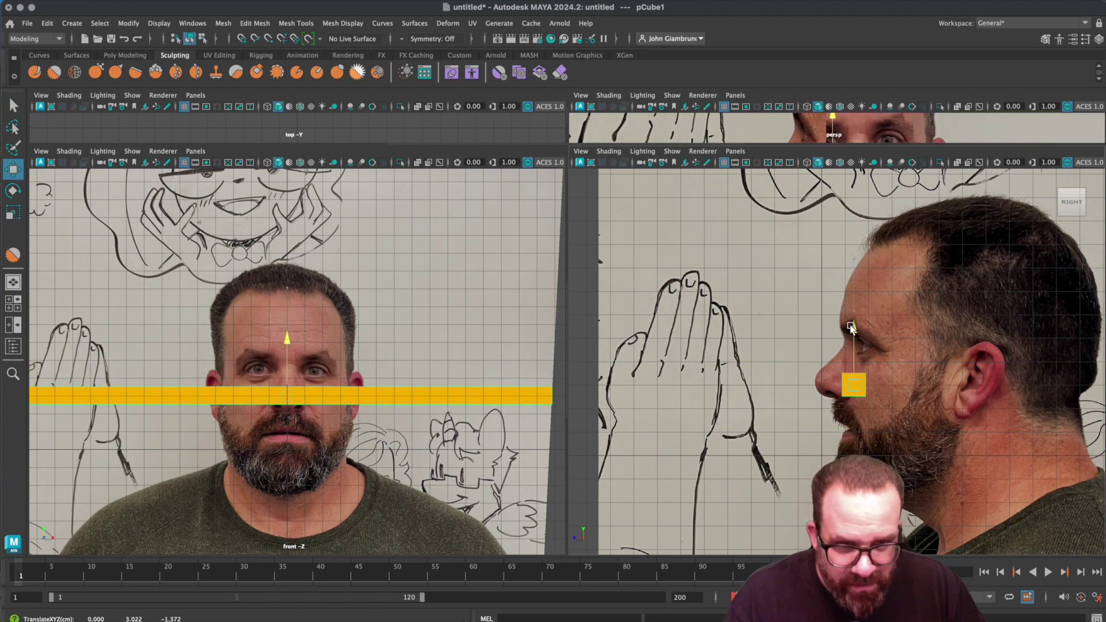
pyautogui.moveTo(782, 386); pyautogui.dragTo(772, 385)
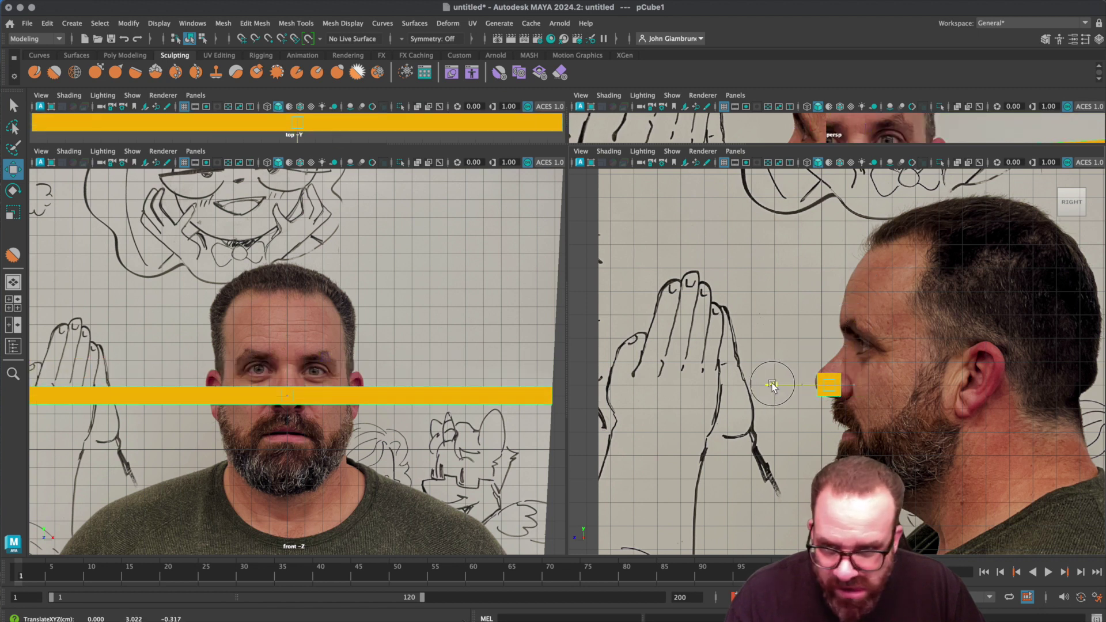
# - Raise the orange bar to the eyebrows at about Y 4.838, and lower the side portrait plane slightly to about Y 3.094
pyautogui.moveTo(827, 330); pyautogui.dragTo(856, 285)
pyautogui.moveTo(770, 342); pyautogui.dragTo(798, 343)
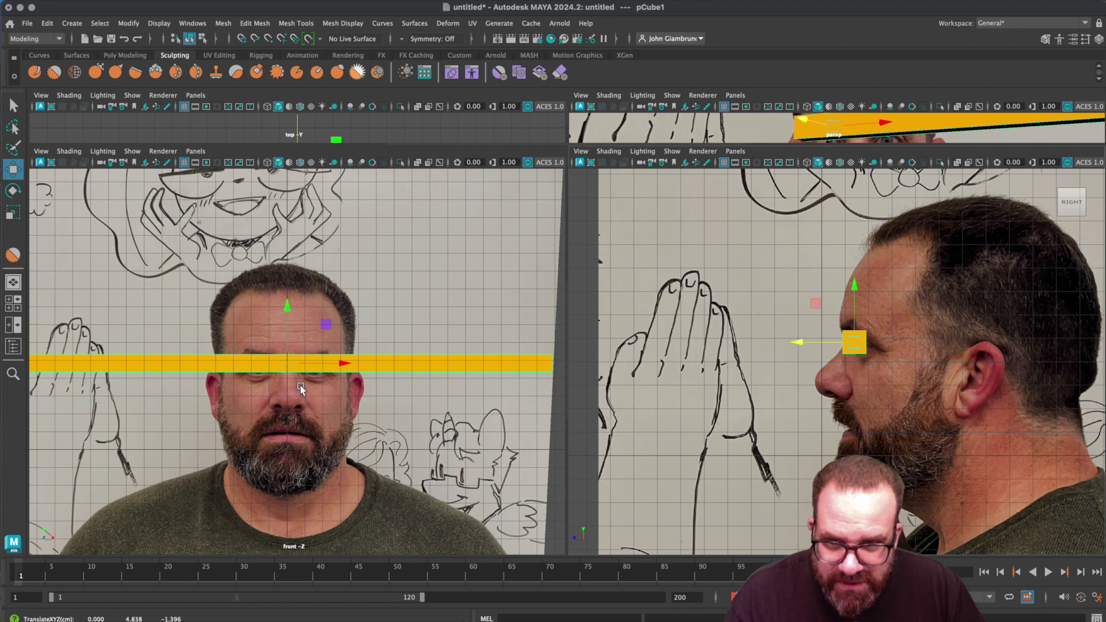
pyautogui.click(938, 327)
pyautogui.moveTo(971, 323); pyautogui.dragTo(971, 327)
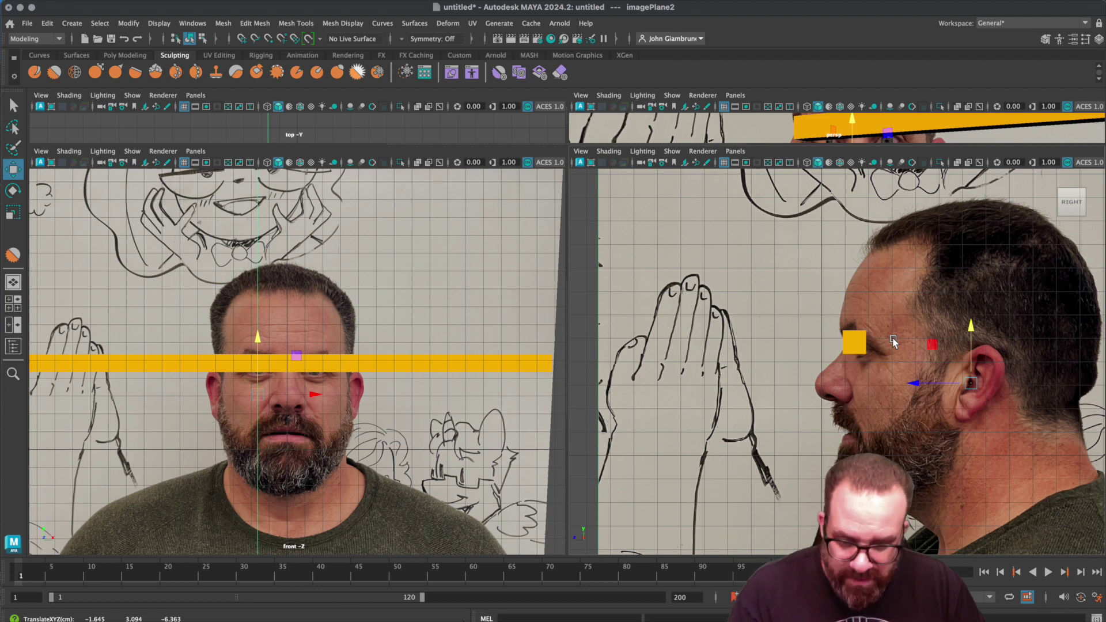
# - Lower the orange bar to the mouth, at about Y 1.427 and Z -1.004, to compare both portraits, and delete the bar
pyautogui.click(855, 352)
pyautogui.moveTo(797, 343)
pyautogui.mouseDown()
pyautogui.moveTo(919, 340)
pyautogui.moveTo(787, 331)
pyautogui.mouseUp()
pyautogui.moveTo(845, 284); pyautogui.dragTo(842, 368)
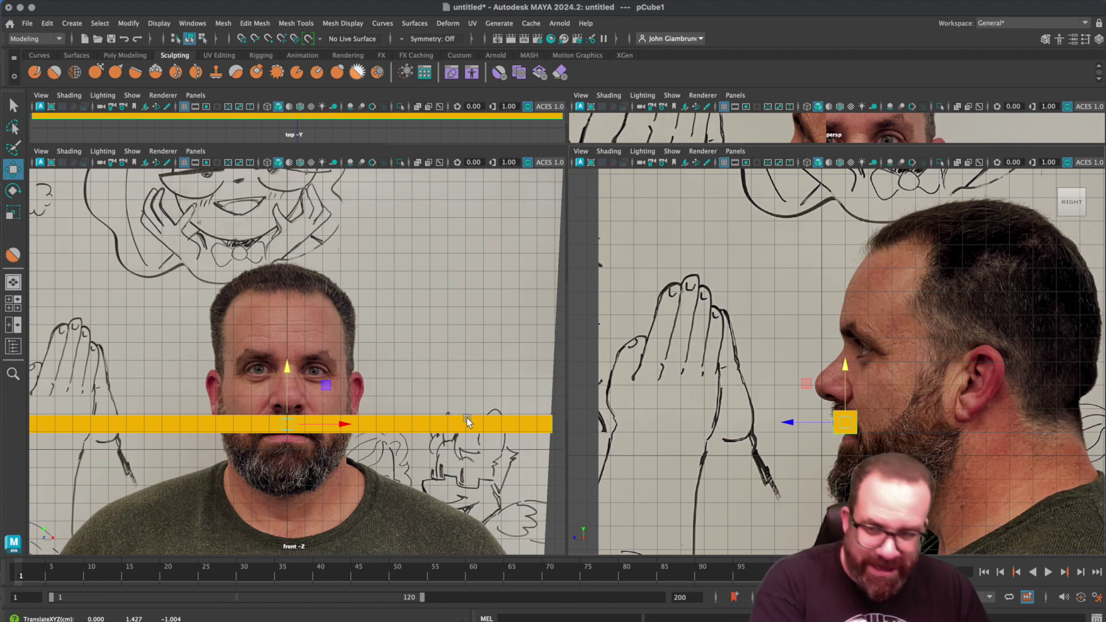
pyautogui.click(298, 405)
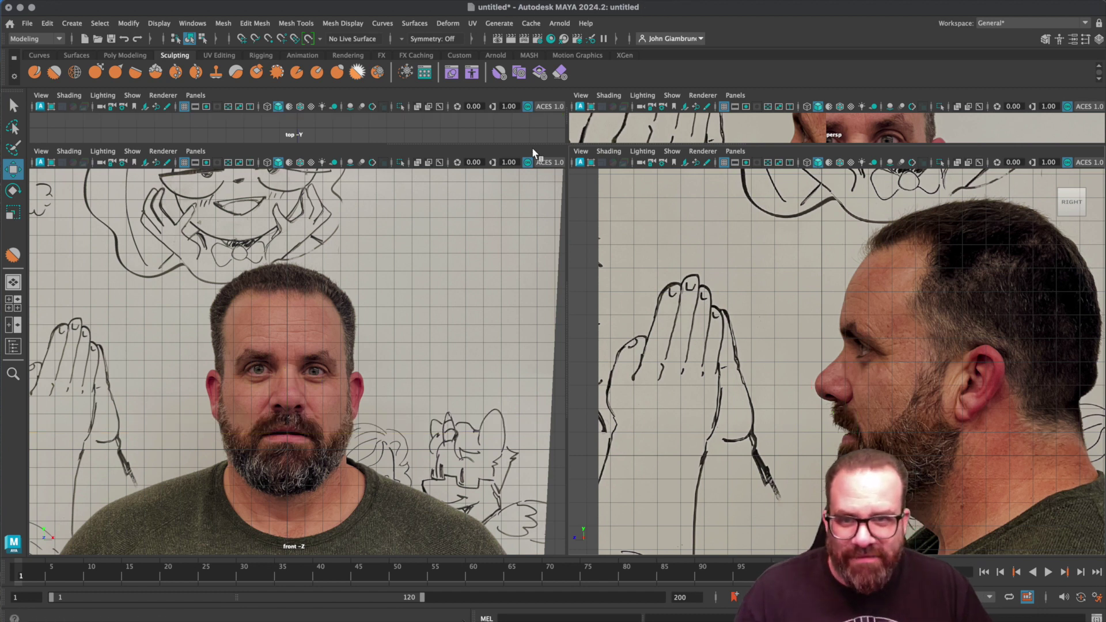
# - Try separating the planes in the perspective view, moving the side portrait to about X -59.392 and the front portrait to about Z -68.877
pyautogui.moveTo(533, 144); pyautogui.dragTo(507, 441)
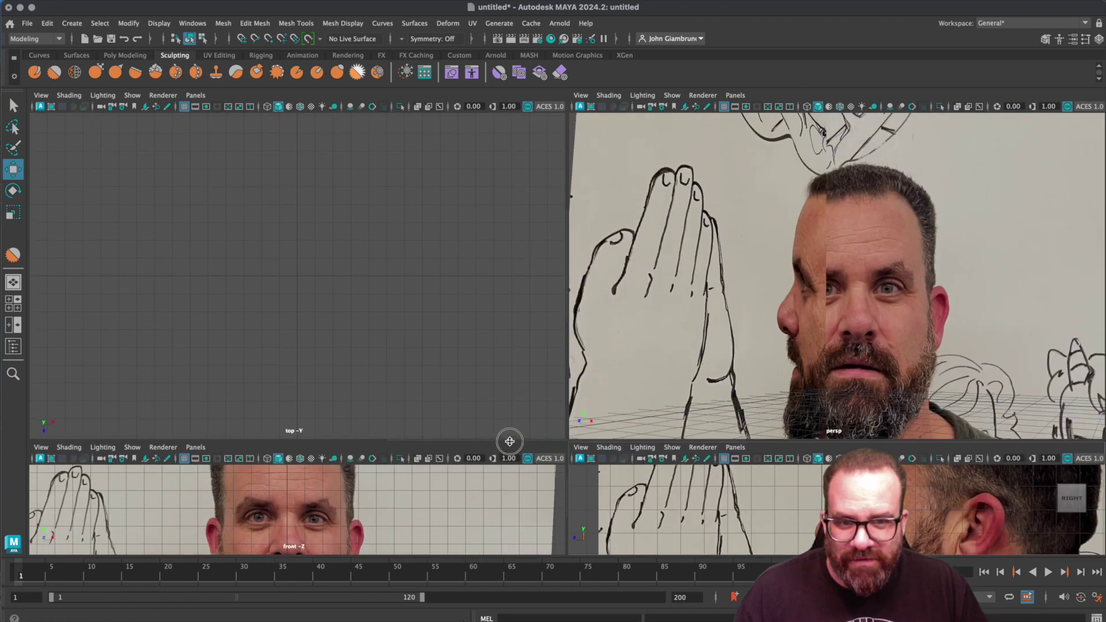
pyautogui.press('space')
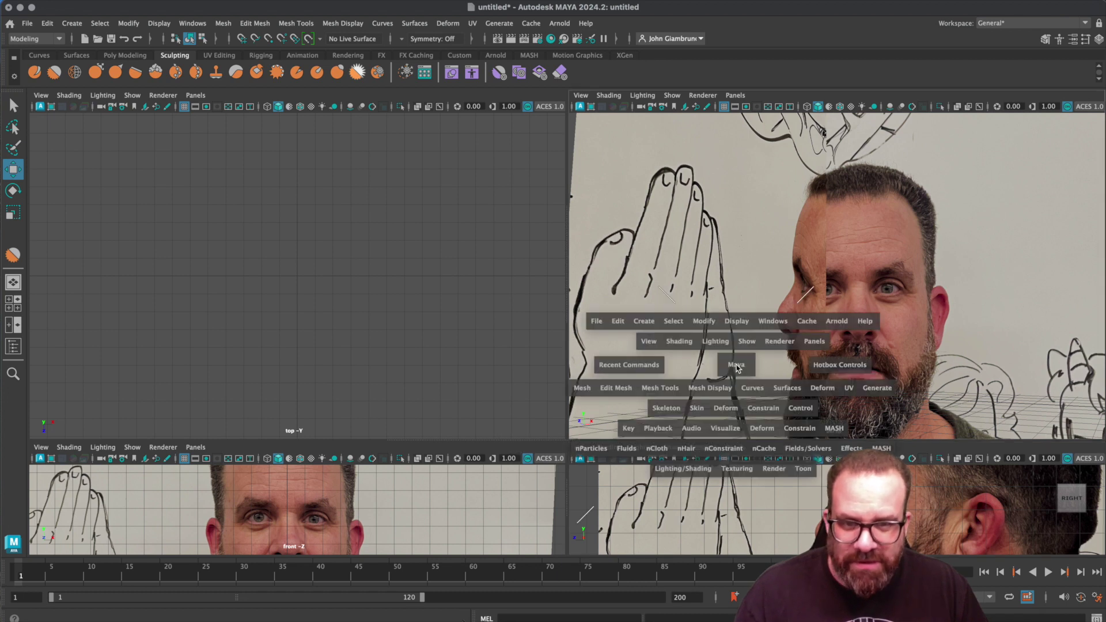
pyautogui.scroll(-5, 736, 369)
pyautogui.scroll(-3, 736, 365)
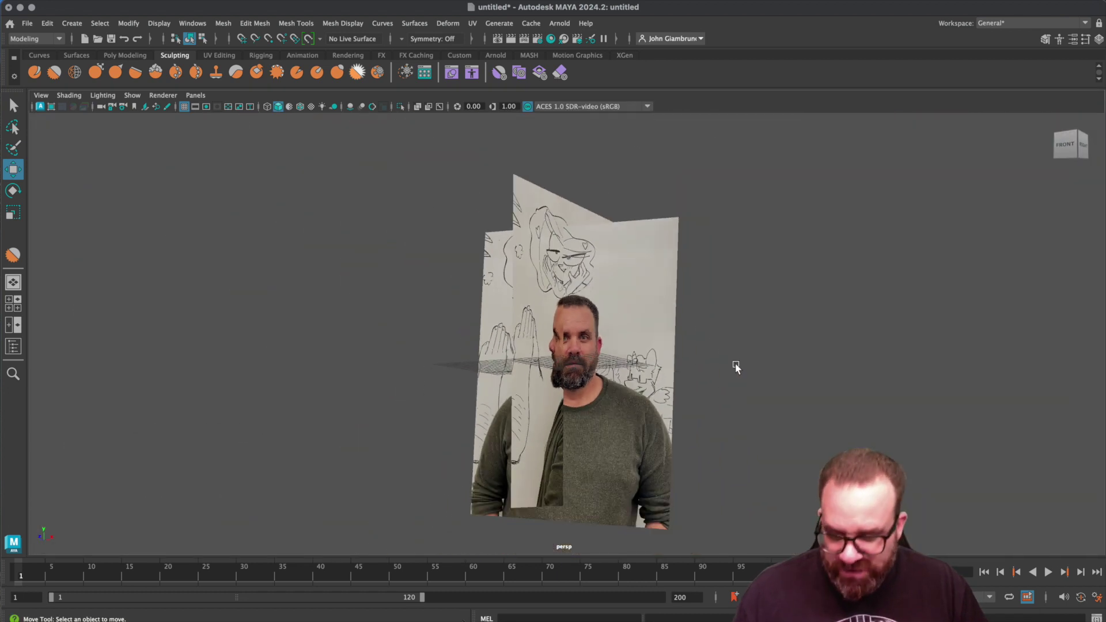
pyautogui.keyDown('alt'); pyautogui.moveTo(736, 365); pyautogui.dragTo(709, 299); pyautogui.keyUp('alt')
pyautogui.click(608, 337)
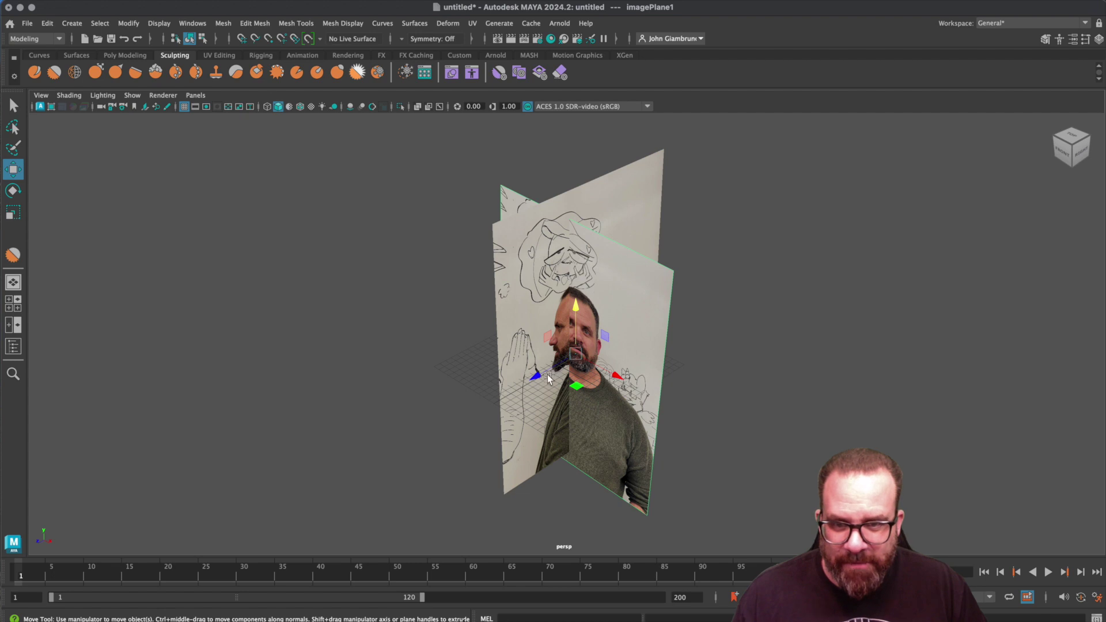
pyautogui.moveTo(537, 373); pyautogui.dragTo(752, 252)
pyautogui.click(590, 328)
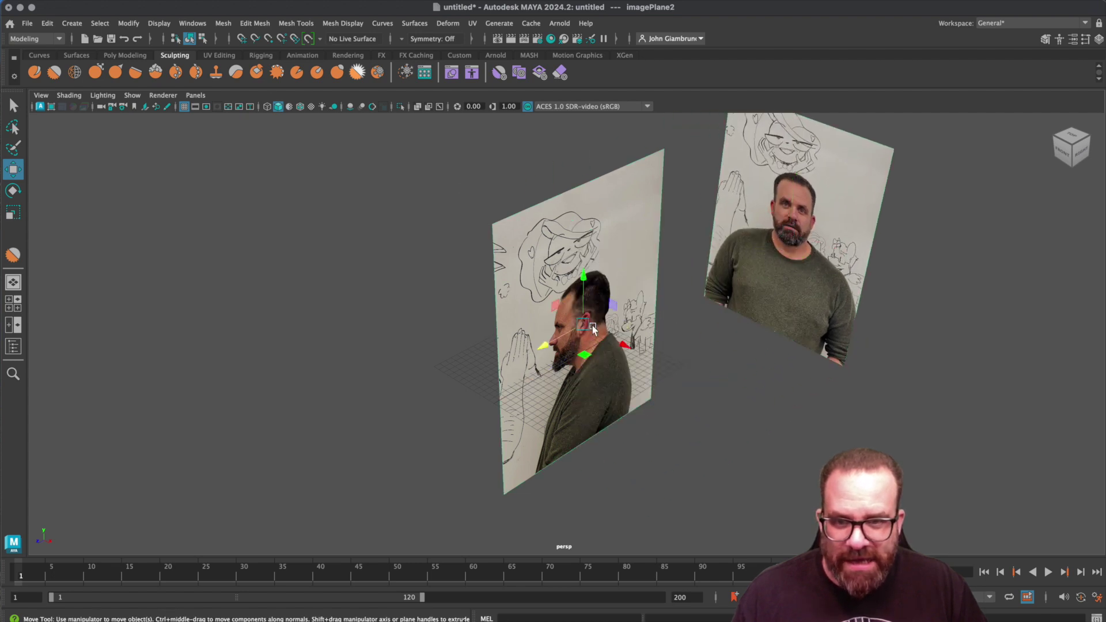
pyautogui.moveTo(630, 346); pyautogui.dragTo(347, 251)
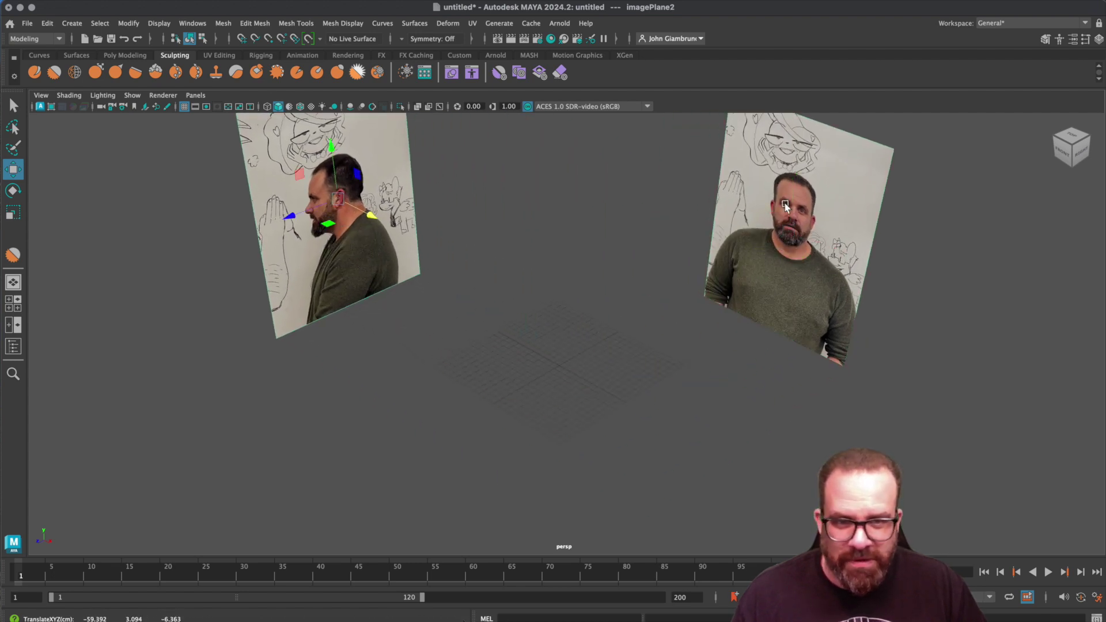
pyautogui.click(825, 290)
pyautogui.moveTo(759, 255); pyautogui.dragTo(721, 286)
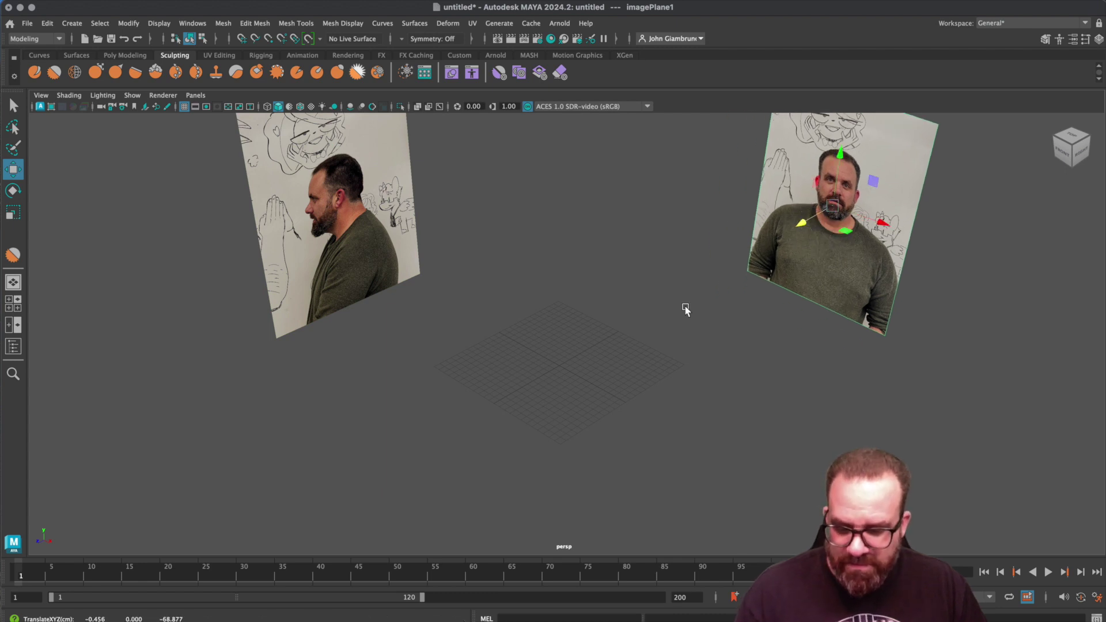
# - Undo the last moves of both portrait planes
pyautogui.hotkey('ctrl', 'z')
pyautogui.hotkey('ctrl', 'z')
pyautogui.hotkey('ctrl', 'z')
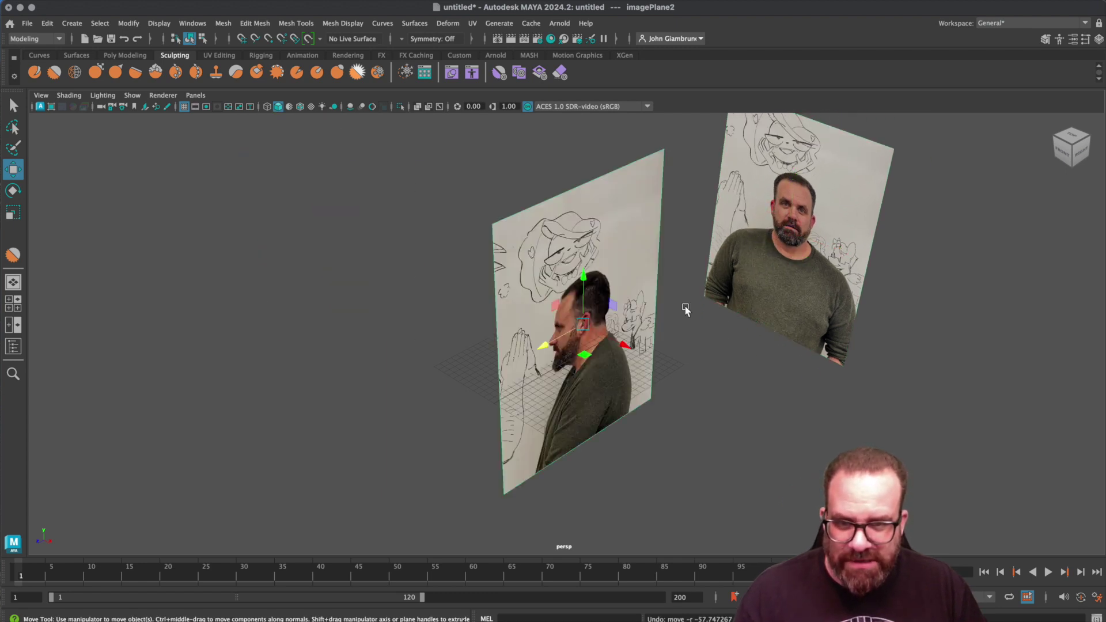
pyautogui.hotkey('ctrl', 'z')
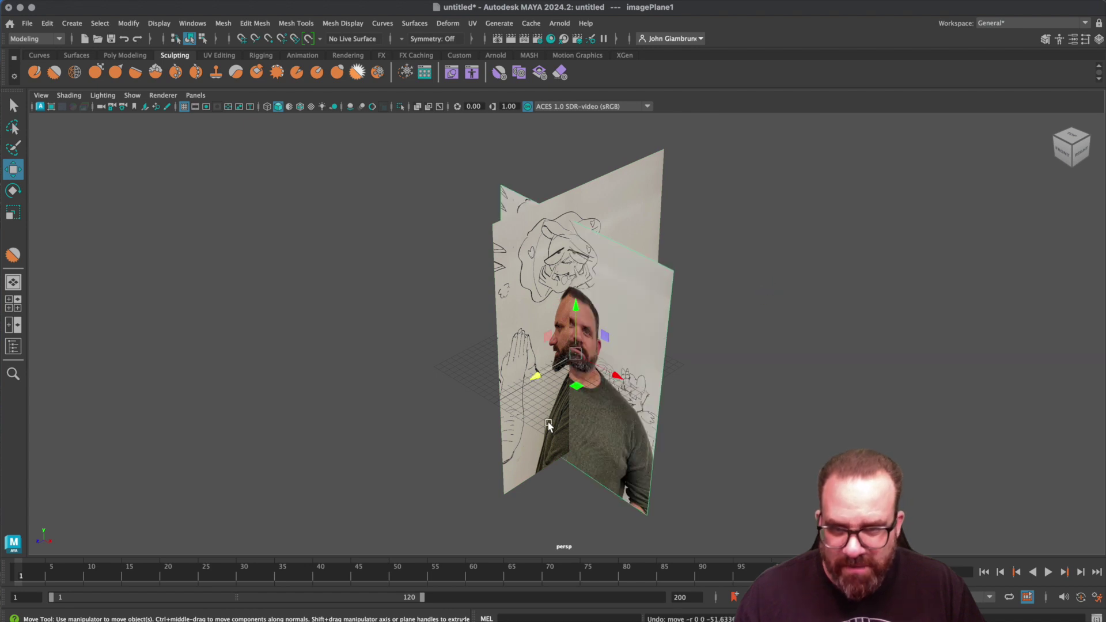
# - Return to the four-view layout and shift the side portrait plane forward to about Z -4.588
pyautogui.press('space')
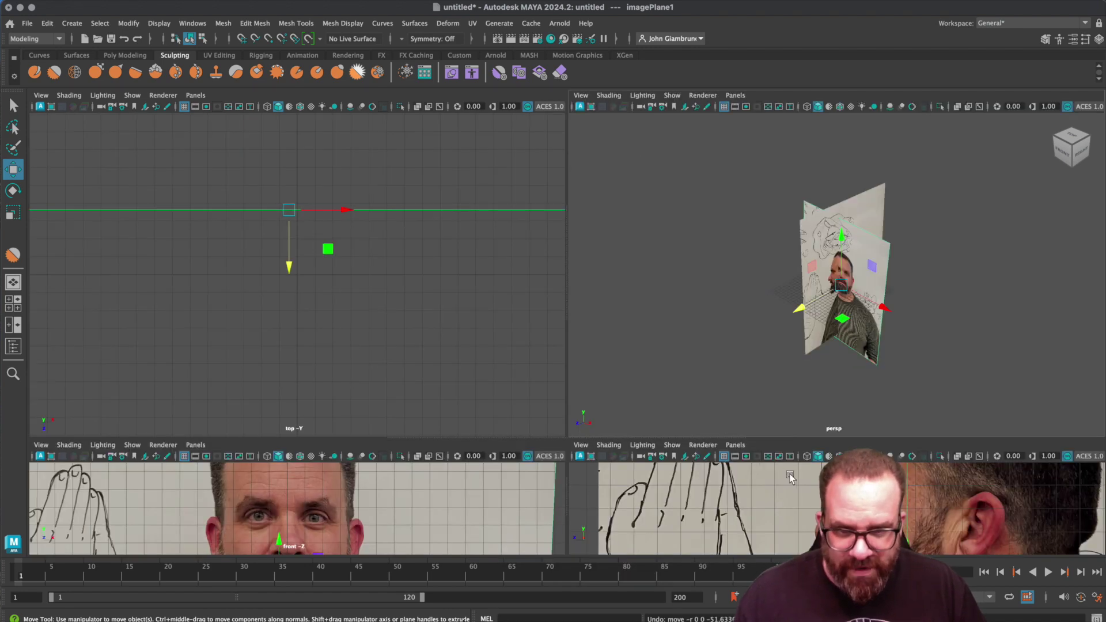
pyautogui.keyDown('alt'); pyautogui.moveTo(828, 388); pyautogui.dragTo(788, 291); pyautogui.keyUp('alt')
pyautogui.moveTo(589, 510); pyautogui.dragTo(612, 526)
pyautogui.moveTo(804, 285)
pyautogui.mouseDown()
pyautogui.moveTo(778, 288)
pyautogui.moveTo(798, 291)
pyautogui.mouseUp()
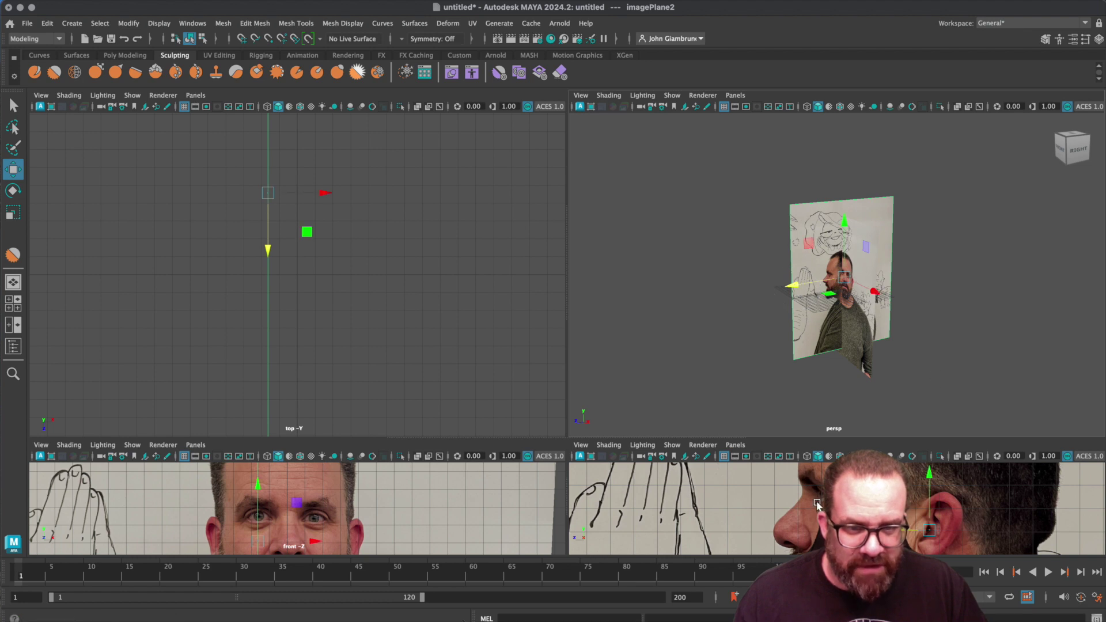
# - Move the side portrait plane away along negative X and the front portrait plane back along negative Z, clearing the grid
pyautogui.moveTo(847, 311); pyautogui.dragTo(759, 258)
pyautogui.click(868, 222)
pyautogui.moveTo(796, 300); pyautogui.dragTo(945, 295)
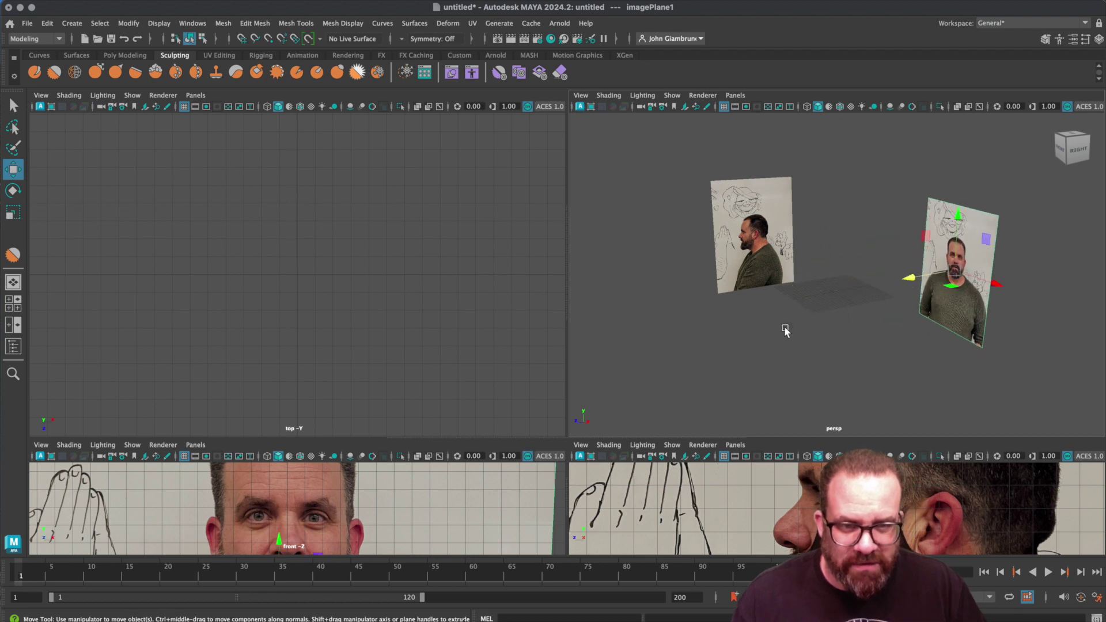
pyautogui.press('space')
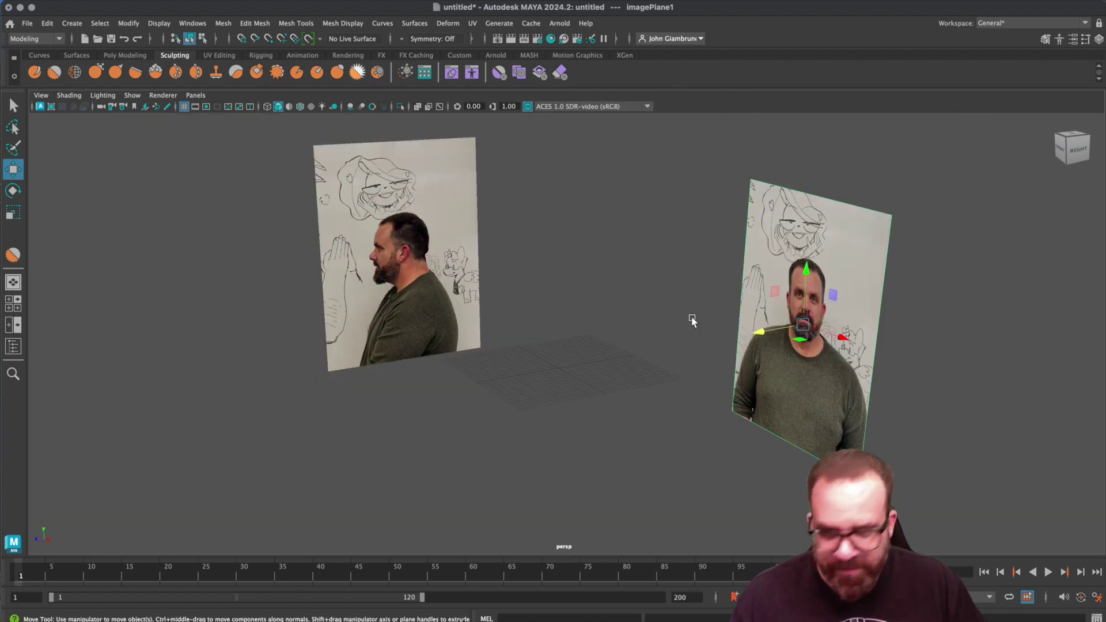
# - Push the front portrait plane farther back to about Z -71.518 and the side portrait plane out to about X -151.542
pyautogui.moveTo(760, 334); pyautogui.dragTo(885, 314)
pyautogui.click(369, 340)
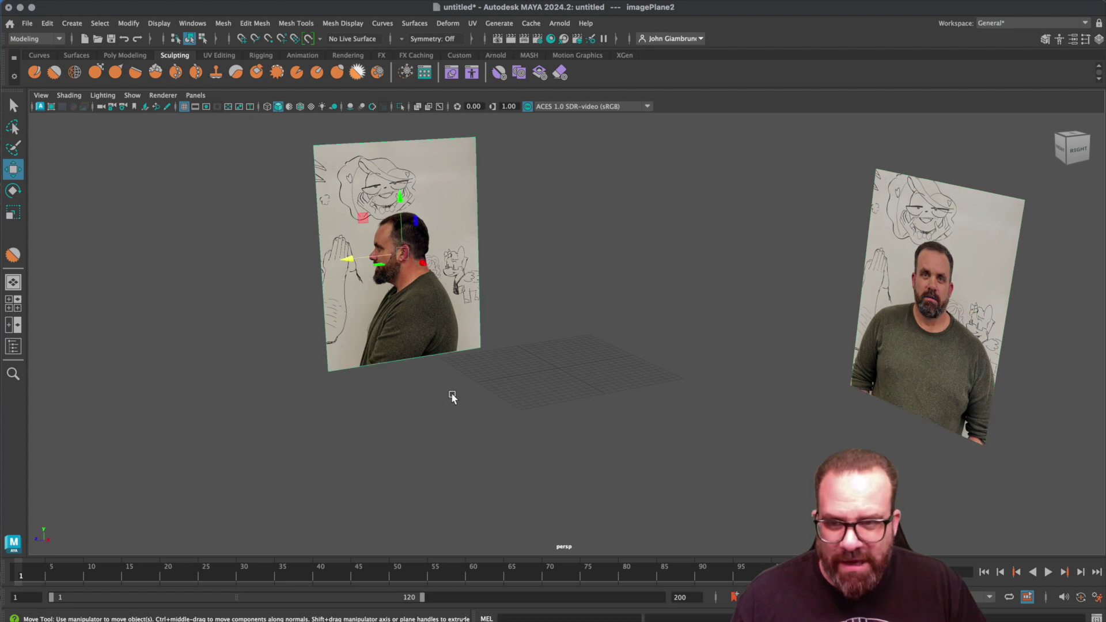
pyautogui.moveTo(423, 277); pyautogui.dragTo(313, 238)
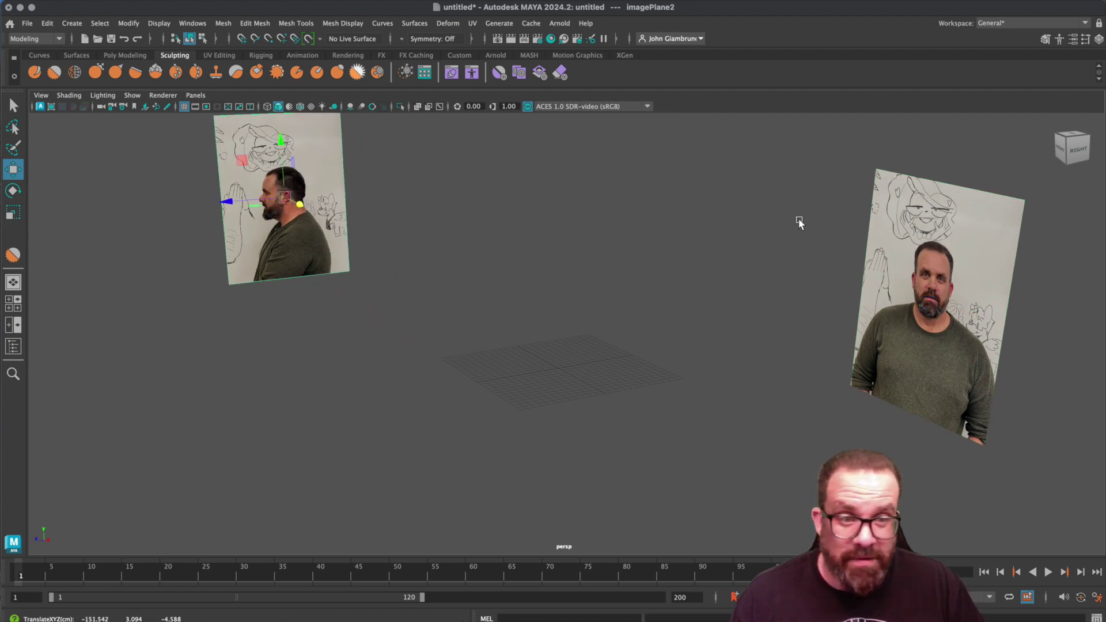
# - Show the Channel Box, and move the front portrait plane much farther back along Z and the side portrait plane to about X -298.131
pyautogui.moveTo(141, 202); pyautogui.dragTo(999, 487)
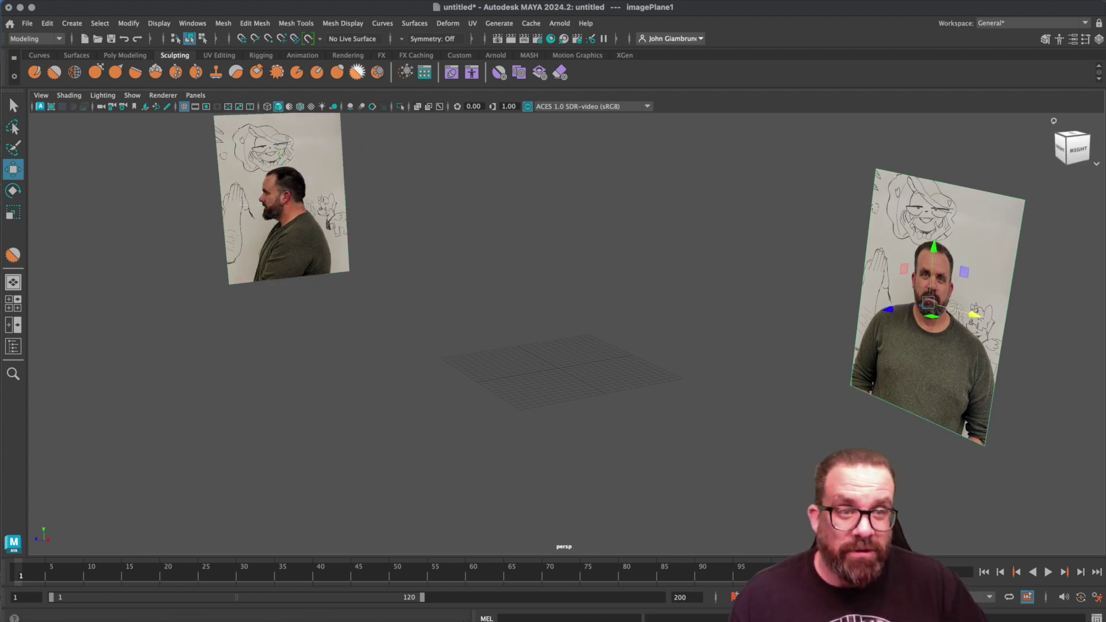
pyautogui.click(1100, 39)
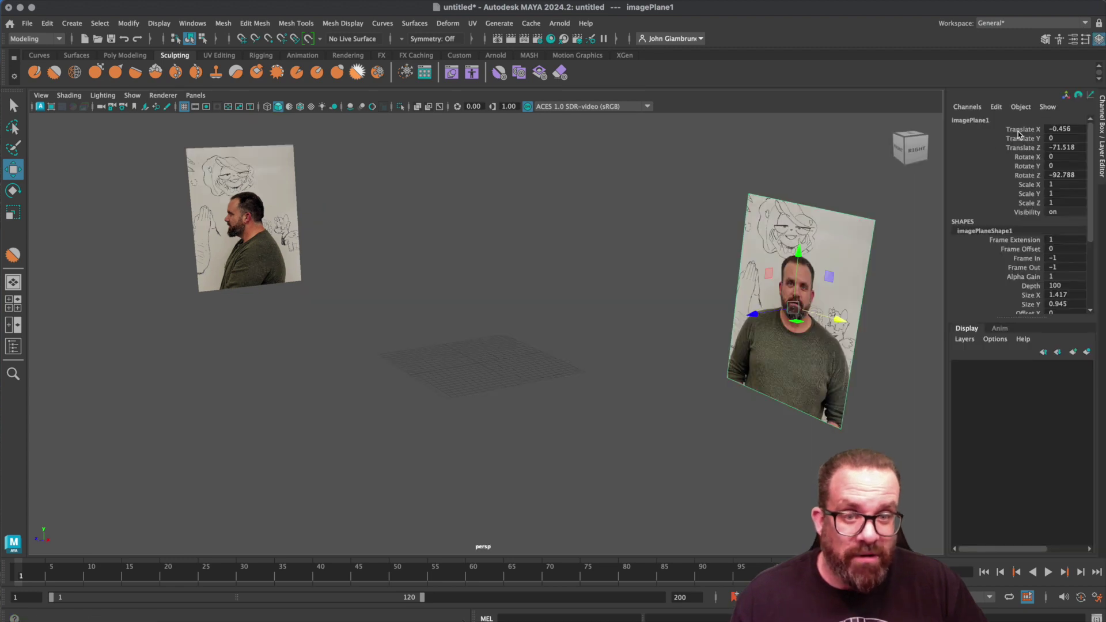
pyautogui.click(692, 291)
pyautogui.click(741, 337)
pyautogui.moveTo(775, 315); pyautogui.dragTo(793, 311)
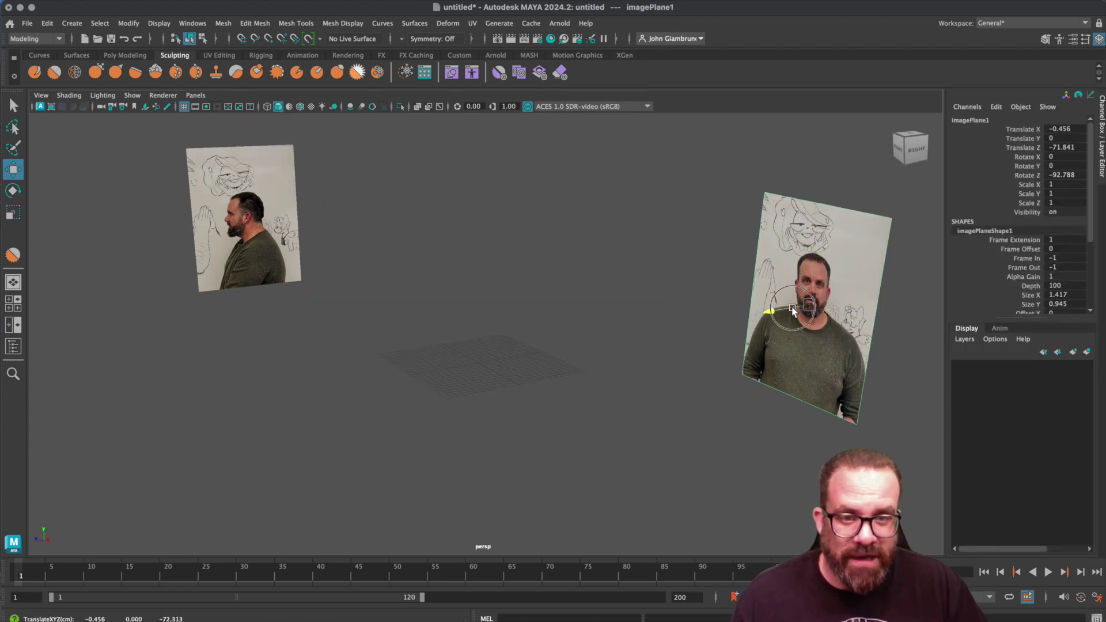
pyautogui.hotkey('ctrl', 'h')
pyautogui.click(292, 275)
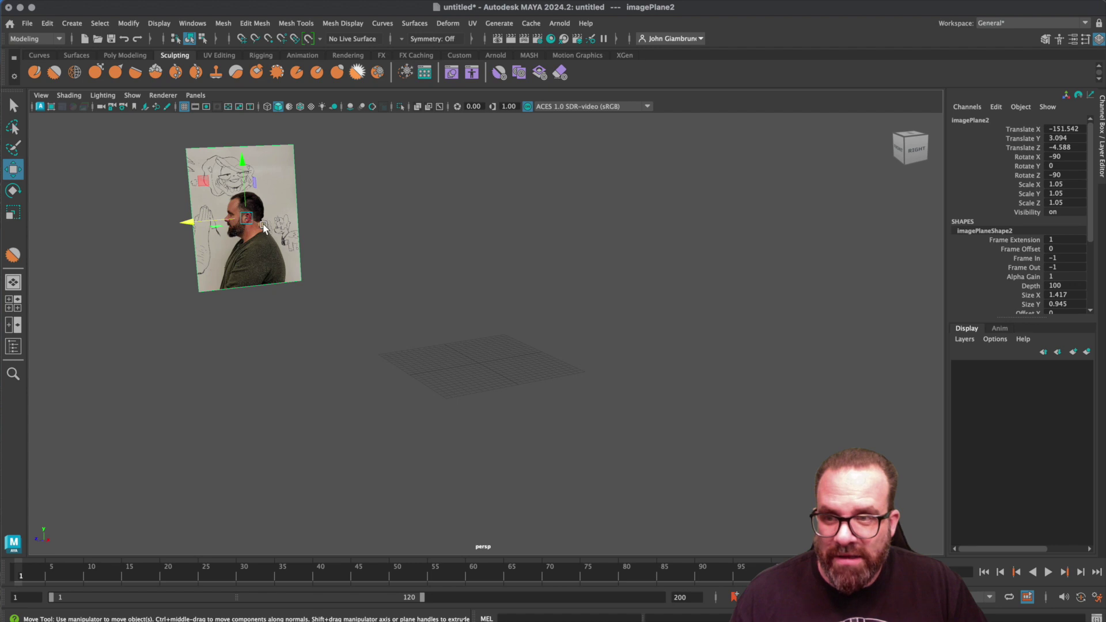
pyautogui.moveTo(264, 227); pyautogui.dragTo(94, 178)
# - Lock all Translate, Rotate and Scale channels on both portrait planes together, and clear the selection
pyautogui.scroll(-5, 545, 316)
pyautogui.moveTo(183, 168); pyautogui.dragTo(907, 410)
pyautogui.click(1021, 129)
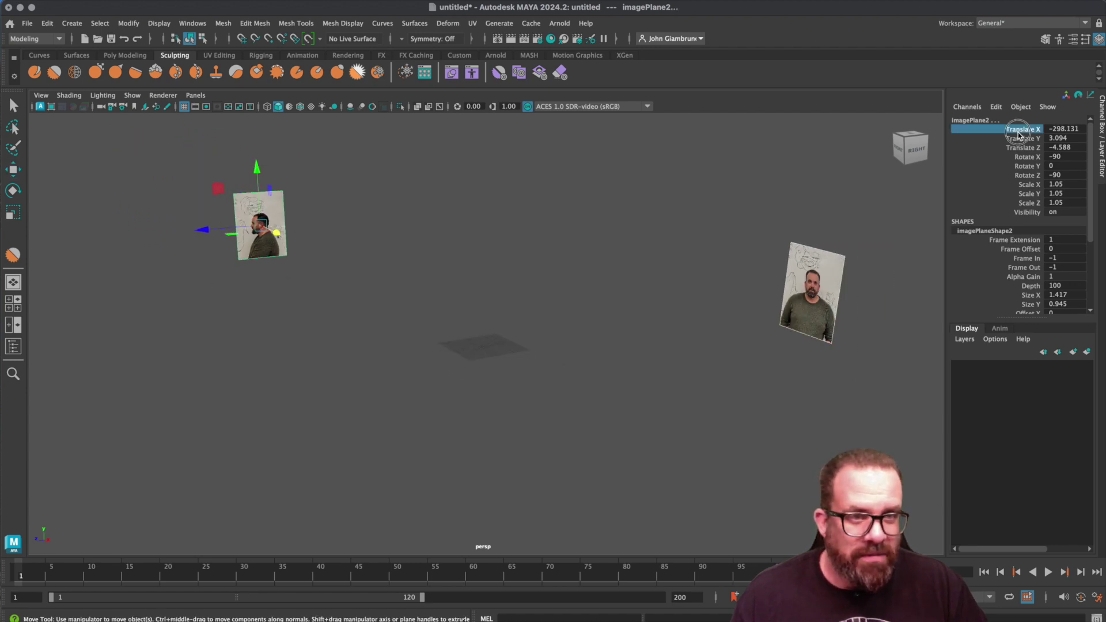
pyautogui.keyDown('shift'); pyautogui.click(1031, 203); pyautogui.keyUp('shift')
pyautogui.rightClick(1033, 203)
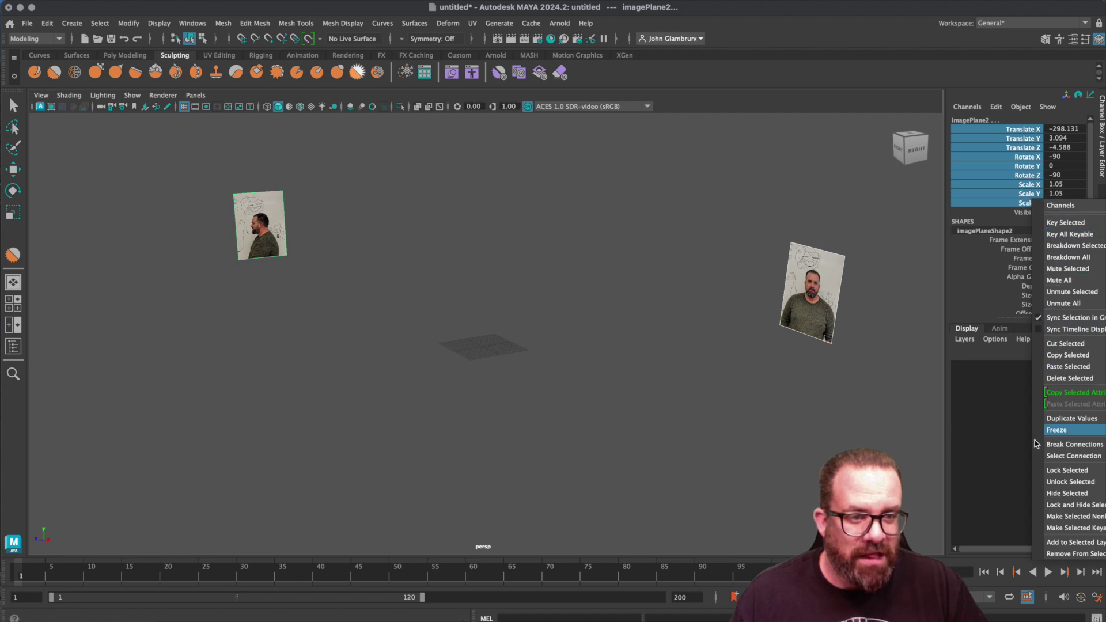
pyautogui.click(1054, 469)
pyautogui.click(539, 375)
pyautogui.press('w')
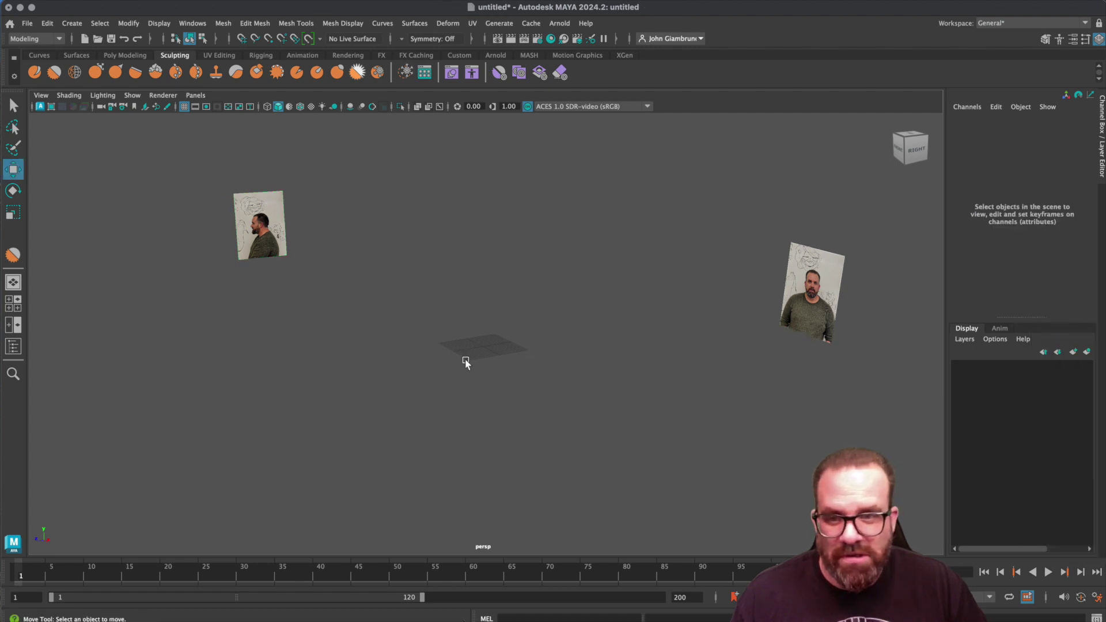
# - Switch to the four-view layout, hide the Channel Box, and maximize the front view with the front portrait
pyautogui.scroll(5, 497, 370)
pyautogui.press('space')
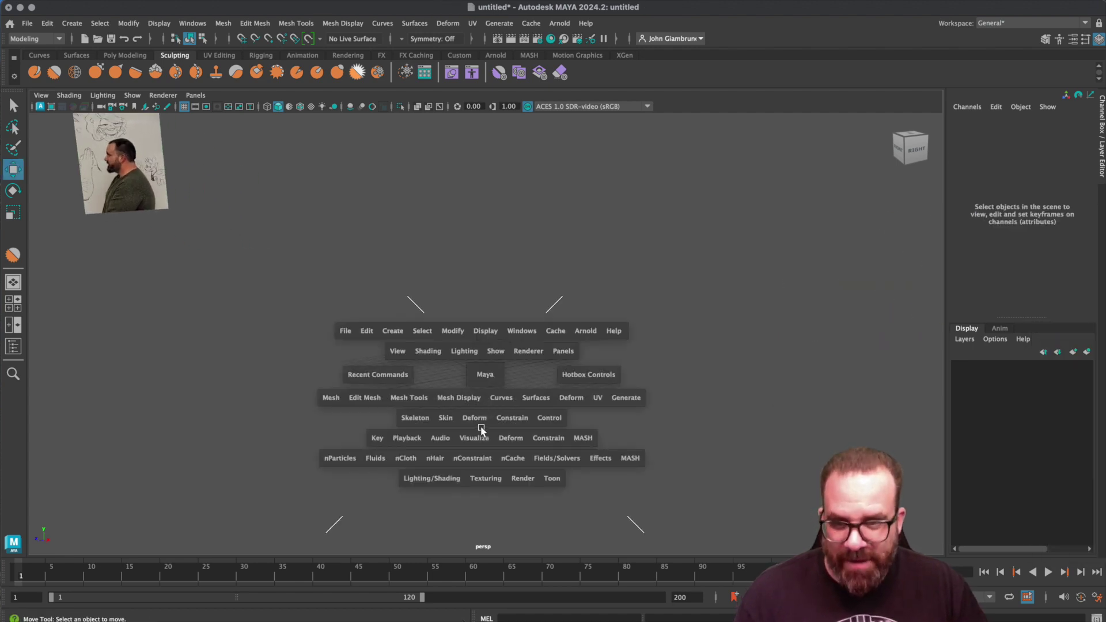
pyautogui.moveTo(394, 437); pyautogui.dragTo(395, 288)
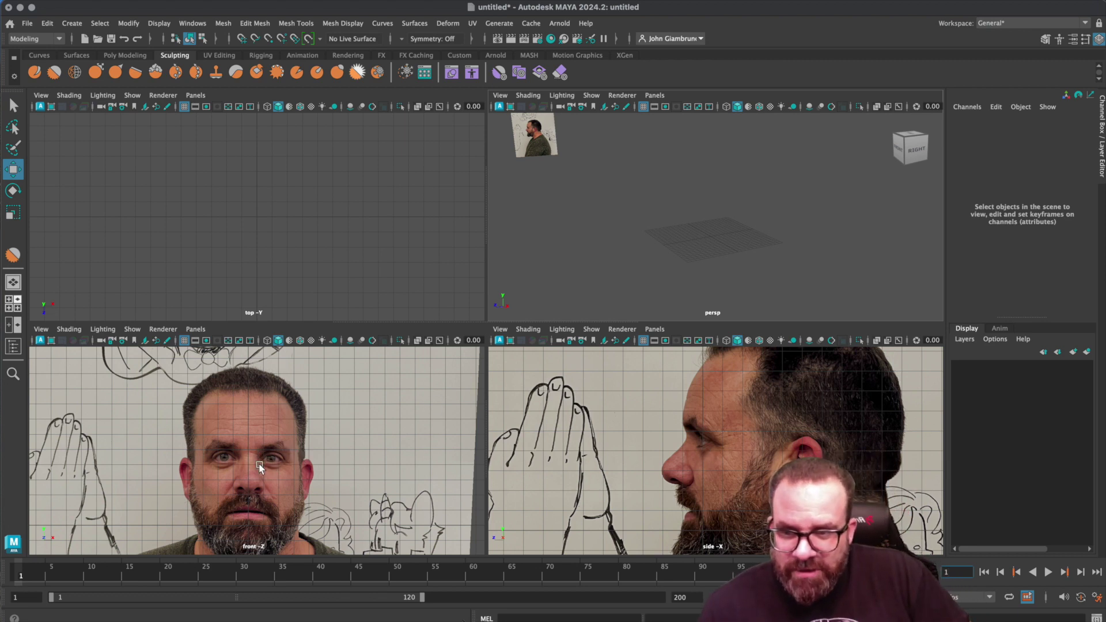
pyautogui.click(1100, 39)
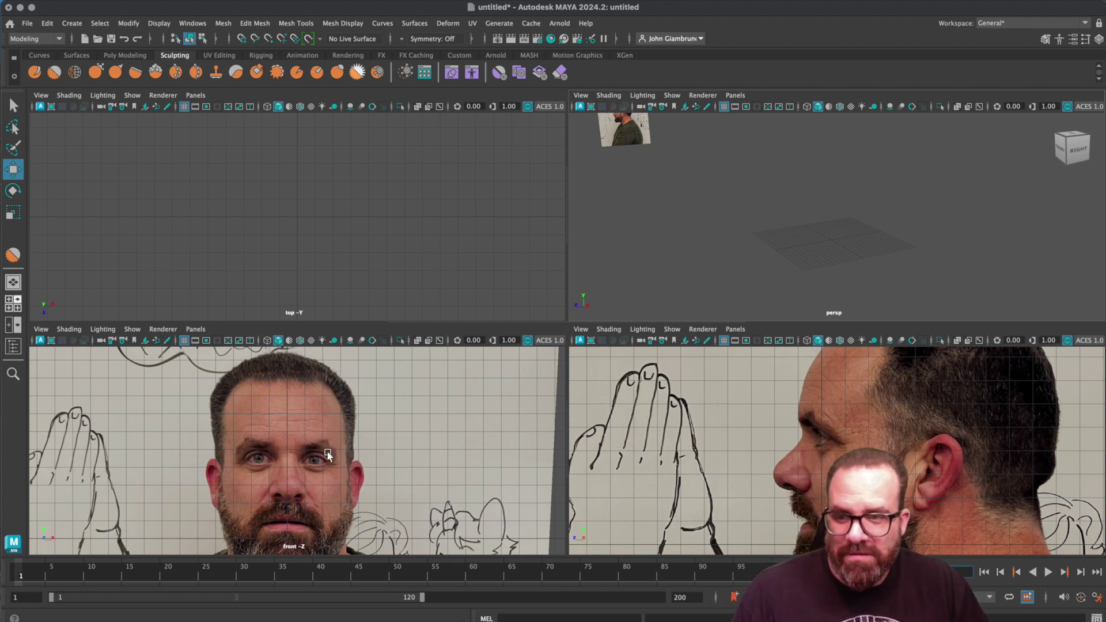
pyautogui.click(364, 441)
pyautogui.press('space')
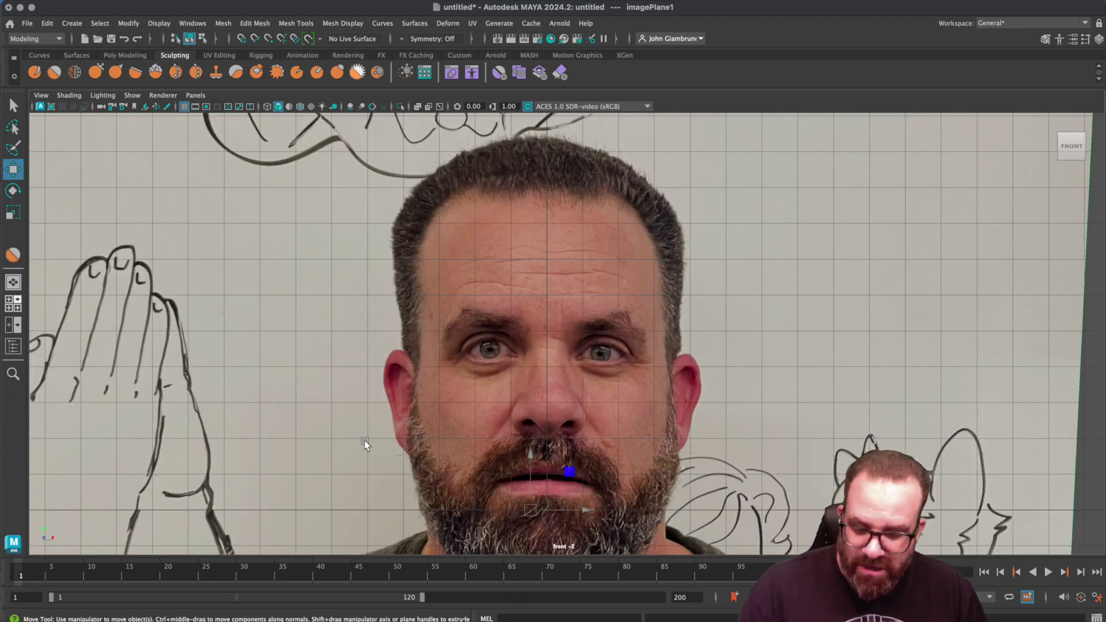
# - Save the scene as SelfportaitSetupG in Maya Binary format in the Desktop folder MART 421 Adv 3D Mod & Anim
pyautogui.press('super+shift+s')
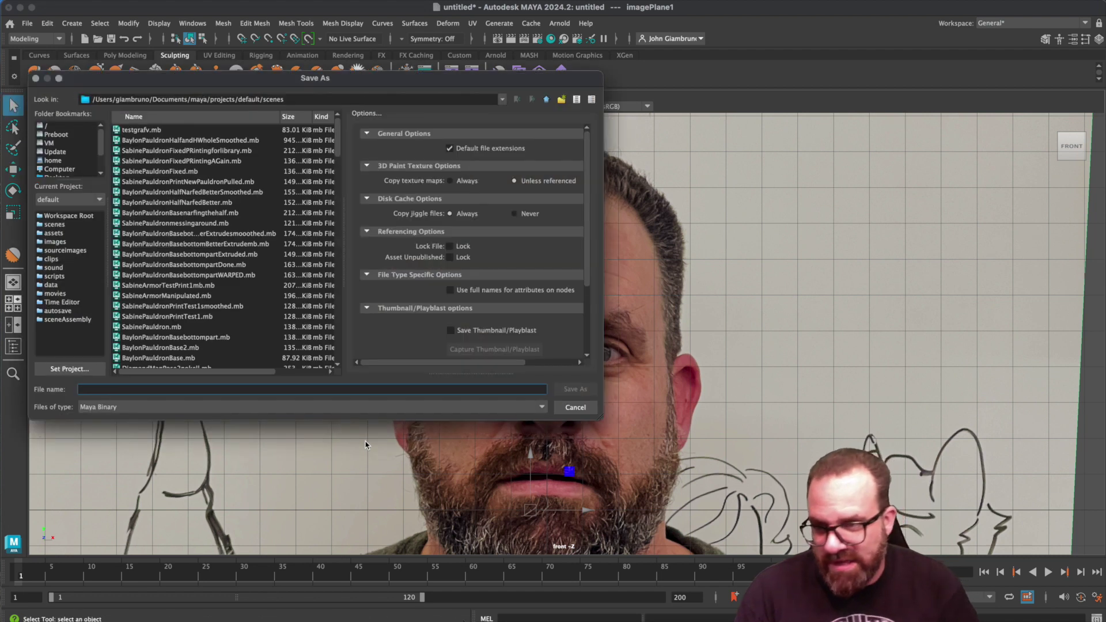
pyautogui.click(64, 169)
pyautogui.scroll(-1, 65, 173)
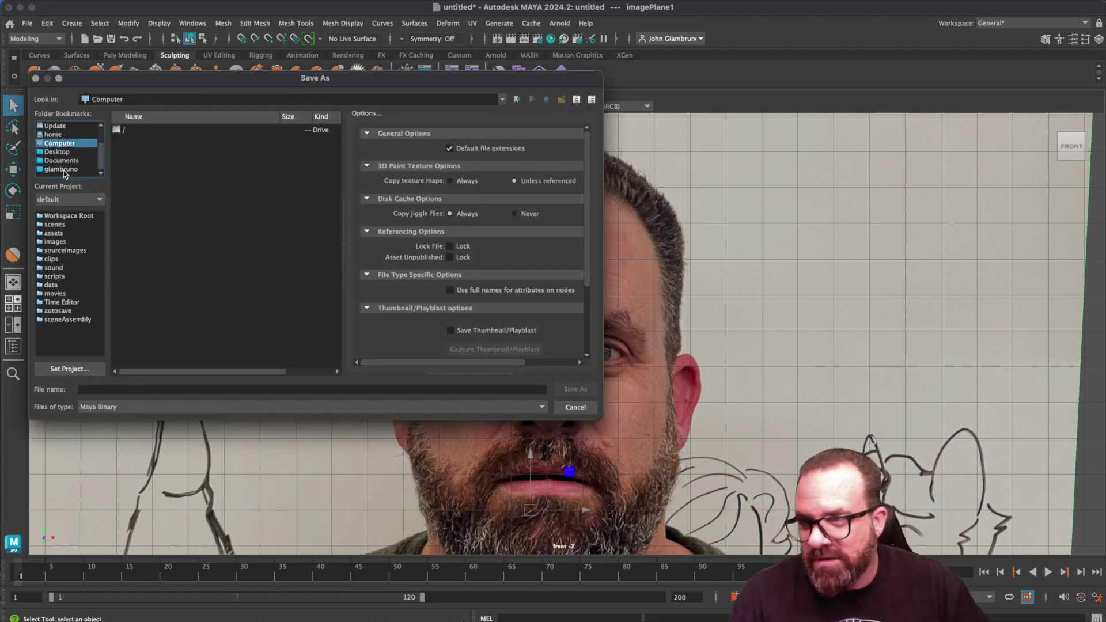
pyautogui.click(61, 153)
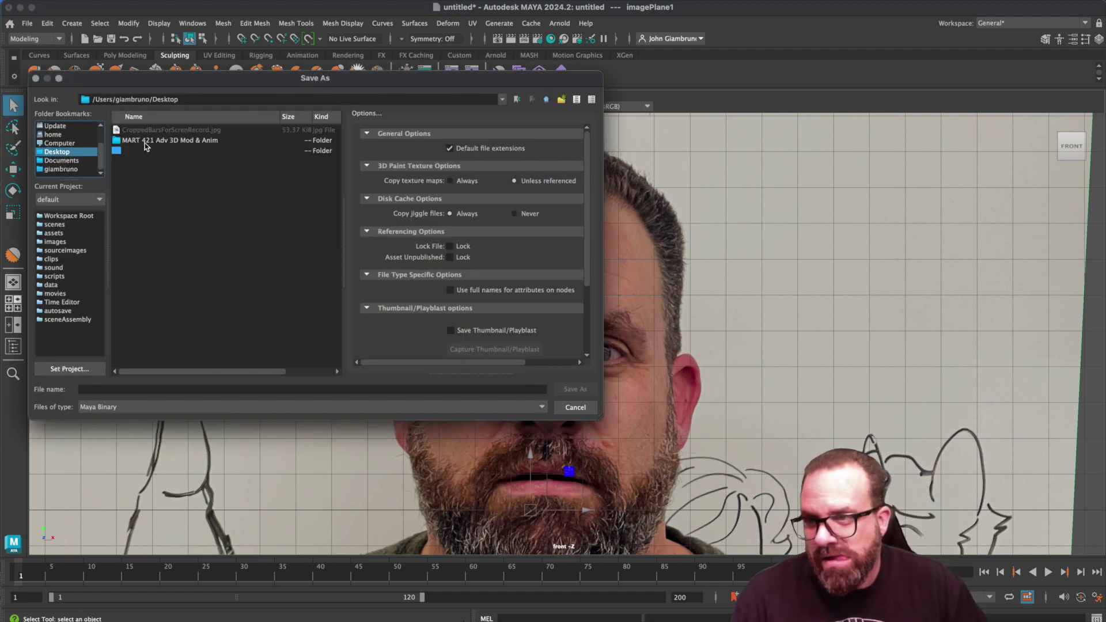
pyautogui.doubleClick(144, 142)
pyautogui.click(112, 389)
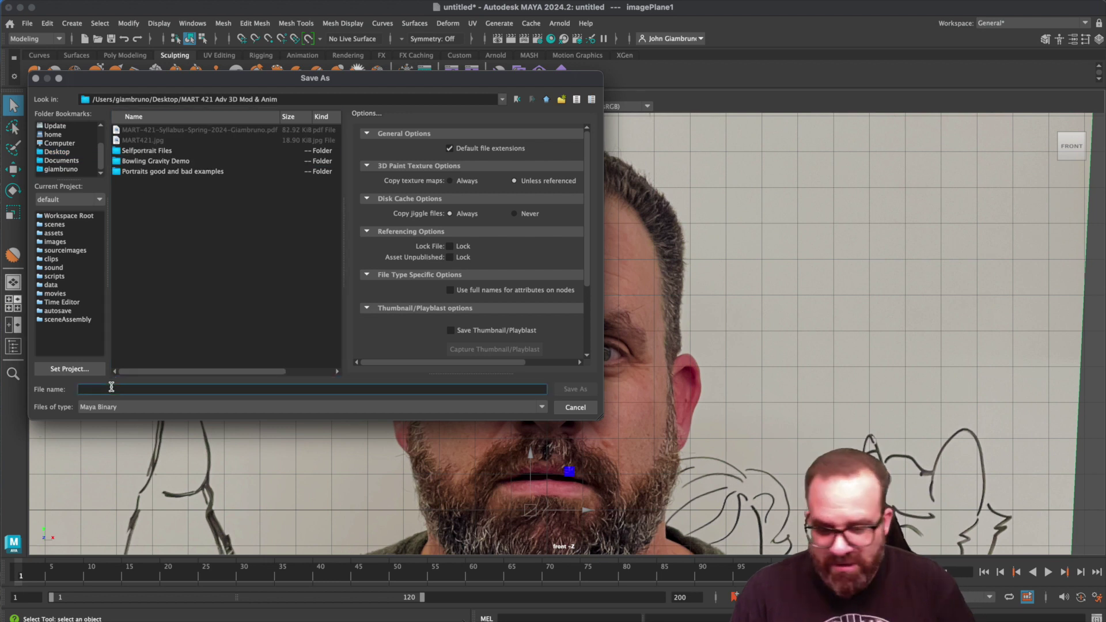
pyautogui.write('Selfp')
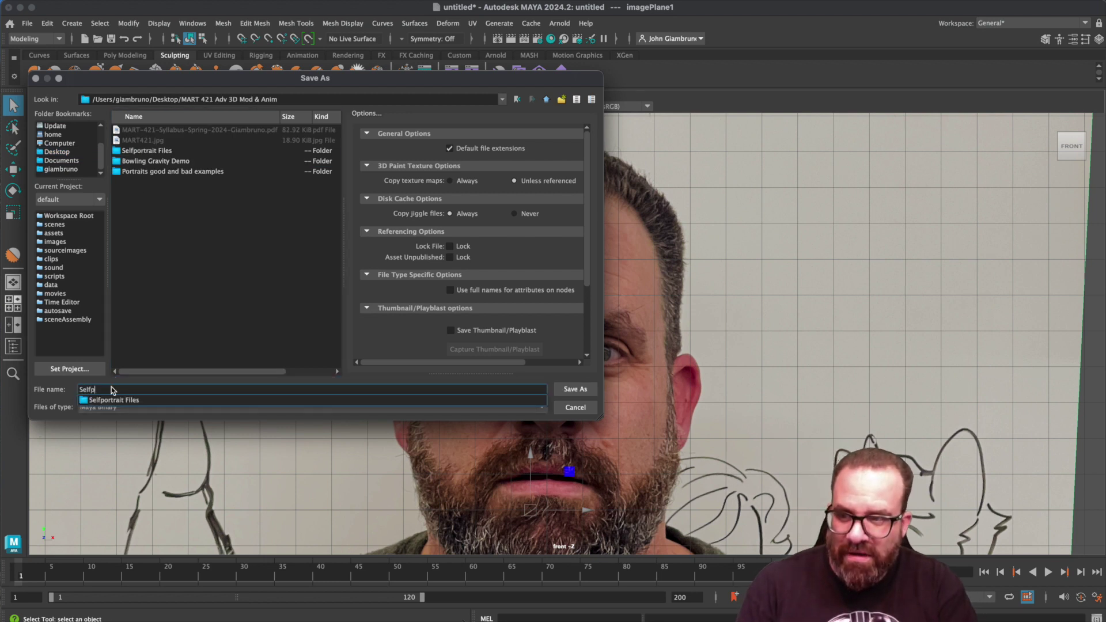
pyautogui.write('ortaitSetupG')
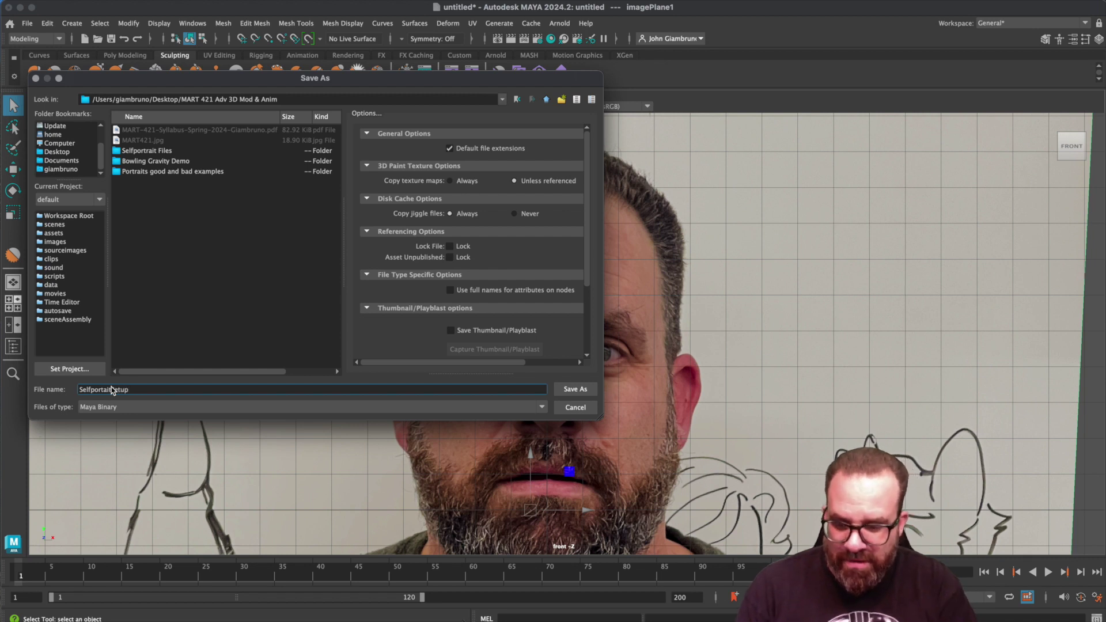
pyautogui.click(572, 390)
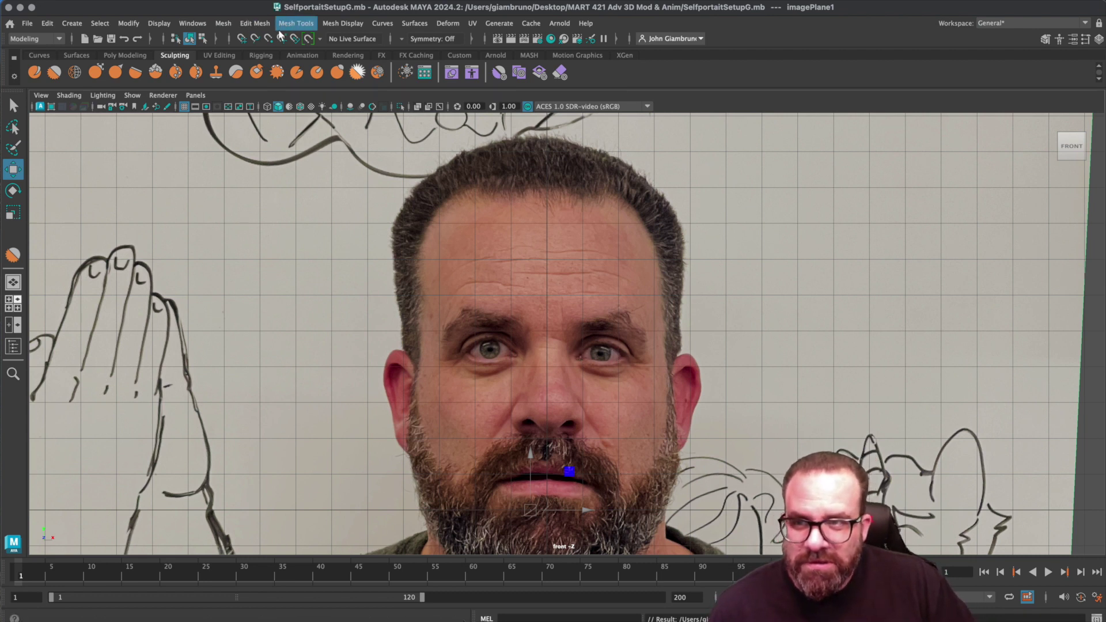
# - Start a Create Polygon outline over the positive-X eye, placing vertices from its inner corner along the upper lid to the outer corner
pyautogui.click(296, 26)
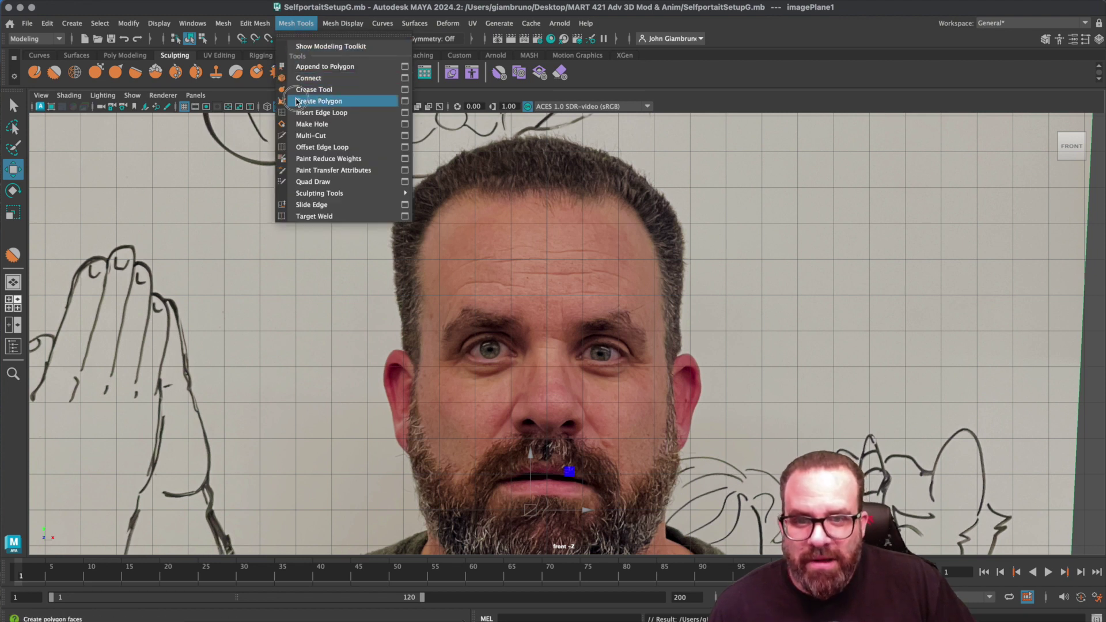
pyautogui.click(319, 102)
pyautogui.scroll(4, 568, 337)
pyautogui.scroll(5, 614, 372)
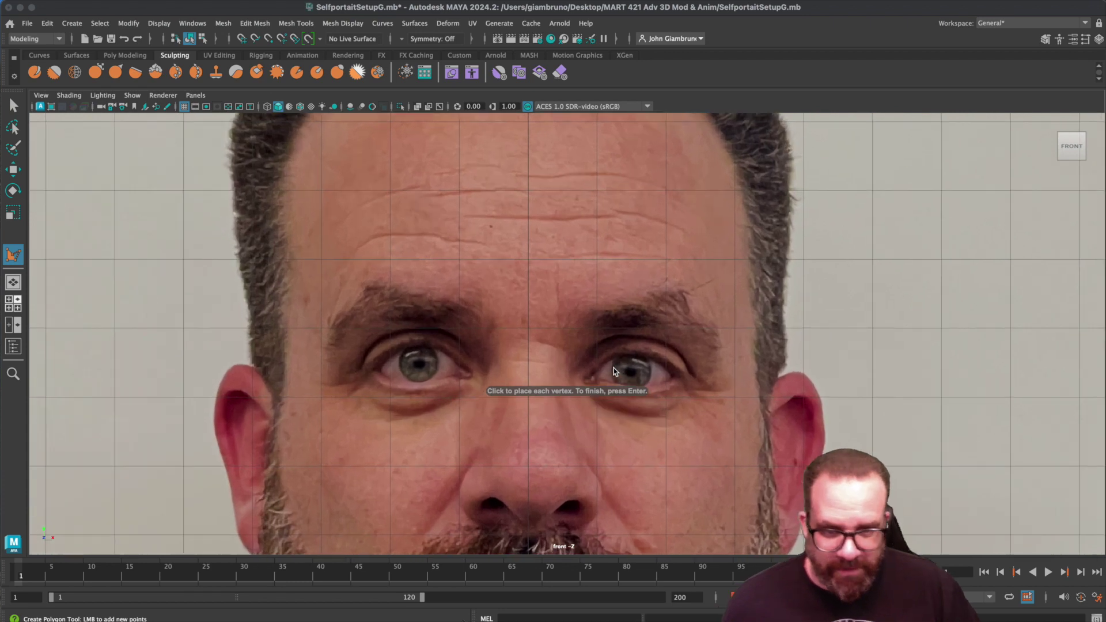
pyautogui.scroll(1, 657, 387)
pyautogui.keyDown('alt'); pyautogui.moveTo(658, 387); pyautogui.dragTo(475, 343, button='middle'); pyautogui.keyUp('alt')
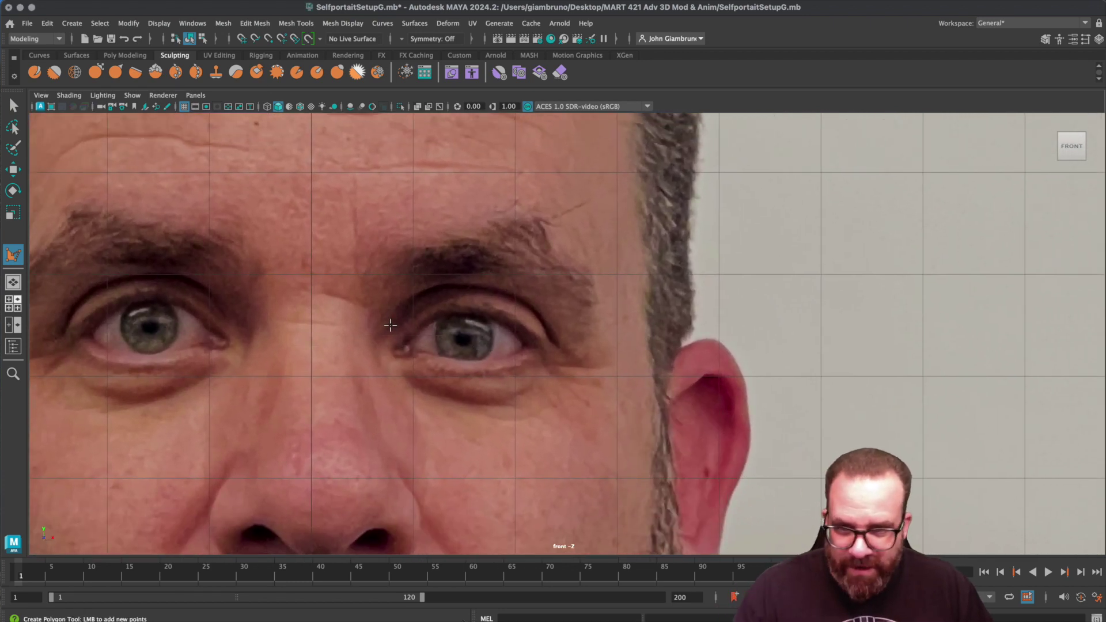
pyautogui.scroll(3, 412, 335)
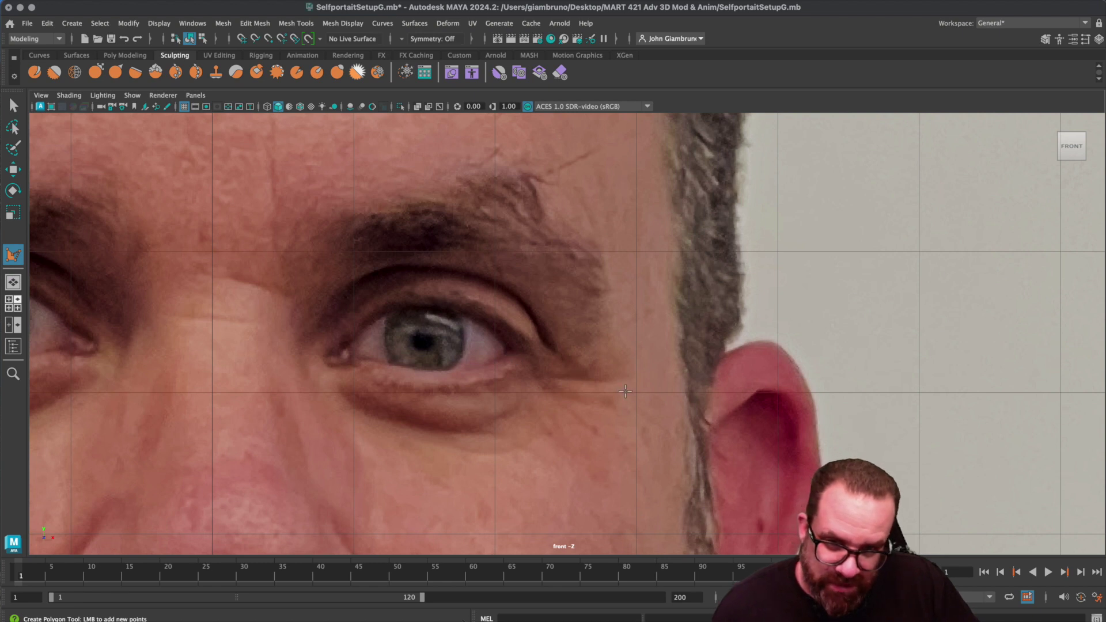
pyautogui.click(350, 358)
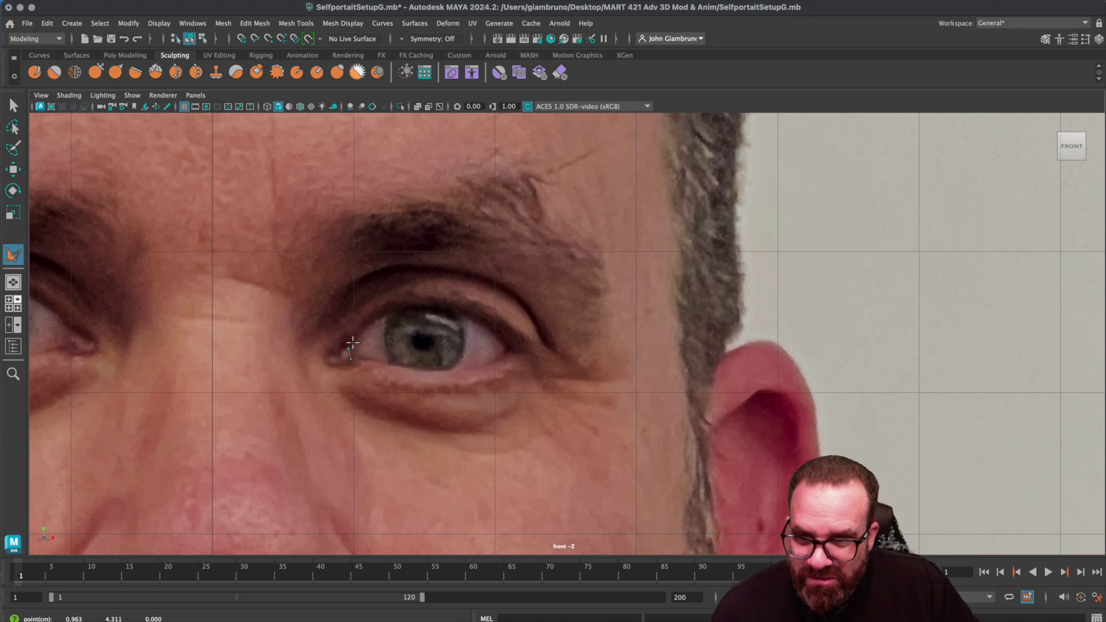
pyautogui.click(387, 314)
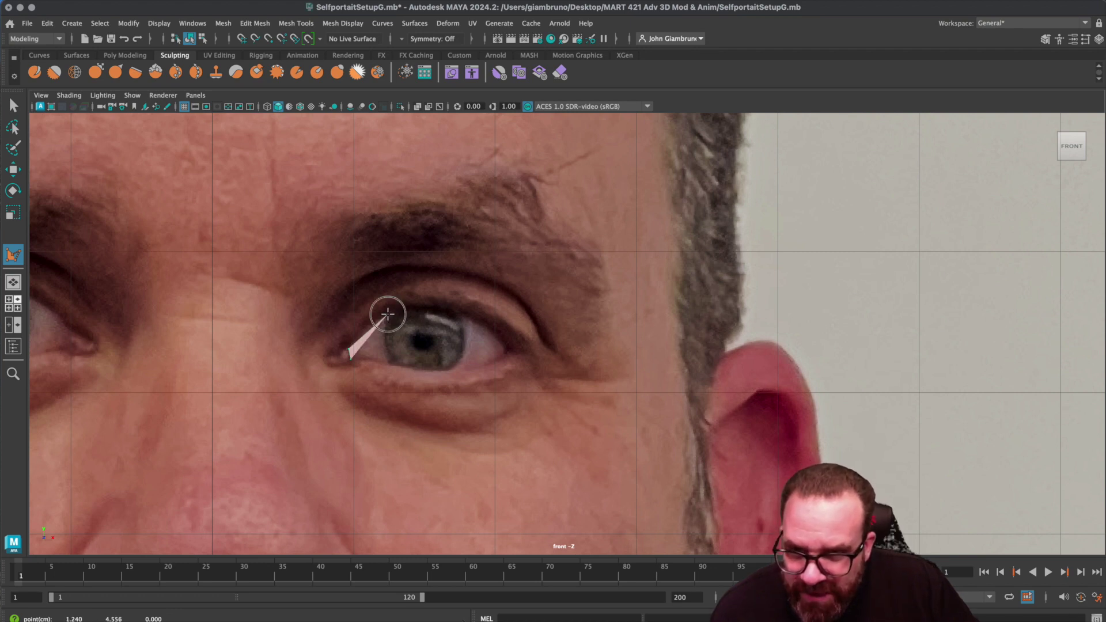
pyautogui.click(460, 315)
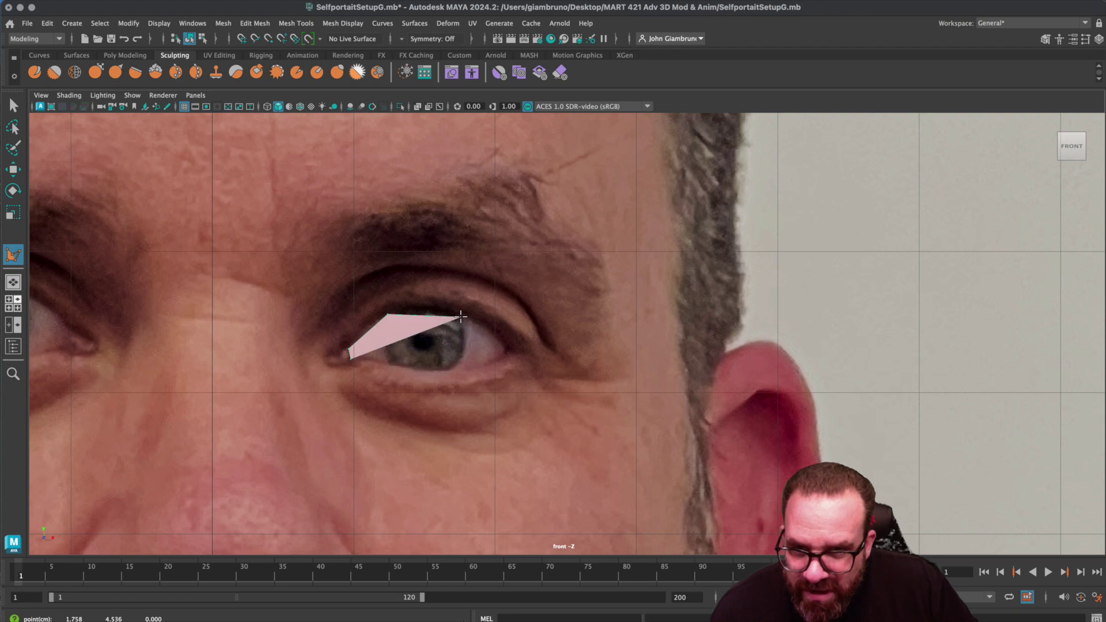
pyautogui.click(506, 346)
pyautogui.click(505, 351)
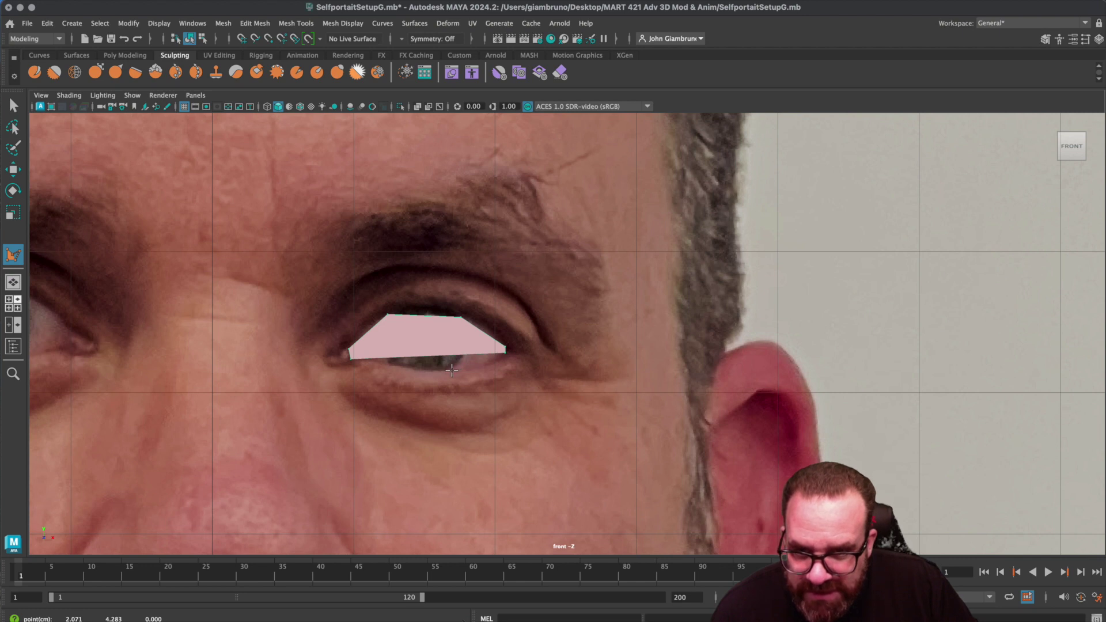
# - Complete the eye polygon with two lower-lid vertices, using wireframe display to see the photo, and return to shaded display
pyautogui.click(452, 370)
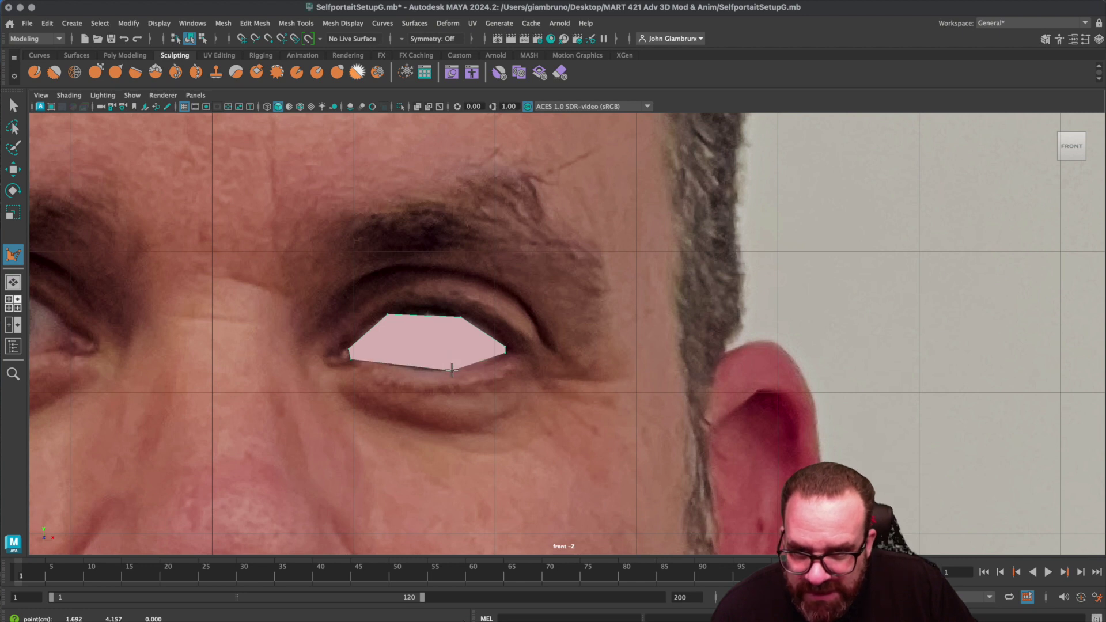
pyautogui.press('4')
pyautogui.click(393, 366)
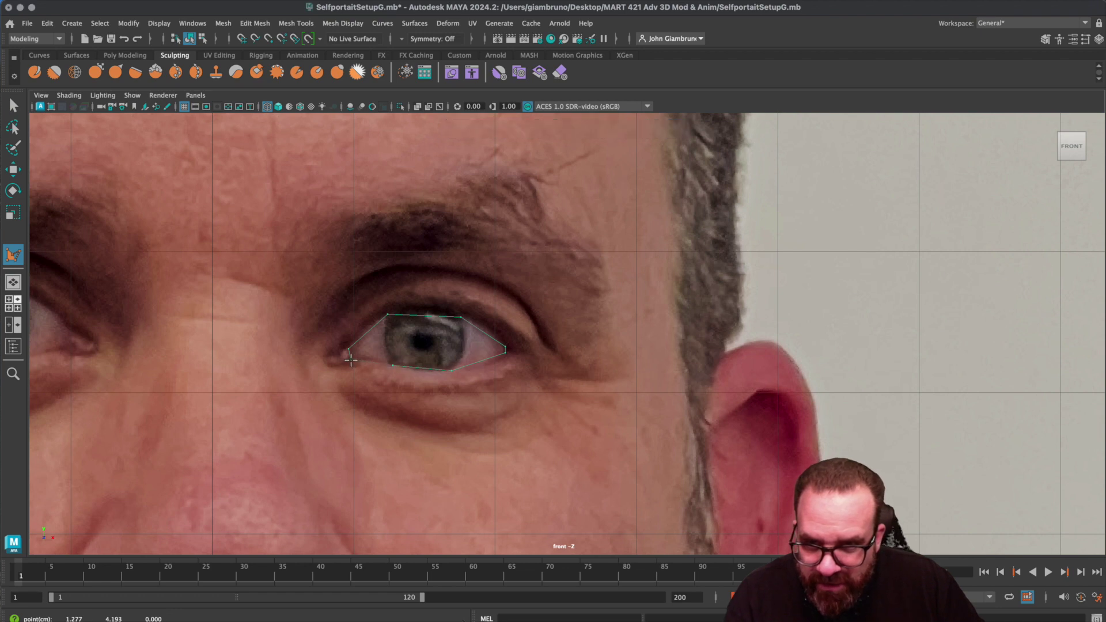
pyautogui.press('Return')
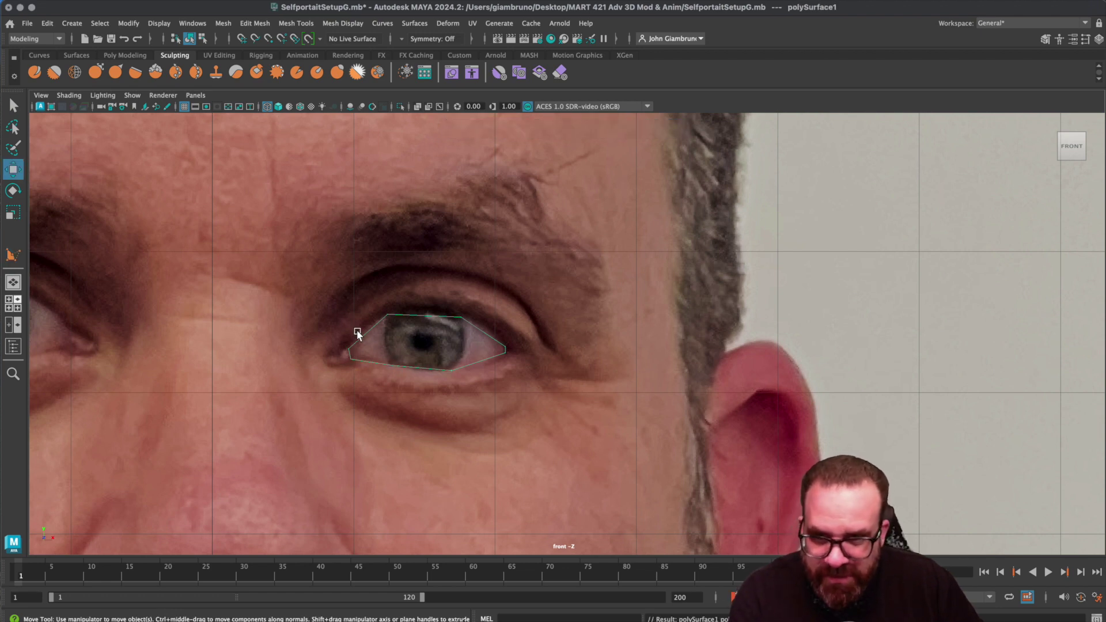
pyautogui.press('5')
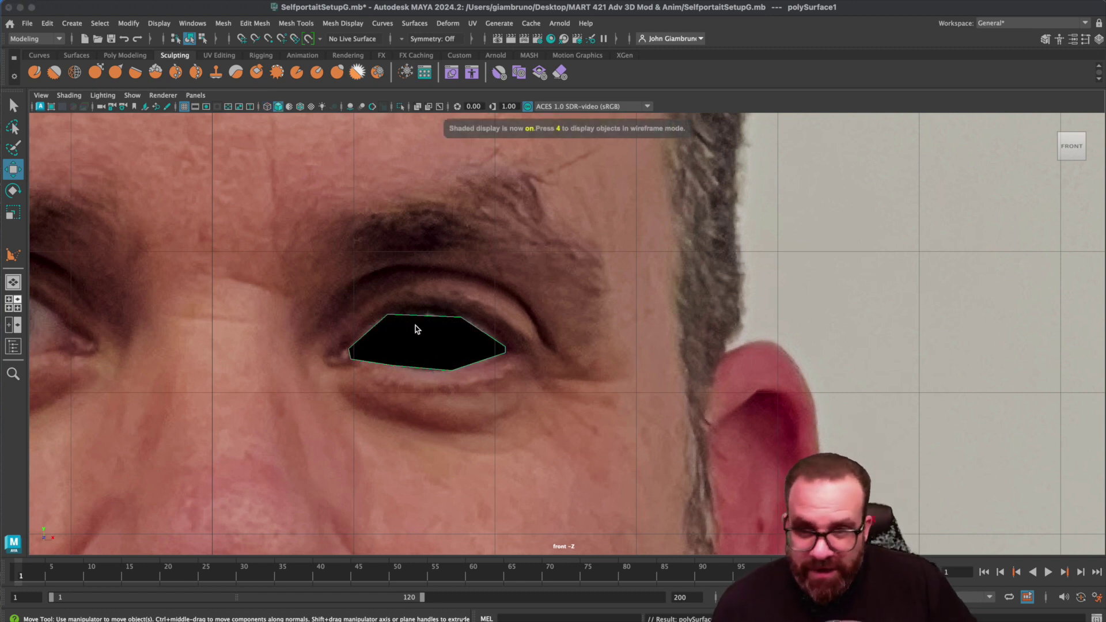
# - In vertex mode, raise the two upper-lid vertices of the eye polygon slightly to follow the lid
pyautogui.moveTo(435, 332); pyautogui.dragTo(413, 322, button='right')
pyautogui.click(461, 313)
pyautogui.moveTo(464, 314); pyautogui.dragTo(460, 259)
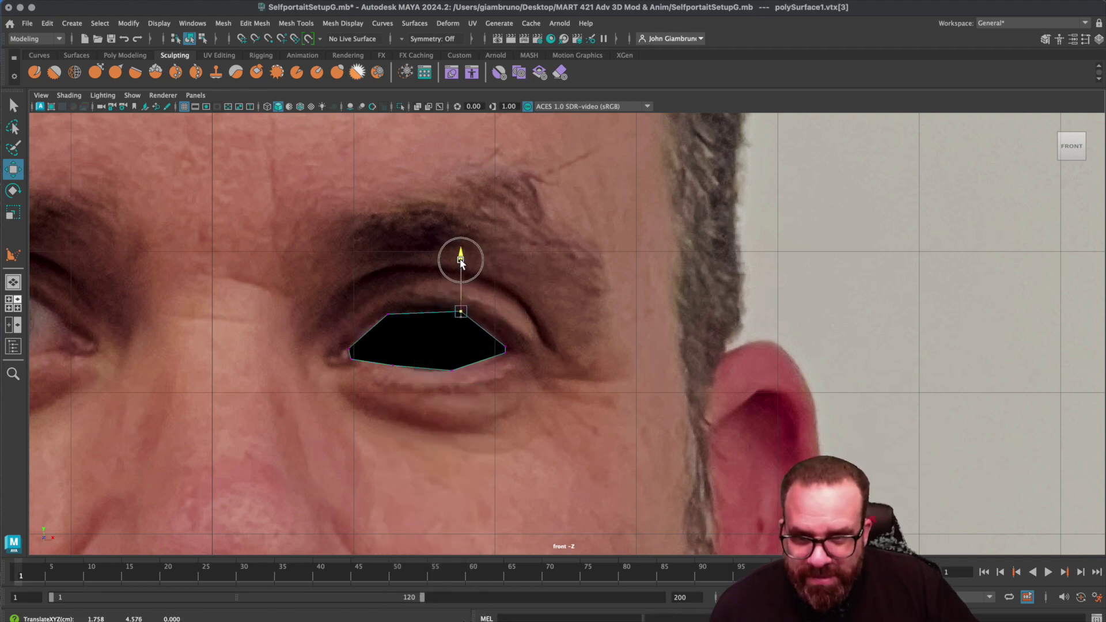
pyautogui.click(387, 313)
pyautogui.moveTo(386, 261); pyautogui.dragTo(386, 258)
# - Shift the two outer-corner vertices of the eye polygon slightly outward and rotate them to match the corner's angle
pyautogui.moveTo(498, 337); pyautogui.dragTo(562, 352)
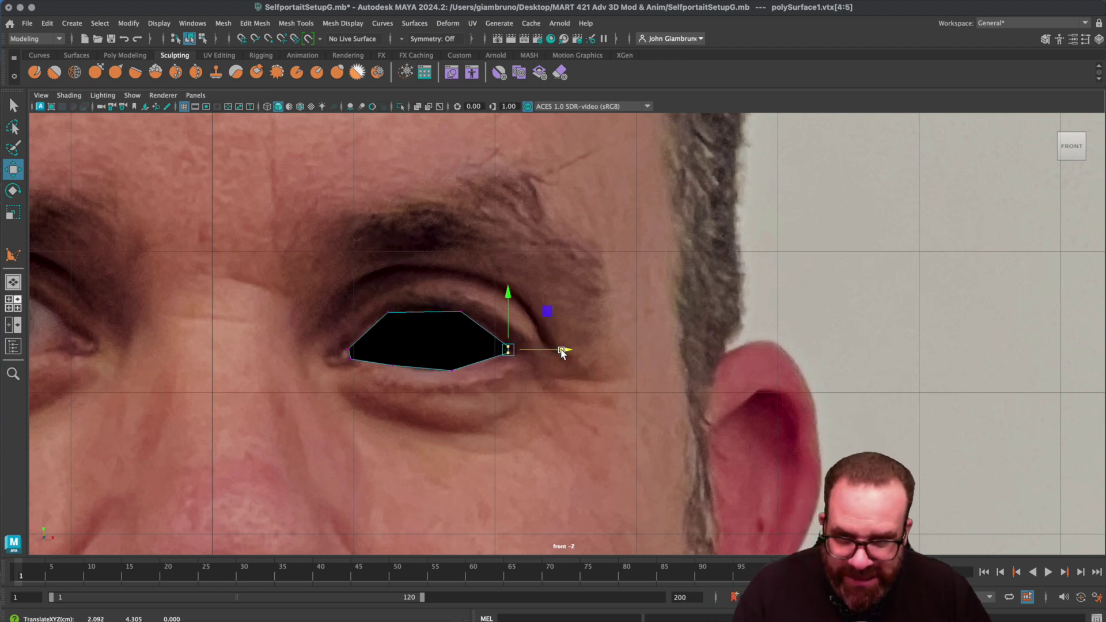
pyautogui.press('e')
pyautogui.moveTo(528, 303); pyautogui.dragTo(522, 305)
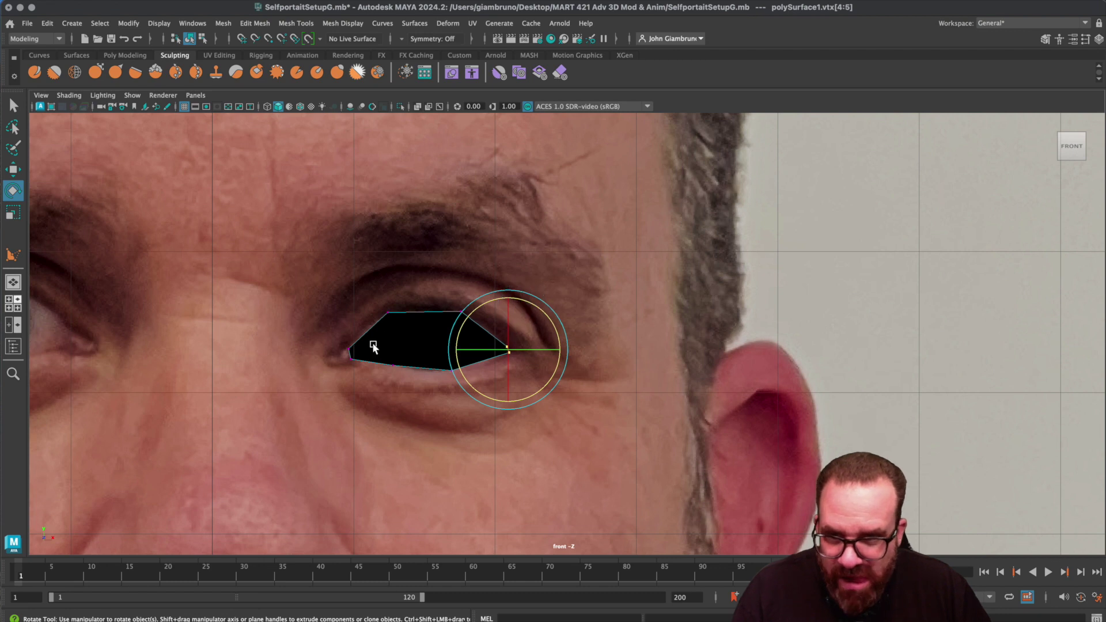
# - Adjust the angle of the two inner-corner vertices and nudge the inner lower-lid vertex to fit the eye
pyautogui.moveTo(340, 353); pyautogui.dragTo(354, 363)
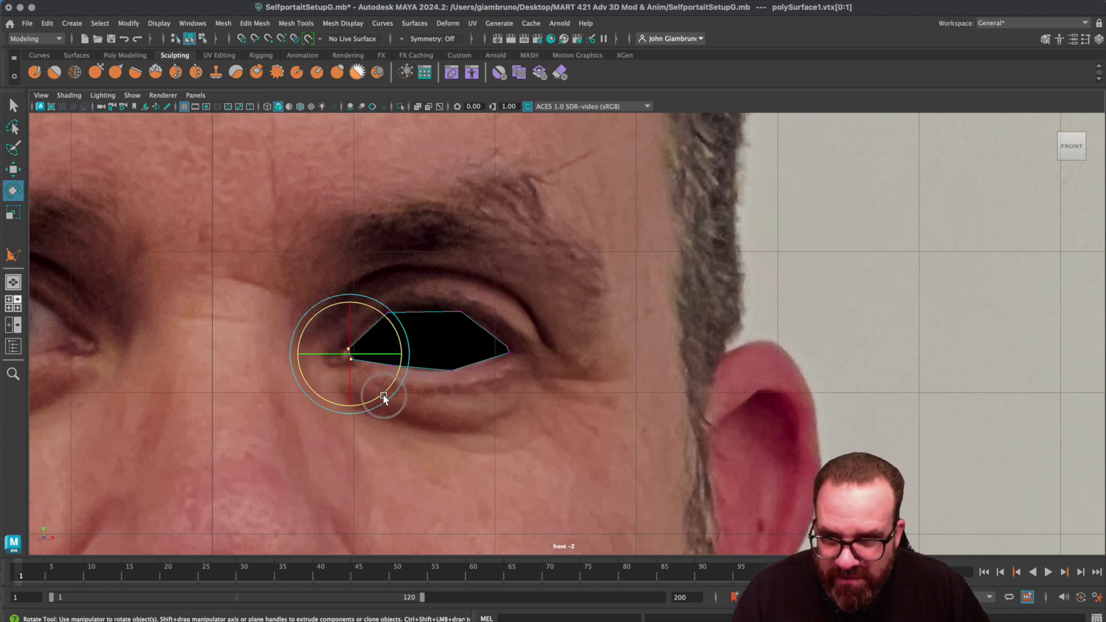
pyautogui.click(384, 359)
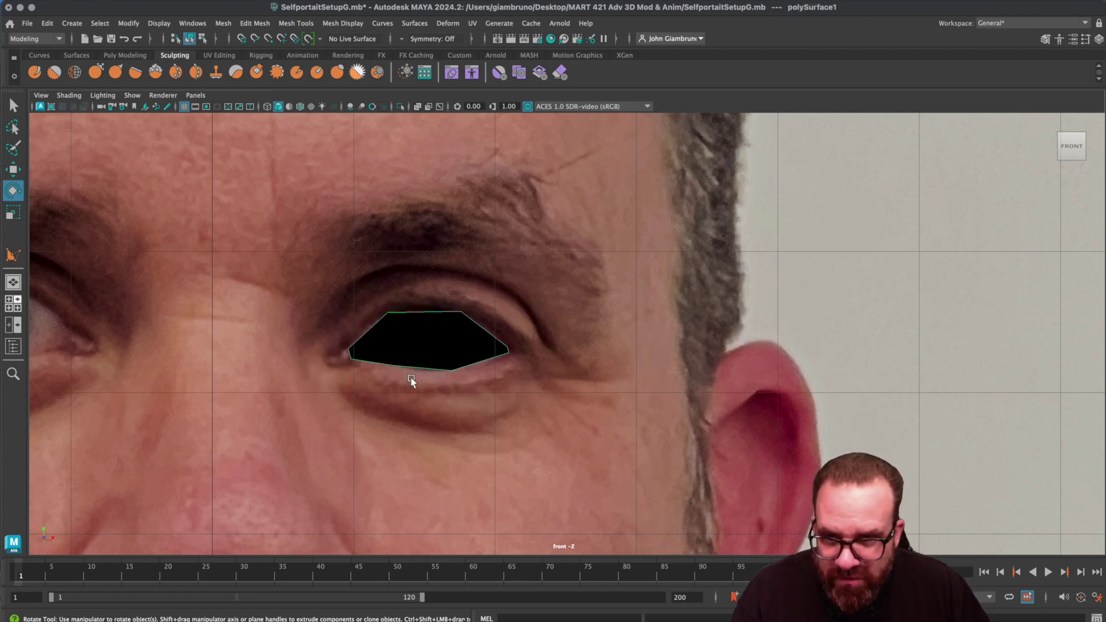
pyautogui.moveTo(389, 361); pyautogui.dragTo(340, 356, button='right')
pyautogui.moveTo(334, 343); pyautogui.dragTo(415, 396)
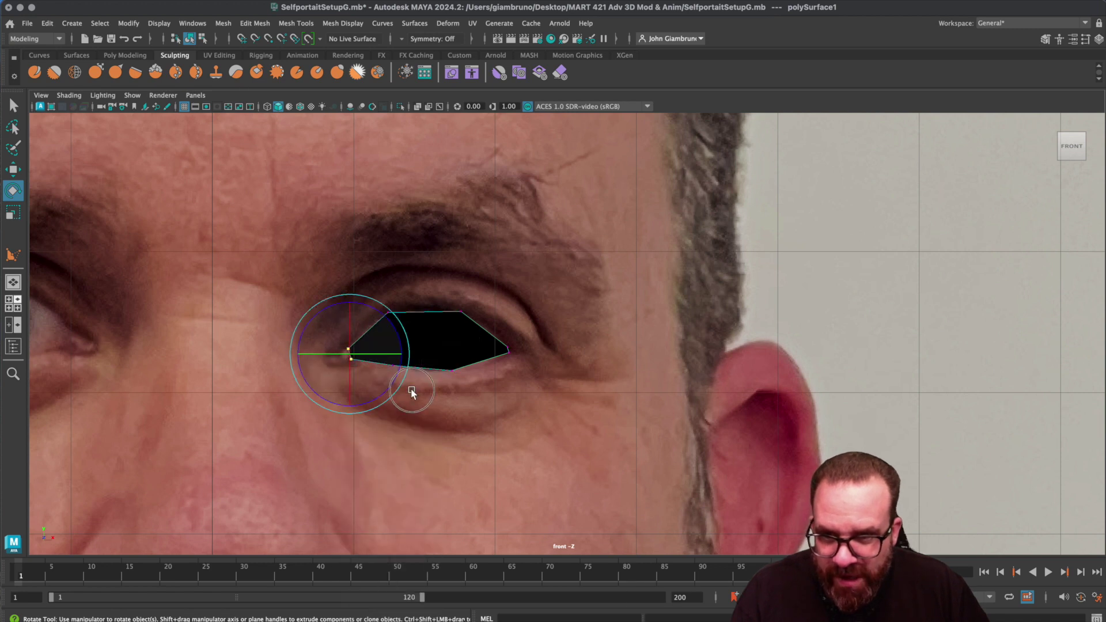
pyautogui.moveTo(455, 360); pyautogui.dragTo(395, 391)
pyautogui.press('w')
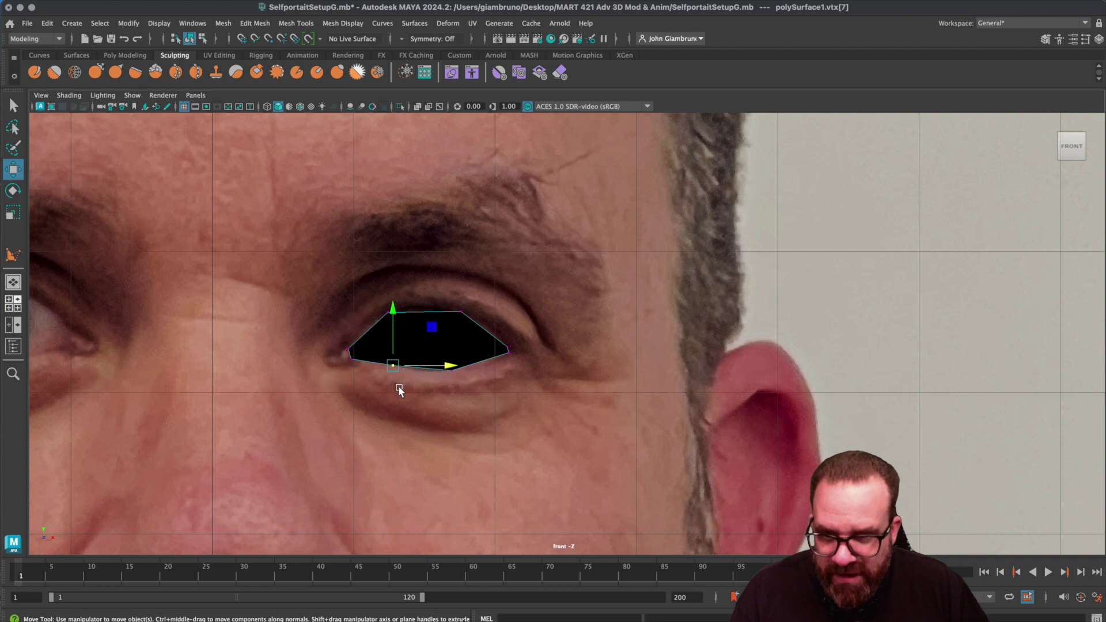
# - Select all border edges of the eye polygon and extrude them slightly outward to form a thin ring around the eye
pyautogui.rightClick(415, 326)
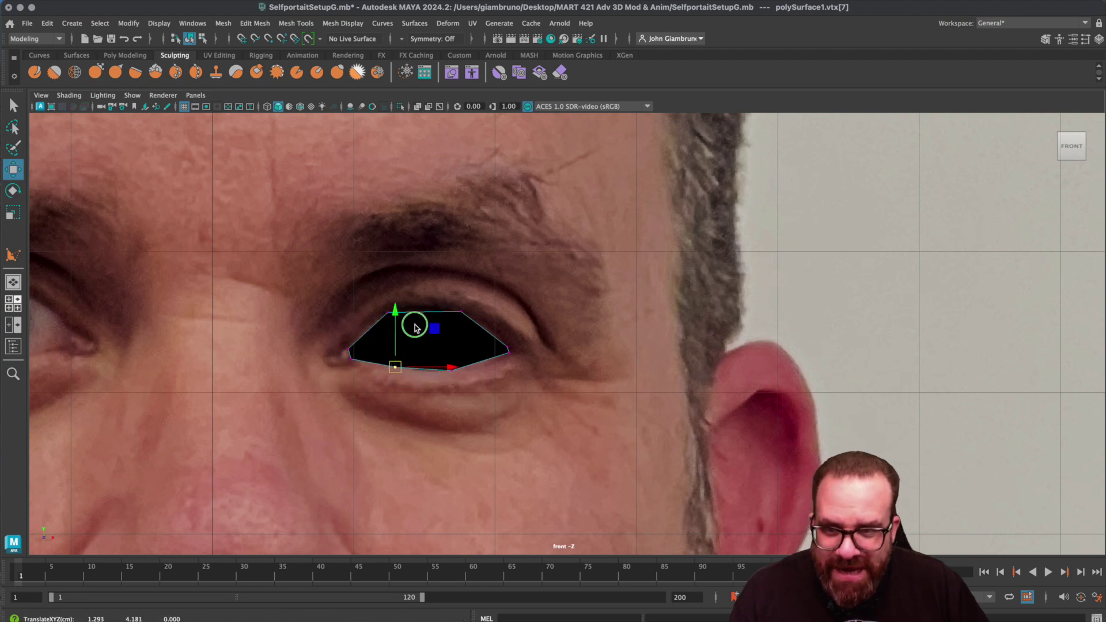
pyautogui.moveTo(415, 326); pyautogui.dragTo(415, 294, button='right')
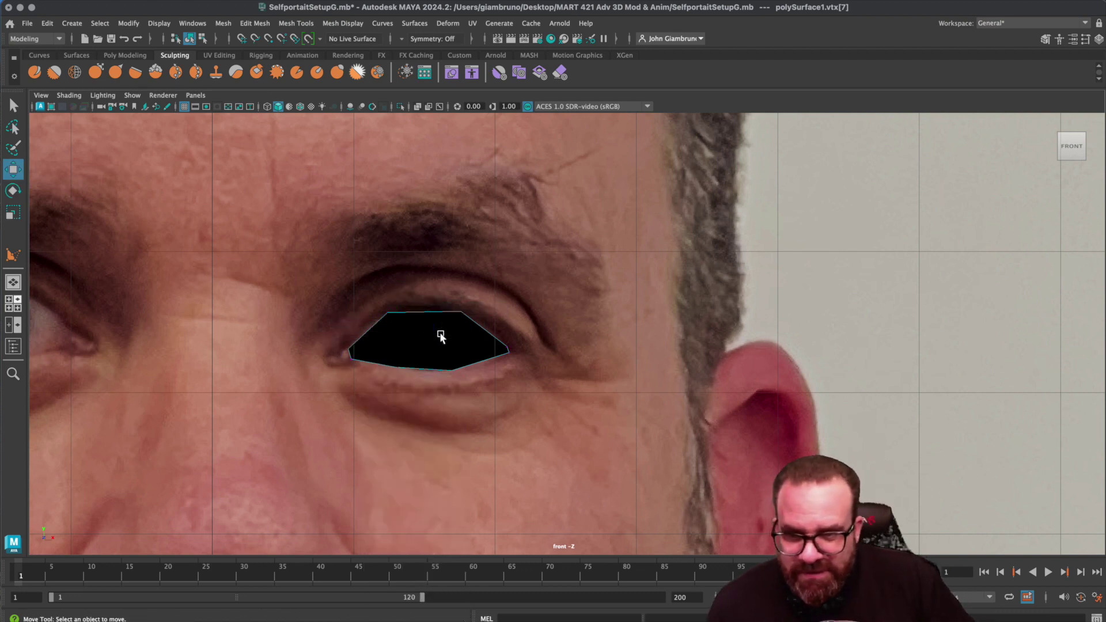
pyautogui.doubleClick(433, 316)
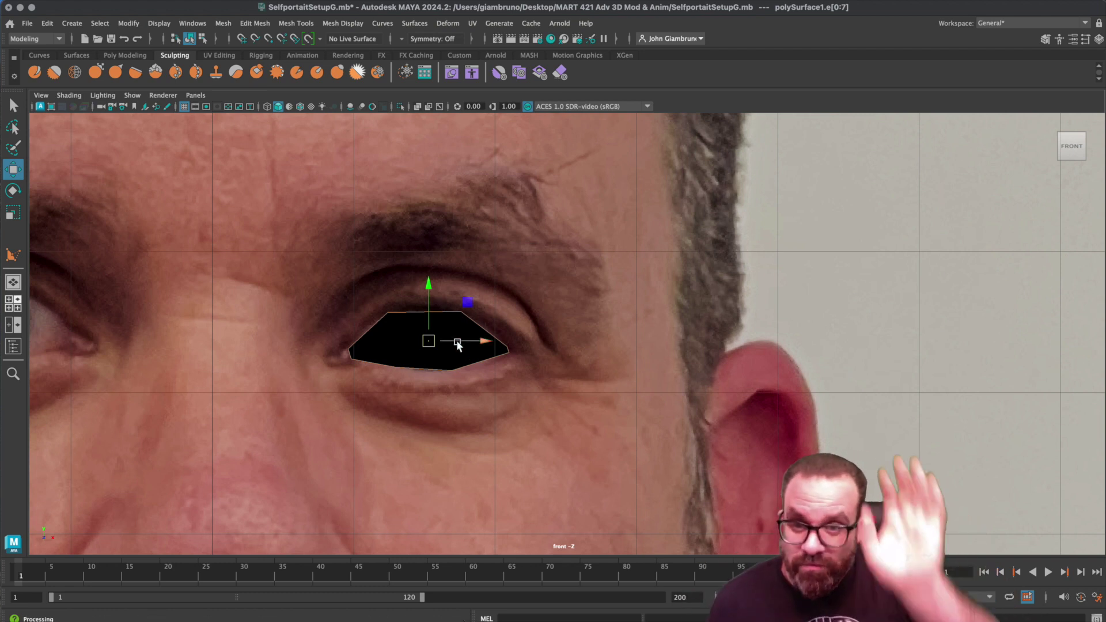
pyautogui.rightClick(412, 315)
pyautogui.moveTo(413, 314); pyautogui.dragTo(421, 296, button='right')
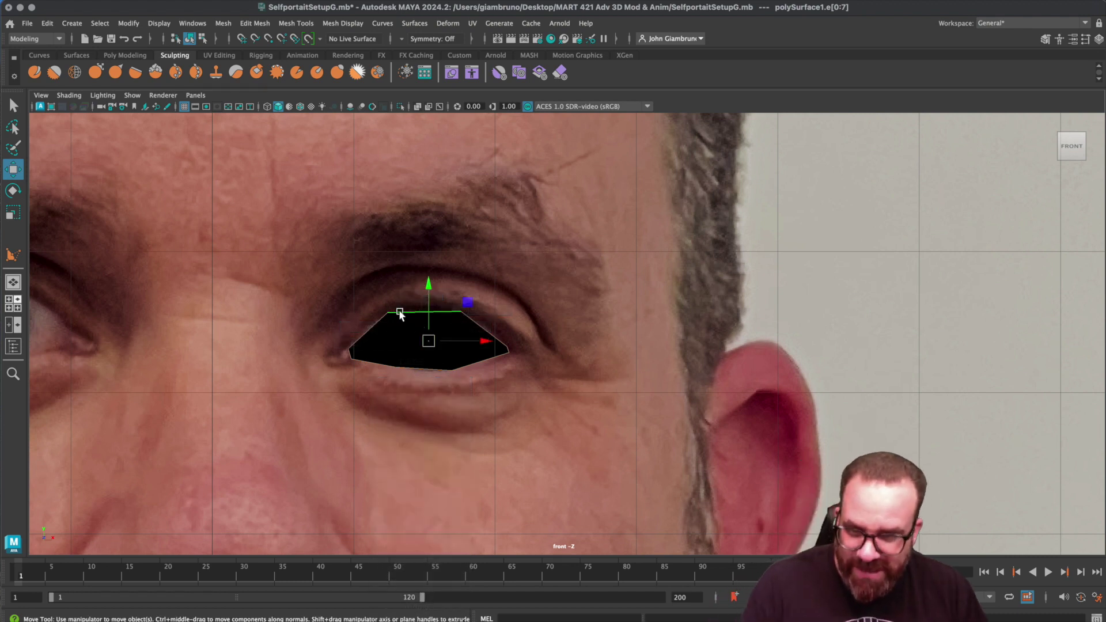
pyautogui.hotkey('ctrl', 'e')
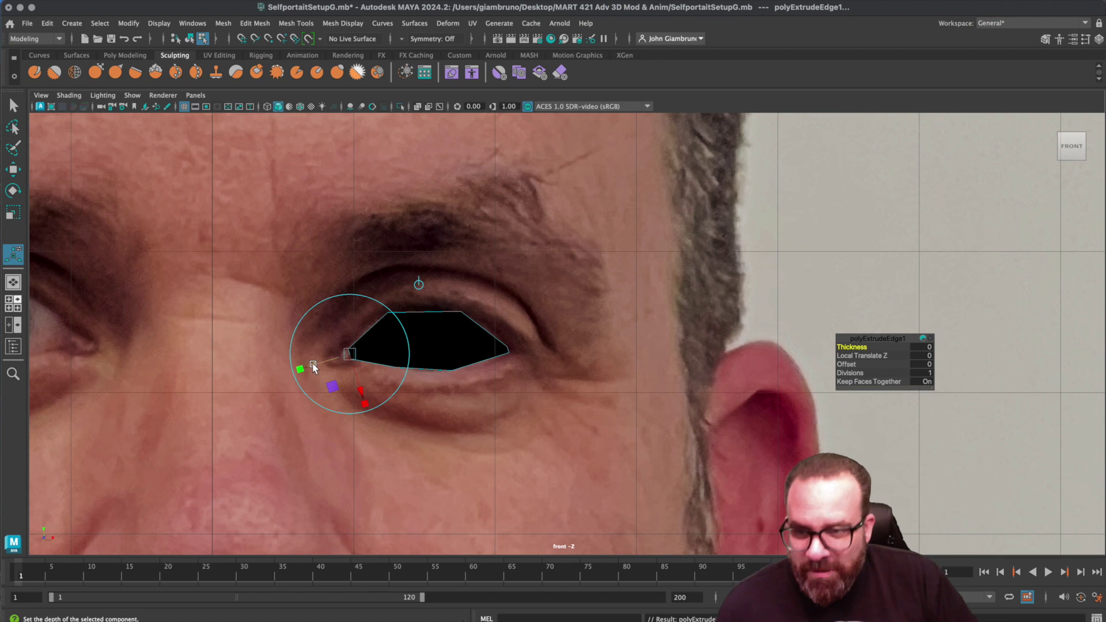
pyautogui.moveTo(313, 365); pyautogui.dragTo(309, 367)
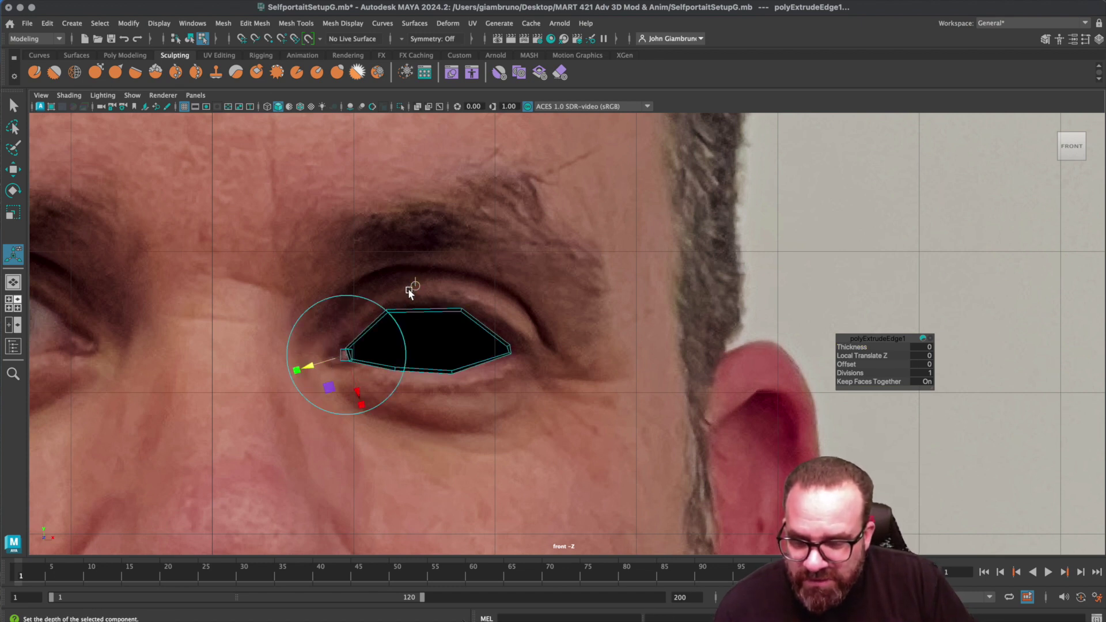
pyautogui.moveTo(310, 367); pyautogui.dragTo(311, 368)
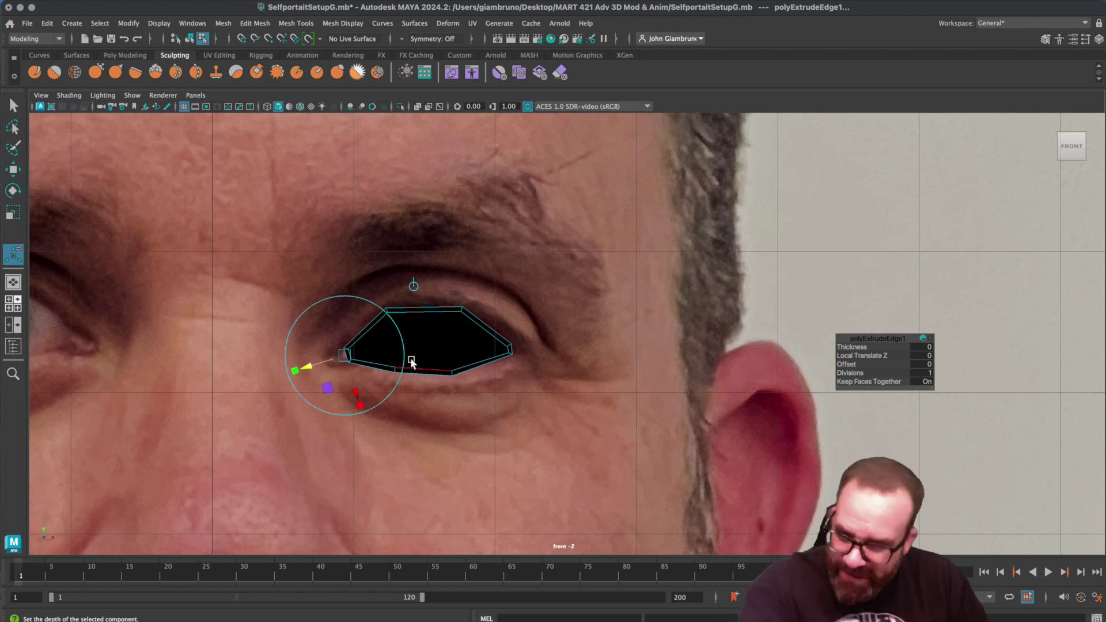
# - With all four views shown, move the extruded ring slightly forward in depth, to a Local Translate Z of about -0.054
pyautogui.press('space')
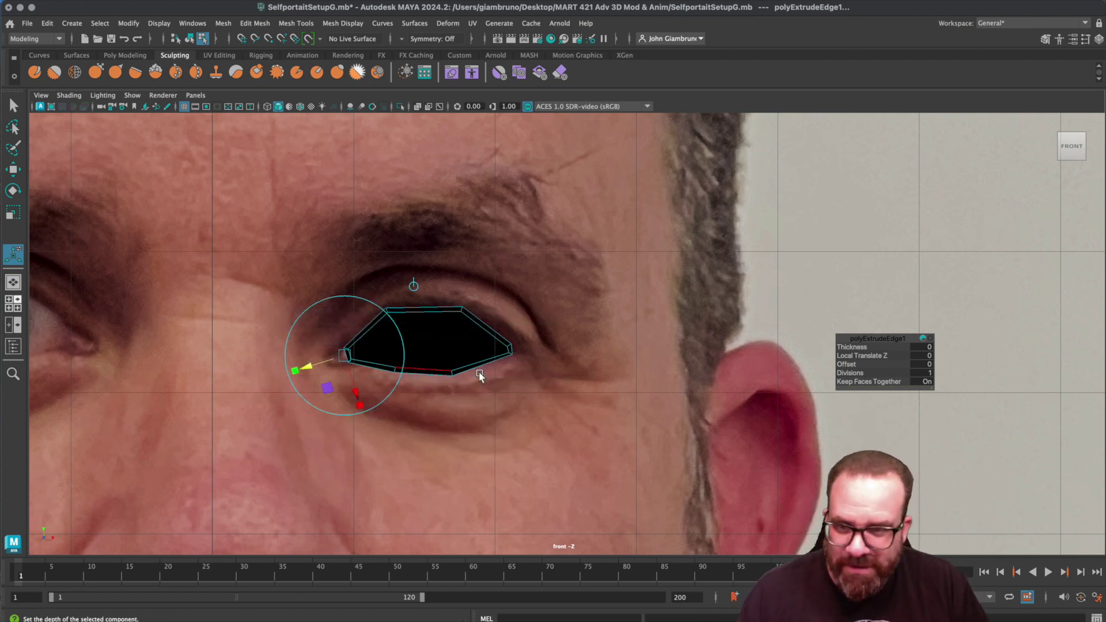
pyautogui.scroll(5, 801, 470)
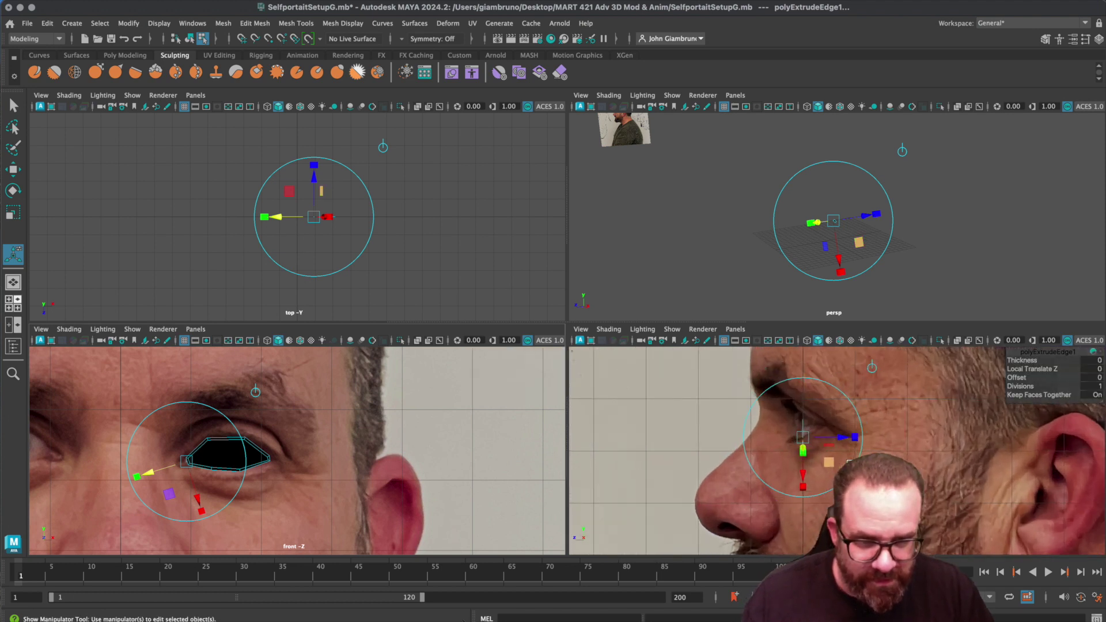
pyautogui.moveTo(837, 436); pyautogui.dragTo(832, 436)
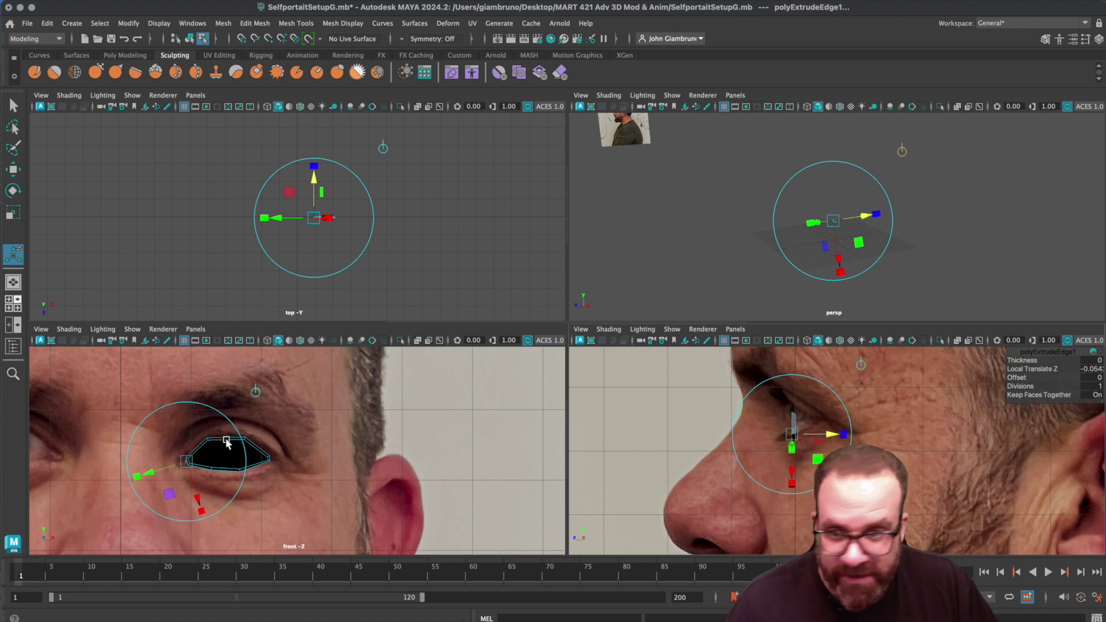
# - Select the eye polygon's large central face and delete it, keeping only the extruded ring around the eye
pyautogui.rightClick(246, 458)
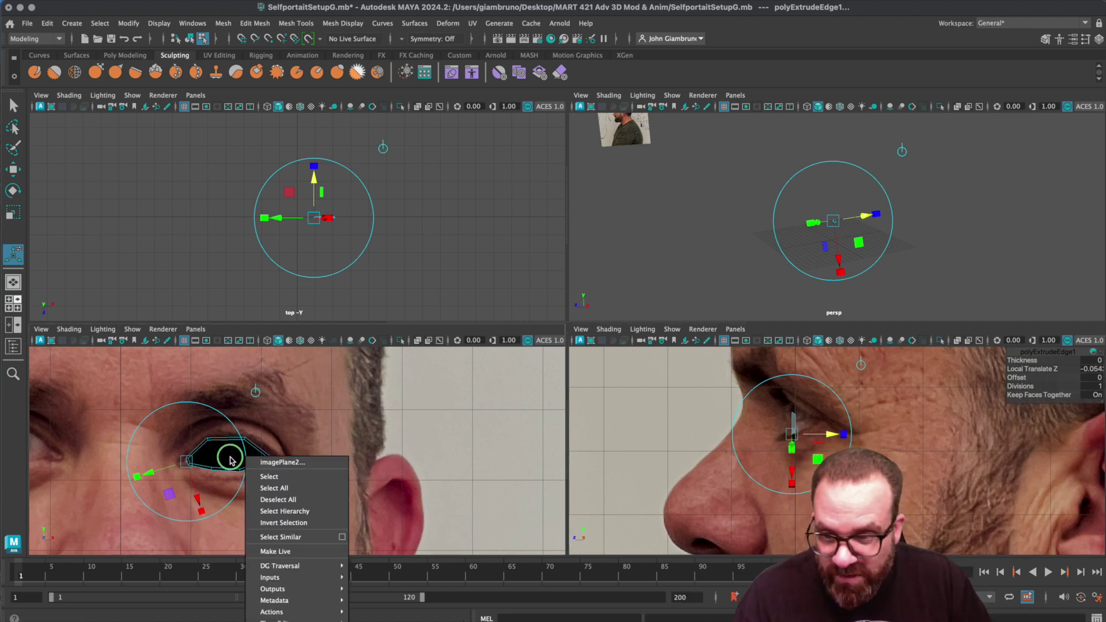
pyautogui.click(227, 454)
pyautogui.rightClick(228, 457)
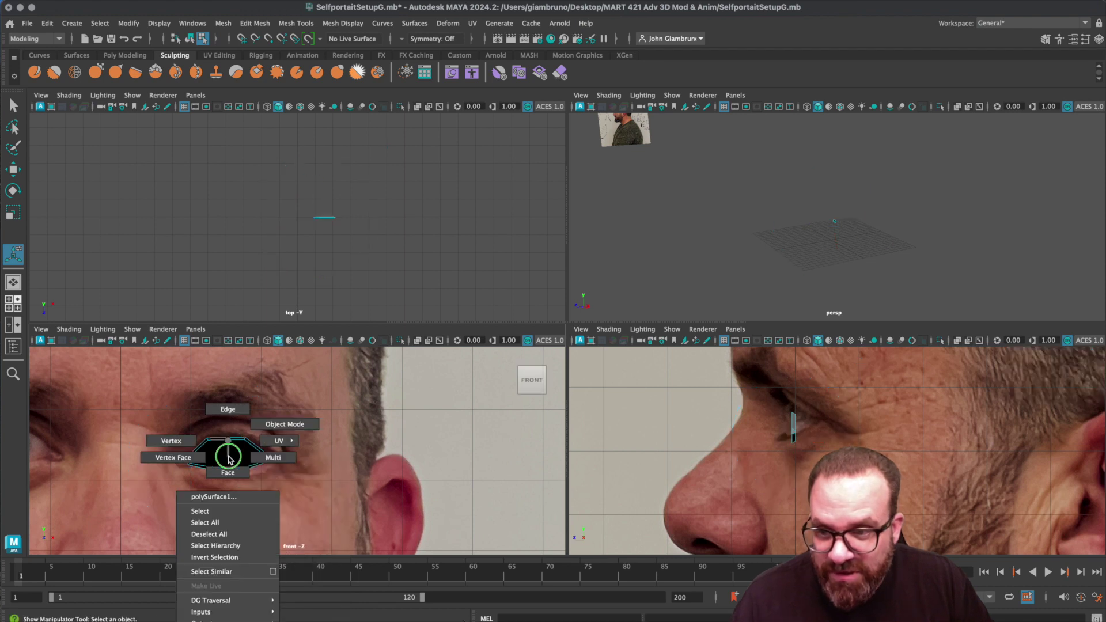
pyautogui.click(285, 424)
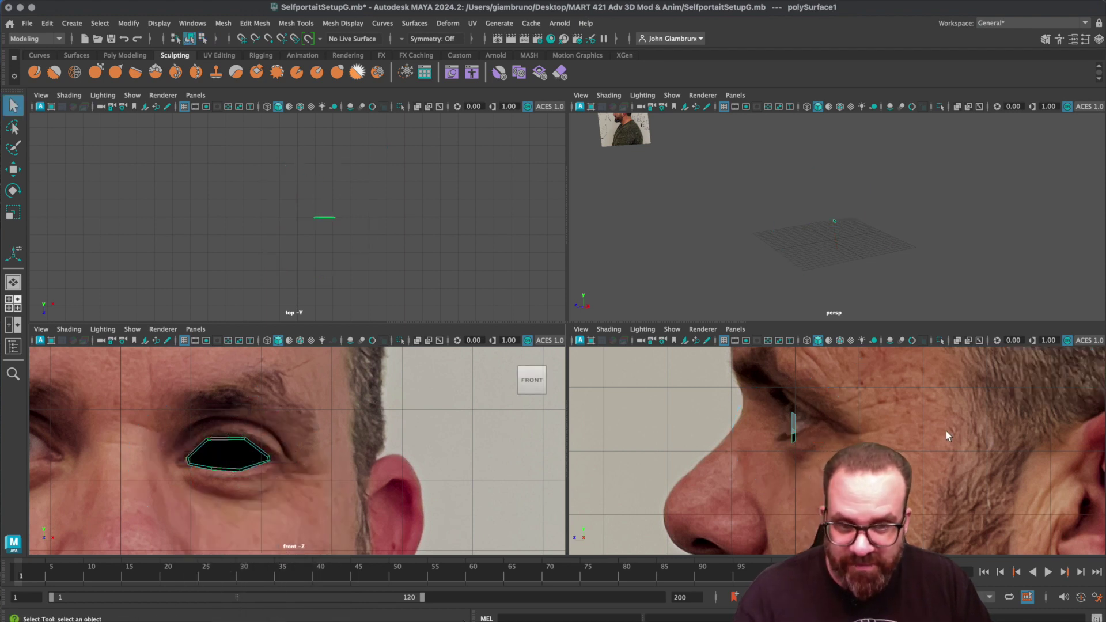
pyautogui.rightClick(234, 457)
pyautogui.moveTo(234, 456); pyautogui.dragTo(237, 469, button='right')
pyautogui.click(236, 458)
pyautogui.scroll(4, 236, 458)
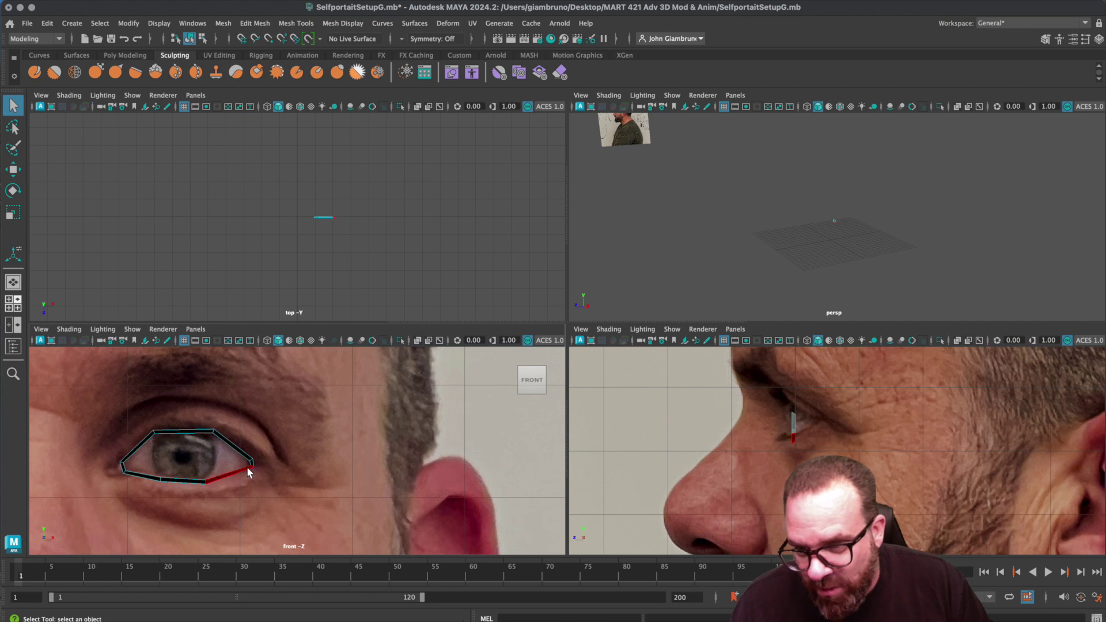
# - Return the eye ring to object mode and reverse its normals
pyautogui.moveTo(201, 432); pyautogui.dragTo(248, 438, button='right')
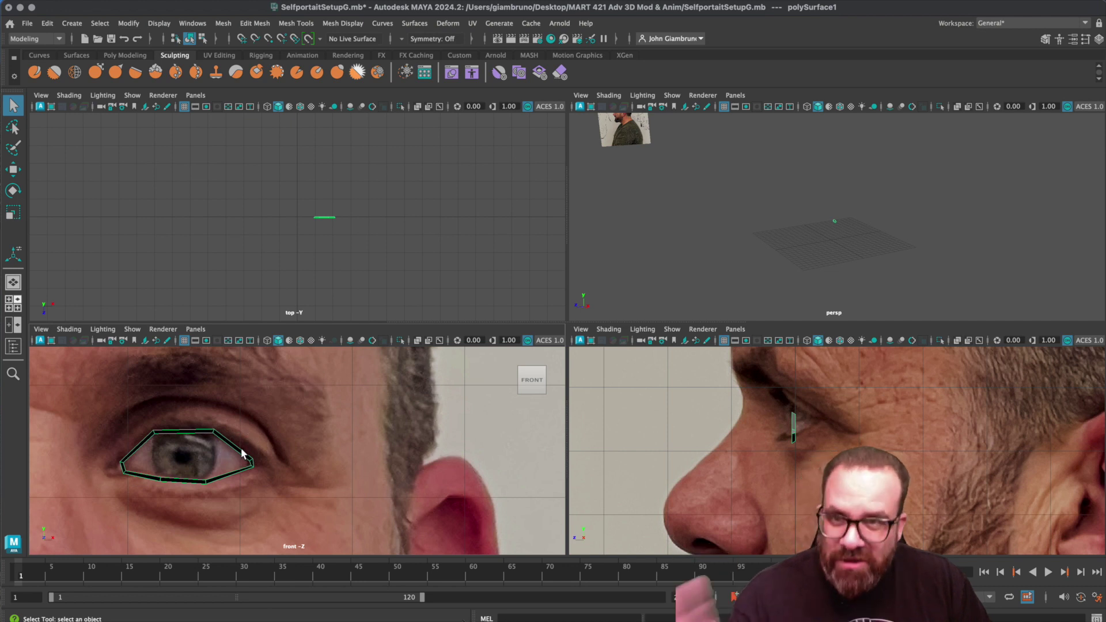
pyautogui.click(351, 24)
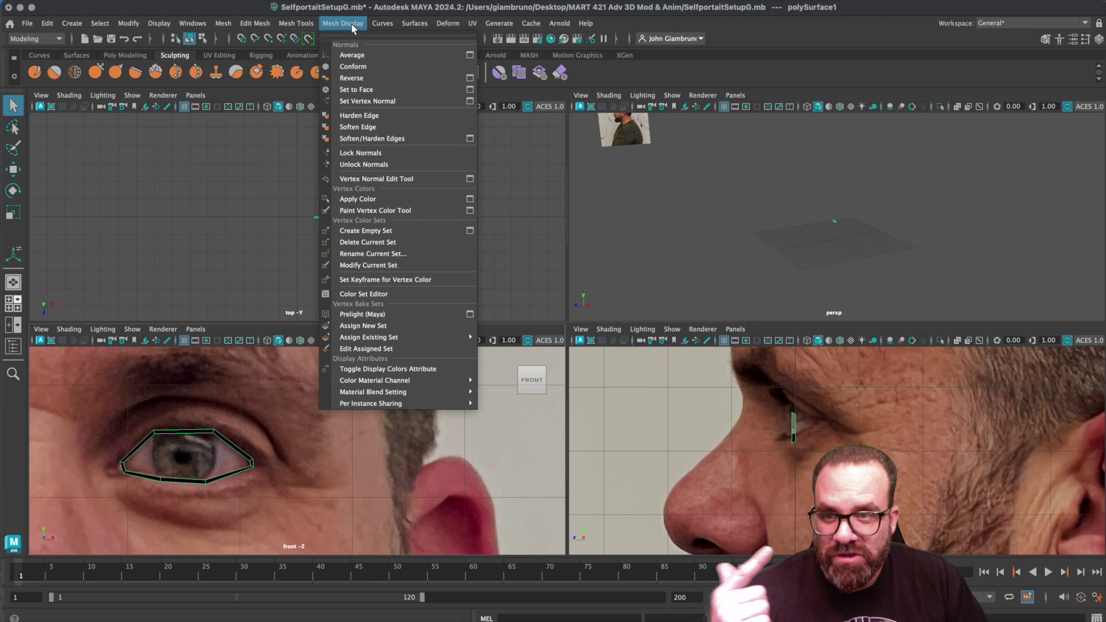
pyautogui.click(355, 80)
pyautogui.press('w')
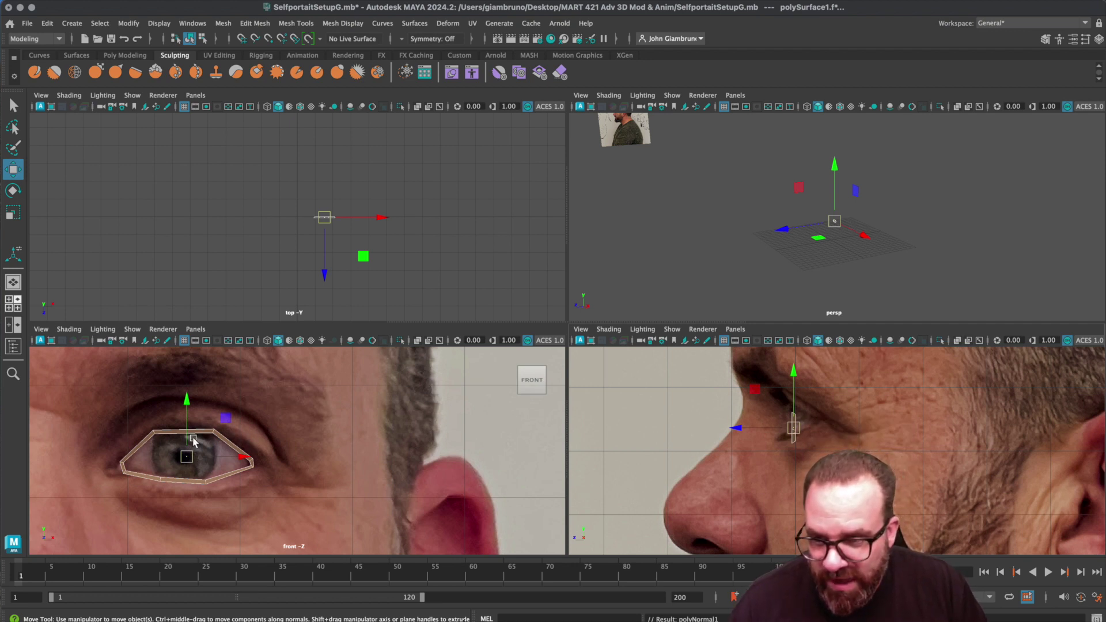
# - Select the eye ring's outer-corner vertices and move them back in the side view to a Z position of about -0.256
pyautogui.moveTo(224, 442); pyautogui.dragTo(173, 443, button='right')
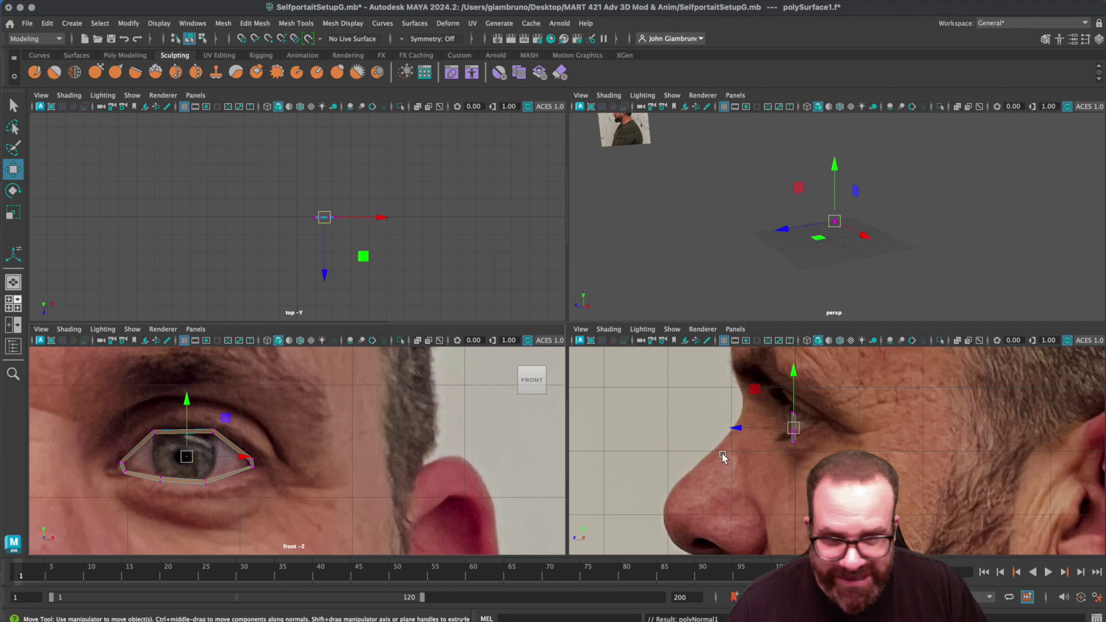
pyautogui.click(816, 442)
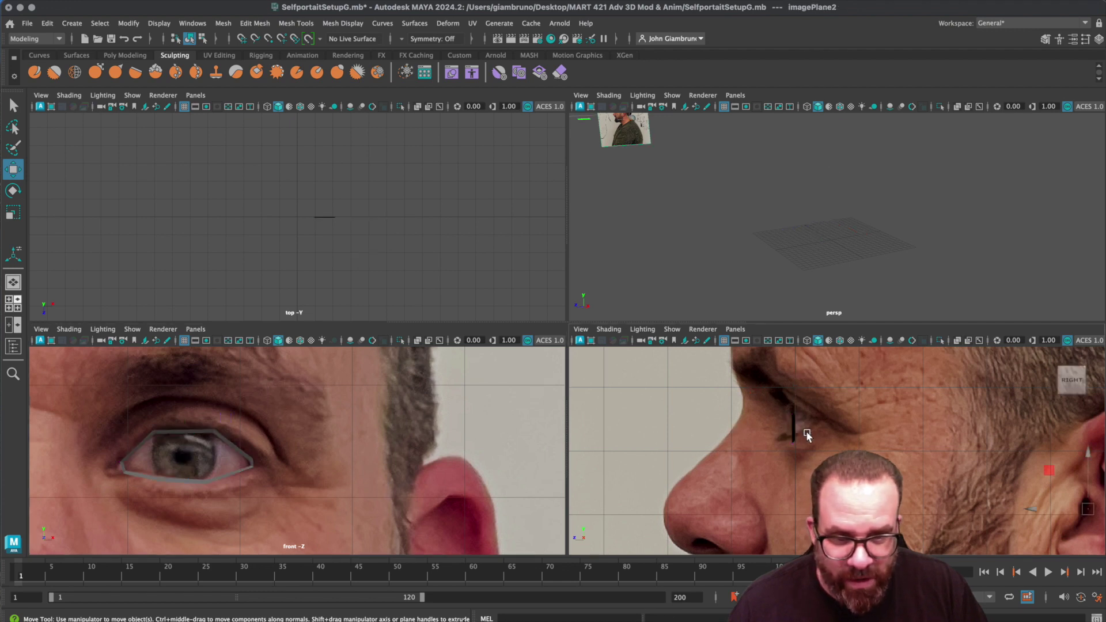
pyautogui.click(796, 431)
pyautogui.scroll(3, 790, 425)
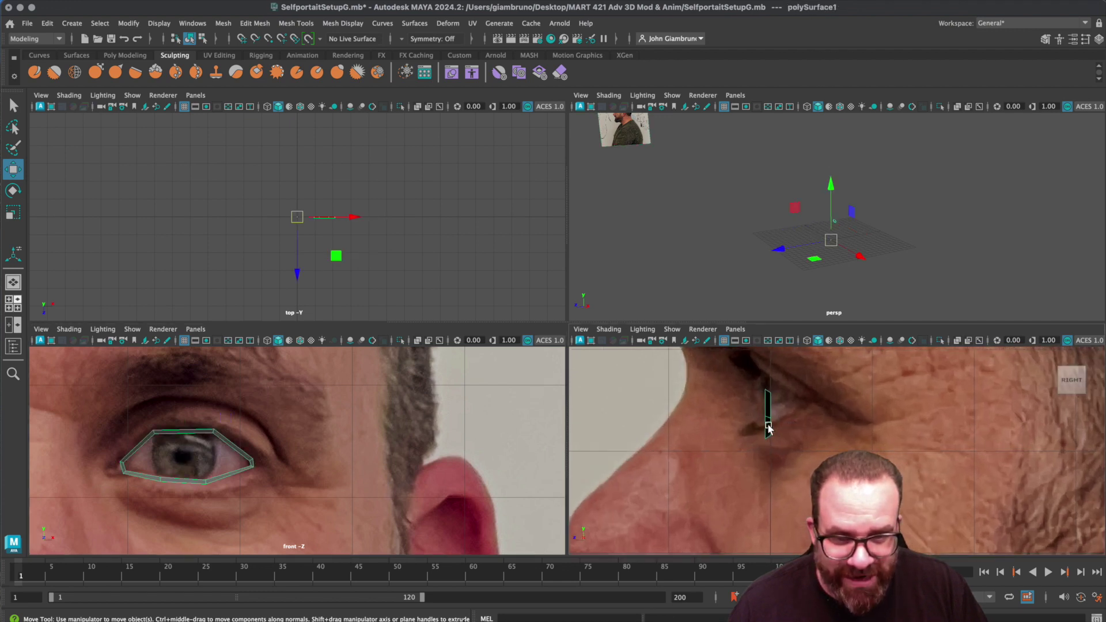
pyautogui.moveTo(768, 428); pyautogui.dragTo(729, 428, button='right')
pyautogui.moveTo(752, 417); pyautogui.dragTo(788, 432)
pyautogui.click(240, 452)
pyautogui.moveTo(244, 456); pyautogui.dragTo(269, 475)
pyautogui.moveTo(251, 466); pyautogui.dragTo(198, 444, button='right')
pyautogui.click(257, 470)
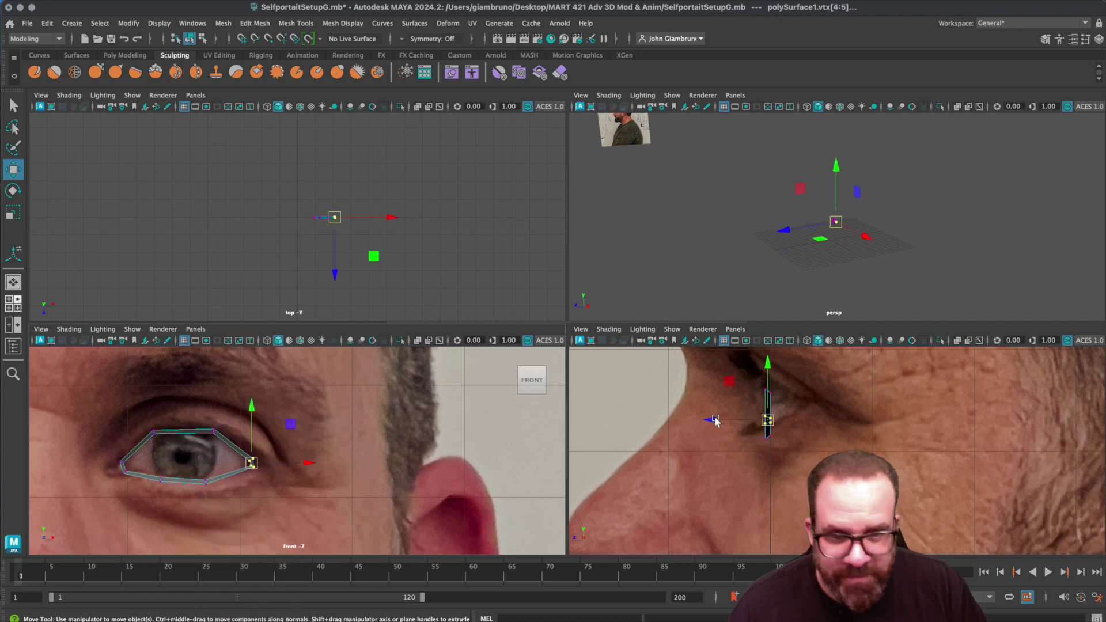
pyautogui.moveTo(715, 421); pyautogui.dragTo(745, 421)
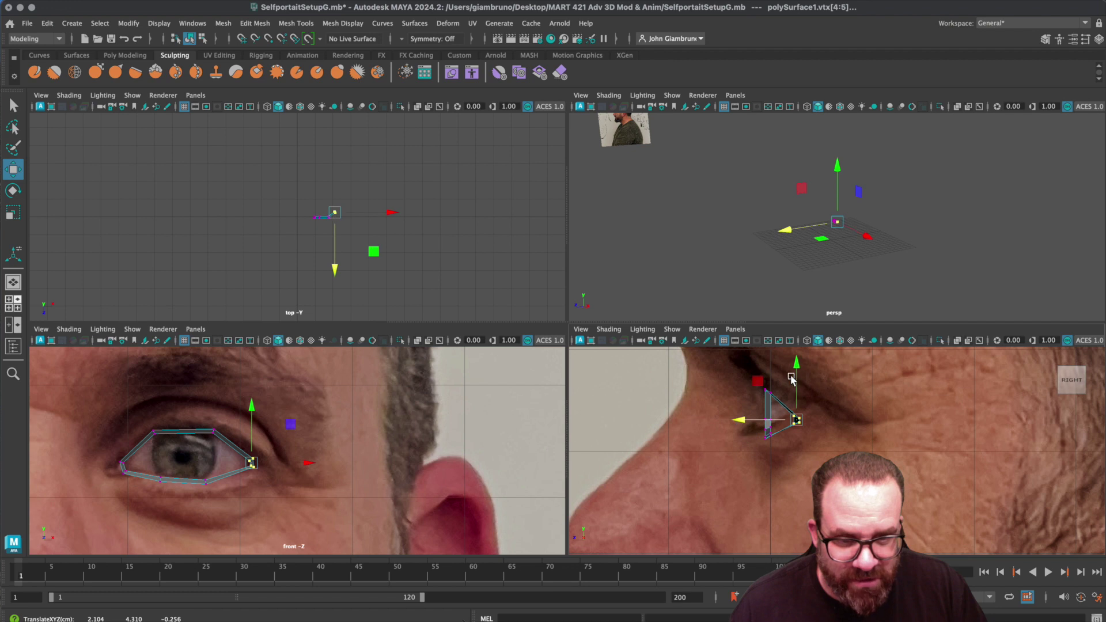
pyautogui.click(798, 368)
pyautogui.moveTo(798, 370); pyautogui.dragTo(798, 356)
pyautogui.hotkey('ctrl', 'z')
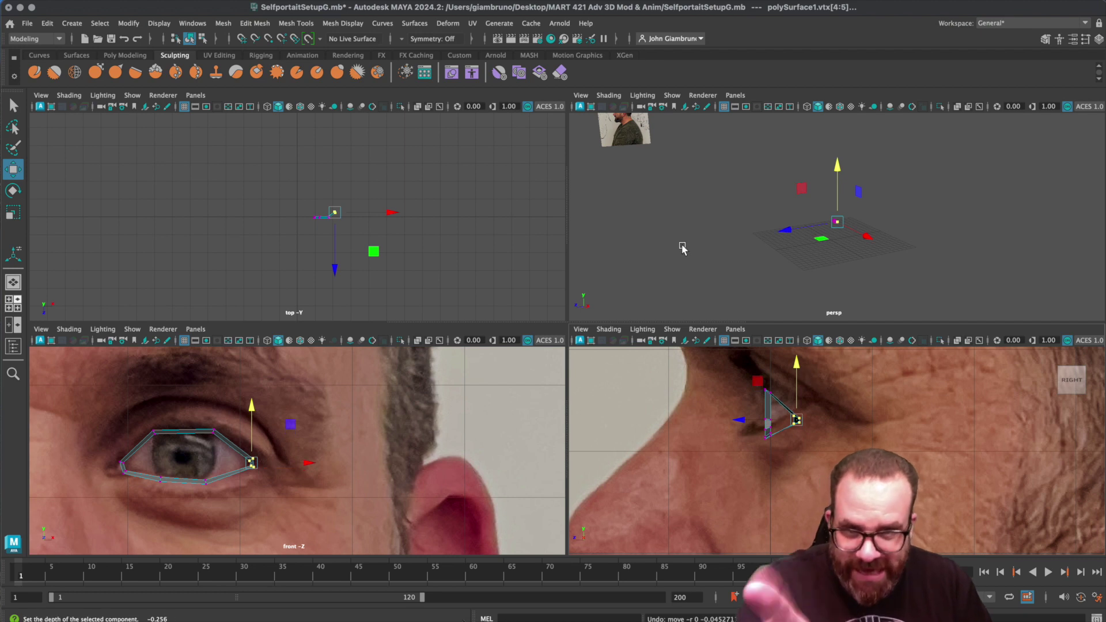
# - Select the side photo's image plane, show its channels, and try to unlock its translate, rotate and scale attributes
pyautogui.click(629, 141)
pyautogui.rightClick(630, 143)
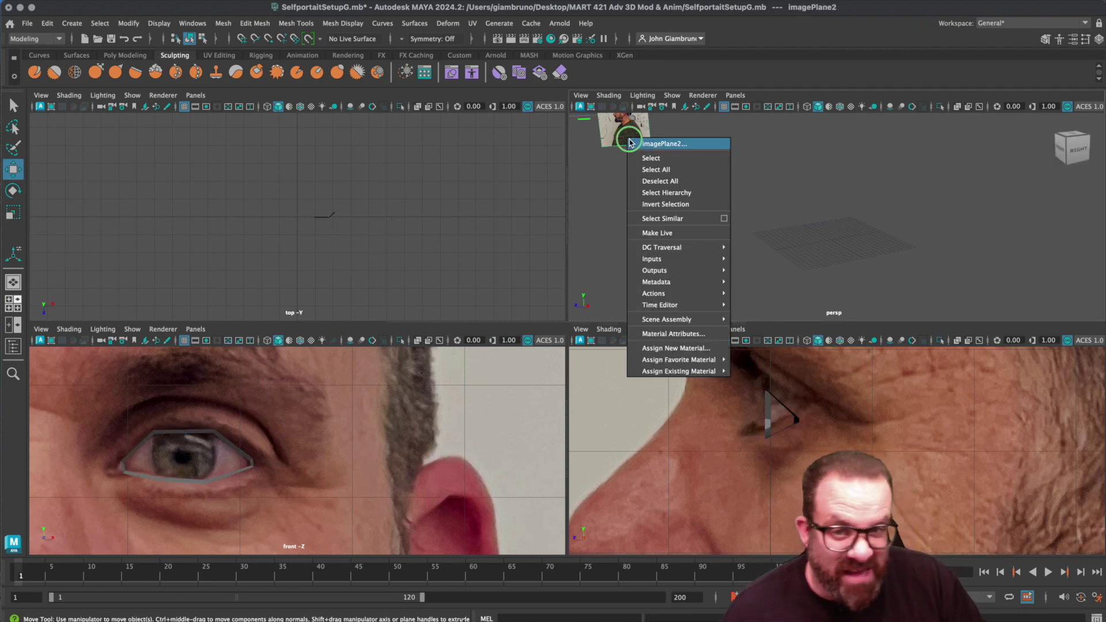
pyautogui.click(634, 144)
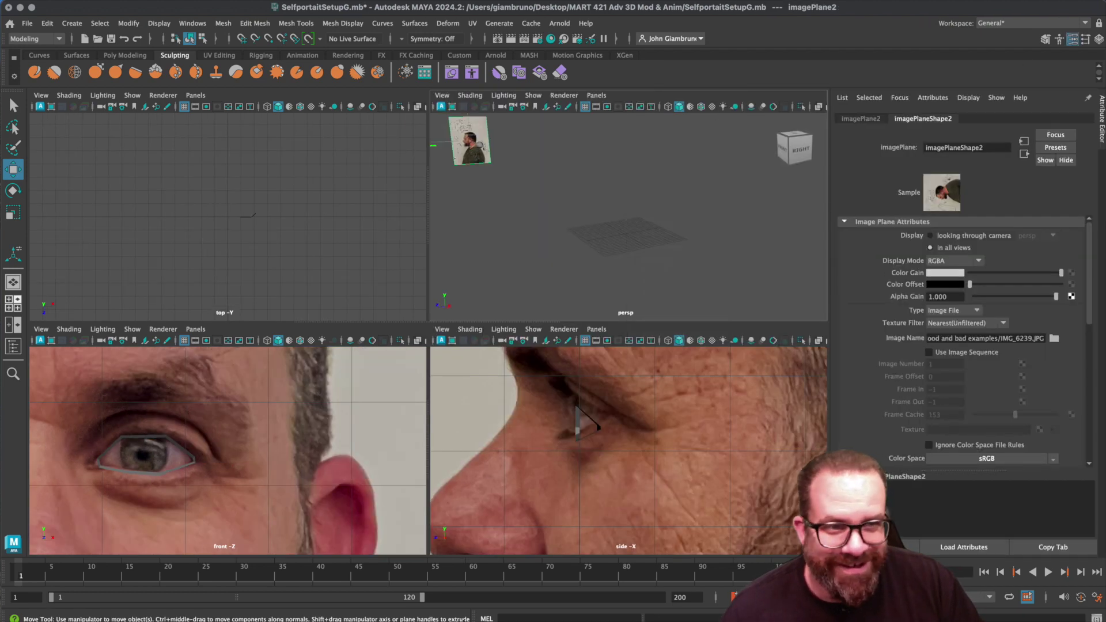
pyautogui.click(1100, 40)
pyautogui.click(1030, 130)
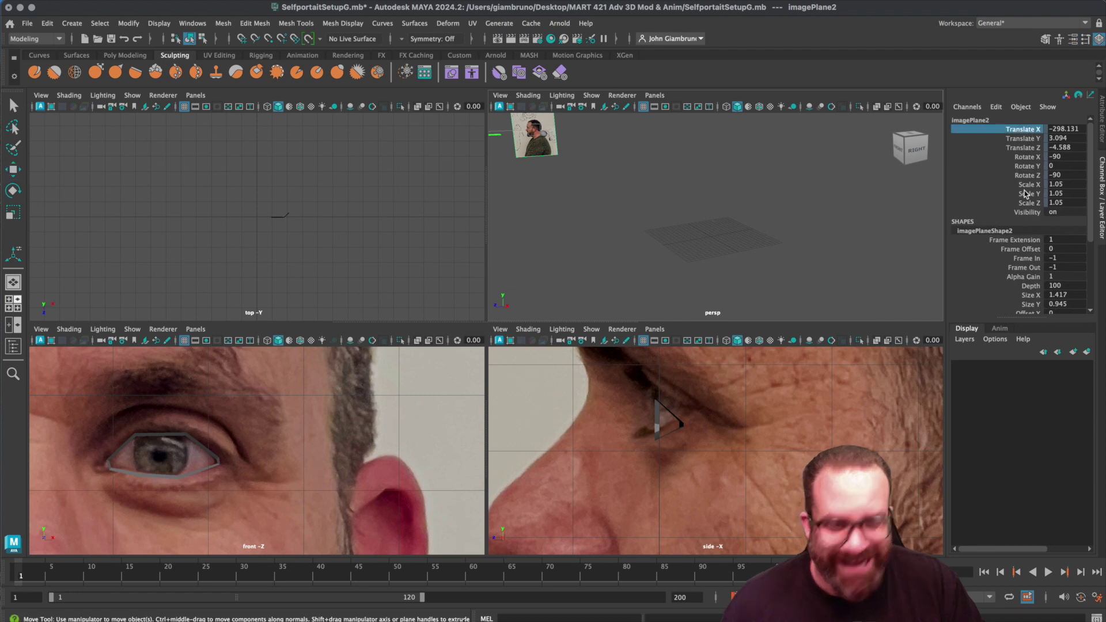
pyautogui.keyDown('shift'); pyautogui.click(1028, 202); pyautogui.keyUp('shift')
pyautogui.rightClick(1029, 205)
pyautogui.click(1063, 474)
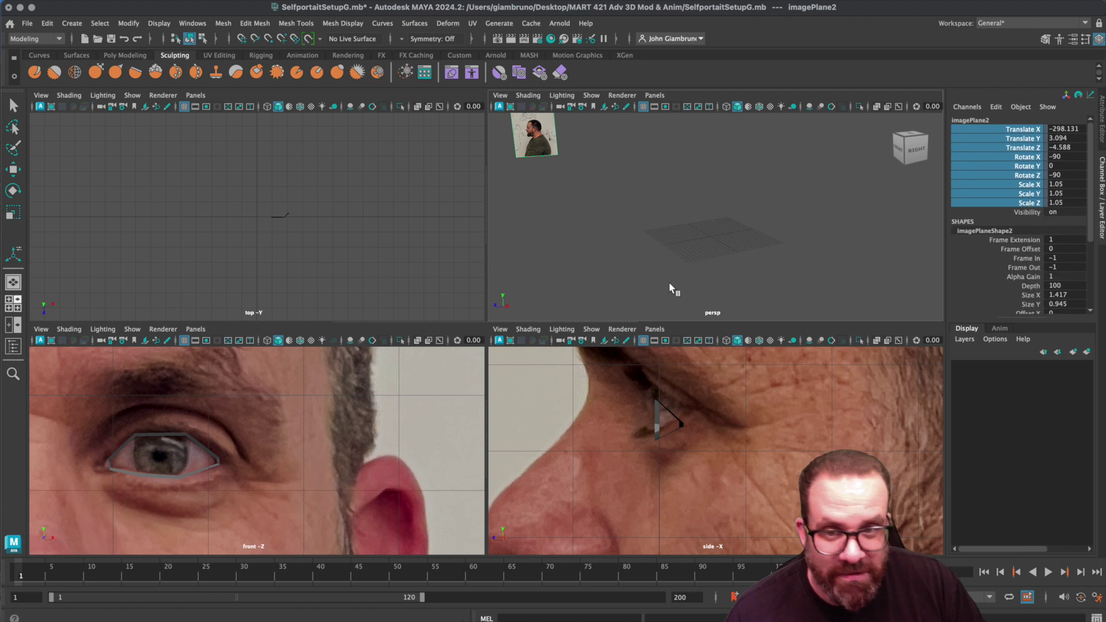
# - Unlock the side image plane's attributes from Translate X through Scale Z
pyautogui.keyDown('alt'); pyautogui.moveTo(546, 223); pyautogui.dragTo(567, 190); pyautogui.keyUp('alt')
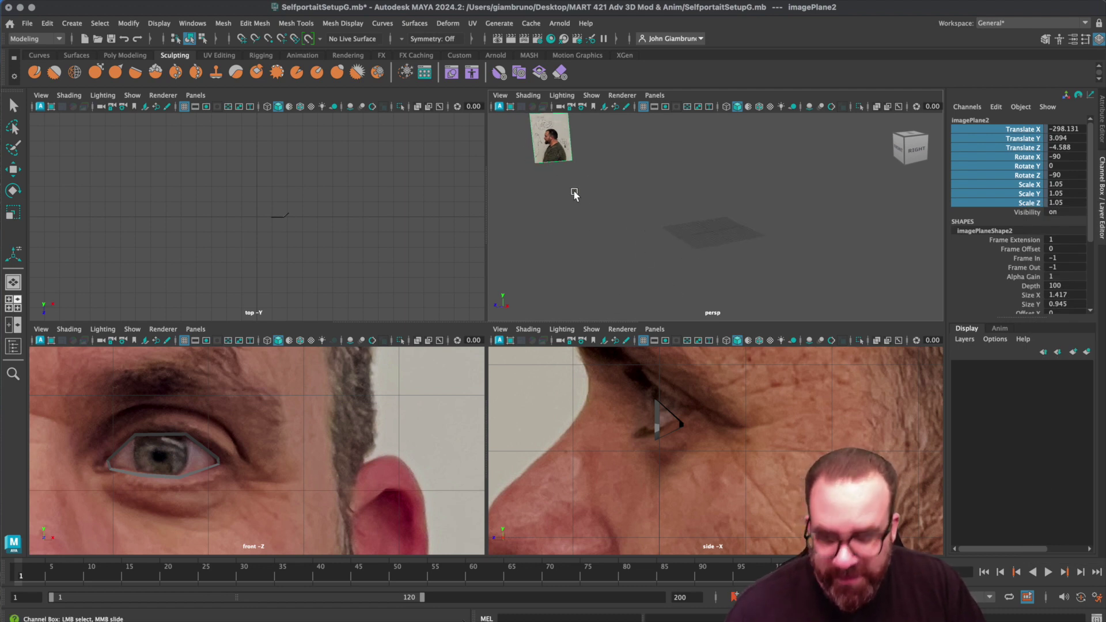
pyautogui.press('w')
pyautogui.click(921, 219)
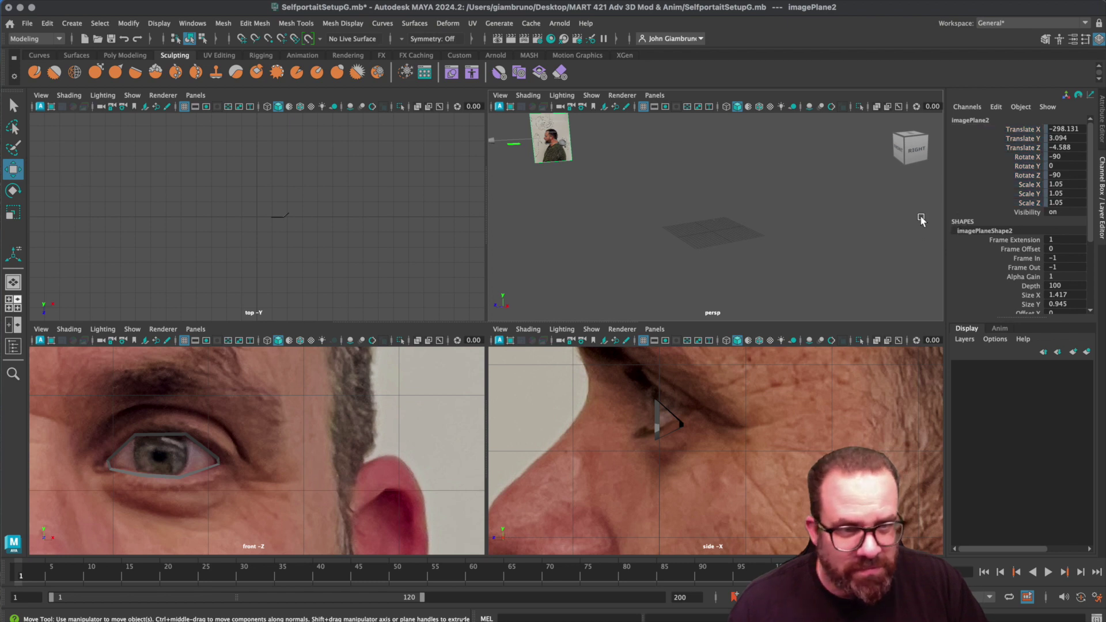
pyautogui.click(1029, 130)
pyautogui.click(1028, 204)
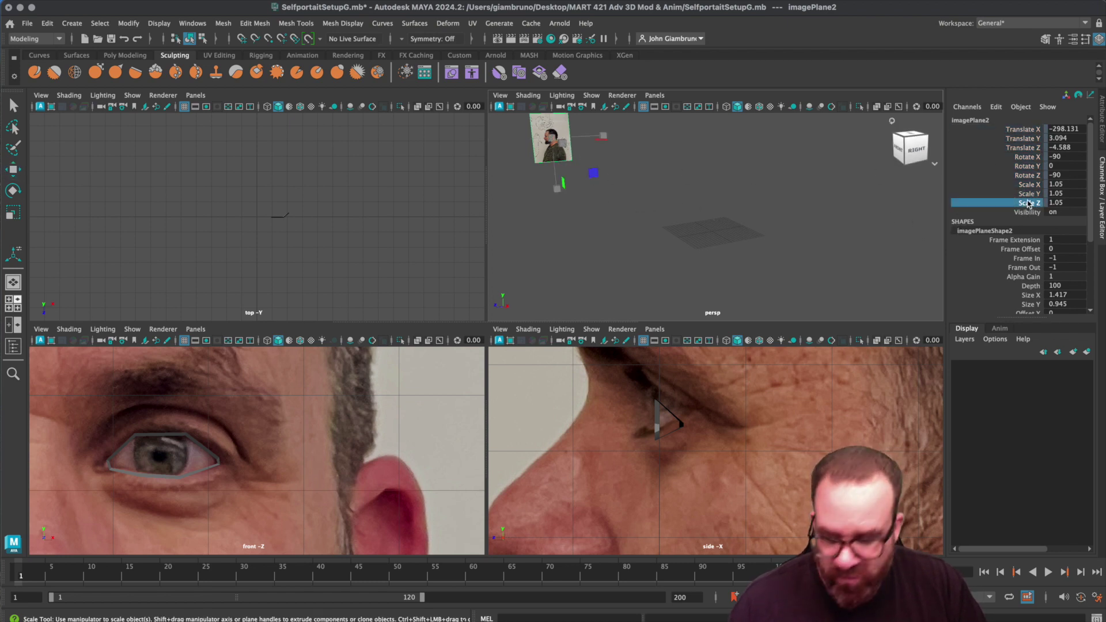
pyautogui.keyDown('shift'); pyautogui.click(1025, 129); pyautogui.keyUp('shift')
pyautogui.rightClick(1024, 131)
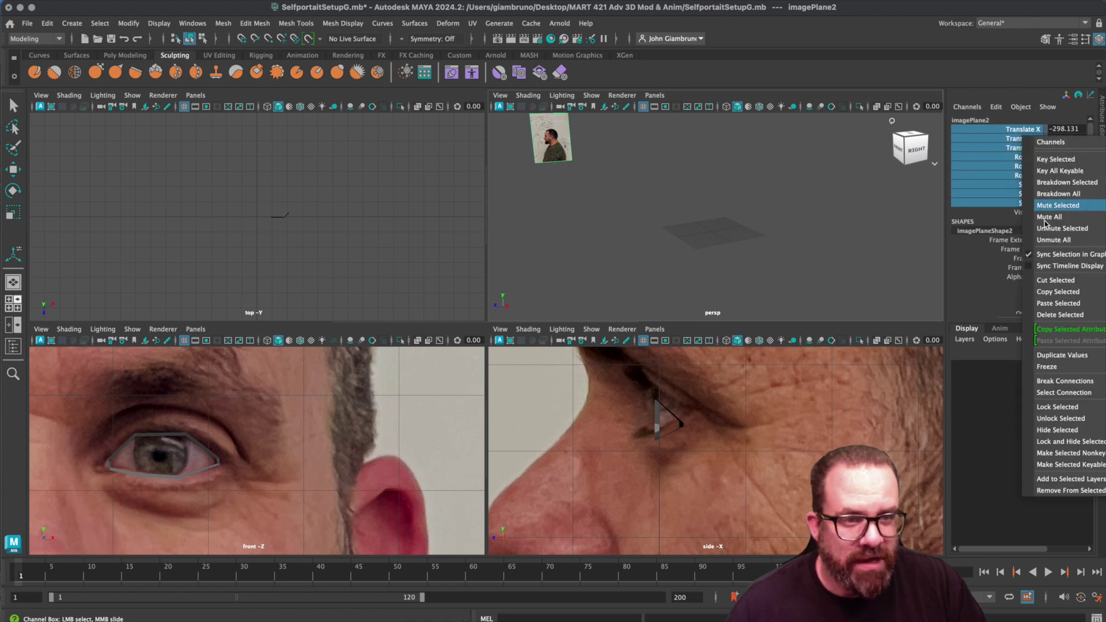
pyautogui.click(1044, 420)
pyautogui.click(762, 169)
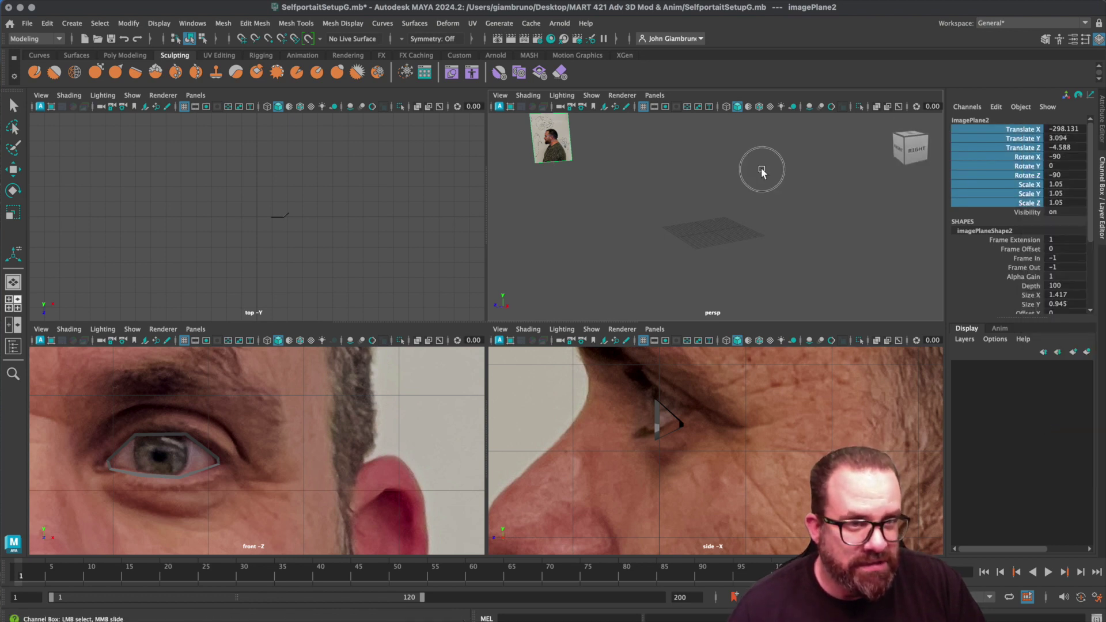
pyautogui.click(558, 161)
pyautogui.moveTo(550, 115); pyautogui.dragTo(550, 117)
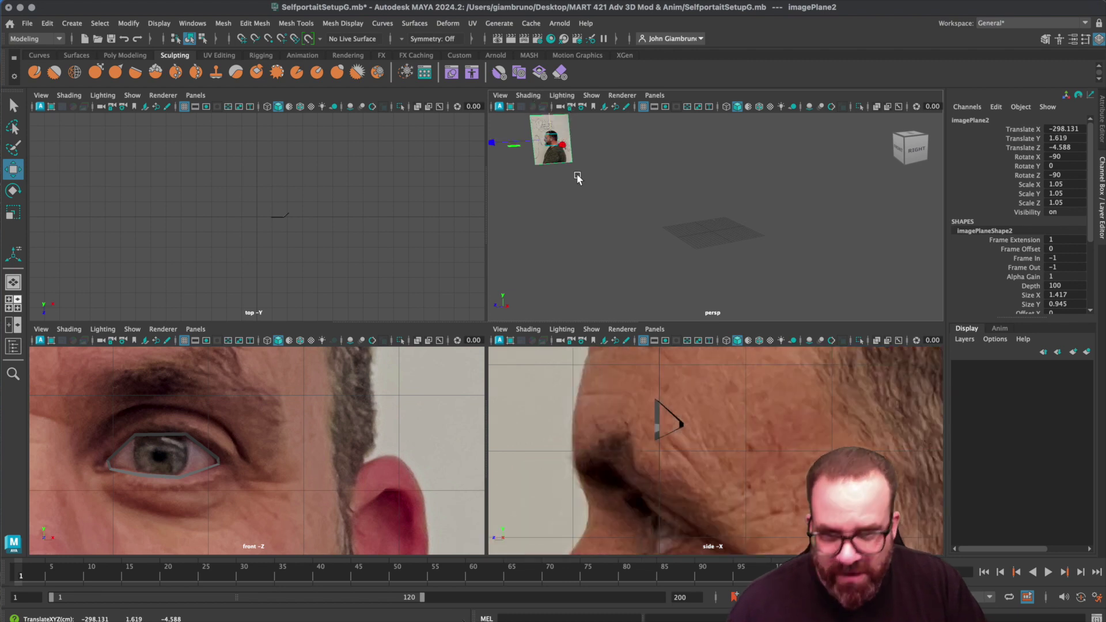
pyautogui.scroll(-5, 703, 406)
pyautogui.scroll(5, 765, 456)
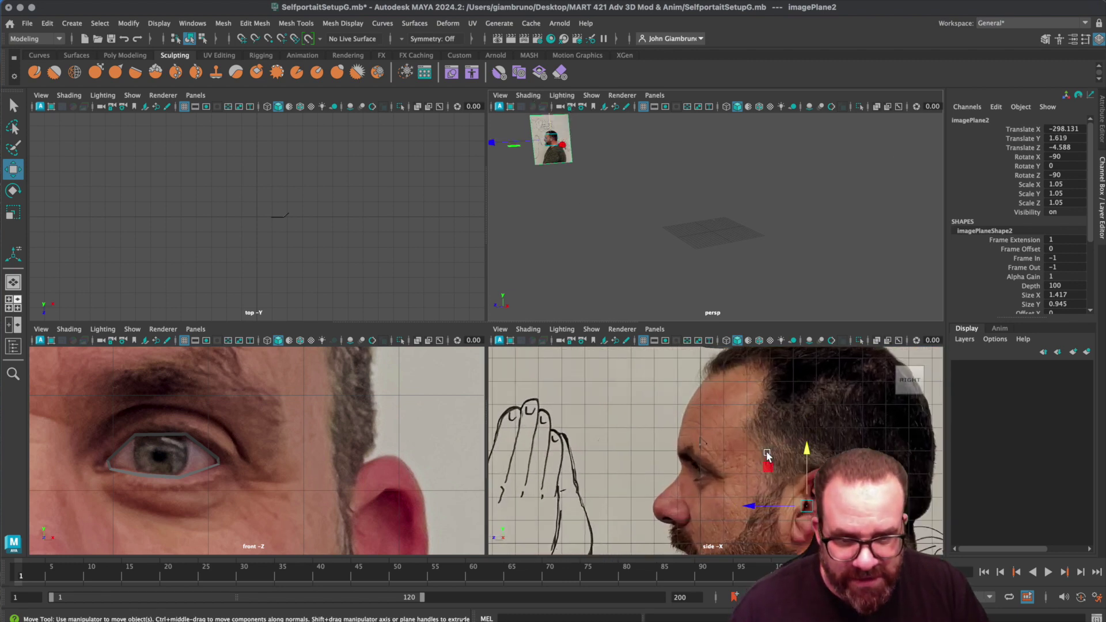
pyautogui.press('z')
# - Lower the side photo's image plane to a Translate Y of 2.93, aligning its eye with the eye ring in the side view
pyautogui.moveTo(840, 426); pyautogui.dragTo(840, 432)
pyautogui.press('space')
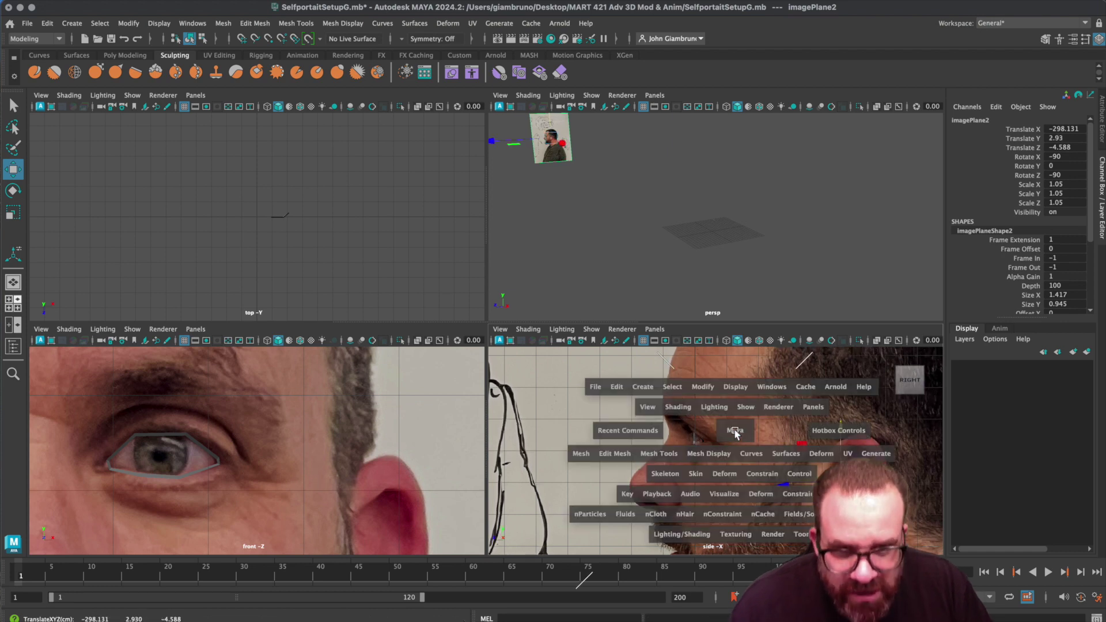
pyautogui.scroll(5, 627, 430)
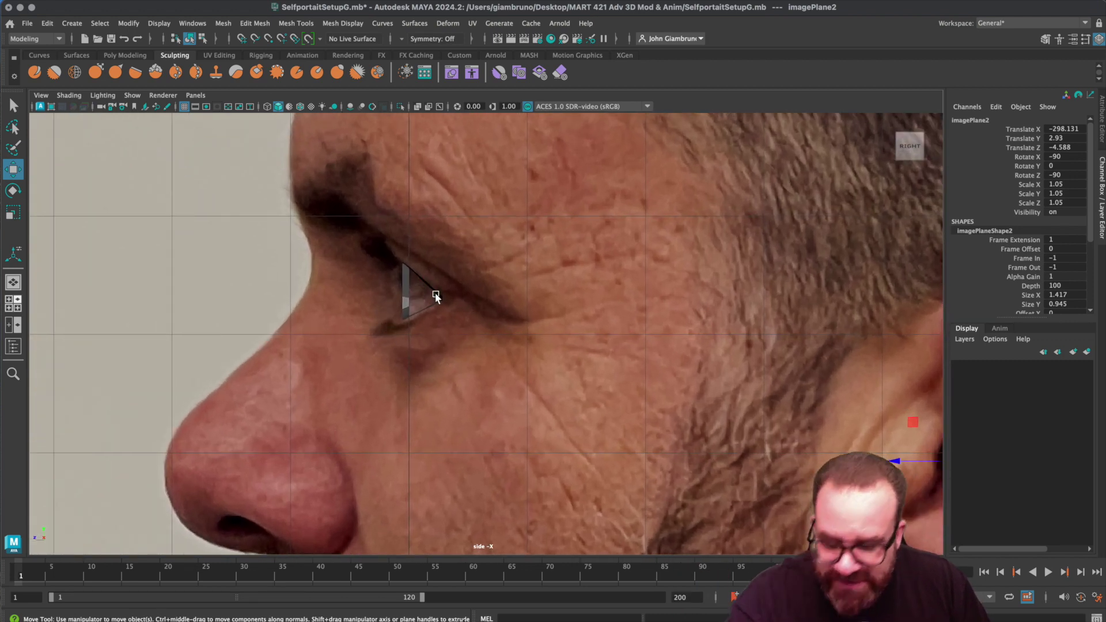
pyautogui.press('space')
pyautogui.press('space')
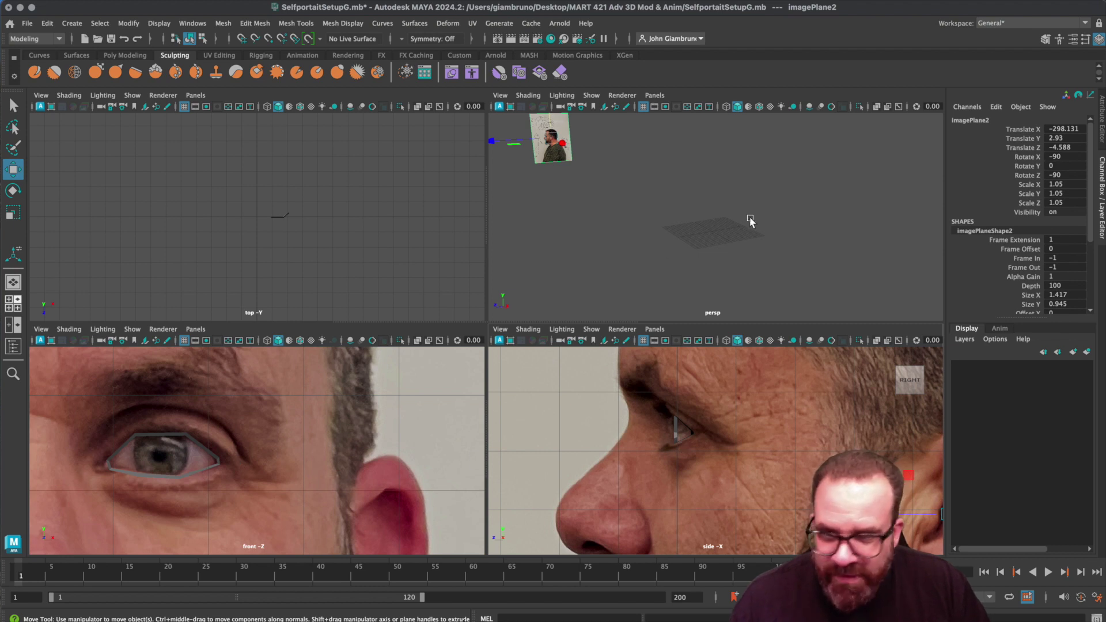
# - Select the eye ring's inner-corner vertices and move them slightly back along Z in the side view
pyautogui.rightClick(112, 471)
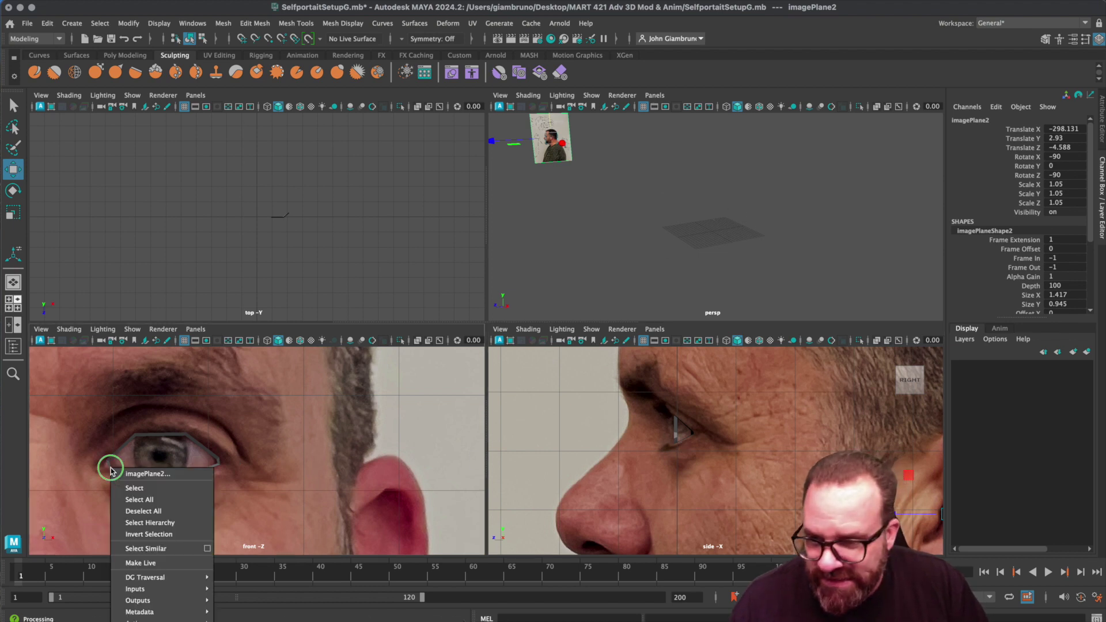
pyautogui.click(145, 473)
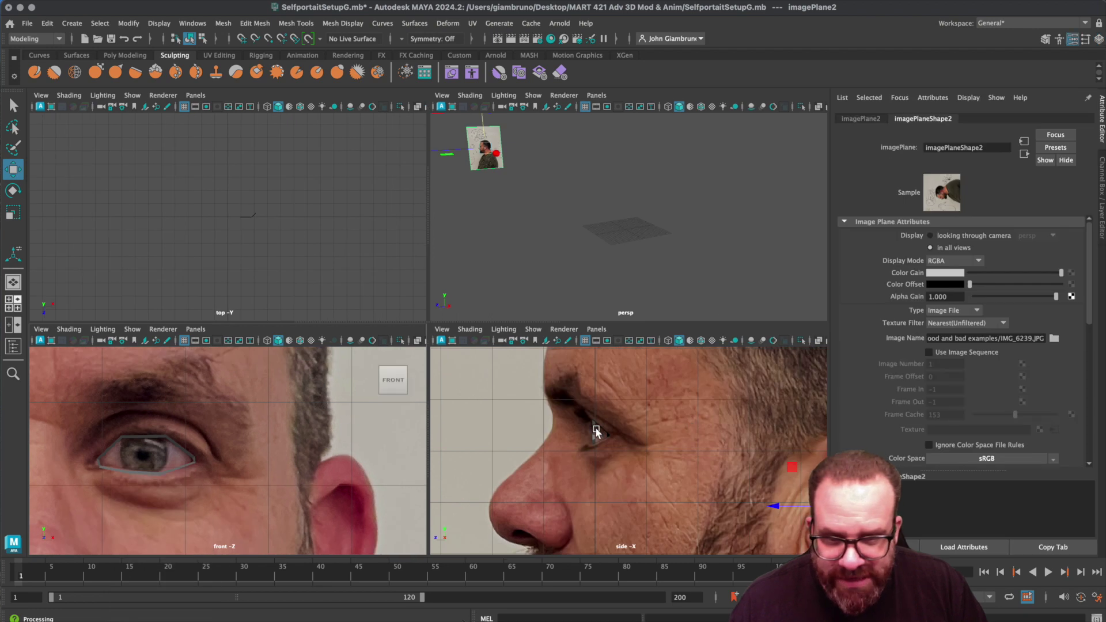
pyautogui.click(592, 434)
pyautogui.moveTo(592, 434); pyautogui.dragTo(537, 433, button='right')
pyautogui.moveTo(100, 442); pyautogui.dragTo(118, 487)
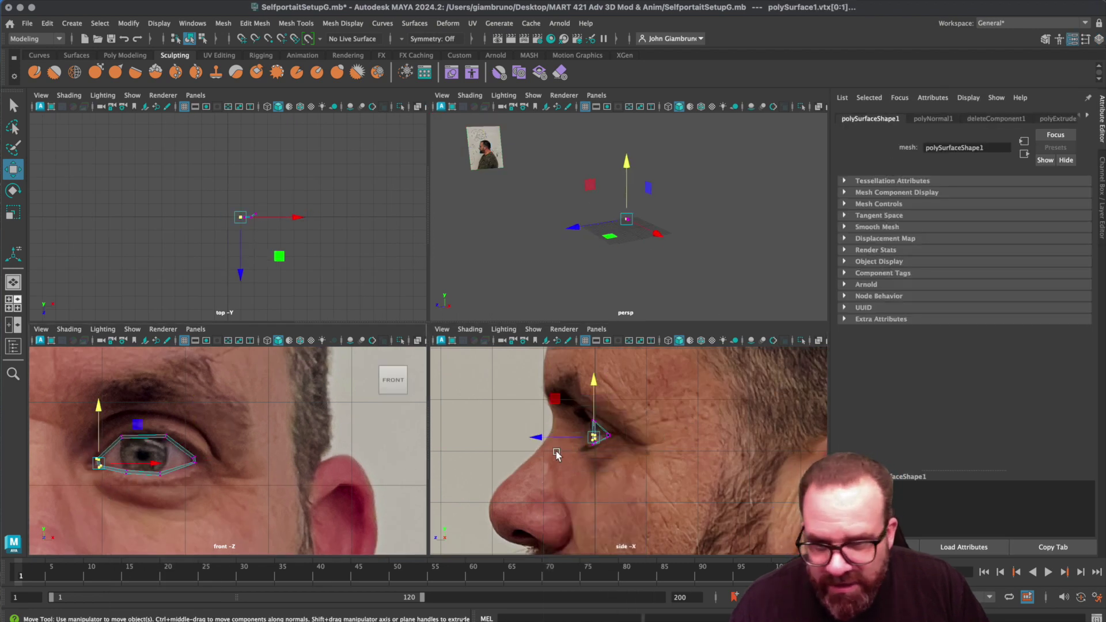
pyautogui.moveTo(540, 443)
pyautogui.mouseDown()
pyautogui.moveTo(527, 438)
pyautogui.moveTo(548, 440)
pyautogui.mouseUp()
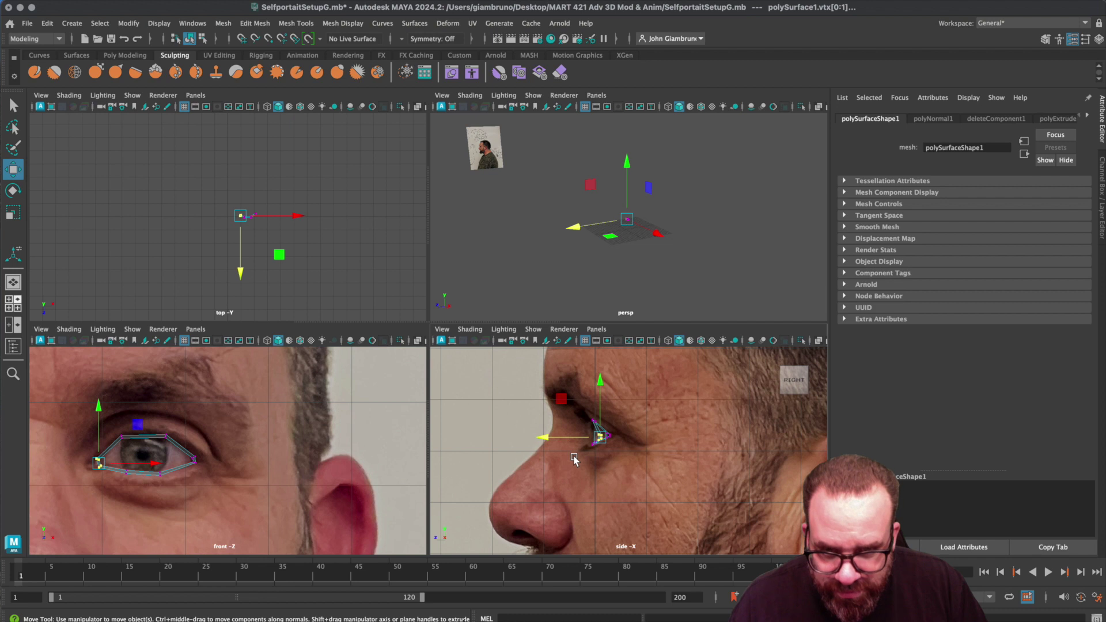
# - Select the eye ring's four lower-lid vertices and move them forward in the side view to a Z position of about 0.061
pyautogui.click(147, 478)
pyautogui.click(177, 471)
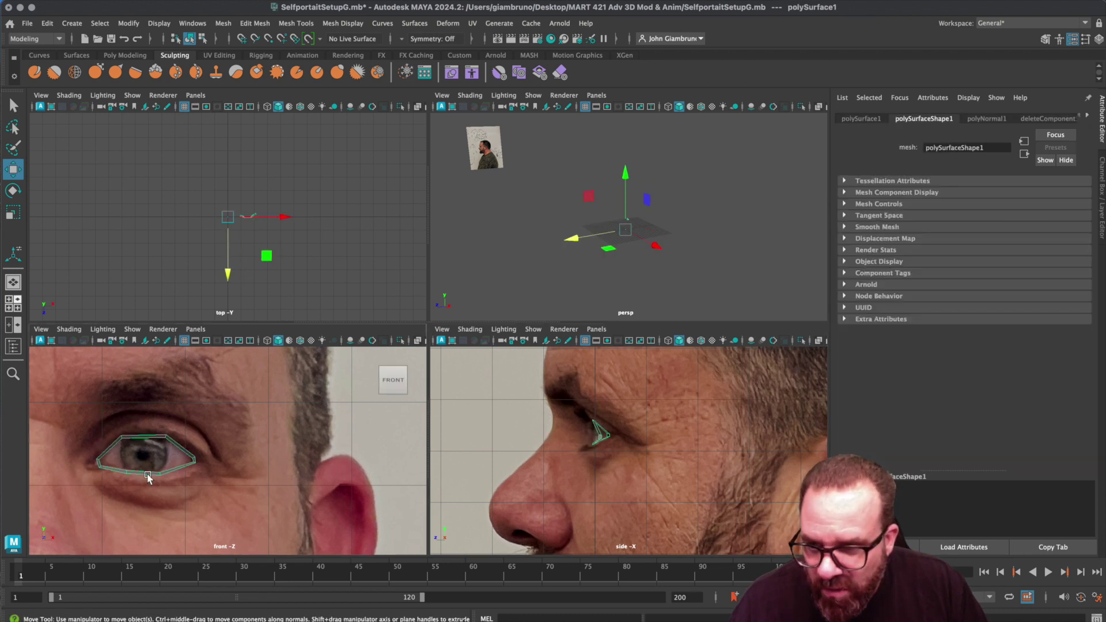
pyautogui.scroll(5, 149, 479)
pyautogui.moveTo(115, 441); pyautogui.dragTo(64, 442, button='right')
pyautogui.keyDown('alt'); pyautogui.moveTo(96, 475); pyautogui.dragTo(225, 443, button='middle'); pyautogui.keyUp('alt')
pyautogui.moveTo(151, 448); pyautogui.dragTo(246, 485)
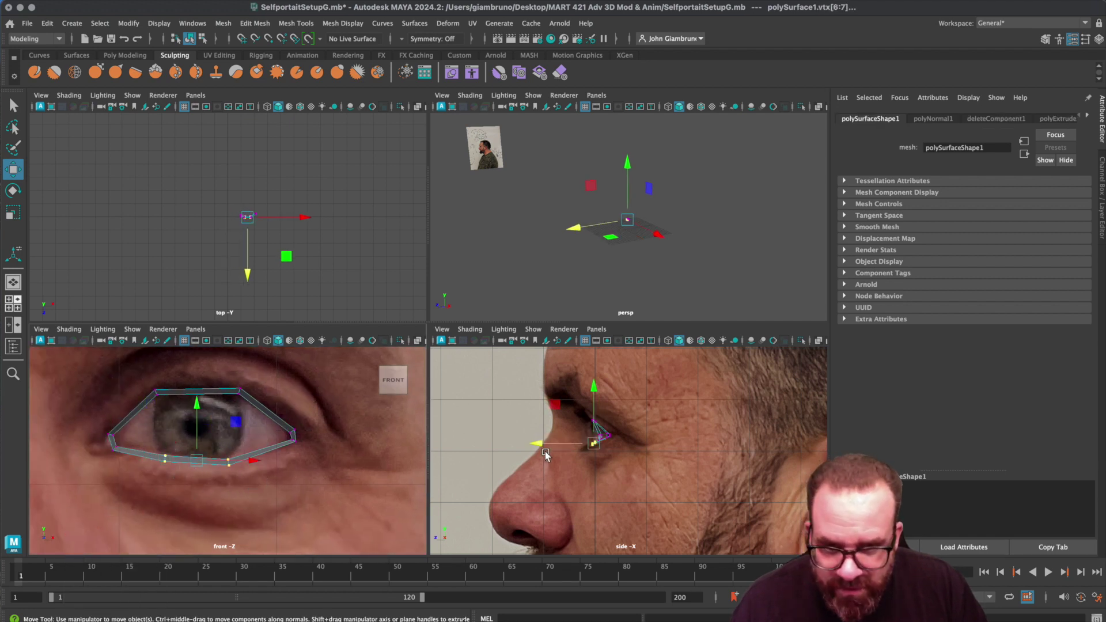
pyautogui.moveTo(543, 446); pyautogui.dragTo(540, 443)
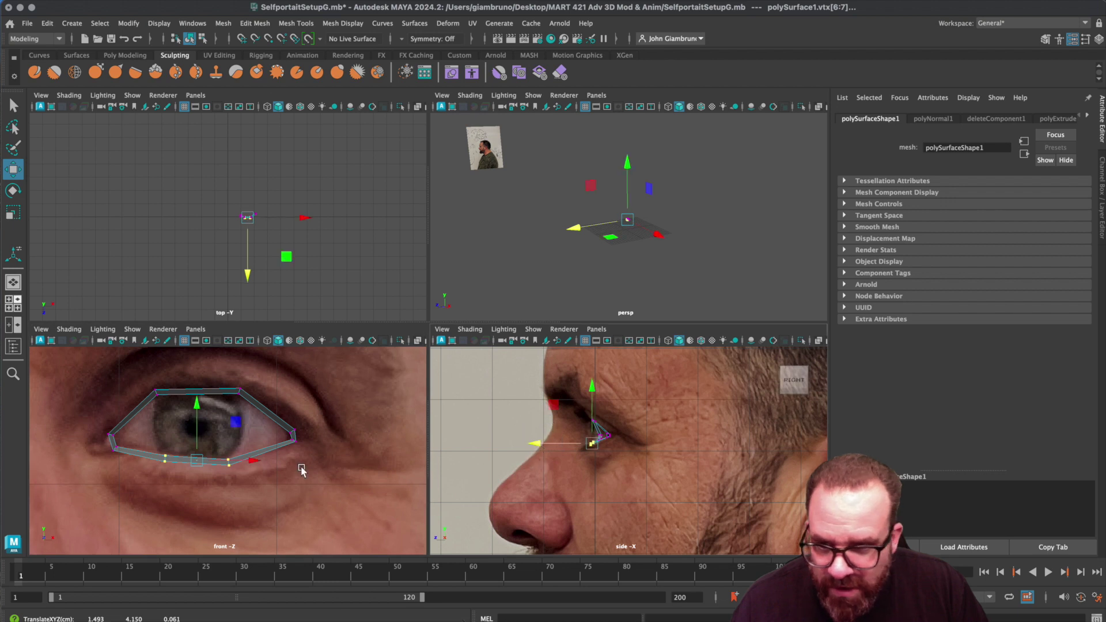
# - Select only the two outer-edge vertices of the lower lid and move them forward to a Z position of about 0.110
pyautogui.click(231, 471)
pyautogui.click(230, 463)
pyautogui.moveTo(229, 464); pyautogui.dragTo(183, 458, button='right')
pyautogui.click(166, 464)
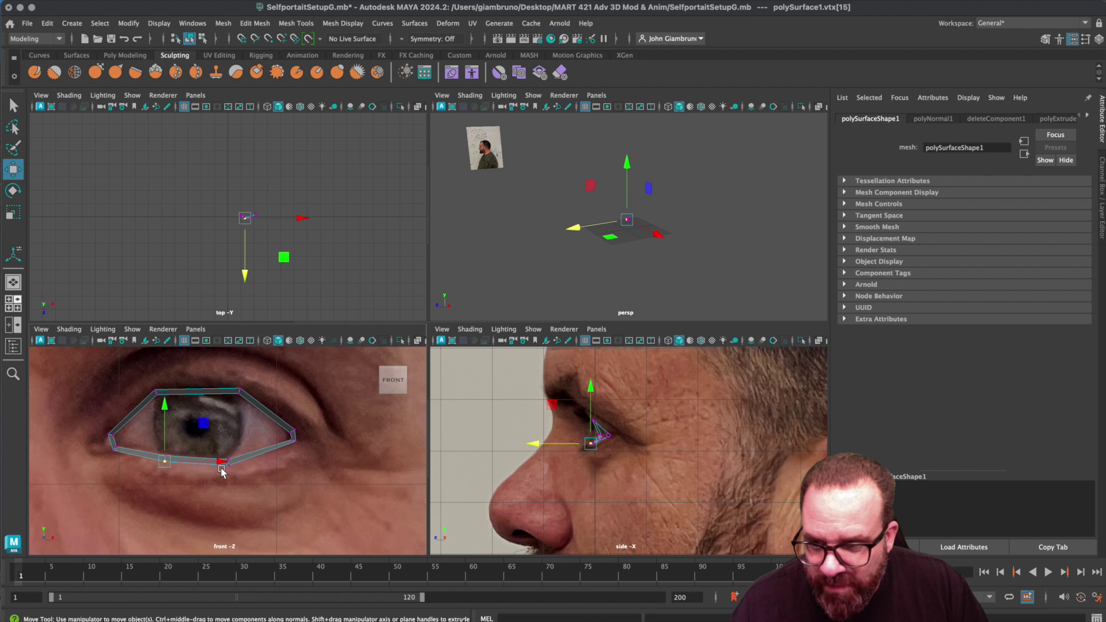
pyautogui.press('q')
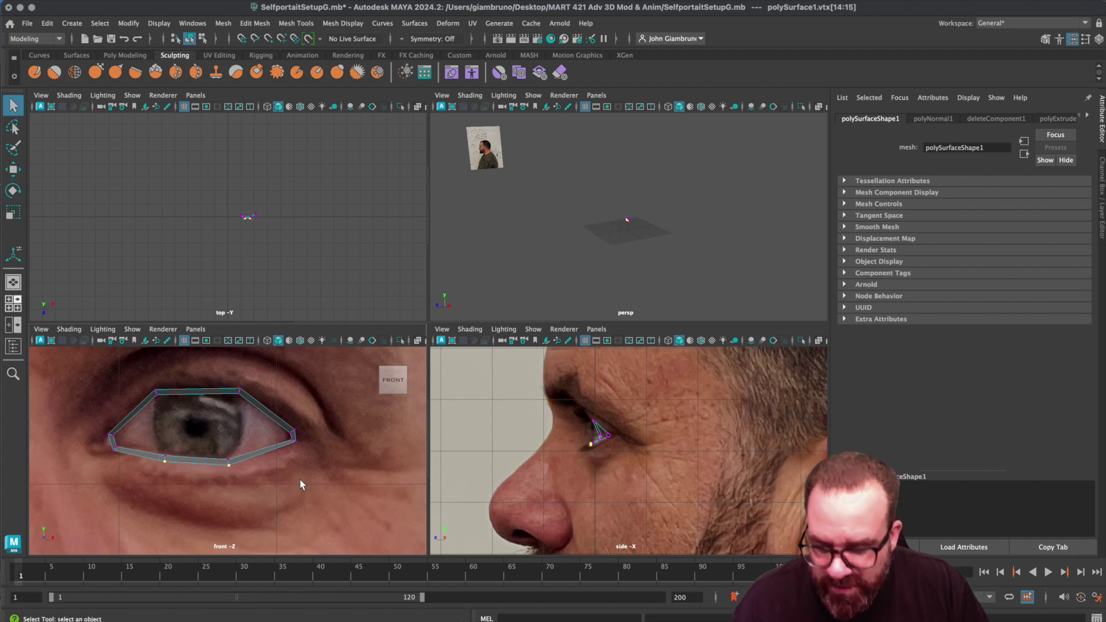
pyautogui.press('w')
pyautogui.click(529, 447)
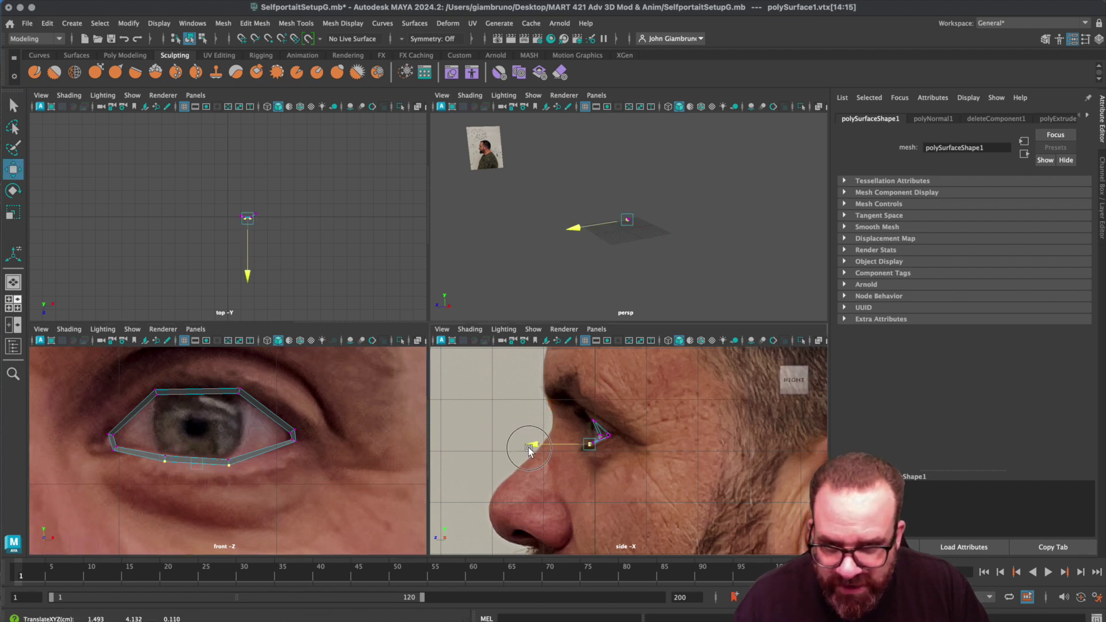
pyautogui.scroll(5, 603, 453)
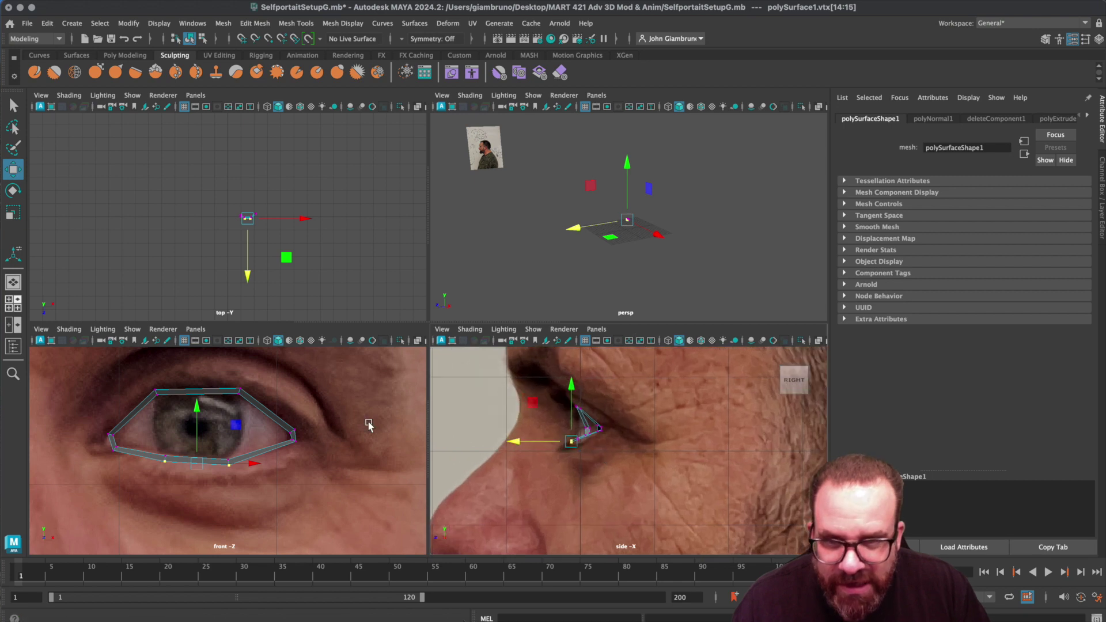
# - Select the two outer-edge vertices of the upper lid and move them slightly forward in the side view
pyautogui.scroll(1, 244, 375)
pyautogui.click(242, 382)
pyautogui.keyDown('shift'); pyautogui.click(149, 384); pyautogui.keyUp('shift')
pyautogui.moveTo(520, 410); pyautogui.dragTo(519, 410)
# - Select the eye ring's outer border edge loop and bring back the channel box
pyautogui.scroll(3, 230, 451)
pyautogui.moveTo(294, 396); pyautogui.dragTo(286, 372, button='right')
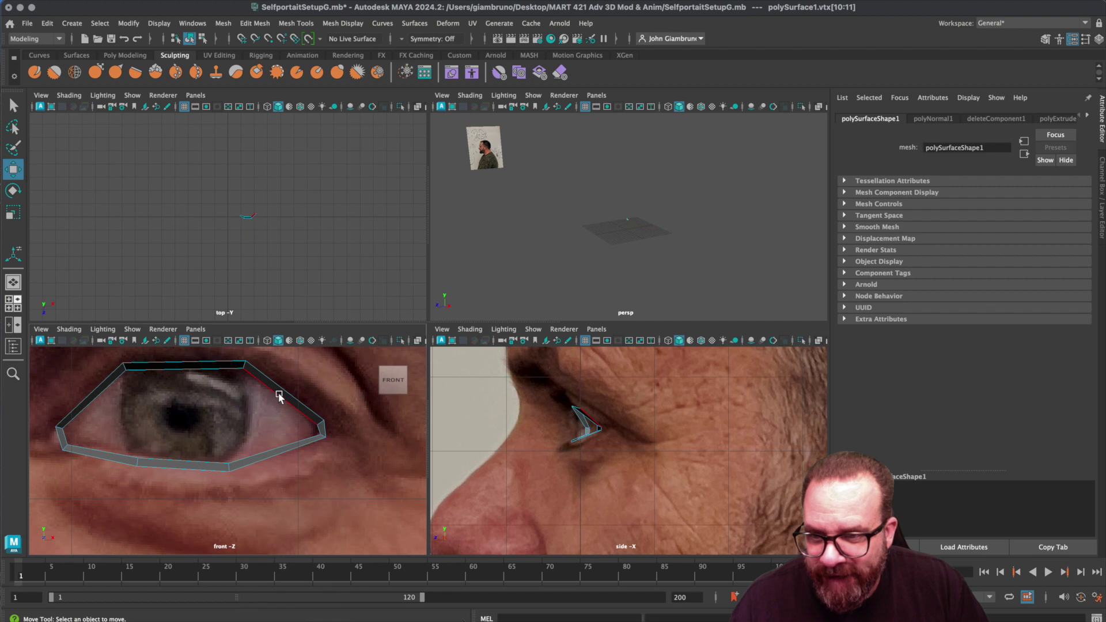
pyautogui.click(292, 392)
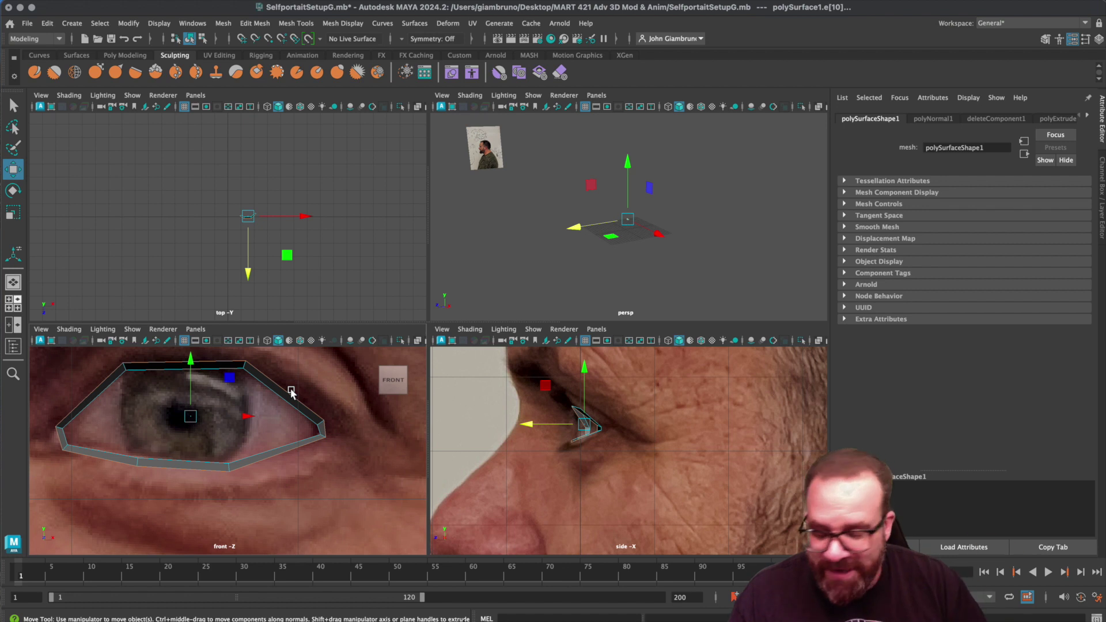
pyautogui.click(1073, 41)
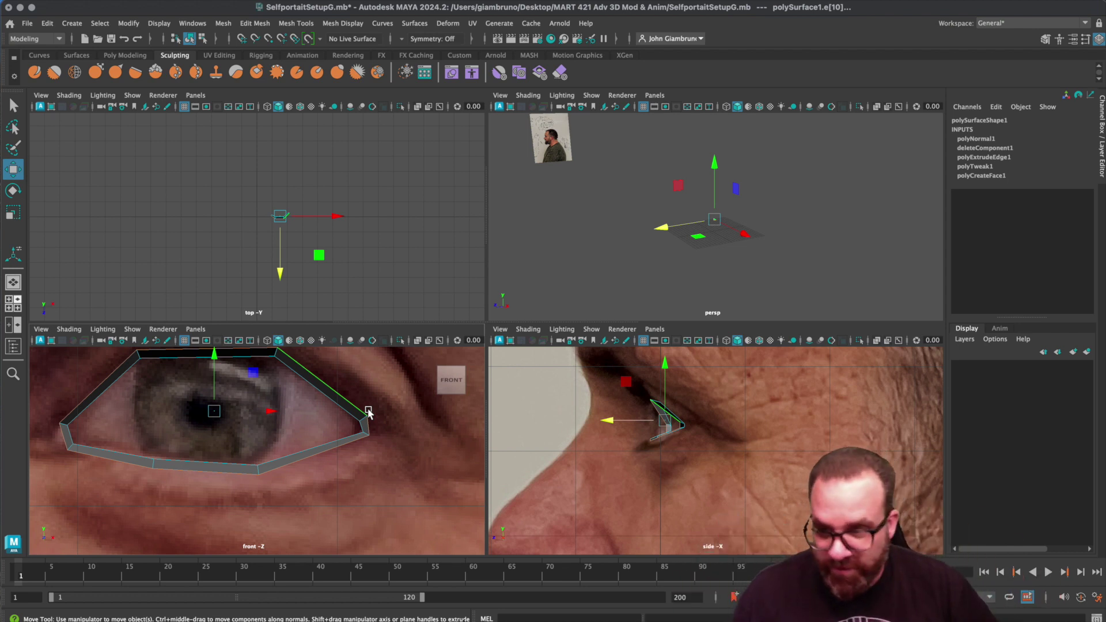
# - Extrude the selected border edges outward around the eye in the front view, with a local translate of about 0.258
pyautogui.scroll(-5, 363, 473)
pyautogui.scroll(2, 363, 474)
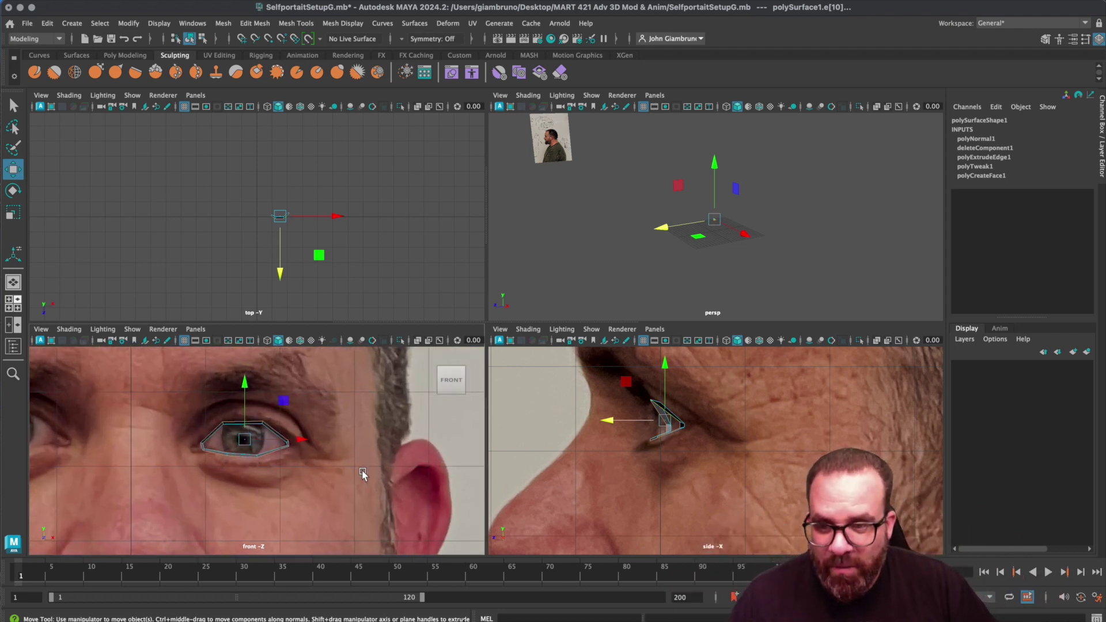
pyautogui.scroll(2, 363, 473)
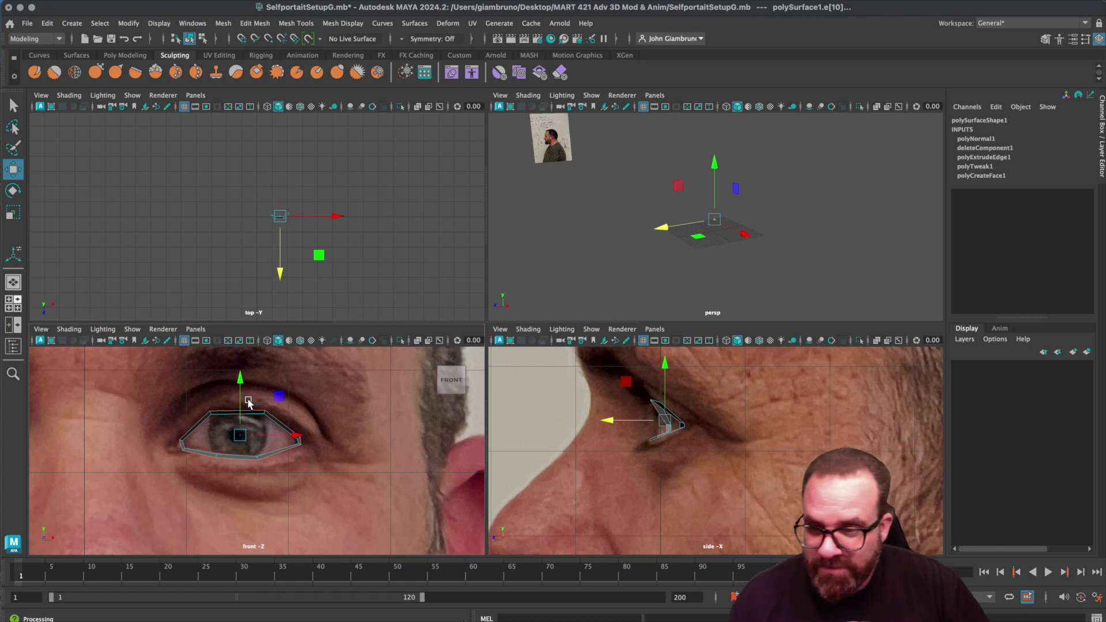
pyautogui.scroll(3, 248, 402)
pyautogui.press('space')
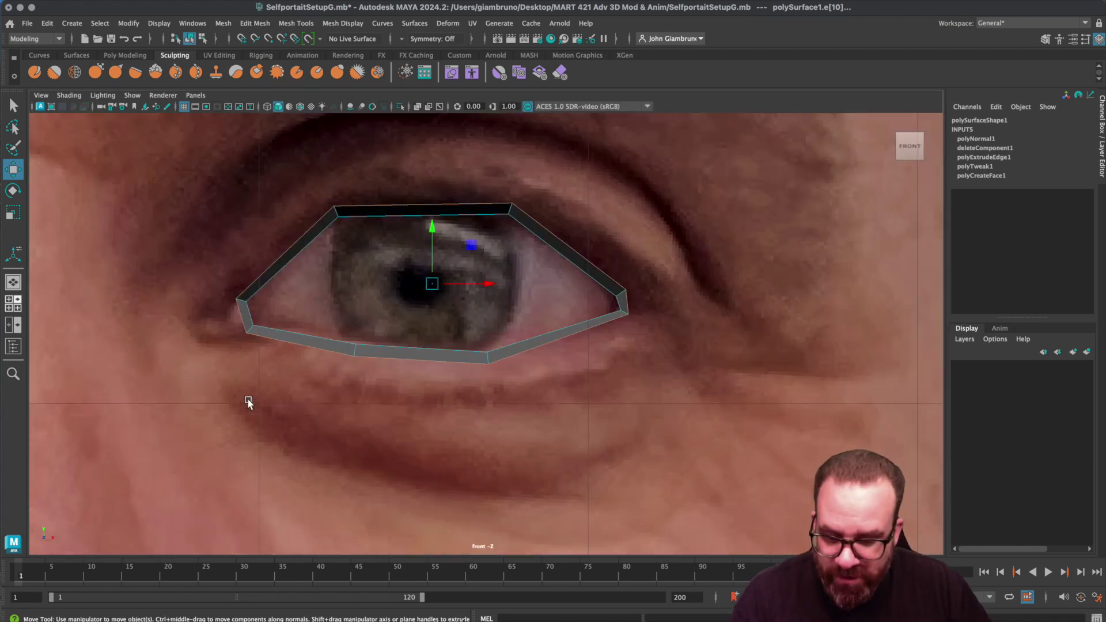
pyautogui.hotkey('ctrl', 'e')
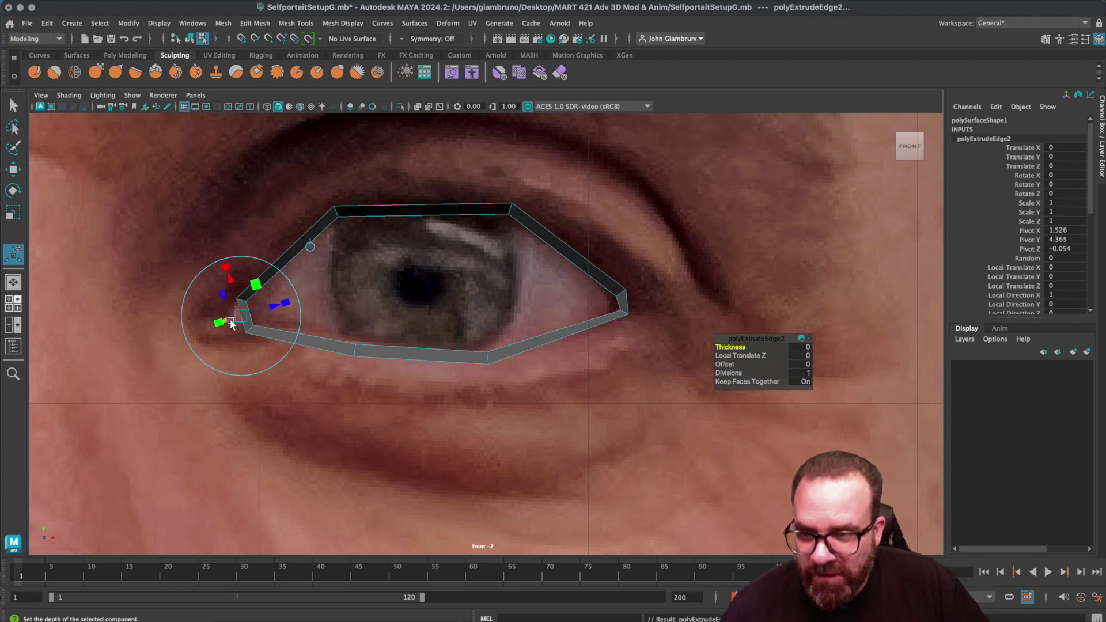
pyautogui.moveTo(231, 323); pyautogui.dragTo(201, 264)
pyautogui.moveTo(259, 307); pyautogui.dragTo(266, 306)
pyautogui.moveTo(196, 330)
pyautogui.mouseDown()
pyautogui.moveTo(182, 335)
pyautogui.moveTo(203, 329)
pyautogui.moveTo(189, 328)
pyautogui.mouseUp()
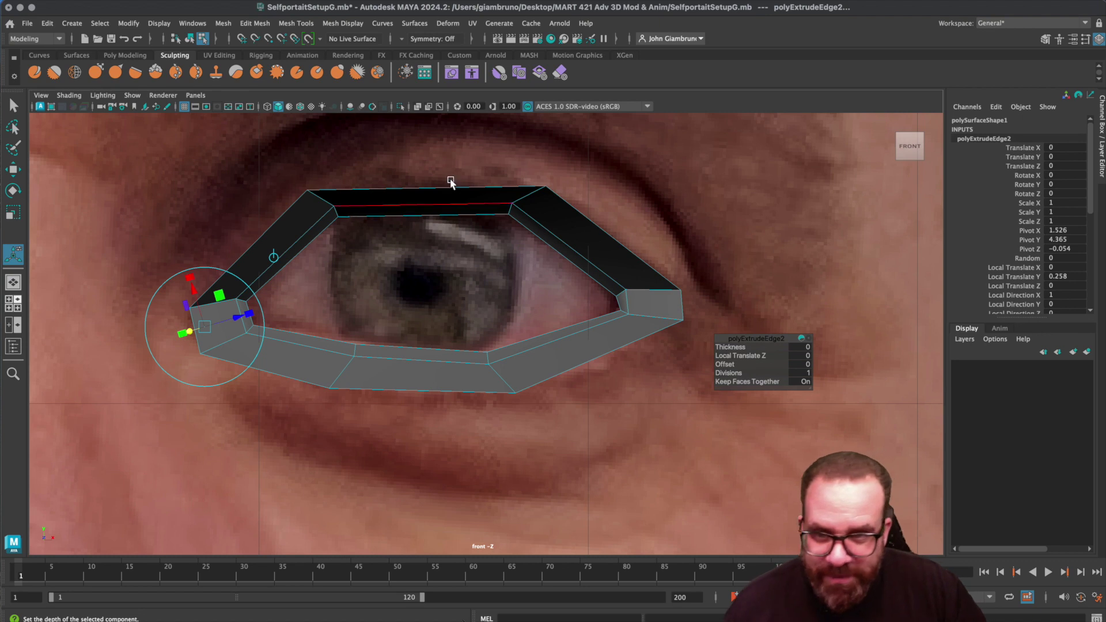
# - Raise the two upper vertices of the new outer ring toward the upper eyelid crease in the front view
pyautogui.moveTo(292, 219); pyautogui.dragTo(245, 217, button='right')
pyautogui.click(307, 190)
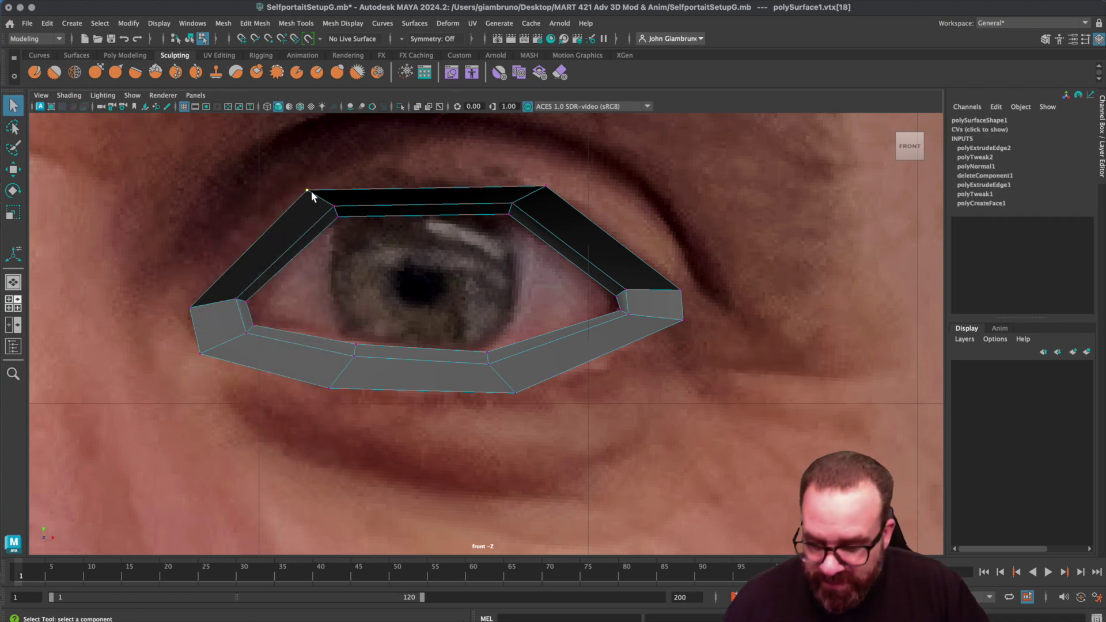
pyautogui.press('w')
pyautogui.moveTo(308, 134); pyautogui.dragTo(308, 113)
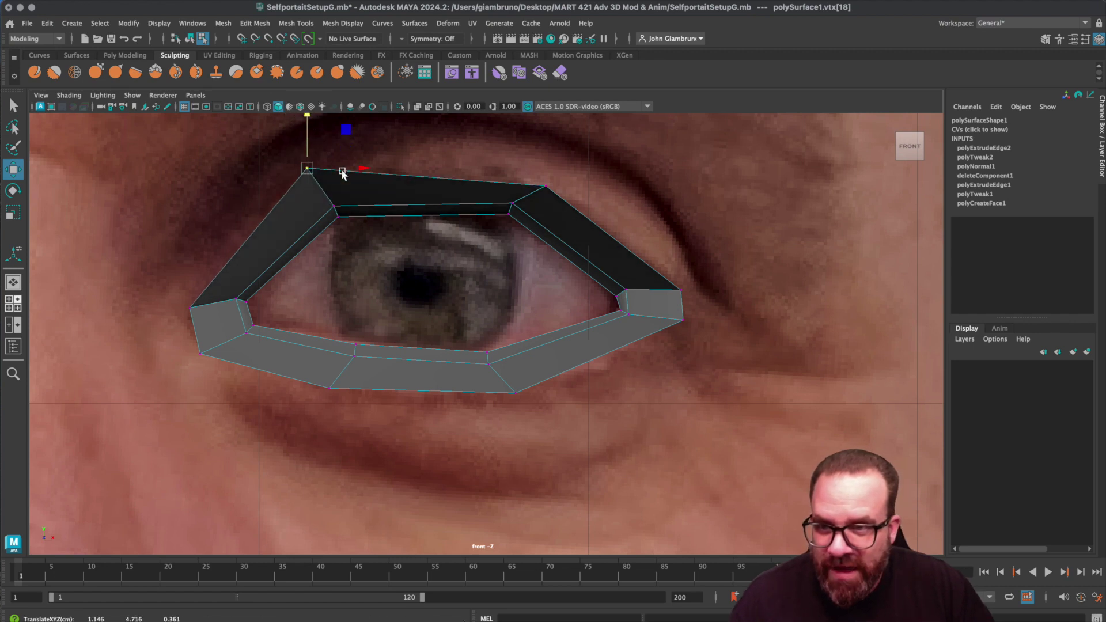
pyautogui.click(546, 188)
pyautogui.moveTo(547, 134); pyautogui.dragTo(543, 109)
# - Lower the new ring's outer-corner vertex pair slightly and pull its two bottom vertices down below the lower lid
pyautogui.moveTo(656, 265); pyautogui.dragTo(714, 337)
pyautogui.click(744, 307)
pyautogui.moveTo(661, 281); pyautogui.dragTo(695, 357)
pyautogui.moveTo(681, 252); pyautogui.dragTo(687, 259)
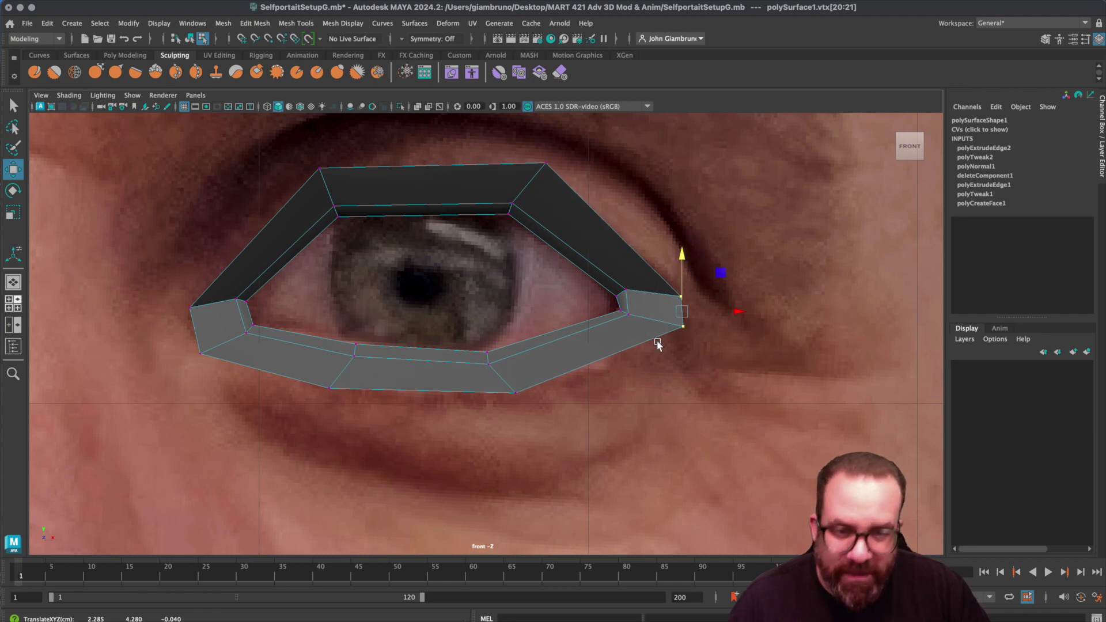
pyautogui.moveTo(504, 381); pyautogui.dragTo(518, 421)
pyautogui.moveTo(297, 362); pyautogui.dragTo(330, 408)
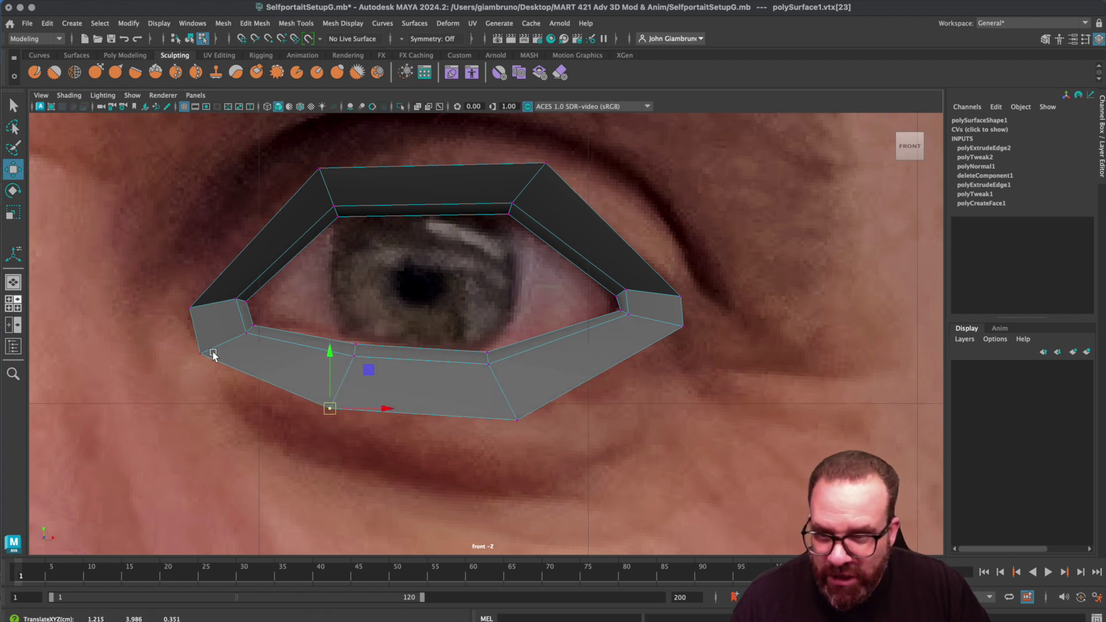
# - Pull the new ring's two inner-corner vertices in toward the eye and adjust the upper inner vertex to about X 1.193, Y 4.695
pyautogui.moveTo(215, 369)
pyautogui.mouseDown()
pyautogui.moveTo(199, 348)
pyautogui.moveTo(223, 349)
pyautogui.mouseUp()
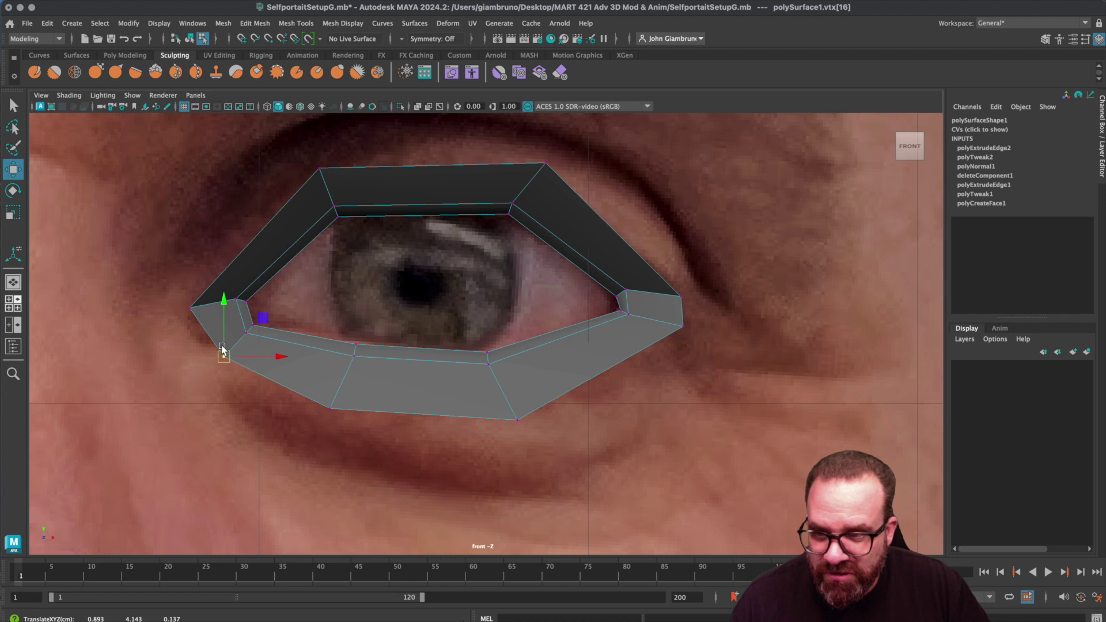
pyautogui.click(191, 308)
pyautogui.moveTo(192, 309); pyautogui.dragTo(210, 294)
pyautogui.click(323, 169)
pyautogui.moveTo(321, 168); pyautogui.dragTo(324, 175)
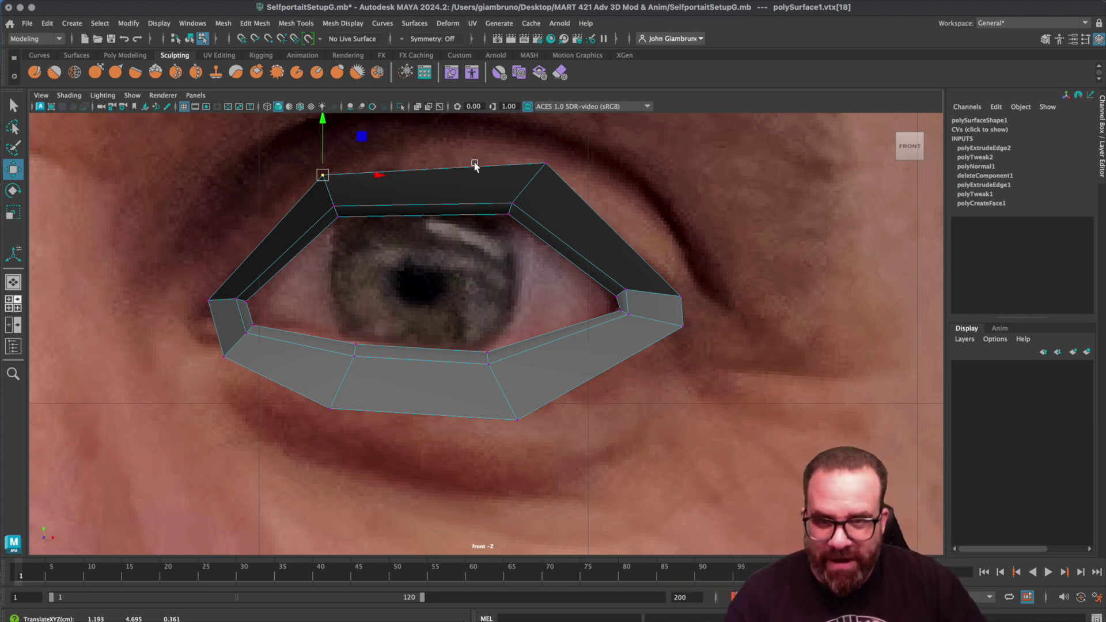
# - Select the new ring's two inner-corner vertices and move them back in the side view to a Z position of about 0.099
pyautogui.press('space')
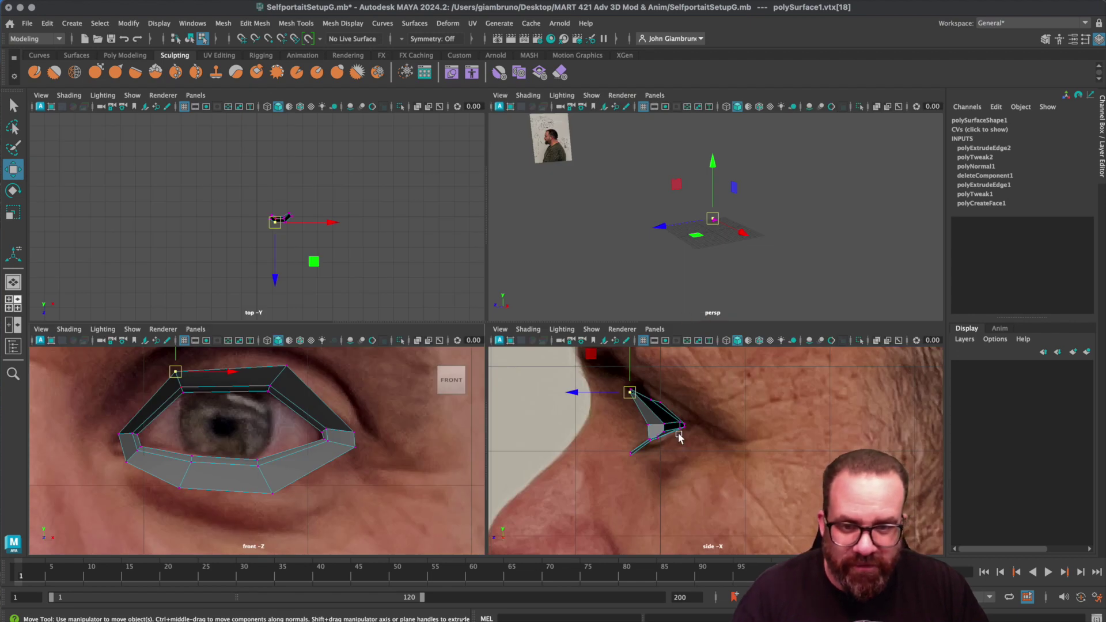
pyautogui.scroll(4, 699, 435)
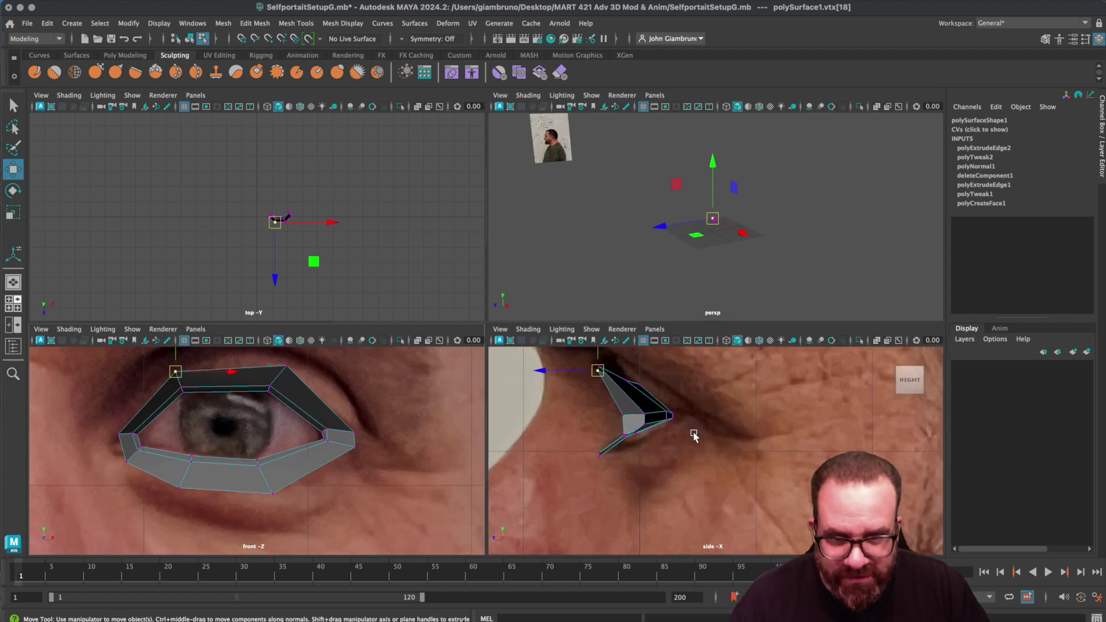
pyautogui.moveTo(675, 403); pyautogui.dragTo(612, 359)
pyautogui.click(610, 368)
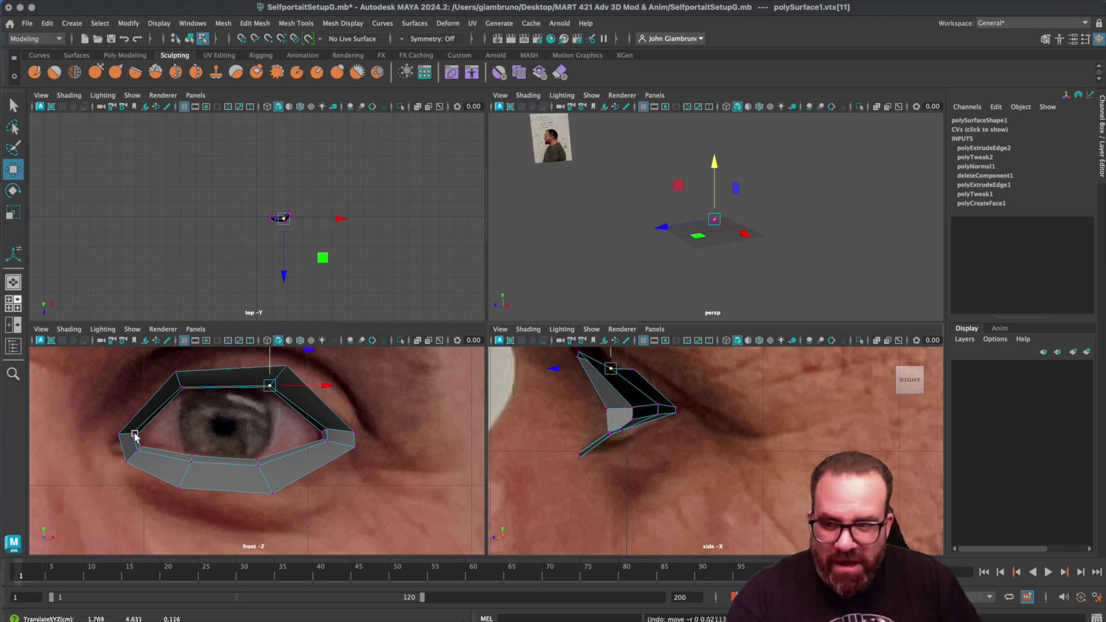
pyautogui.moveTo(106, 431); pyautogui.dragTo(147, 487)
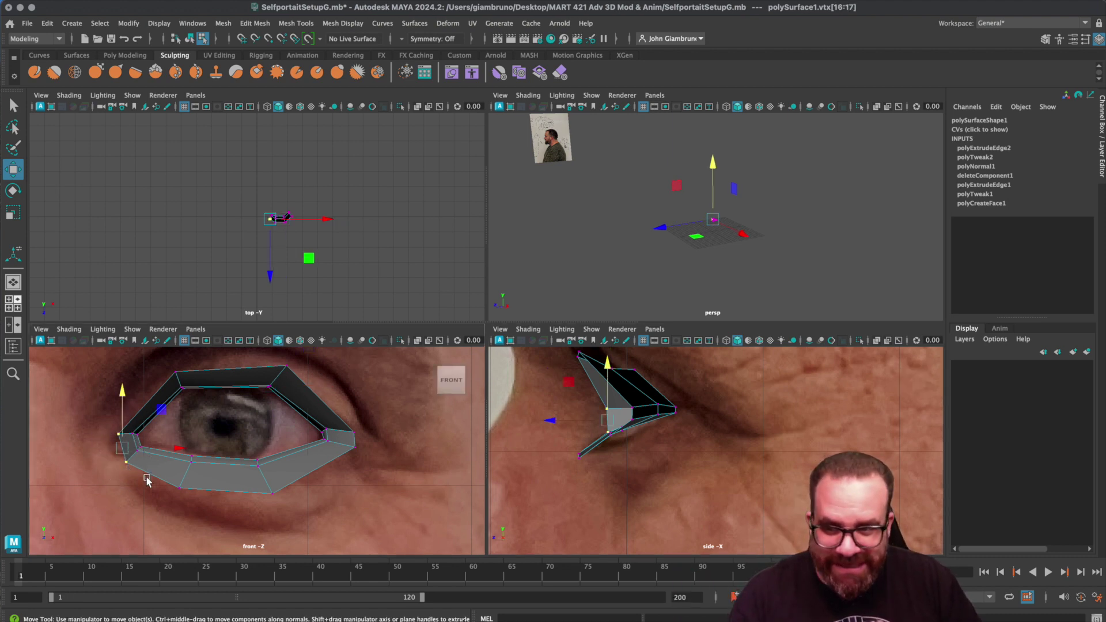
pyautogui.moveTo(545, 424)
pyautogui.mouseDown()
pyautogui.moveTo(567, 423)
pyautogui.moveTo(542, 423)
pyautogui.moveTo(552, 422)
pyautogui.mouseUp()
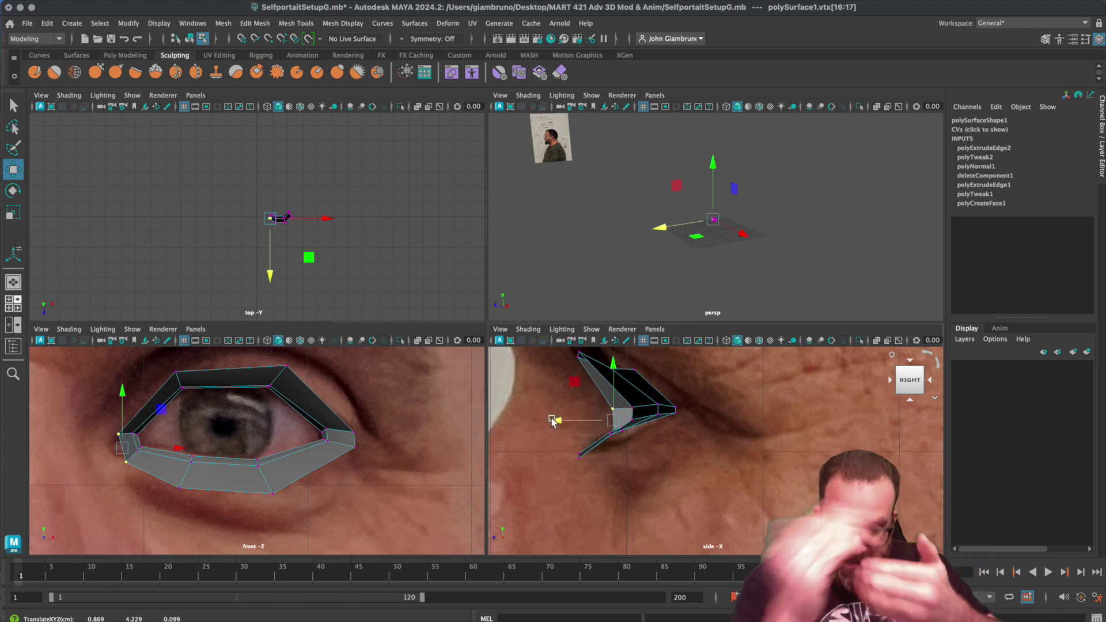
# - Nudge the ring's lower inner-corner vertex up, and move the inner bottom vertex back and down to about X 1.215, Y 3.926, Z 0.174
pyautogui.click(124, 464)
pyautogui.moveTo(128, 409); pyautogui.dragTo(129, 402)
pyautogui.moveTo(183, 460); pyautogui.dragTo(177, 461)
pyautogui.click(172, 488)
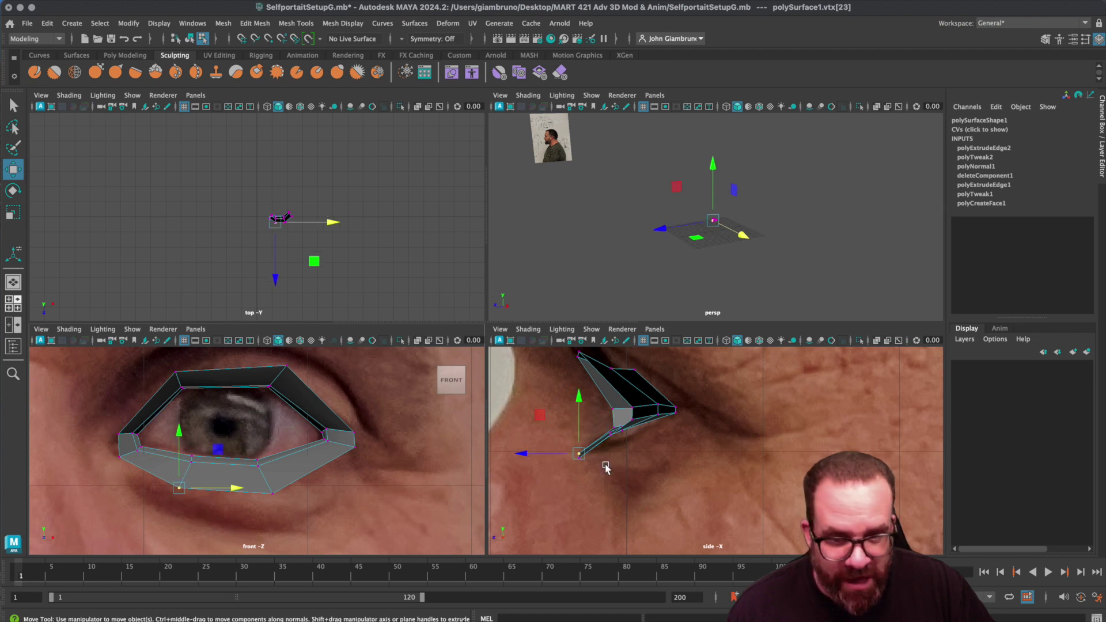
pyautogui.moveTo(523, 454); pyautogui.dragTo(547, 454)
pyautogui.moveTo(603, 399); pyautogui.dragTo(602, 406)
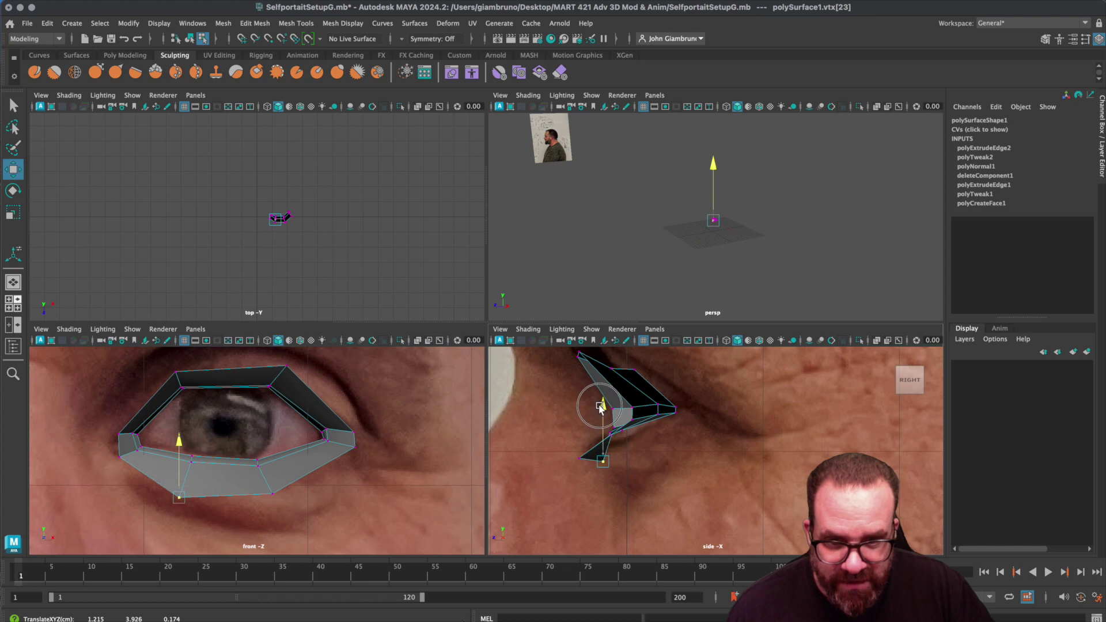
# - Move the ring's outer bottom vertex down and back in the side view to about Y 3.895, Z 0.031
pyautogui.click(273, 496)
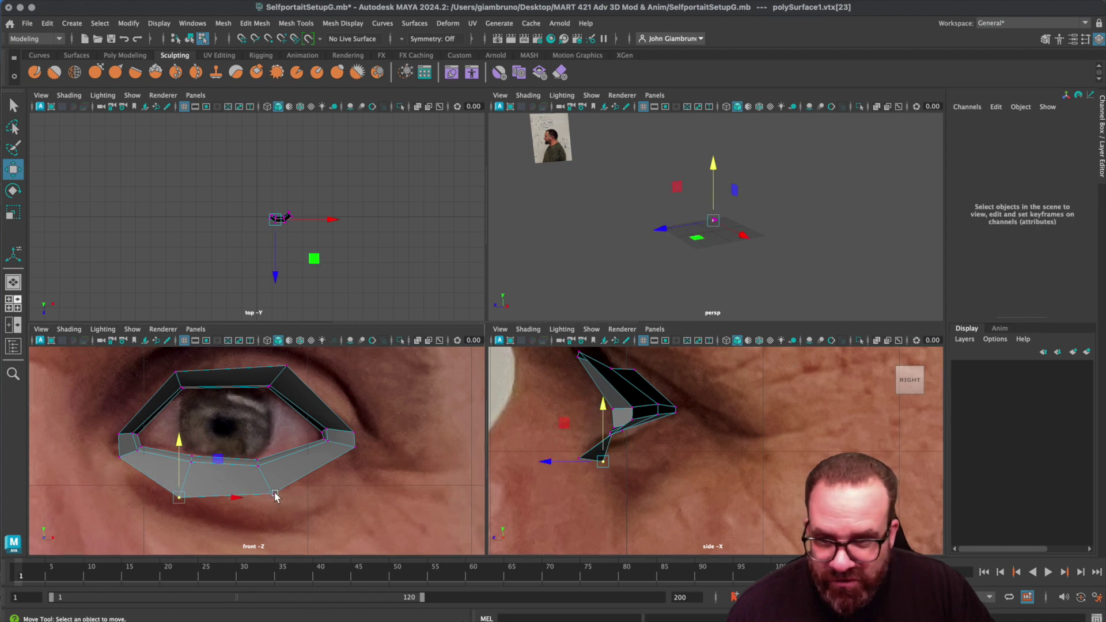
pyautogui.moveTo(247, 483); pyautogui.dragTo(294, 508)
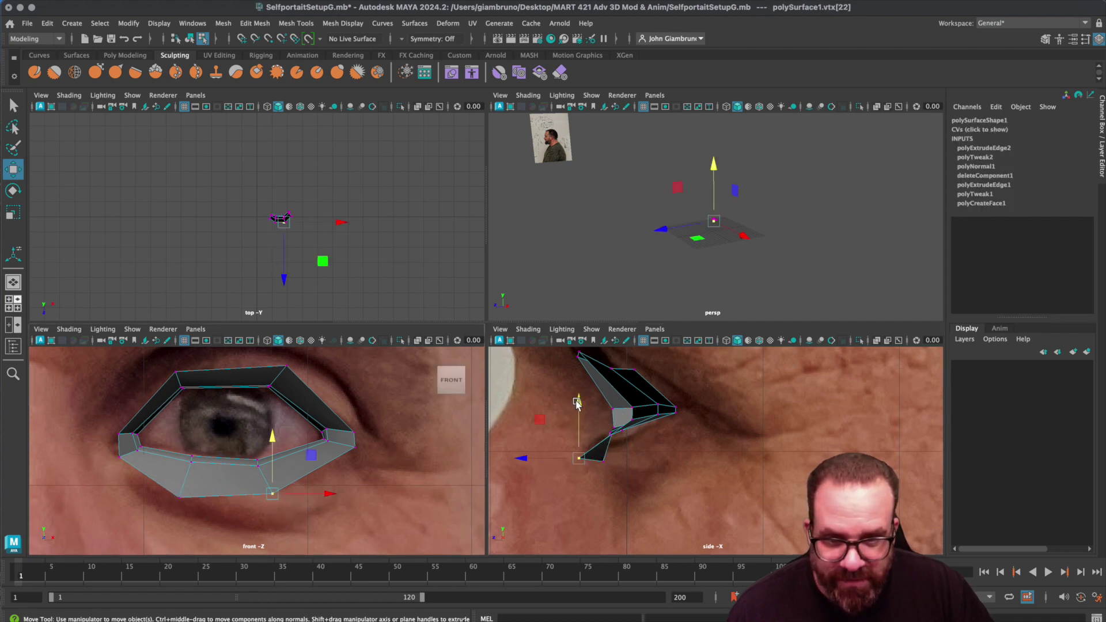
pyautogui.moveTo(578, 402); pyautogui.dragTo(579, 410)
pyautogui.moveTo(522, 465); pyautogui.dragTo(563, 468)
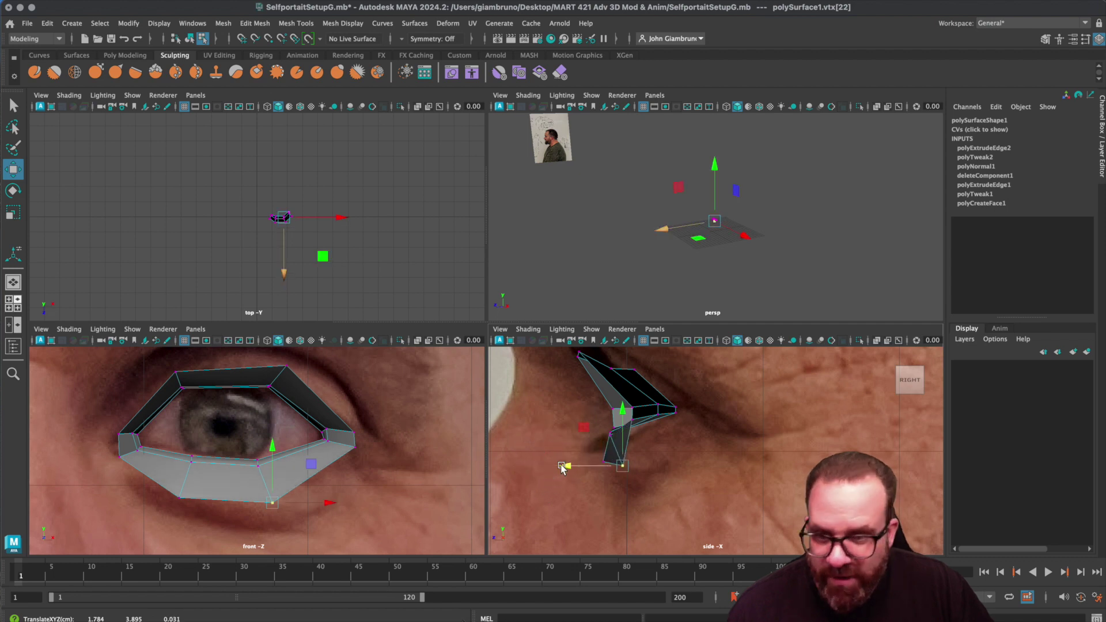
# - Lower the ring's bottom outer-corner vertex to about Y 4.133 and move the outer-corner vertices back in the side view
pyautogui.click(352, 449)
pyautogui.moveTo(633, 367); pyautogui.dragTo(634, 381)
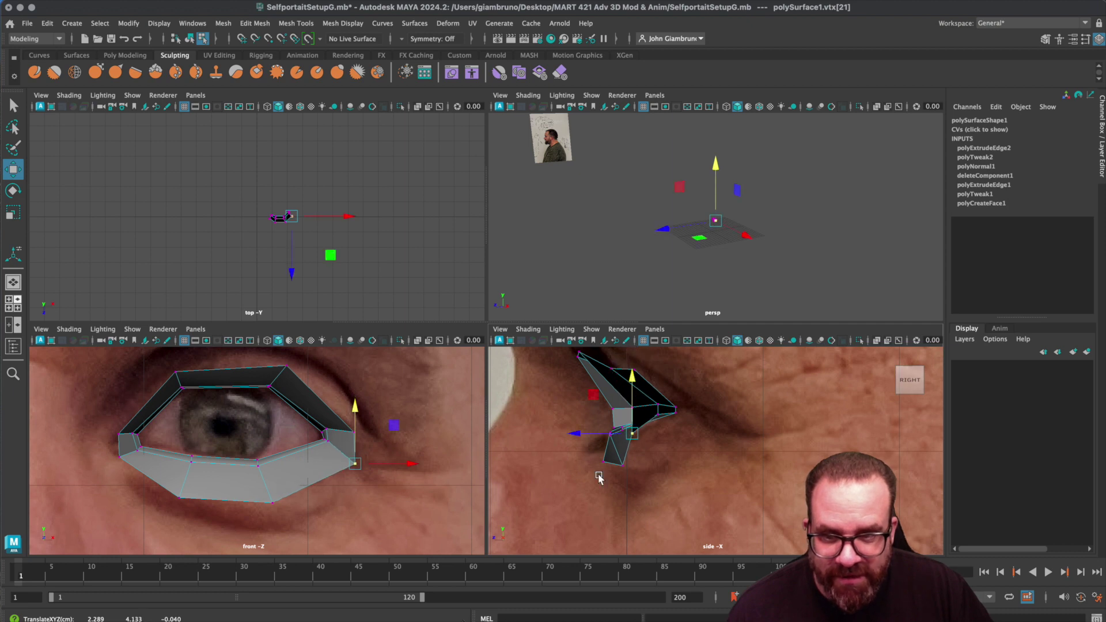
pyautogui.moveTo(594, 432); pyautogui.dragTo(626, 410)
pyautogui.click(633, 408)
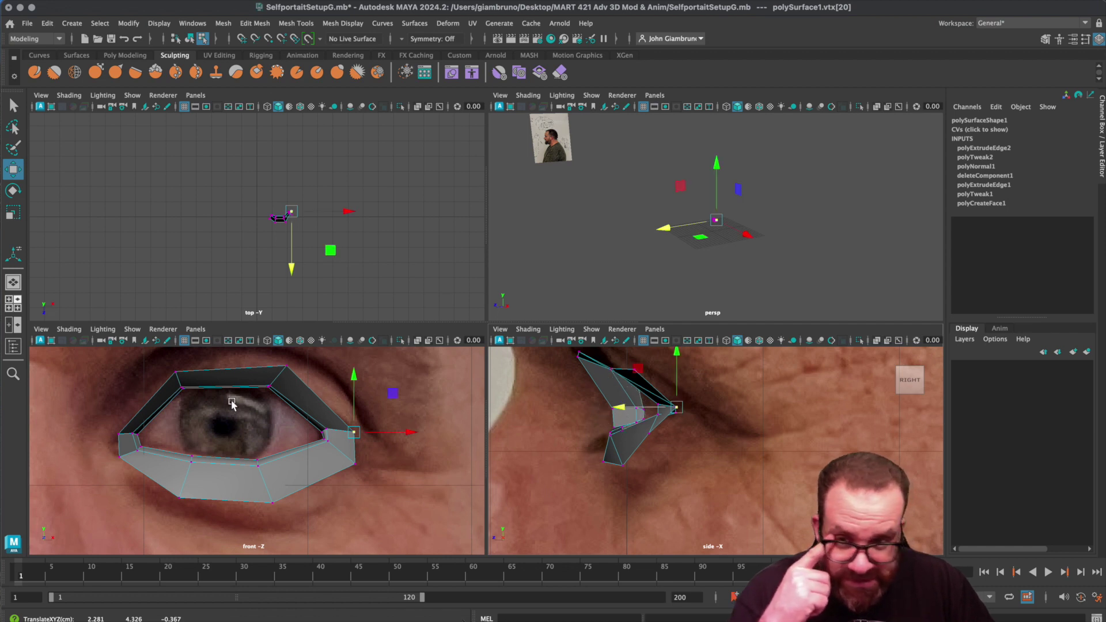
# - Move the ring's two upper-lid vertices back in the side view, placing the inner one at about Z 0.205
pyautogui.click(292, 369)
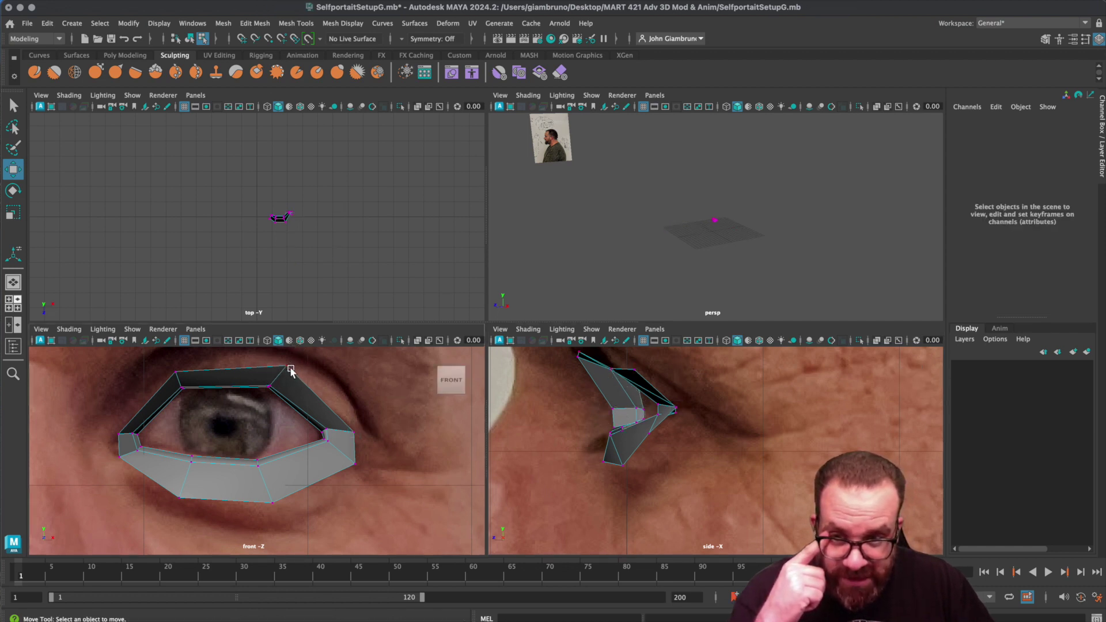
pyautogui.moveTo(316, 378); pyautogui.dragTo(317, 379)
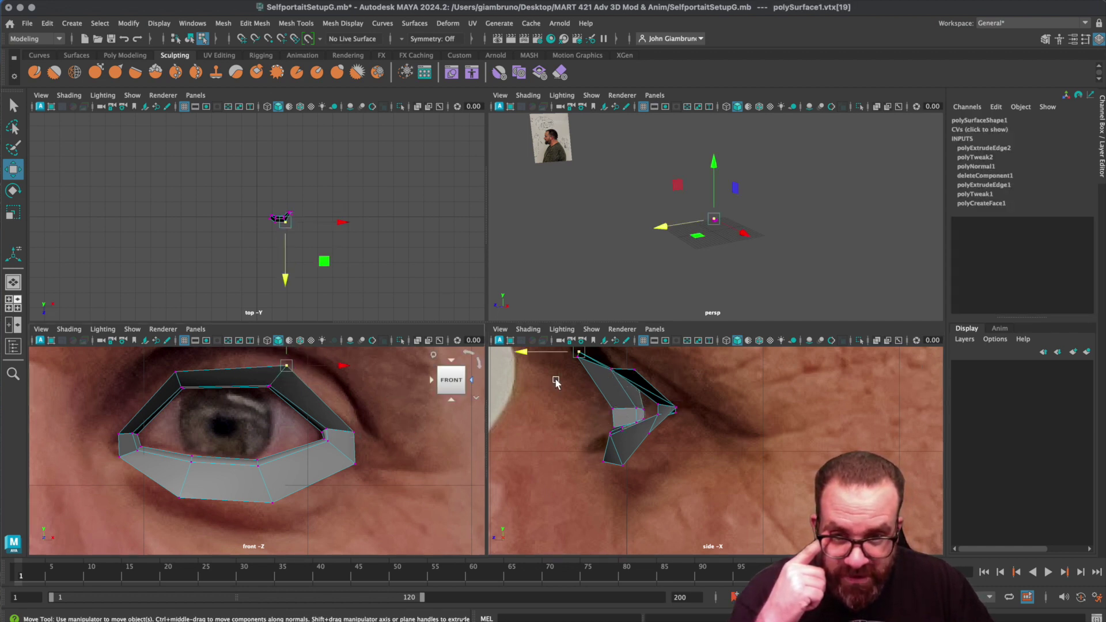
pyautogui.moveTo(522, 358); pyautogui.dragTo(559, 358)
pyautogui.click(578, 360)
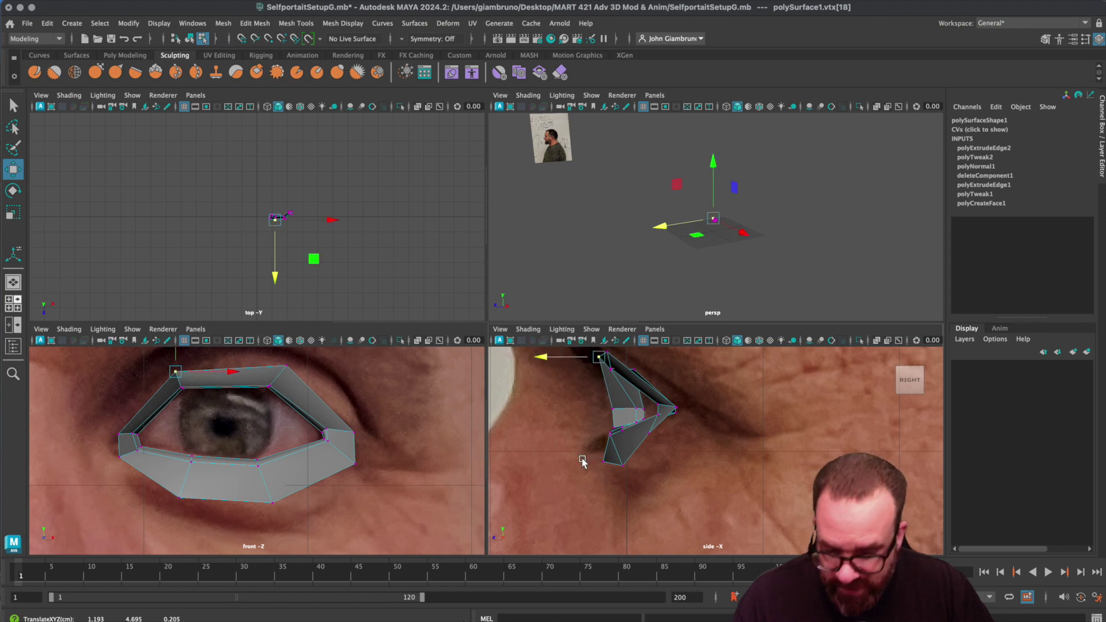
# - Inspect the eye ring from several angles in the perspective view and preview it smoothed, then restore the unsmoothed display
pyautogui.scroll(3, 691, 260)
pyautogui.scroll(8, 692, 261)
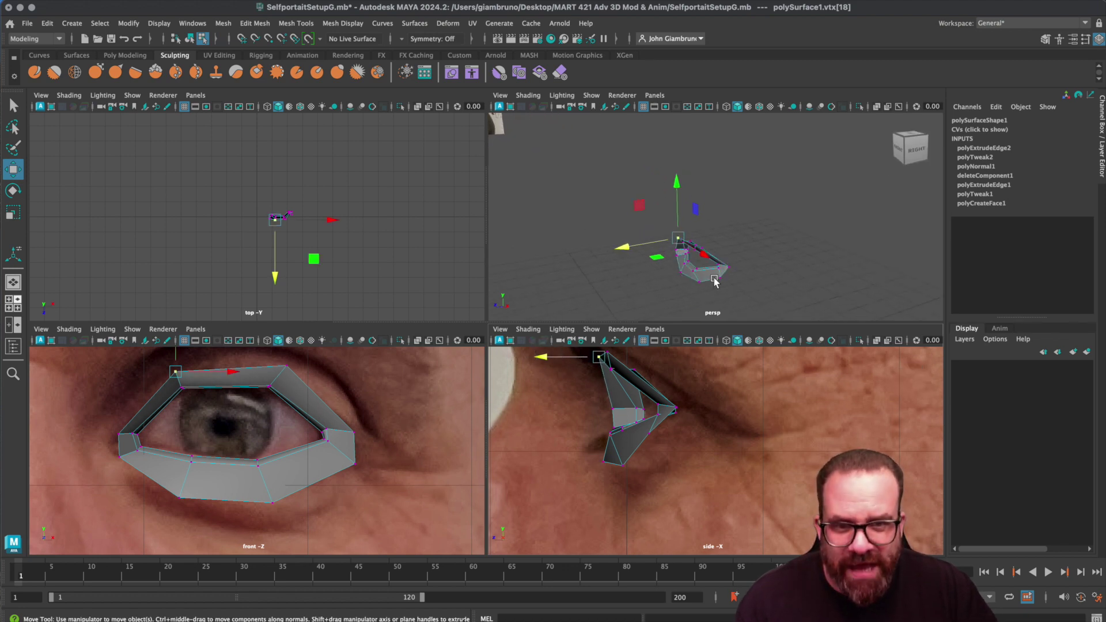
pyautogui.keyDown('alt'); pyautogui.moveTo(785, 254); pyautogui.dragTo(718, 236); pyautogui.keyUp('alt')
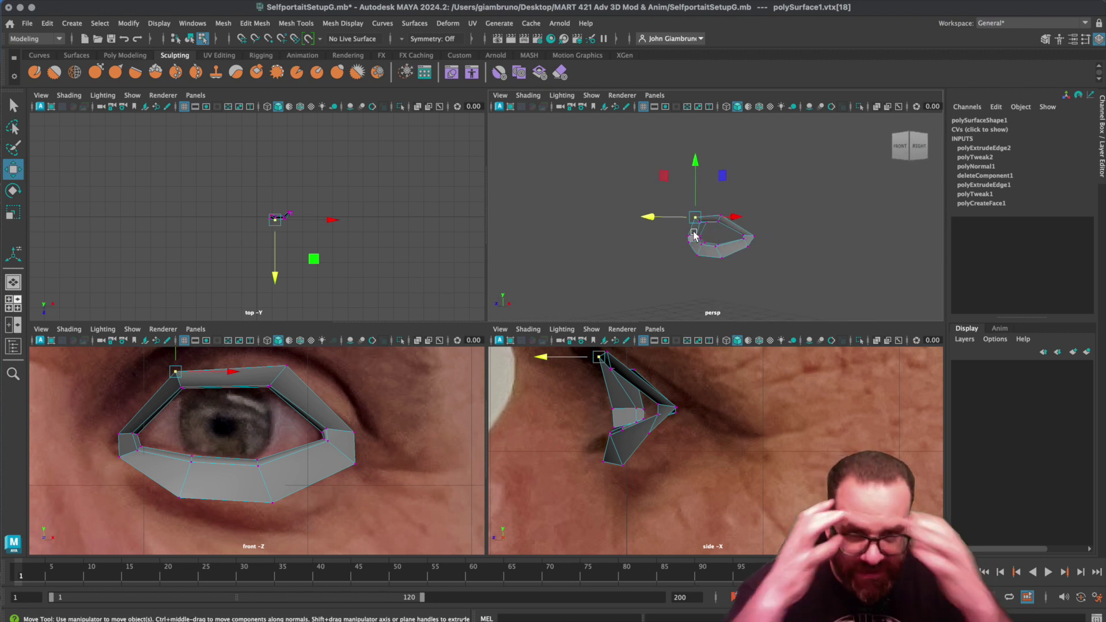
pyautogui.press('3')
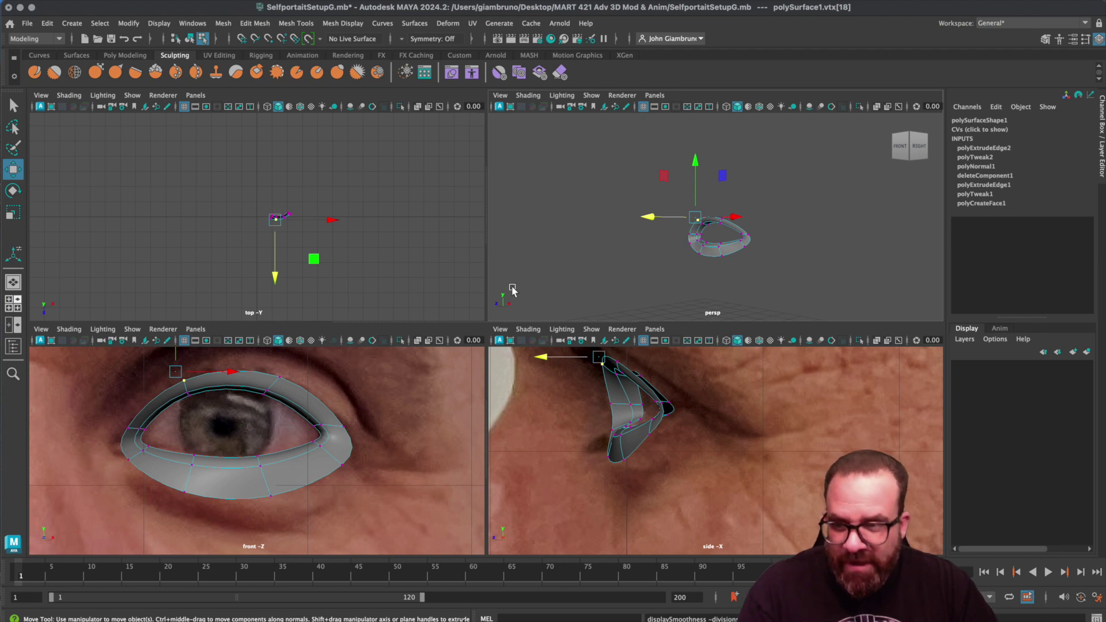
pyautogui.scroll(2, 340, 405)
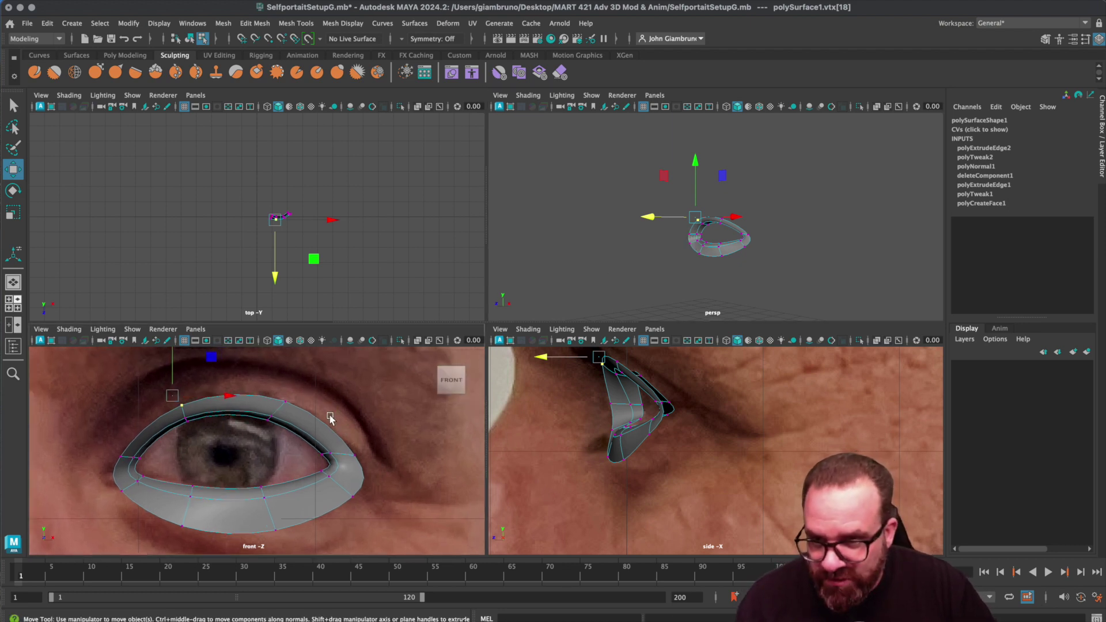
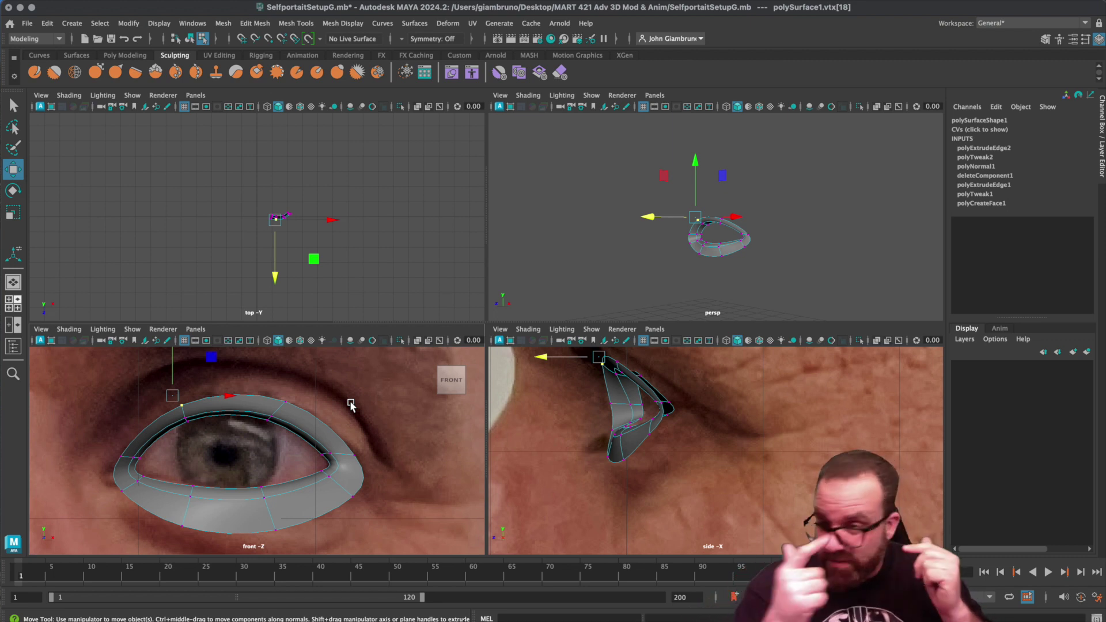
pyautogui.press('1')
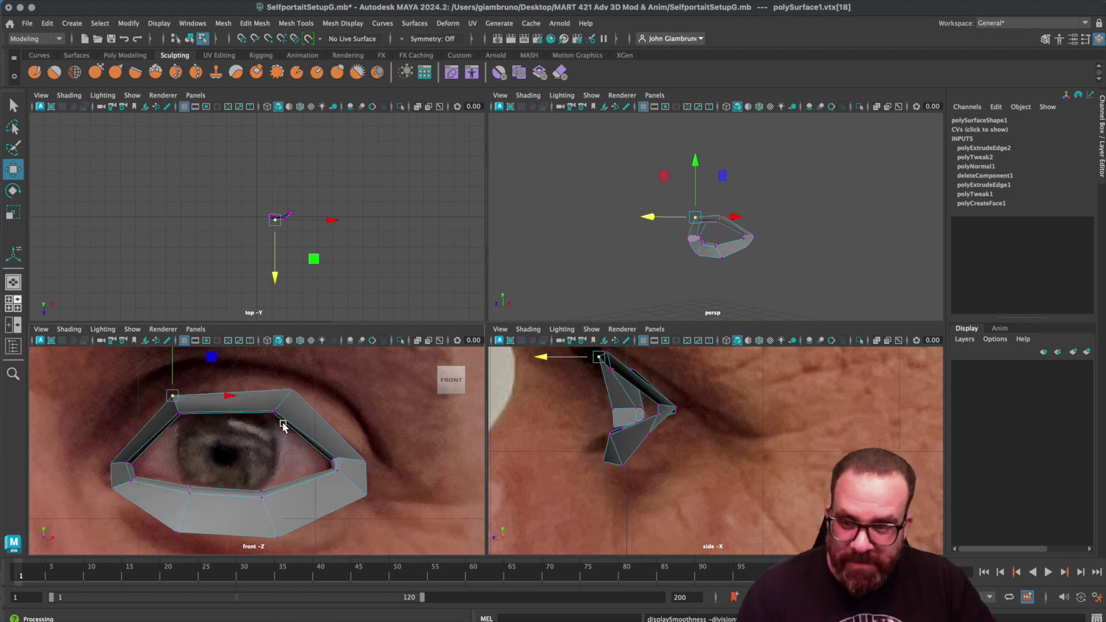
# - Extrude the eye mesh's outer border edge loop and scale the new ring uniformly to 1.2 about its center
pyautogui.rightClick(252, 399)
pyautogui.moveTo(252, 399); pyautogui.dragTo(252, 370, button='right')
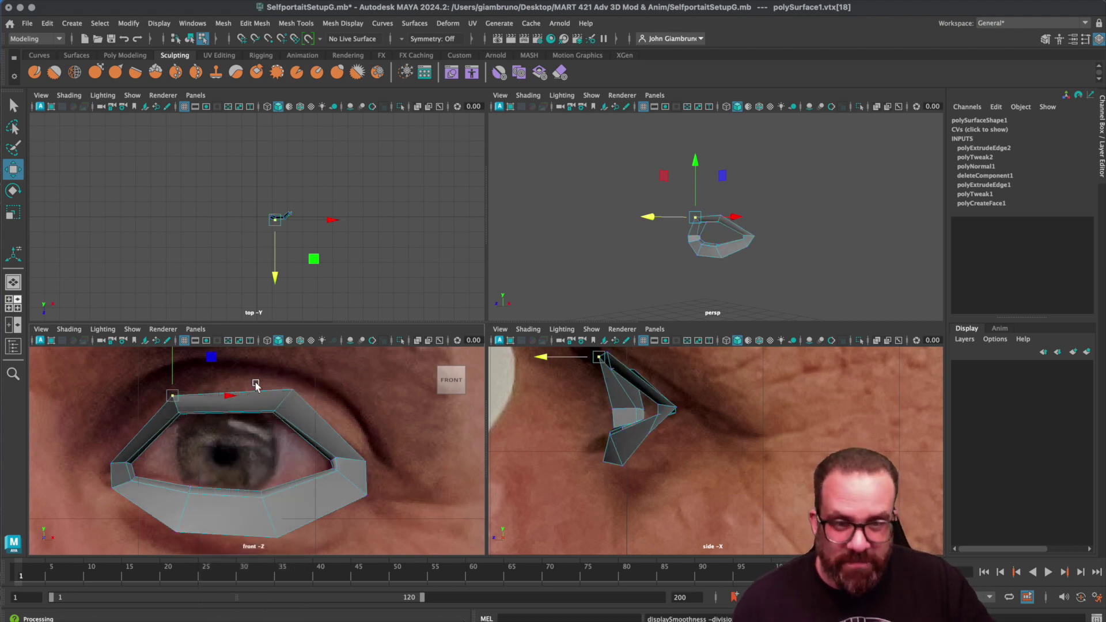
pyautogui.doubleClick(257, 395)
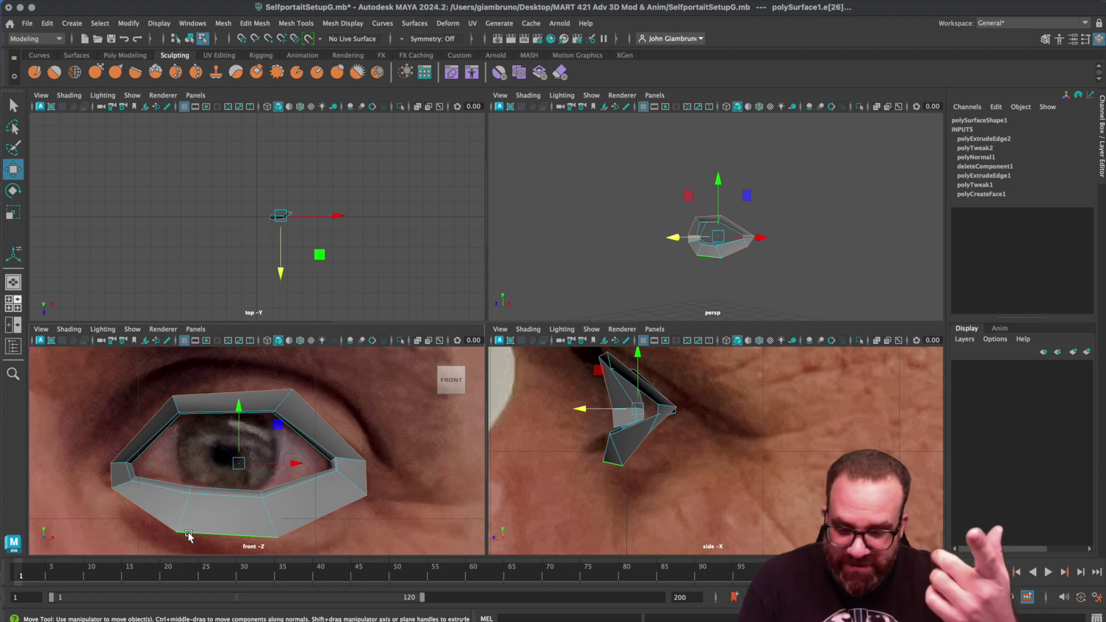
pyautogui.hotkey('ctrl', 'e')
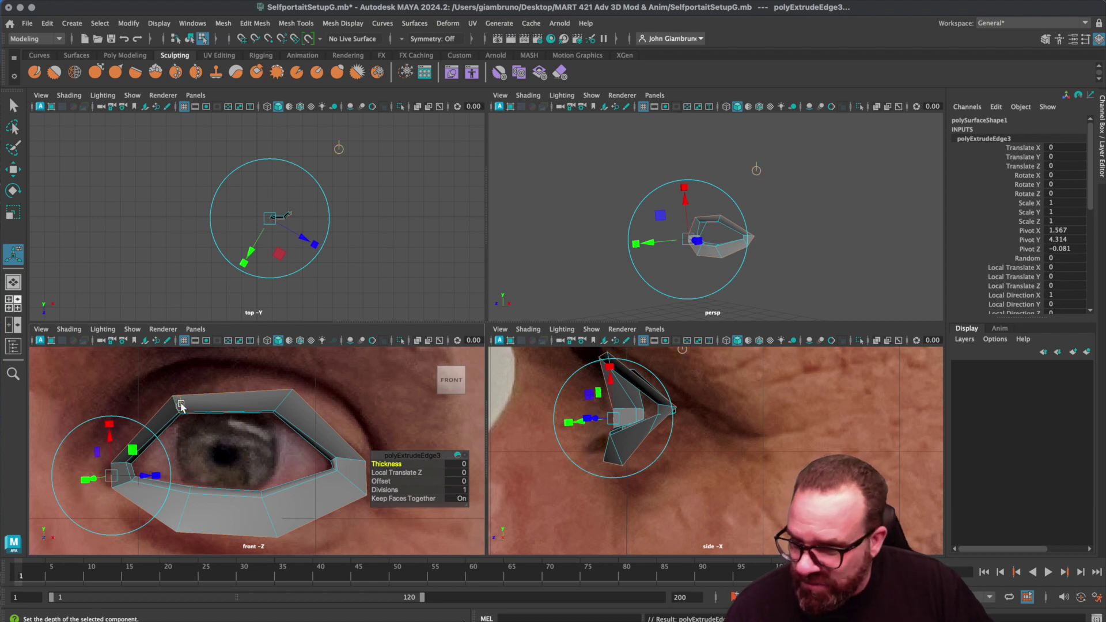
pyautogui.click(181, 405)
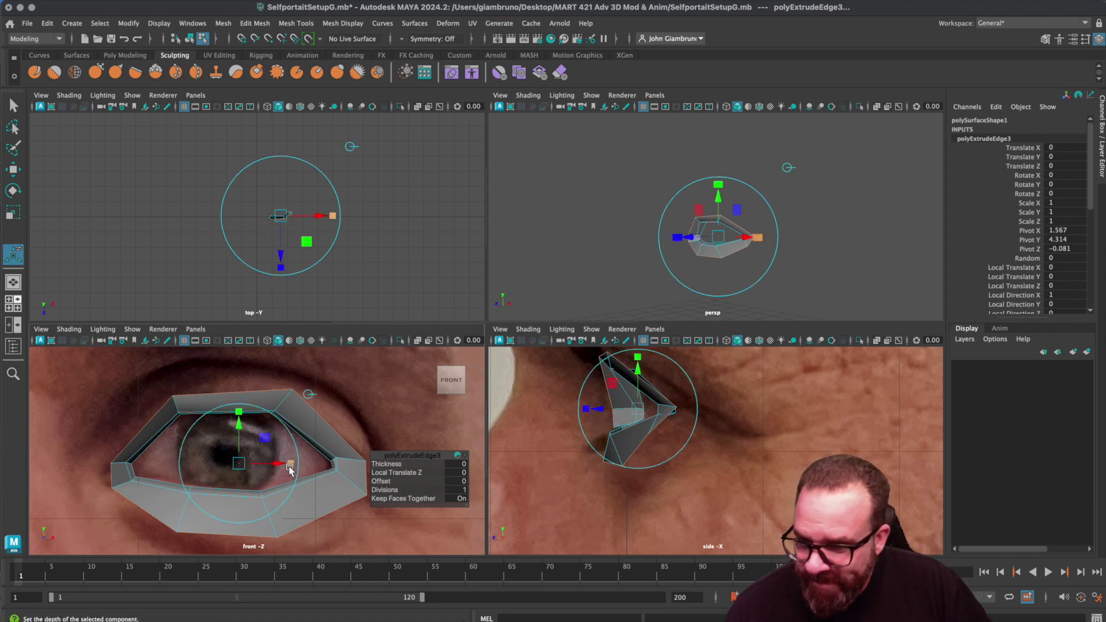
pyautogui.moveTo(239, 464); pyautogui.dragTo(242, 466)
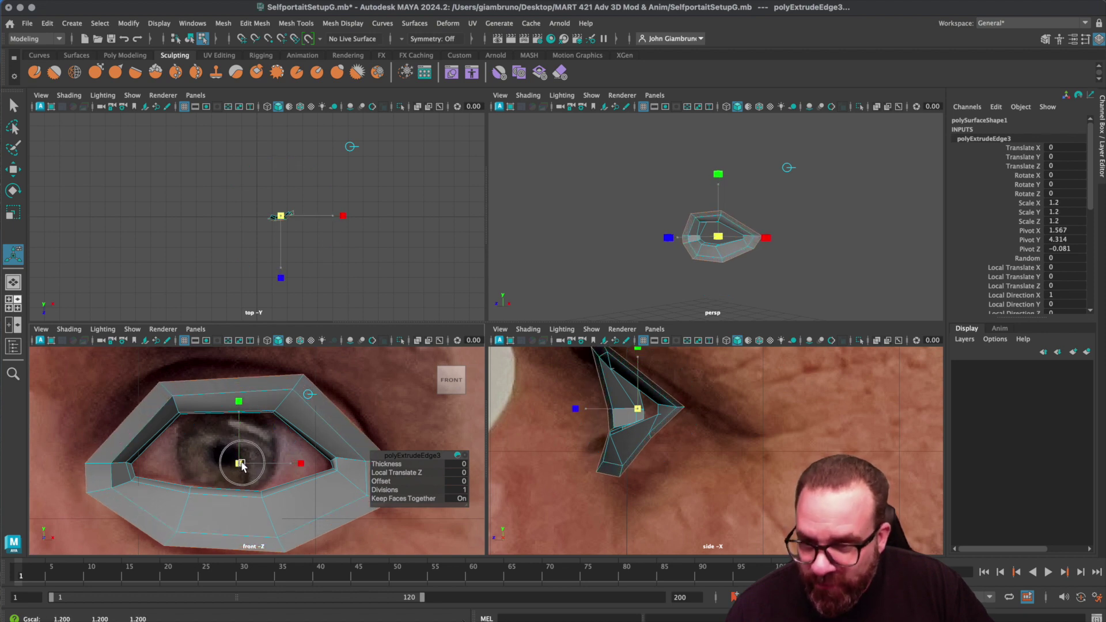
pyautogui.moveTo(242, 467); pyautogui.dragTo(242, 467)
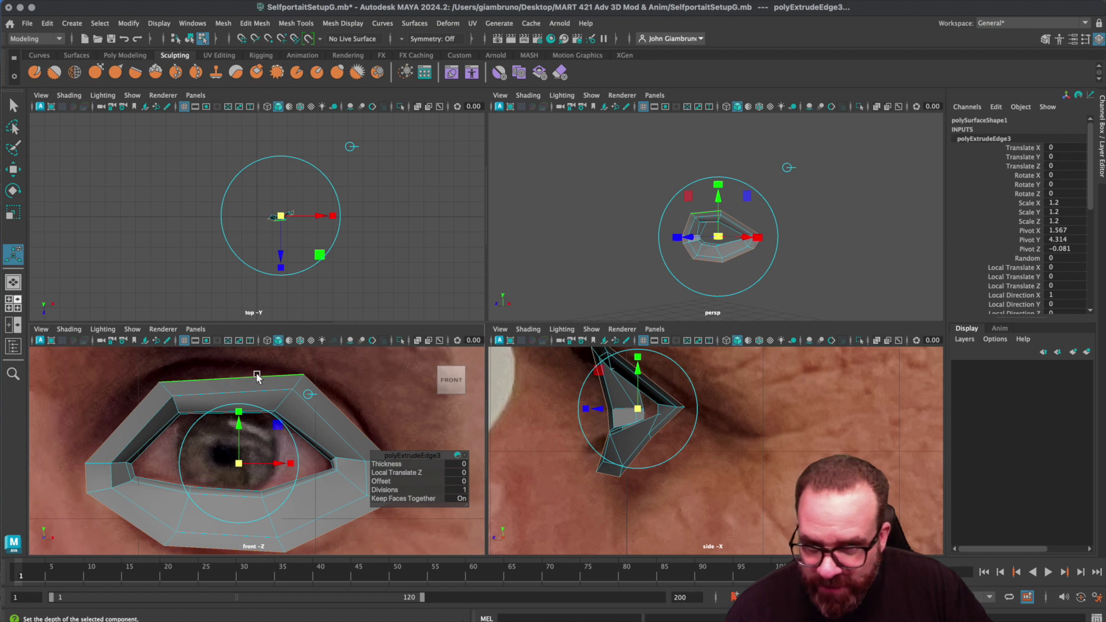
# - Raise the newest ring's two upper vertices and pull them slightly inward along the upper-lid crease in the front view
pyautogui.moveTo(263, 382); pyautogui.dragTo(207, 382, button='right')
pyautogui.press('q')
pyautogui.click(160, 384)
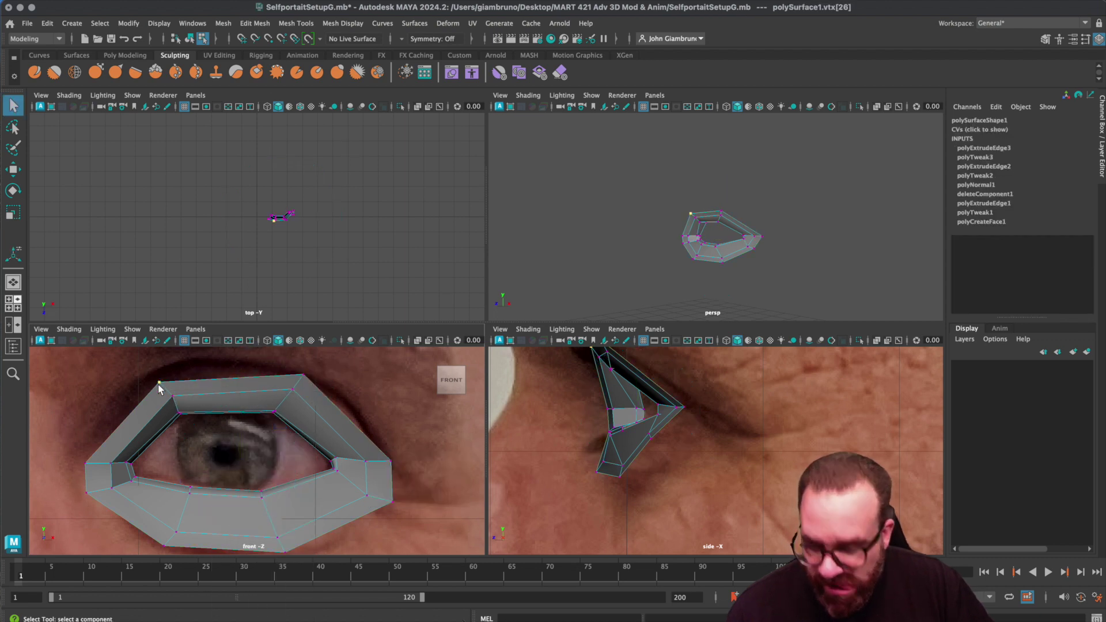
pyautogui.press('w')
pyautogui.moveTo(160, 384); pyautogui.dragTo(165, 372)
pyautogui.click(304, 375)
pyautogui.moveTo(304, 375); pyautogui.dragTo(299, 371)
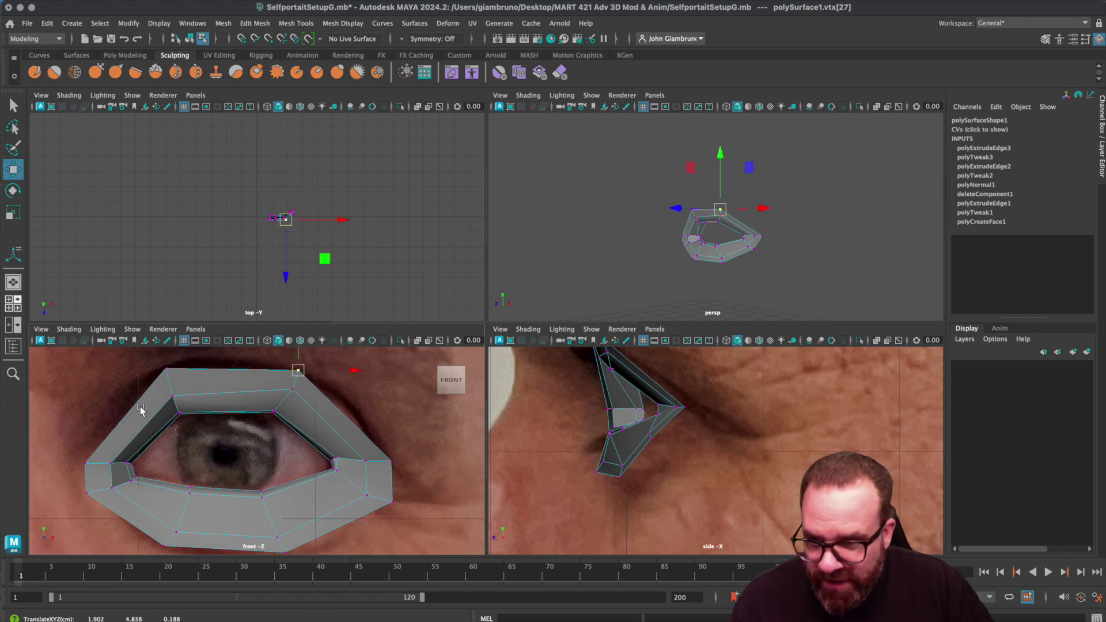
# - Spread the newest ring's inner-corner vertices vertically, moving the upper one up and the lower one down to about Y 4.124
pyautogui.click(85, 463)
pyautogui.moveTo(86, 463); pyautogui.dragTo(90, 449)
pyautogui.click(87, 492)
pyautogui.moveTo(87, 493); pyautogui.dragTo(90, 501)
# - Maximize the front view and adjust the newest ring's two bottom vertices against the lower lid, using wireframe display
pyautogui.press('space')
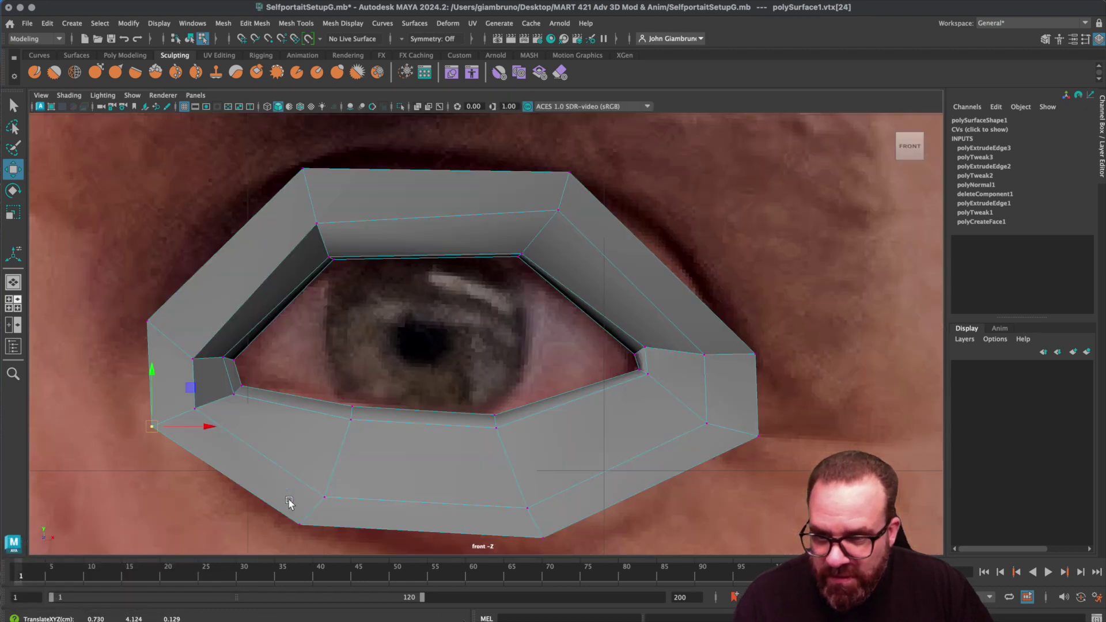
pyautogui.click(302, 528)
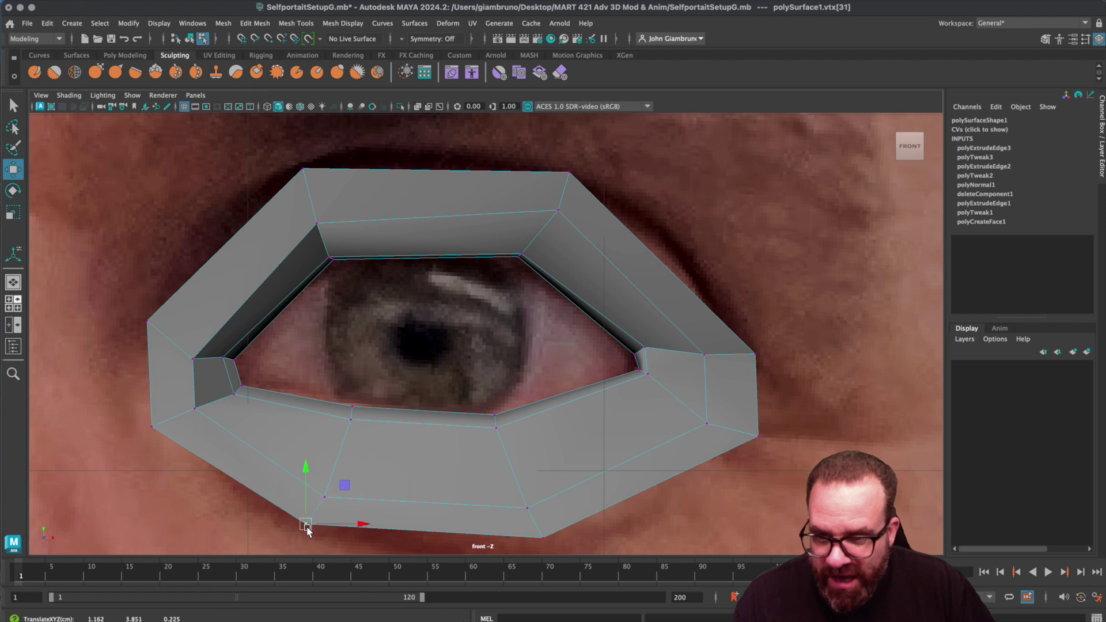
pyautogui.moveTo(302, 528); pyautogui.dragTo(306, 524)
pyautogui.click(541, 537)
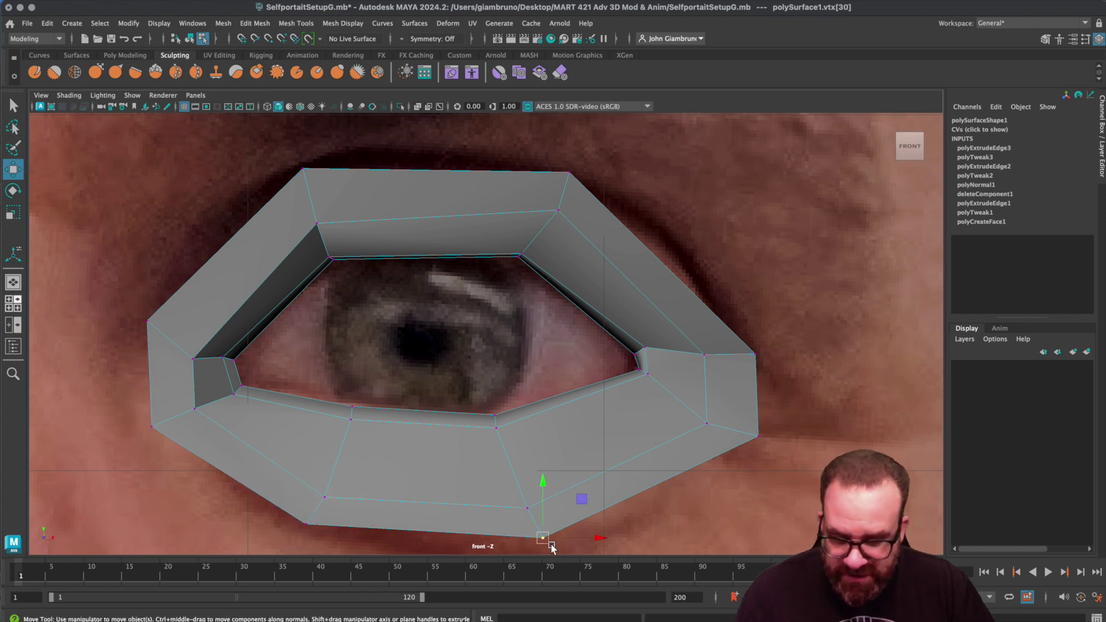
pyautogui.press('4')
pyautogui.moveTo(551, 542); pyautogui.dragTo(553, 547)
# - Refine the newest ring's outer bottom vertex below the lid and lower the inner bottom vertex to about Y 3.838
pyautogui.press('space')
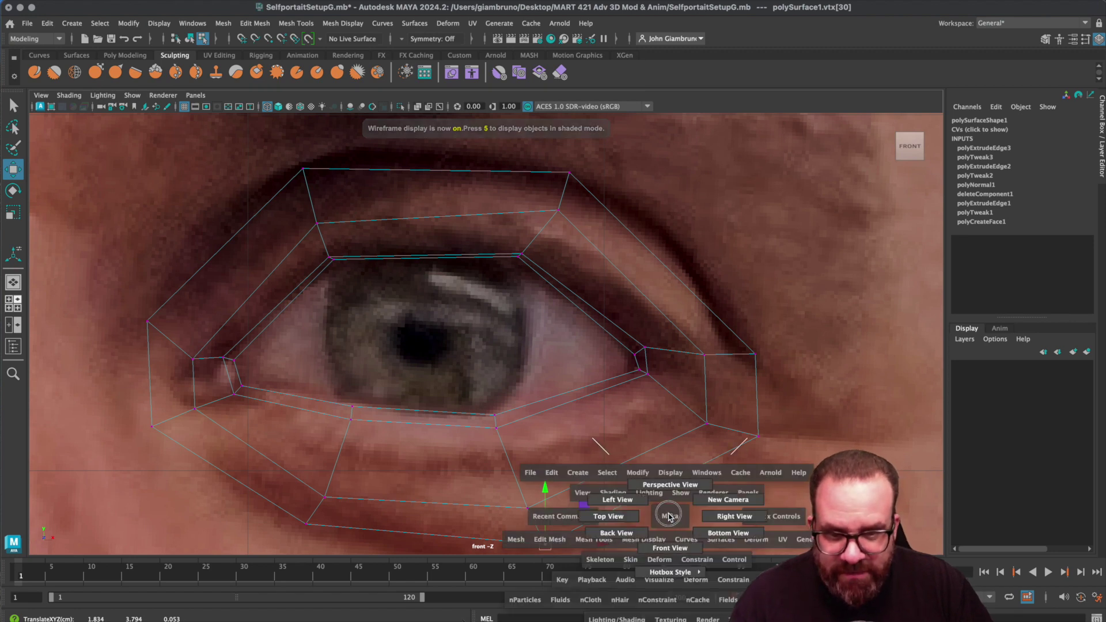
pyautogui.keyDown('alt'); pyautogui.moveTo(669, 516); pyautogui.dragTo(652, 451, button='middle'); pyautogui.keyUp('alt')
pyautogui.moveTo(525, 473); pyautogui.dragTo(531, 491)
pyautogui.click(289, 453)
pyautogui.moveTo(289, 455); pyautogui.dragTo(291, 462)
# - Compare the eye mesh against the front photo in shaded, wireframe and X-Ray display, ending in opaque shading
pyautogui.press('5')
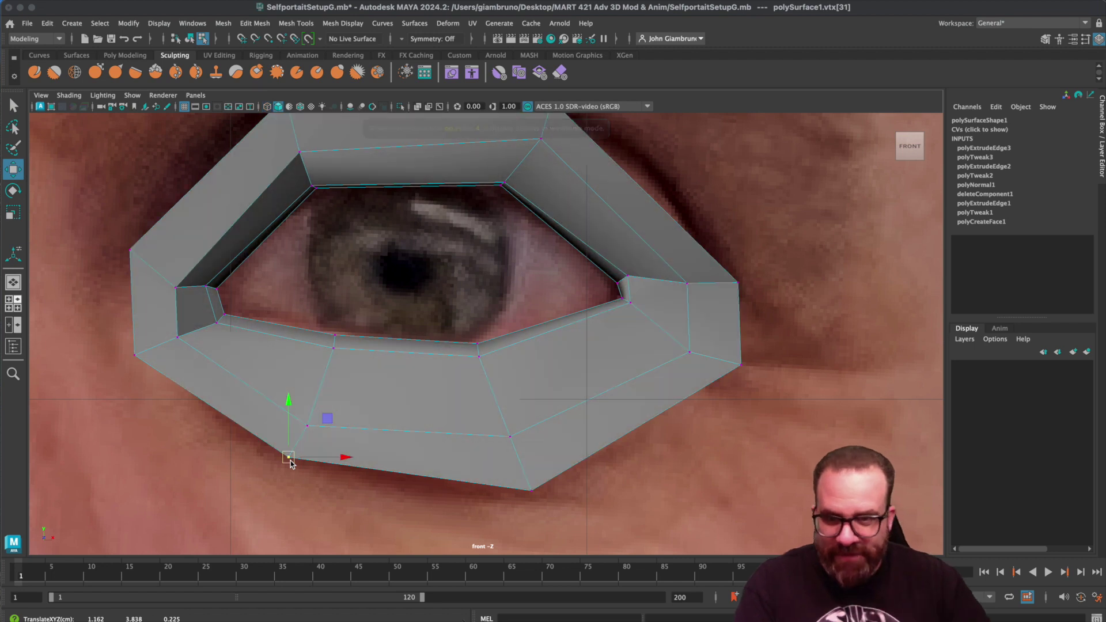
pyautogui.press('5')
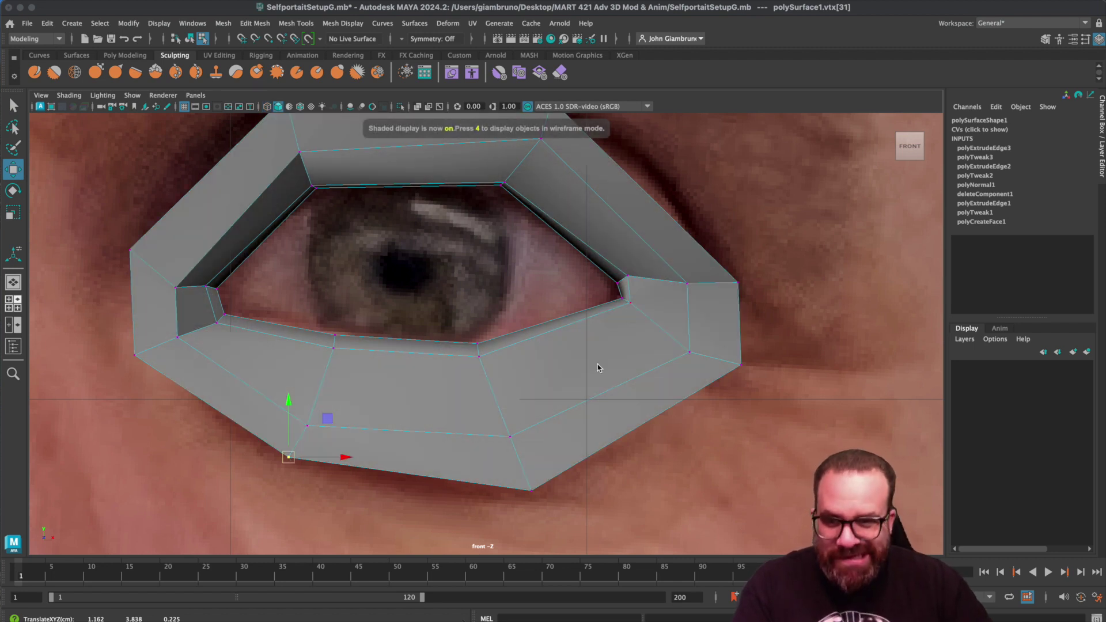
pyautogui.press('4')
pyautogui.press('5')
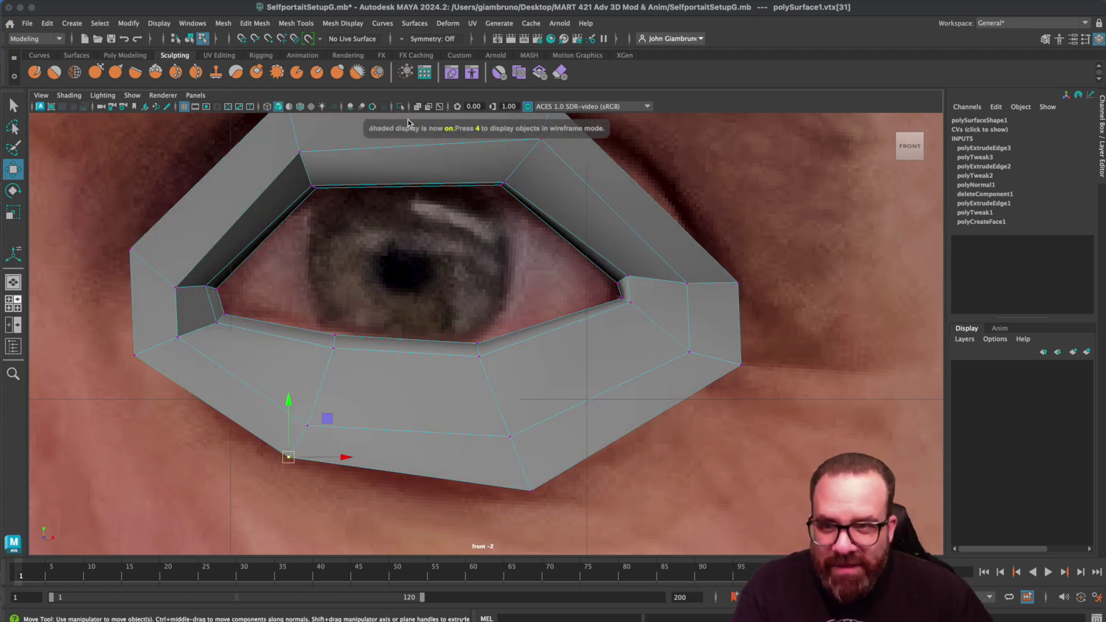
pyautogui.click(418, 106)
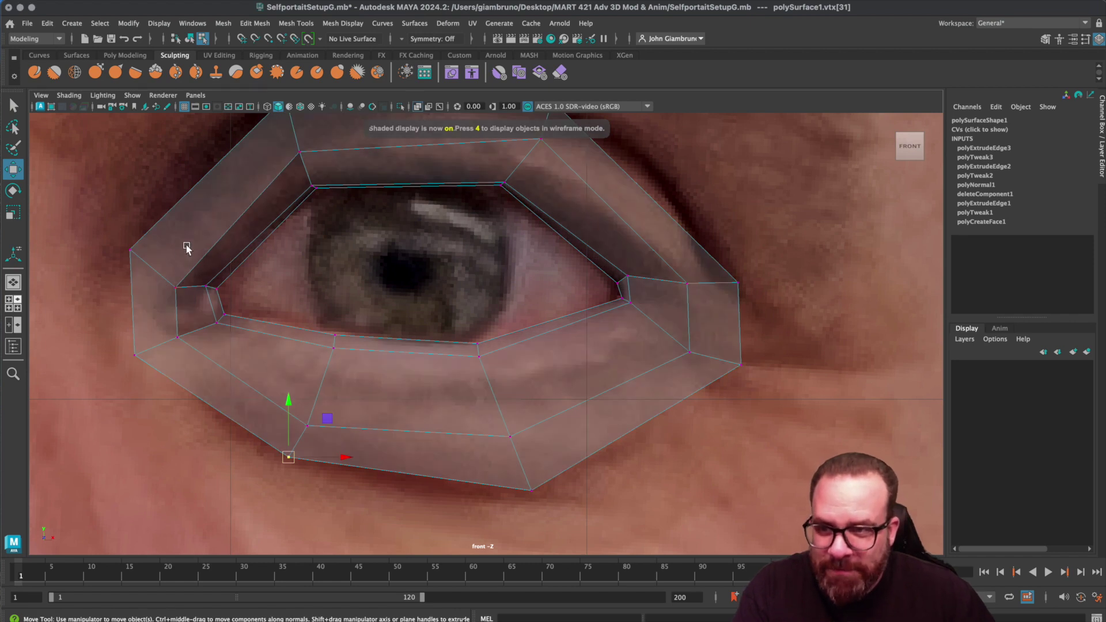
pyautogui.click(419, 109)
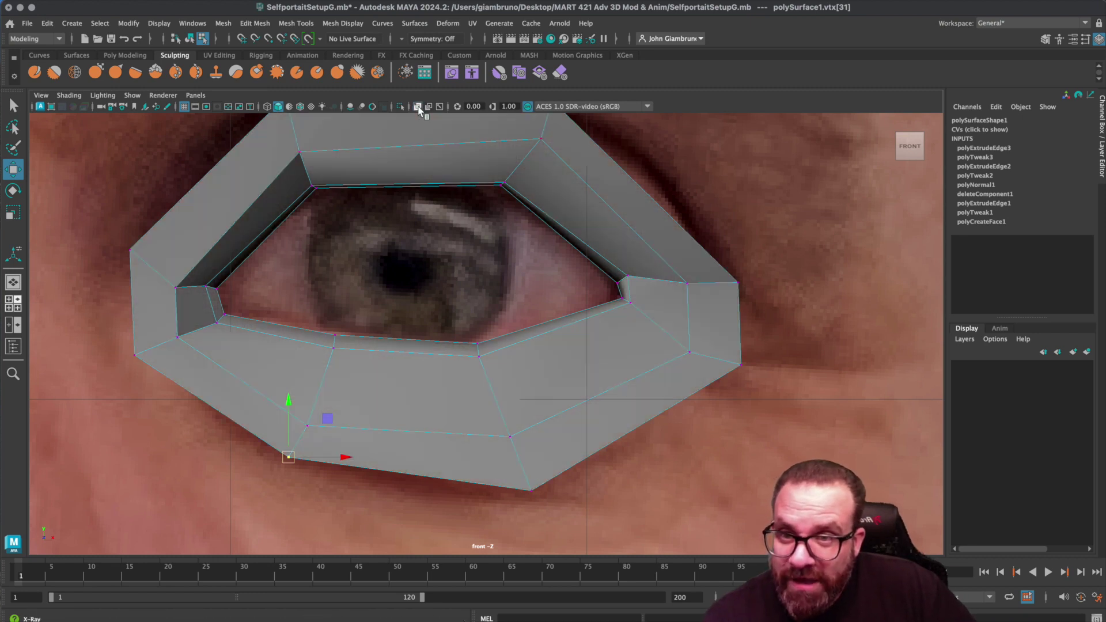
pyautogui.click(419, 109)
pyautogui.click(419, 109)
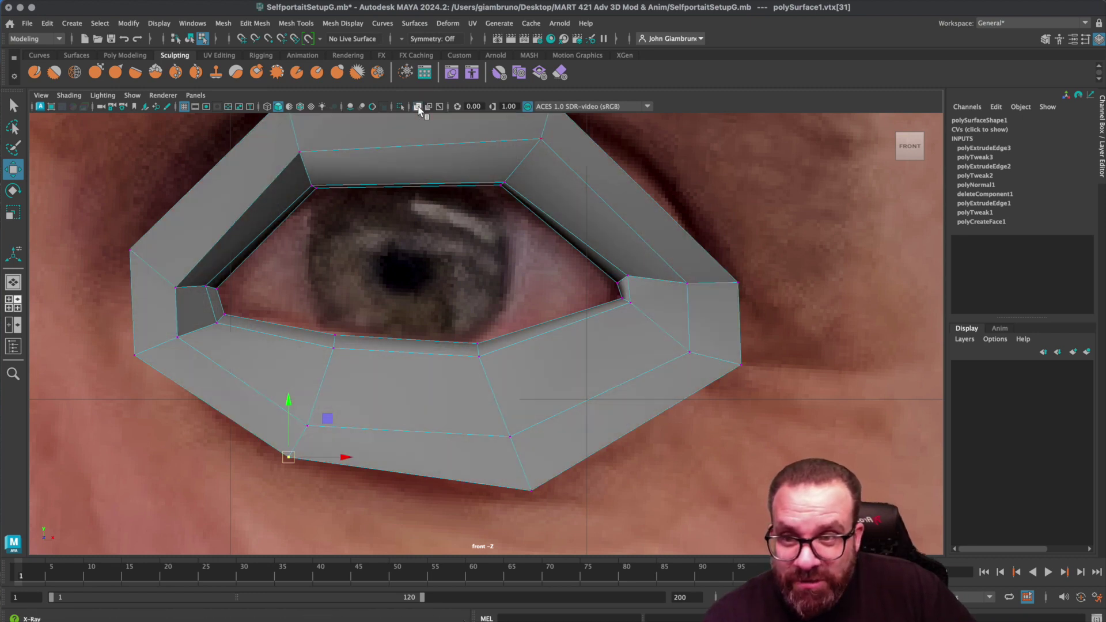
# - Nudge the middle loop's upper vertex at the inner eye corner slightly upward, using X-Ray display temporarily to see the reference
pyautogui.click(419, 109)
pyautogui.click(180, 290)
pyautogui.click(178, 285)
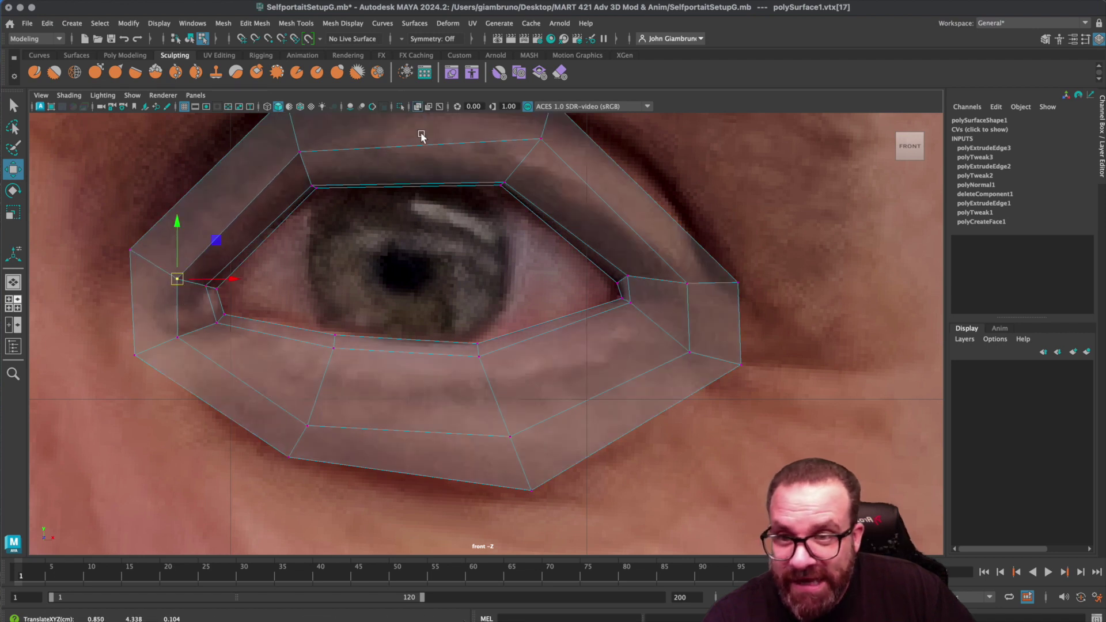
pyautogui.click(418, 108)
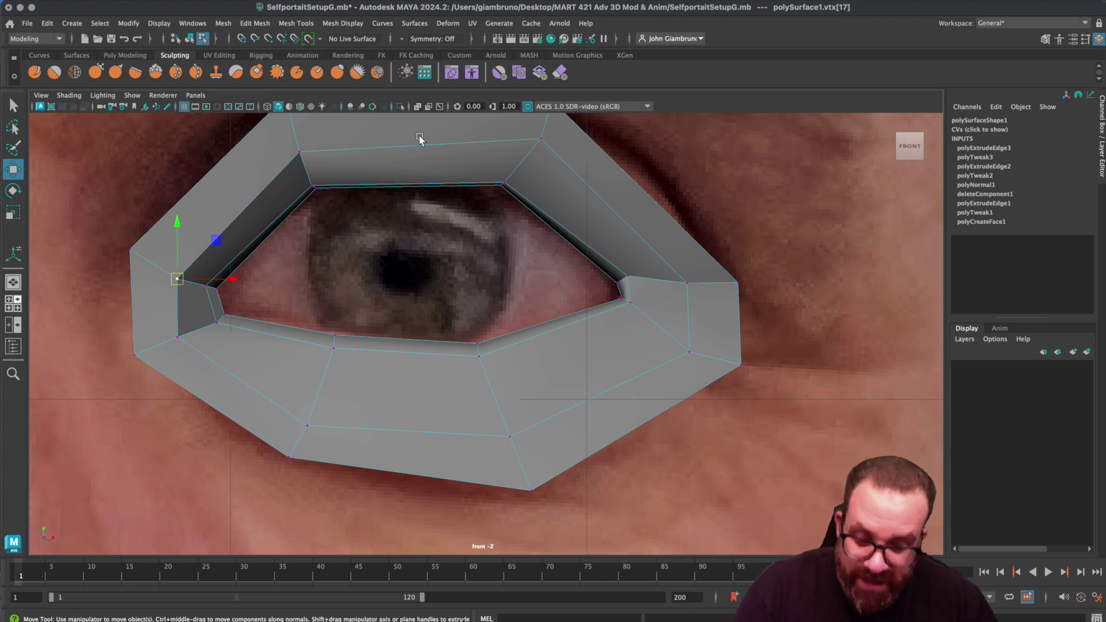
# - Compare wireframe and shaded display of the eye mesh in the front view, leaving it in wireframe
pyautogui.press('4')
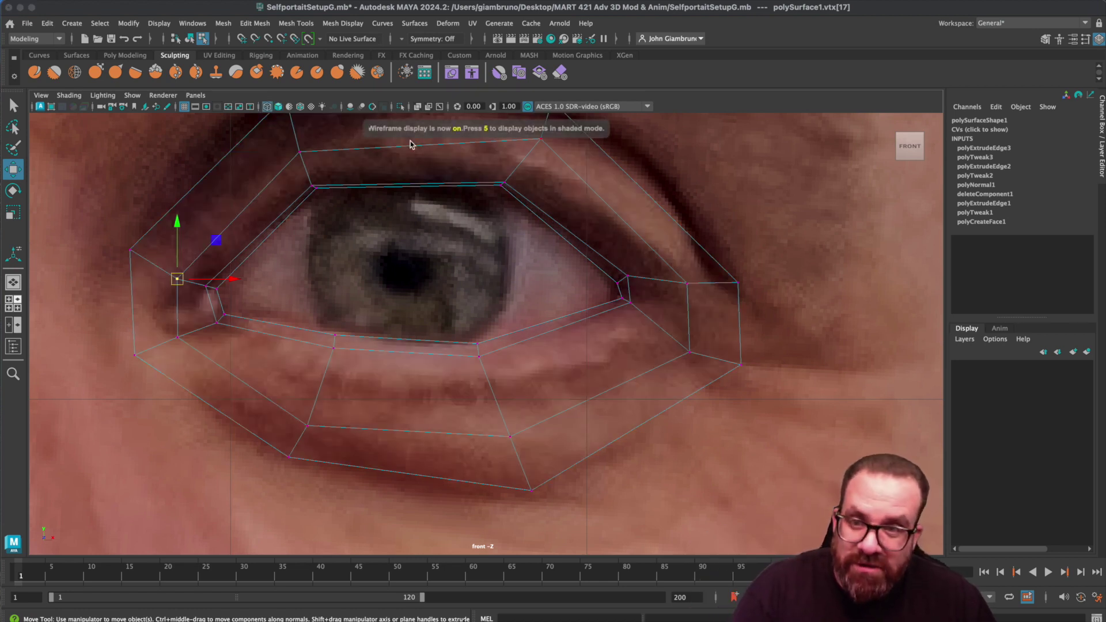
pyautogui.press('5')
pyautogui.press('4')
pyautogui.press('5')
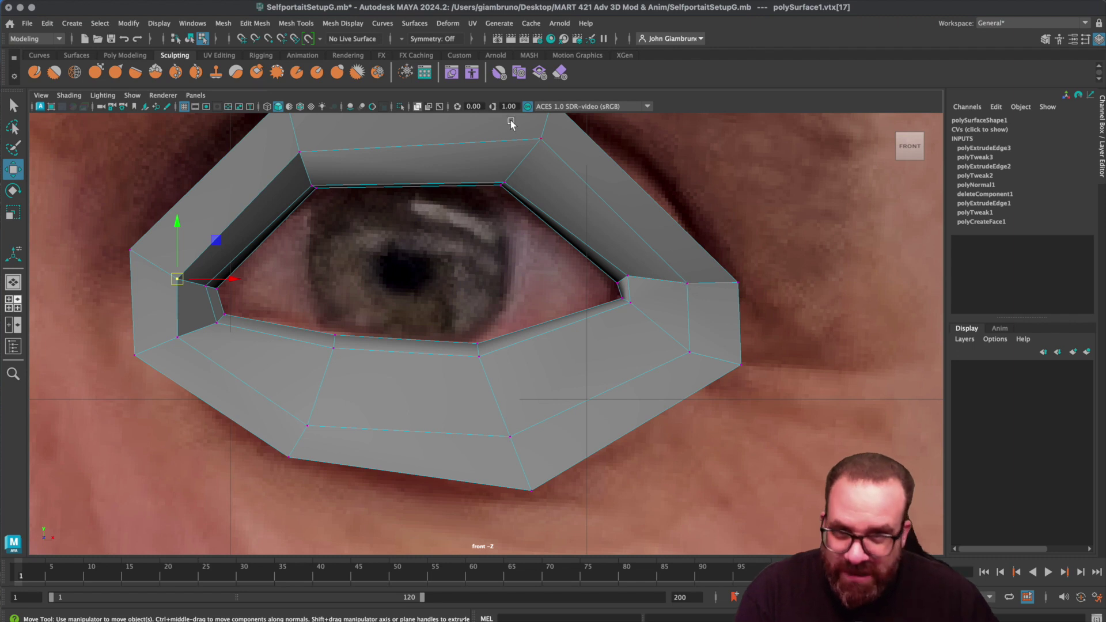
pyautogui.press('4')
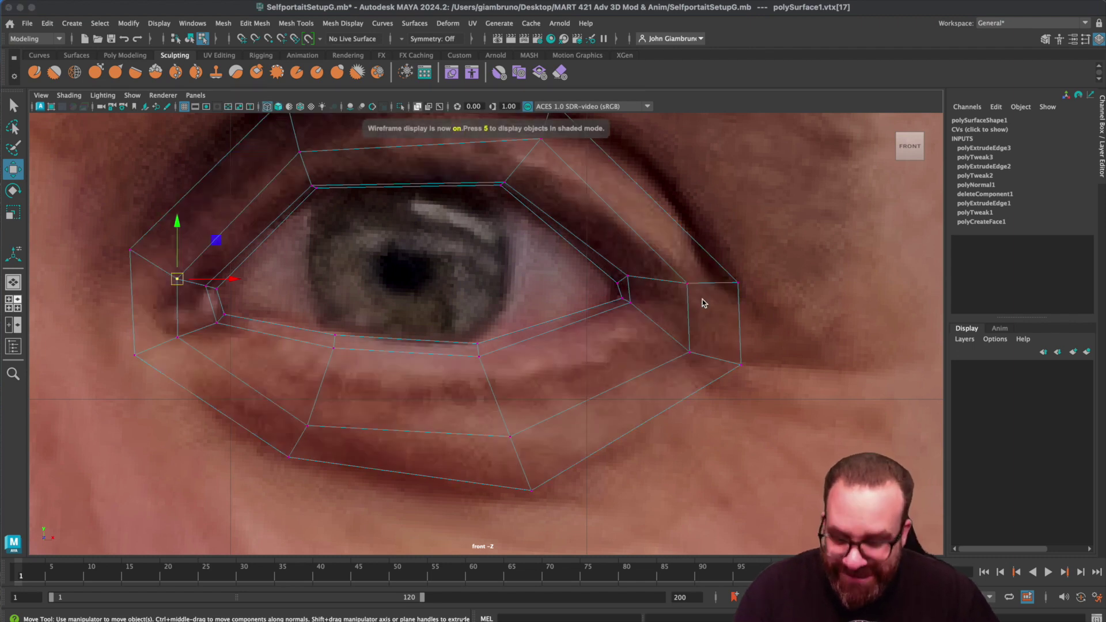
# - Reposition the upper and lower vertices of the outer two loops at the outer eye corner to follow the photo's lid crease
pyautogui.keyDown('alt'); pyautogui.moveTo(724, 348); pyautogui.dragTo(682, 455, button='middle'); pyautogui.keyUp('alt')
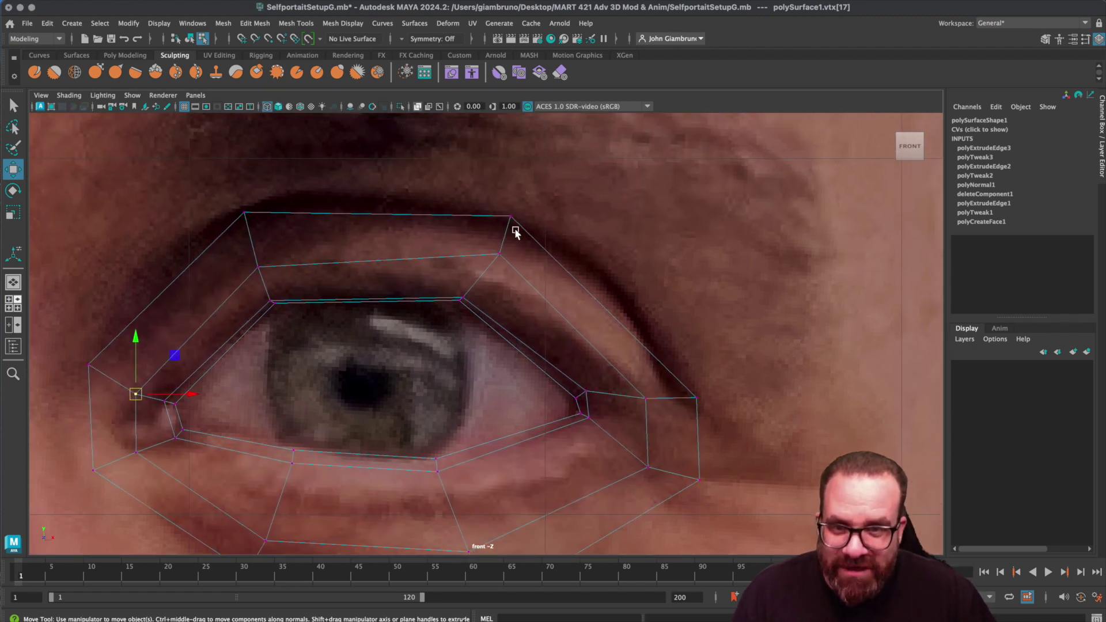
pyautogui.moveTo(685, 388); pyautogui.dragTo(666, 360)
pyautogui.click(645, 398)
pyautogui.moveTo(645, 398); pyautogui.dragTo(625, 377)
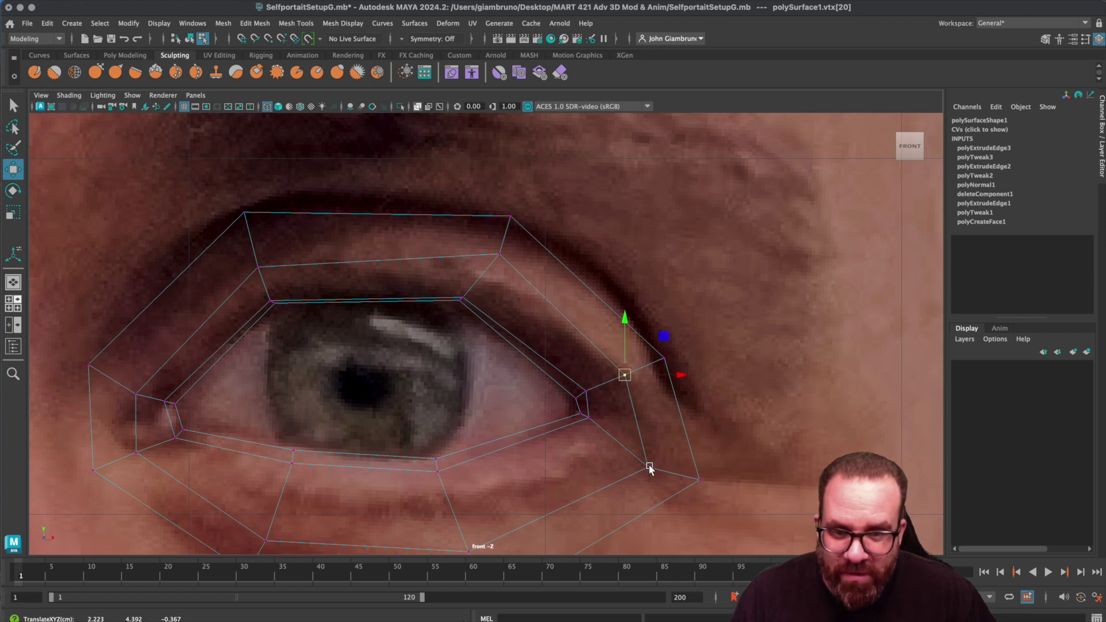
pyautogui.moveTo(649, 466); pyautogui.dragTo(644, 453)
pyautogui.click(700, 482)
pyautogui.moveTo(701, 481); pyautogui.dragTo(699, 460)
# - Adjust the outermost loop's two bottom vertices to follow the lower eyelid crease in the front view
pyautogui.keyDown('alt'); pyautogui.moveTo(655, 482); pyautogui.dragTo(675, 343, button='middle'); pyautogui.keyUp('alt')
pyautogui.scroll(1, 600, 434)
pyautogui.click(508, 480)
pyautogui.moveTo(508, 479); pyautogui.dragTo(521, 475)
pyautogui.click(257, 444)
pyautogui.moveTo(258, 445); pyautogui.dragTo(259, 450)
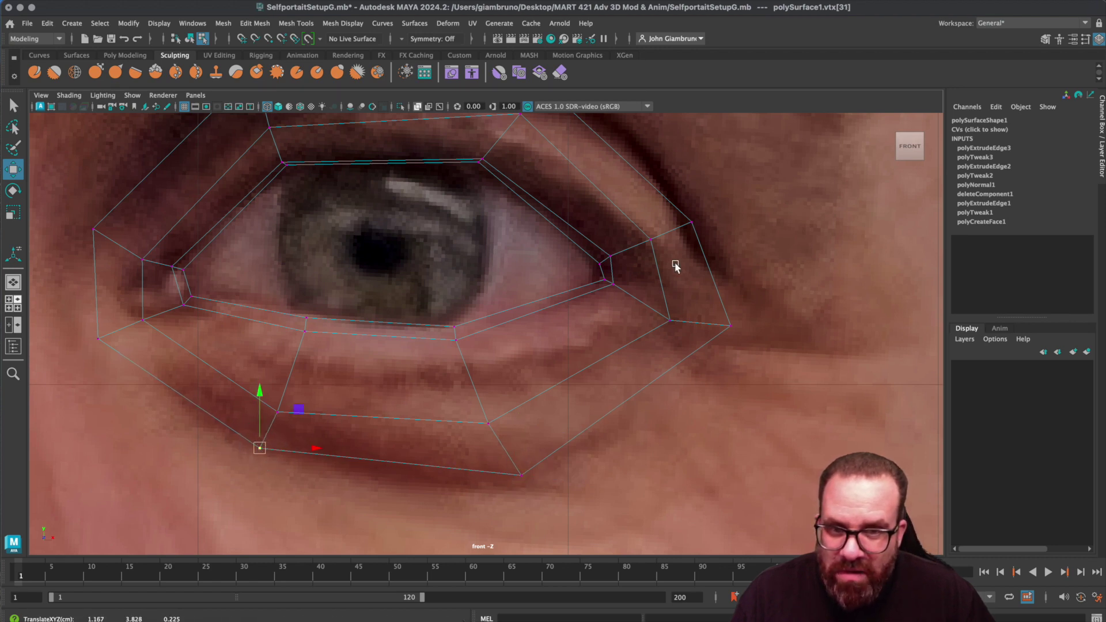
# - In the side view, push the outermost loop's two bottom vertices back in depth to match the profile photo
pyautogui.keyDown('alt'); pyautogui.moveTo(639, 246); pyautogui.dragTo(671, 399, button='middle'); pyautogui.keyUp('alt')
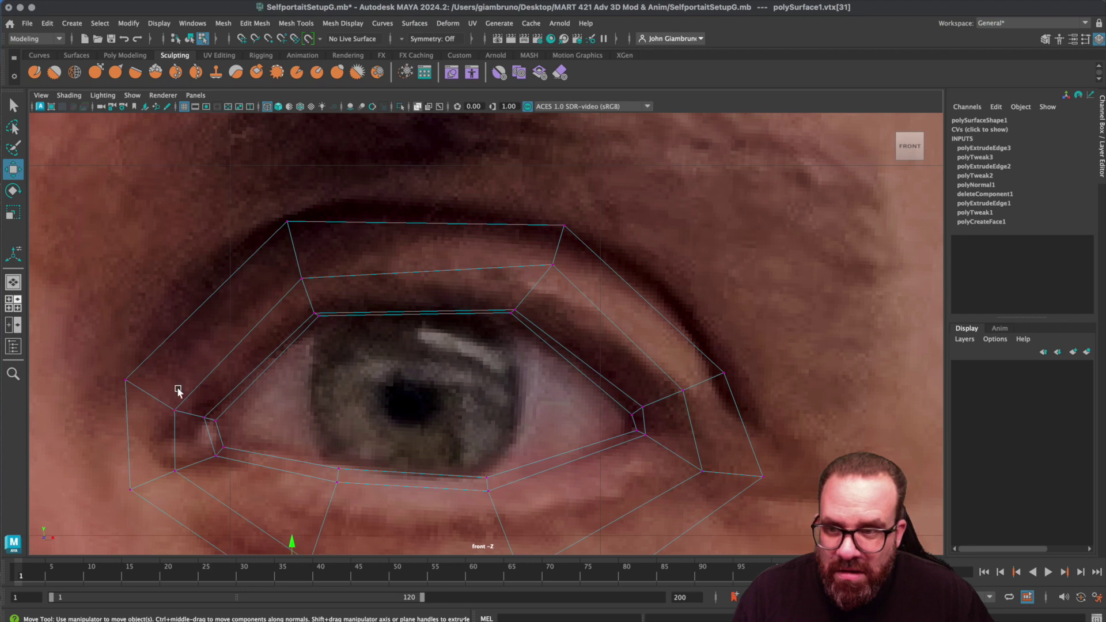
pyautogui.press('space')
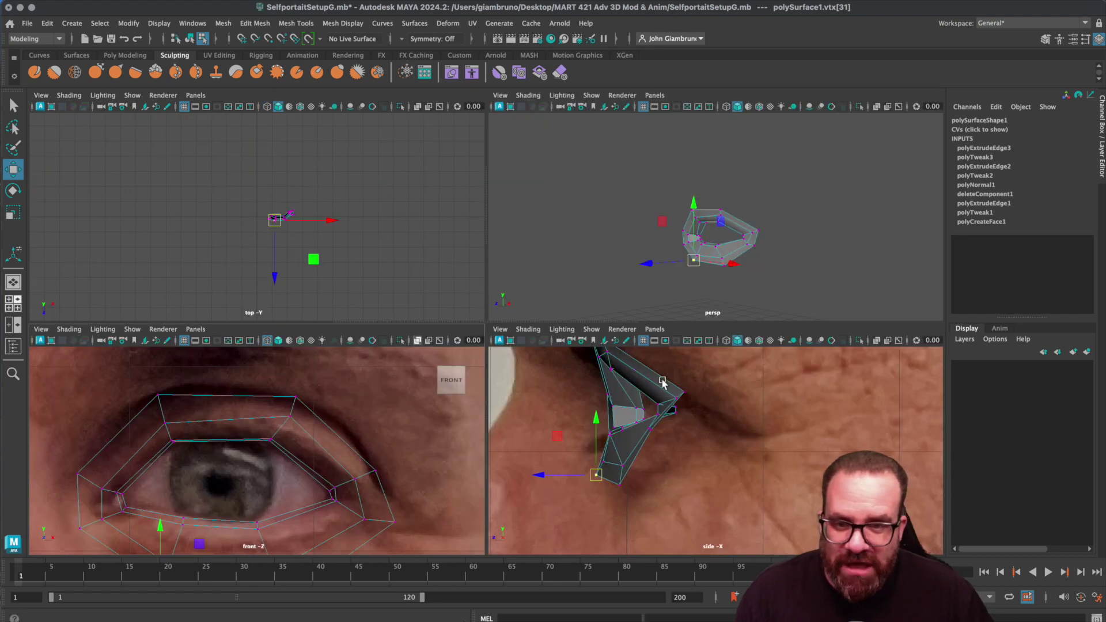
pyautogui.keyDown('alt'); pyautogui.moveTo(671, 452); pyautogui.dragTo(666, 487, button='middle'); pyautogui.keyUp('alt')
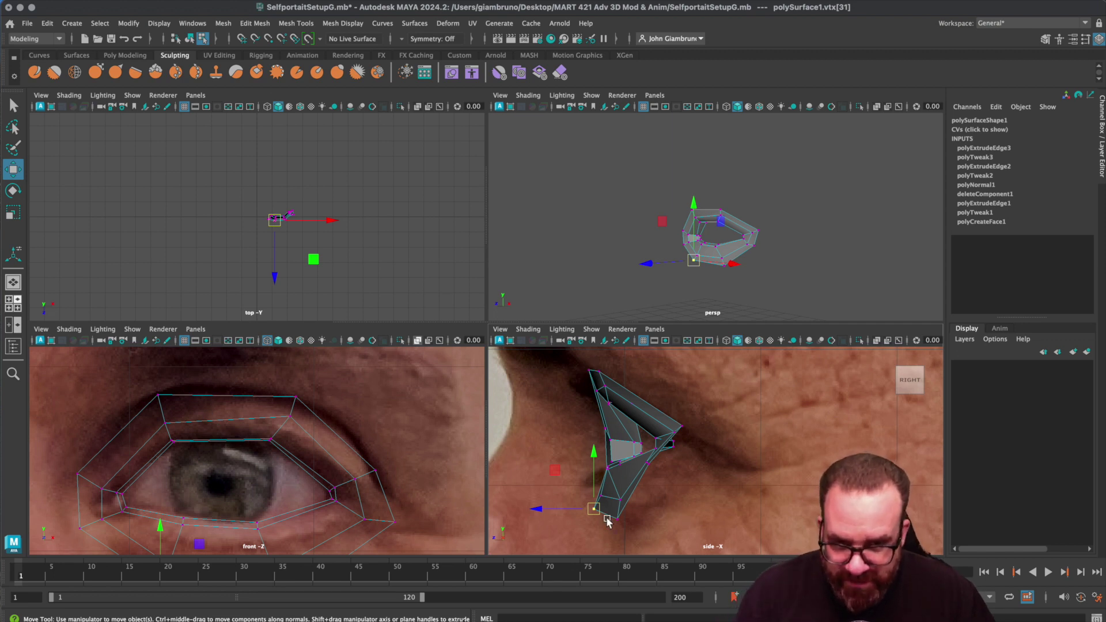
pyautogui.keyDown('alt'); pyautogui.moveTo(377, 502); pyautogui.dragTo(379, 419, button='middle'); pyautogui.keyUp('alt')
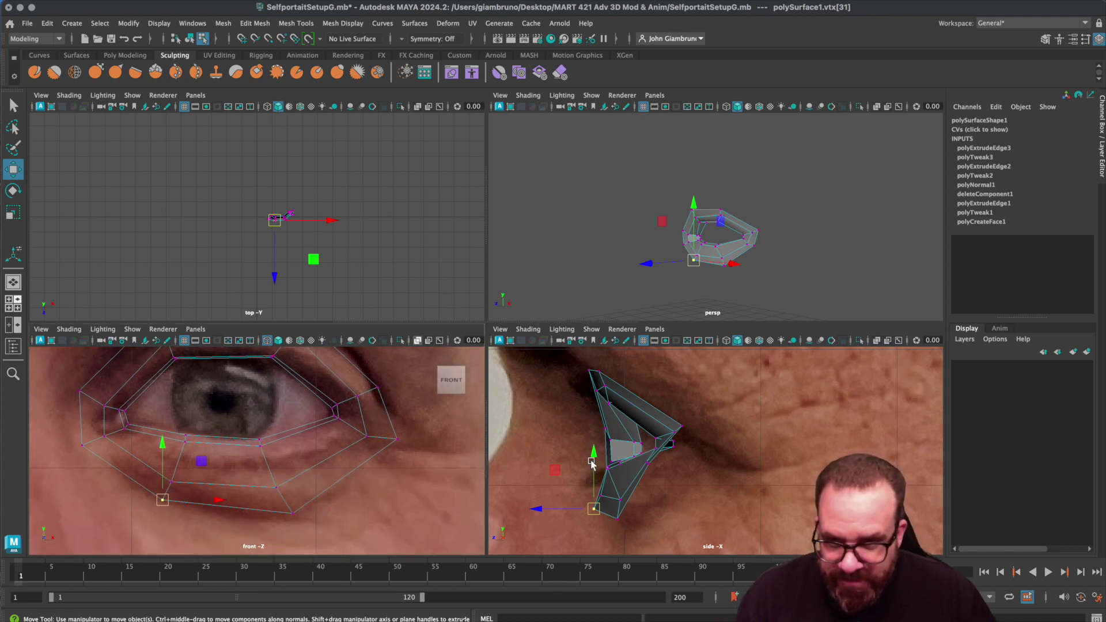
pyautogui.click(613, 520)
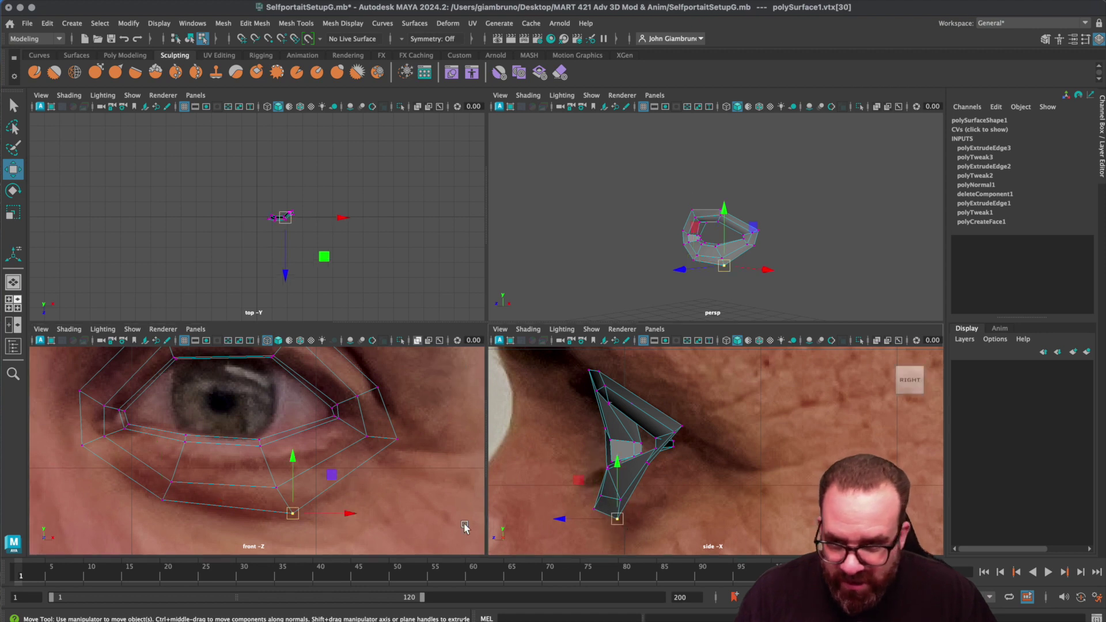
pyautogui.moveTo(558, 519); pyautogui.dragTo(594, 519)
pyautogui.click(597, 510)
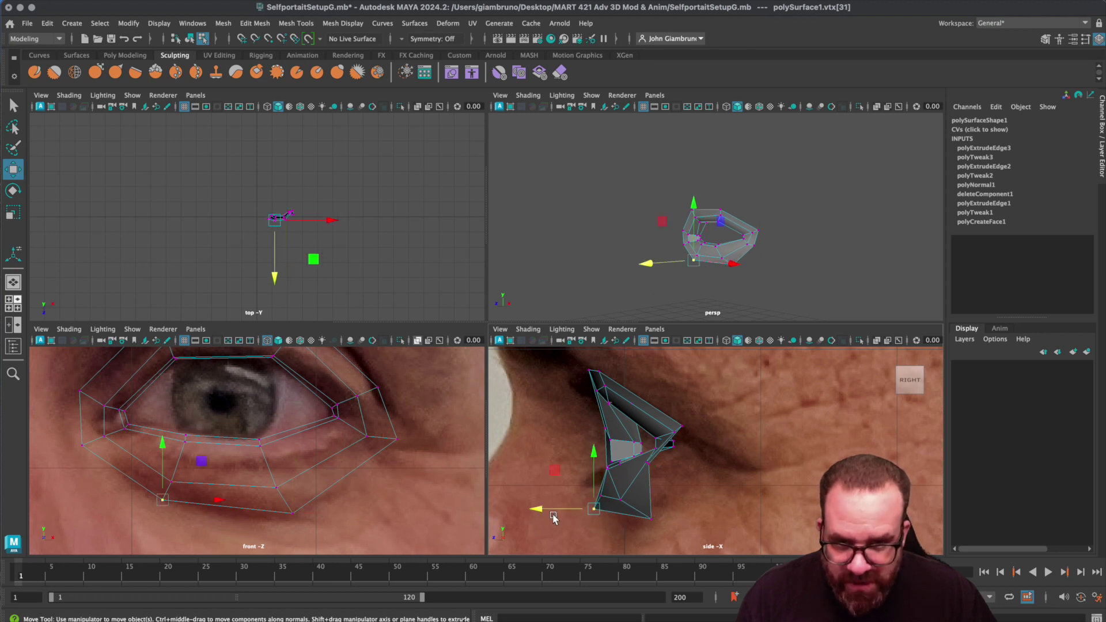
pyautogui.moveTo(554, 518); pyautogui.dragTo(569, 511)
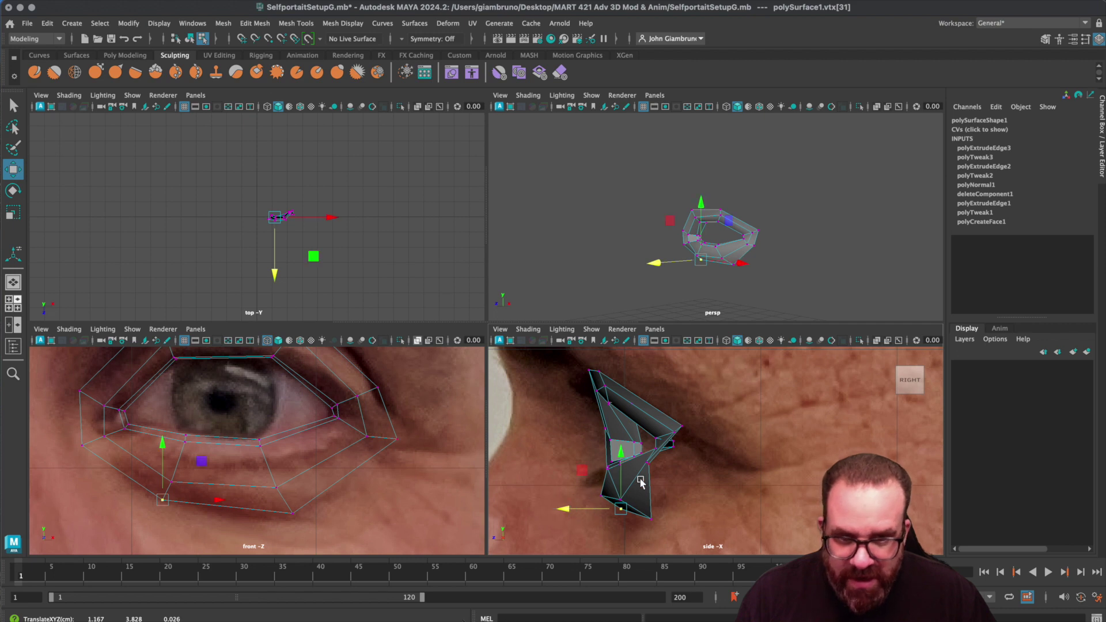
# - In the side view, push the outermost loop's two outer-corner vertices back, lowering the upper one slightly
pyautogui.click(648, 467)
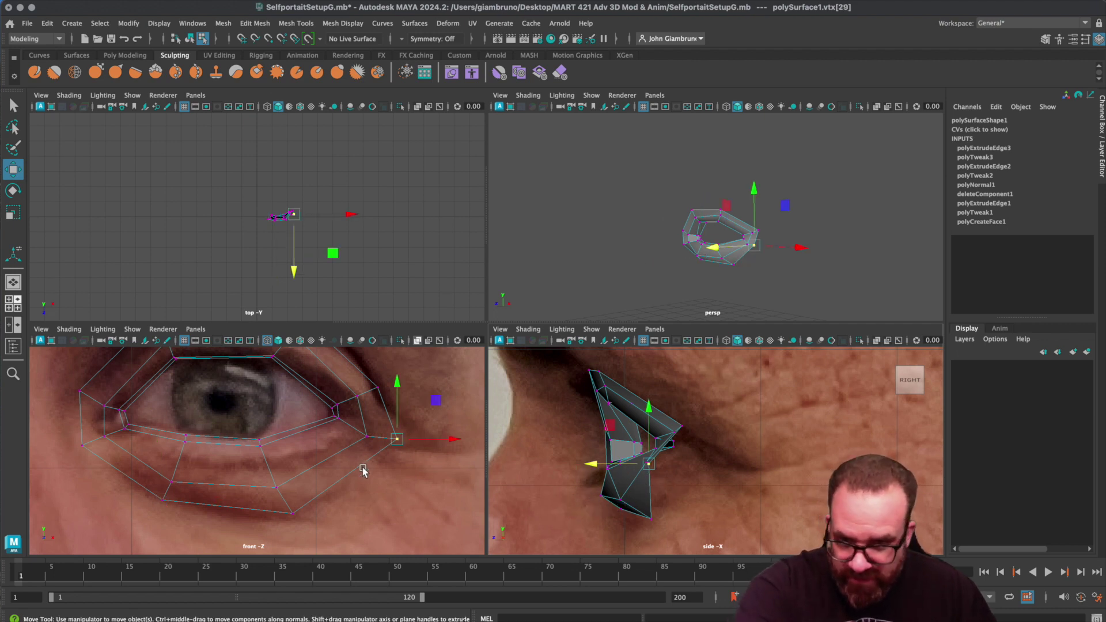
pyautogui.click(379, 387)
pyautogui.click(377, 388)
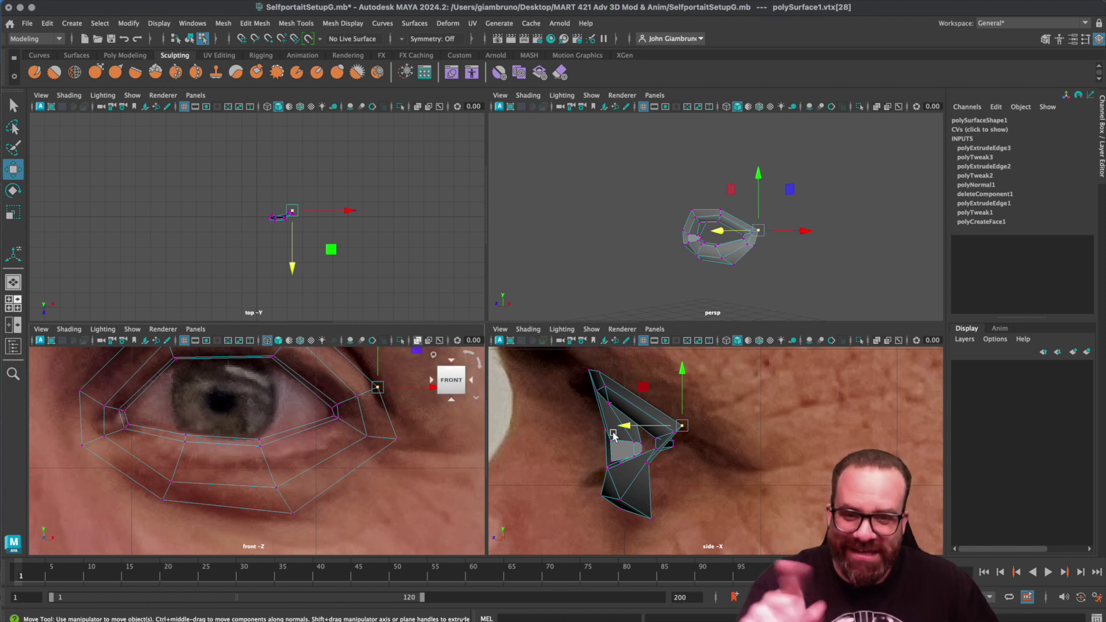
pyautogui.moveTo(683, 371); pyautogui.dragTo(683, 373)
pyautogui.moveTo(634, 430); pyautogui.dragTo(636, 430)
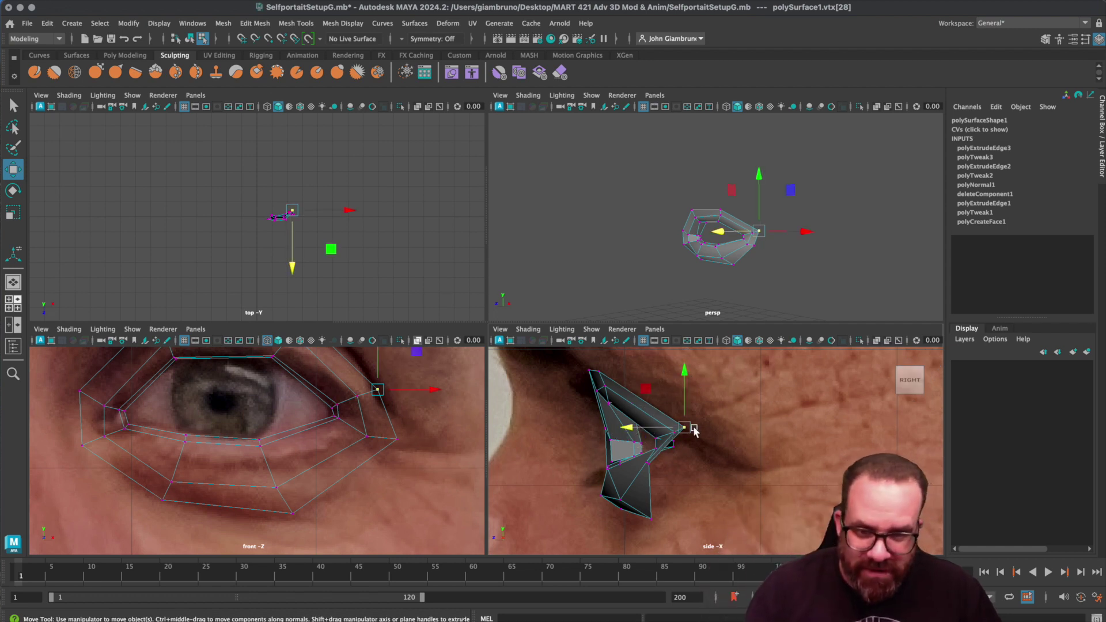
pyautogui.moveTo(685, 429); pyautogui.dragTo(707, 437)
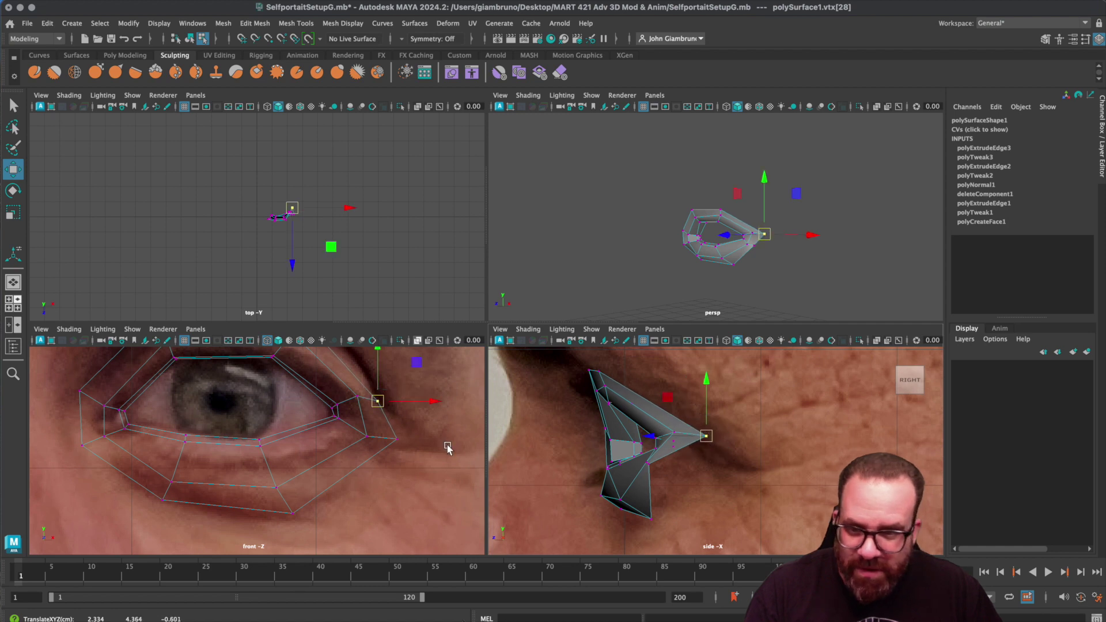
pyautogui.moveTo(398, 438)
pyautogui.mouseDown()
pyautogui.moveTo(419, 446)
pyautogui.moveTo(404, 448)
pyautogui.mouseUp()
pyautogui.moveTo(592, 466); pyautogui.dragTo(677, 468)
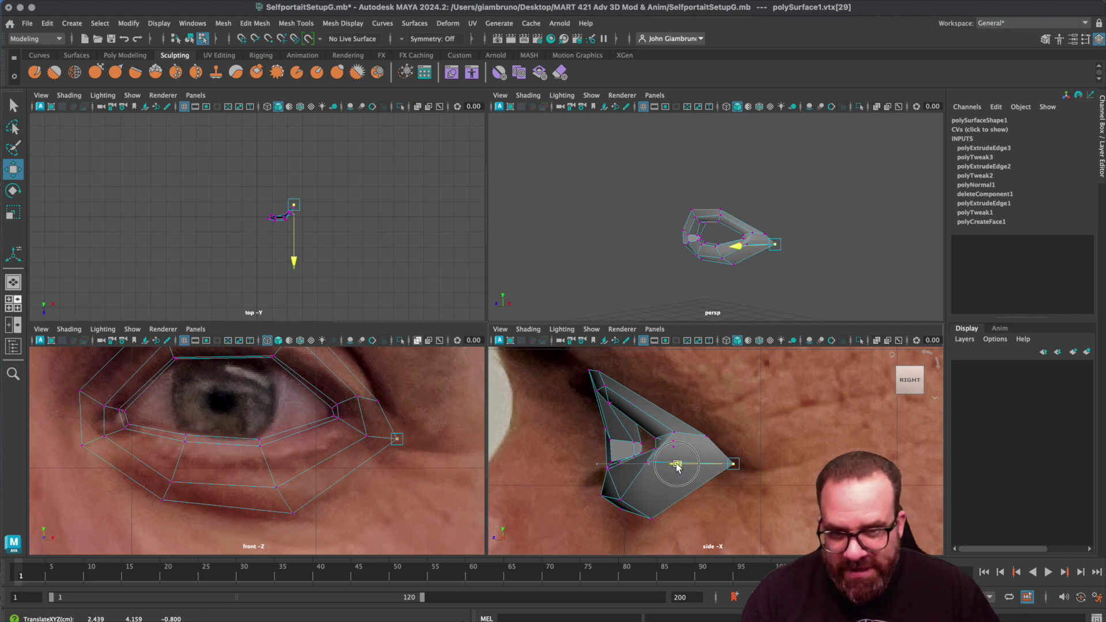
# - Show the side view in wireframe and move the outermost loop's upper outer vertex back and slightly down
pyautogui.click(601, 371)
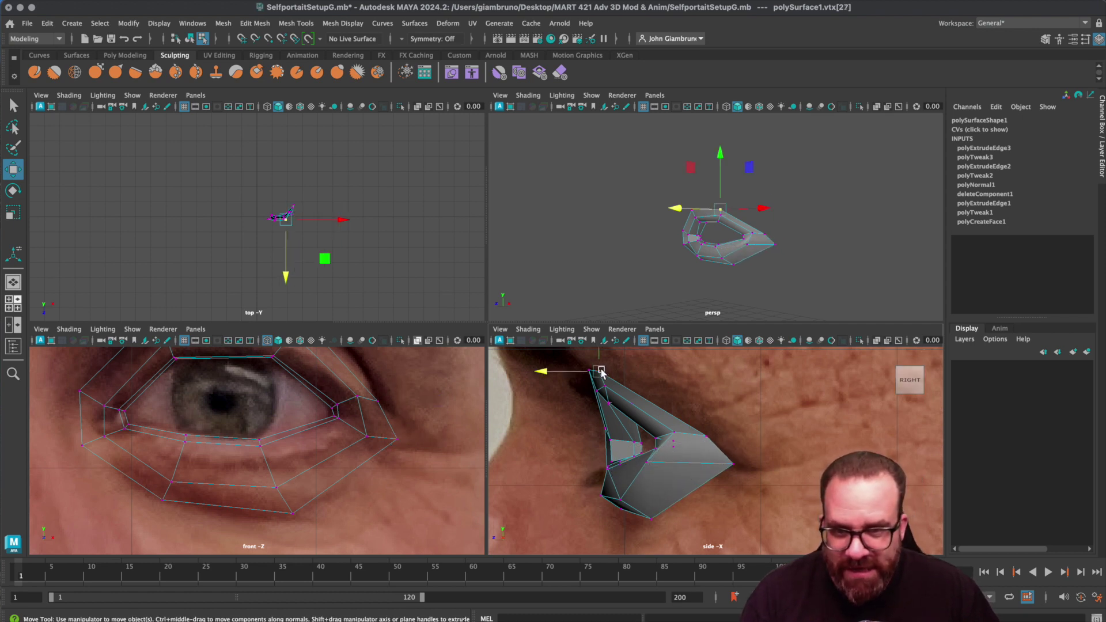
pyautogui.press('4')
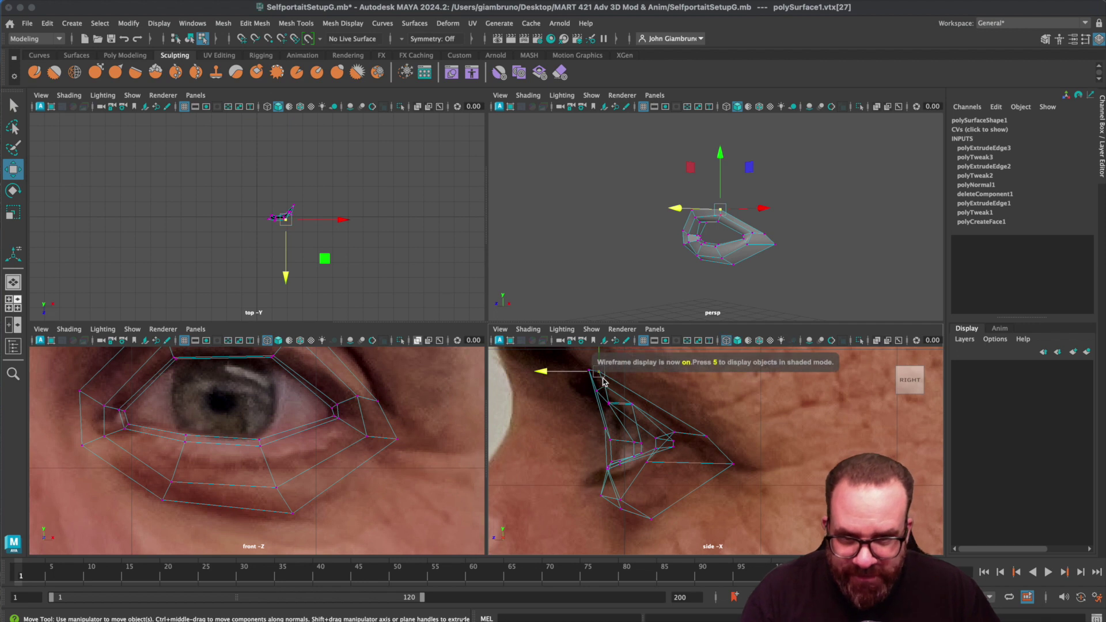
pyautogui.moveTo(541, 375); pyautogui.dragTo(559, 371)
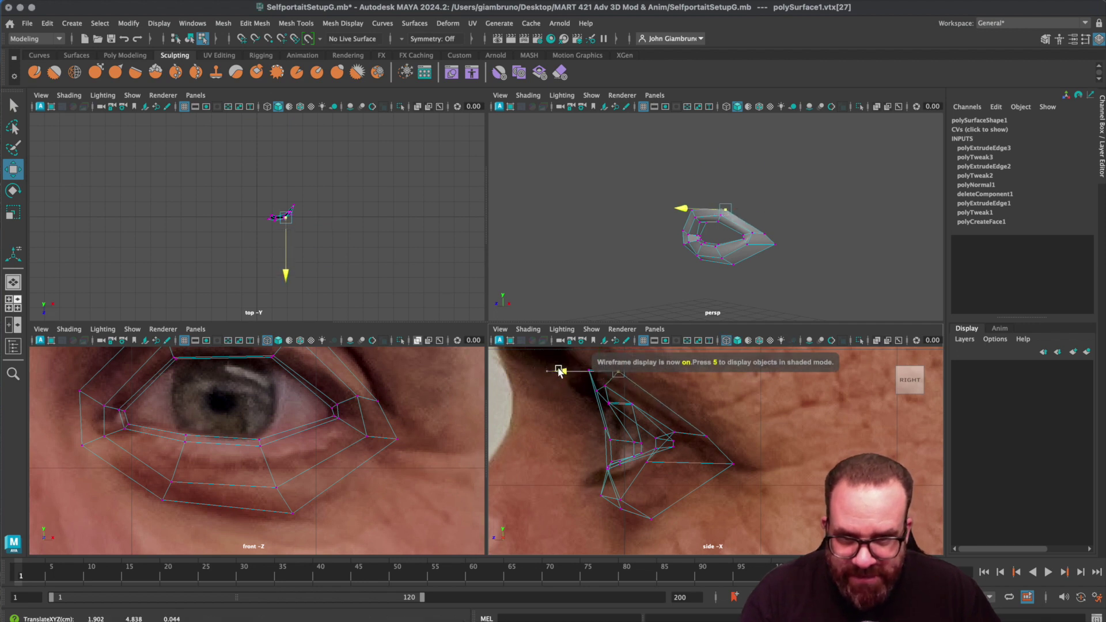
pyautogui.keyDown('alt'); pyautogui.moveTo(760, 457); pyautogui.dragTo(762, 497, button='middle'); pyautogui.keyUp('alt')
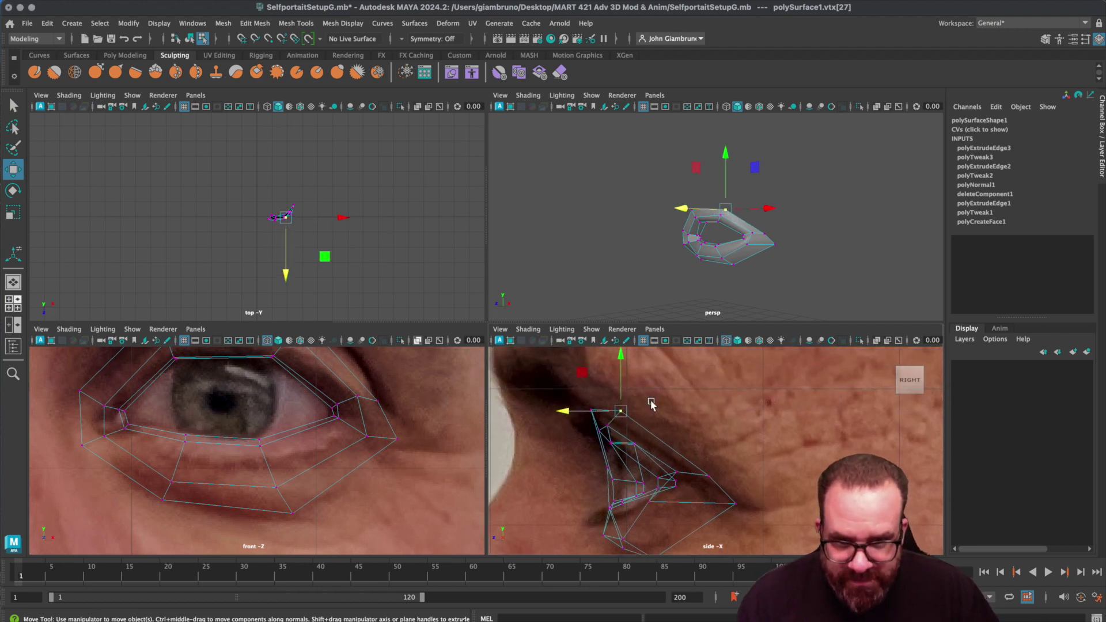
pyautogui.moveTo(624, 368); pyautogui.dragTo(623, 367)
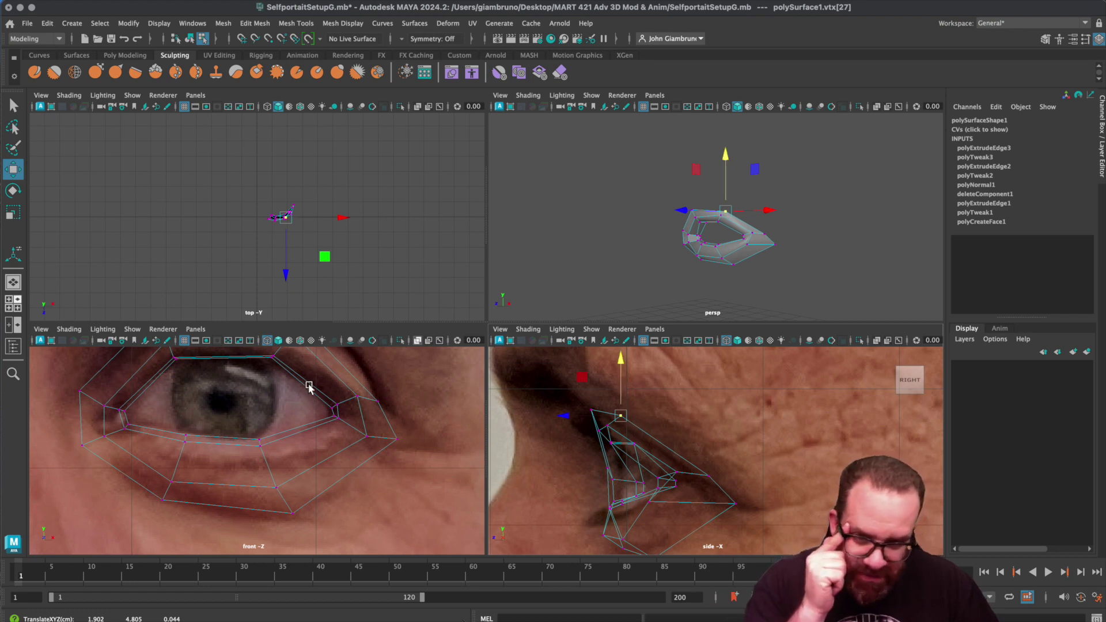
# - Push the outermost loop's upper inner and inner-corner vertices back in depth, and adjust the second loop's upper outer vertex
pyautogui.moveTo(624, 424); pyautogui.dragTo(591, 414)
pyautogui.click(389, 418)
pyautogui.keyDown('alt'); pyautogui.moveTo(378, 449); pyautogui.dragTo(366, 511, button='middle'); pyautogui.keyUp('alt')
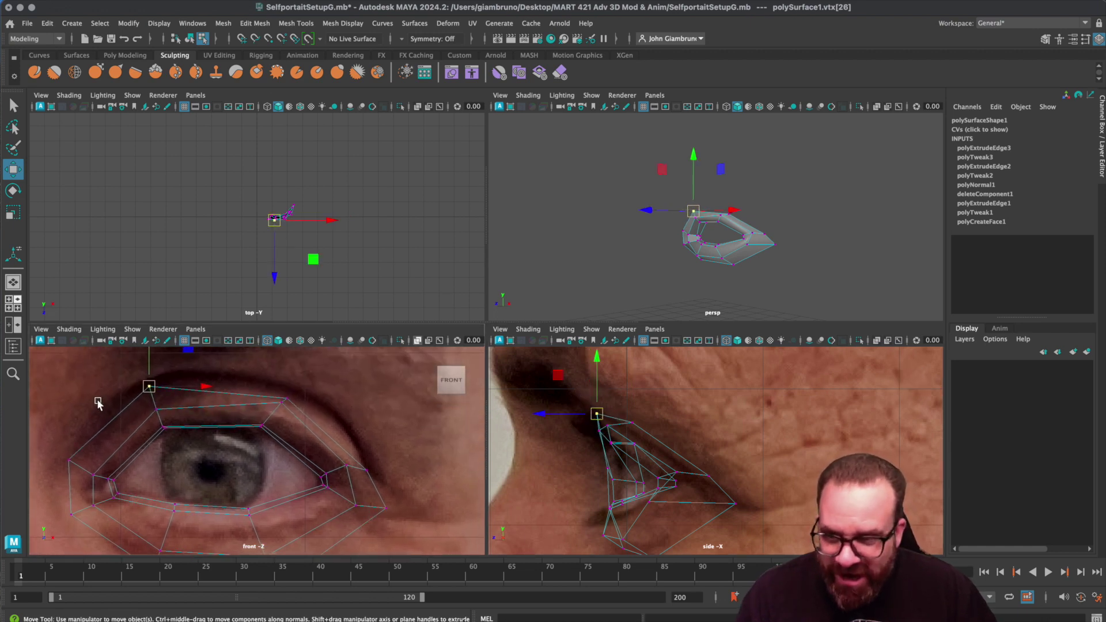
pyautogui.moveTo(594, 416); pyautogui.dragTo(613, 434)
pyautogui.click(625, 422)
pyautogui.click(608, 431)
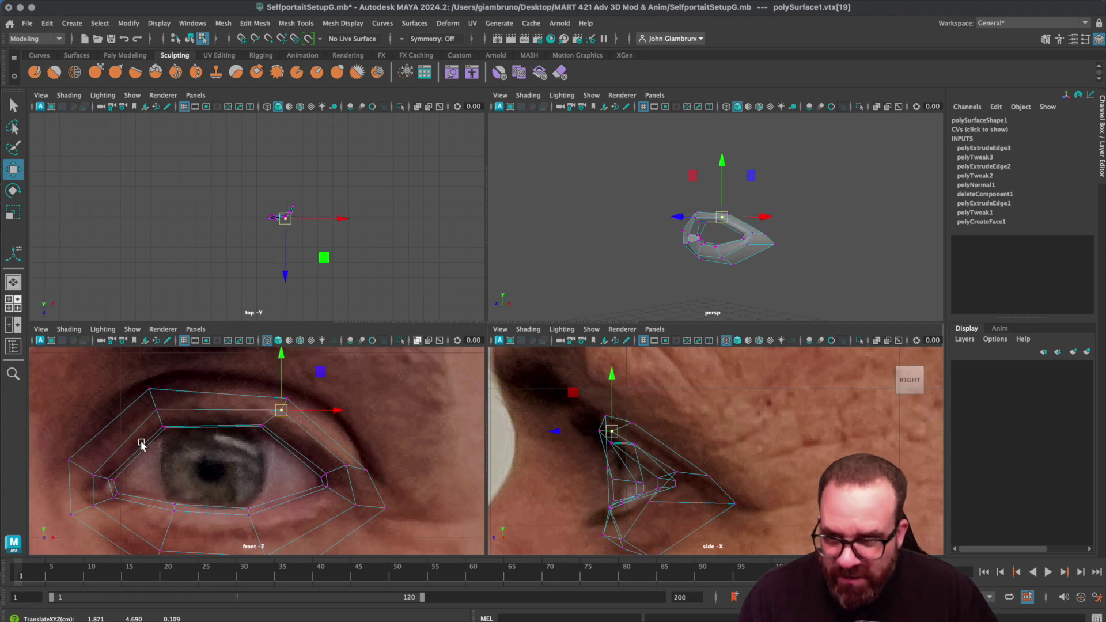
pyautogui.click(60, 457)
pyautogui.moveTo(555, 470); pyautogui.dragTo(561, 471)
# - Examine the depth and curvature of the eye mesh from several angles in the perspective view
pyautogui.moveTo(663, 270)
pyautogui.keyDown('alt'); pyautogui.mouseDown()
pyautogui.moveTo(625, 271)
pyautogui.moveTo(684, 267)
pyautogui.mouseUp(); pyautogui.keyUp('alt')
pyautogui.scroll(3, 684, 274)
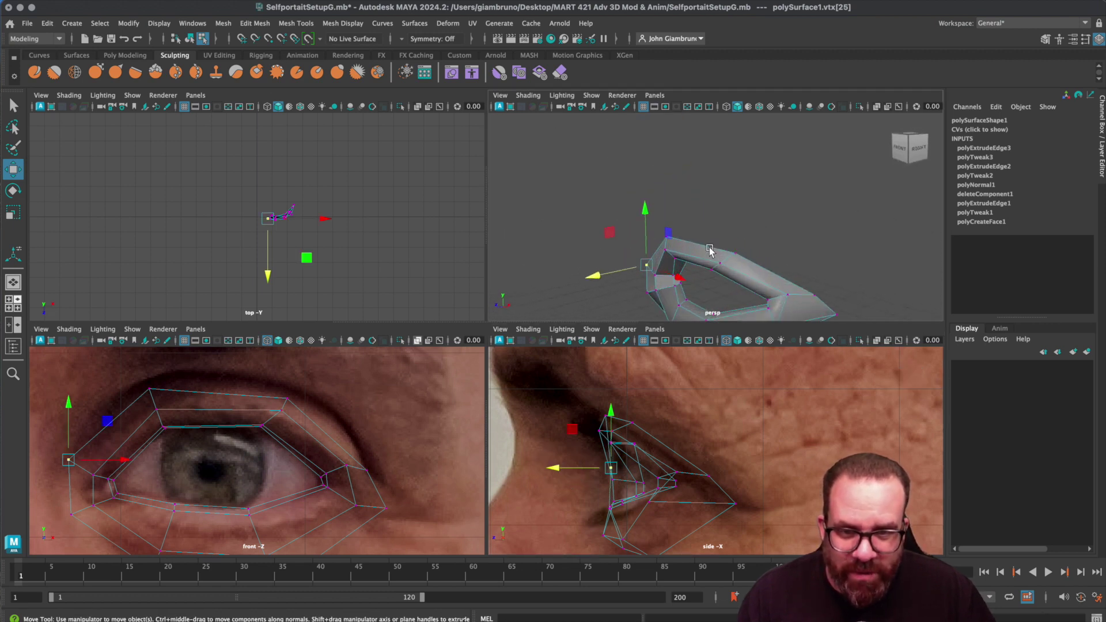
pyautogui.press('space')
pyautogui.keyDown('alt'); pyautogui.moveTo(460, 412); pyautogui.dragTo(474, 302, button='middle'); pyautogui.keyUp('alt')
pyautogui.keyDown('alt'); pyautogui.moveTo(466, 327); pyautogui.dragTo(488, 326); pyautogui.keyUp('alt')
pyautogui.click(494, 330)
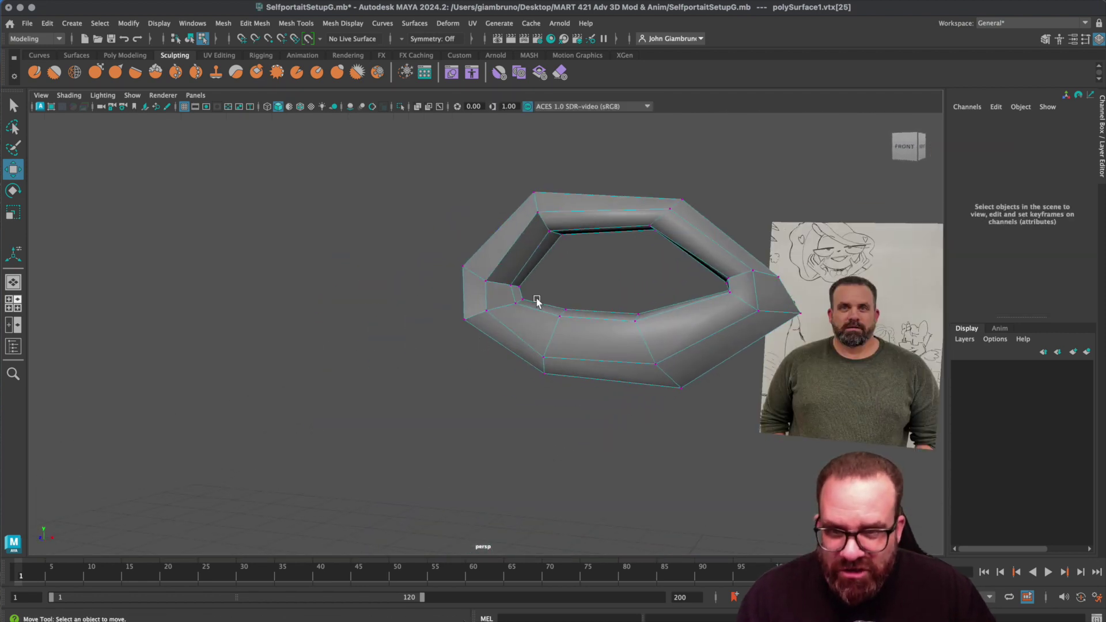
pyautogui.keyDown('alt'); pyautogui.moveTo(488, 286); pyautogui.dragTo(449, 264); pyautogui.keyUp('alt')
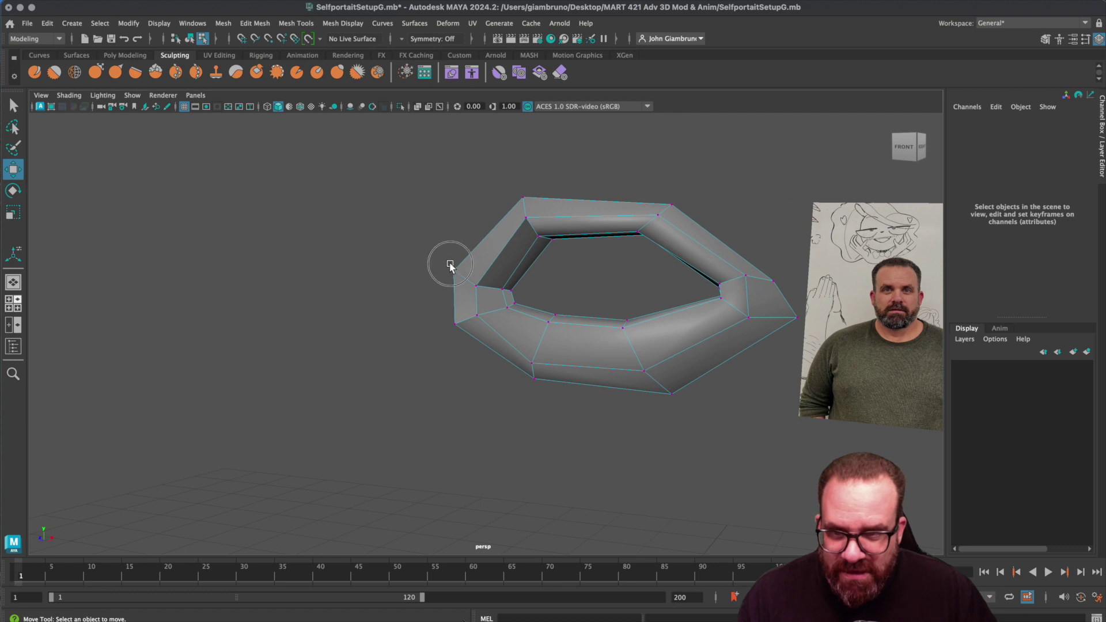
pyautogui.click(451, 266)
pyautogui.press('space')
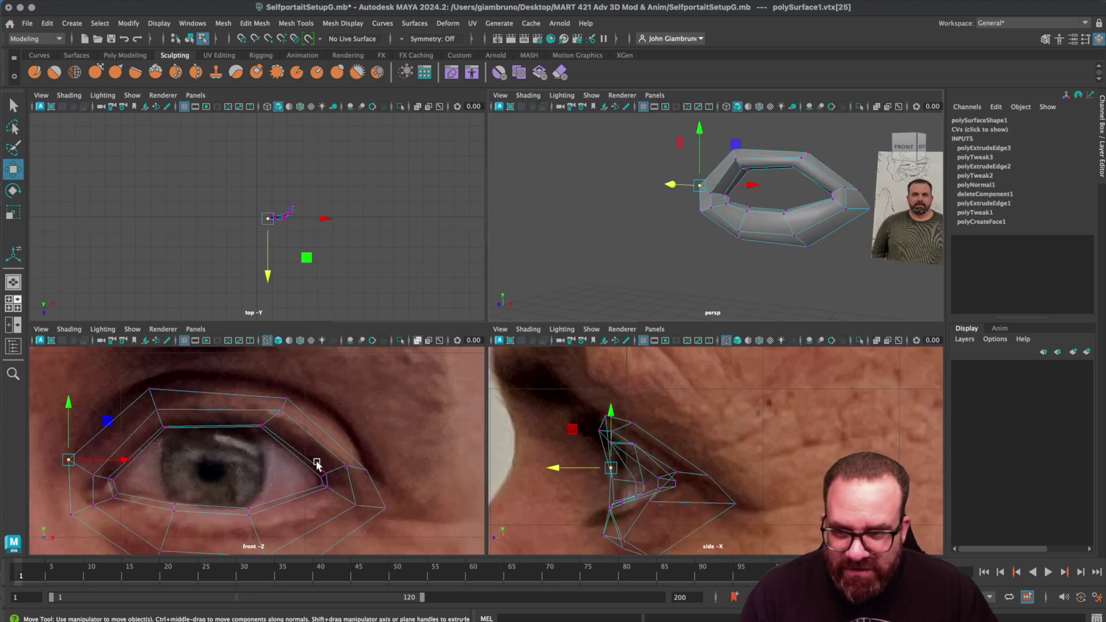
pyautogui.keyDown('alt'); pyautogui.moveTo(701, 259); pyautogui.dragTo(731, 218); pyautogui.keyUp('alt')
pyautogui.click(720, 200)
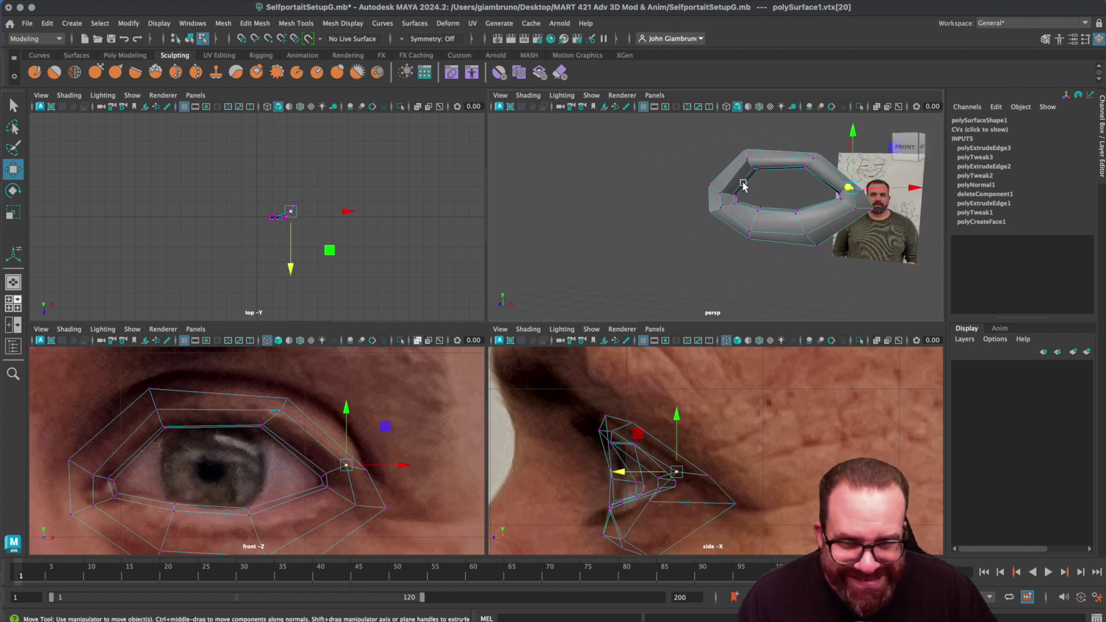
# - Select the eye mesh's outer border edge loop, extrude it, and scale the new ring outward uniformly to about 1.23
pyautogui.moveTo(750, 168); pyautogui.dragTo(768, 143, button='right')
pyautogui.click(772, 152)
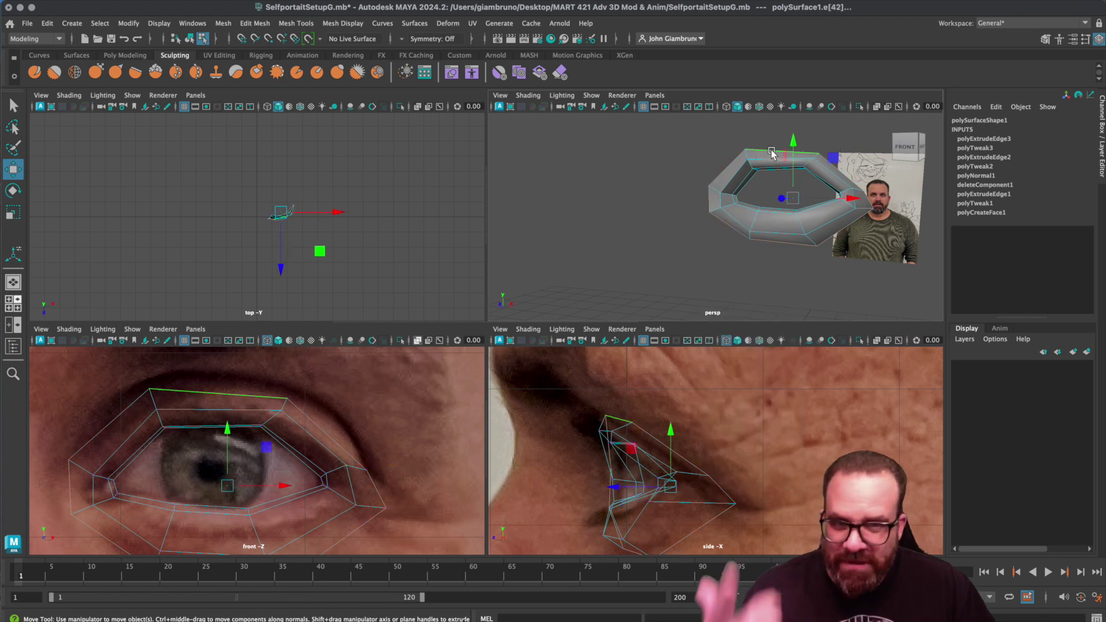
pyautogui.doubleClick(773, 152)
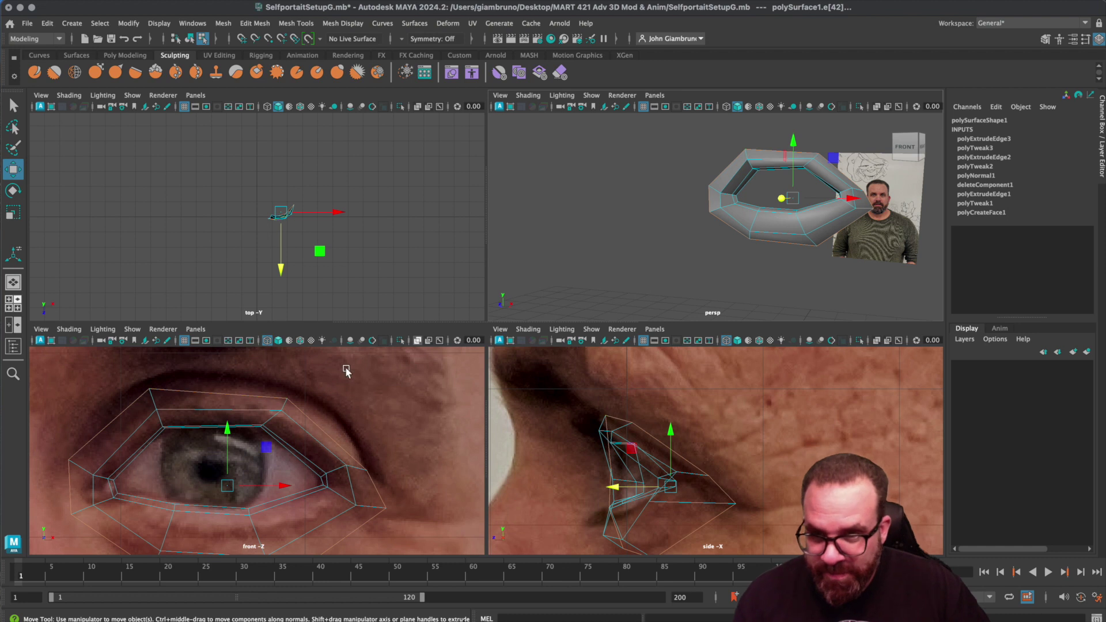
pyautogui.scroll(-5, 340, 398)
pyautogui.scroll(3, 242, 424)
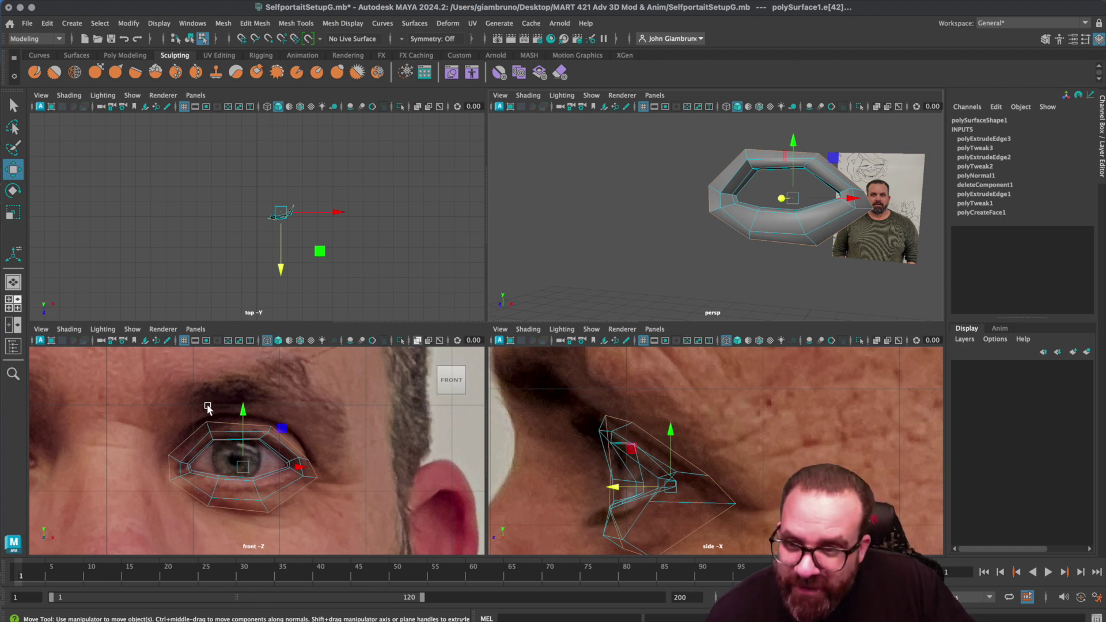
pyautogui.hotkey('ctrl', 'e')
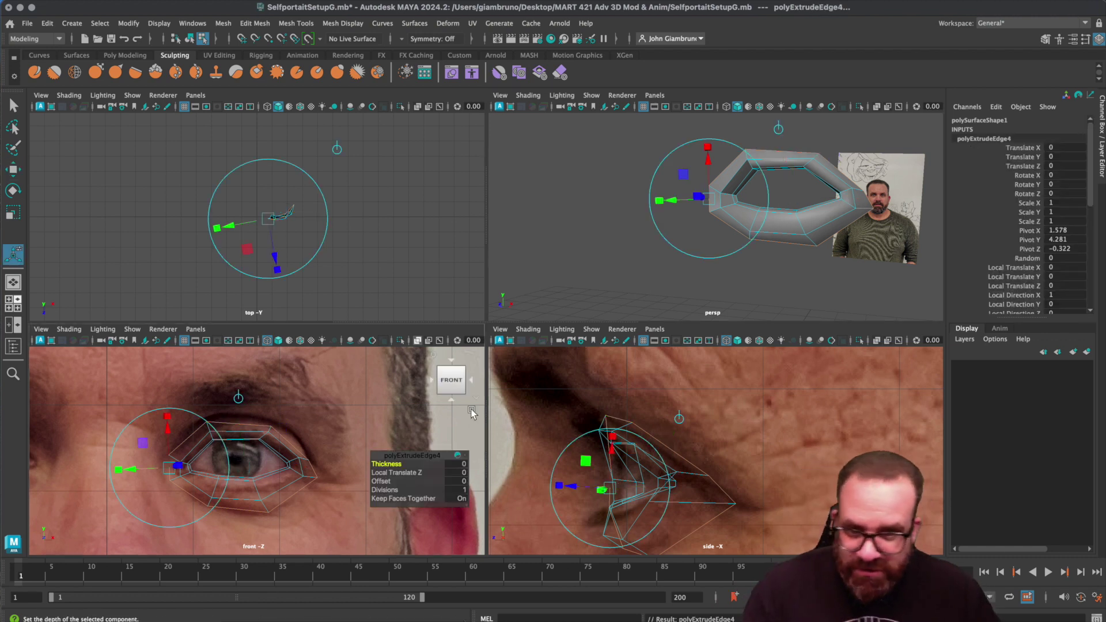
pyautogui.click(779, 129)
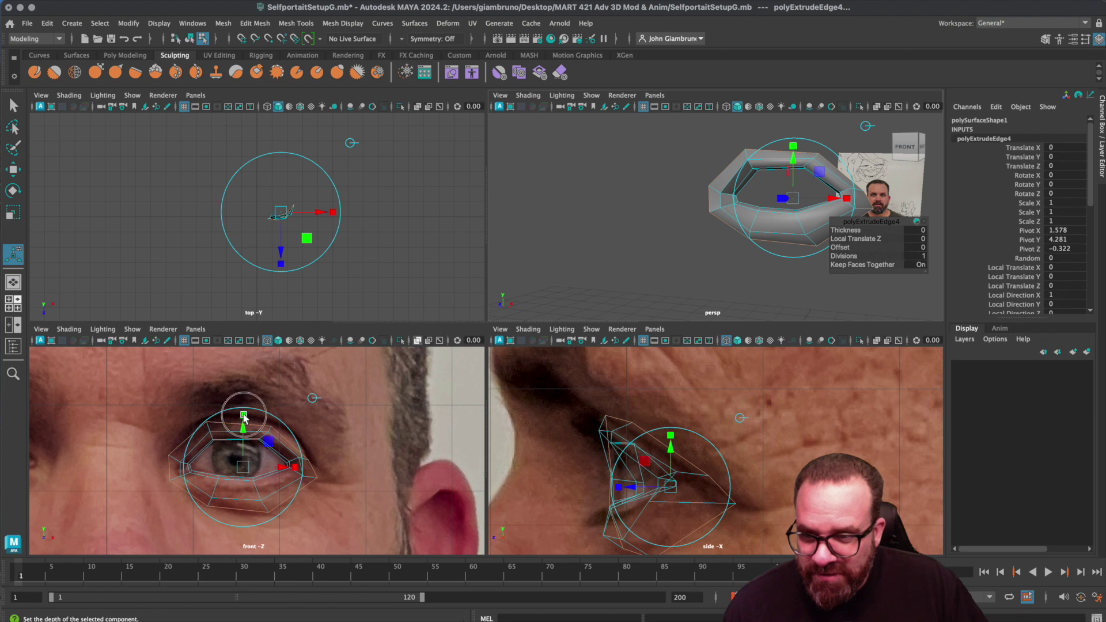
pyautogui.moveTo(243, 468); pyautogui.dragTo(247, 468)
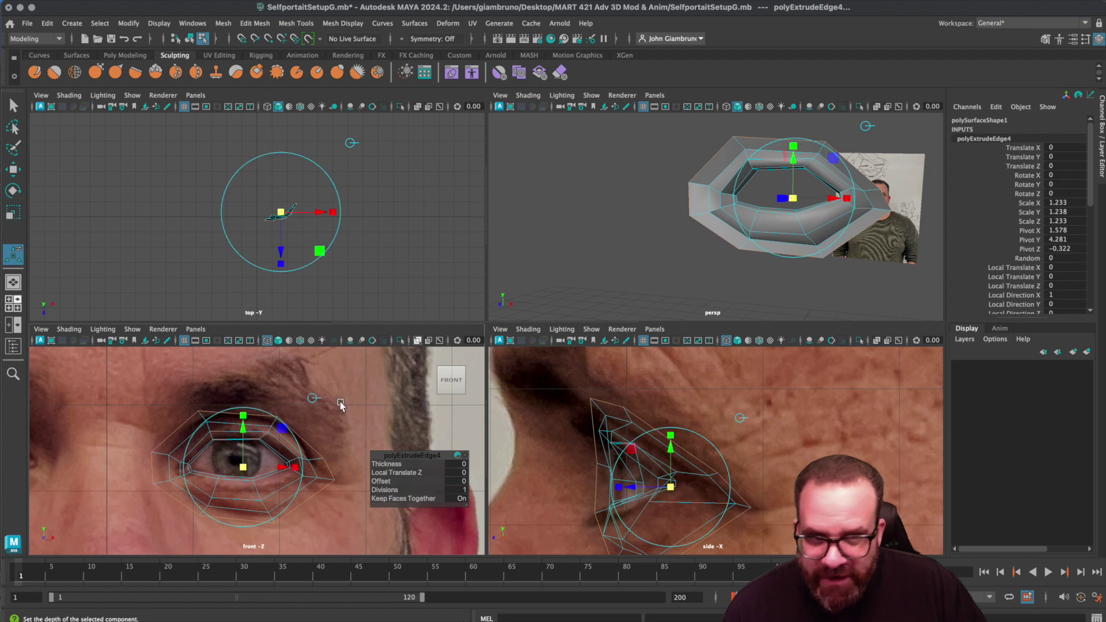
# - Hide the Channel Box to widen the four viewports around the eye mesh
pyautogui.click(1100, 39)
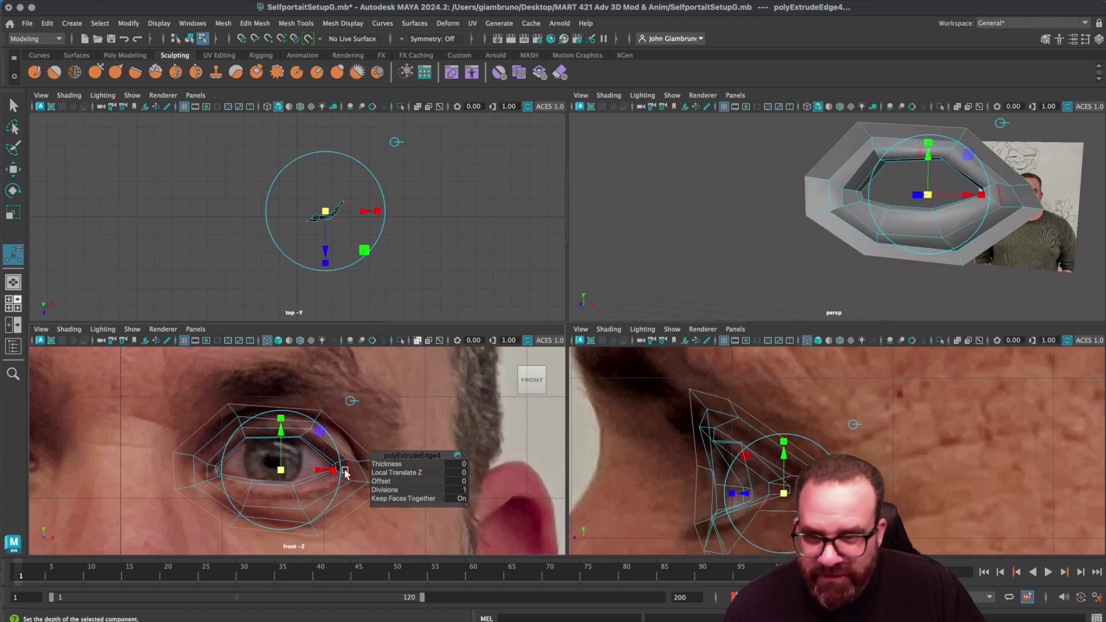
pyautogui.moveTo(176, 489); pyautogui.dragTo(239, 410)
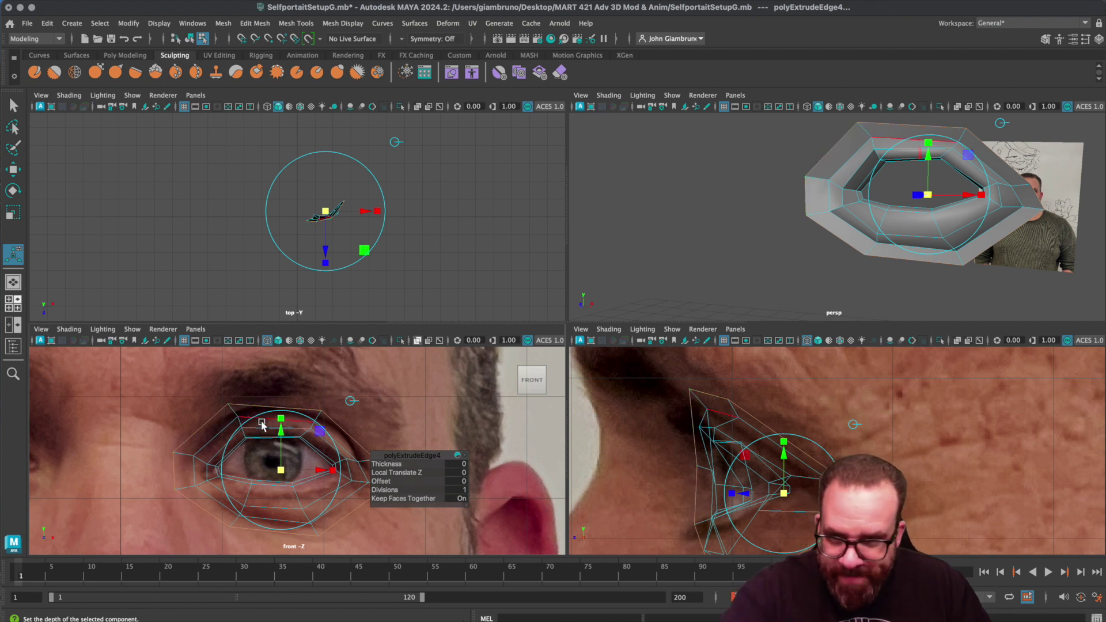
pyautogui.keyDown('alt'); pyautogui.moveTo(264, 461); pyautogui.dragTo(164, 436, button='middle'); pyautogui.keyUp('alt')
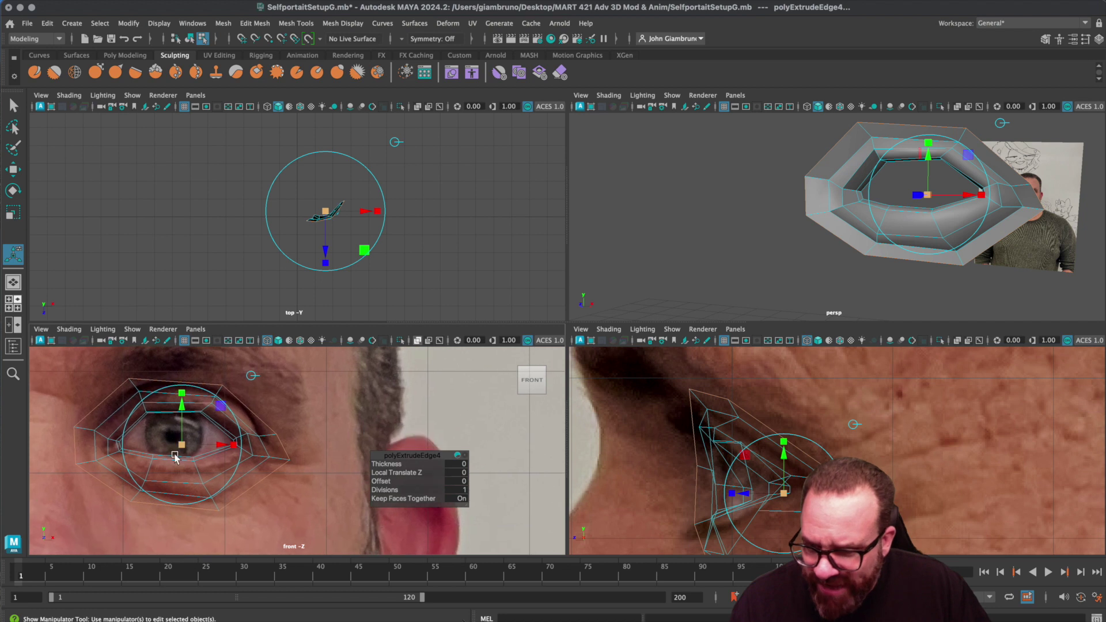
pyautogui.keyDown('alt'); pyautogui.moveTo(701, 425); pyautogui.dragTo(757, 468, button='middle'); pyautogui.keyUp('alt')
# - Select the new outermost loop's inner-corner edge and pull it forward toward the nose bridge in the side view
pyautogui.rightClick(90, 439)
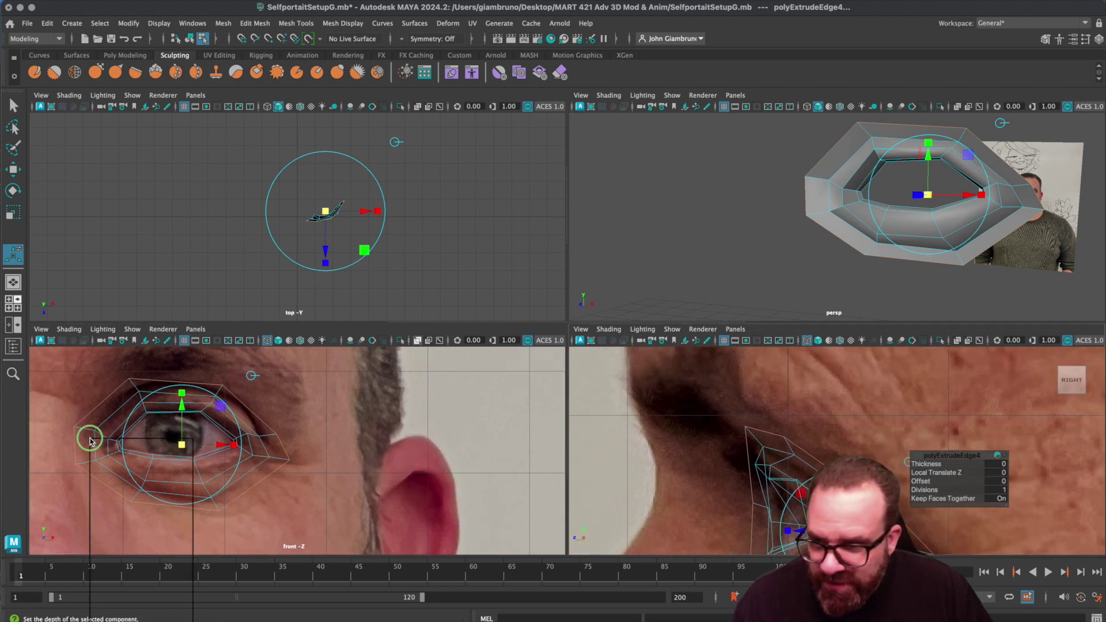
pyautogui.rightClick(102, 436)
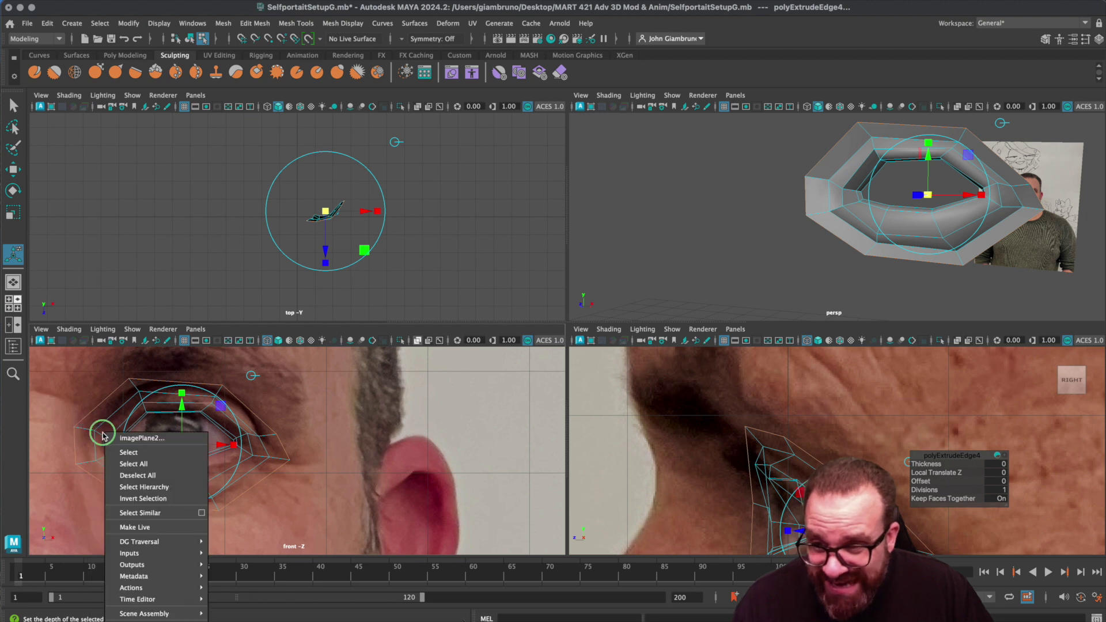
pyautogui.click(780, 237)
pyautogui.rightClick(835, 229)
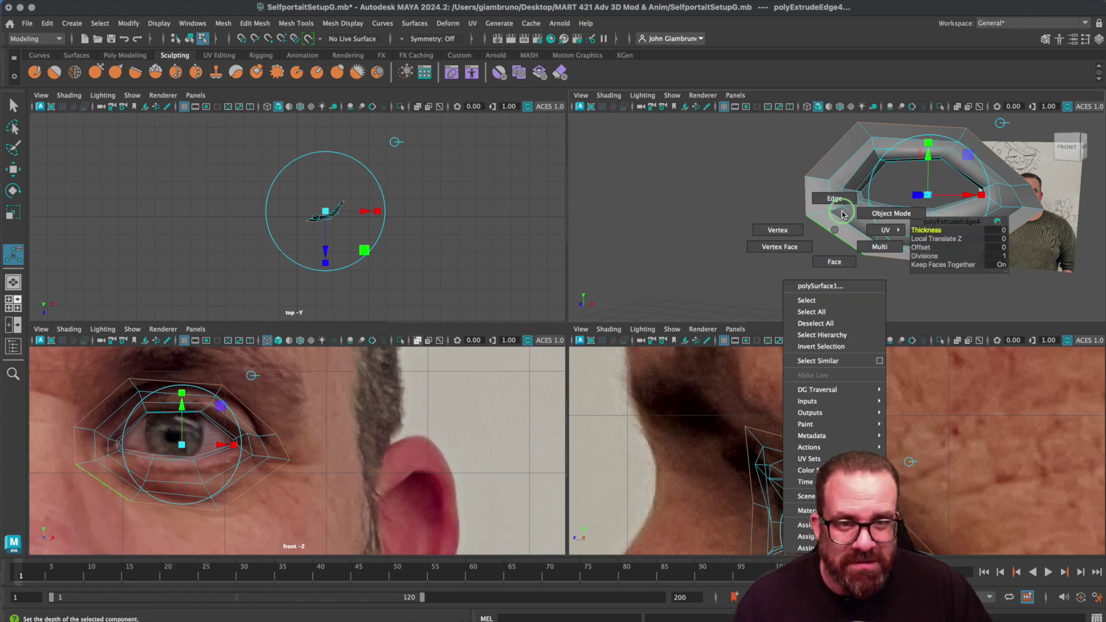
pyautogui.click(835, 198)
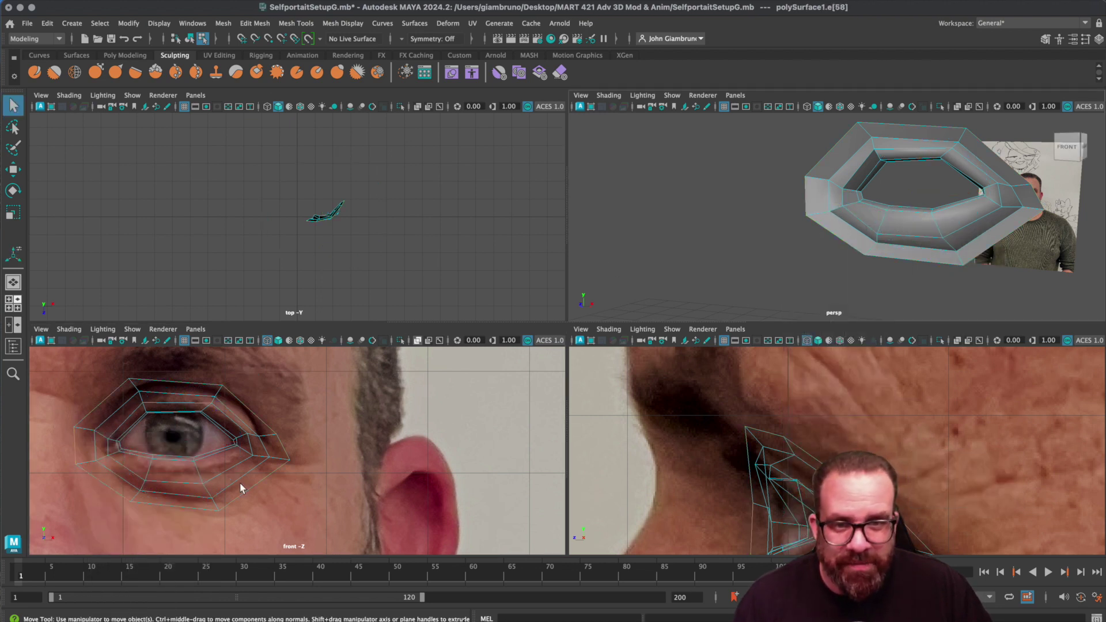
pyautogui.press('w')
pyautogui.keyDown('alt'); pyautogui.moveTo(719, 515); pyautogui.dragTo(685, 416, button='middle'); pyautogui.keyUp('alt')
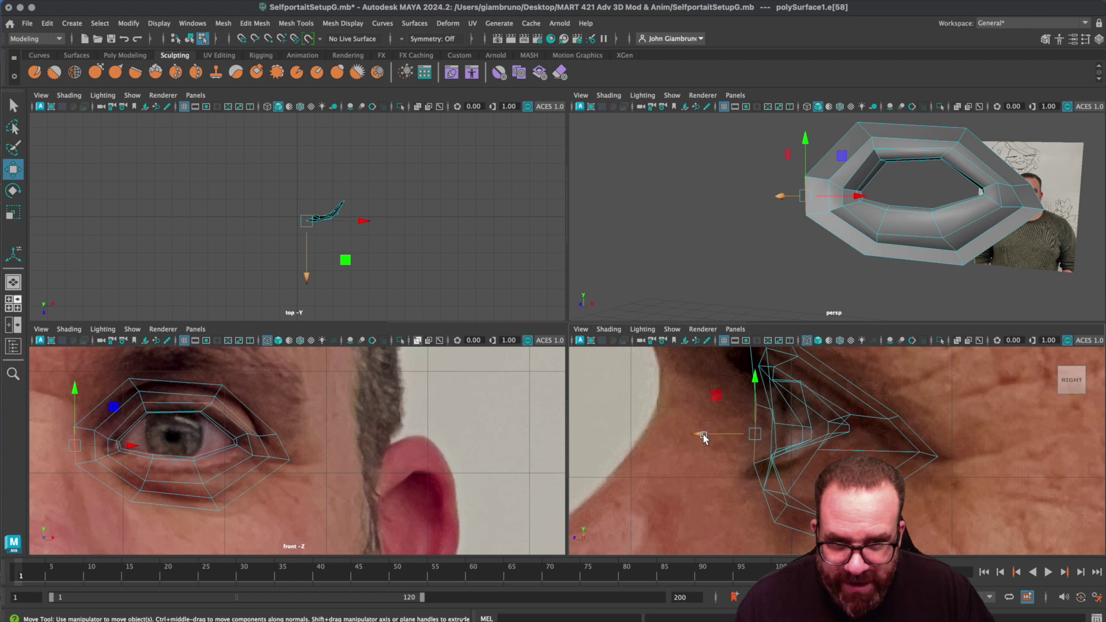
pyautogui.moveTo(703, 436); pyautogui.dragTo(680, 436)
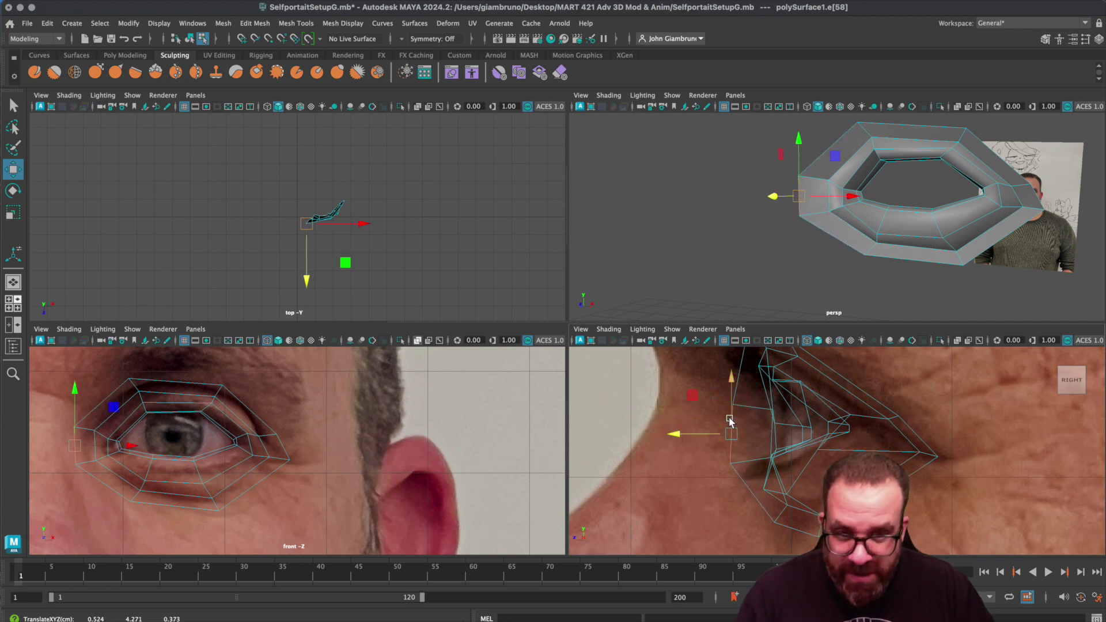
# - Slightly rotate and scale the outermost loop's inner-corner edge in the side view
pyautogui.press('e')
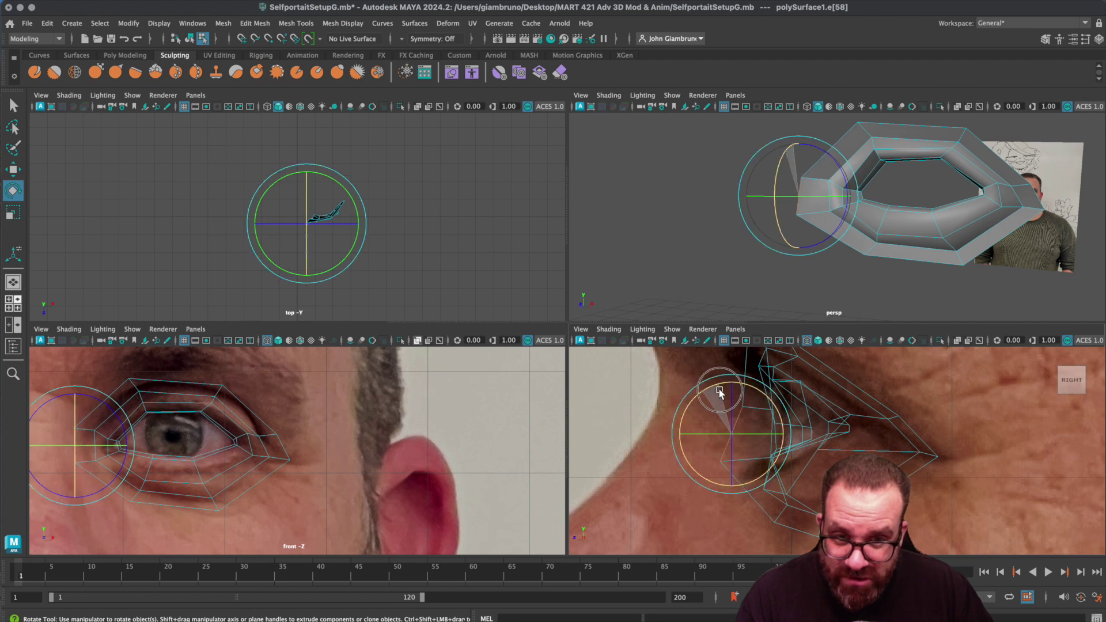
pyautogui.press('r')
pyautogui.moveTo(732, 383); pyautogui.dragTo(723, 414)
# - Show the front view shaded and, in vertex mode, raise the outermost loop's upper inner-corner vertex and adjust the lower one
pyautogui.rightClick(720, 422)
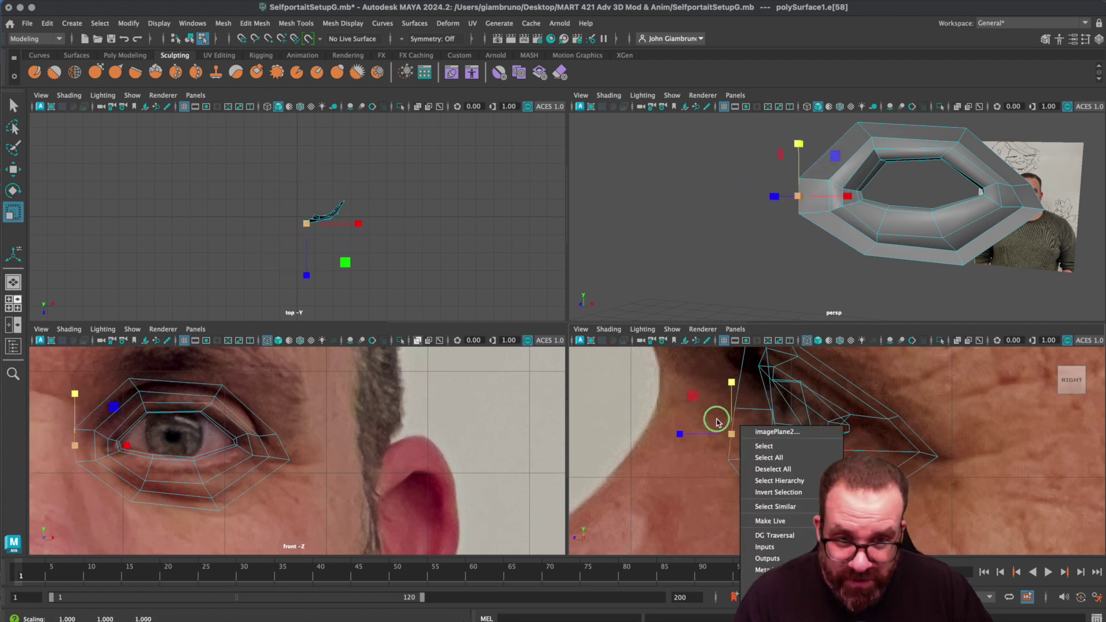
pyautogui.click(241, 483)
pyautogui.rightClick(239, 468)
pyautogui.click(220, 475)
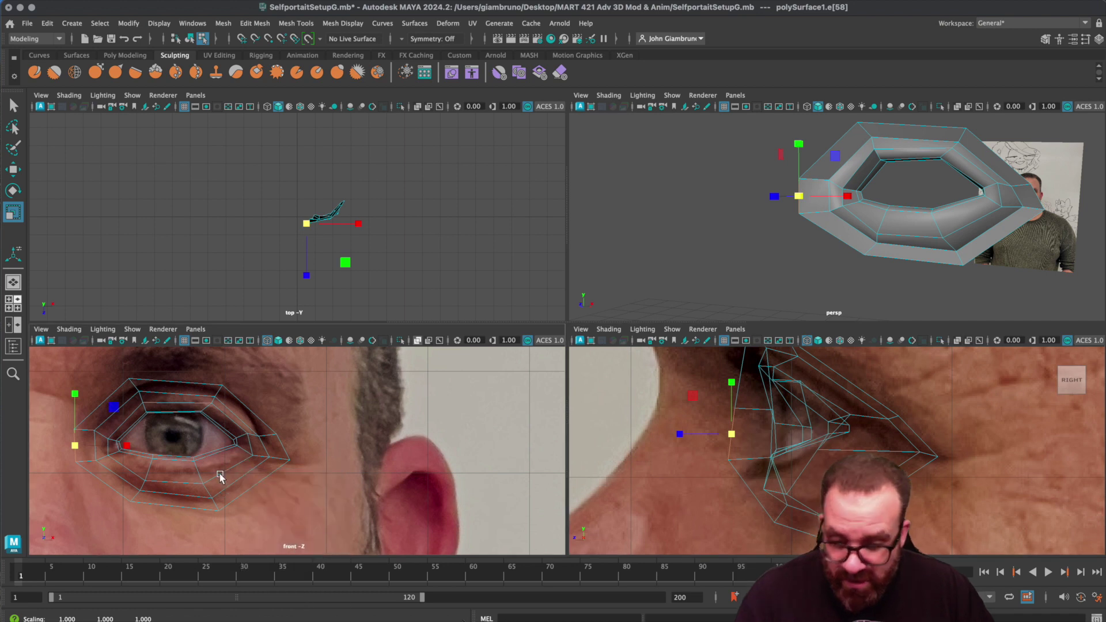
pyautogui.press('5')
pyautogui.rightClick(214, 440)
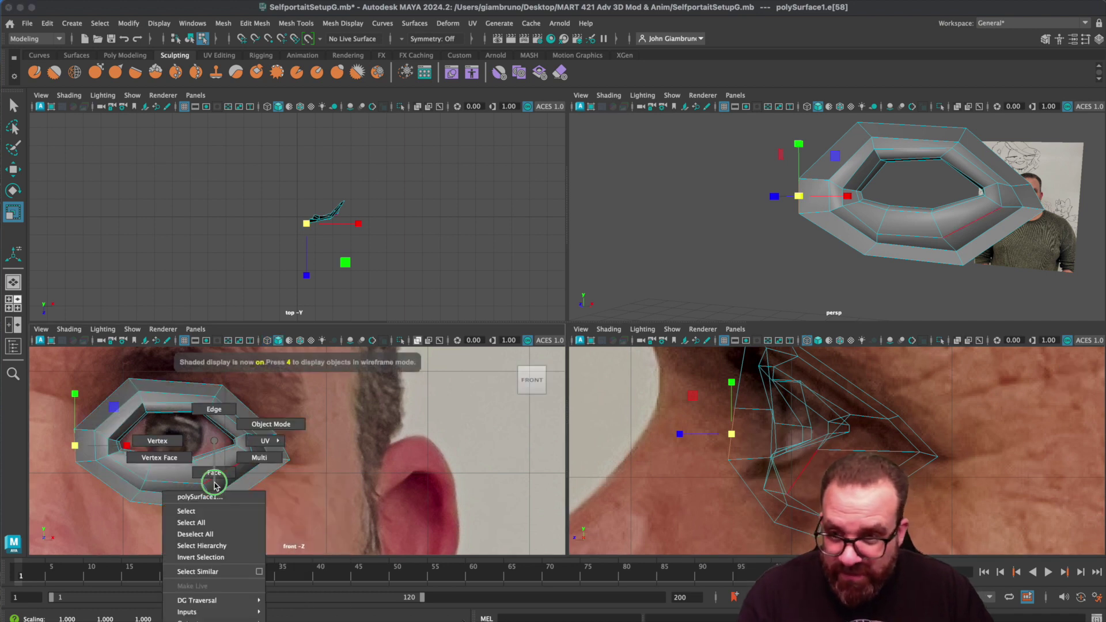
pyautogui.click(157, 441)
pyautogui.click(75, 432)
pyautogui.press('w')
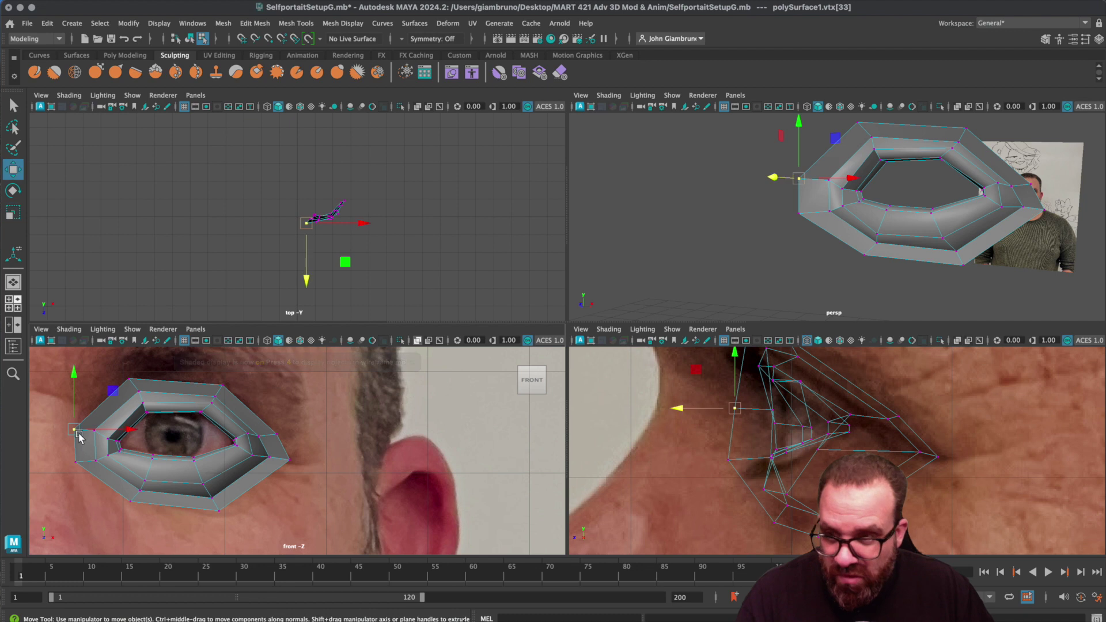
pyautogui.click(76, 463)
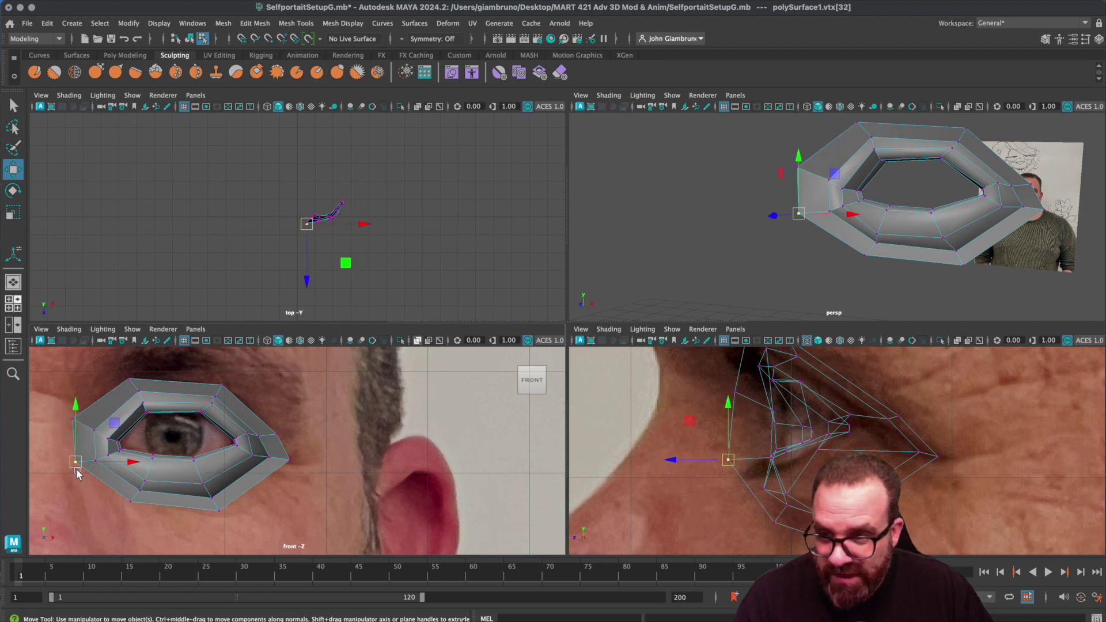
# - Move the outermost loop's lower inner vertex toward the nose and slightly down, and adjust its depth from the side
pyautogui.click(131, 503)
pyautogui.moveTo(130, 504); pyautogui.dragTo(106, 509)
pyautogui.keyDown('alt'); pyautogui.moveTo(863, 296); pyautogui.dragTo(673, 238); pyautogui.keyUp('alt')
pyautogui.click(685, 239)
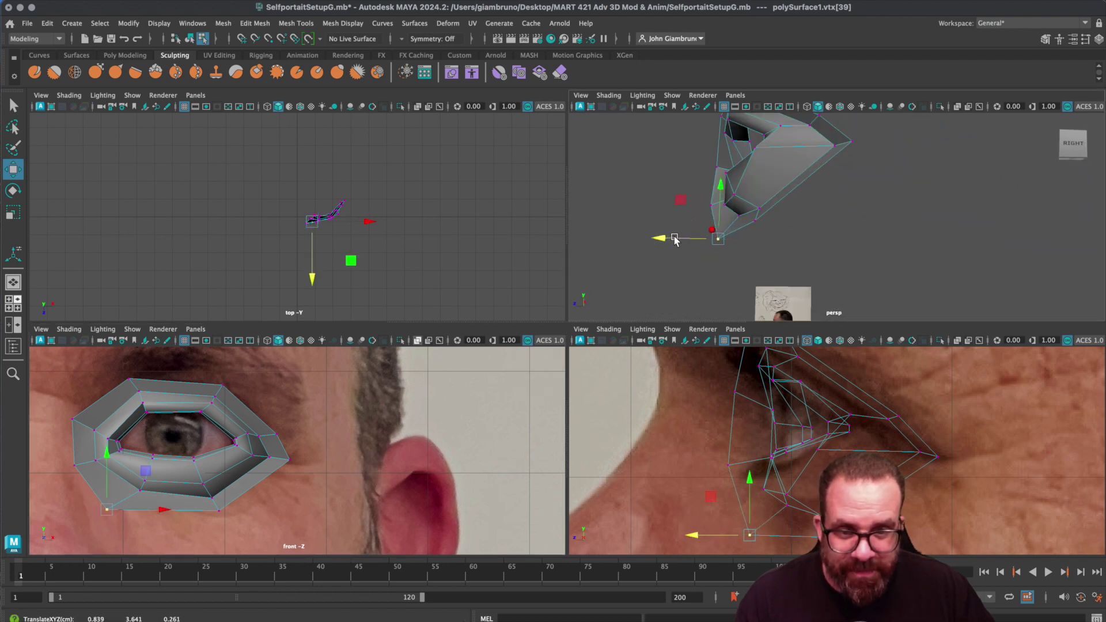
# - Lower the outermost loop's lower outer vertex below the eye and adjust its depth
pyautogui.click(759, 222)
pyautogui.moveTo(713, 222); pyautogui.dragTo(742, 229)
pyautogui.click(758, 224)
pyautogui.moveTo(747, 173); pyautogui.dragTo(747, 187)
pyautogui.scroll(-3, 761, 201)
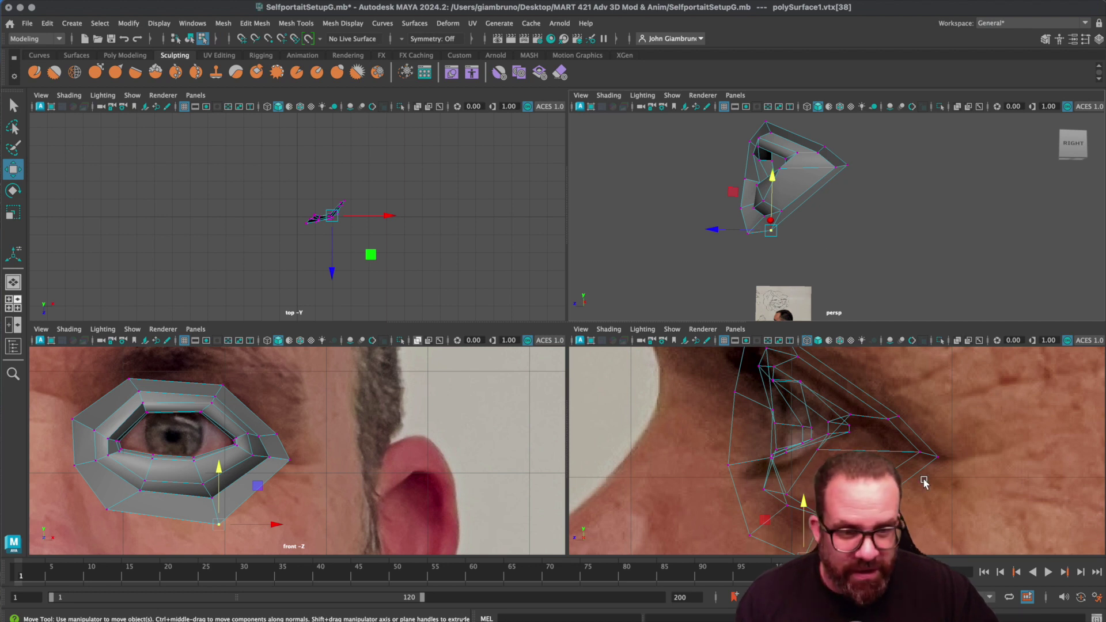
# - Lower the outermost loop's lower outer-corner vertex slightly against the side reference
pyautogui.click(934, 456)
pyautogui.click(942, 459)
pyautogui.scroll(-10, 922, 479)
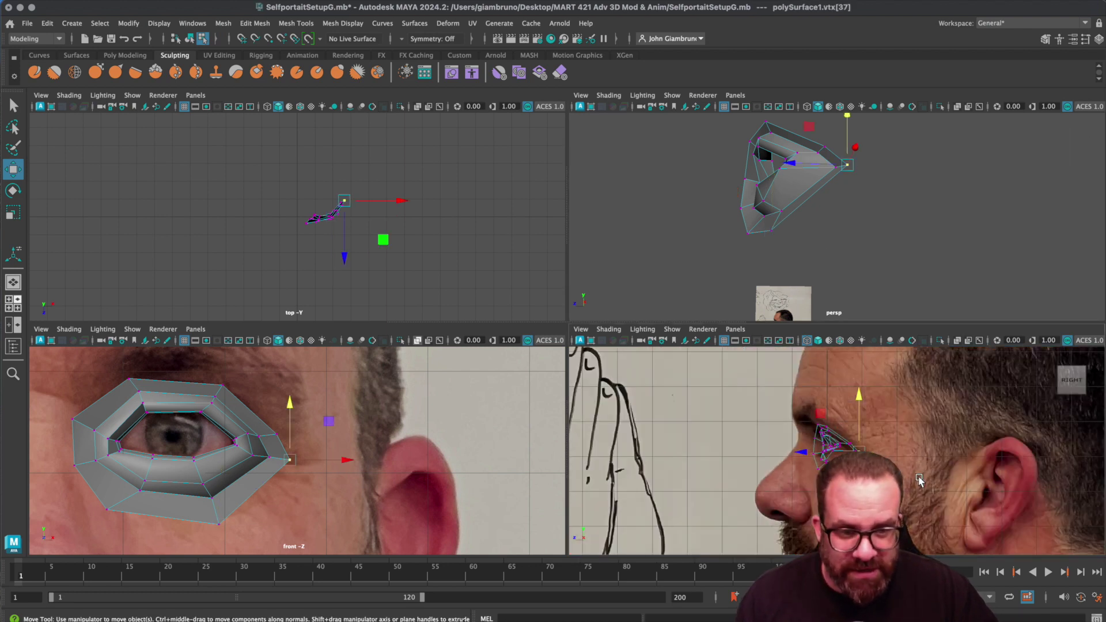
pyautogui.scroll(5, 828, 459)
pyautogui.moveTo(882, 405); pyautogui.dragTo(882, 411)
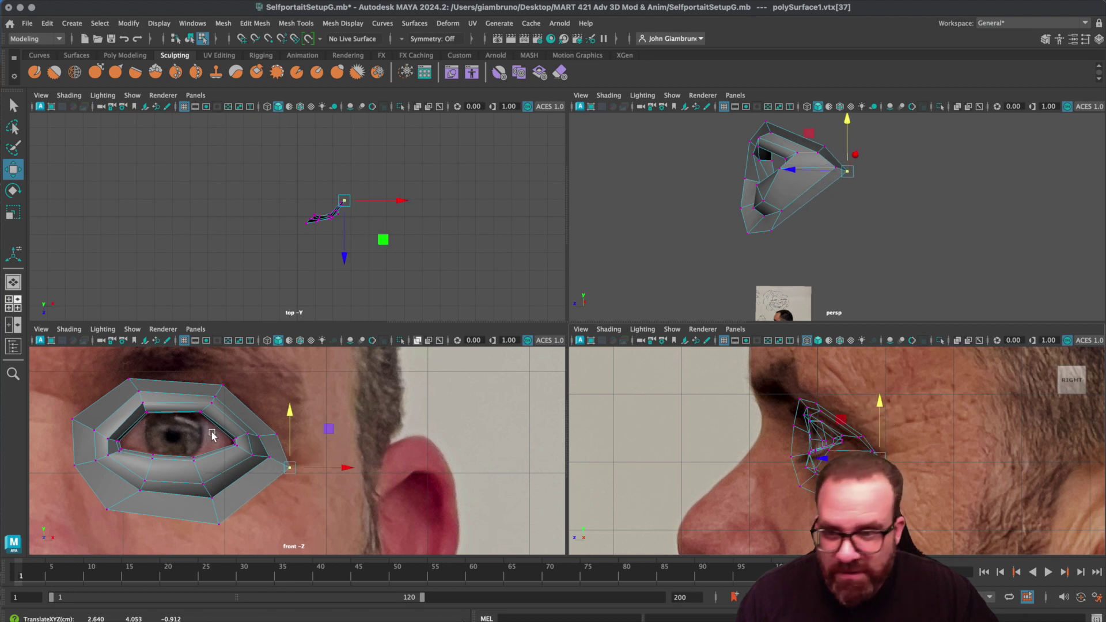
# - Move the outermost loop's upper outer-corner vertex slightly outward and up in the front view
pyautogui.click(275, 416)
pyautogui.click(275, 432)
pyautogui.moveTo(277, 379); pyautogui.dragTo(316, 395)
pyautogui.click(222, 385)
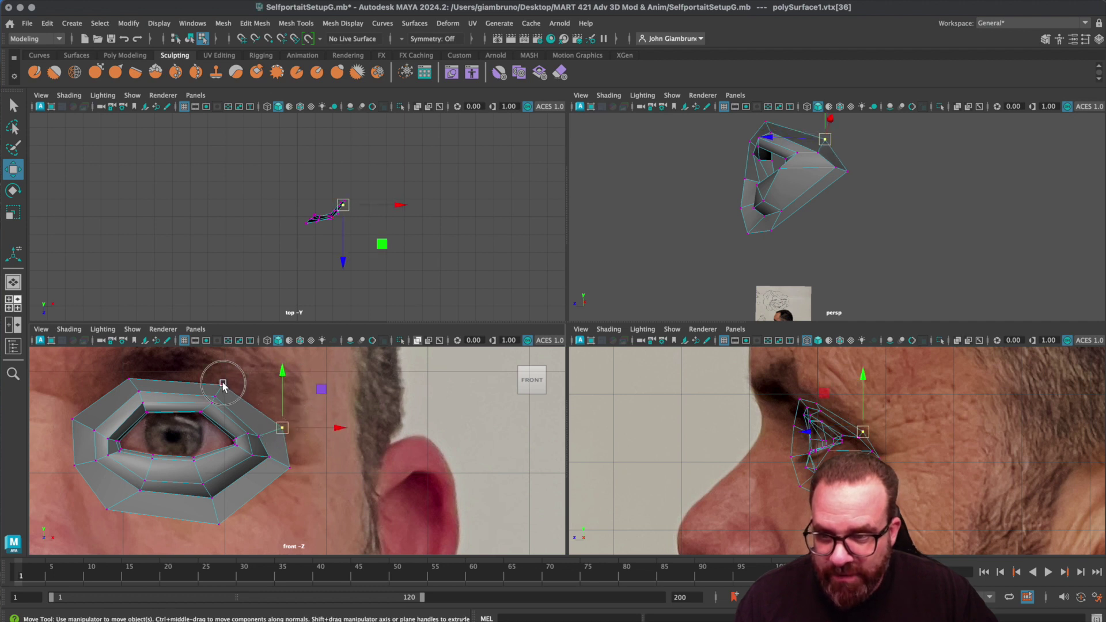
# - Push the outermost loop's lower outer-corner vertex back and slightly up in the side view
pyautogui.scroll(3, 921, 445)
pyautogui.click(869, 430)
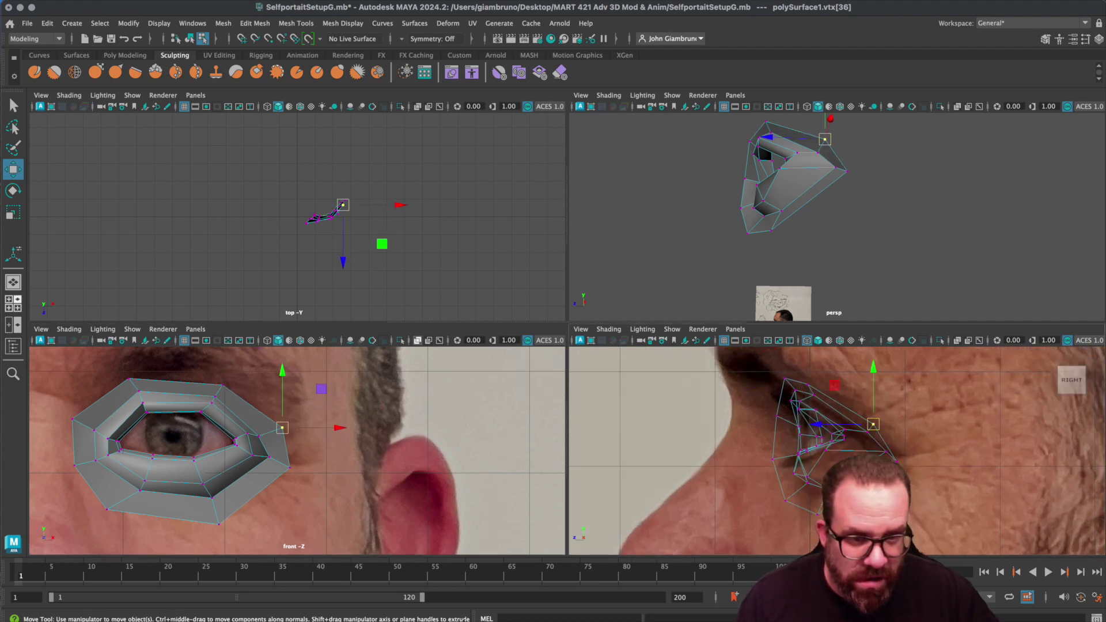
pyautogui.click(895, 461)
pyautogui.moveTo(901, 464); pyautogui.dragTo(903, 459)
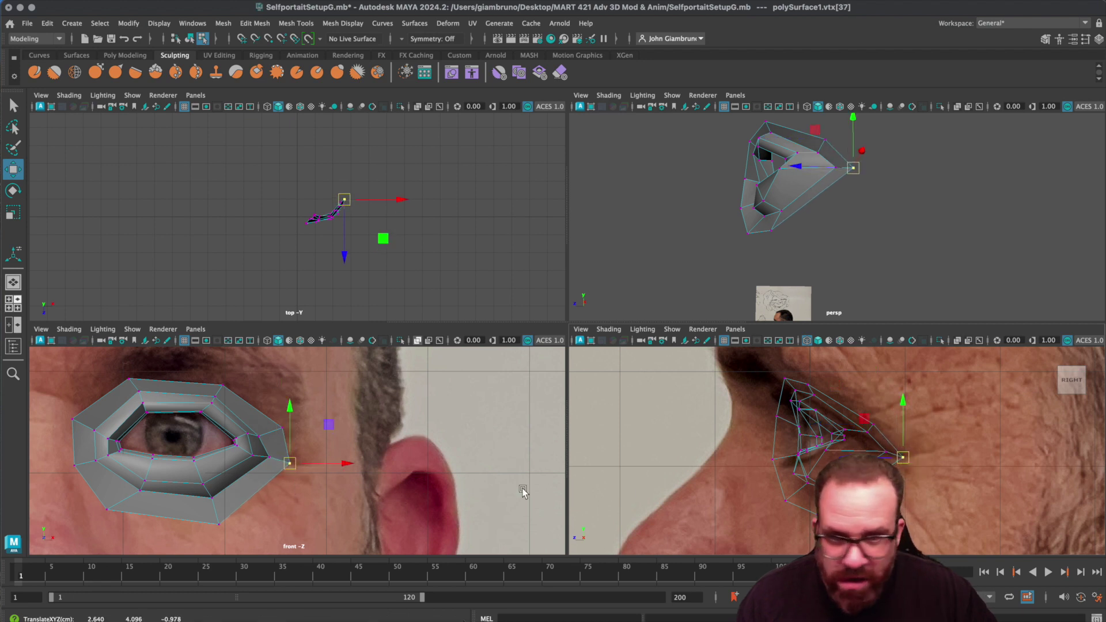
# - Pull the outermost loop's upper inner vertex forward, and raise it and the upper outer vertex toward the eyebrow
pyautogui.moveTo(779, 372); pyautogui.dragTo(713, 367)
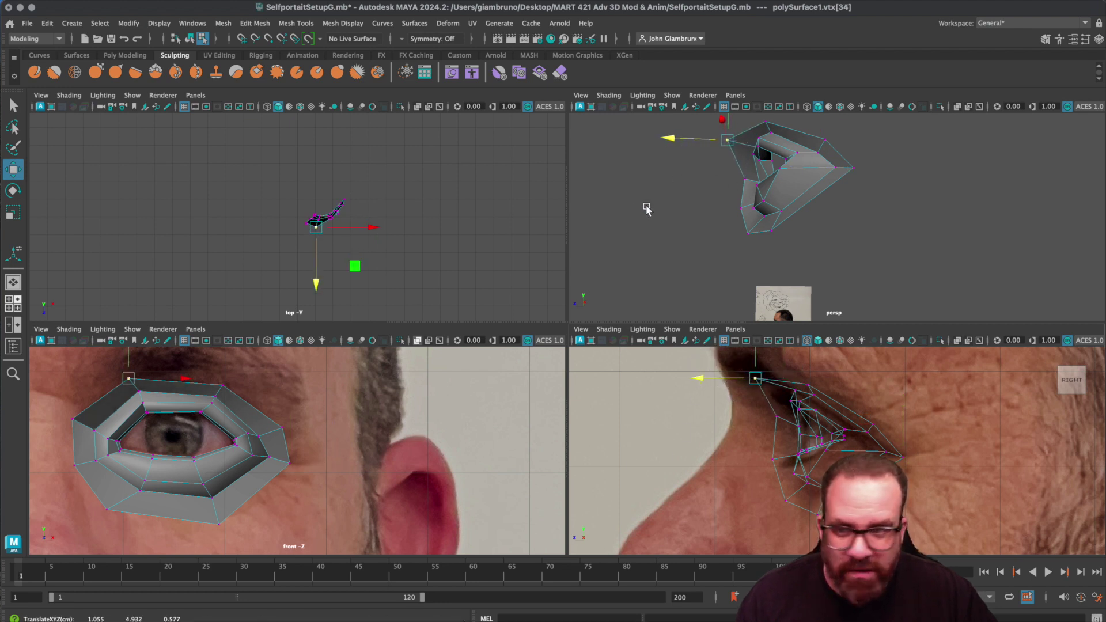
pyautogui.moveTo(128, 359); pyautogui.dragTo(128, 346)
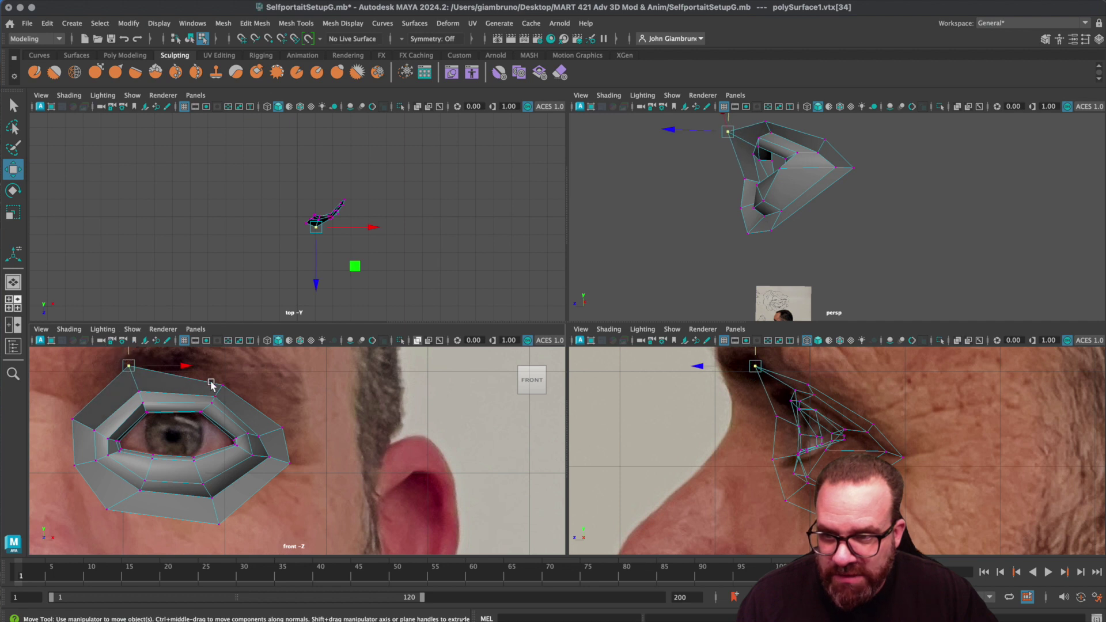
pyautogui.click(223, 385)
pyautogui.moveTo(222, 369); pyautogui.dragTo(222, 352)
# - Raise the outermost loop's upper outer-corner vertex and nudge the lower outer-corner vertex outward toward the temple
pyautogui.click(282, 429)
pyautogui.moveTo(283, 373); pyautogui.dragTo(283, 362)
pyautogui.click(288, 462)
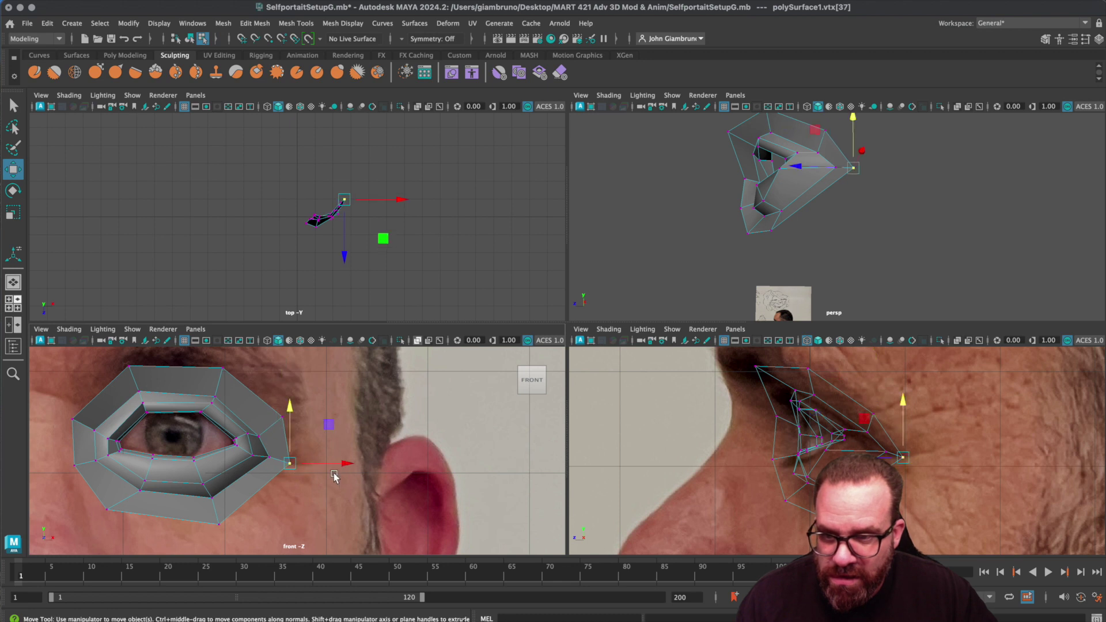
pyautogui.click(349, 462)
pyautogui.scroll(-5, 282, 461)
pyautogui.scroll(5, 282, 462)
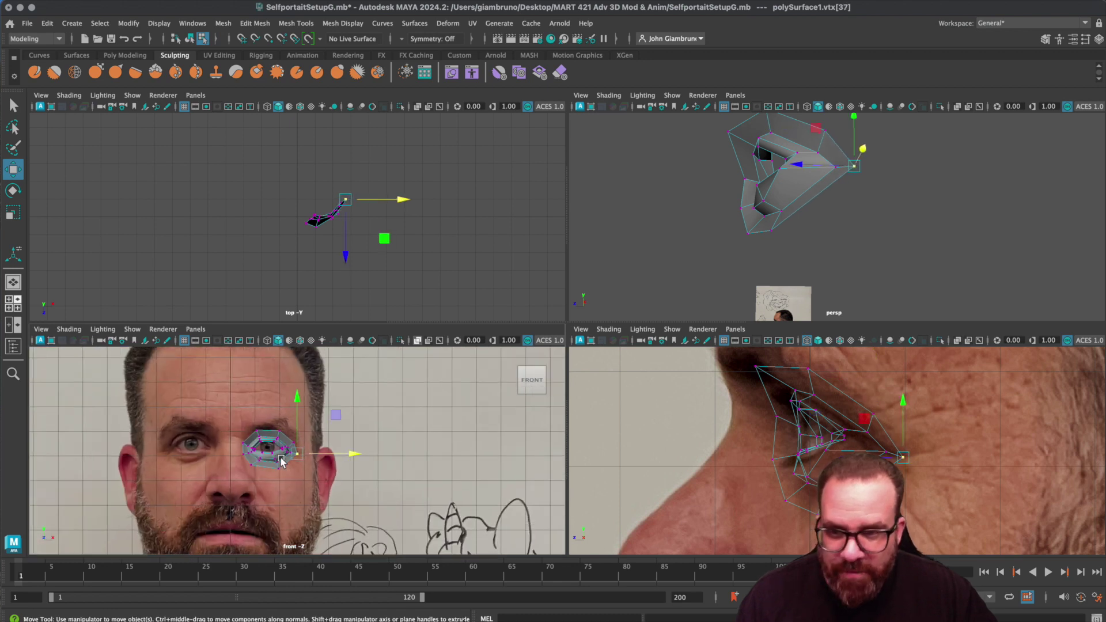
# - Select the outer border edge loop of the eye mesh and turn on smooth mesh preview
pyautogui.rightClick(227, 417)
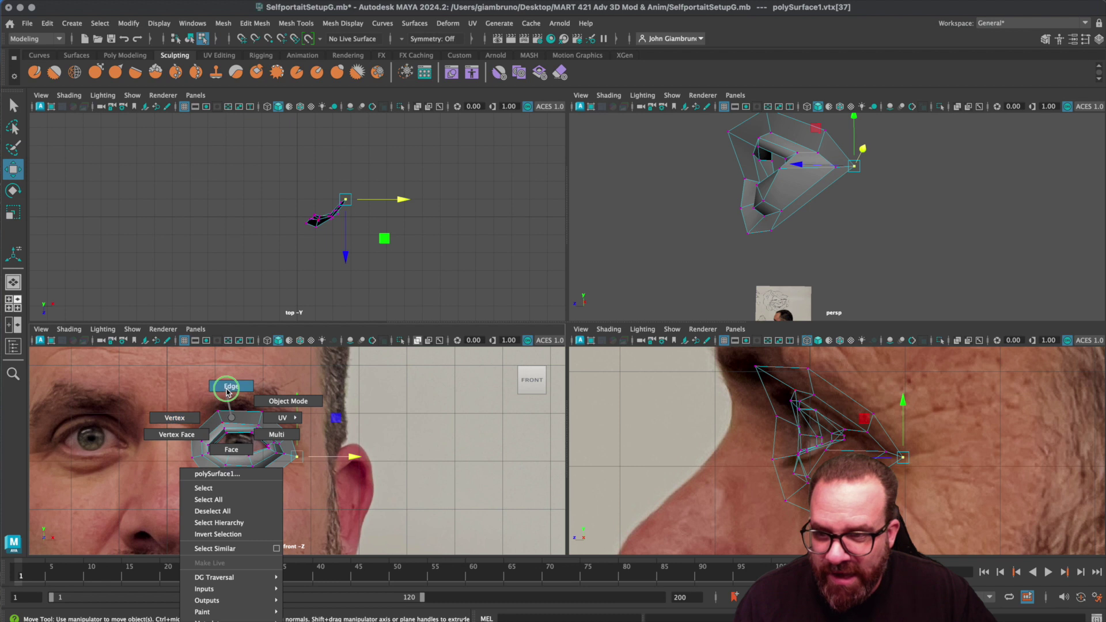
pyautogui.click(231, 386)
pyautogui.click(226, 409)
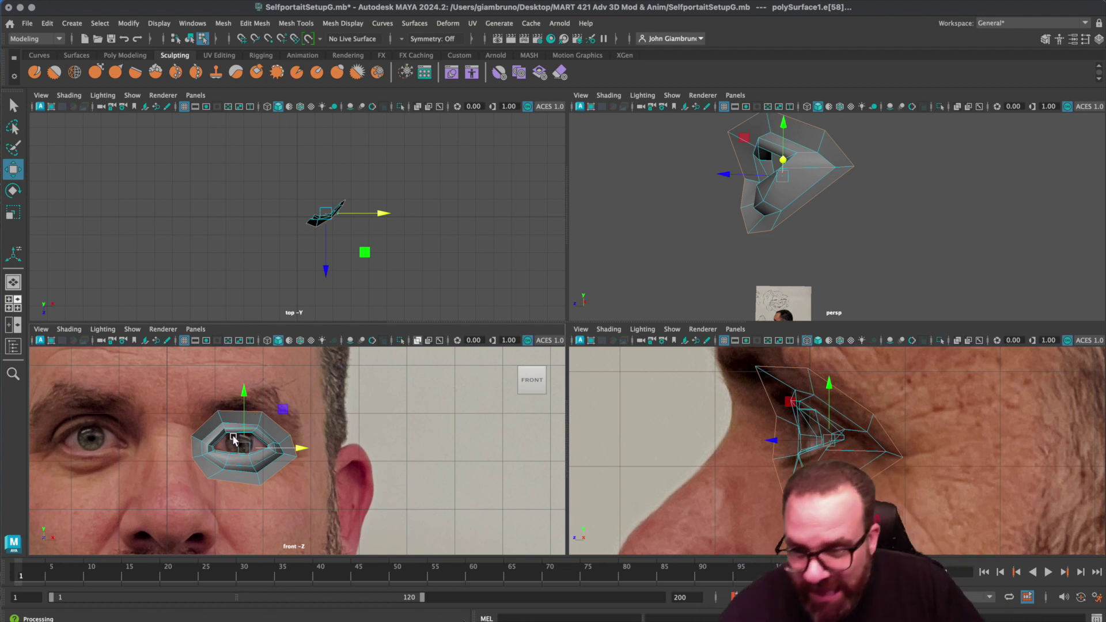
pyautogui.press('3')
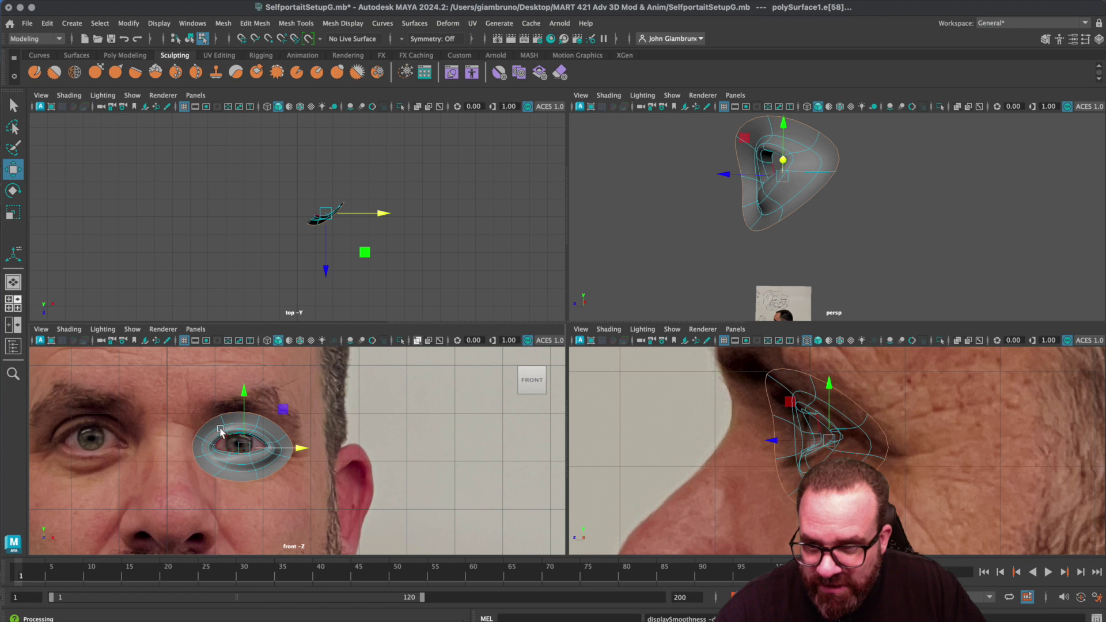
# - Turn off the smooth preview, extrude the eye mesh's outer border loop and scale the new edges outward into a wider ring
pyautogui.press('1')
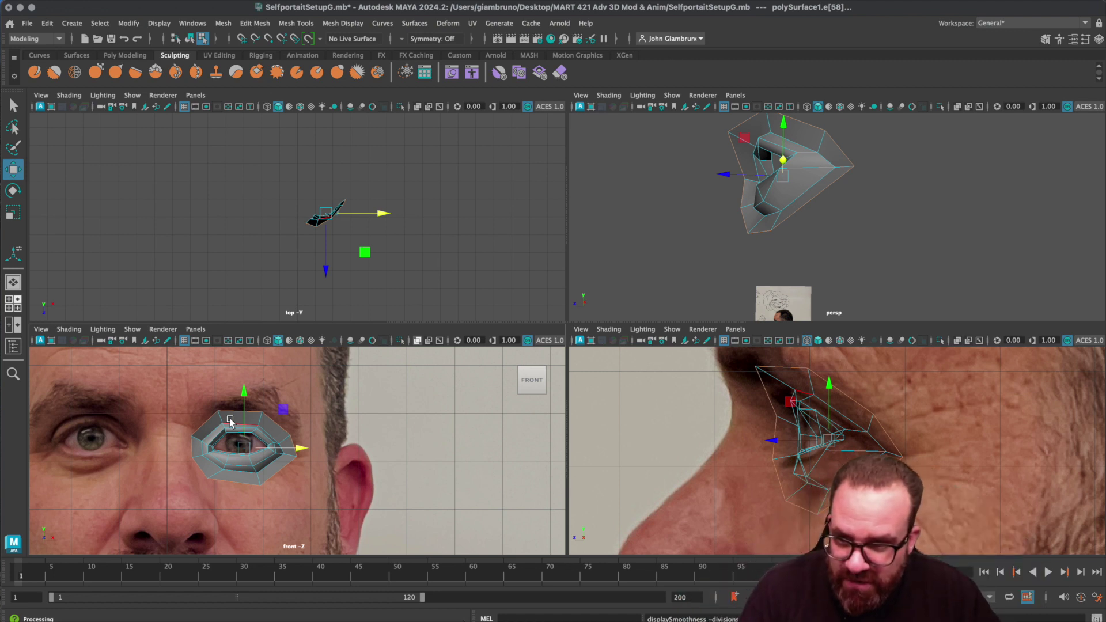
pyautogui.hotkey('ctrl', 'e')
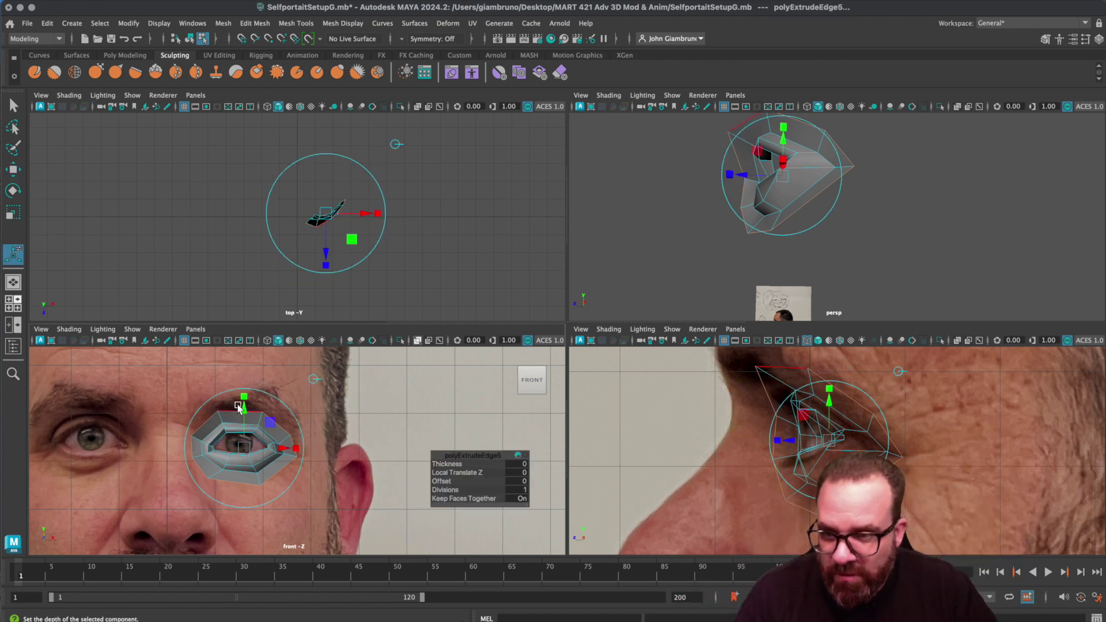
pyautogui.moveTo(245, 449); pyautogui.dragTo(252, 453)
pyautogui.scroll(2, 192, 458)
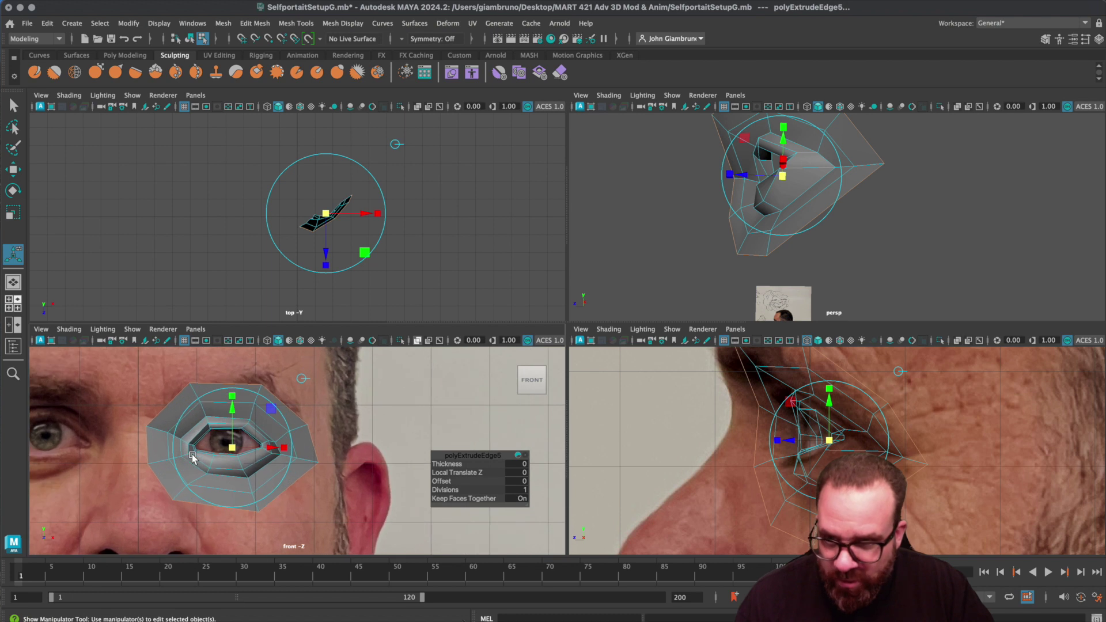
# - In vertex mode with the front view in wireframe, shift the new outermost loop's upper inner vertex slightly outward and down along the eyebrow
pyautogui.moveTo(154, 421); pyautogui.dragTo(96, 420, button='right')
pyautogui.press('4')
pyautogui.press('space')
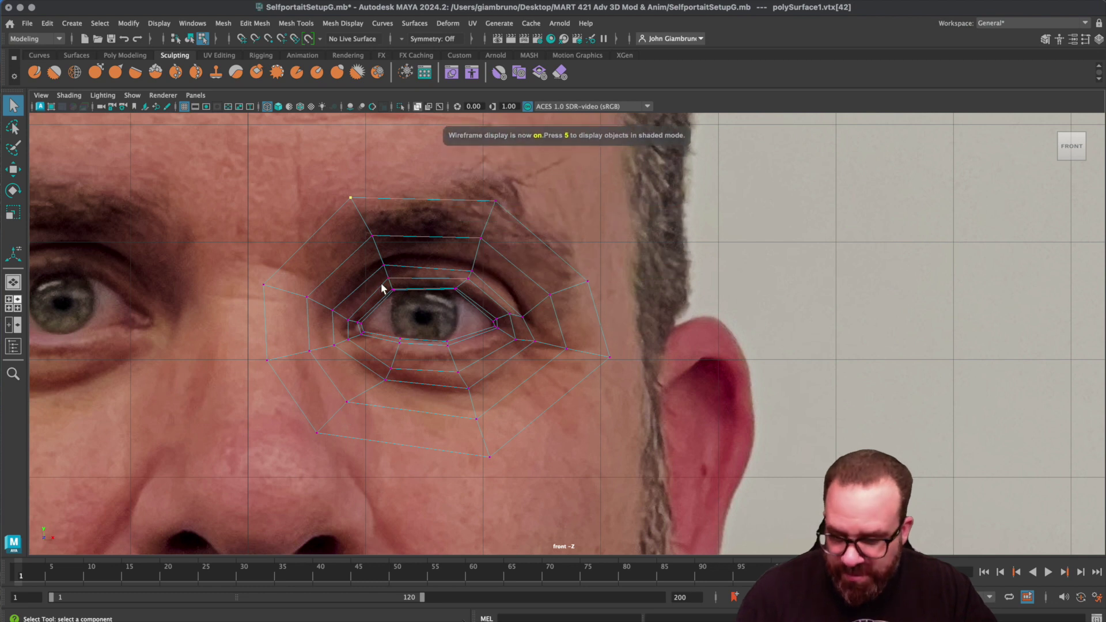
pyautogui.press('w')
pyautogui.moveTo(353, 202); pyautogui.dragTo(367, 204)
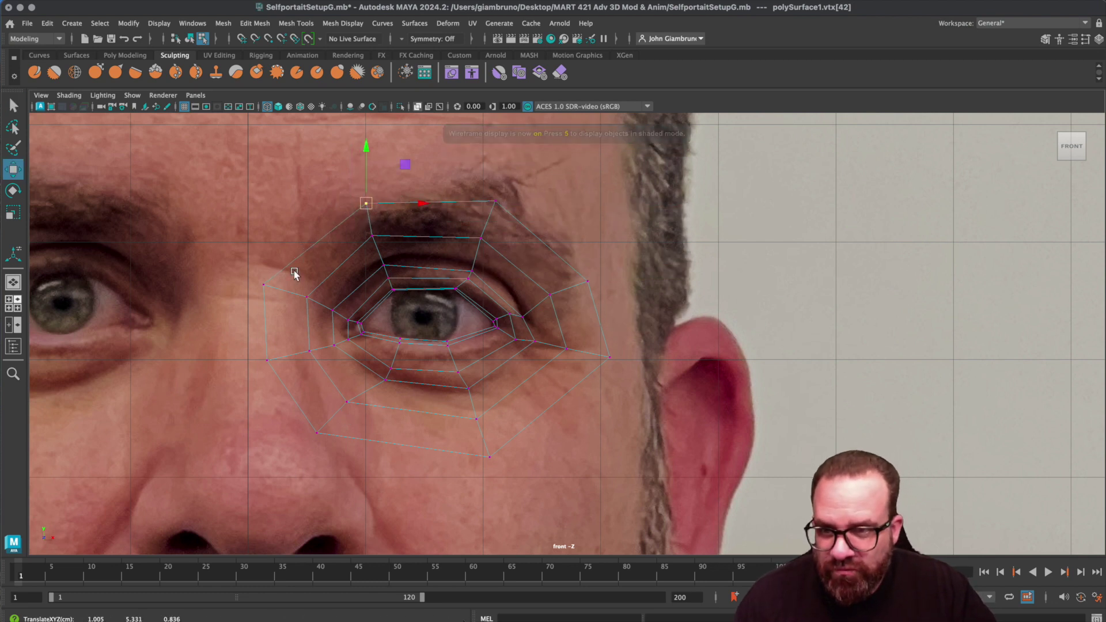
# - Move the outermost loop's two nose-side vertices and its lower inner vertex away from the nose toward the eye
pyautogui.click(267, 289)
pyautogui.moveTo(325, 288); pyautogui.dragTo(351, 286)
pyautogui.click(263, 358)
pyautogui.moveTo(323, 360); pyautogui.dragTo(347, 358)
pyautogui.click(312, 432)
pyautogui.moveTo(375, 436); pyautogui.dragTo(381, 436)
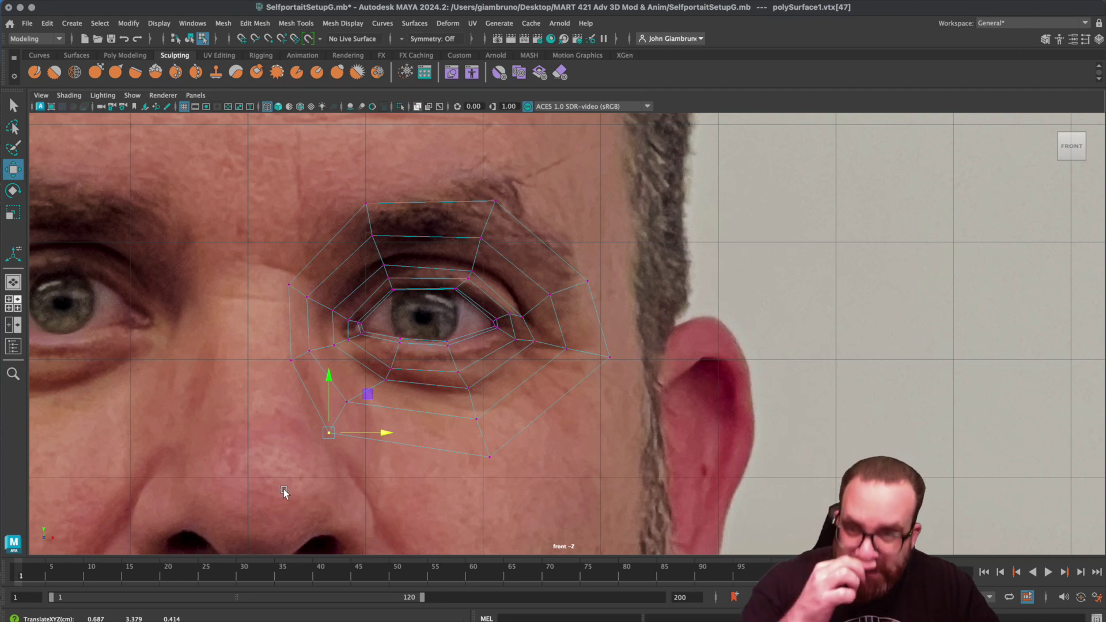
# - Spread the outermost loop's lower outer vertex toward the temple and move the lower inner vertex down and outward onto the cheek
pyautogui.click(486, 456)
pyautogui.moveTo(546, 458); pyautogui.dragTo(534, 457)
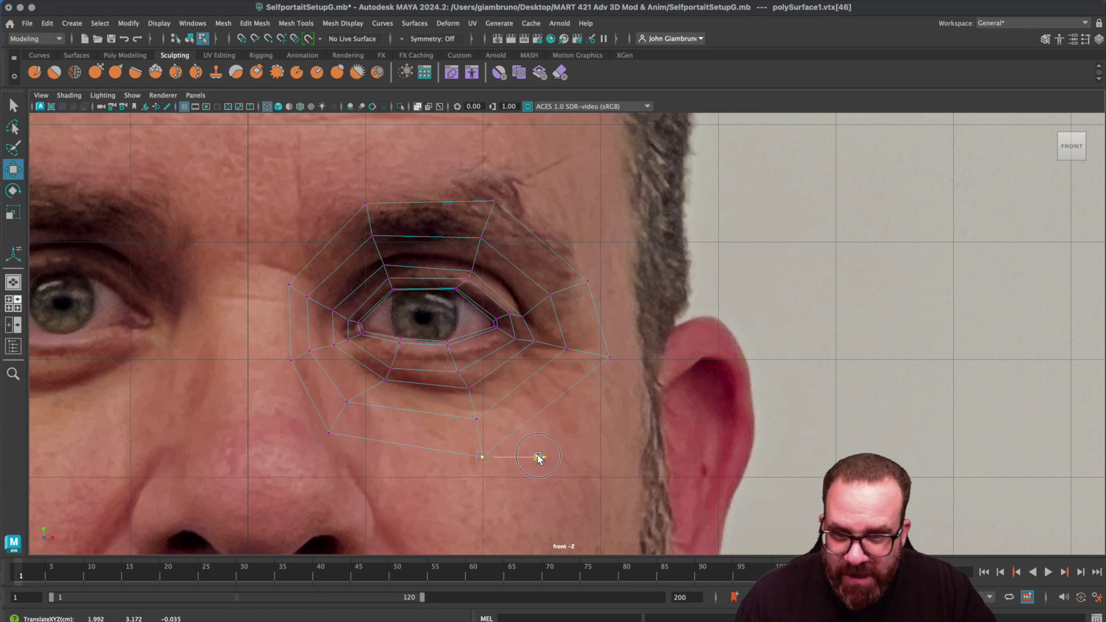
pyautogui.click(329, 434)
pyautogui.moveTo(329, 433); pyautogui.dragTo(352, 458)
# - Lower the nose-side vertices of the two outer loops so they curve evenly around the inner eye corner
pyautogui.click(292, 362)
pyautogui.moveTo(292, 362); pyautogui.dragTo(302, 386)
pyautogui.click(310, 351)
pyautogui.moveTo(313, 353); pyautogui.dragTo(327, 378)
pyautogui.click(304, 294)
pyautogui.click(304, 292)
pyautogui.moveTo(304, 293); pyautogui.dragTo(312, 312)
pyautogui.click(290, 291)
# - Move the two outer loops' upper inner vertices down toward the nose and their upper outer vertices slightly inward along the eyebrow
pyautogui.click(358, 203)
pyautogui.moveTo(366, 204); pyautogui.dragTo(356, 250)
pyautogui.click(369, 235)
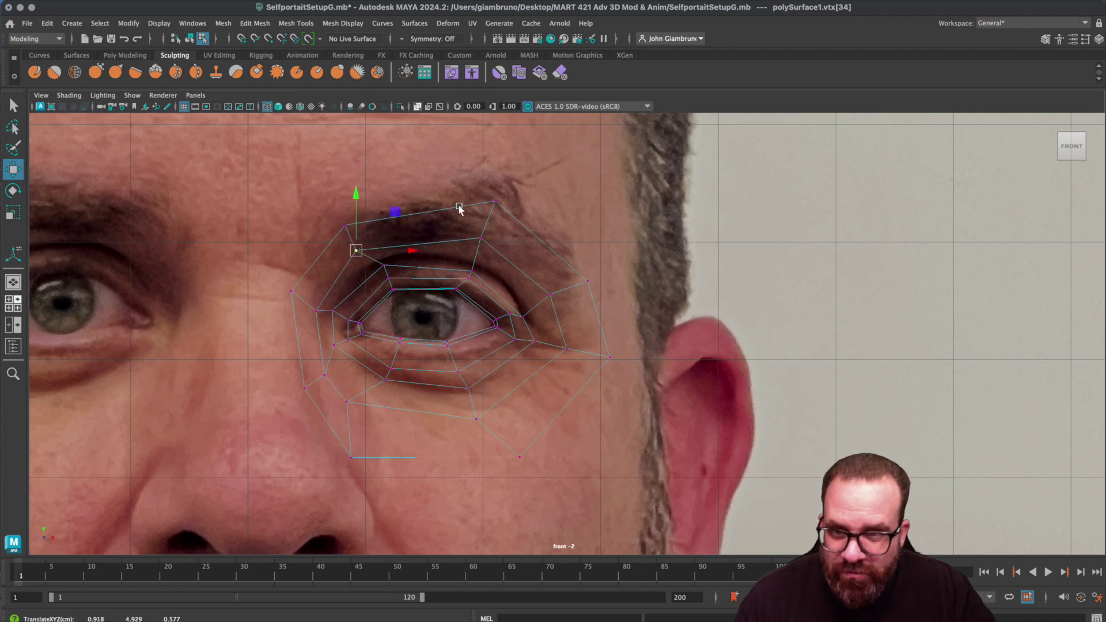
pyautogui.click(495, 202)
pyautogui.moveTo(494, 202)
pyautogui.mouseDown()
pyautogui.moveTo(454, 202)
pyautogui.moveTo(475, 203)
pyautogui.mouseUp()
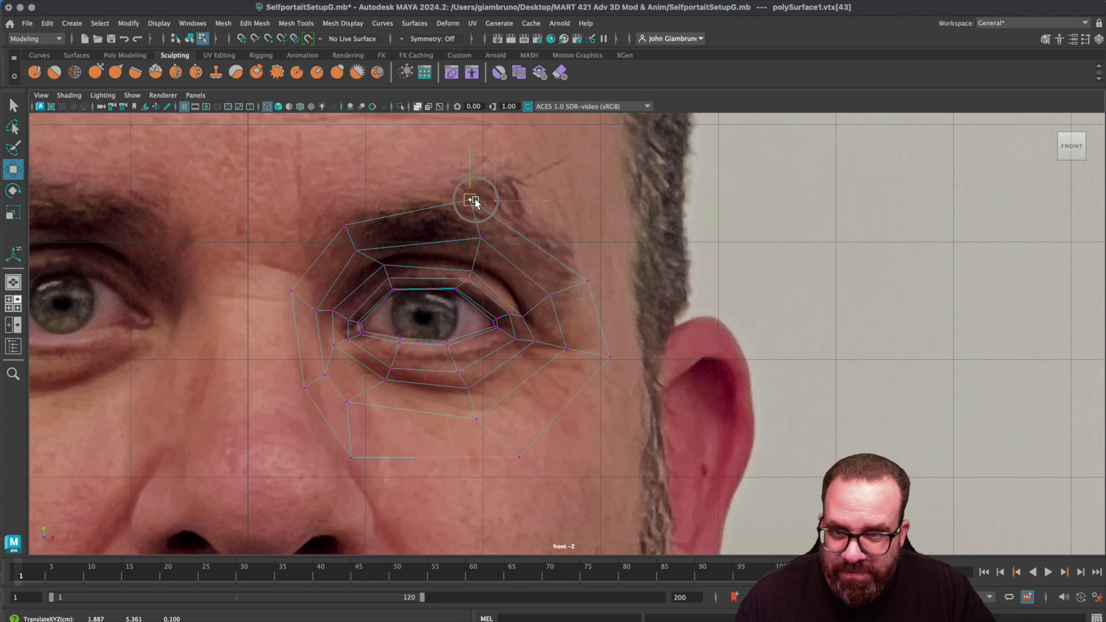
pyautogui.click(476, 241)
pyautogui.click(481, 242)
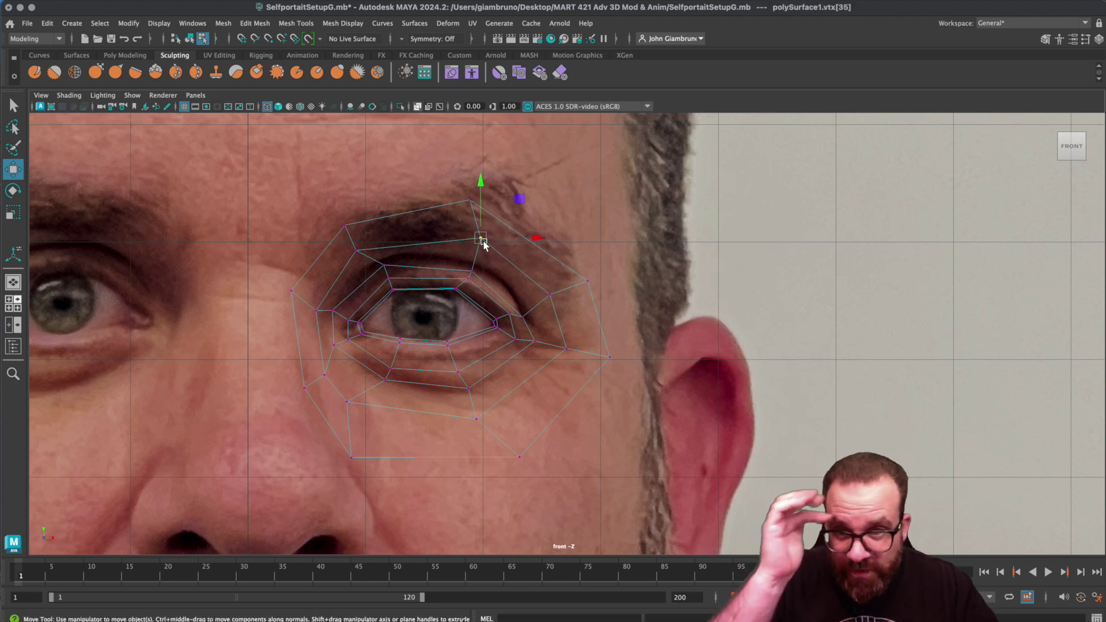
# - Pull the outermost loop's two temple-side vertices slightly inward and move its lower outer vertex farther toward the temple
pyautogui.click(585, 281)
pyautogui.moveTo(583, 280)
pyautogui.mouseDown()
pyautogui.moveTo(569, 264)
pyautogui.moveTo(579, 273)
pyautogui.mouseUp()
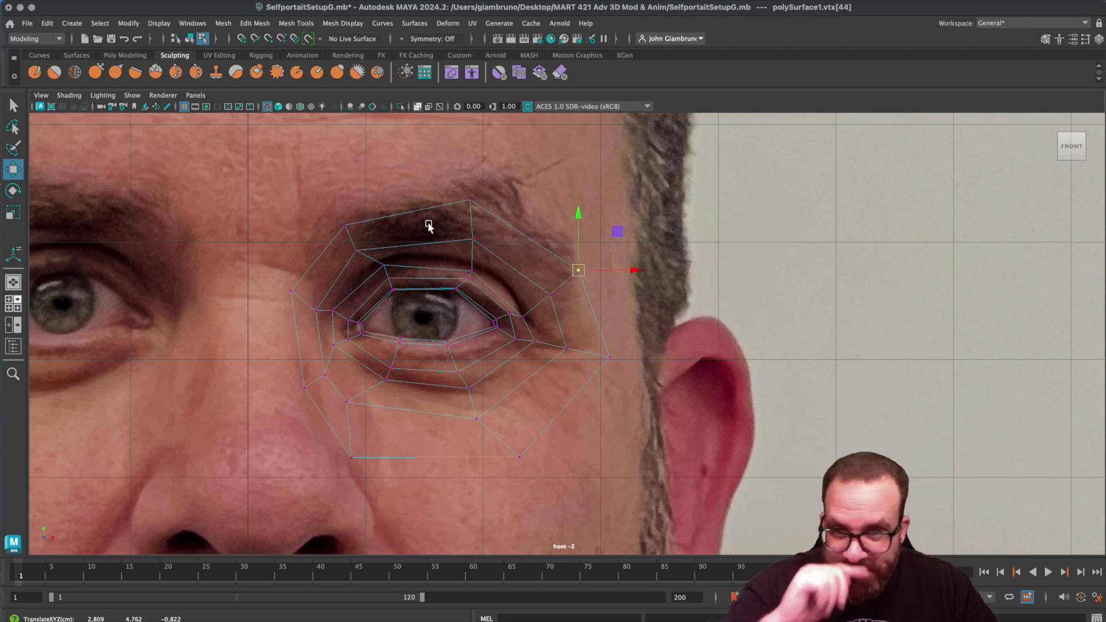
pyautogui.click(609, 357)
pyautogui.moveTo(609, 359); pyautogui.dragTo(601, 356)
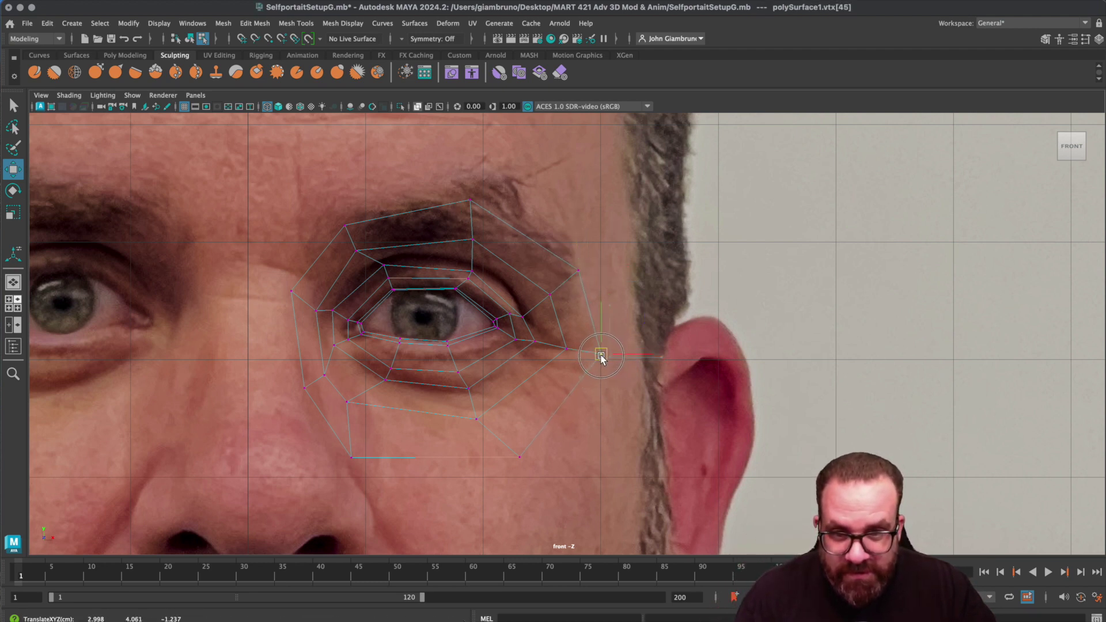
pyautogui.click(520, 458)
pyautogui.moveTo(523, 461); pyautogui.dragTo(536, 460)
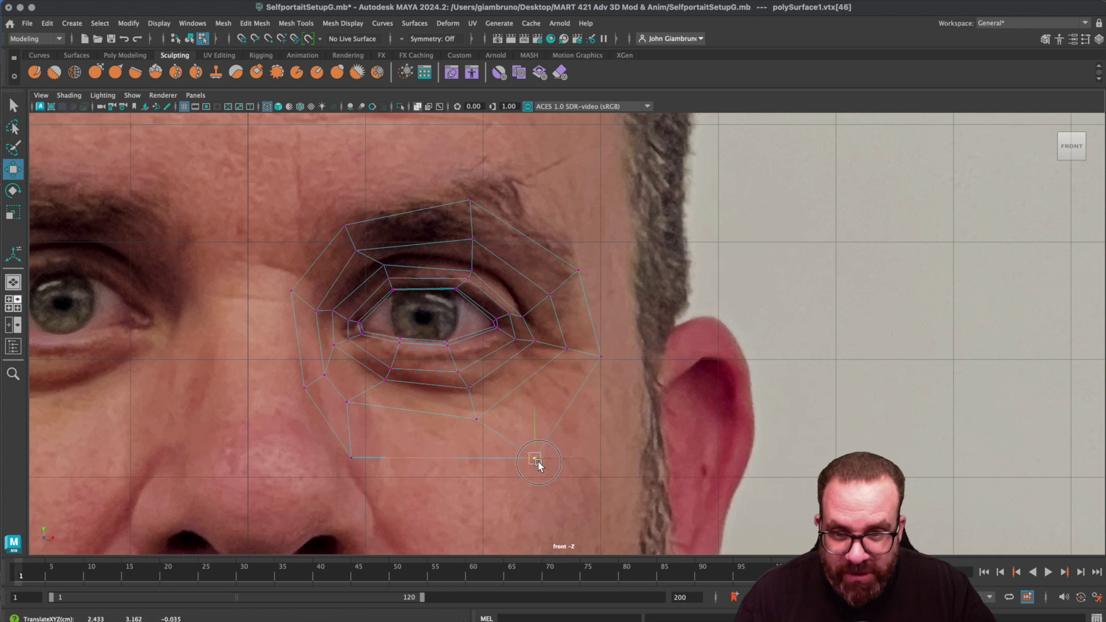
# - Move the second loop's two lower vertices outward below the eye to even out the spacing between loops
pyautogui.click(476, 419)
pyautogui.moveTo(484, 422); pyautogui.dragTo(499, 423)
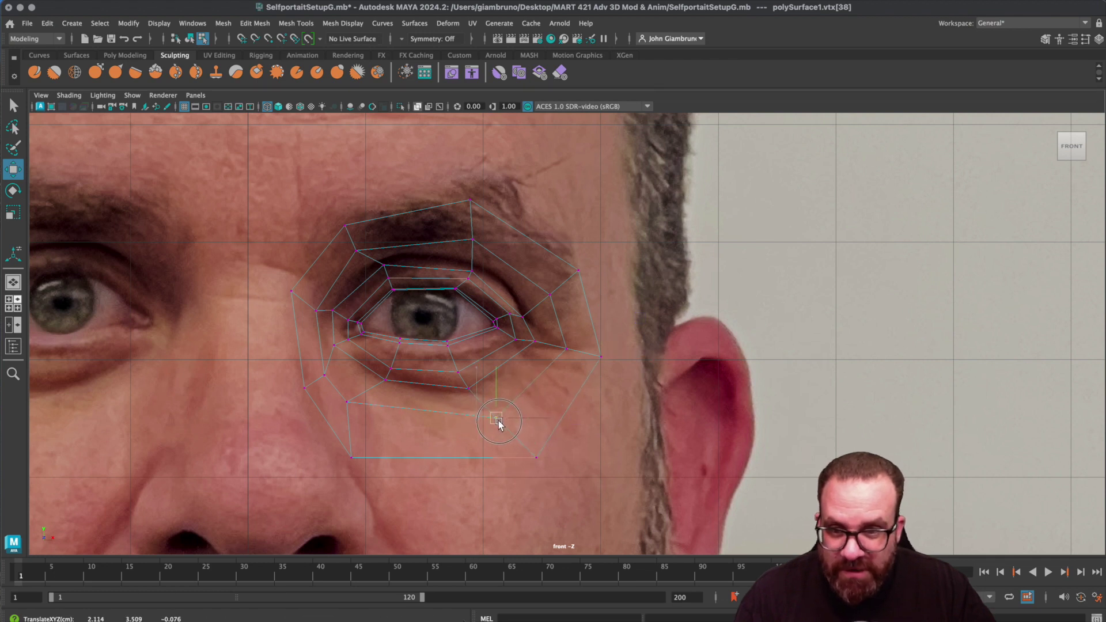
pyautogui.click(359, 407)
pyautogui.moveTo(359, 408); pyautogui.dragTo(371, 413)
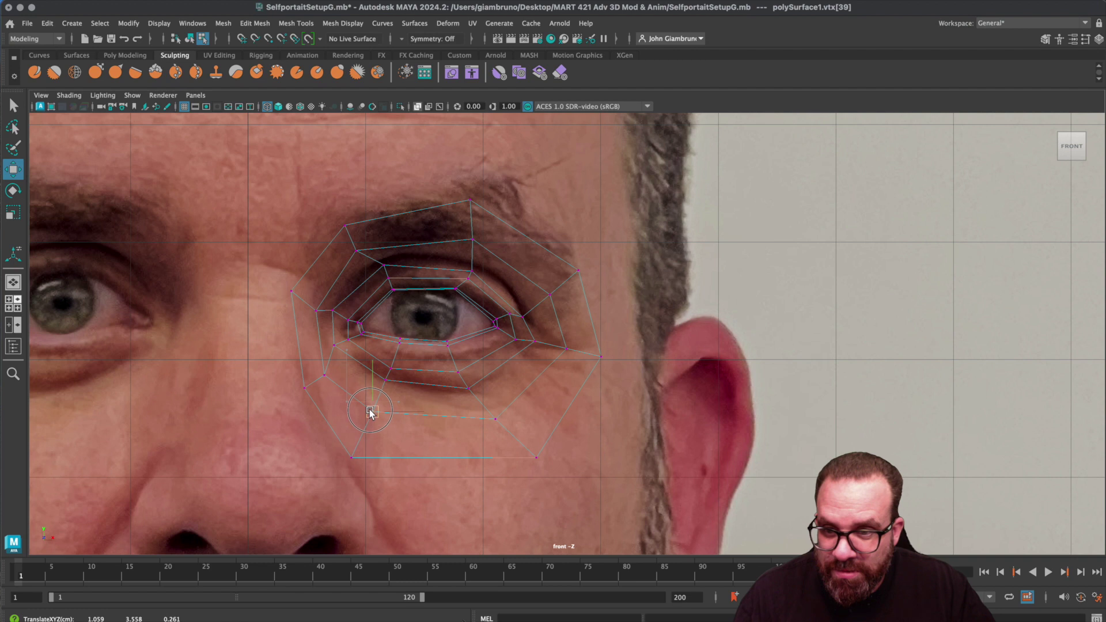
# - In the side view, pull the outermost loop's upper outer vertex forward to the brow ridge and raise it slightly
pyautogui.press('space')
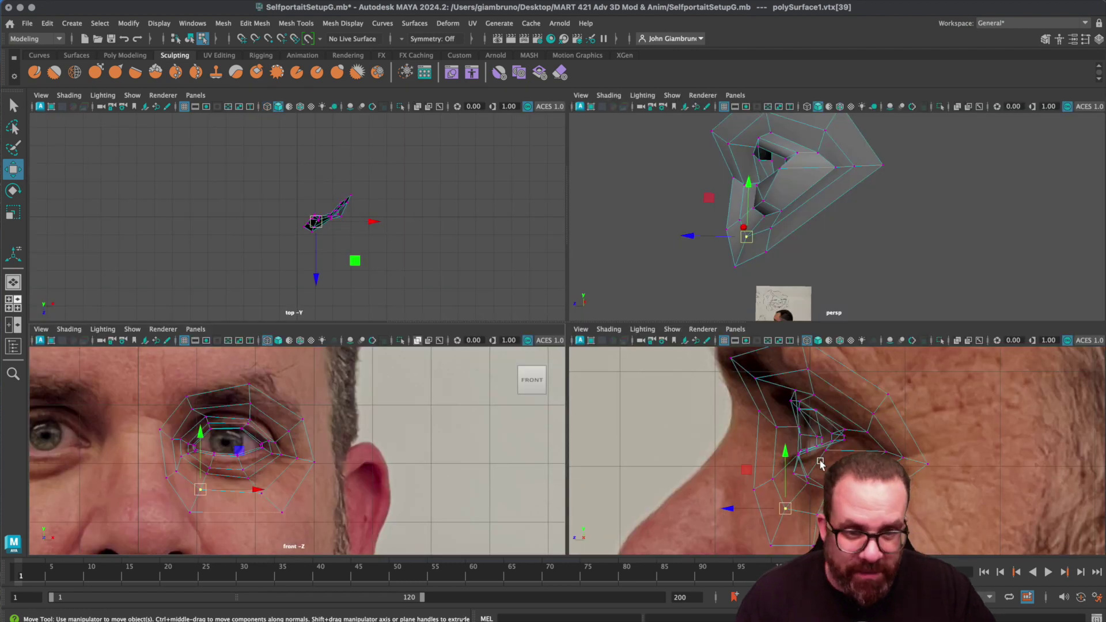
pyautogui.press('space')
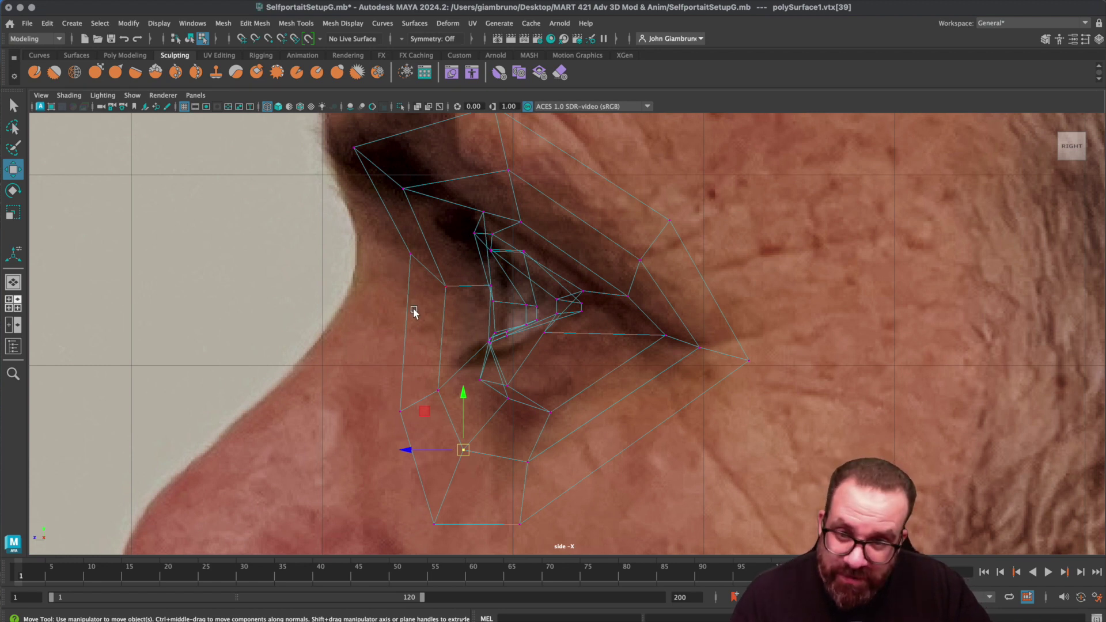
pyautogui.press('space')
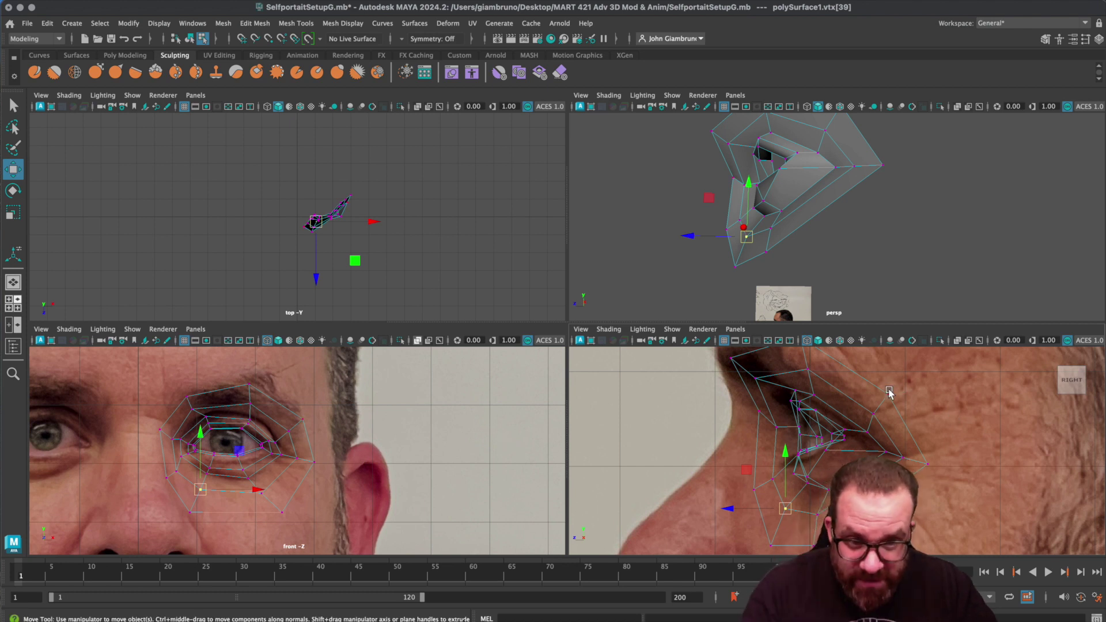
pyautogui.keyDown('alt'); pyautogui.moveTo(945, 420); pyautogui.dragTo(945, 456, button='middle'); pyautogui.keyUp('alt')
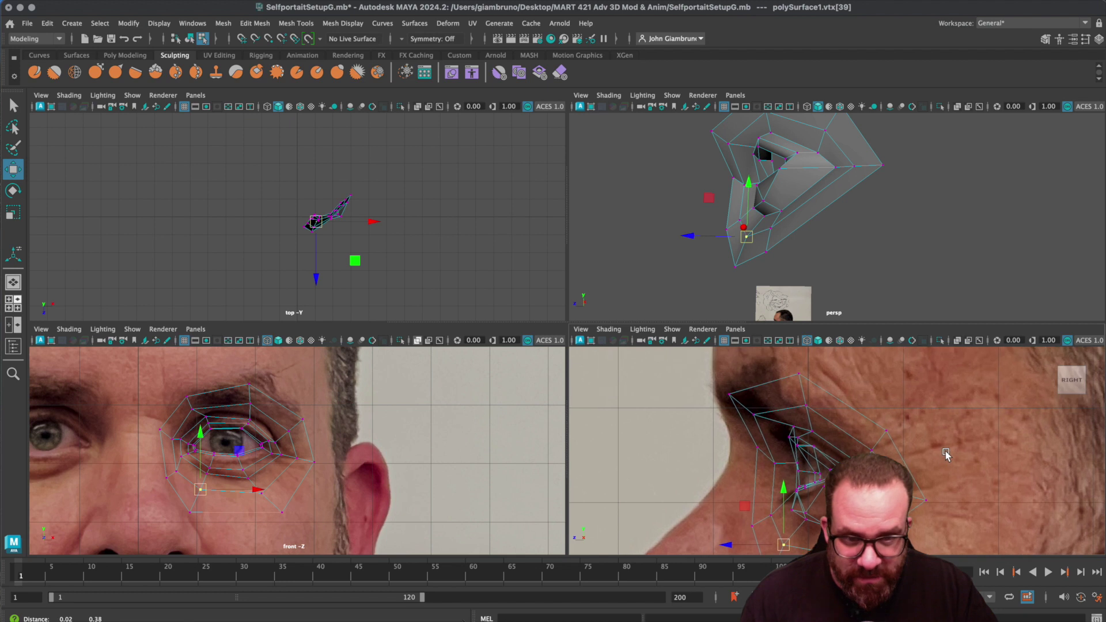
pyautogui.click(789, 370)
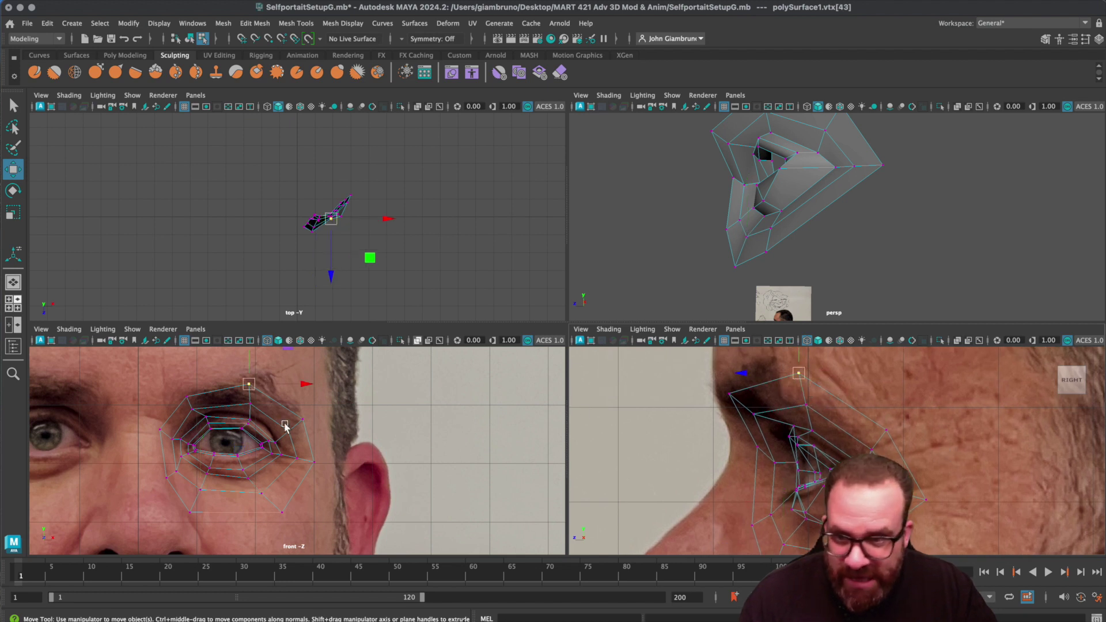
pyautogui.moveTo(756, 379); pyautogui.dragTo(707, 378)
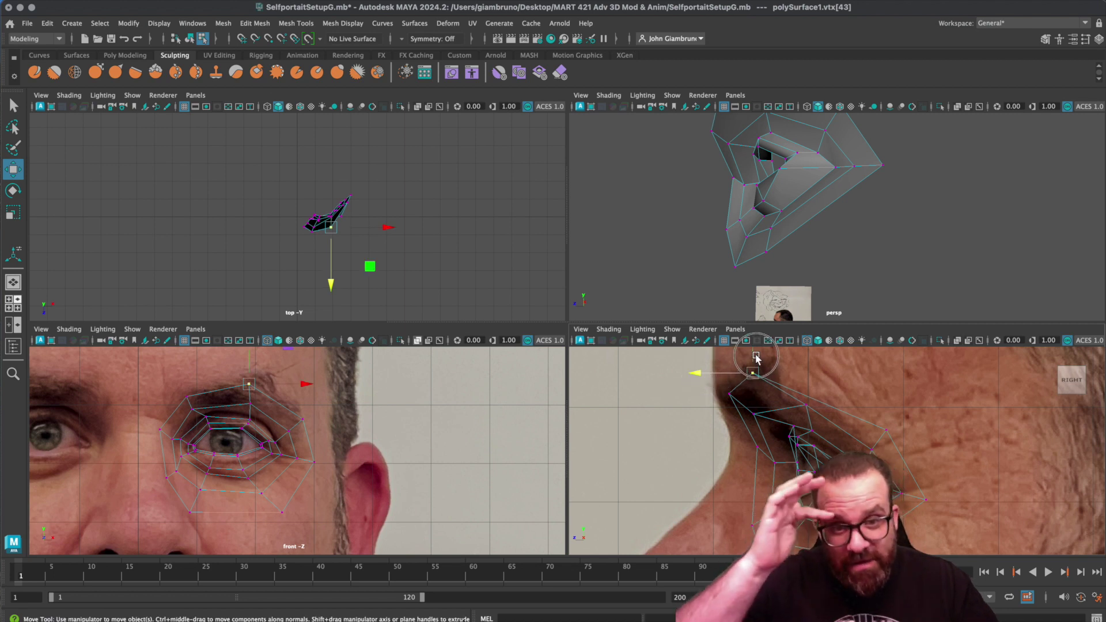
pyautogui.click(751, 369)
pyautogui.click(754, 374)
pyautogui.moveTo(753, 357); pyautogui.dragTo(753, 350)
# - Pull the outermost loop's upper inner vertex forward past the brow in the side view and inspect the mesh in perspective
pyautogui.click(729, 396)
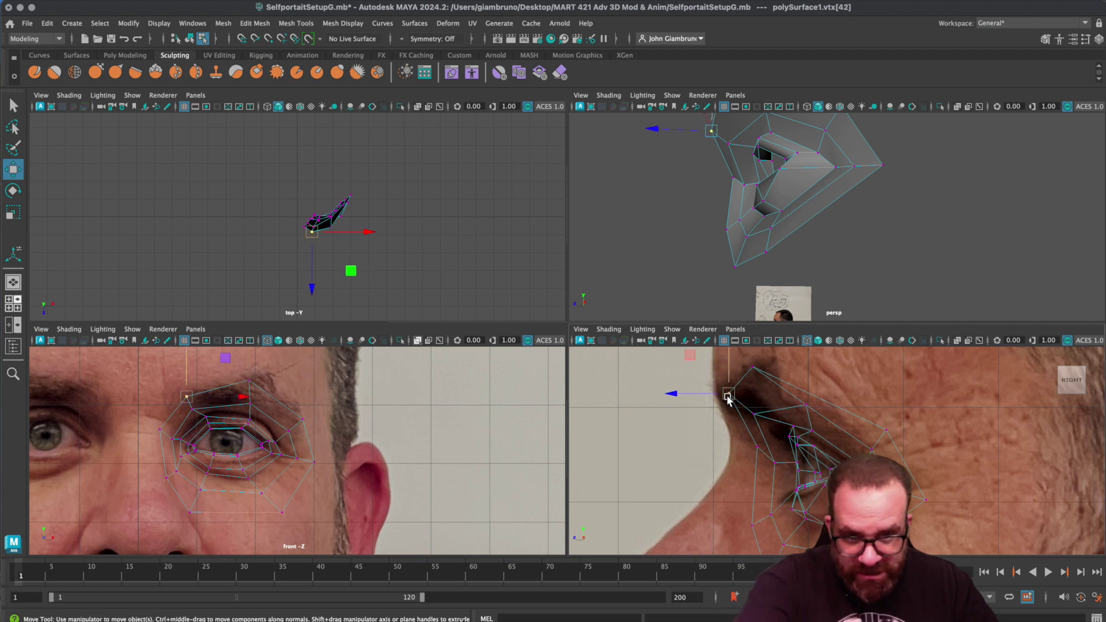
pyautogui.moveTo(700, 396); pyautogui.dragTo(650, 396)
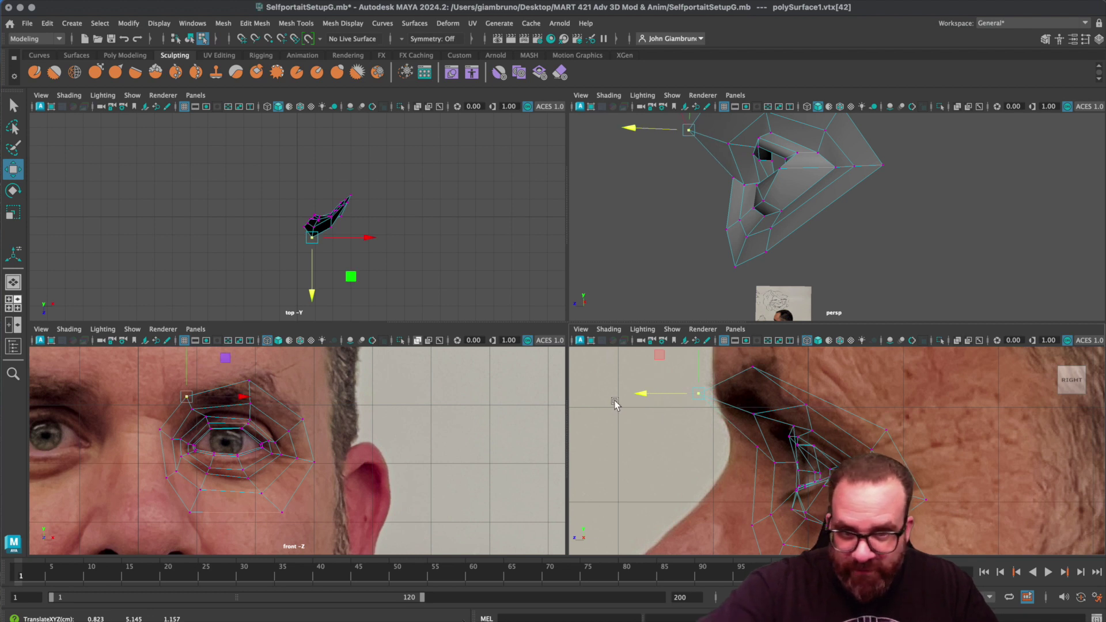
pyautogui.click(755, 373)
pyautogui.moveTo(727, 369)
pyautogui.mouseDown()
pyautogui.moveTo(697, 370)
pyautogui.moveTo(728, 371)
pyautogui.mouseUp()
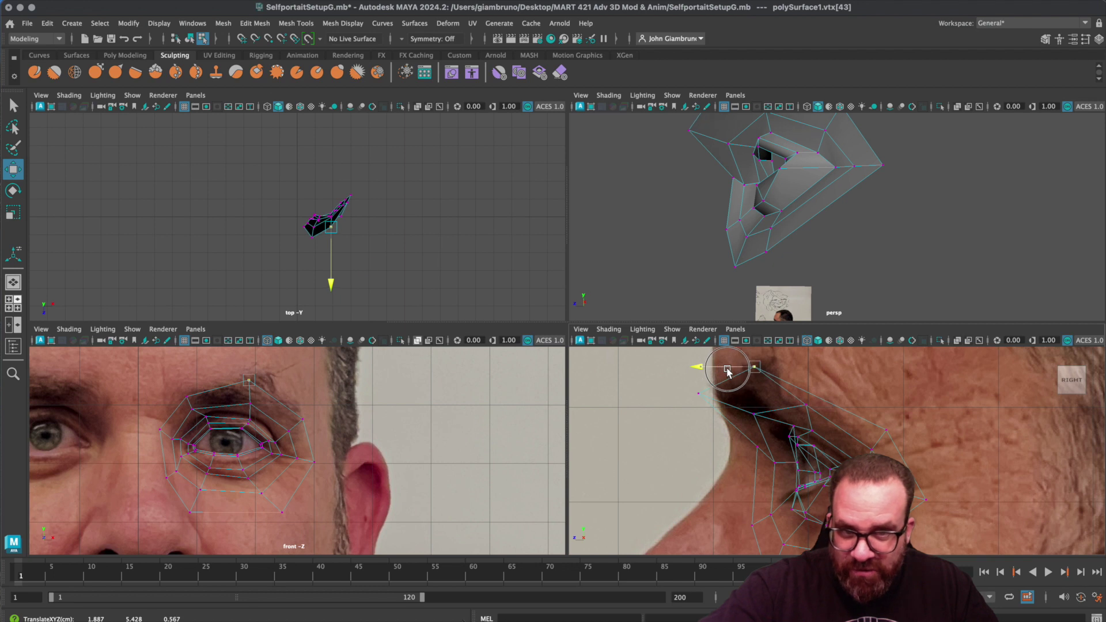
pyautogui.keyDown('alt'); pyautogui.moveTo(914, 240); pyautogui.dragTo(924, 248); pyautogui.keyUp('alt')
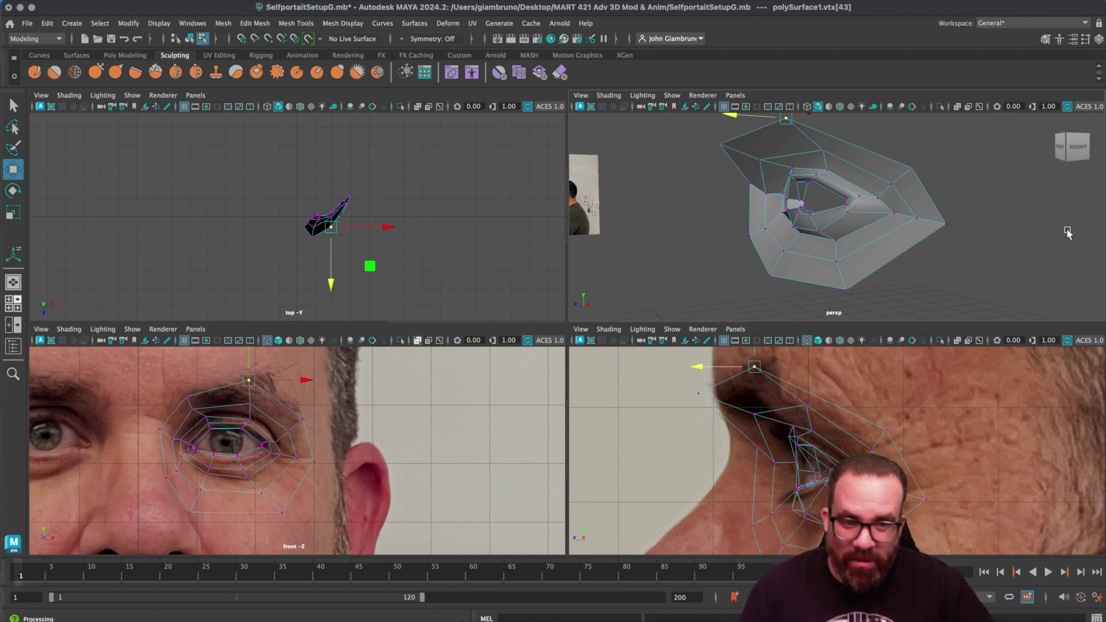
# - Raise the outermost loop's upper temple-side vertex and pull it slightly forward in the side view
pyautogui.click(884, 419)
pyautogui.moveTo(887, 371); pyautogui.dragTo(887, 363)
pyautogui.moveTo(844, 415); pyautogui.dragTo(837, 415)
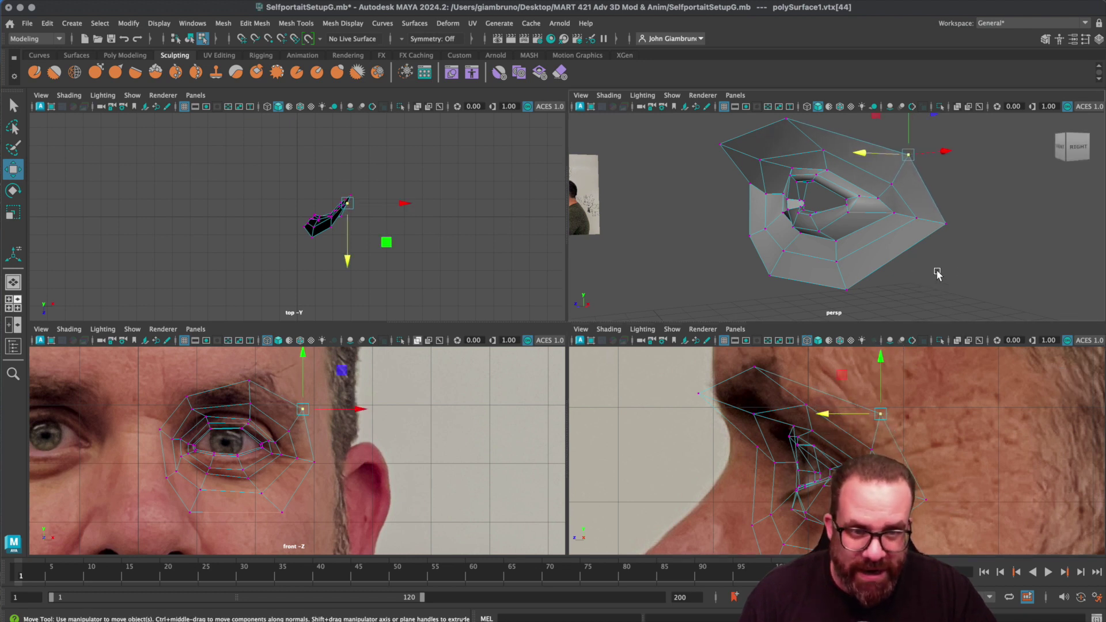
# - Push the outermost loop's lower outer vertex back along the cheek in the side view, with that view in shaded display
pyautogui.click(858, 304)
pyautogui.click(847, 290)
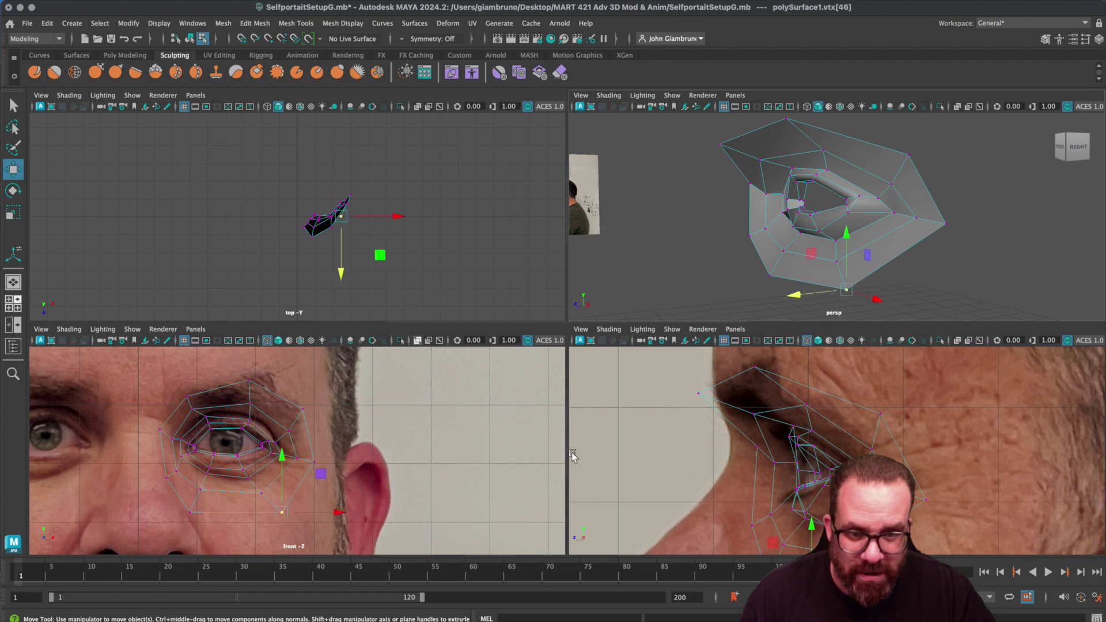
pyautogui.keyDown('alt'); pyautogui.moveTo(719, 516); pyautogui.dragTo(734, 431, button='middle'); pyautogui.keyUp('alt')
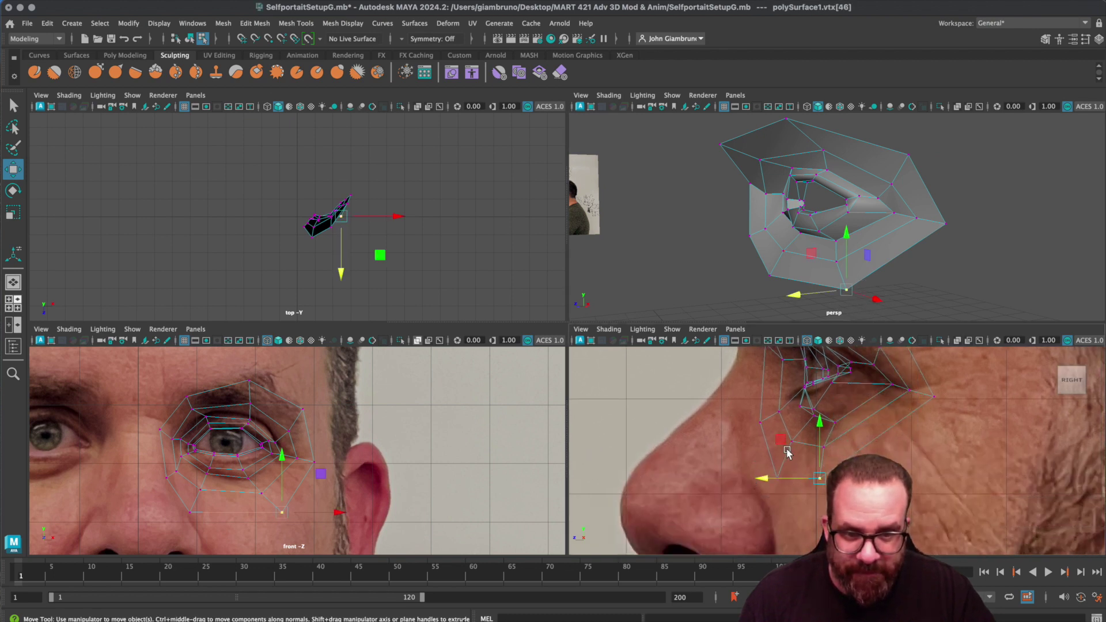
pyautogui.press('5')
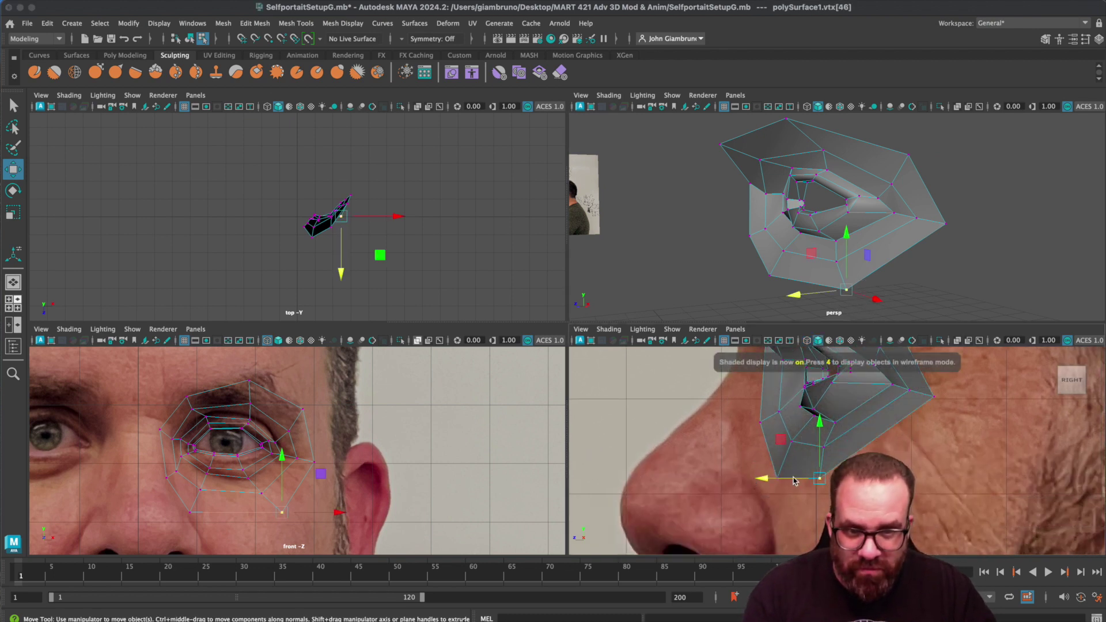
pyautogui.moveTo(770, 481)
pyautogui.mouseDown()
pyautogui.moveTo(792, 478)
pyautogui.moveTo(784, 491)
pyautogui.mouseUp()
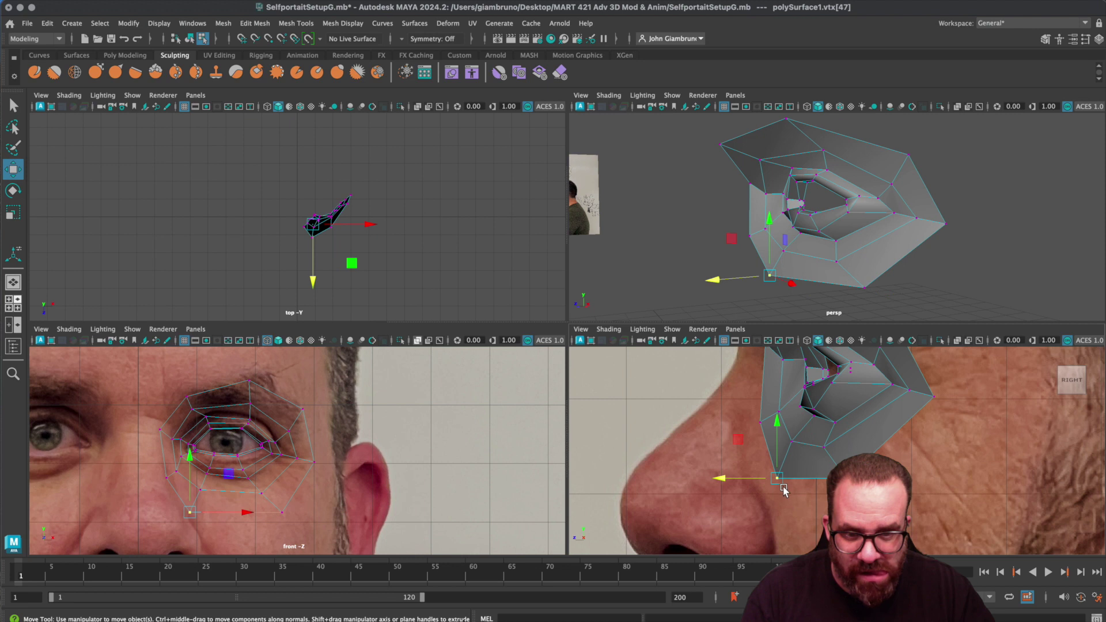
# - Move the outermost loop's lower inner vertex outward and down in the front view, and slightly forward in the side view
pyautogui.moveTo(246, 519); pyautogui.dragTo(259, 519)
pyautogui.moveTo(203, 457); pyautogui.dragTo(204, 470)
pyautogui.moveTo(257, 524); pyautogui.dragTo(255, 526)
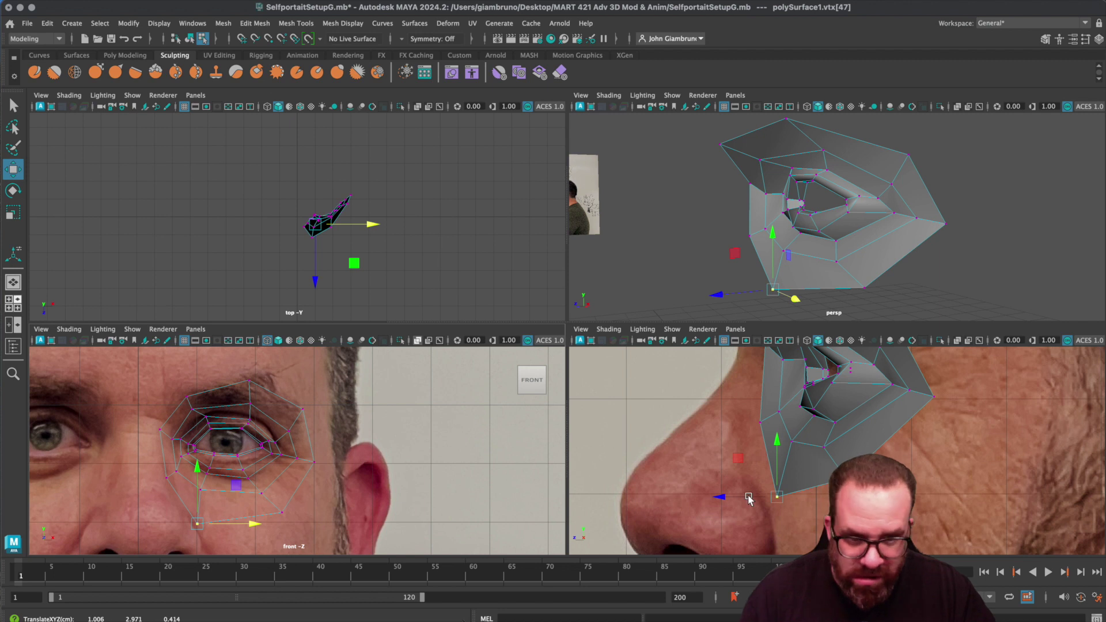
pyautogui.moveTo(725, 501); pyautogui.dragTo(717, 499)
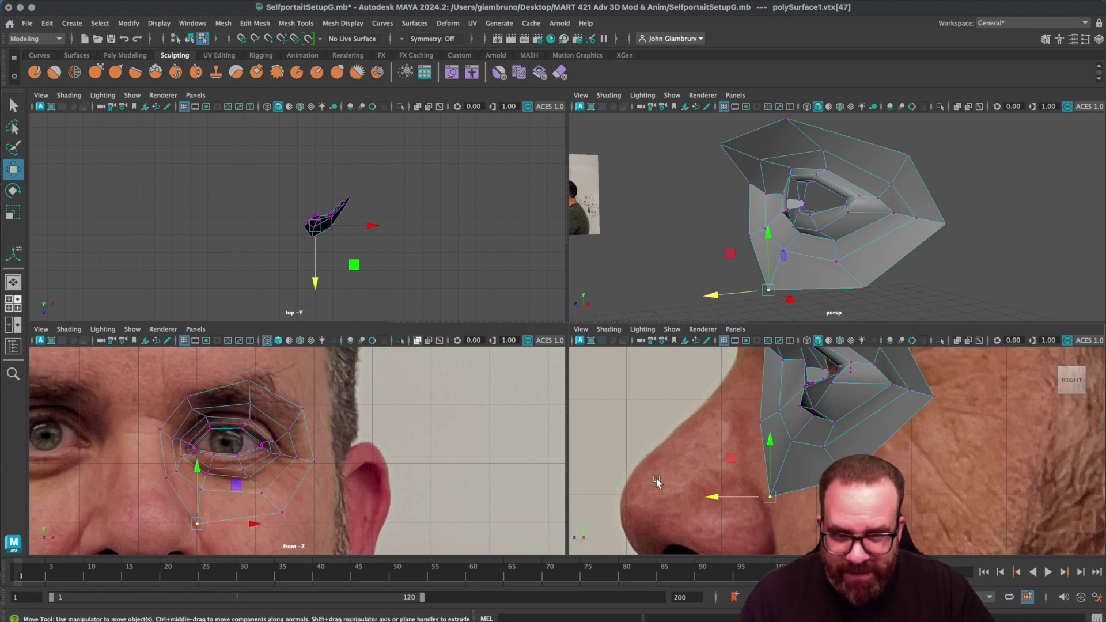
# - Select the second loop's lower nose-side vertex and switch the front view to shaded display
pyautogui.rightClick(178, 417)
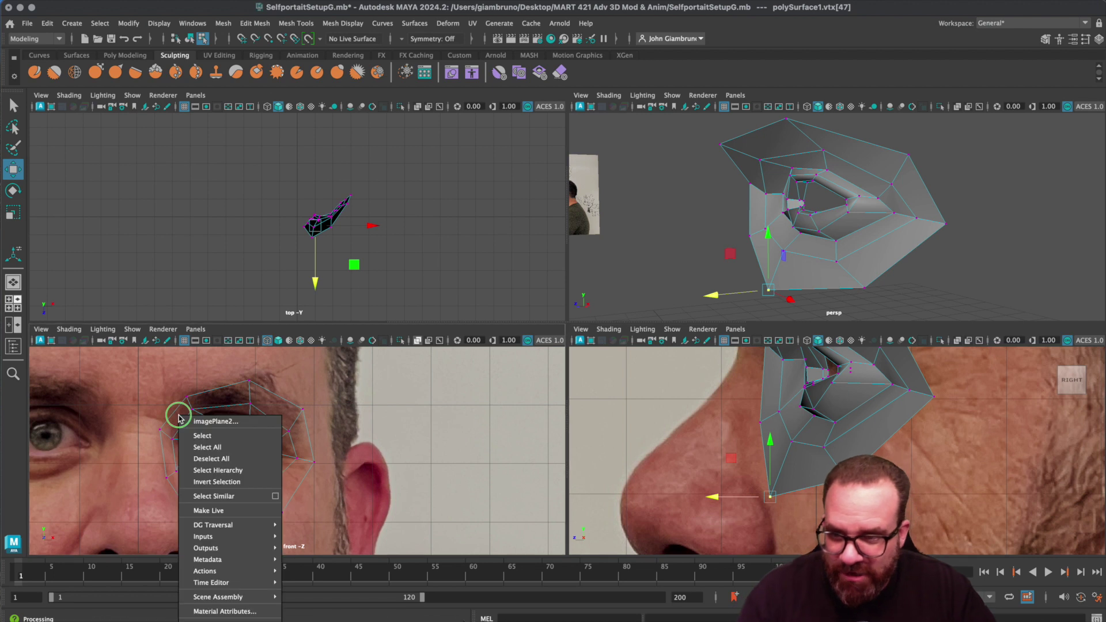
pyautogui.click(226, 400)
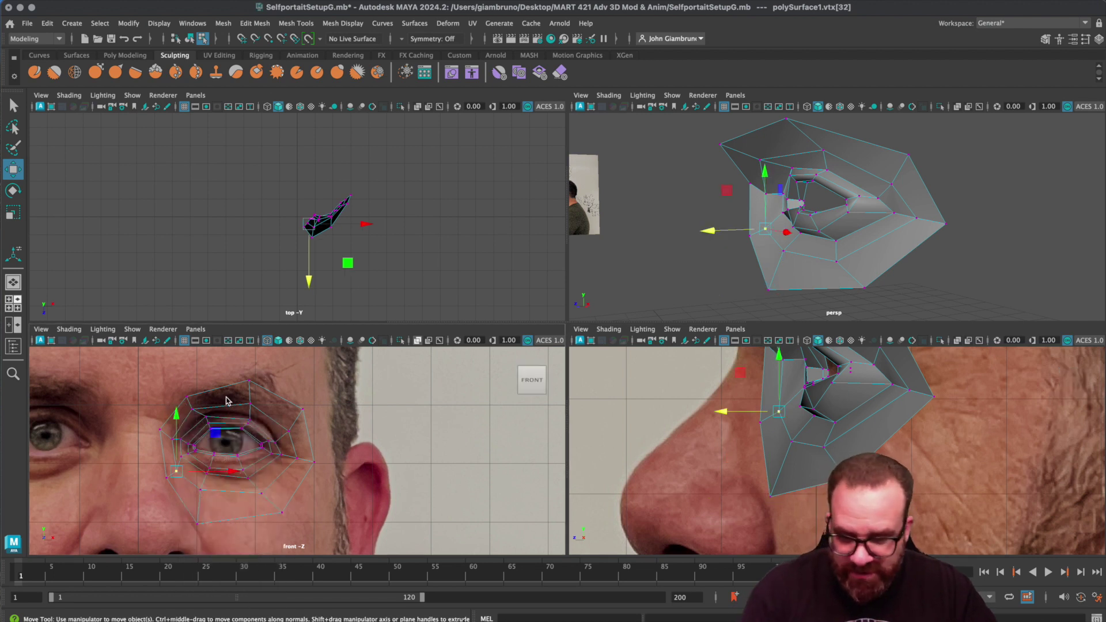
pyautogui.press('5')
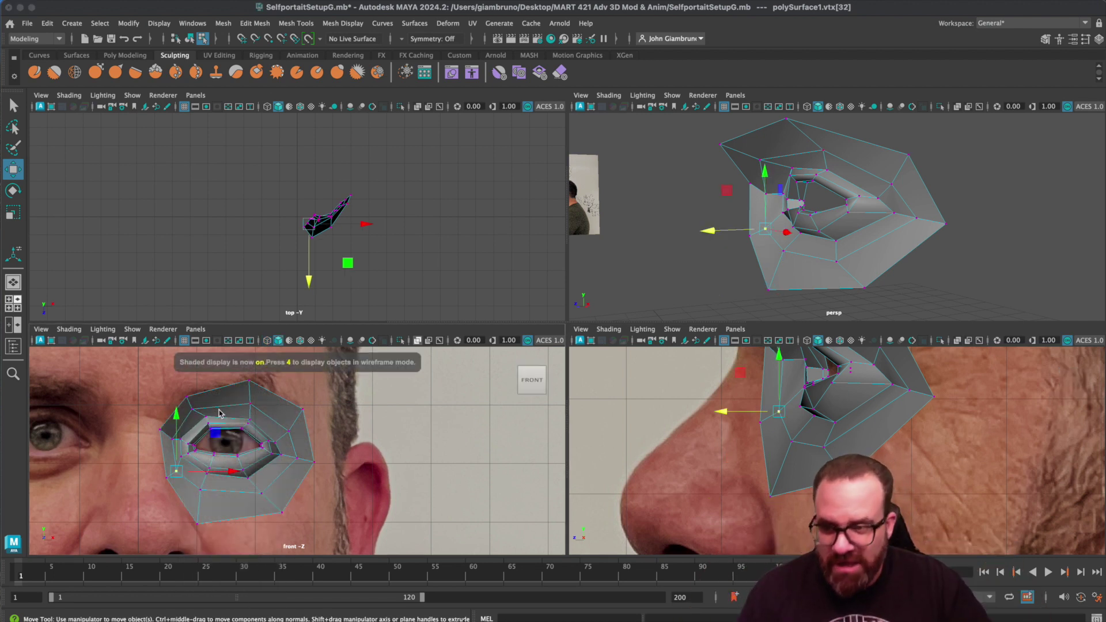
# - Select the outermost border edges from the inner brow around the temple to the bottom of the cheek, leaving out the lower nose side
pyautogui.moveTo(166, 422); pyautogui.dragTo(163, 388, button='right')
pyautogui.click(172, 415)
pyautogui.click(213, 394)
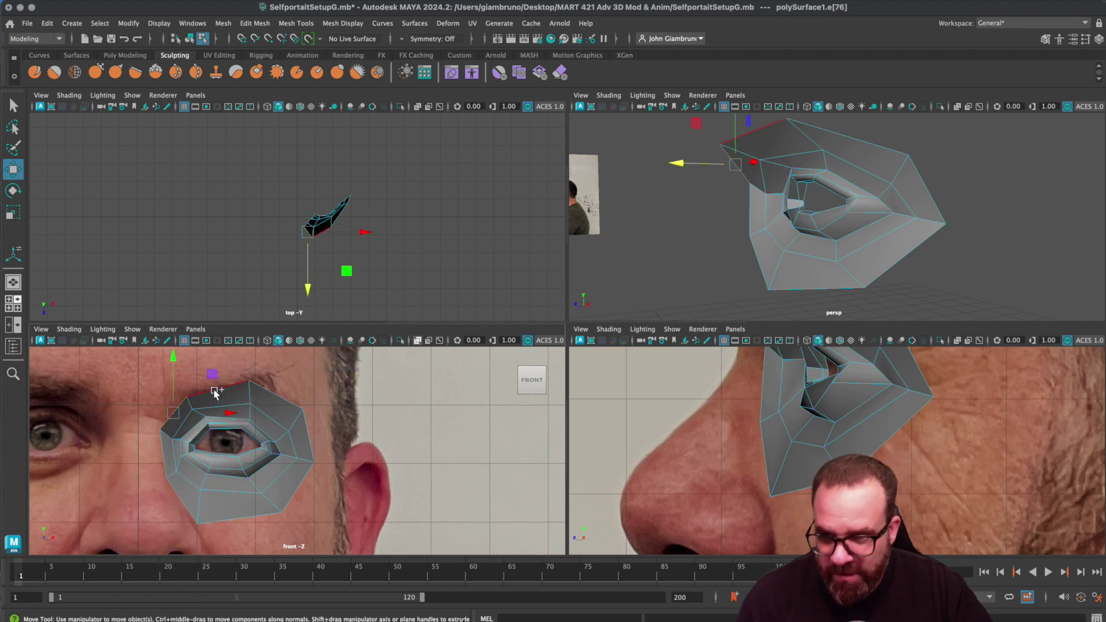
pyautogui.keyDown('shift'); pyautogui.click(307, 427); pyautogui.keyUp('shift')
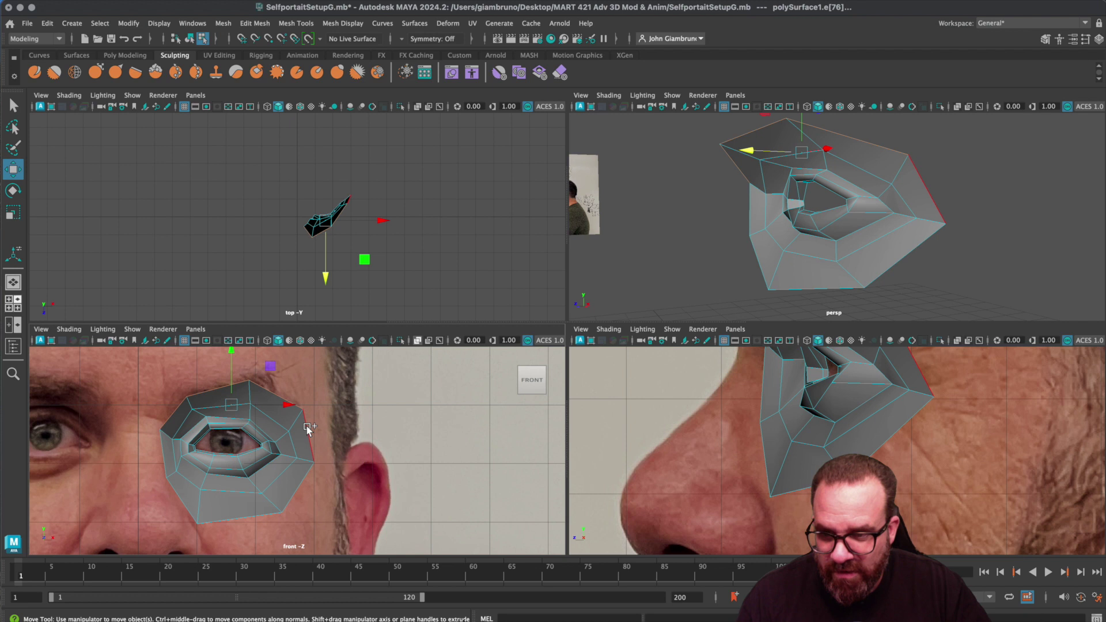
pyautogui.keyDown('shift'); pyautogui.click(307, 427); pyautogui.keyUp('shift')
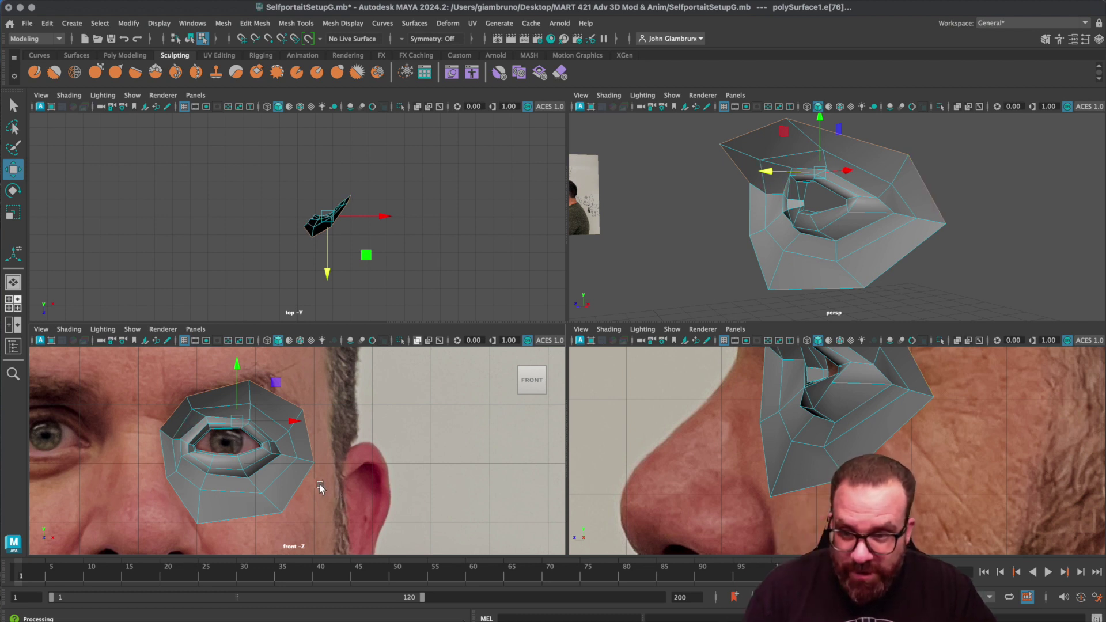
pyautogui.keyDown('shift'); pyautogui.click(305, 485); pyautogui.keyUp('shift')
pyautogui.keyDown('shift'); pyautogui.click(235, 517); pyautogui.keyUp('shift')
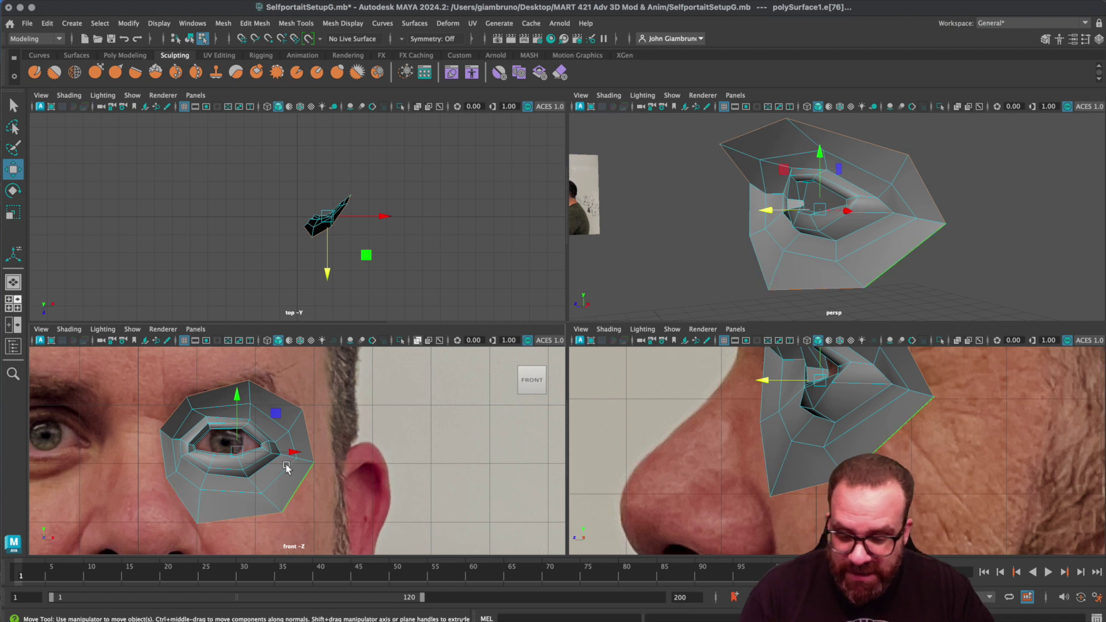
# - Extrude the selected edges in world axes, scaling the new loop uniformly outward past the eye area and stretching it vertically
pyautogui.hotkey('ctrl', 'e')
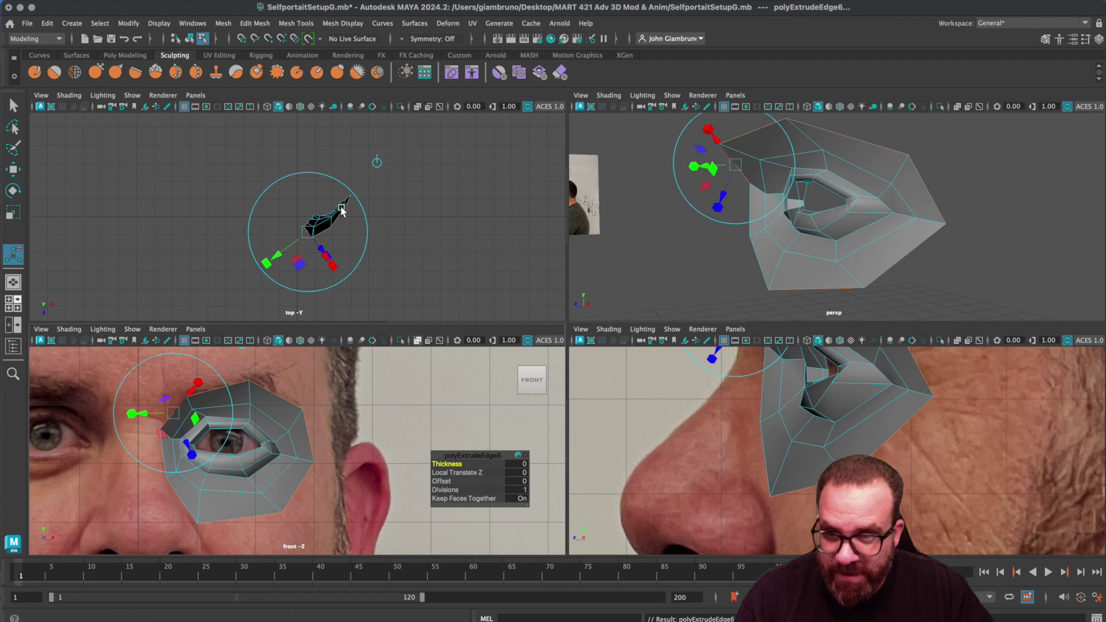
pyautogui.click(378, 163)
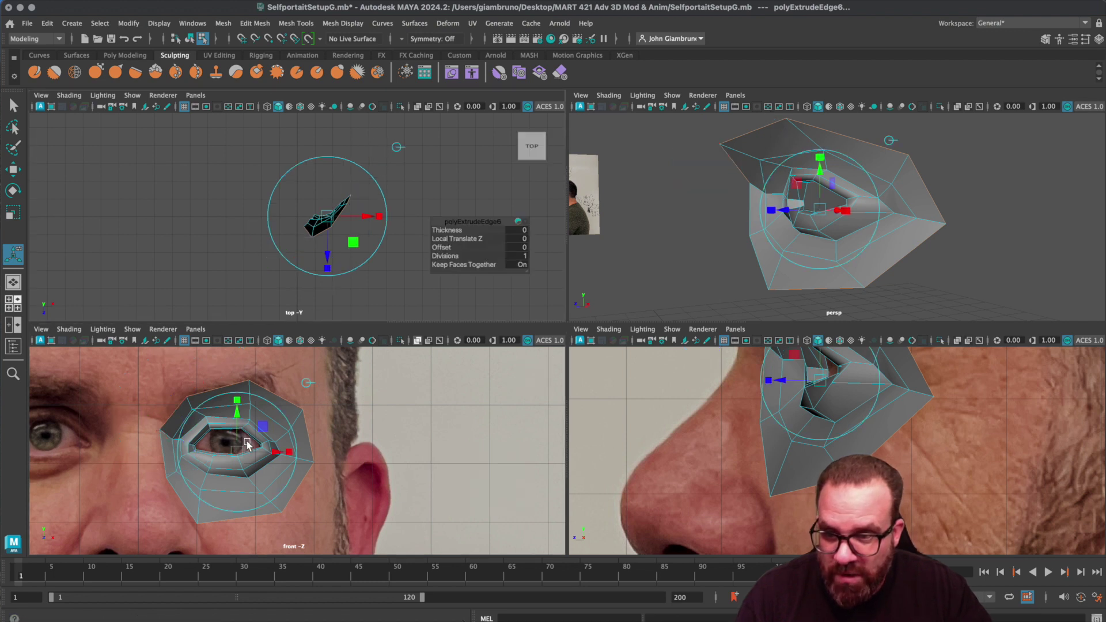
pyautogui.moveTo(238, 452); pyautogui.dragTo(244, 452)
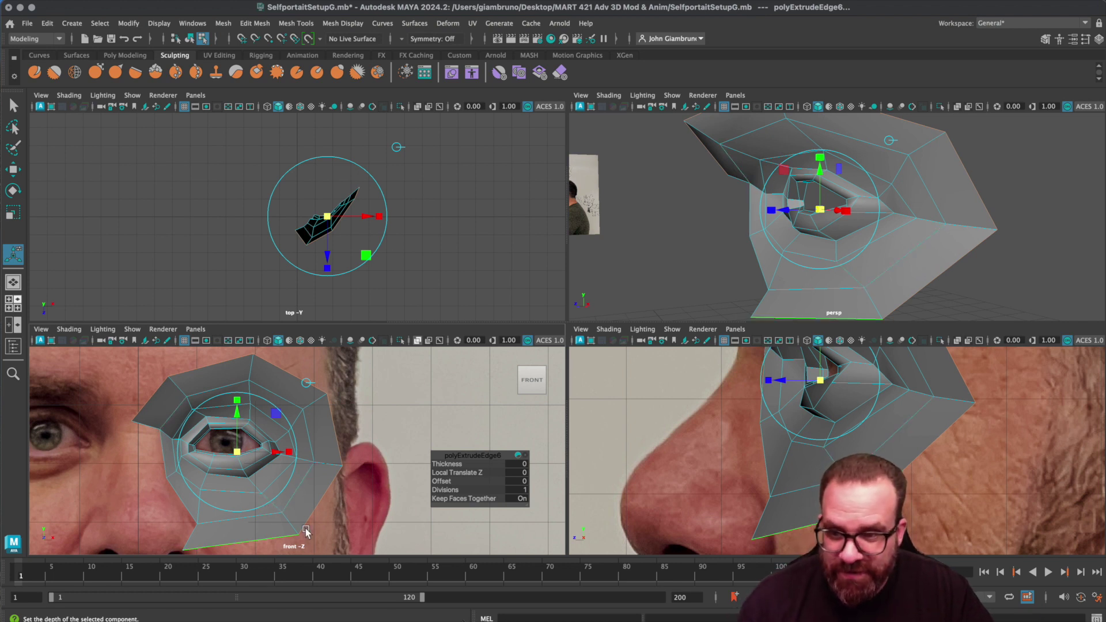
pyautogui.moveTo(293, 453); pyautogui.dragTo(284, 450)
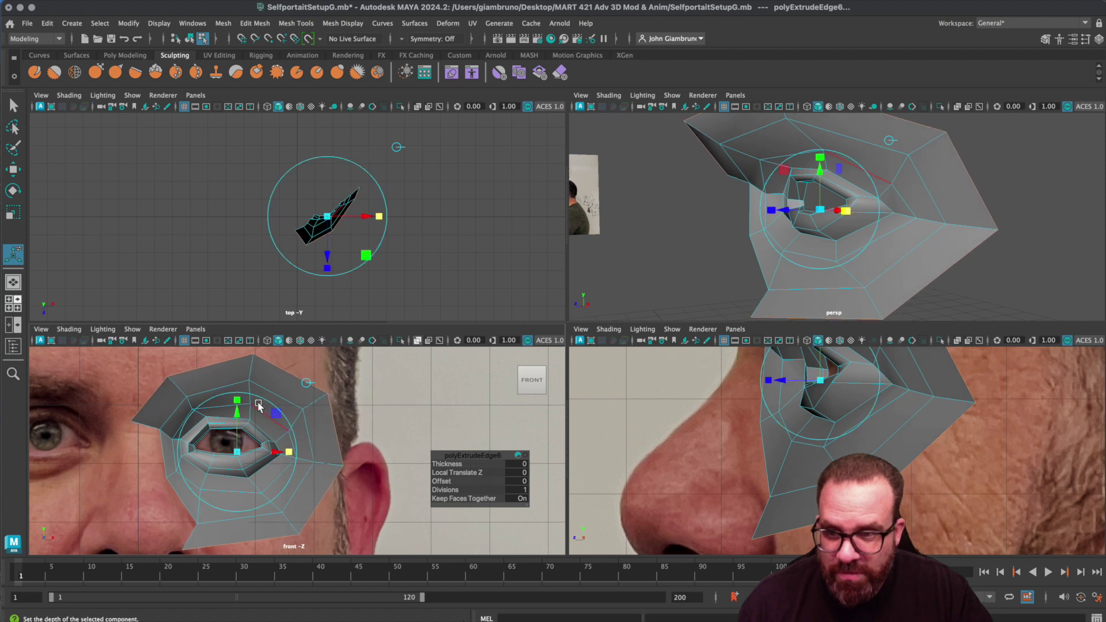
pyautogui.moveTo(239, 401); pyautogui.dragTo(236, 393)
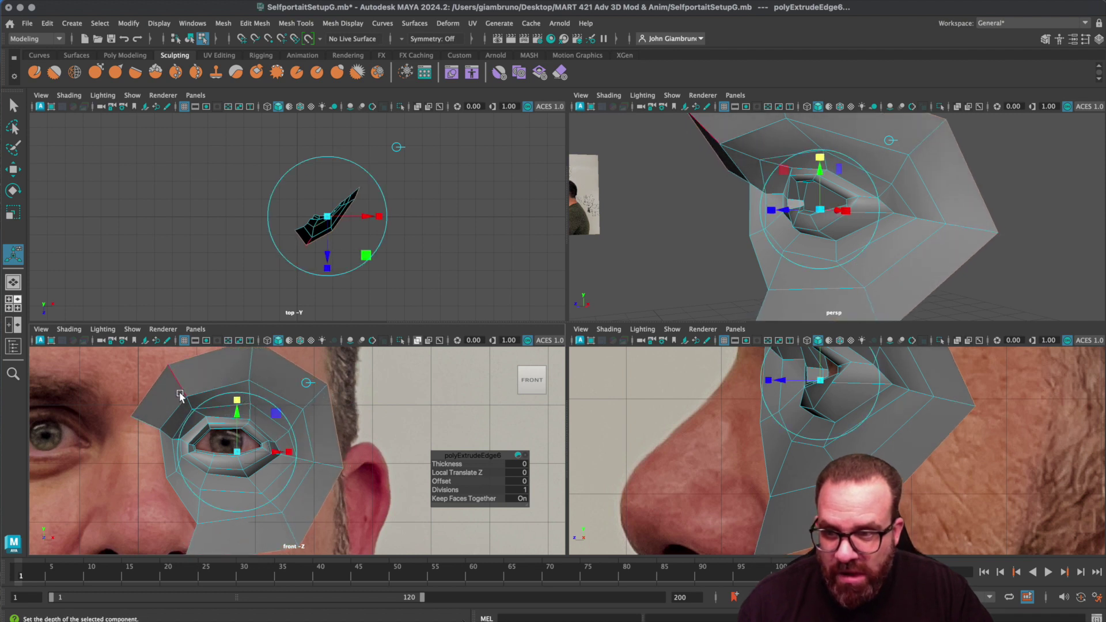
# - Raise the new loop's vertex nearest the nose bridge and move it away from the face's centreline in the front view
pyautogui.rightClick(161, 399)
pyautogui.click(106, 398)
pyautogui.moveTo(121, 409); pyautogui.dragTo(144, 437)
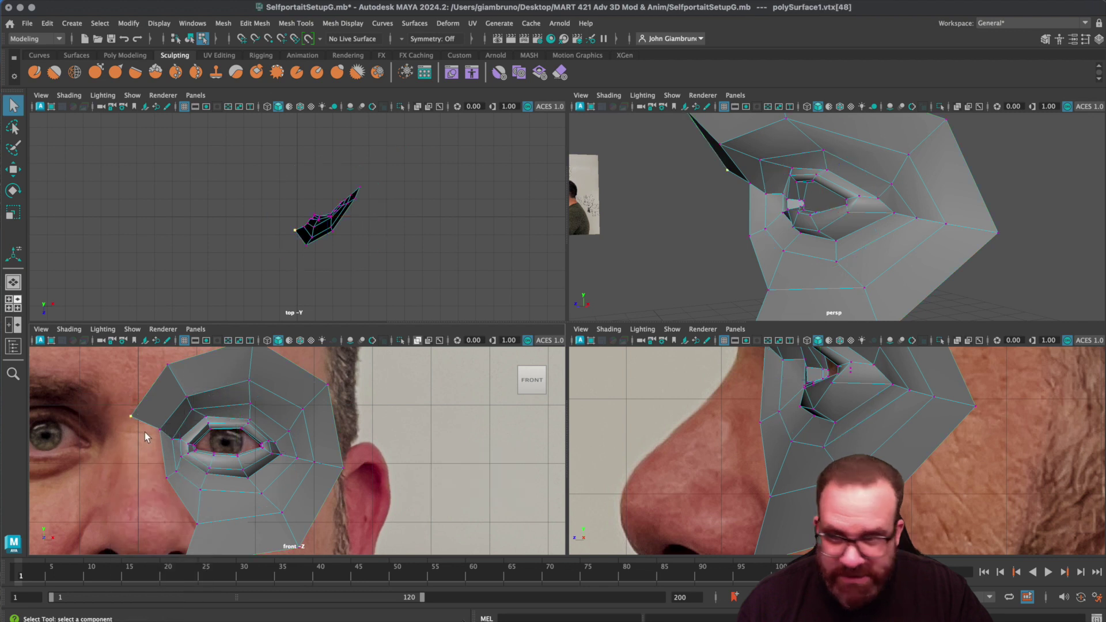
pyautogui.press('w')
pyautogui.moveTo(133, 369); pyautogui.dragTo(133, 346)
pyautogui.moveTo(185, 392); pyautogui.dragTo(203, 394)
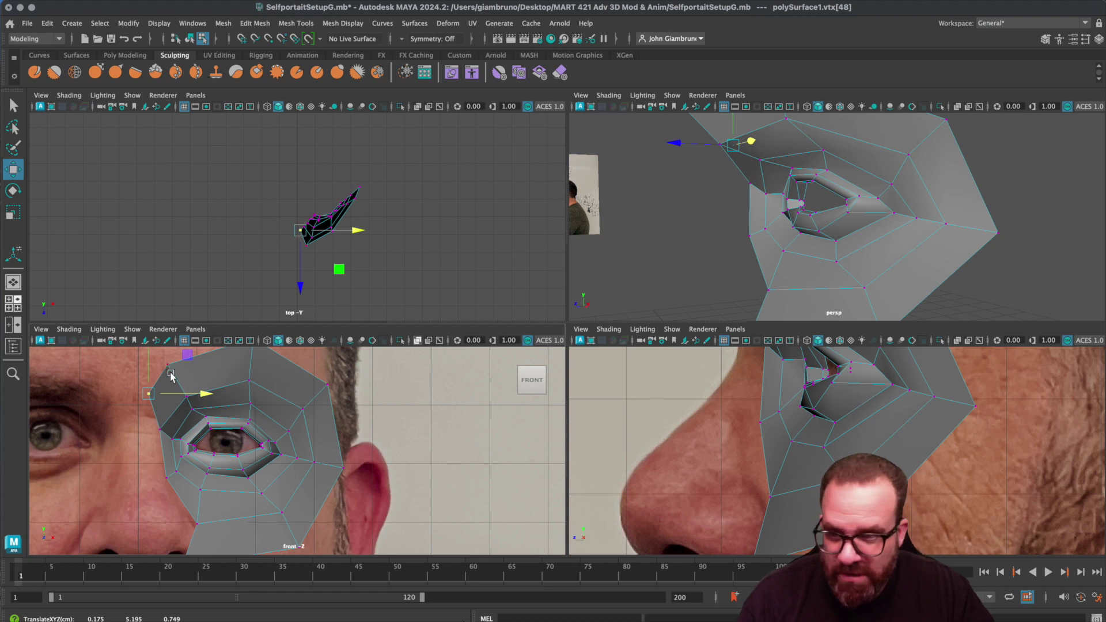
# - Raise the new loop's upper inner vertex onto the forehead above the brow, with the front view in wireframe display
pyautogui.keyDown('alt'); pyautogui.moveTo(212, 410); pyautogui.dragTo(212, 489, button='middle'); pyautogui.keyUp('alt')
pyautogui.click(168, 441)
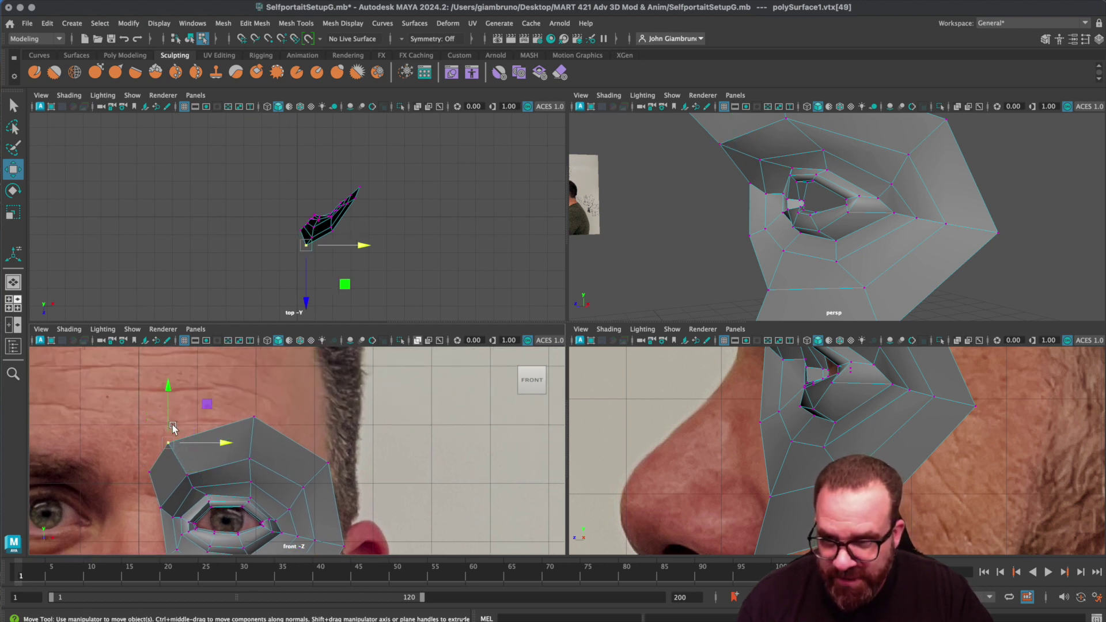
pyautogui.click(167, 392)
pyautogui.press('4')
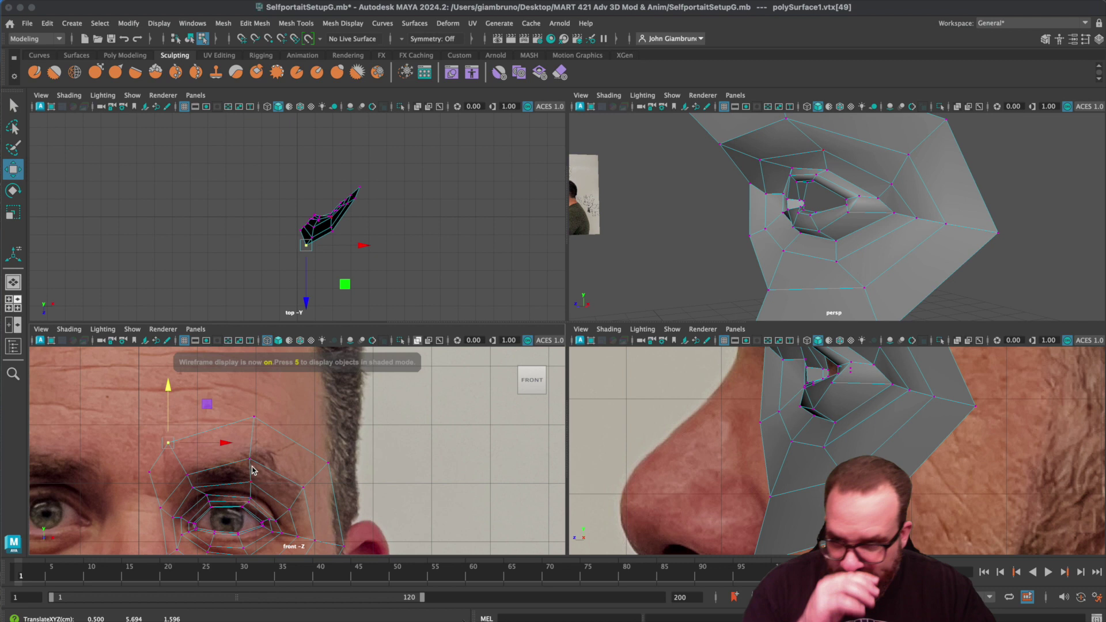
pyautogui.moveTo(167, 389); pyautogui.dragTo(168, 370)
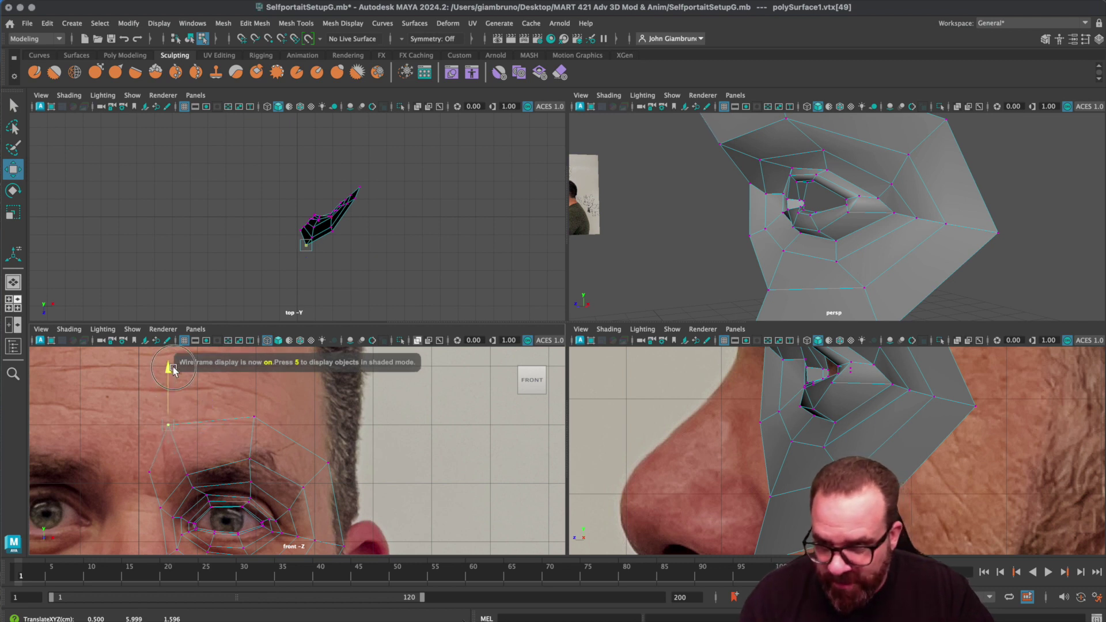
# - Nudge the new loop's upper temple vertex slightly inward and up in the front view
pyautogui.click(264, 425)
pyautogui.click(326, 462)
pyautogui.moveTo(326, 461); pyautogui.dragTo(322, 459)
# - Push the new loop's outermost temple vertex back in the side view and slightly inward in the front view
pyautogui.keyDown('alt'); pyautogui.moveTo(340, 475); pyautogui.dragTo(321, 387, button='middle'); pyautogui.keyUp('alt')
pyautogui.click(337, 466)
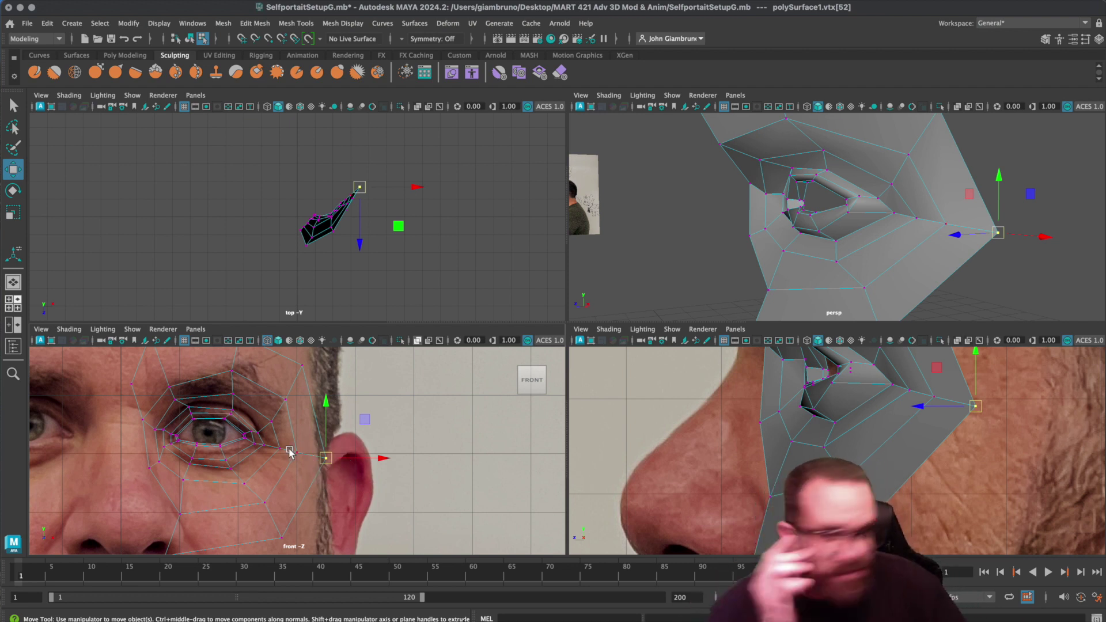
pyautogui.scroll(-10, 928, 494)
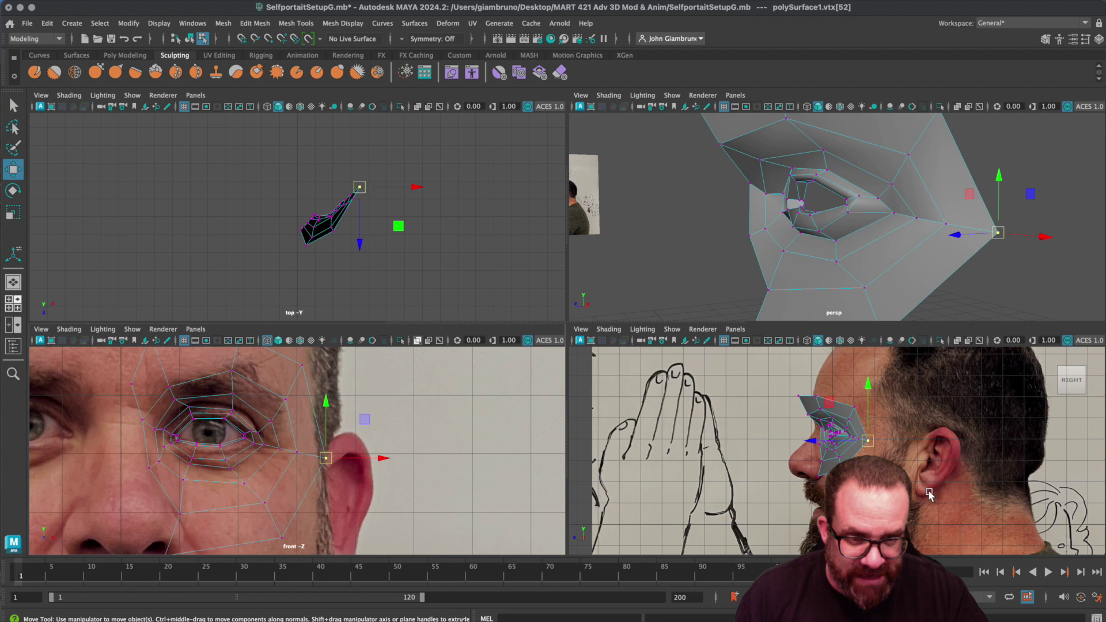
pyautogui.scroll(2, 852, 451)
pyautogui.moveTo(822, 444); pyautogui.dragTo(837, 444)
pyautogui.moveTo(375, 460); pyautogui.dragTo(354, 460)
# - Adjust the new loop's temple vertices in the perspective view, ending with the upper temple vertex selected
pyautogui.keyDown('alt'); pyautogui.moveTo(951, 271); pyautogui.dragTo(737, 296); pyautogui.keyUp('alt')
pyautogui.moveTo(692, 268); pyautogui.dragTo(669, 260)
pyautogui.click(688, 128)
pyautogui.click(640, 132)
pyautogui.keyDown('alt'); pyautogui.moveTo(718, 191); pyautogui.dragTo(764, 232); pyautogui.keyUp('alt')
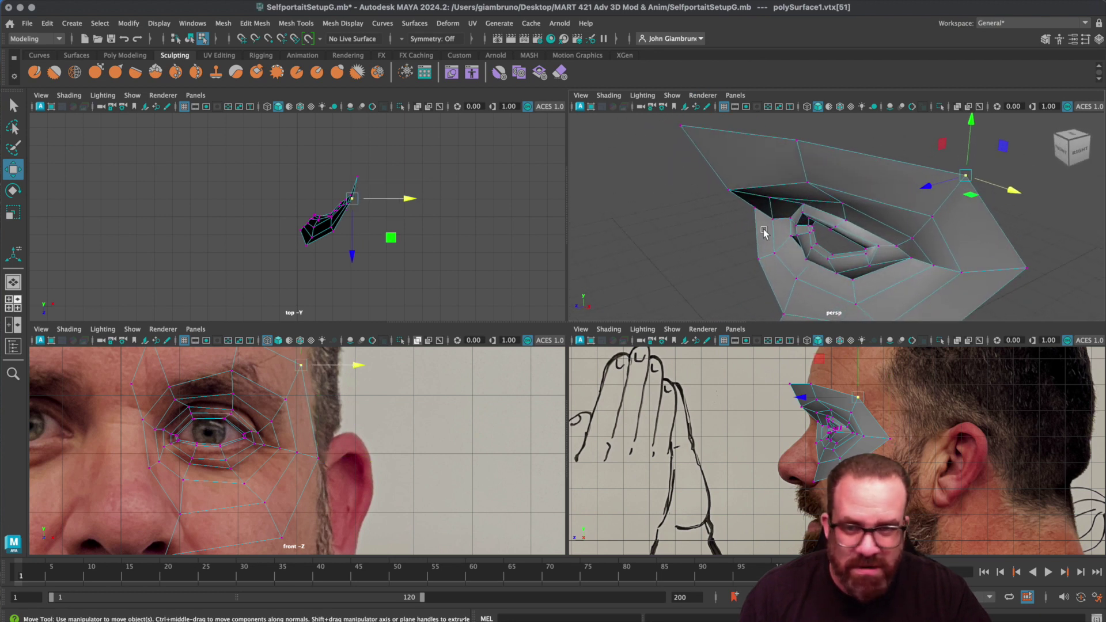
# - Push the new loop's lower outer cheek vertex slightly back in the side view
pyautogui.scroll(-5, 392, 429)
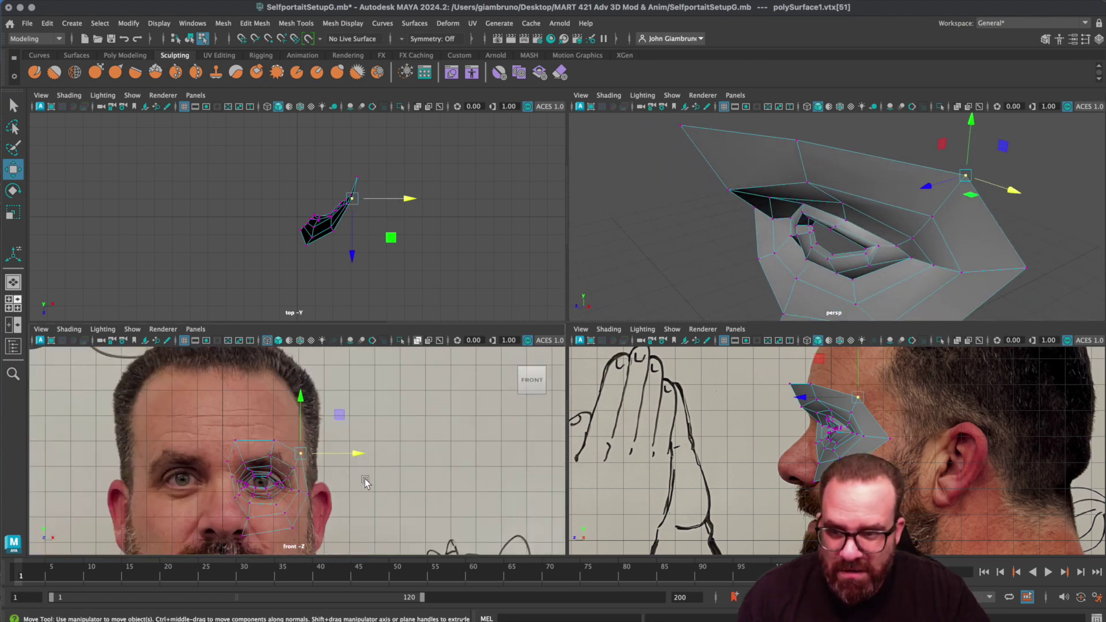
pyautogui.click(780, 483)
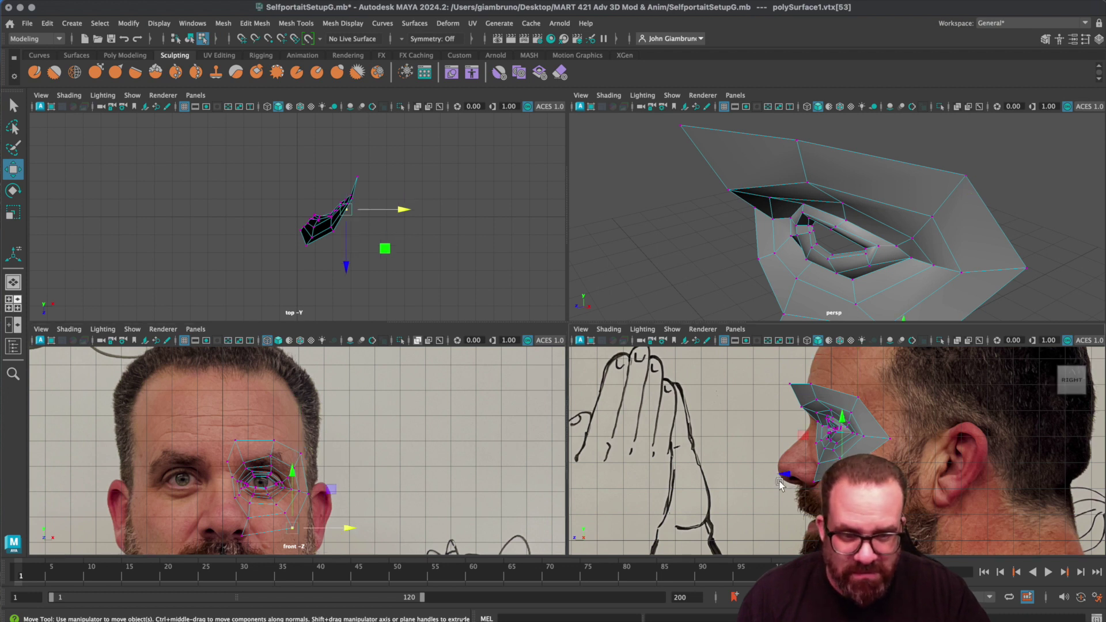
pyautogui.moveTo(783, 476); pyautogui.dragTo(792, 476)
# - Shift the new loop's lower inner vertex beside the nose slightly outward and up in the front view
pyautogui.click(771, 482)
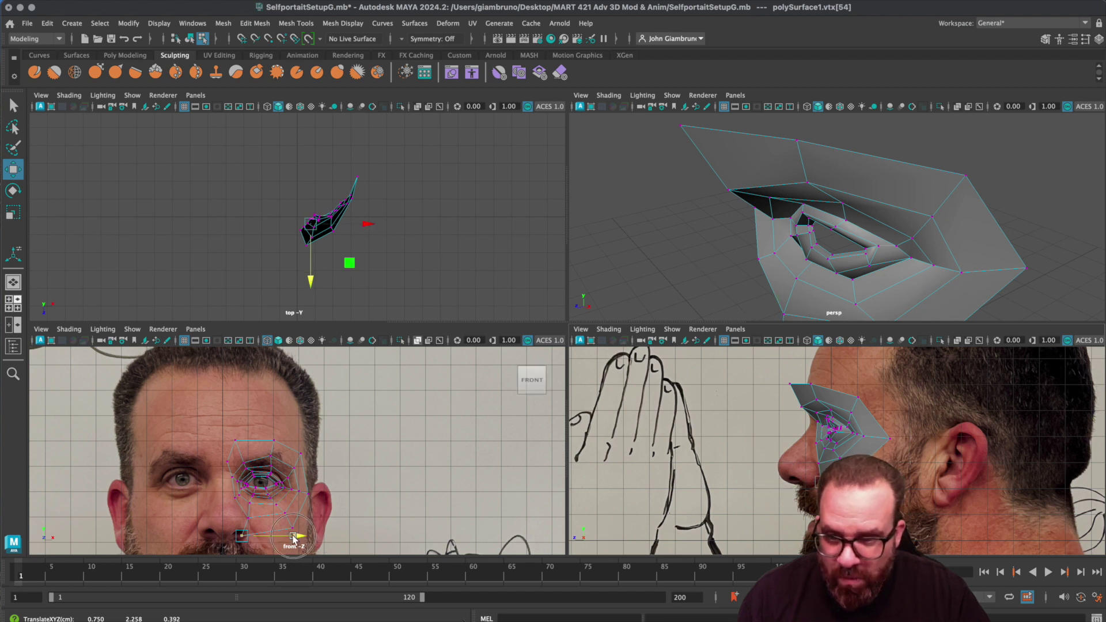
pyautogui.moveTo(287, 538); pyautogui.dragTo(288, 529)
pyautogui.moveTo(253, 484); pyautogui.dragTo(253, 478)
pyautogui.scroll(4, 237, 454)
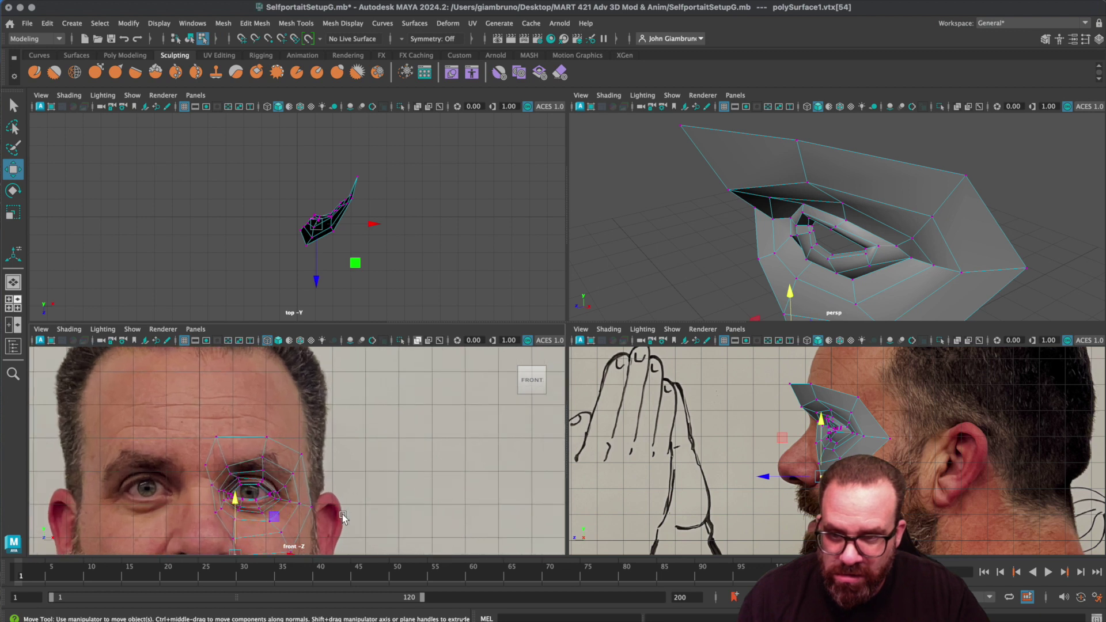
pyautogui.rightClick(181, 452)
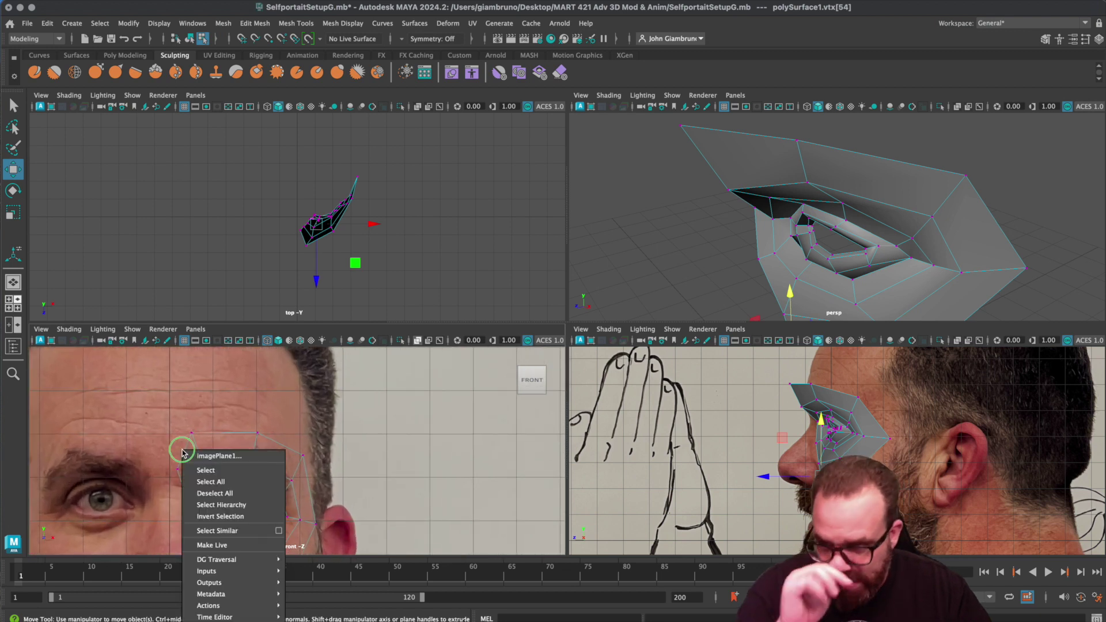
pyautogui.scroll(-3, 260, 458)
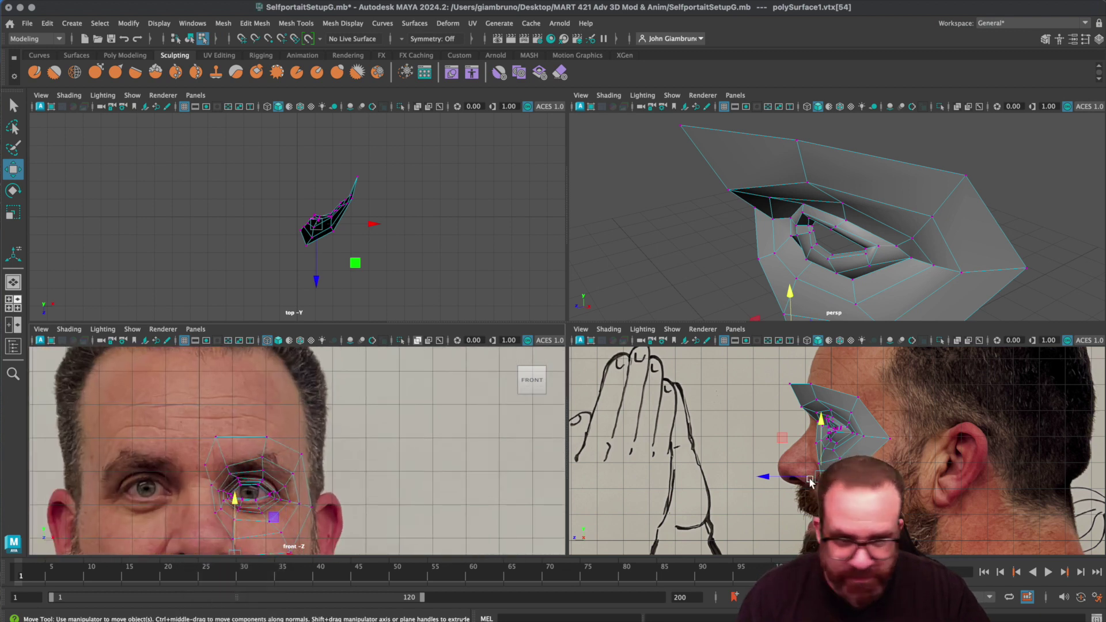
pyautogui.rightClick(886, 438)
pyautogui.click(883, 425)
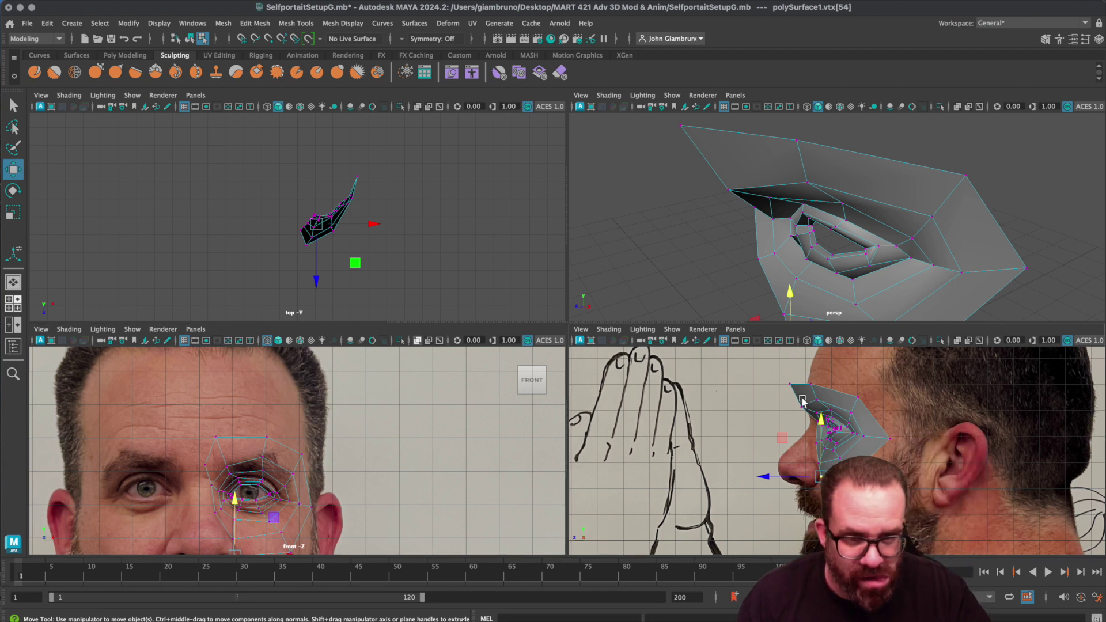
# - Push the outermost loop's two top brow vertices back to the forehead profile in the side view, and nudge the outer one toward the temple
pyautogui.moveTo(790, 385); pyautogui.dragTo(759, 385)
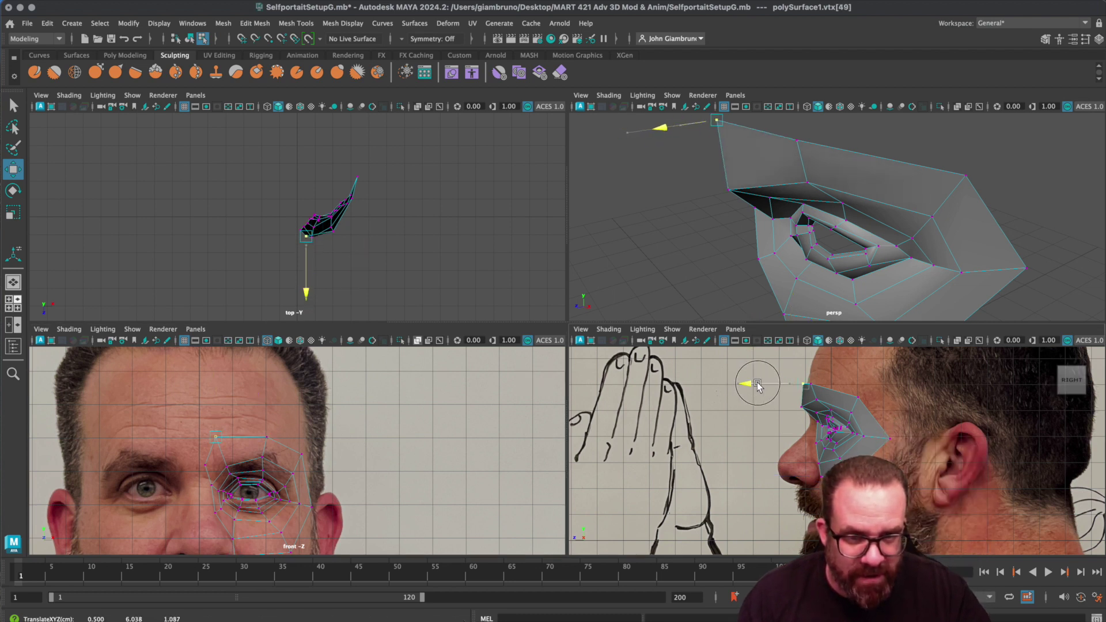
pyautogui.click(821, 400)
pyautogui.click(819, 390)
pyautogui.moveTo(754, 392); pyautogui.dragTo(758, 392)
pyautogui.keyDown('alt'); pyautogui.moveTo(819, 429); pyautogui.dragTo(740, 450, button='middle'); pyautogui.keyUp('alt')
pyautogui.moveTo(320, 441); pyautogui.dragTo(319, 470)
pyautogui.keyDown('alt'); pyautogui.moveTo(930, 506); pyautogui.dragTo(643, 483); pyautogui.keyUp('alt')
# - Return the front view to shaded display and select the outermost loop's upper border edges from the inner brow to the temple
pyautogui.moveTo(298, 467); pyautogui.dragTo(218, 458, button='right')
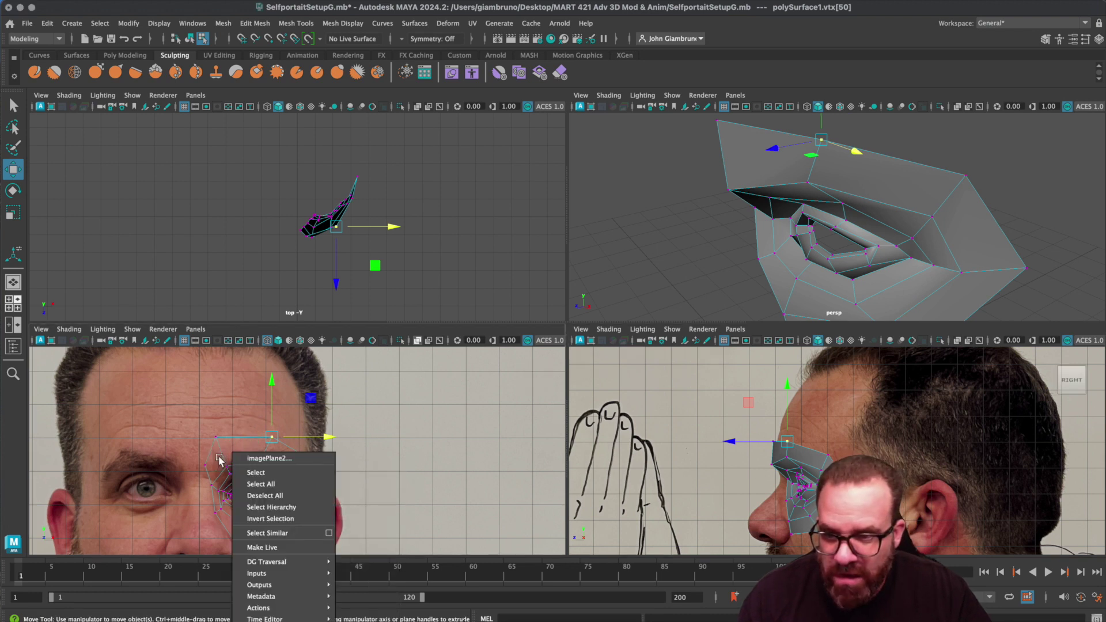
pyautogui.press('5')
pyautogui.moveTo(242, 440); pyautogui.dragTo(242, 409, button='right')
pyautogui.moveTo(205, 455); pyautogui.dragTo(207, 451, button='right')
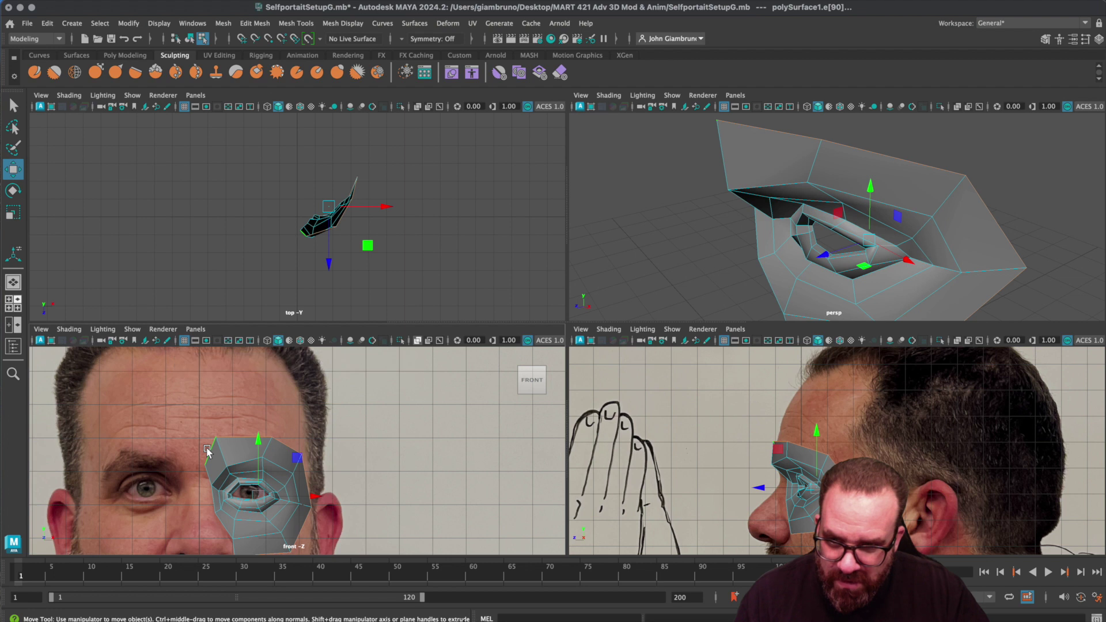
pyautogui.click(209, 443)
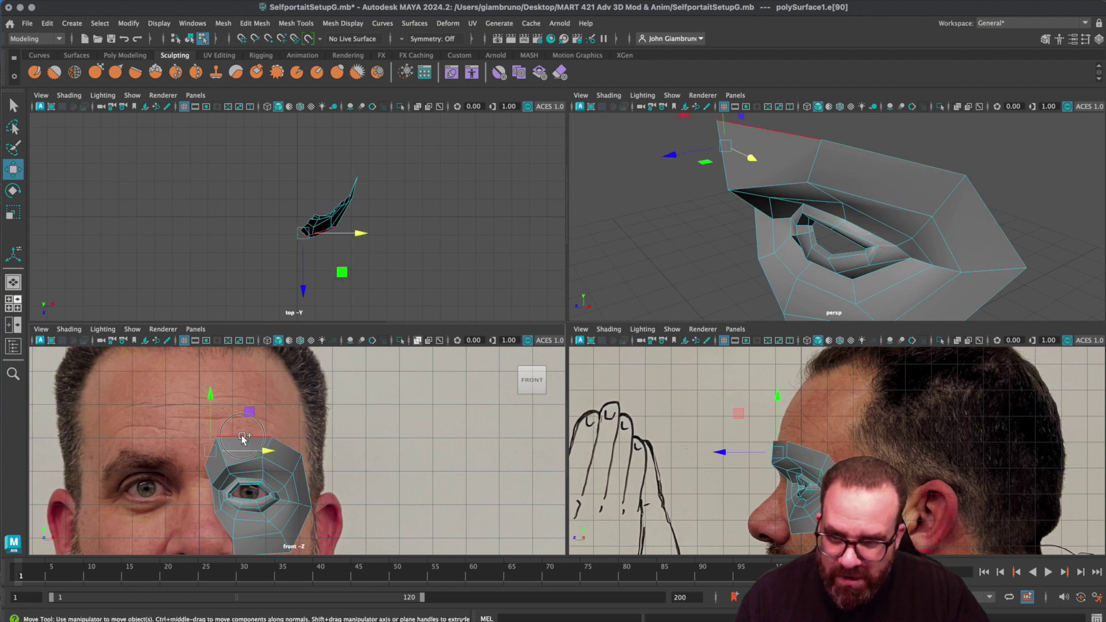
pyautogui.keyDown('shift'); pyautogui.click(280, 447); pyautogui.keyUp('shift')
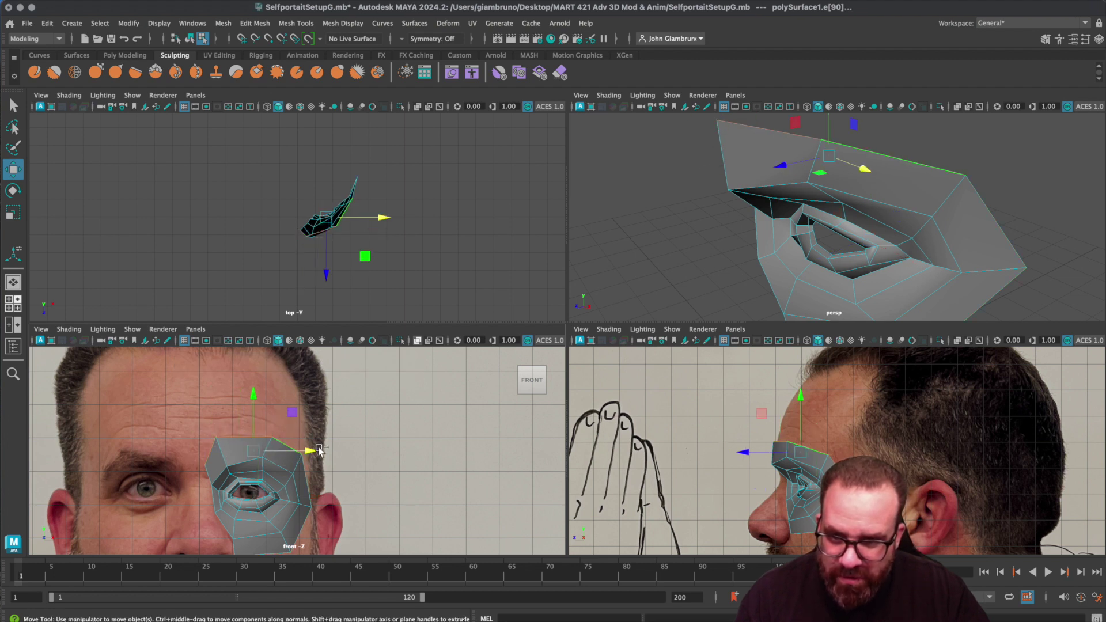
pyautogui.keyDown('shift'); pyautogui.click(311, 486); pyautogui.keyUp('shift')
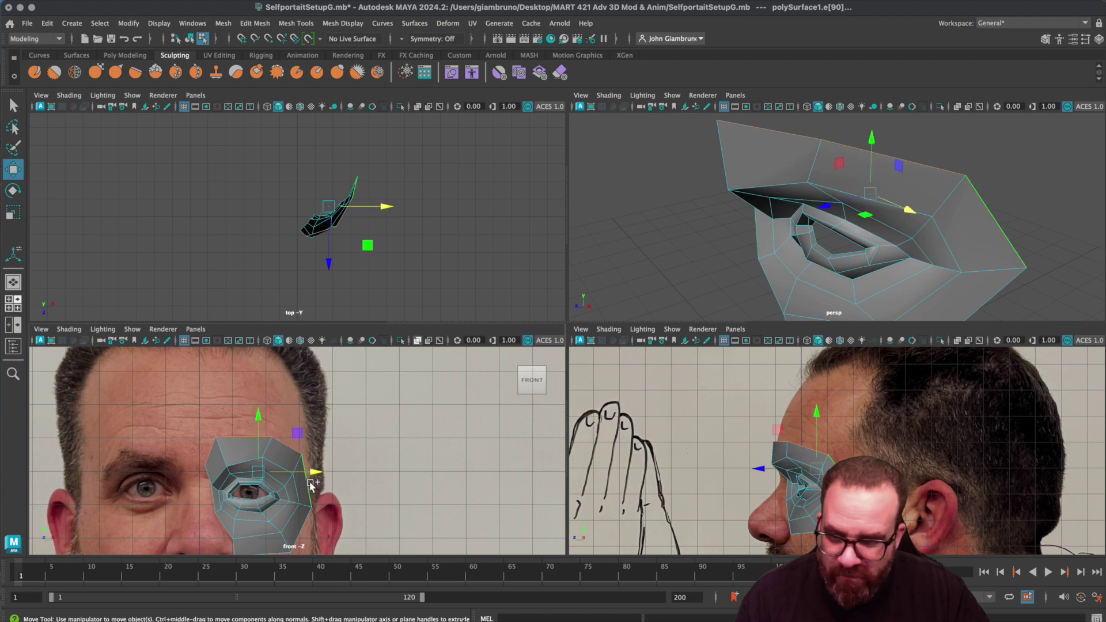
# - Extrude the selected upper edges up and outward over the forehead and temple
pyautogui.hotkey('ctrl', 'e')
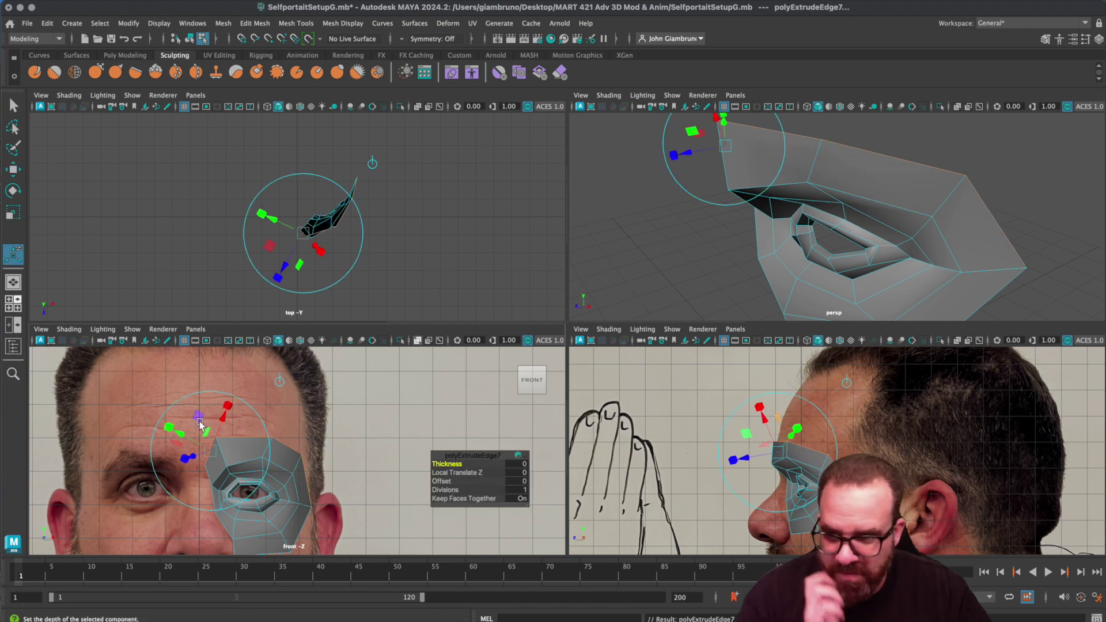
pyautogui.moveTo(188, 434); pyautogui.dragTo(154, 395)
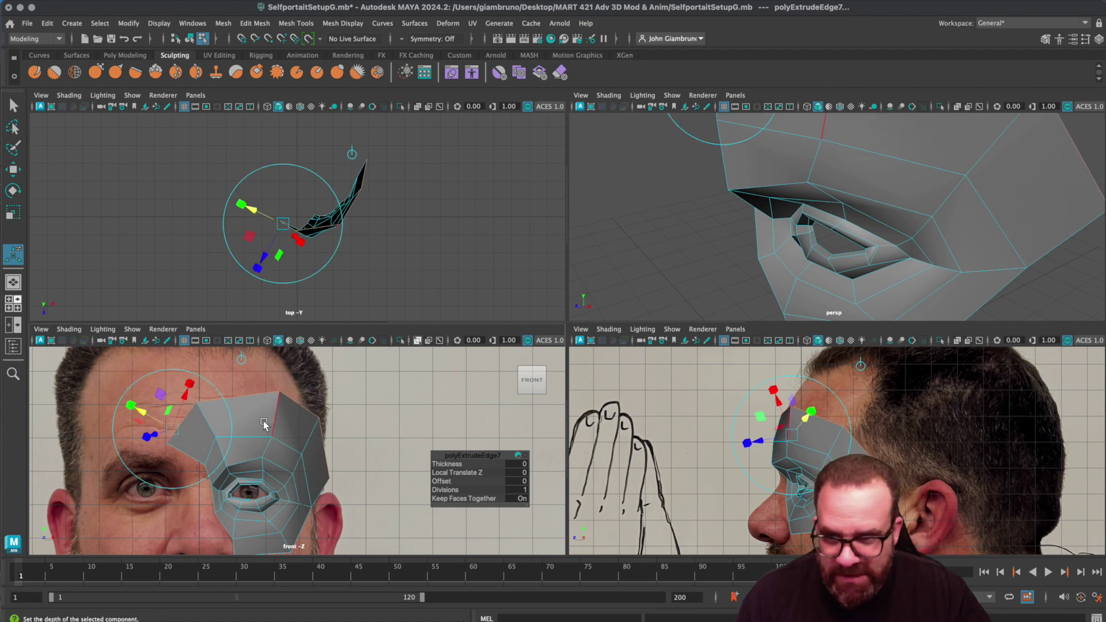
pyautogui.keyDown('alt'); pyautogui.moveTo(351, 437); pyautogui.dragTo(310, 405, button='middle'); pyautogui.keyUp('alt')
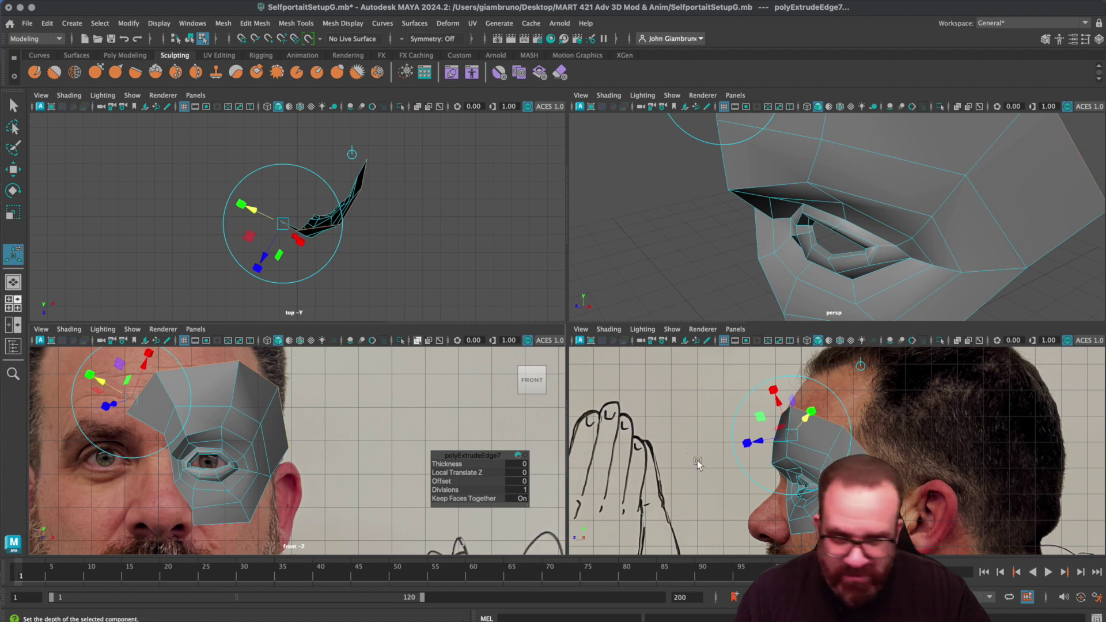
# - Fit the extruded strip's two outer temple vertices in the side view, lowering both and bringing the lowest one forward
pyautogui.rightClick(866, 491)
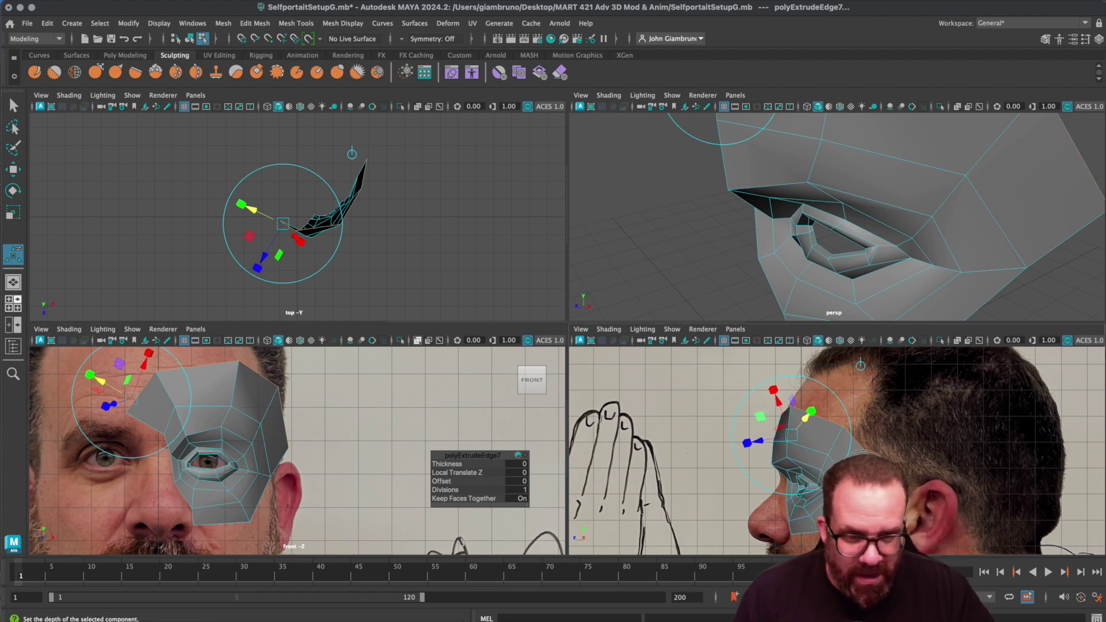
pyautogui.click(824, 472)
pyautogui.moveTo(849, 441); pyautogui.dragTo(792, 442, button='right')
pyautogui.press('w')
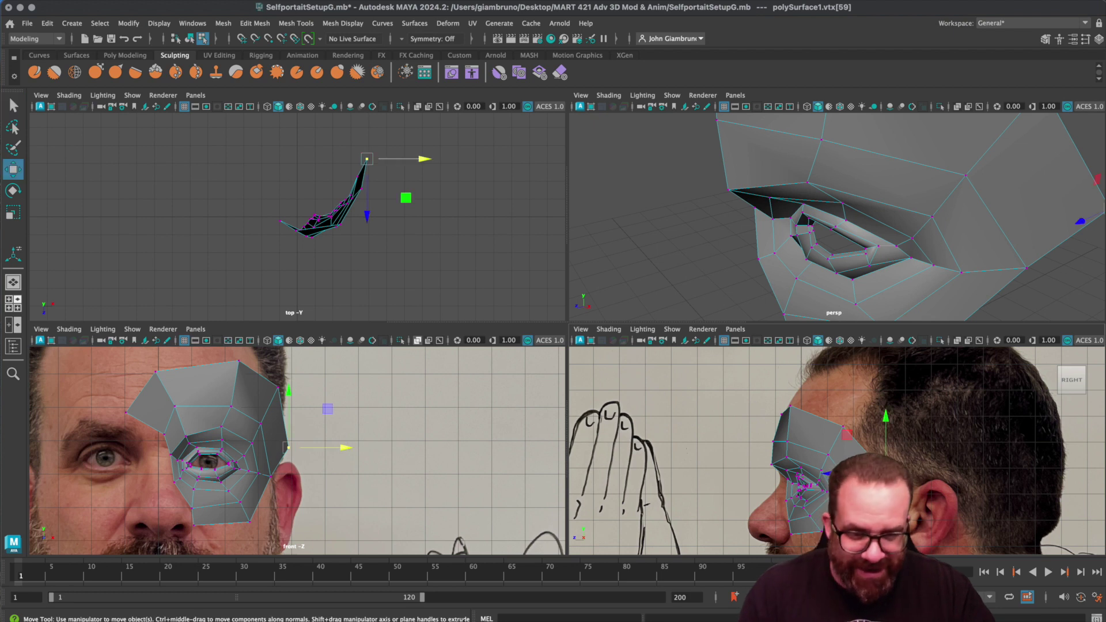
pyautogui.moveTo(887, 425); pyautogui.dragTo(889, 434)
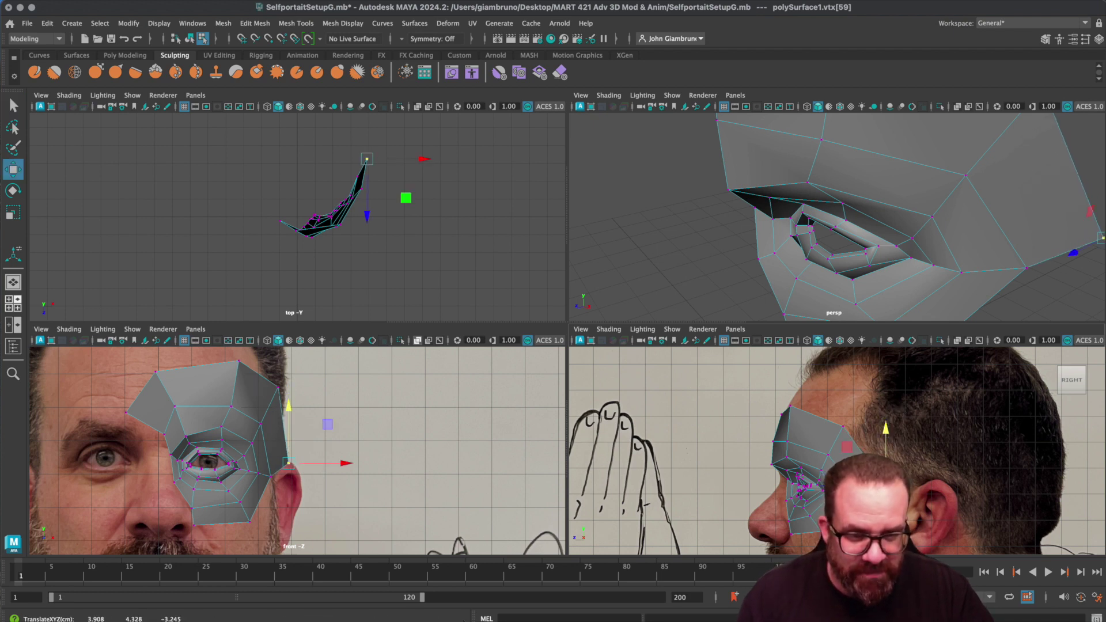
pyautogui.moveTo(885, 484); pyautogui.dragTo(833, 486)
pyautogui.click(843, 436)
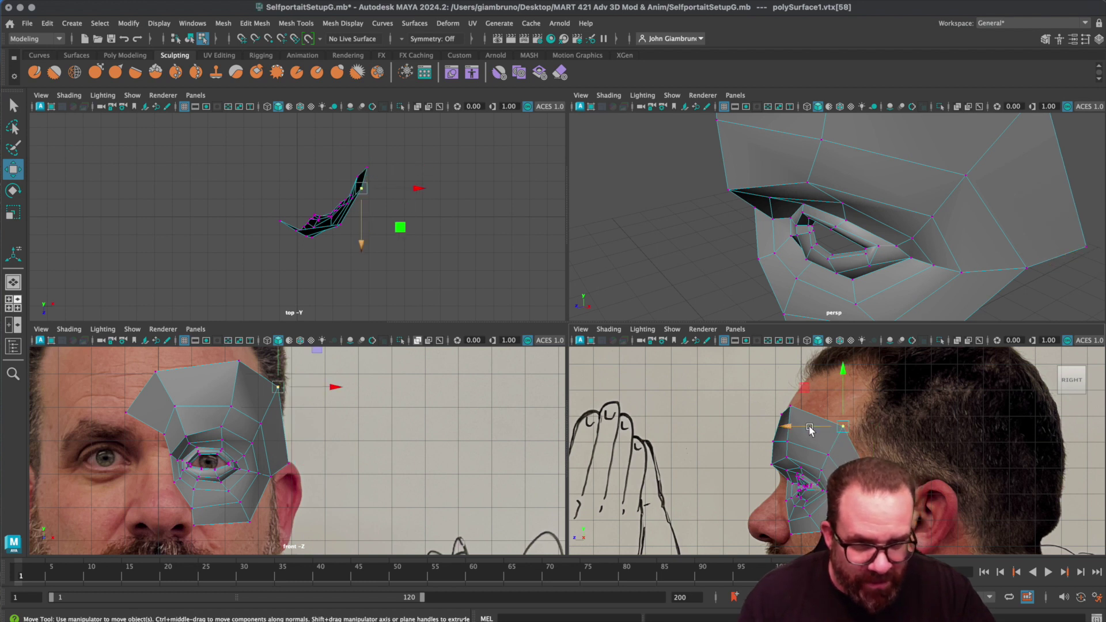
pyautogui.moveTo(843, 375); pyautogui.dragTo(843, 380)
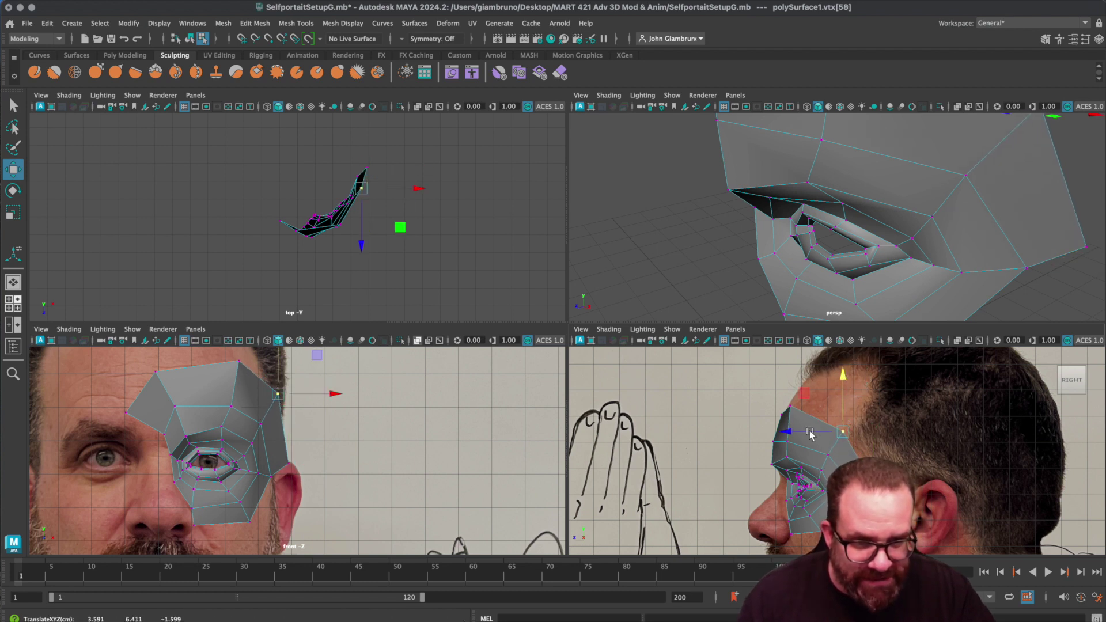
# - Move the forehead strip's remaining top vertices and the brow vertex below them outward in the front view to space them evenly
pyautogui.click(791, 406)
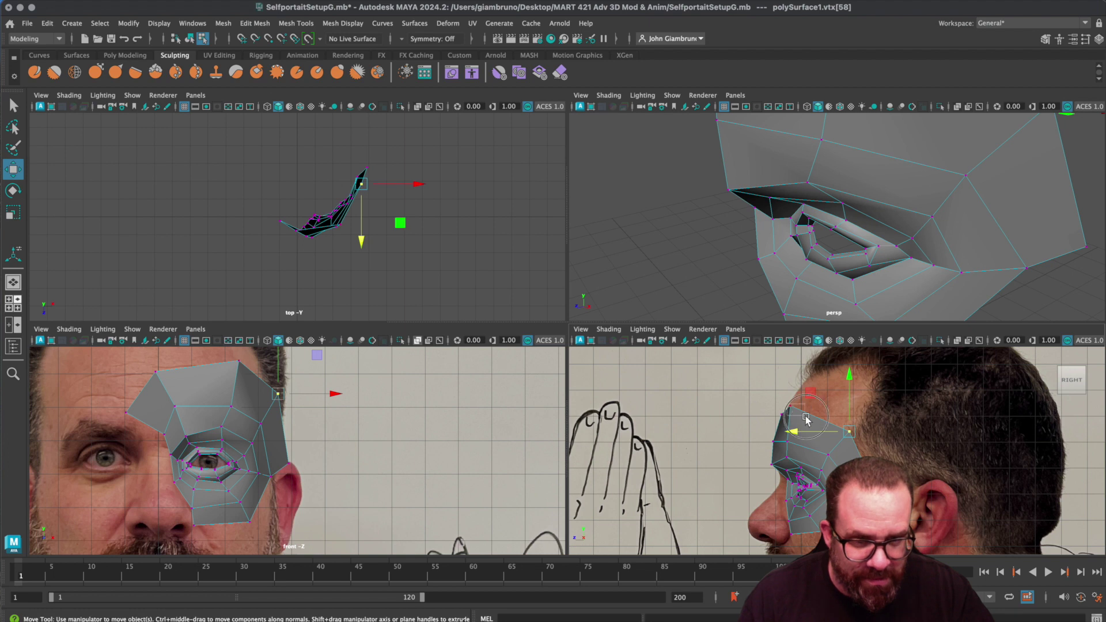
pyautogui.click(730, 410)
pyautogui.keyDown('alt'); pyautogui.moveTo(302, 393); pyautogui.dragTo(319, 460, button='middle'); pyautogui.keyUp('alt')
pyautogui.moveTo(292, 392); pyautogui.dragTo(296, 403)
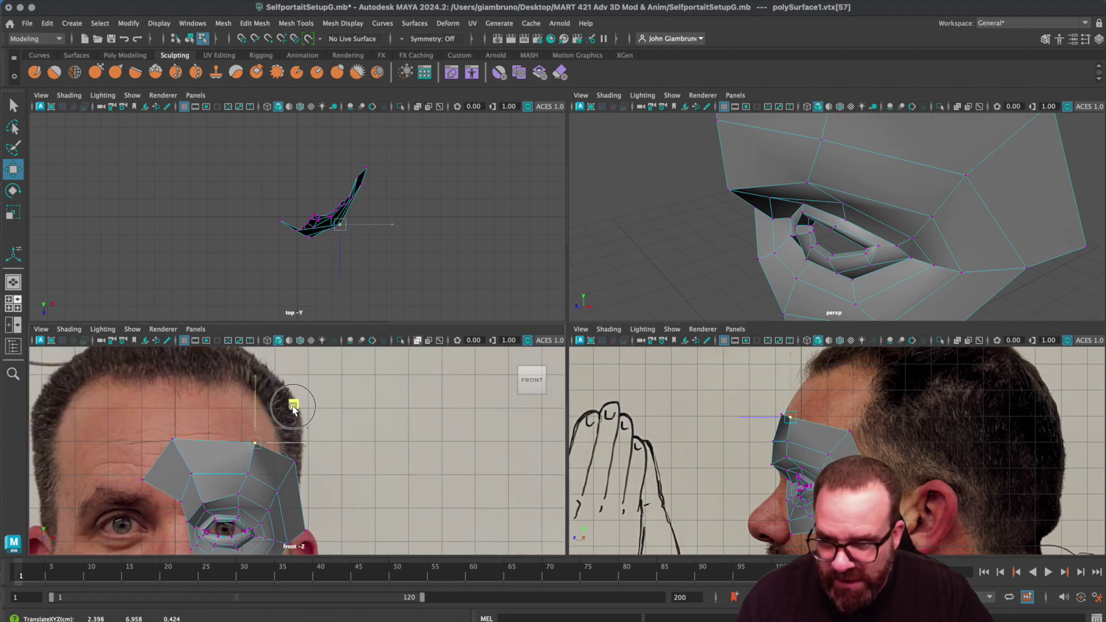
pyautogui.click(189, 449)
pyautogui.moveTo(231, 448); pyautogui.dragTo(262, 442)
pyautogui.click(192, 474)
pyautogui.moveTo(244, 474); pyautogui.dragTo(256, 477)
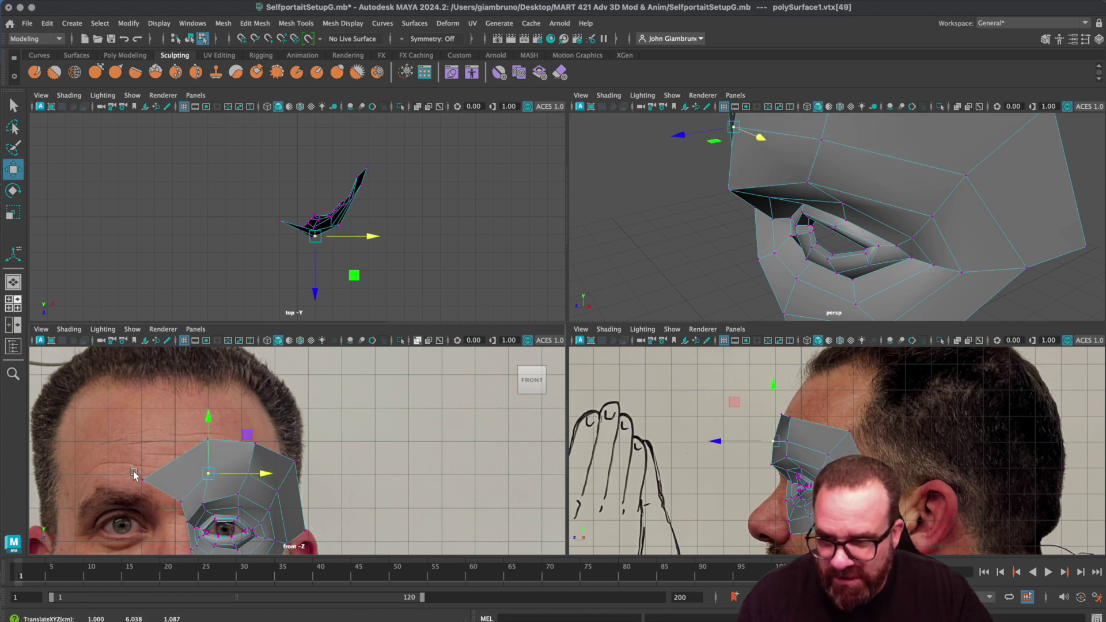
# - Move the innermost corner vertex of the forehead strip up and onto the face's centre line in the front view
pyautogui.moveTo(133, 470); pyautogui.dragTo(173, 504)
pyautogui.moveTo(144, 428); pyautogui.dragTo(146, 381)
pyautogui.moveTo(191, 444); pyautogui.dragTo(230, 443)
pyautogui.moveTo(177, 378); pyautogui.dragTo(177, 389)
# - Examine the mesh in an enlarged perspective view with smooth preview, and return to the unsmoothed four-view layout
pyautogui.moveTo(681, 476)
pyautogui.keyDown('alt'); pyautogui.mouseDown(button='right')
pyautogui.moveTo(741, 476)
pyautogui.moveTo(674, 476)
pyautogui.mouseUp(button='right'); pyautogui.keyUp('alt')
pyautogui.keyDown('alt'); pyautogui.click(673, 476); pyautogui.keyUp('alt')
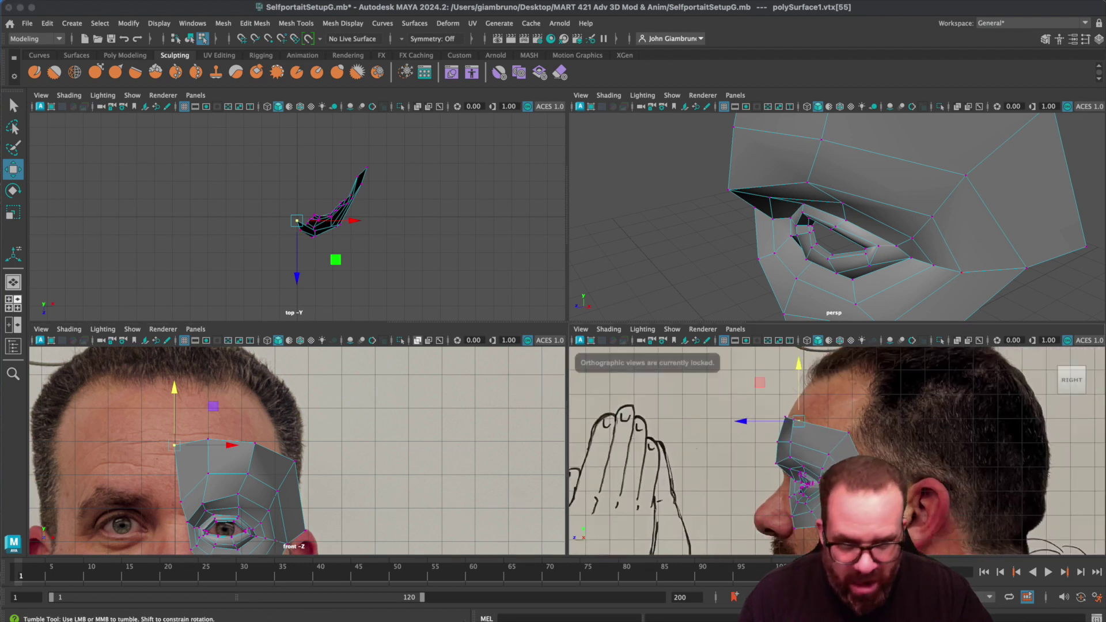
pyautogui.click(861, 263)
pyautogui.press('space')
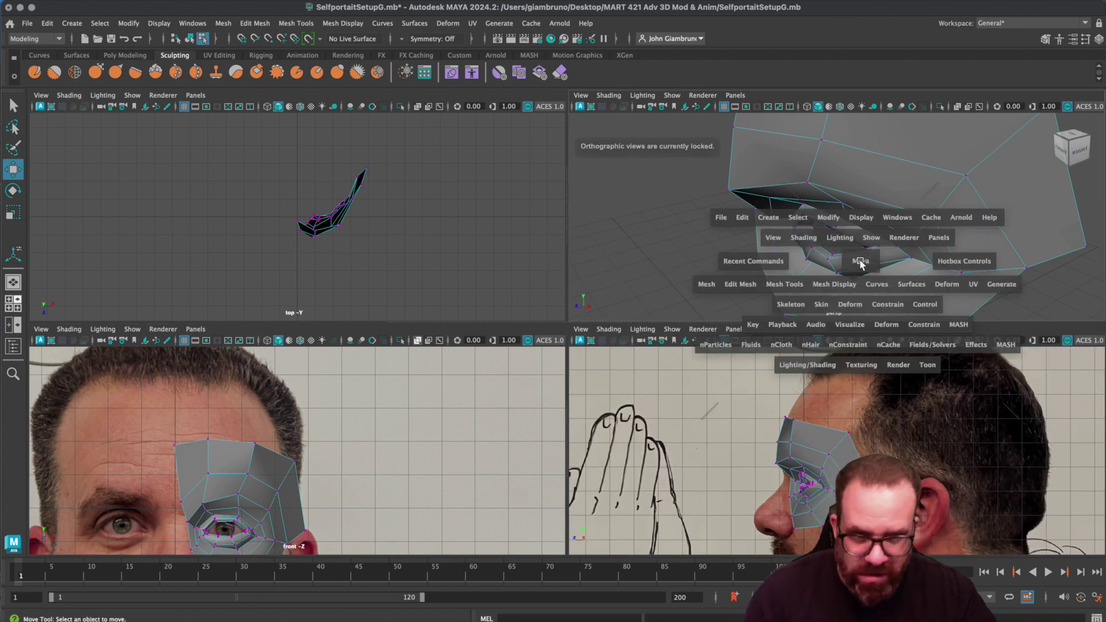
pyautogui.keyDown('alt'); pyautogui.moveTo(855, 306); pyautogui.dragTo(666, 374); pyautogui.keyUp('alt')
pyautogui.press('3')
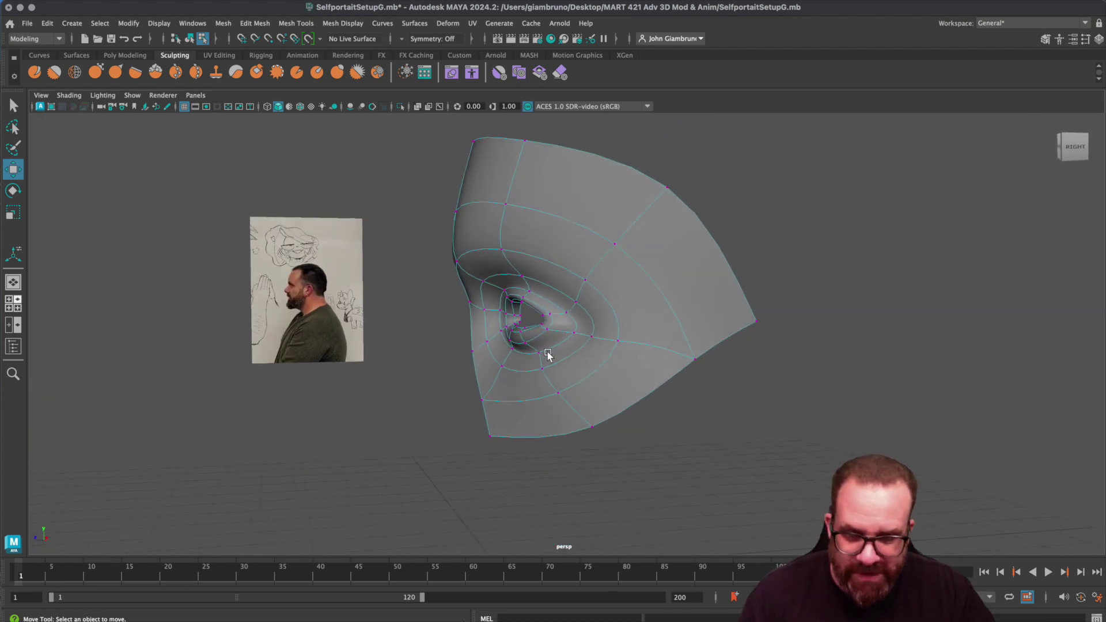
pyautogui.press('1')
pyautogui.press('space')
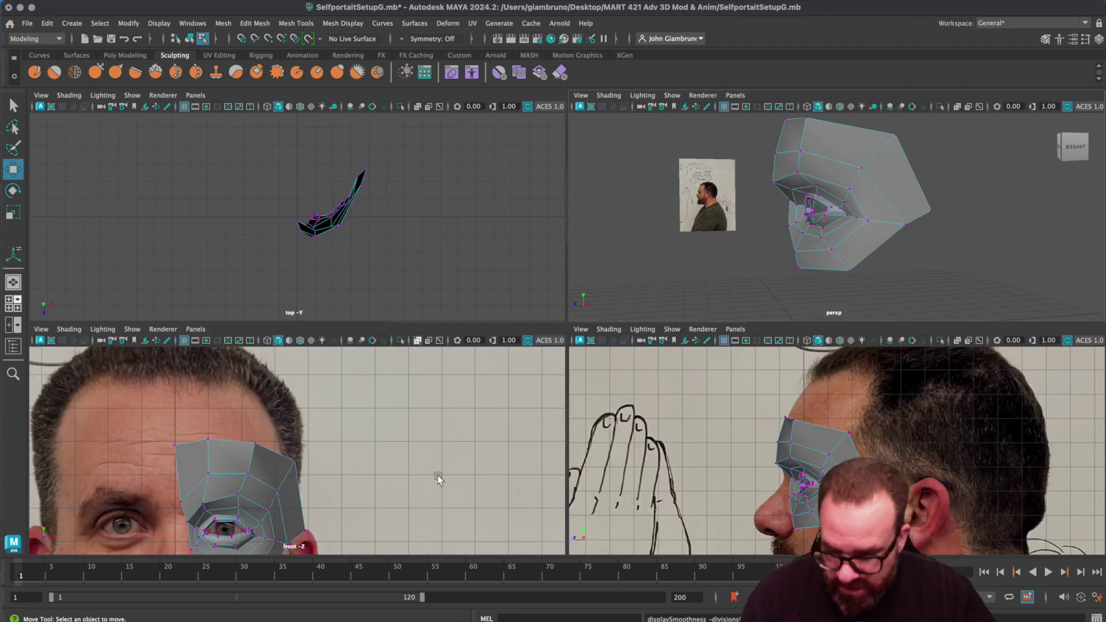
# - Shift the outer temple vertex beside the ear slightly inward in the front view
pyautogui.click(305, 531)
pyautogui.moveTo(363, 530); pyautogui.dragTo(351, 530)
pyautogui.keyDown('alt'); pyautogui.moveTo(368, 527); pyautogui.dragTo(407, 387, button='middle'); pyautogui.keyUp('alt')
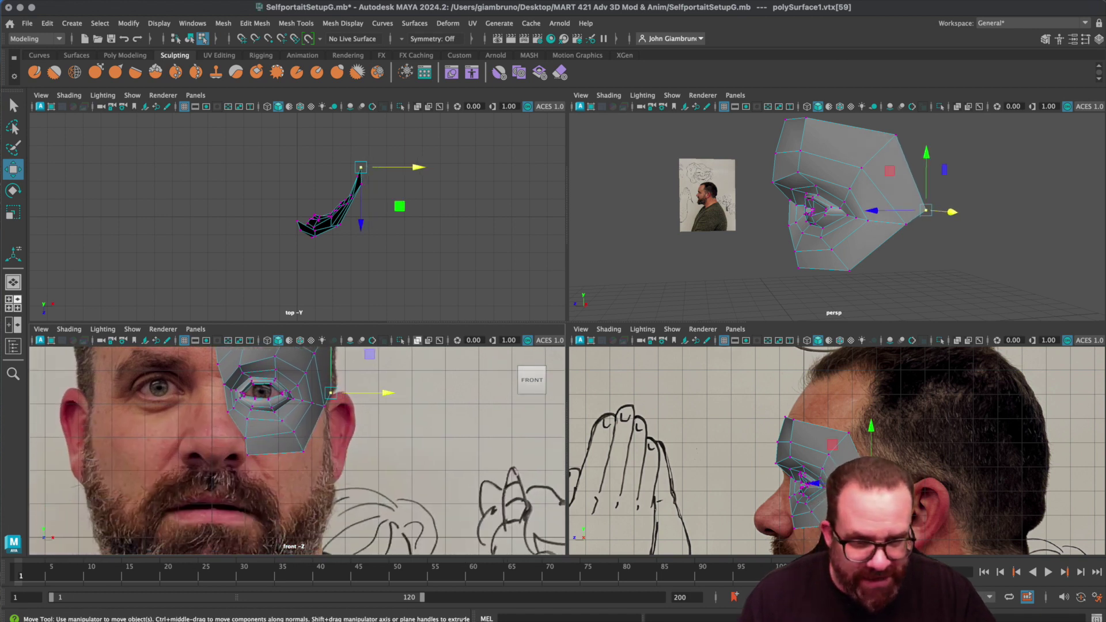
# - Select the three lower outer border edges from the temple to beneath the eye and extrude them down and outward over the cheek
pyautogui.scroll(3, 864, 519)
pyautogui.keyDown('alt'); pyautogui.moveTo(865, 523); pyautogui.dragTo(853, 447, button='middle'); pyautogui.keyUp('alt')
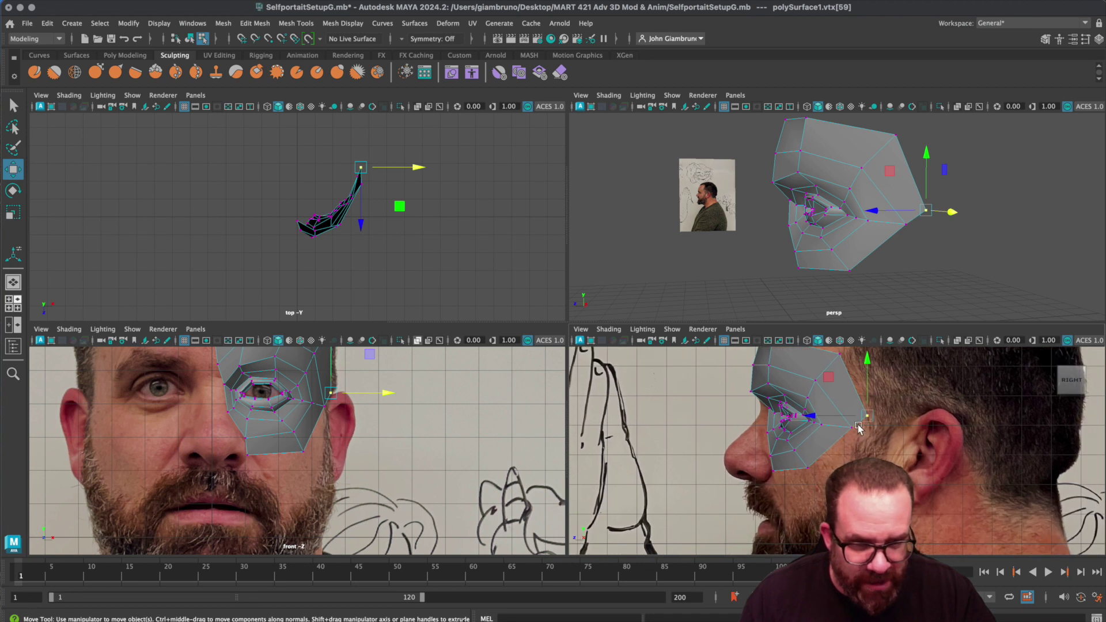
pyautogui.keyDown('alt'); pyautogui.moveTo(823, 465); pyautogui.dragTo(842, 443); pyautogui.keyUp('alt')
pyautogui.moveTo(842, 442); pyautogui.dragTo(859, 425, button='right')
pyautogui.click(859, 426)
pyautogui.keyDown('shift'); pyautogui.click(834, 446); pyautogui.keyUp('shift')
pyautogui.keyDown('shift'); pyautogui.click(793, 471); pyautogui.keyUp('shift')
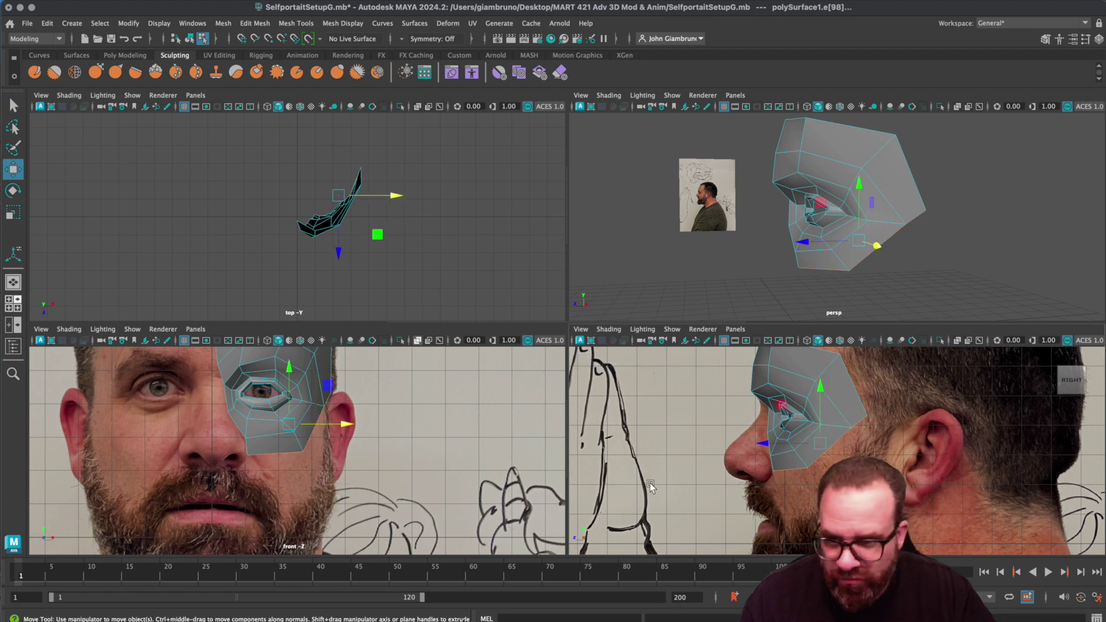
pyautogui.hotkey('ctrl', 'e')
pyautogui.moveTo(325, 461); pyautogui.dragTo(329, 473)
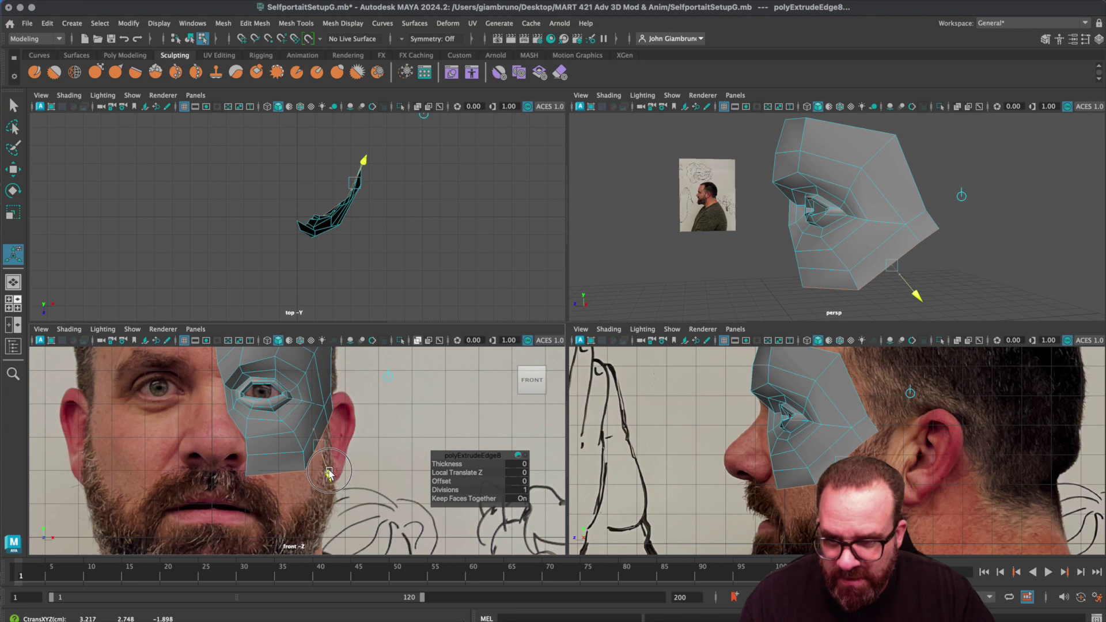
# - Switch to vertices, move the cheek vertex at the new strip's upper border slightly inward, and adjust its depth in the side view
pyautogui.rightClick(283, 461)
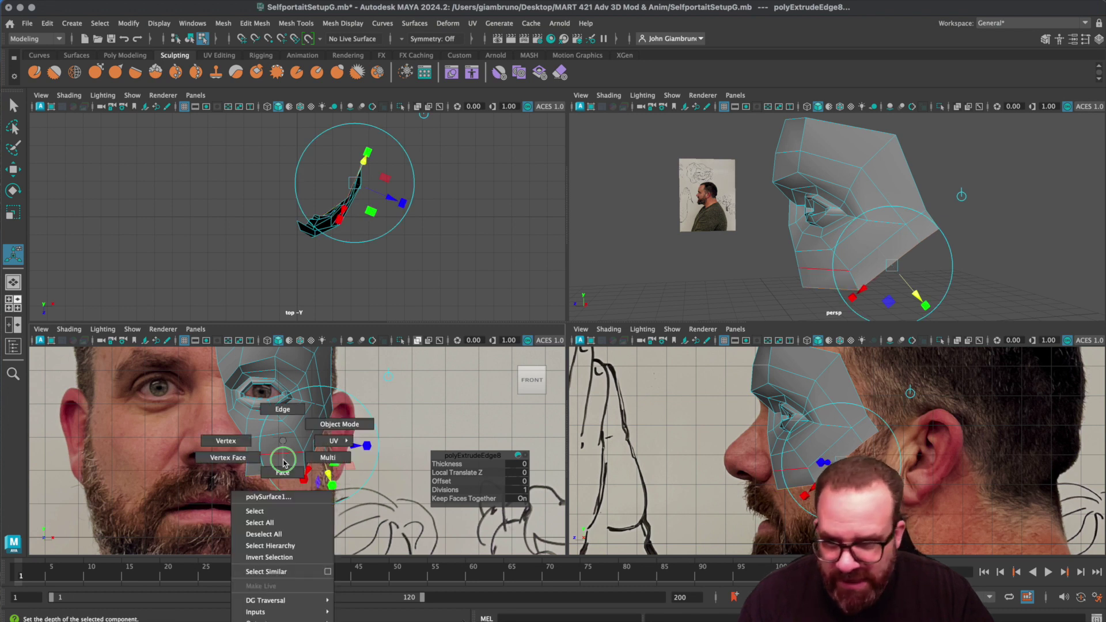
pyautogui.click(226, 441)
pyautogui.press('q')
pyautogui.click(303, 452)
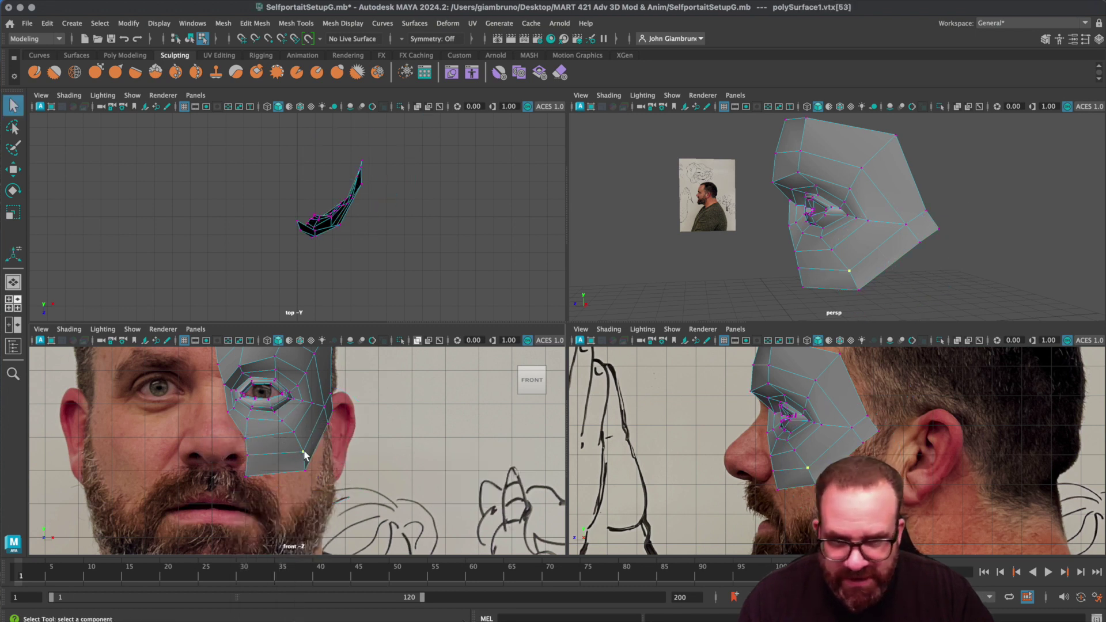
pyautogui.press('w')
pyautogui.moveTo(352, 453); pyautogui.dragTo(351, 453)
pyautogui.keyDown('alt'); pyautogui.click(352, 472); pyautogui.keyUp('alt')
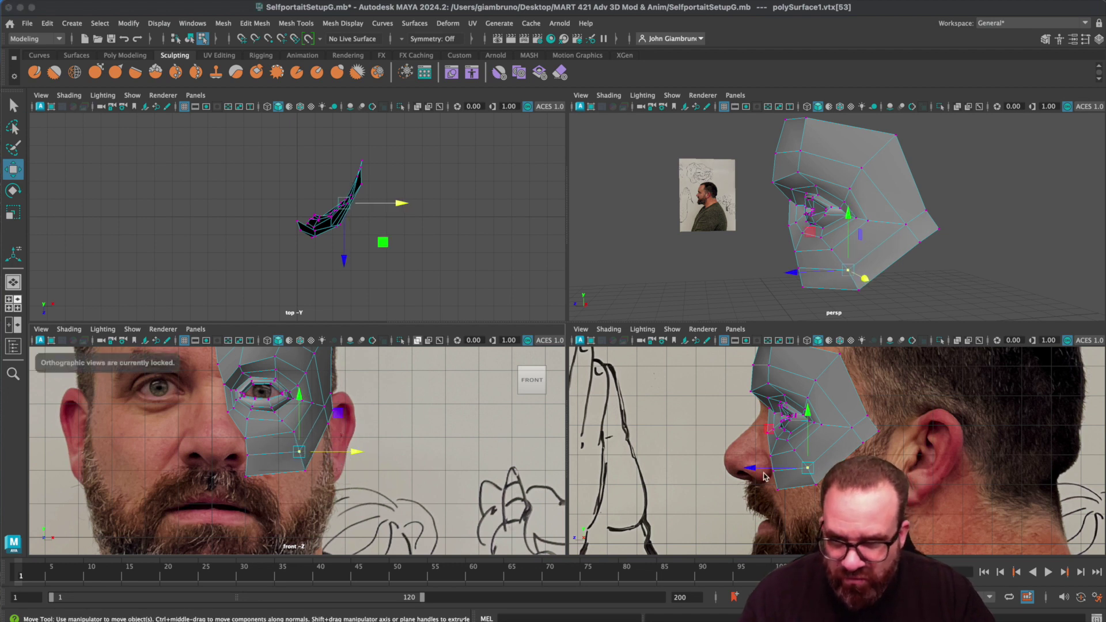
pyautogui.moveTo(750, 470); pyautogui.dragTo(762, 487)
# - Reposition the cheek strip's outer vertices in the side view, pulling the outermost corner down and evening out the vertices beside it
pyautogui.click(816, 485)
pyautogui.moveTo(863, 442); pyautogui.dragTo(846, 468)
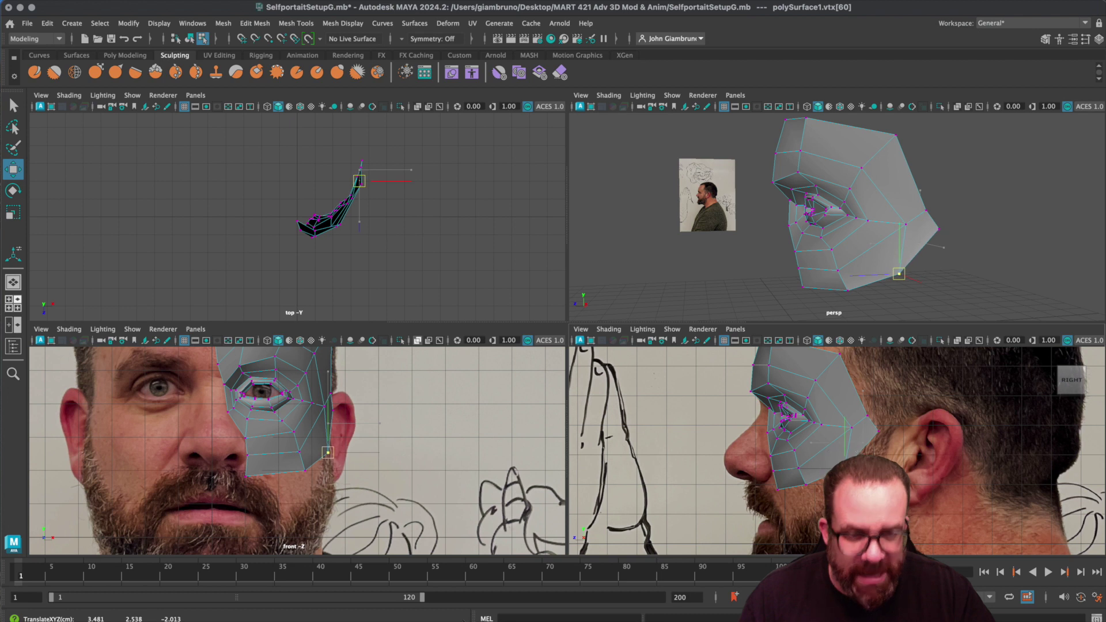
pyautogui.click(879, 432)
pyautogui.moveTo(880, 432); pyautogui.dragTo(837, 476)
pyautogui.click(846, 470)
pyautogui.click(837, 427)
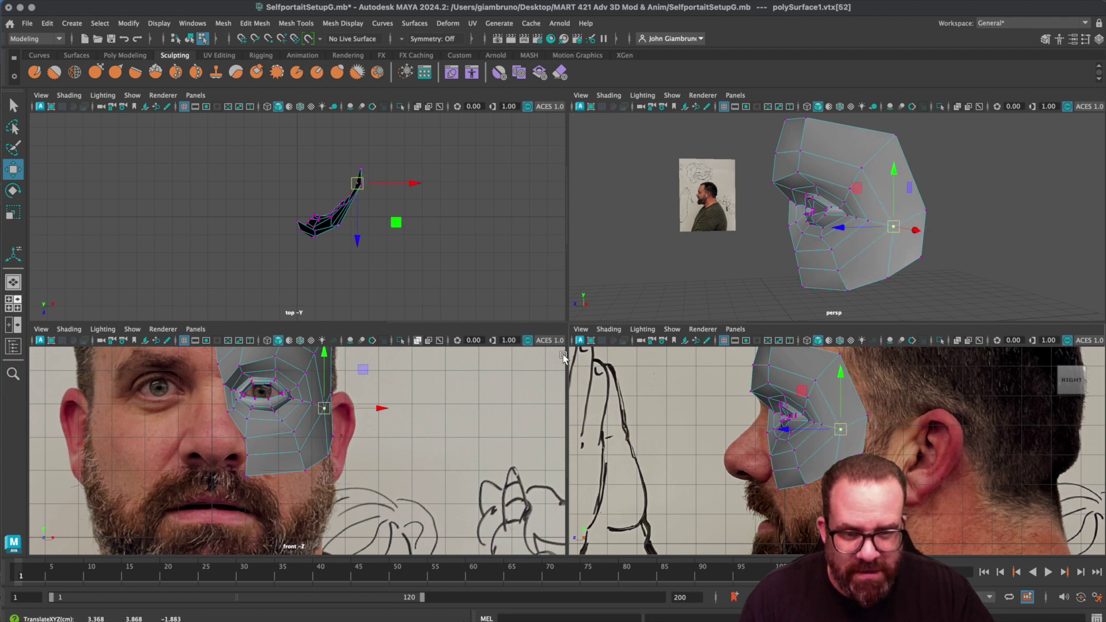
# - Select the three top border edges of the forehead and extrude them upward toward the hairline
pyautogui.scroll(-2, 354, 441)
pyautogui.keyDown('alt'); pyautogui.moveTo(350, 449); pyautogui.dragTo(353, 502, button='middle'); pyautogui.keyUp('alt')
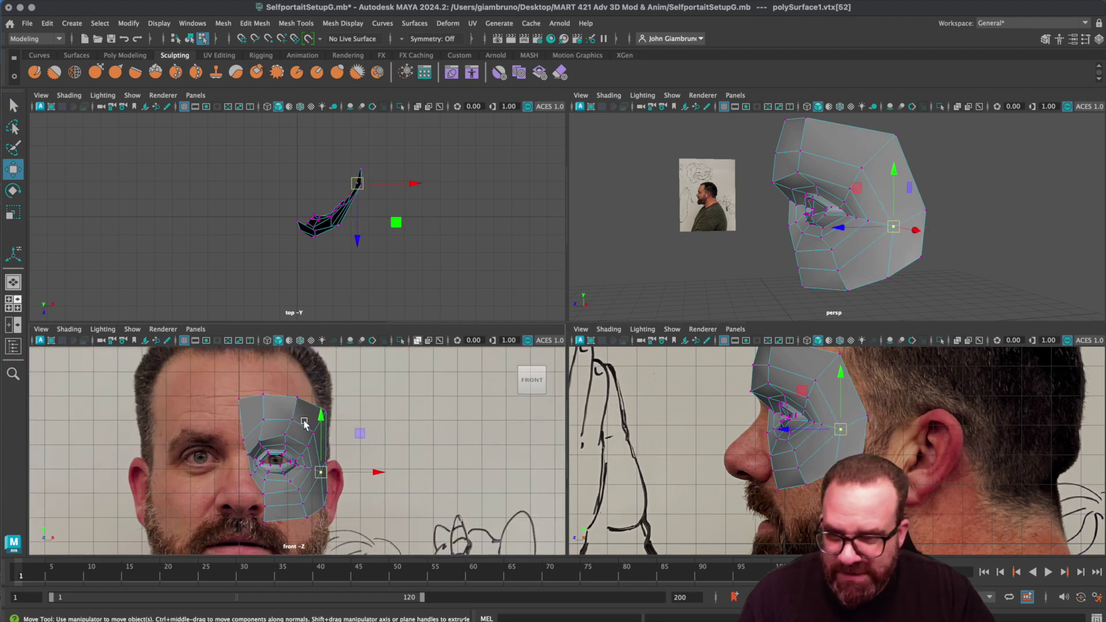
pyautogui.moveTo(306, 405); pyautogui.dragTo(302, 374, button='right')
pyautogui.click(258, 395)
pyautogui.click(307, 404)
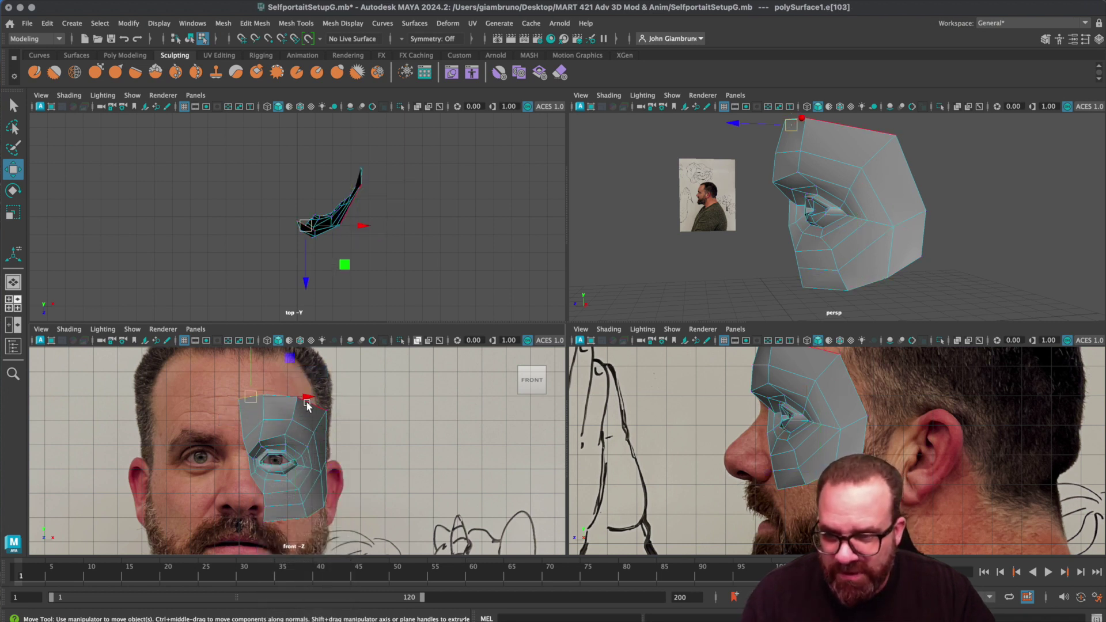
pyautogui.press('q')
pyautogui.keyDown('shift'); pyautogui.click(282, 396); pyautogui.keyUp('shift')
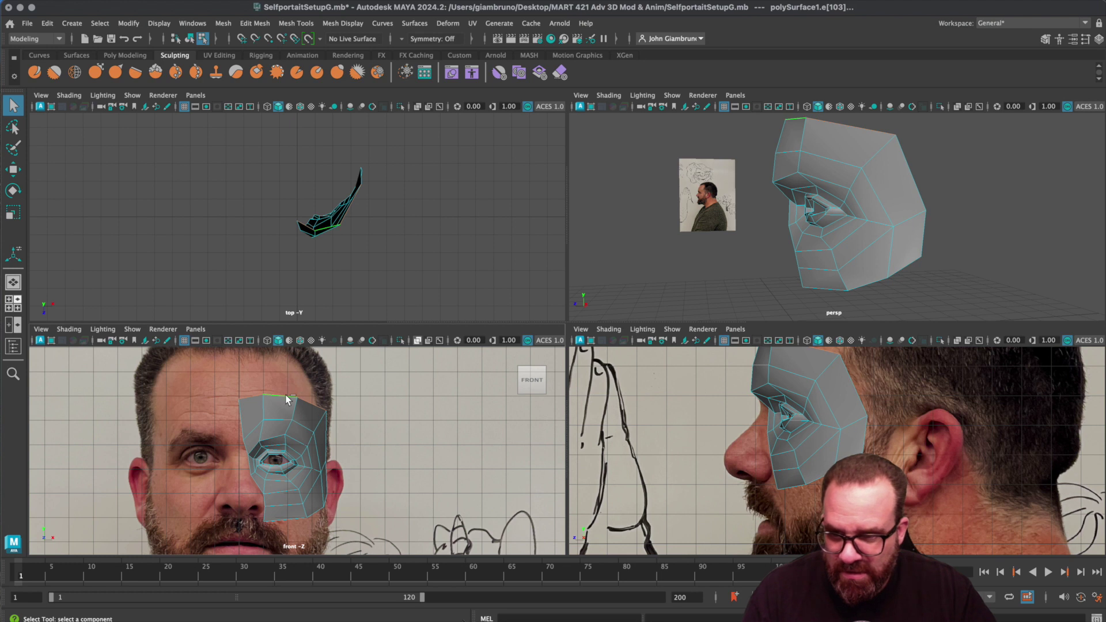
pyautogui.hotkey('ctrl', 'e')
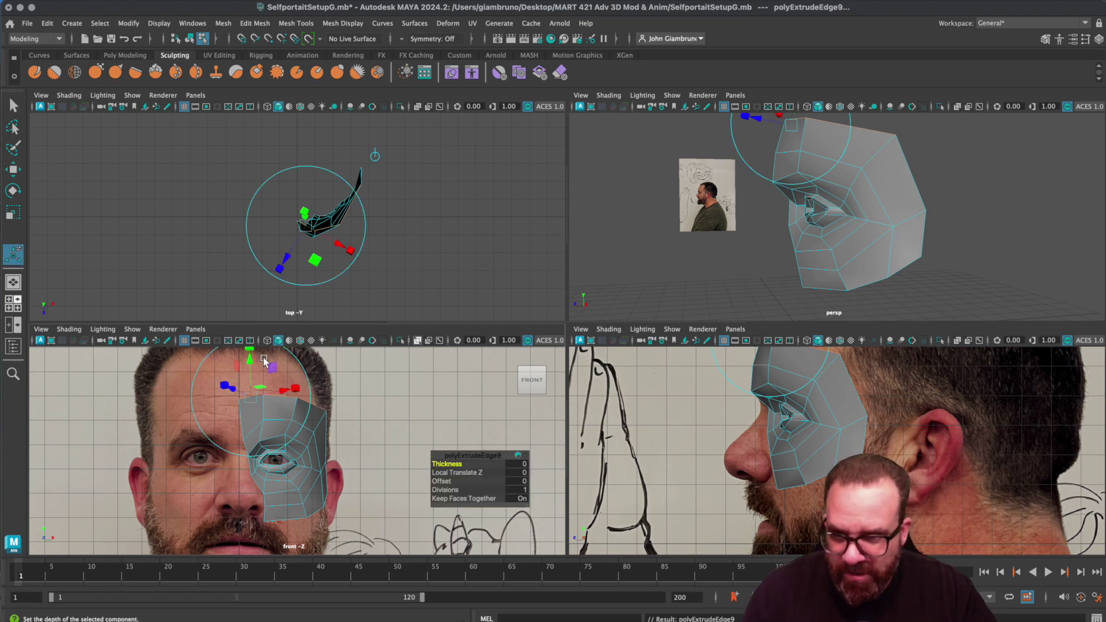
pyautogui.moveTo(253, 361); pyautogui.dragTo(267, 316)
# - Move the new forehead strip's outer top vertex down and inward to the head outline, and show the front view in wireframe
pyautogui.keyDown('alt'); pyautogui.moveTo(963, 211); pyautogui.dragTo(927, 323, button='middle'); pyautogui.keyUp('alt')
pyautogui.moveTo(862, 206); pyautogui.dragTo(801, 206, button='right')
pyautogui.click(330, 374)
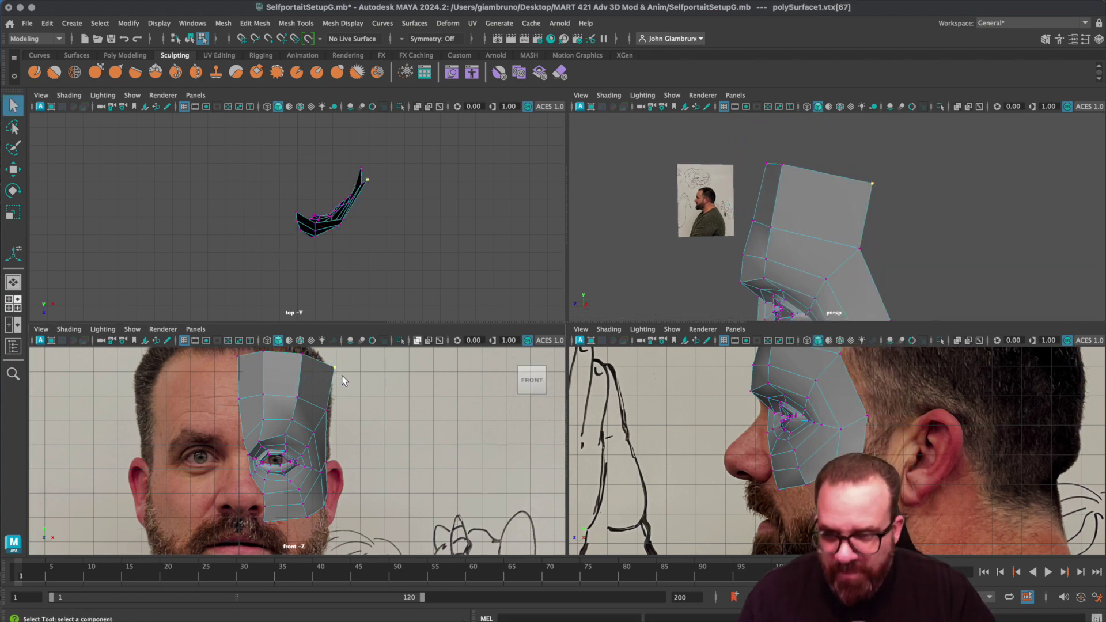
pyautogui.press('w')
pyautogui.moveTo(328, 376)
pyautogui.mouseDown()
pyautogui.moveTo(312, 366)
pyautogui.moveTo(327, 395)
pyautogui.mouseUp()
pyautogui.press('4')
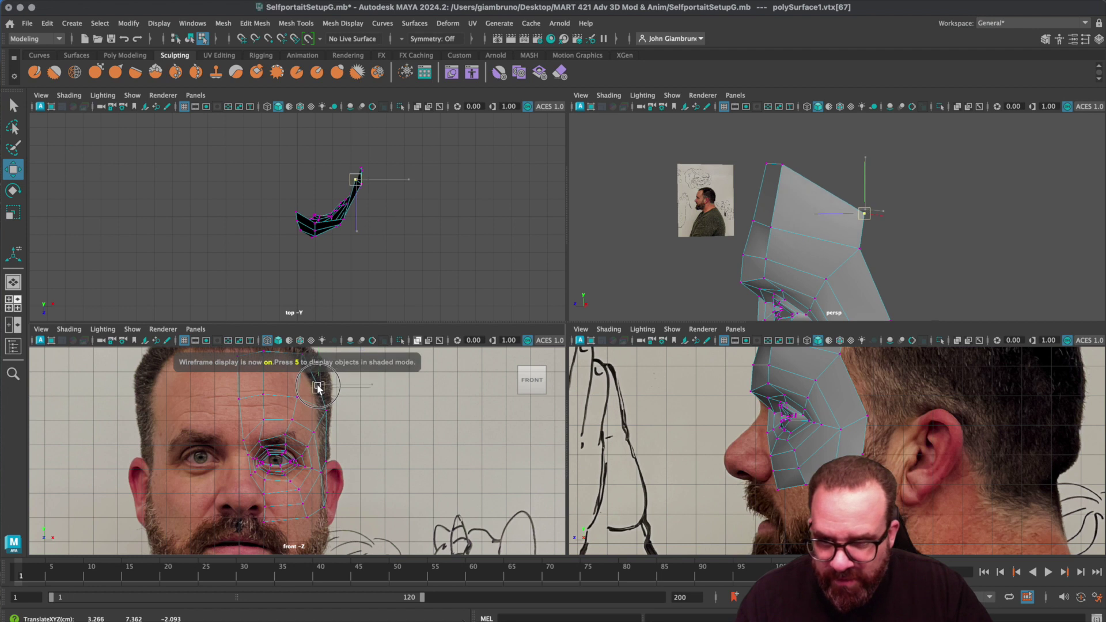
# - Align the forehead strip's other top vertices with the hairline in the front view, from the temple side to the centre line
pyautogui.keyDown('alt'); pyautogui.moveTo(357, 403); pyautogui.dragTo(362, 459, button='middle'); pyautogui.keyUp('alt')
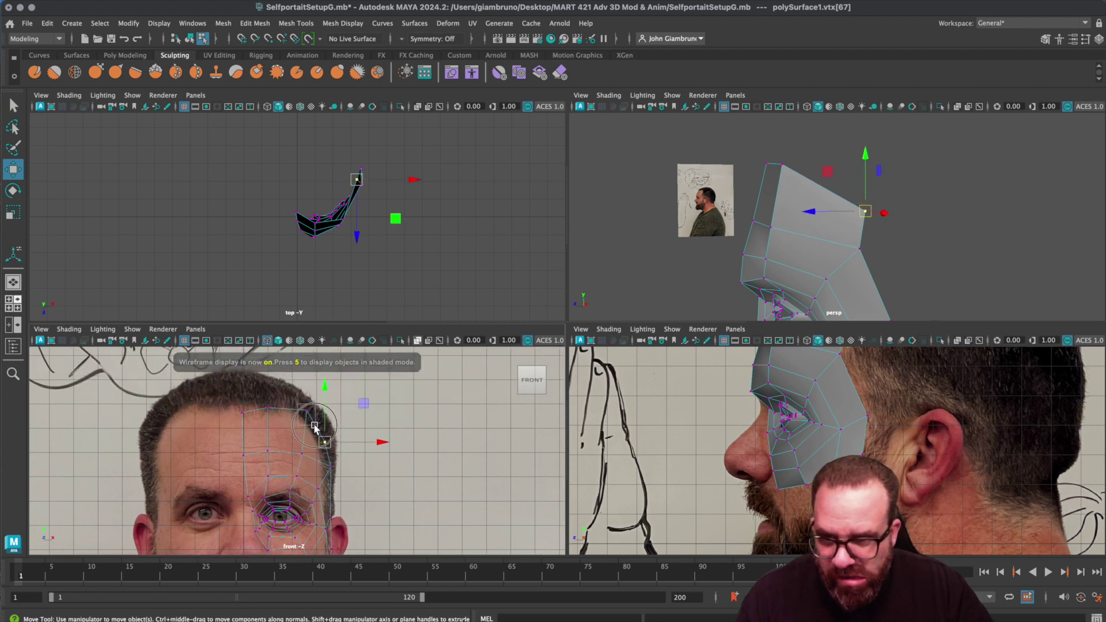
pyautogui.click(305, 413)
pyautogui.click(268, 409)
pyautogui.moveTo(268, 410); pyautogui.dragTo(273, 419)
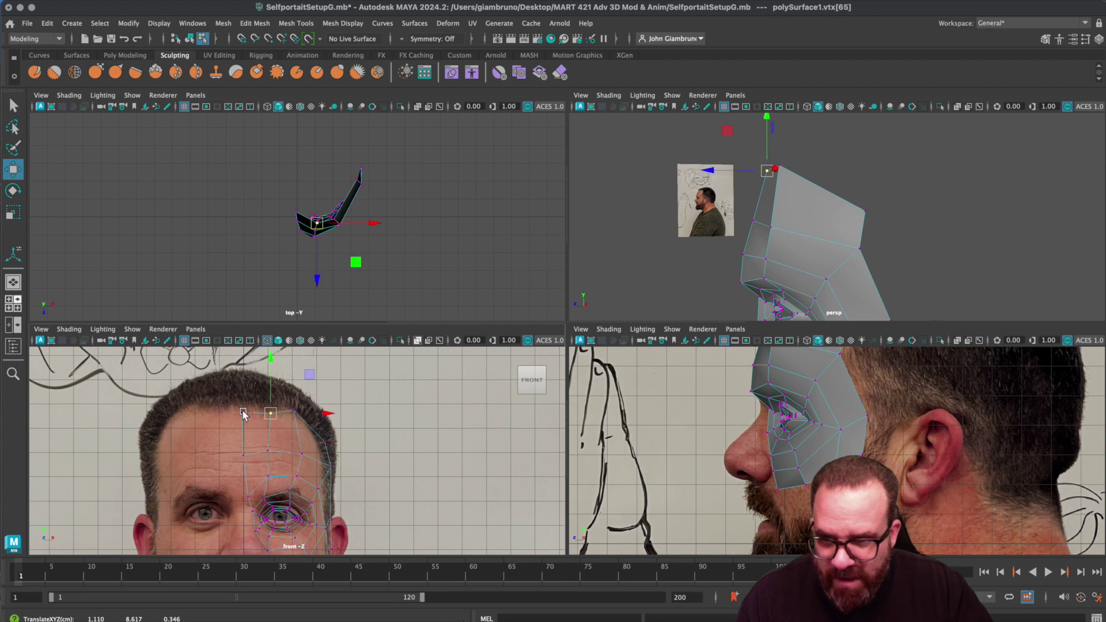
pyautogui.click(244, 418)
pyautogui.click(246, 413)
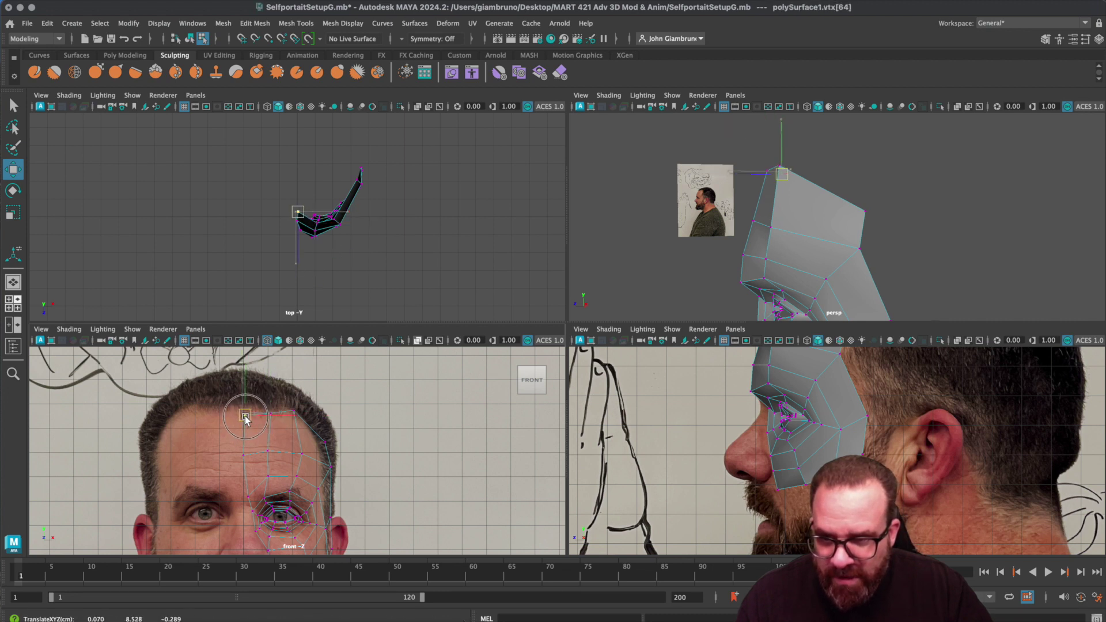
# - Push the forehead strip's top vertices back in the side view to follow the forehead profile and the temple hairline
pyautogui.press('f')
pyautogui.press('f')
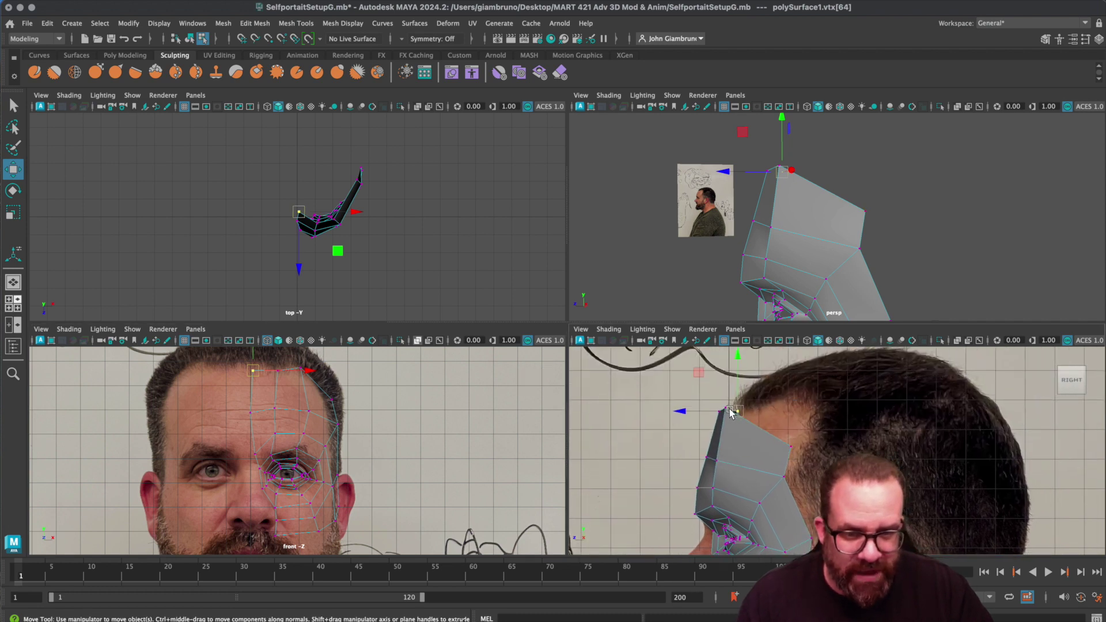
pyautogui.click(300, 367)
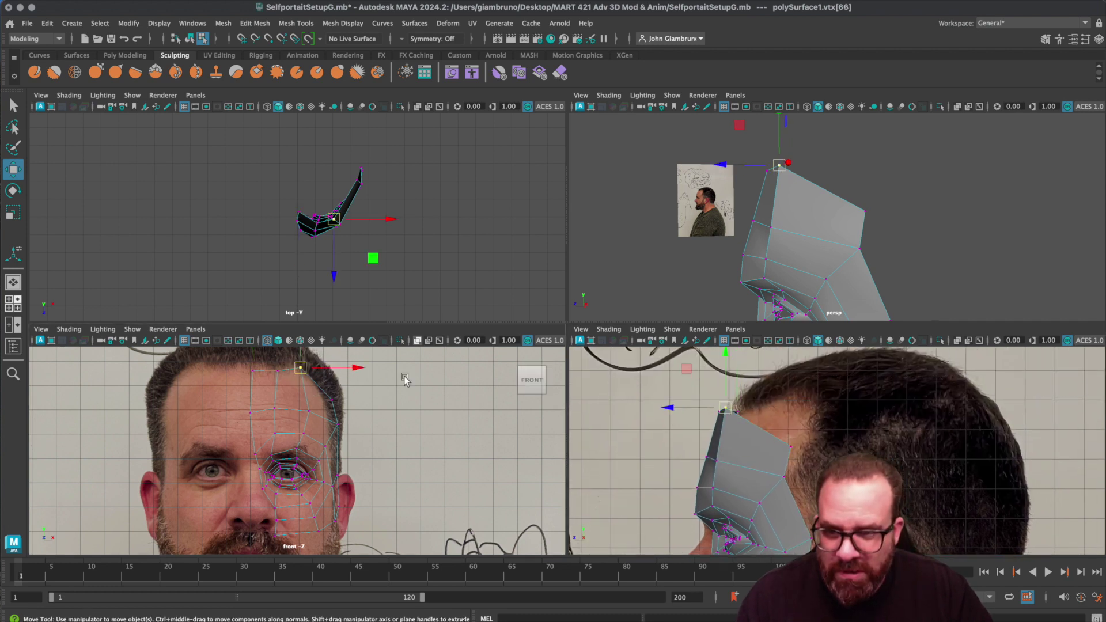
pyautogui.moveTo(674, 412); pyautogui.dragTo(697, 412)
pyautogui.click(720, 415)
pyautogui.click(792, 453)
pyautogui.moveTo(785, 443); pyautogui.dragTo(811, 442)
# - Examine the forehead's shape against the enlarged side reference and from several angles in the perspective view
pyautogui.keyDown('alt'); pyautogui.moveTo(811, 443); pyautogui.dragTo(814, 482, button='right'); pyautogui.keyUp('alt')
pyautogui.keyDown('alt'); pyautogui.moveTo(795, 497); pyautogui.dragTo(819, 444); pyautogui.keyUp('alt')
pyautogui.press('space')
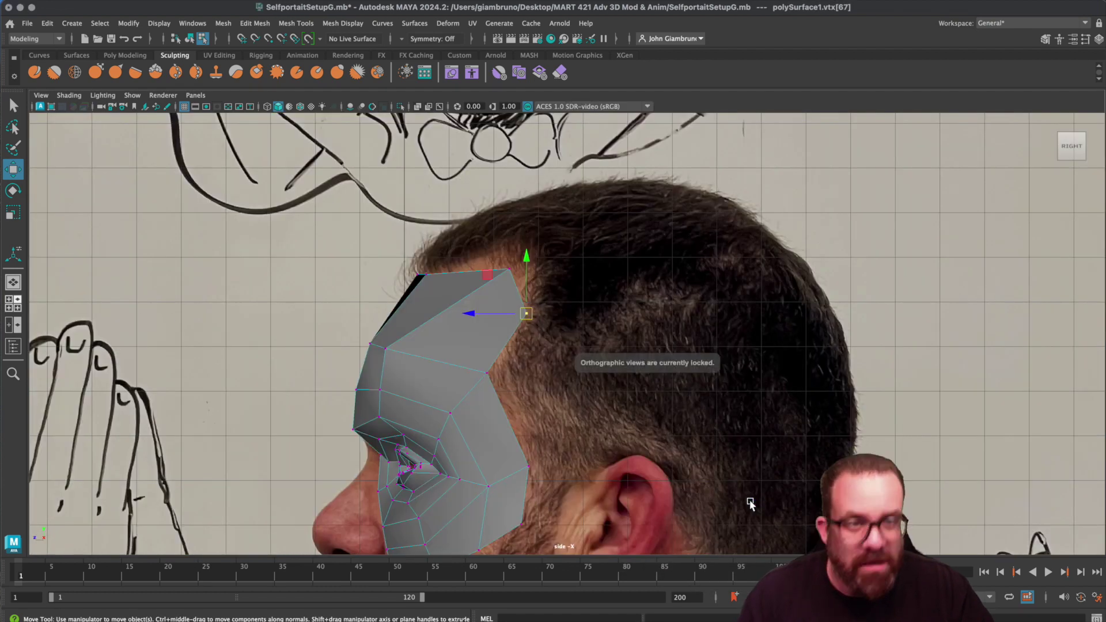
pyautogui.press('space')
pyautogui.keyDown('alt'); pyautogui.moveTo(682, 251); pyautogui.dragTo(748, 243); pyautogui.keyUp('alt')
pyautogui.click(853, 226)
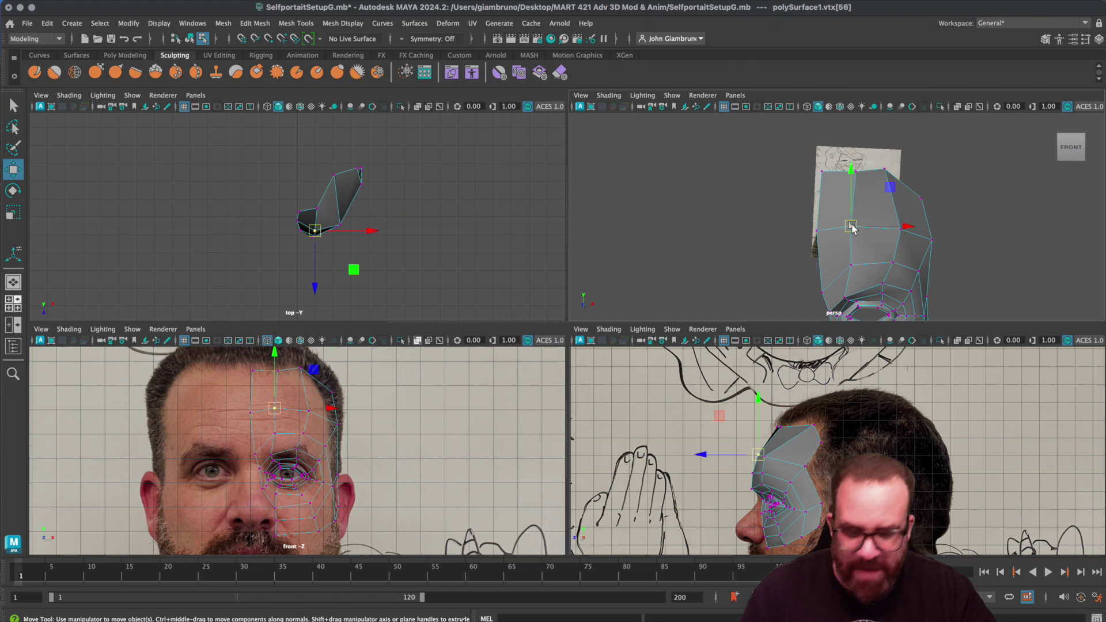
pyautogui.keyDown('alt'); pyautogui.moveTo(807, 260); pyautogui.dragTo(834, 271); pyautogui.keyUp('alt')
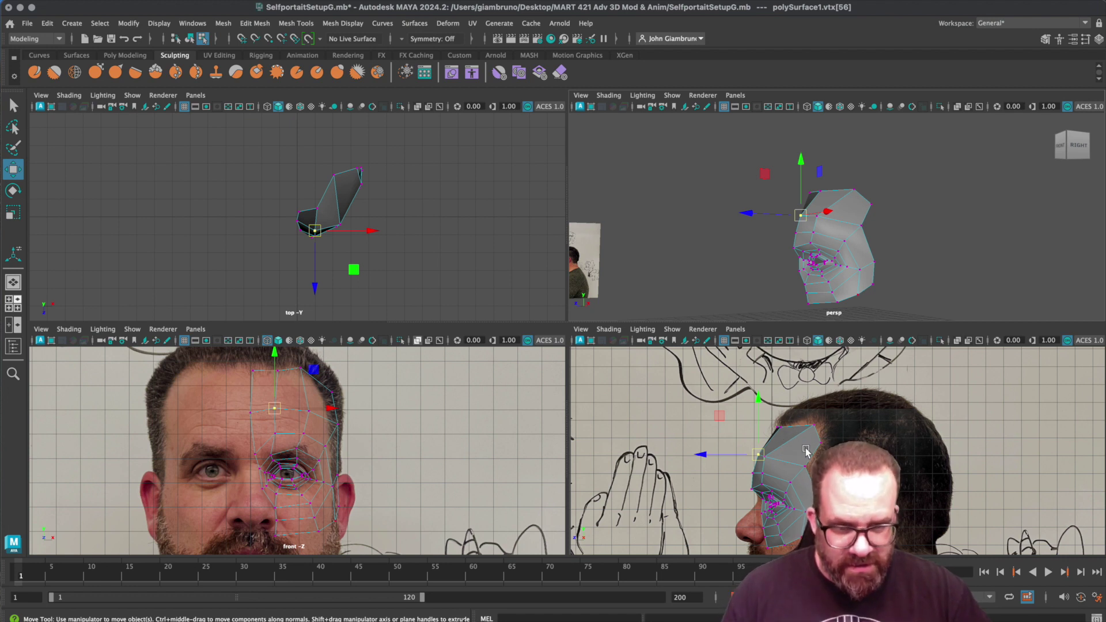
# - Move the forehead vertex above the outer brow slightly up and back in the side view, checking the shape in smooth preview
pyautogui.click(837, 226)
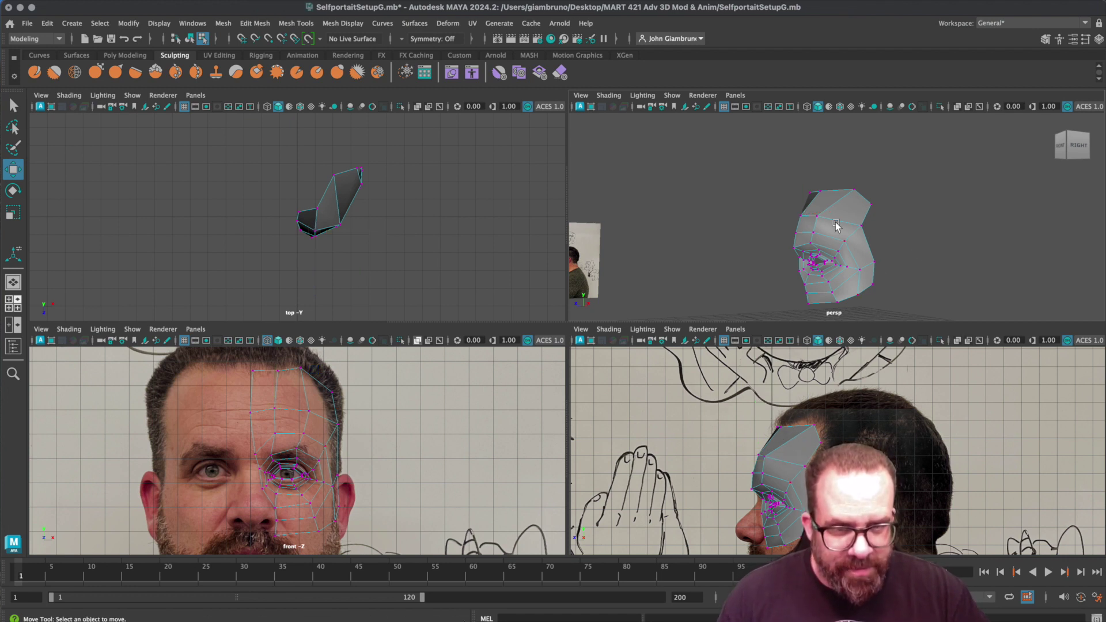
pyautogui.click(819, 216)
pyautogui.moveTo(735, 427); pyautogui.dragTo(744, 416)
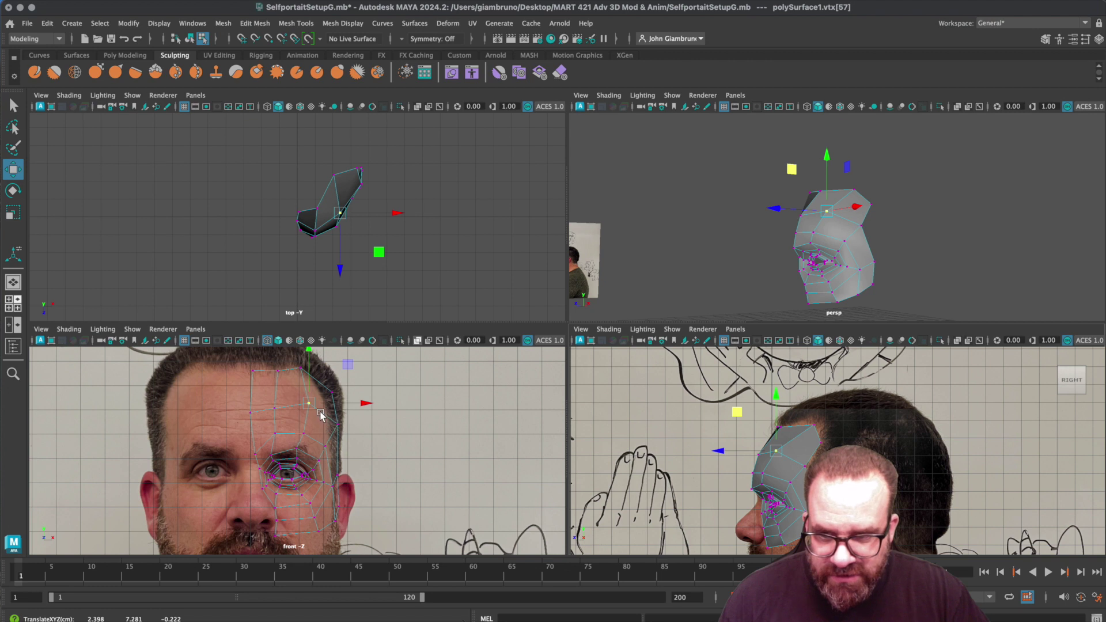
pyautogui.press('3')
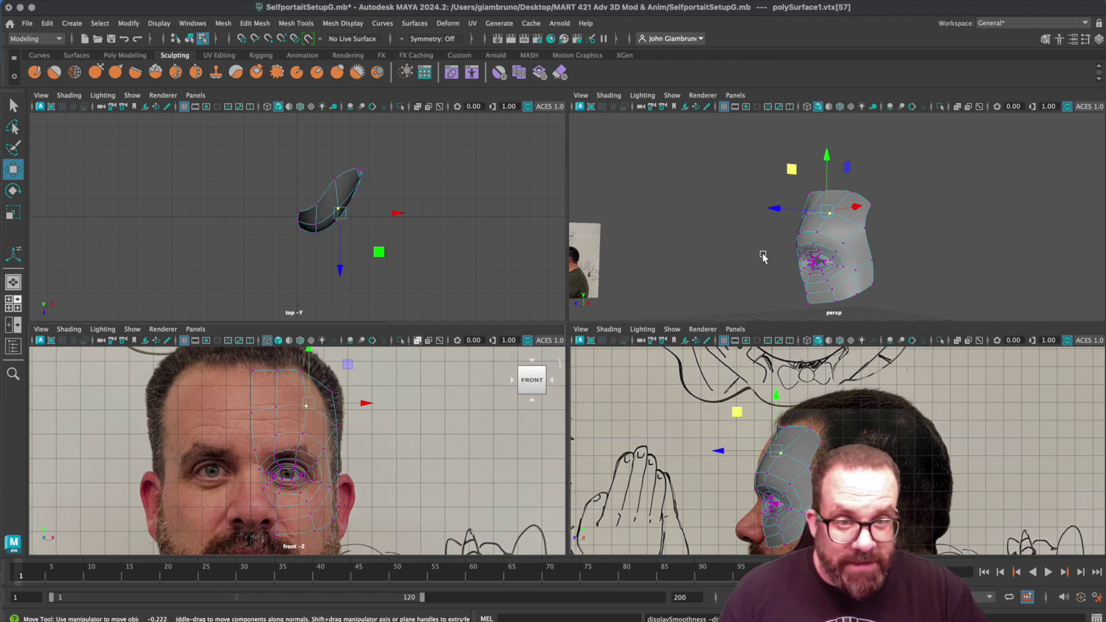
pyautogui.keyDown('alt'); pyautogui.moveTo(759, 258); pyautogui.dragTo(824, 221); pyautogui.keyUp('alt')
pyautogui.click(822, 219)
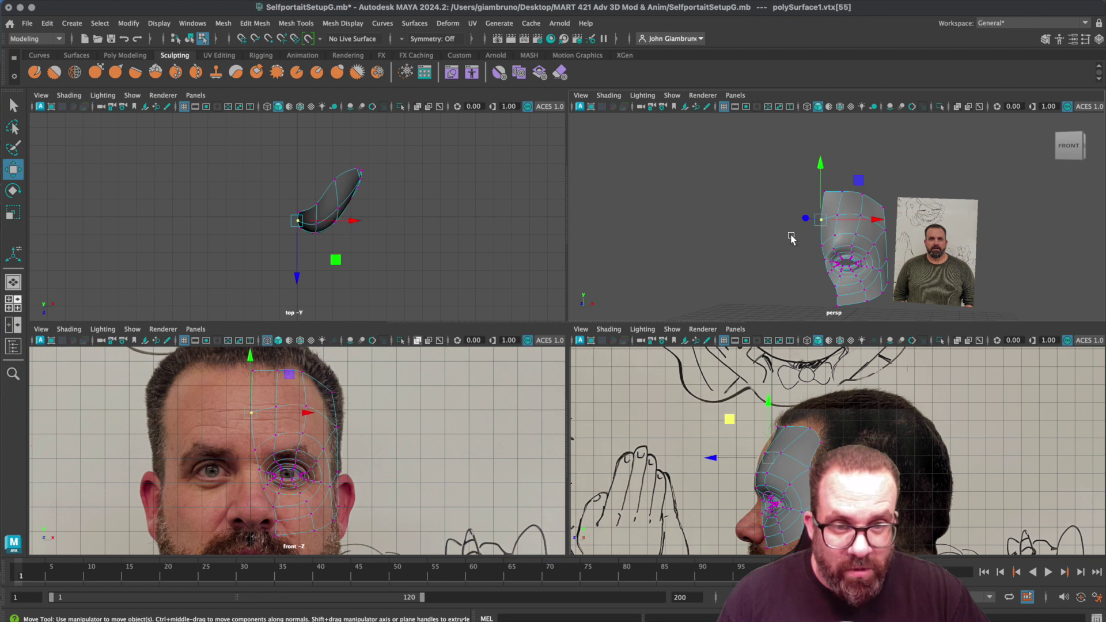
pyautogui.press('1')
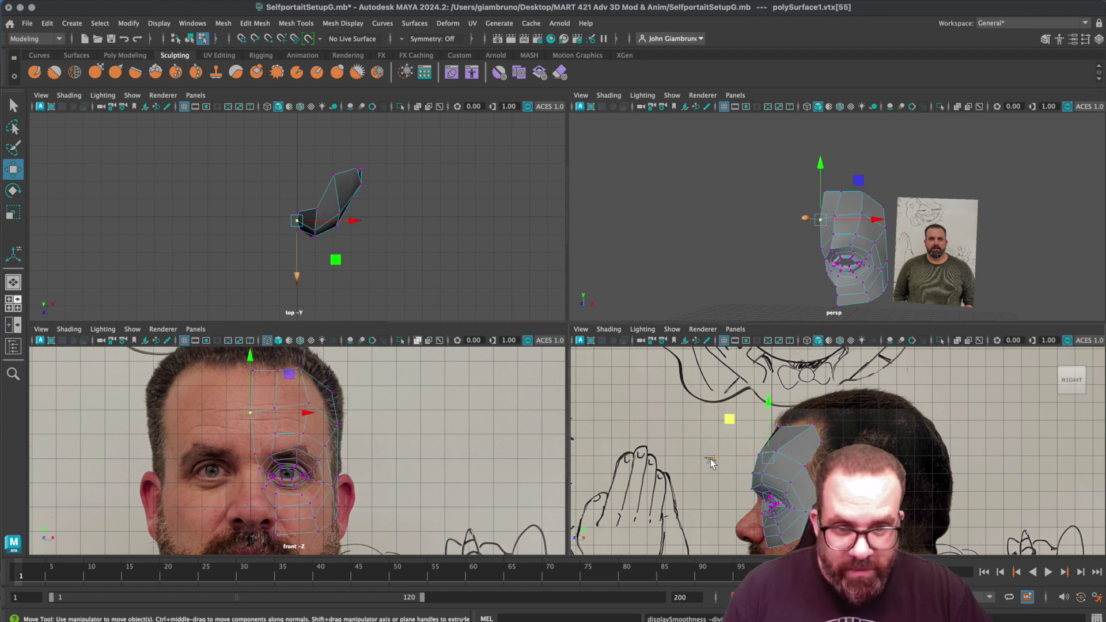
# - Adjust the depth of the two forehead vertices directly above the inner brow in the perspective view
pyautogui.keyDown('alt'); pyautogui.moveTo(760, 271); pyautogui.dragTo(741, 226); pyautogui.keyUp('alt')
pyautogui.click(792, 239)
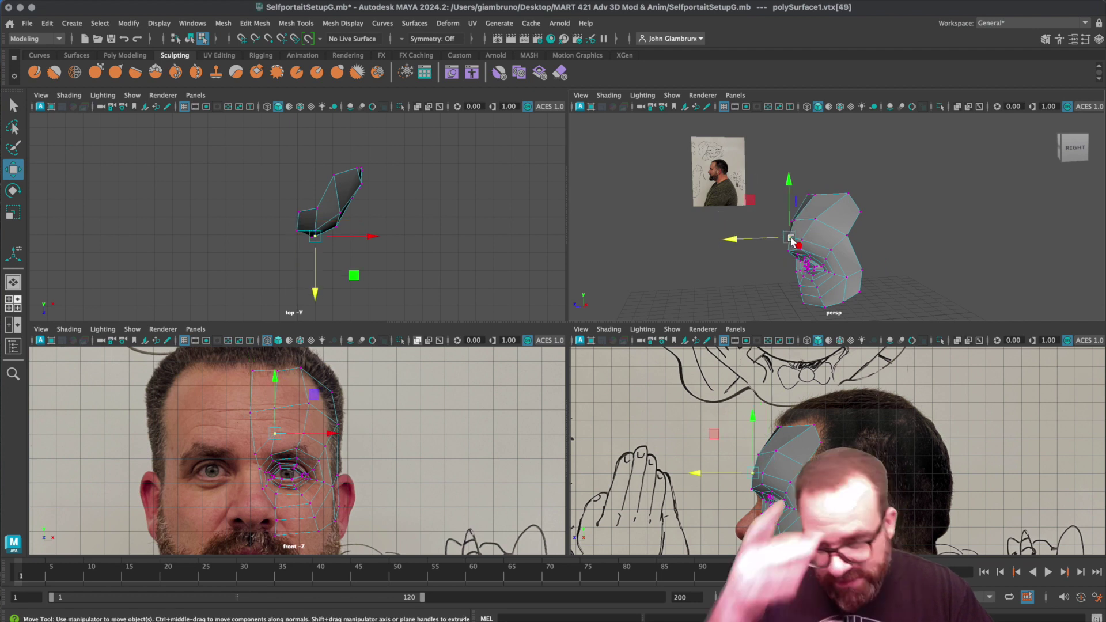
pyautogui.click(794, 222)
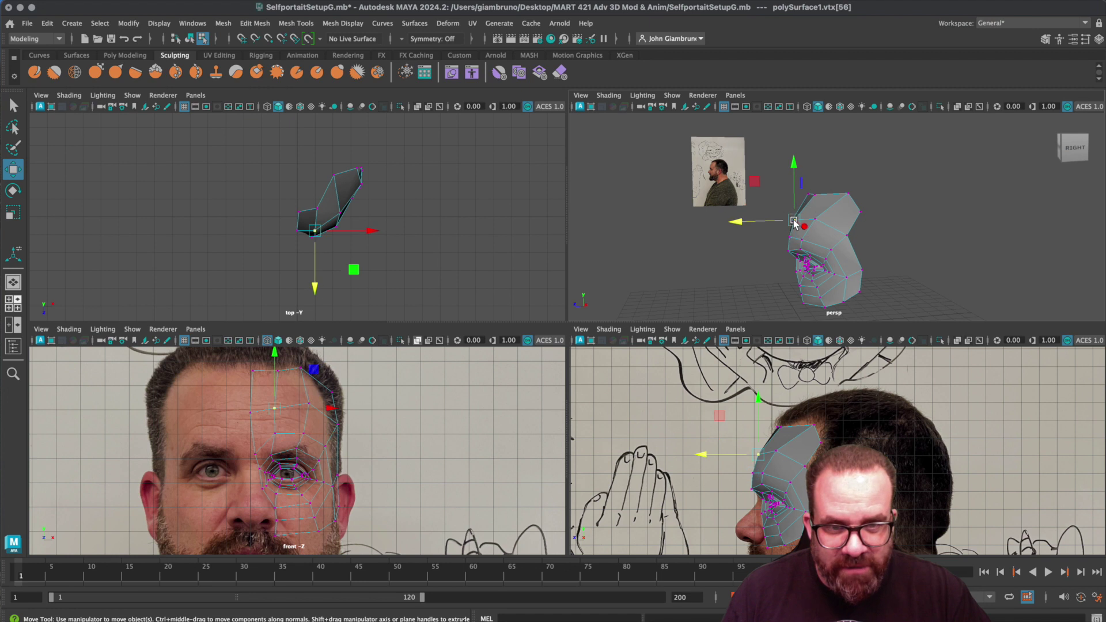
pyautogui.moveTo(745, 225); pyautogui.dragTo(769, 239)
pyautogui.click(791, 238)
pyautogui.click(739, 241)
pyautogui.click(788, 239)
pyautogui.moveTo(743, 244); pyautogui.dragTo(743, 243)
# - Nudge the brow-level vertex between the eyes sideways towards the centre line in the front view
pyautogui.click(251, 455)
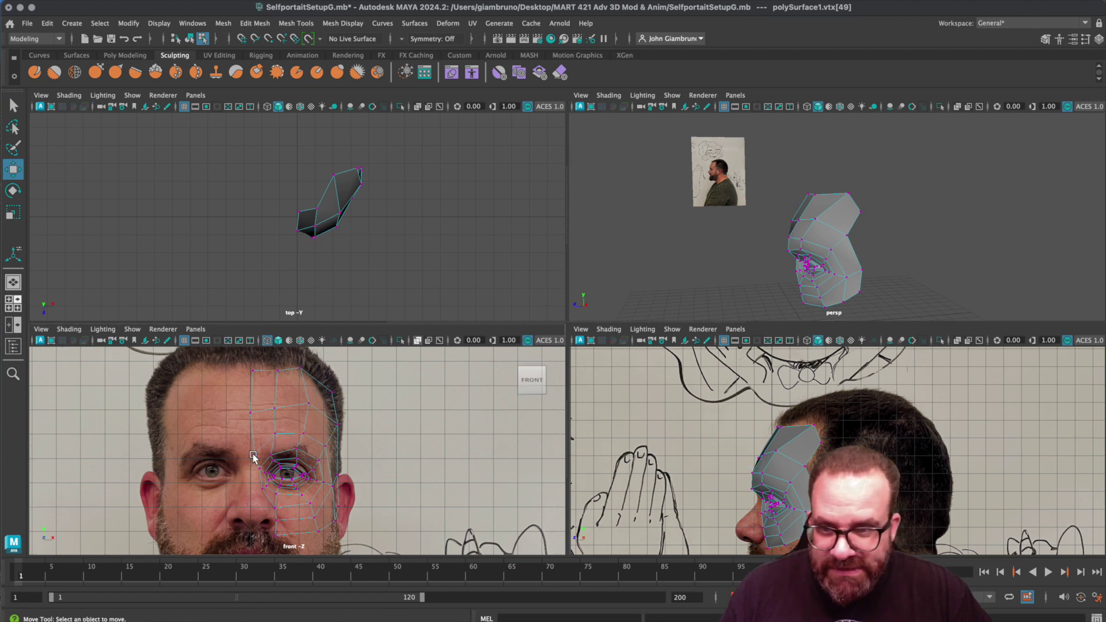
pyautogui.click(253, 455)
pyautogui.moveTo(316, 459); pyautogui.dragTo(314, 459)
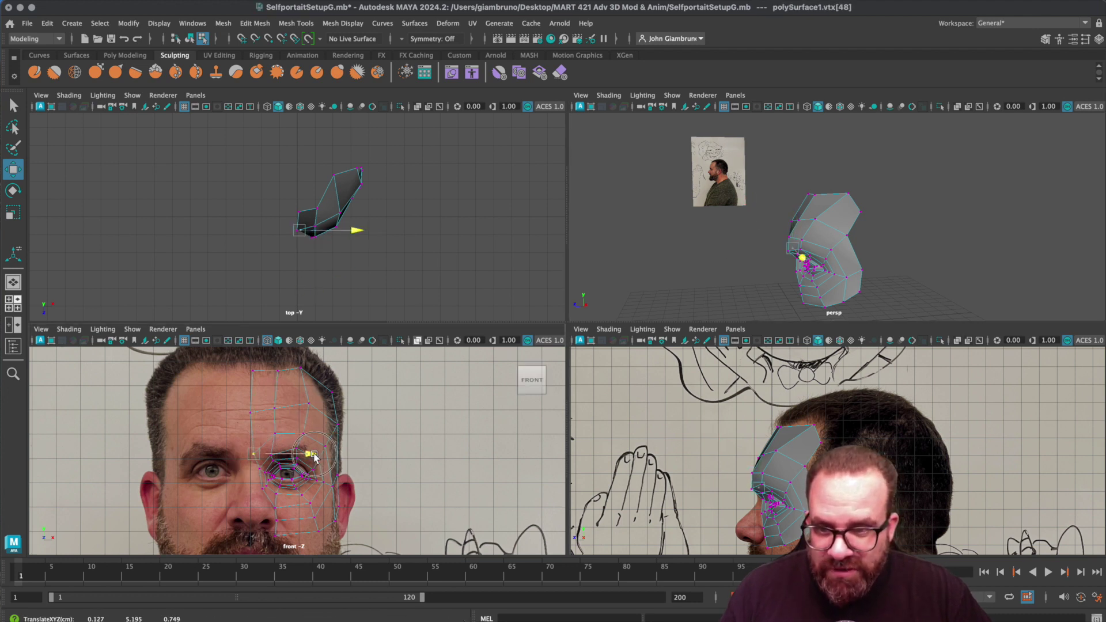
# - Enlarge the perspective view, return to object mode and examine the smoothed face mesh from several angles
pyautogui.keyDown('alt'); pyautogui.moveTo(893, 321); pyautogui.dragTo(848, 320); pyautogui.keyUp('alt')
pyautogui.press('space')
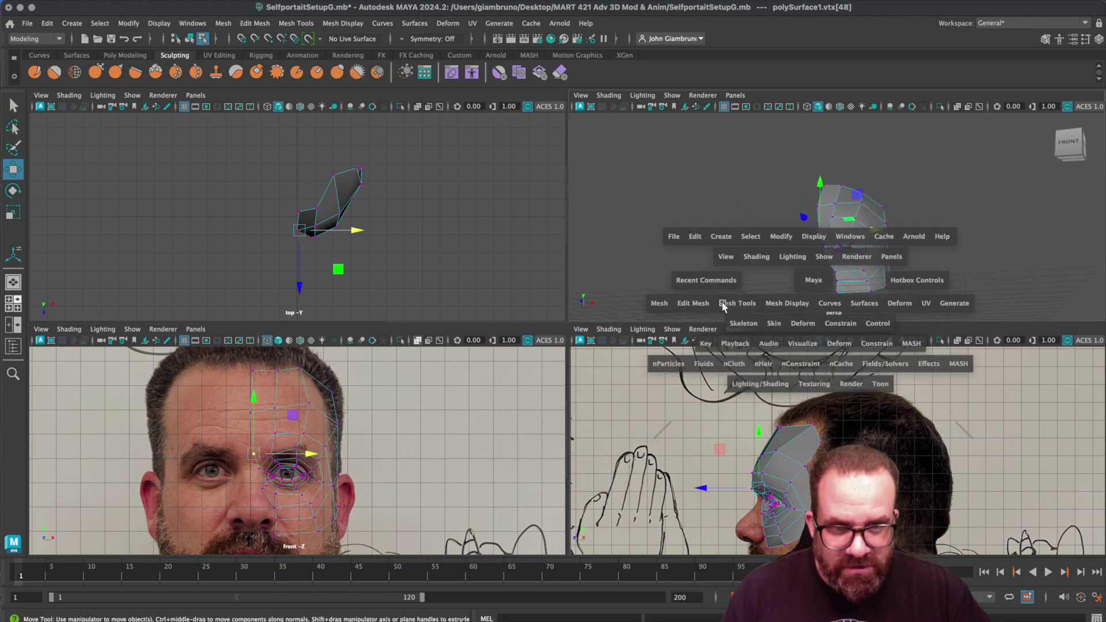
pyautogui.moveTo(450, 432)
pyautogui.keyDown('alt'); pyautogui.mouseDown()
pyautogui.moveTo(420, 437)
pyautogui.moveTo(430, 436)
pyautogui.mouseUp(); pyautogui.keyUp('alt')
pyautogui.keyDown('alt'); pyautogui.moveTo(559, 431); pyautogui.dragTo(605, 457); pyautogui.keyUp('alt')
pyautogui.click(610, 462)
pyautogui.moveTo(612, 387); pyautogui.dragTo(644, 374, button='right')
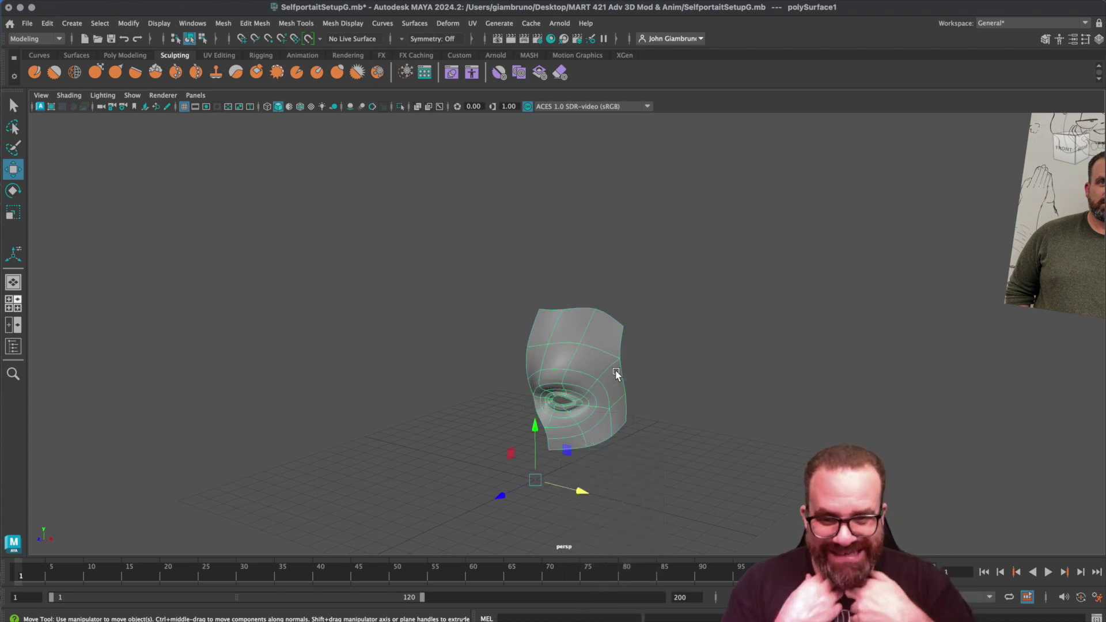
pyautogui.keyDown('alt'); pyautogui.moveTo(617, 375); pyautogui.dragTo(583, 364); pyautogui.keyUp('alt')
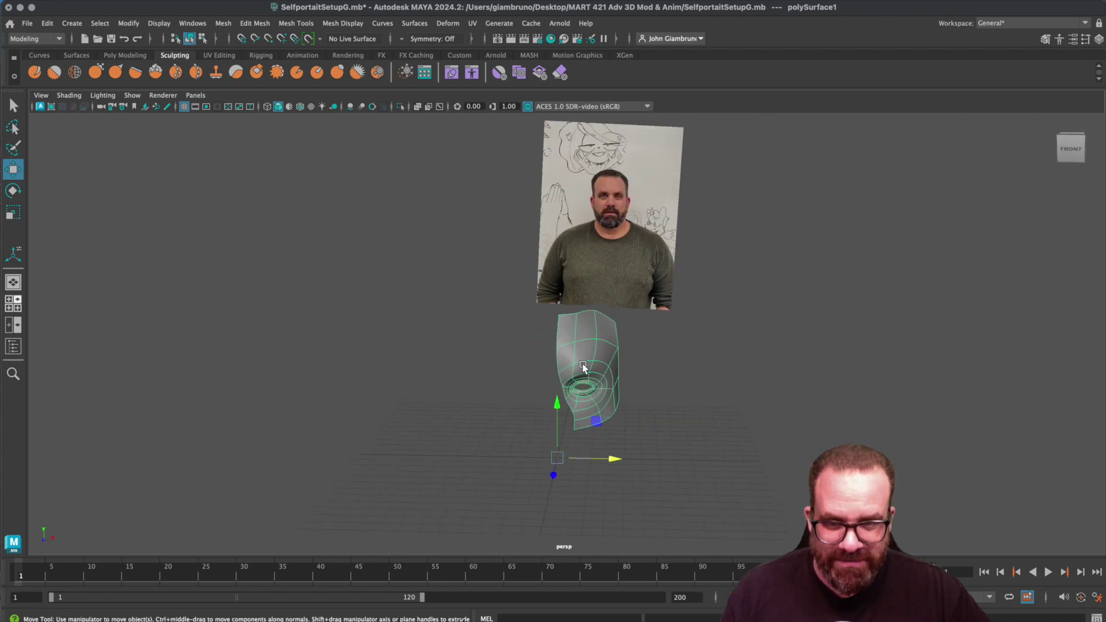
pyautogui.moveTo(661, 441)
pyautogui.keyDown('alt'); pyautogui.mouseDown()
pyautogui.moveTo(615, 440)
pyautogui.moveTo(645, 432)
pyautogui.mouseUp(); pyautogui.keyUp('alt')
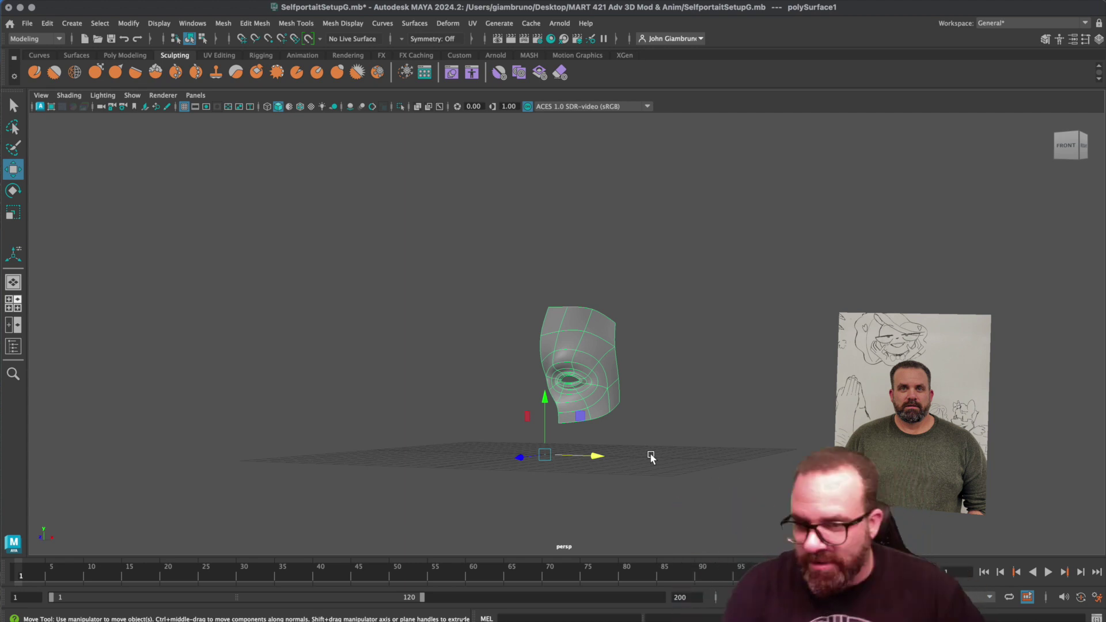
pyautogui.keyDown('alt'); pyautogui.moveTo(651, 457); pyautogui.dragTo(644, 471); pyautogui.keyUp('alt')
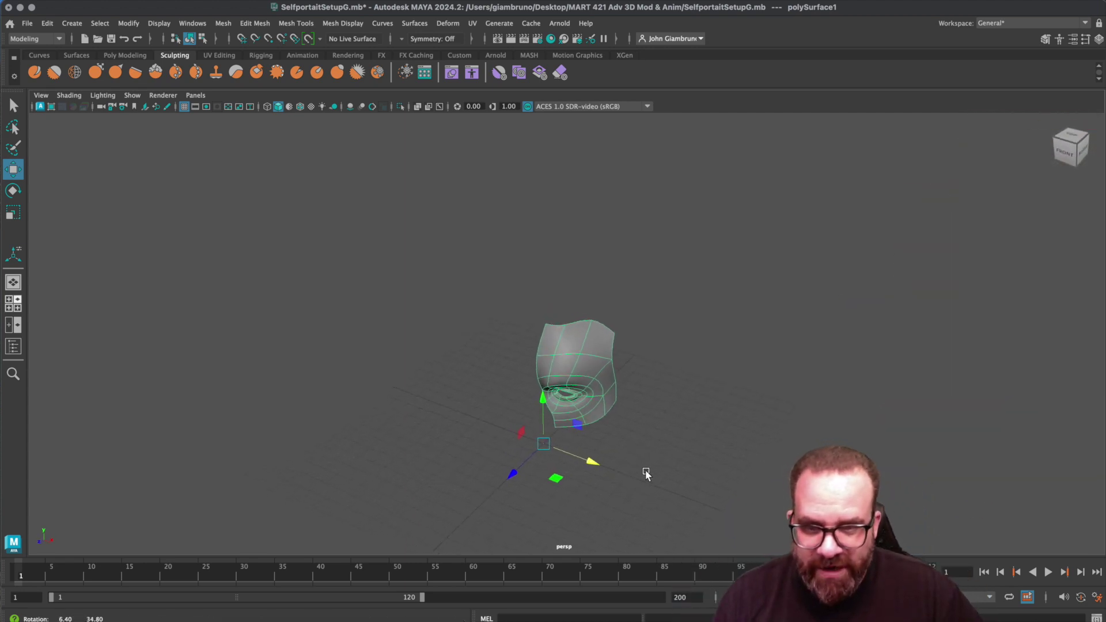
# - Create a NURBS circle at the origin and scale it uniformly to about 34.7 so it surrounds the face mesh
pyautogui.click(73, 23)
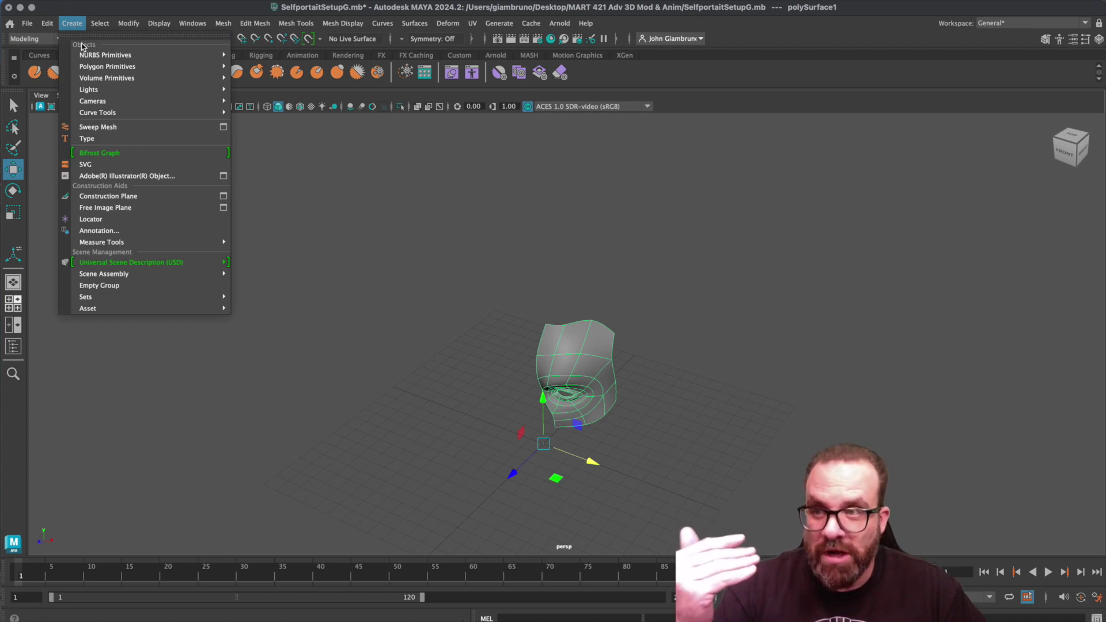
pyautogui.moveTo(115, 56)
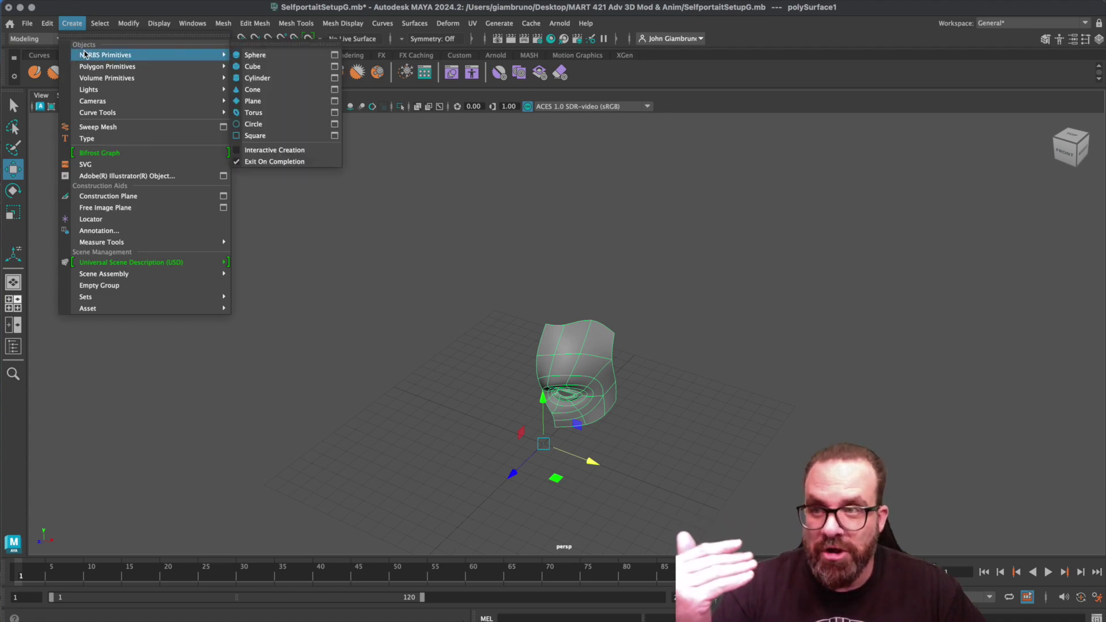
pyautogui.click(247, 126)
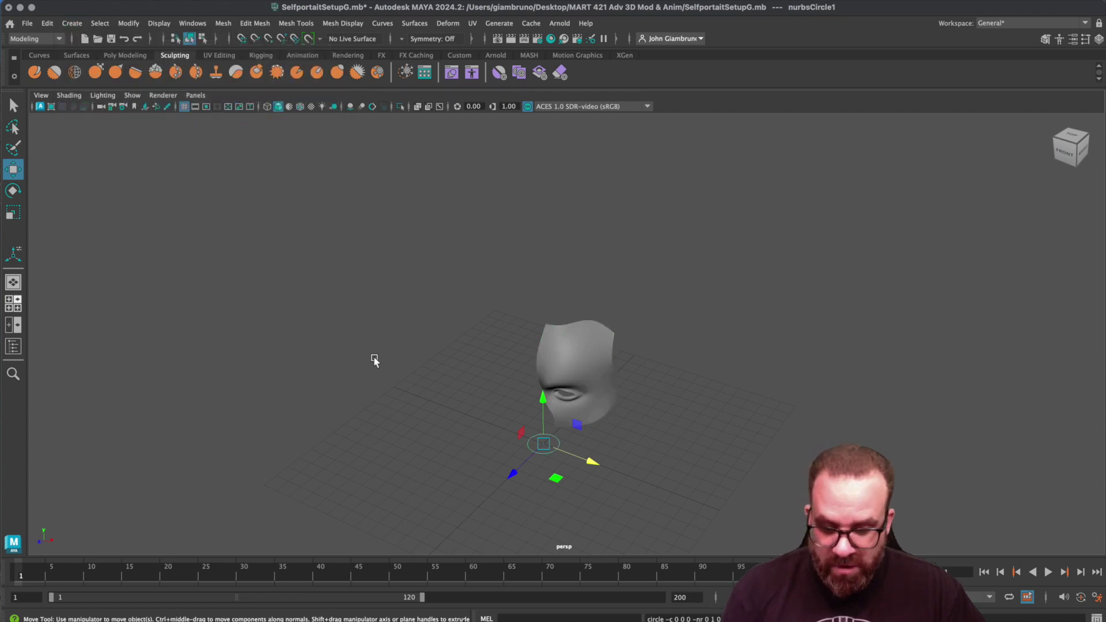
pyautogui.press('r')
pyautogui.moveTo(548, 445); pyautogui.dragTo(1098, 498)
pyautogui.moveTo(540, 449); pyautogui.dragTo(544, 447)
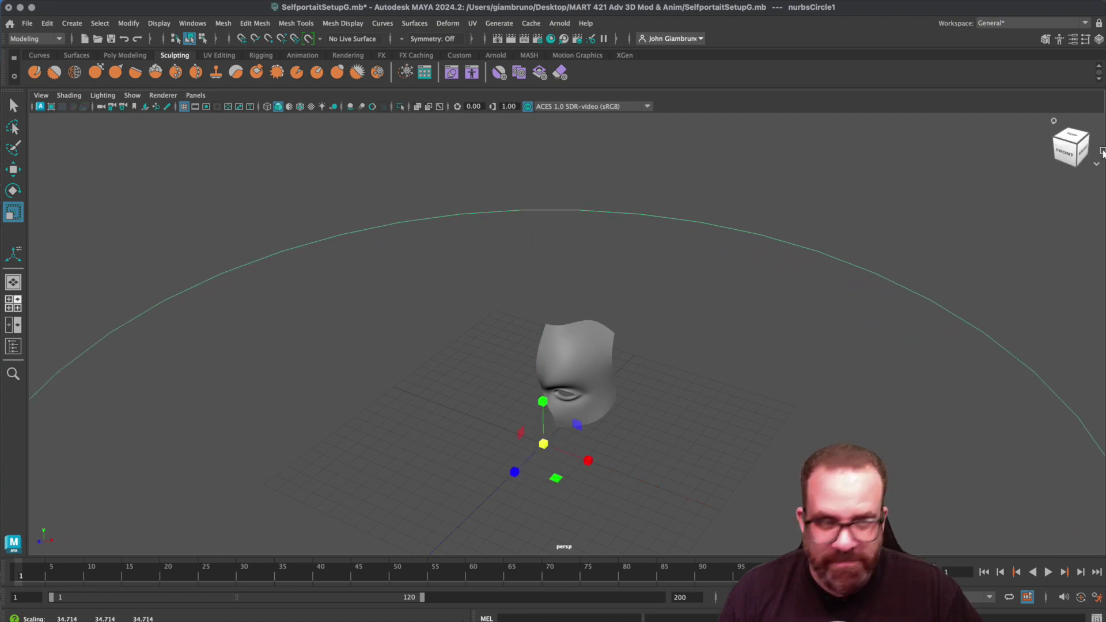
pyautogui.click(1100, 39)
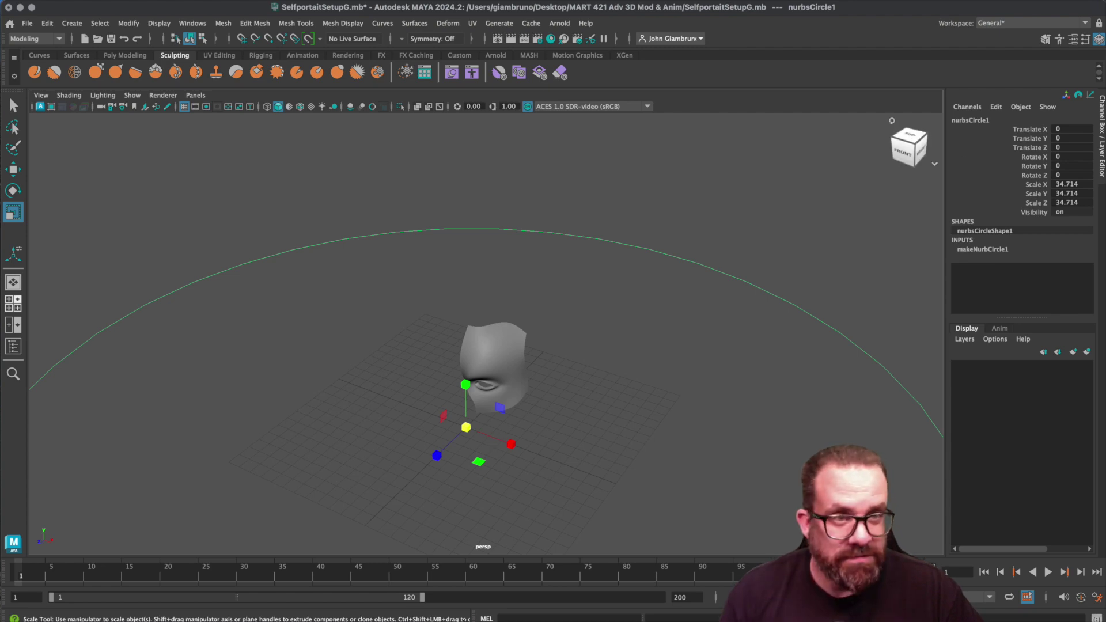
pyautogui.click(1100, 39)
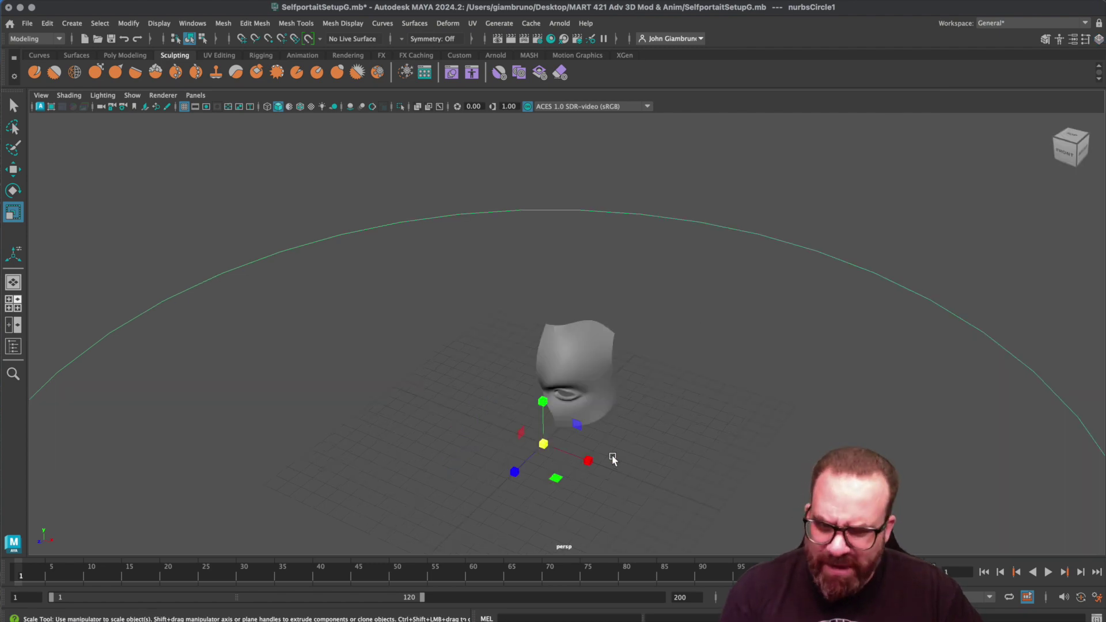
# - Raise the large NURBS circle straight up above the face mesh
pyautogui.press('w')
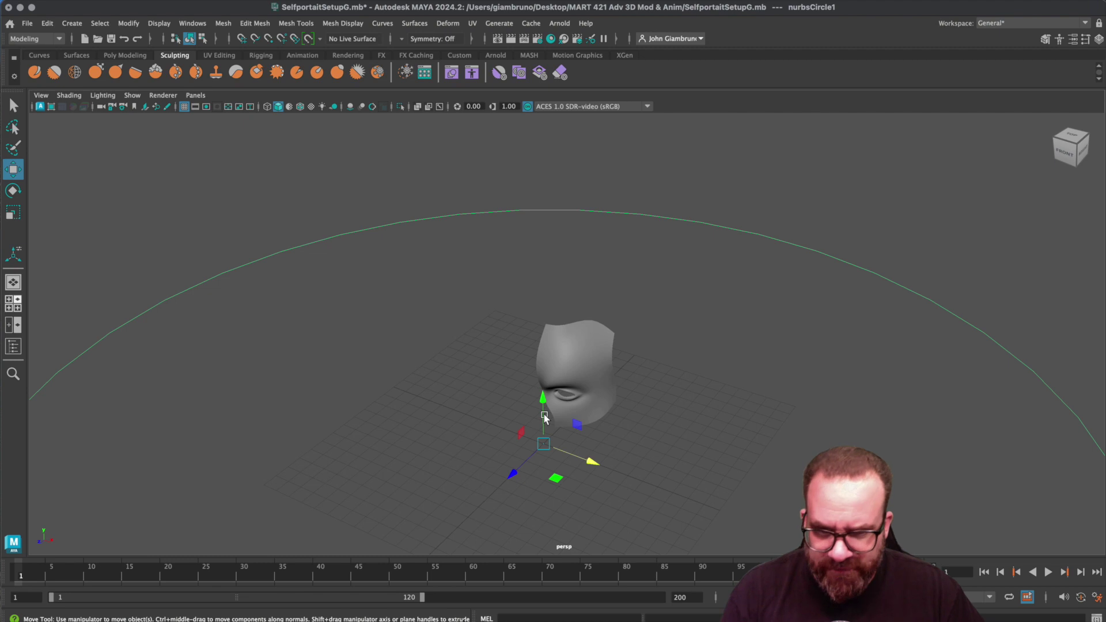
pyautogui.moveTo(542, 396); pyautogui.dragTo(566, 150)
pyautogui.scroll(-6, 654, 353)
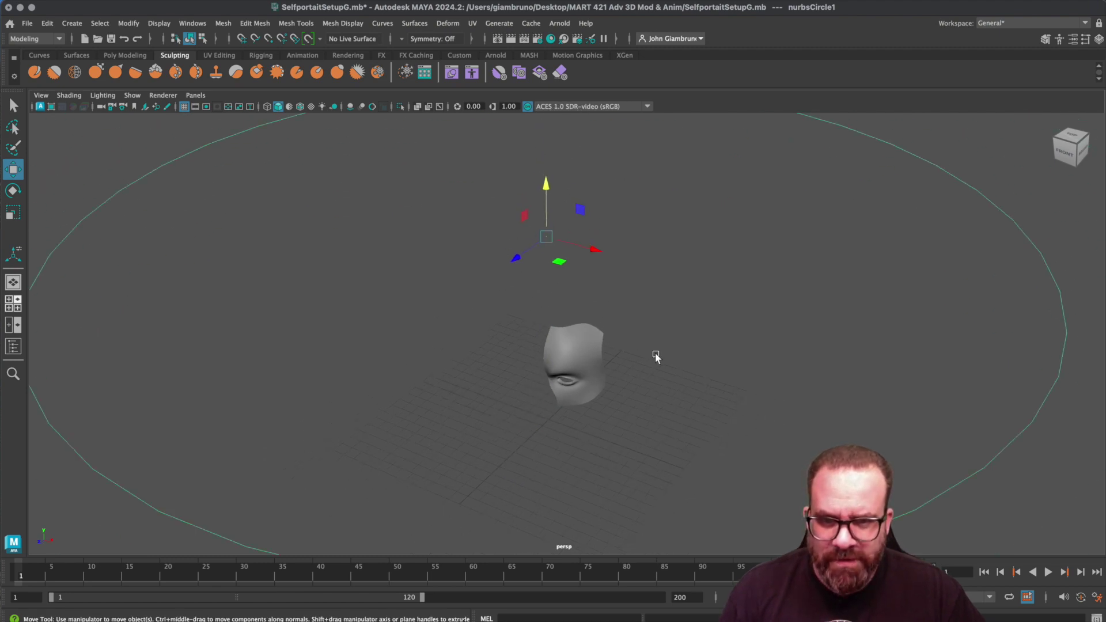
pyautogui.keyDown('alt'); pyautogui.moveTo(648, 381); pyautogui.dragTo(601, 406); pyautogui.keyUp('alt')
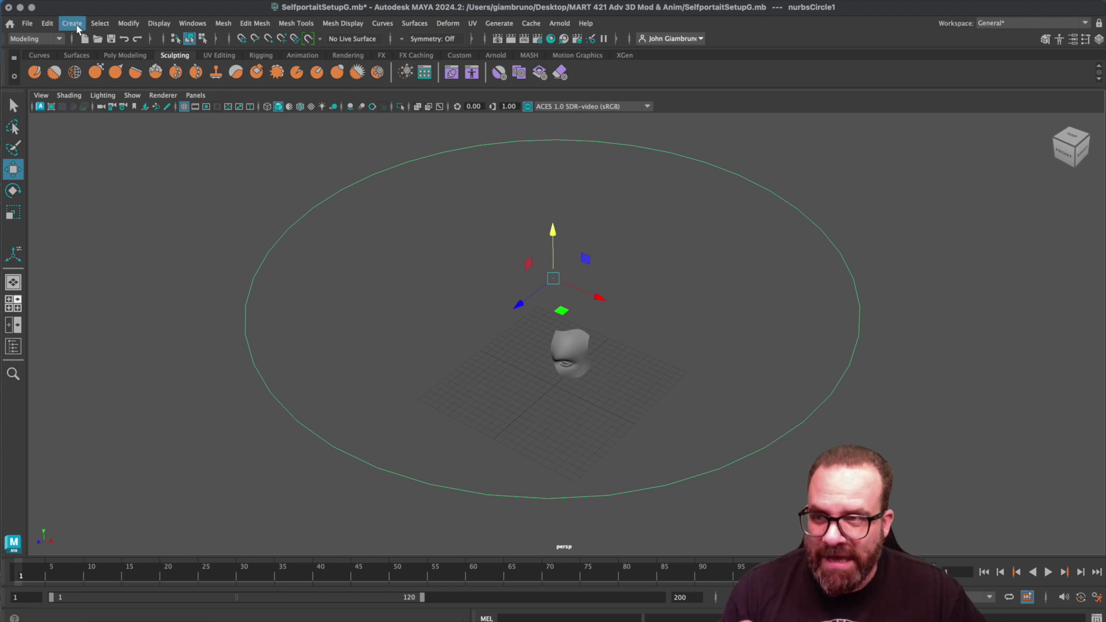
# - Create a camera and move it to the circle's edge in front of the face, at about Y 15.8 and Z 34.2
pyautogui.click(72, 23)
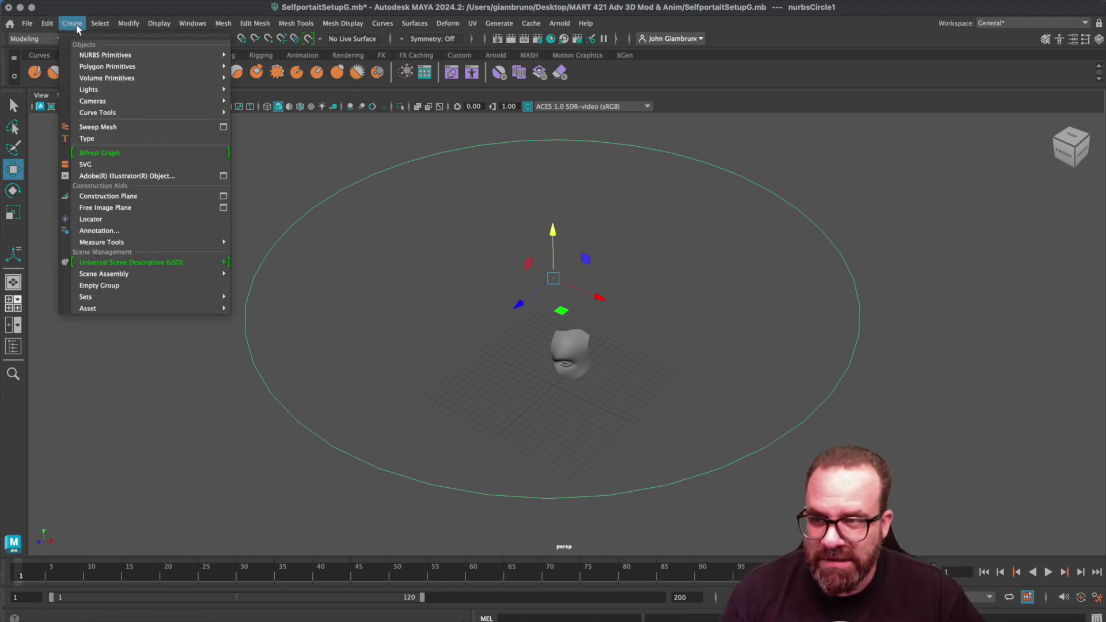
pyautogui.moveTo(213, 101)
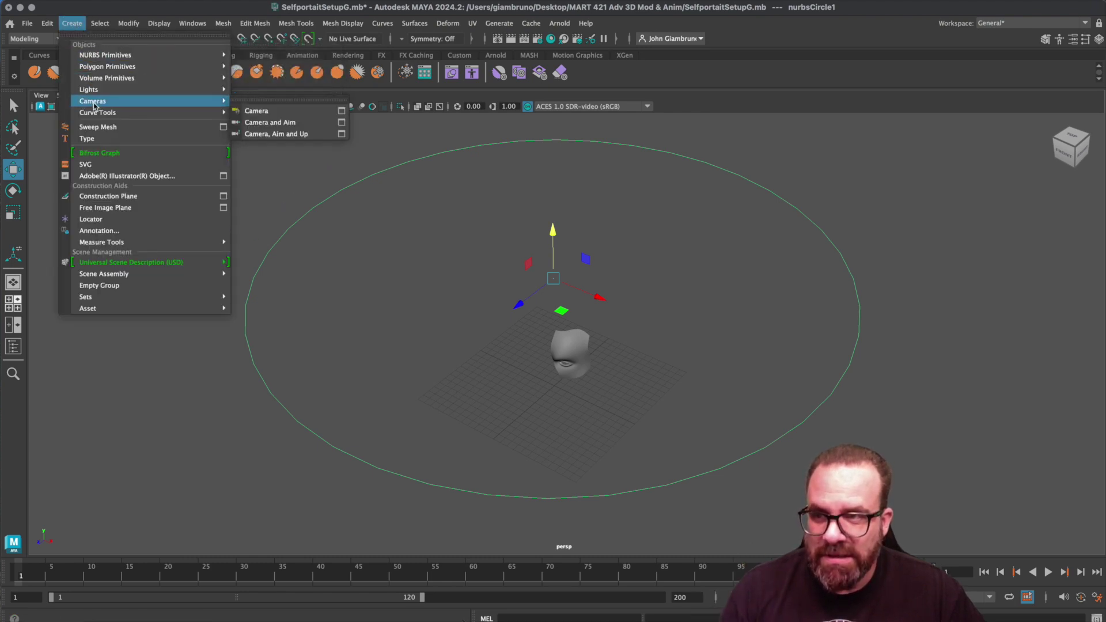
pyautogui.click(275, 114)
pyautogui.moveTo(521, 418); pyautogui.dragTo(316, 506)
pyautogui.moveTo(403, 482); pyautogui.dragTo(369, 296)
pyautogui.keyDown('alt'); pyautogui.moveTo(503, 424); pyautogui.dragTo(440, 407); pyautogui.keyUp('alt')
pyautogui.moveTo(309, 159); pyautogui.dragTo(201, 326)
pyautogui.moveTo(246, 266); pyautogui.dragTo(252, 235)
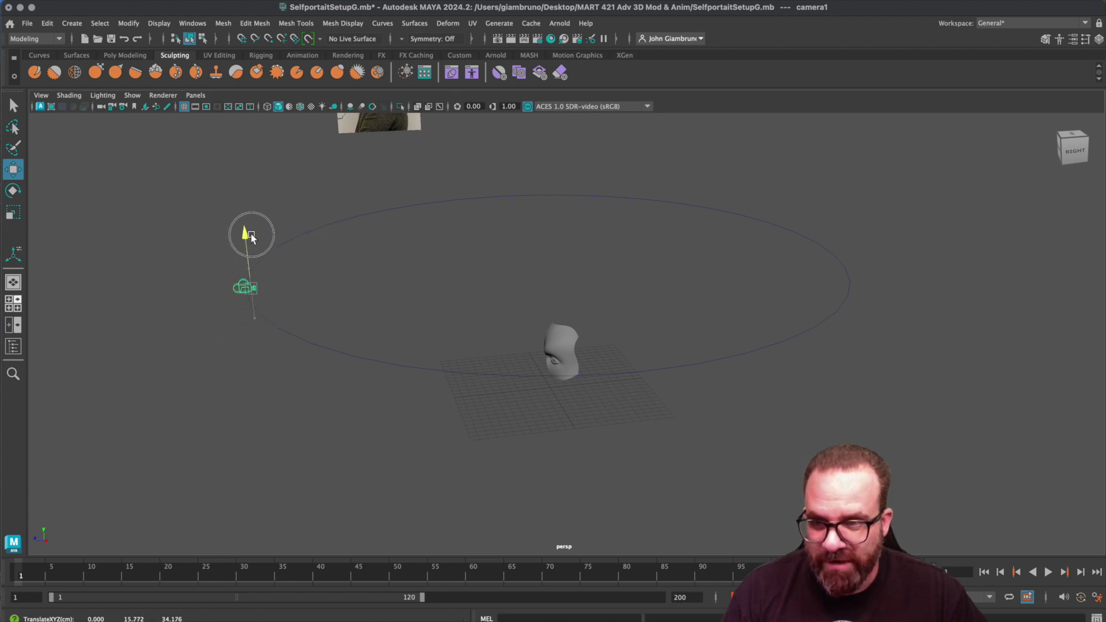
# - Look through camera1 and frame the face mesh, undoing the last small camera rotation
pyautogui.click(196, 97)
pyautogui.moveTo(218, 107)
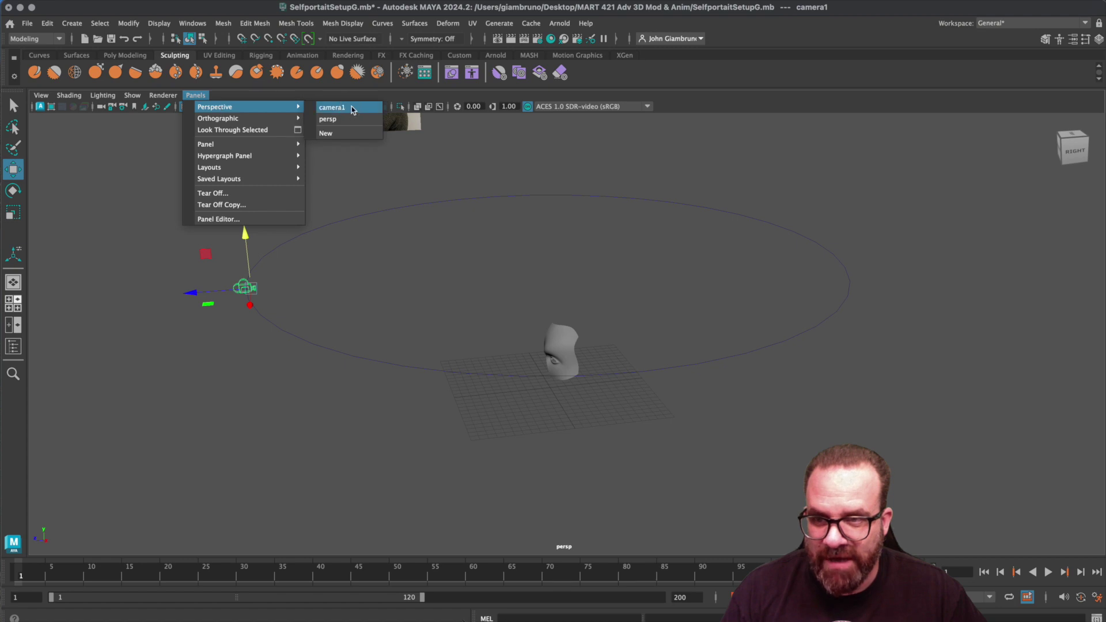
pyautogui.click(332, 108)
pyautogui.keyDown('alt'); pyautogui.moveTo(491, 398); pyautogui.dragTo(394, 226); pyautogui.keyUp('alt')
pyautogui.keyDown('alt'); pyautogui.moveTo(515, 424); pyautogui.dragTo(514, 273); pyautogui.keyUp('alt')
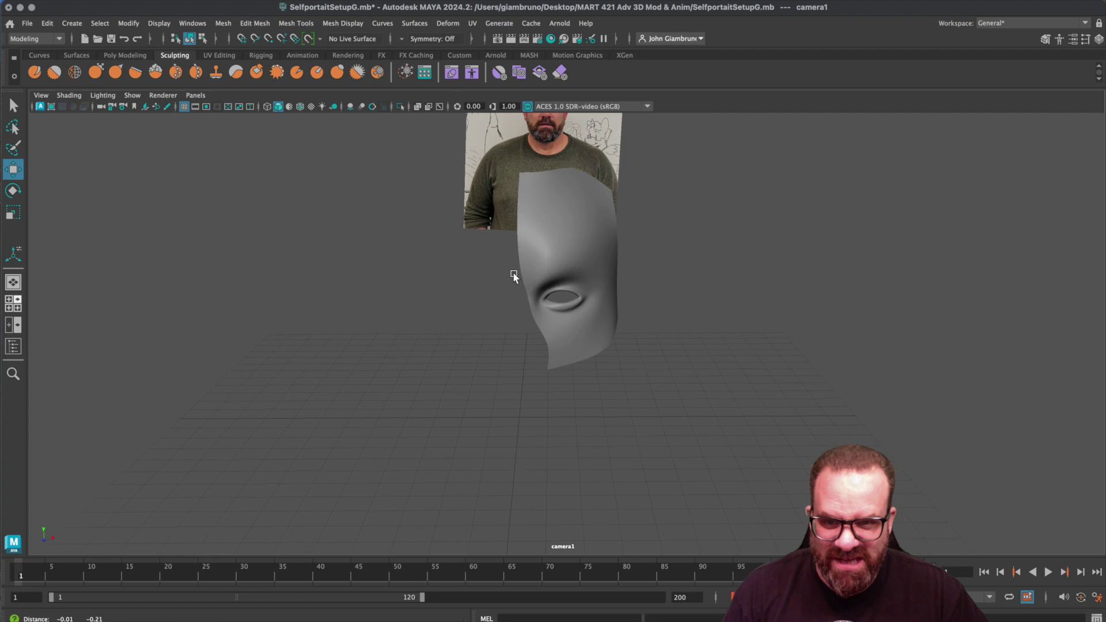
pyautogui.keyDown('alt'); pyautogui.moveTo(516, 367); pyautogui.dragTo(510, 337); pyautogui.keyUp('alt')
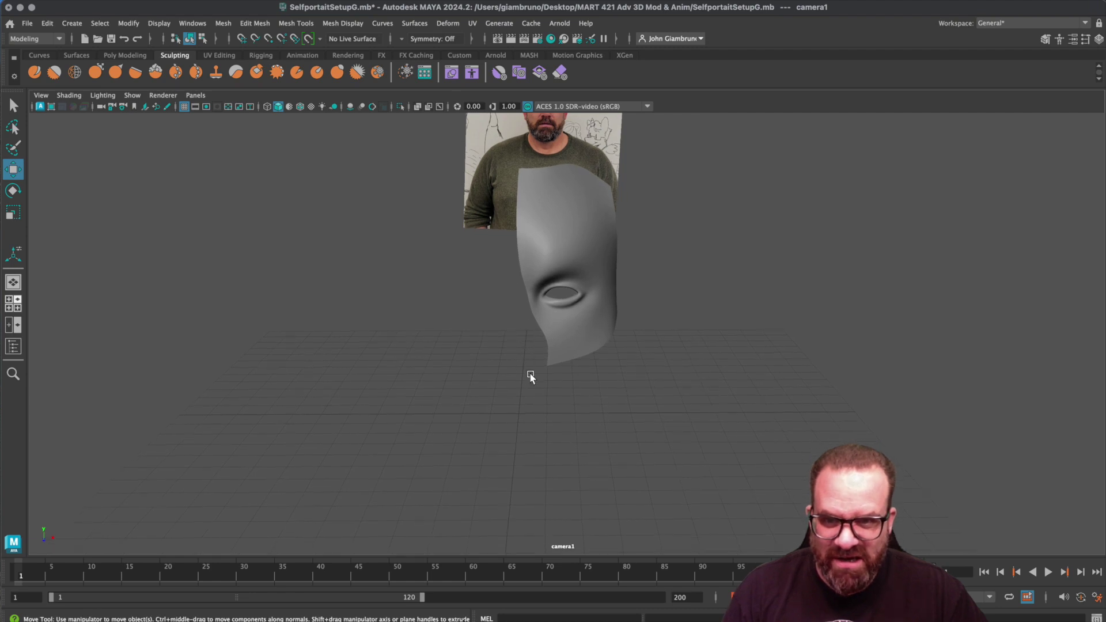
pyautogui.keyDown('alt'); pyautogui.moveTo(530, 377); pyautogui.dragTo(530, 377); pyautogui.keyUp('alt')
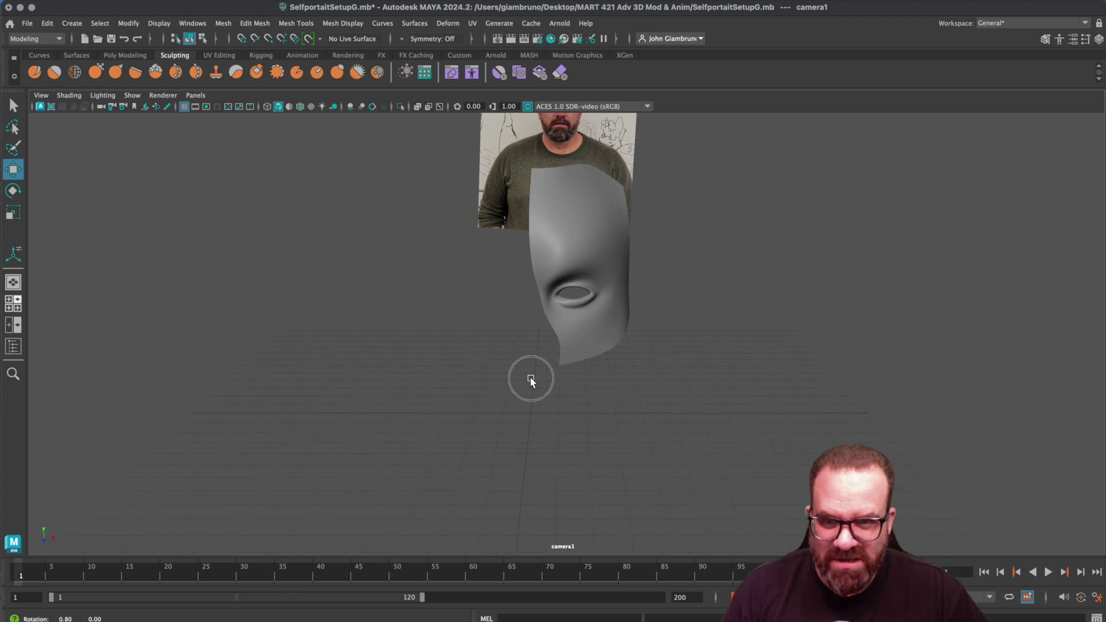
pyautogui.press('super+z')
# - Reframe camera1 by orbiting, panning and zooming so the face mesh sits in front of the reference photo
pyautogui.moveTo(551, 416)
pyautogui.keyDown('alt'); pyautogui.mouseDown(button='middle')
pyautogui.moveTo(523, 279)
pyautogui.moveTo(532, 179)
pyautogui.mouseUp(button='middle'); pyautogui.keyUp('alt')
pyautogui.keyDown('alt'); pyautogui.moveTo(503, 387); pyautogui.dragTo(525, 20, button='middle'); pyautogui.keyUp('alt')
pyautogui.keyDown('alt'); pyautogui.moveTo(518, 471); pyautogui.dragTo(543, 80, button='middle'); pyautogui.keyUp('alt')
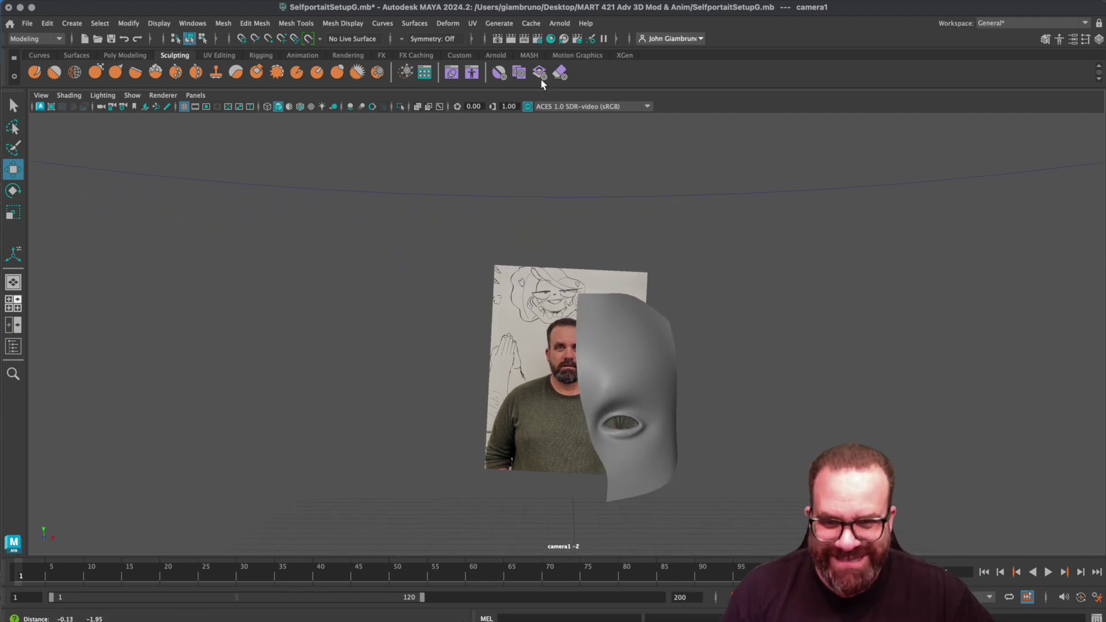
pyautogui.moveTo(505, 399)
pyautogui.keyDown('alt'); pyautogui.mouseDown(button='middle')
pyautogui.moveTo(503, 304)
pyautogui.moveTo(522, 207)
pyautogui.mouseUp(button='middle'); pyautogui.keyUp('alt')
pyautogui.keyDown('alt'); pyautogui.moveTo(515, 455); pyautogui.dragTo(531, 273, button='middle'); pyautogui.keyUp('alt')
pyautogui.keyDown('alt'); pyautogui.moveTo(524, 332); pyautogui.dragTo(522, 341); pyautogui.keyUp('alt')
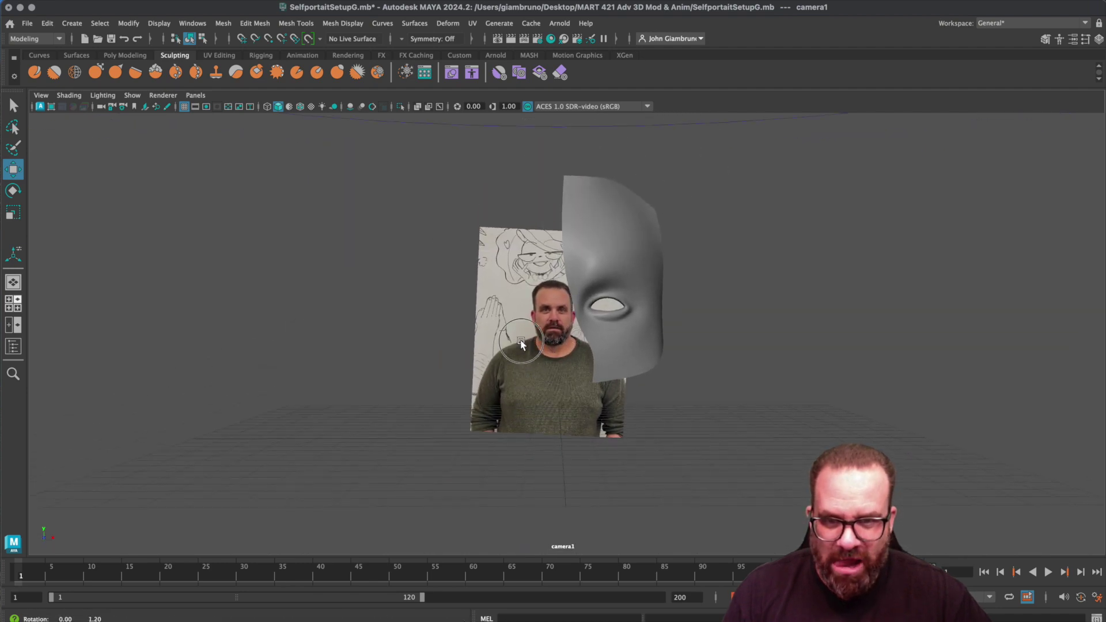
pyautogui.keyDown('alt'); pyautogui.moveTo(533, 353); pyautogui.dragTo(533, 353, button='middle'); pyautogui.keyUp('alt')
pyautogui.keyDown('alt'); pyautogui.moveTo(534, 355); pyautogui.dragTo(248, 465); pyautogui.keyUp('alt')
pyautogui.moveTo(367, 434)
pyautogui.keyDown('alt'); pyautogui.mouseDown()
pyautogui.moveTo(244, 432)
pyautogui.moveTo(351, 420)
pyautogui.mouseUp(); pyautogui.keyUp('alt')
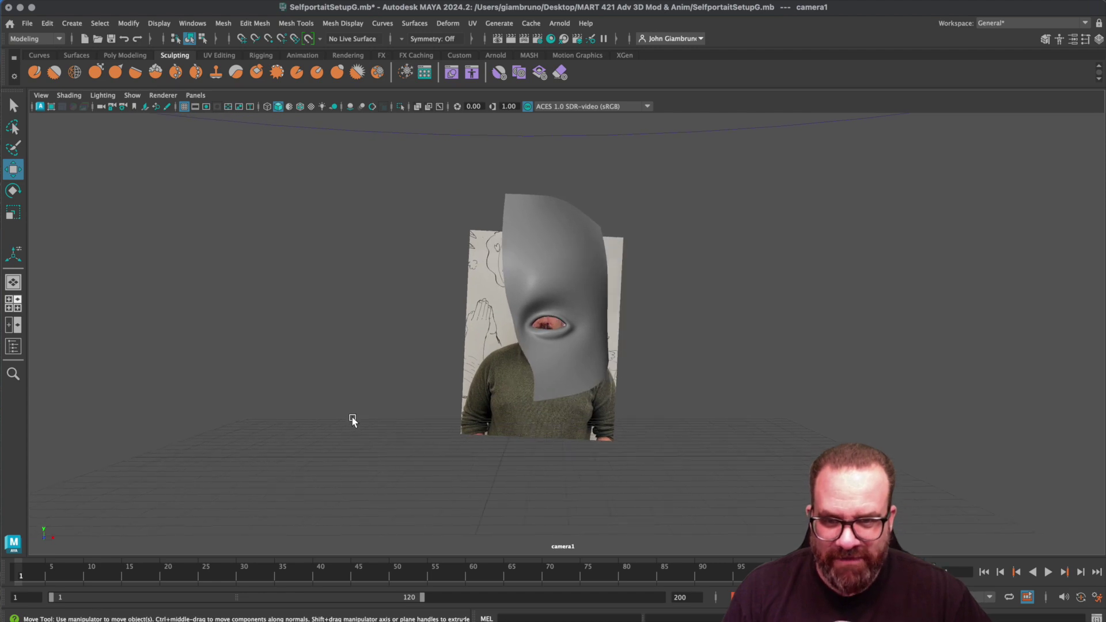
pyautogui.keyDown('alt'); pyautogui.moveTo(358, 420); pyautogui.dragTo(362, 458, button='middle'); pyautogui.keyUp('alt')
pyautogui.keyDown('alt'); pyautogui.moveTo(362, 458); pyautogui.dragTo(403, 464, button='right'); pyautogui.keyUp('alt')
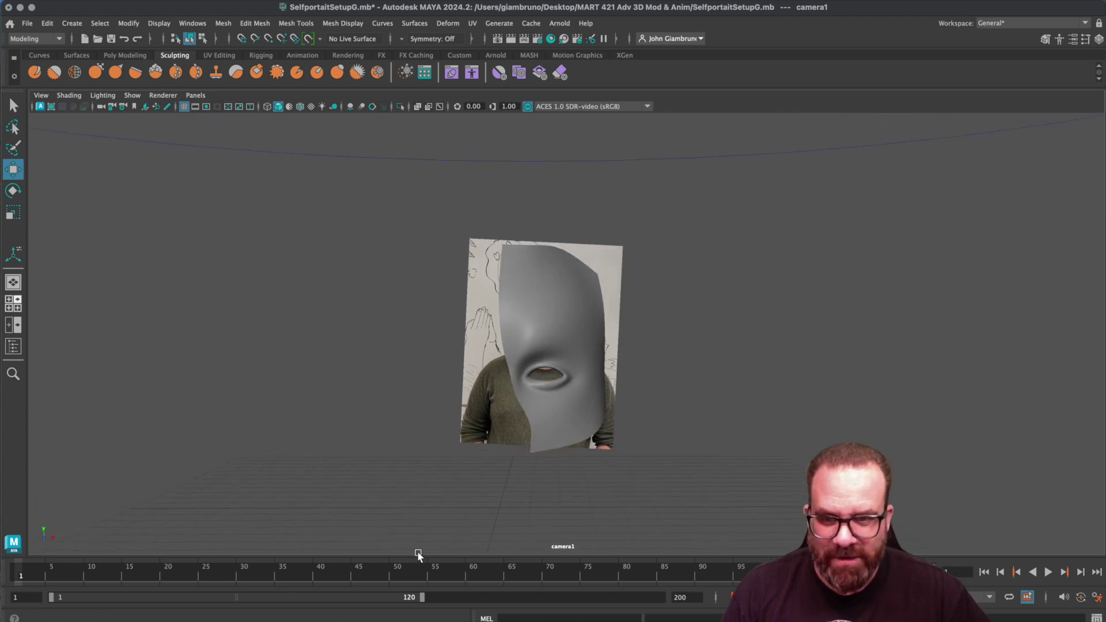
pyautogui.keyDown('alt'); pyautogui.moveTo(451, 469); pyautogui.dragTo(448, 475); pyautogui.keyUp('alt')
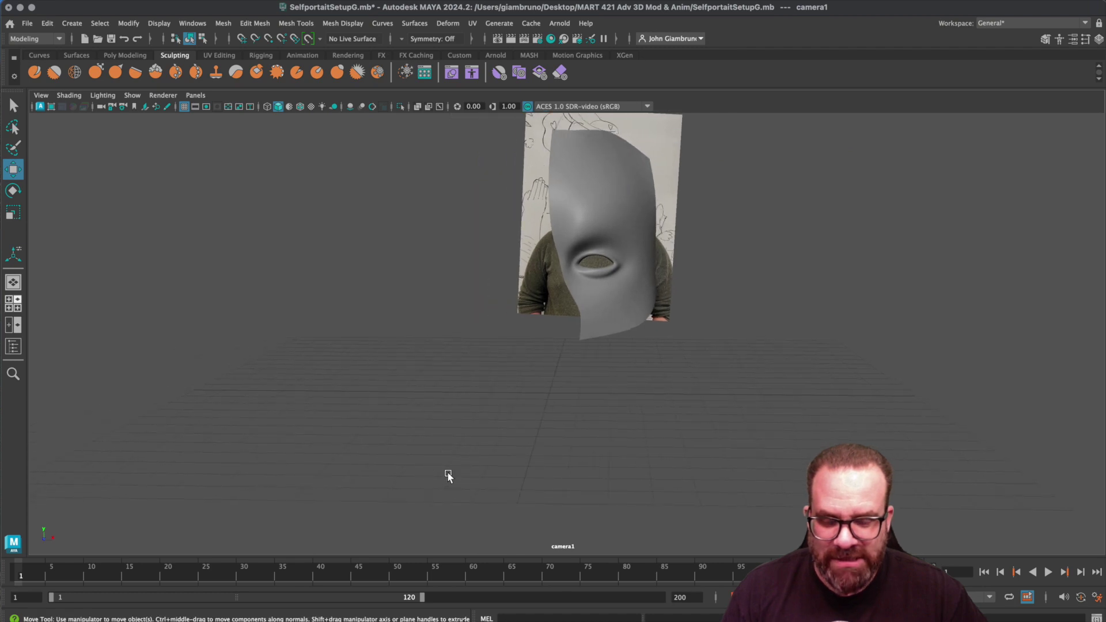
# - Return to the persp view, select the NURBS circle and examine its placement around the face mesh and camera from above
pyautogui.click(195, 95)
pyautogui.moveTo(231, 107)
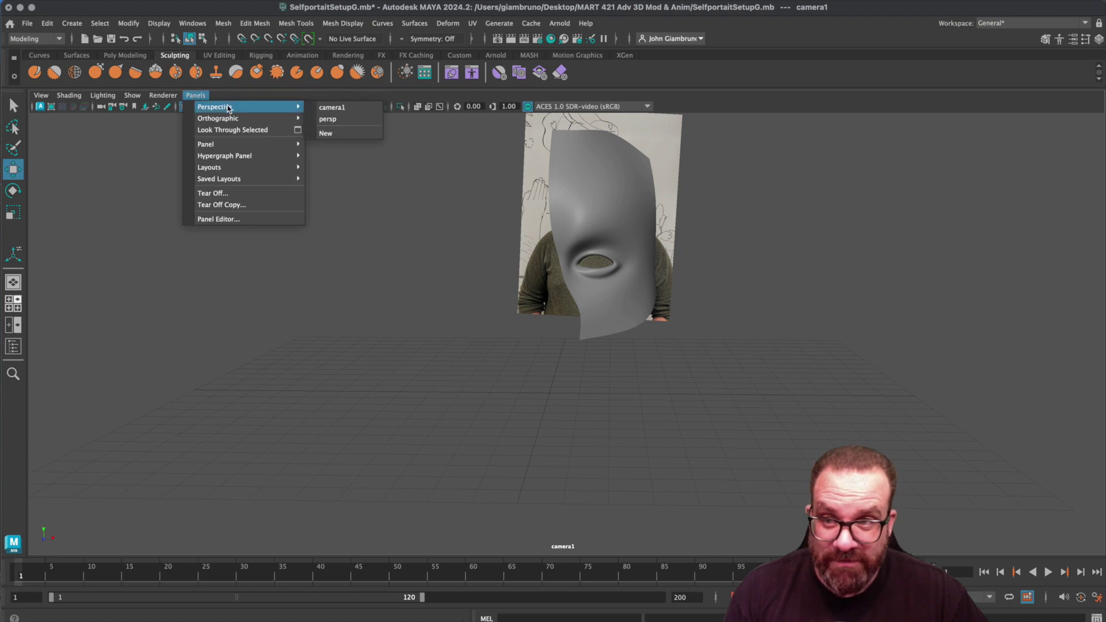
pyautogui.click(331, 118)
pyautogui.click(329, 351)
pyautogui.press('space')
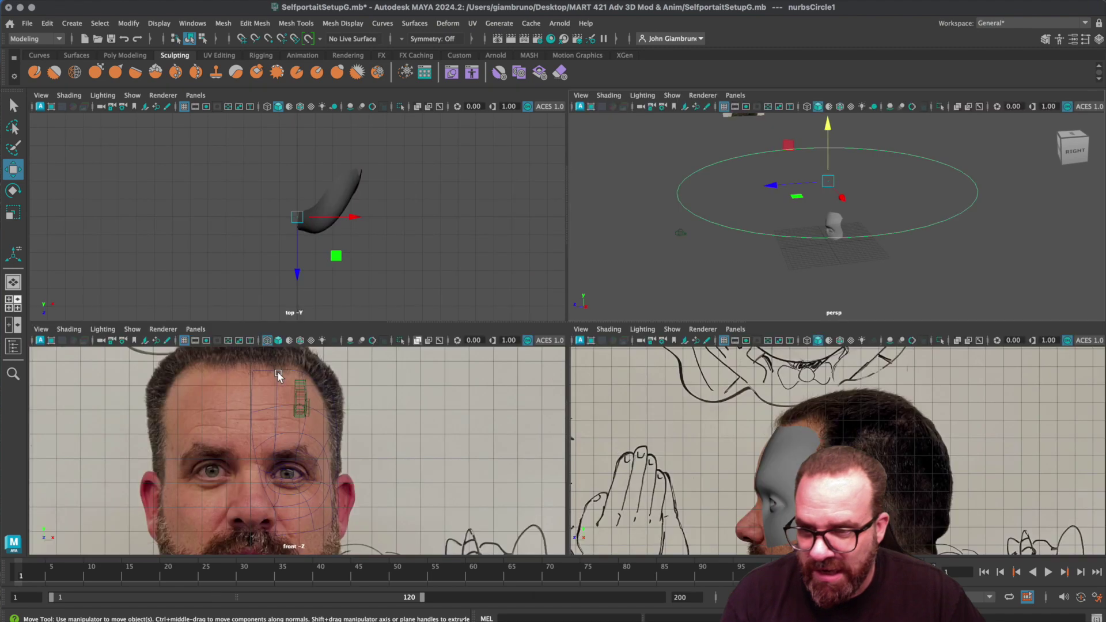
pyautogui.scroll(-6, 380, 261)
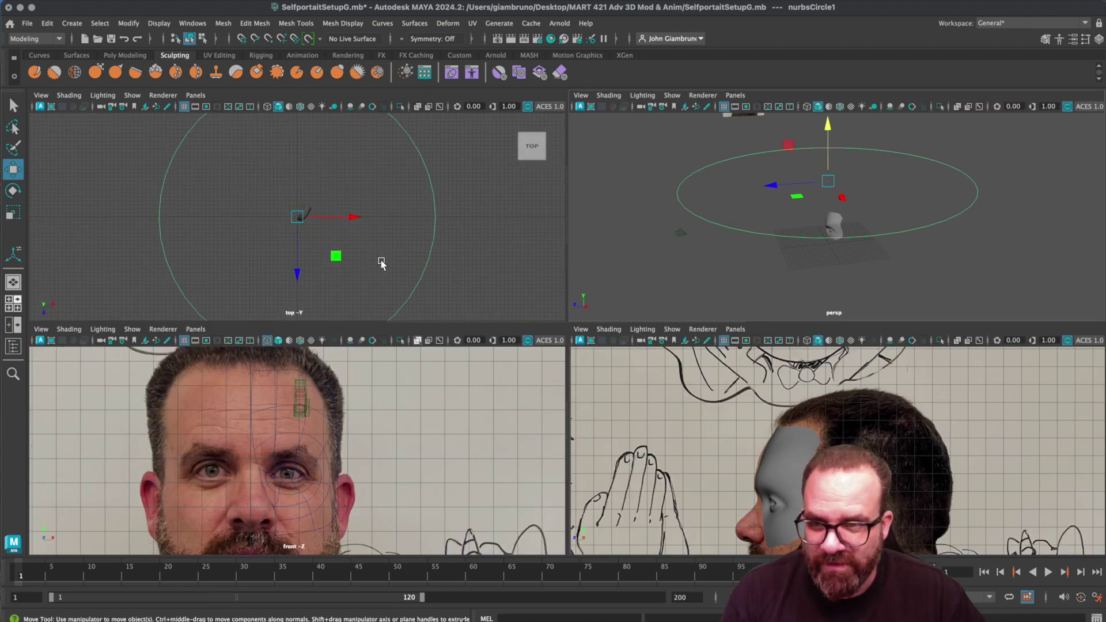
pyautogui.press('space')
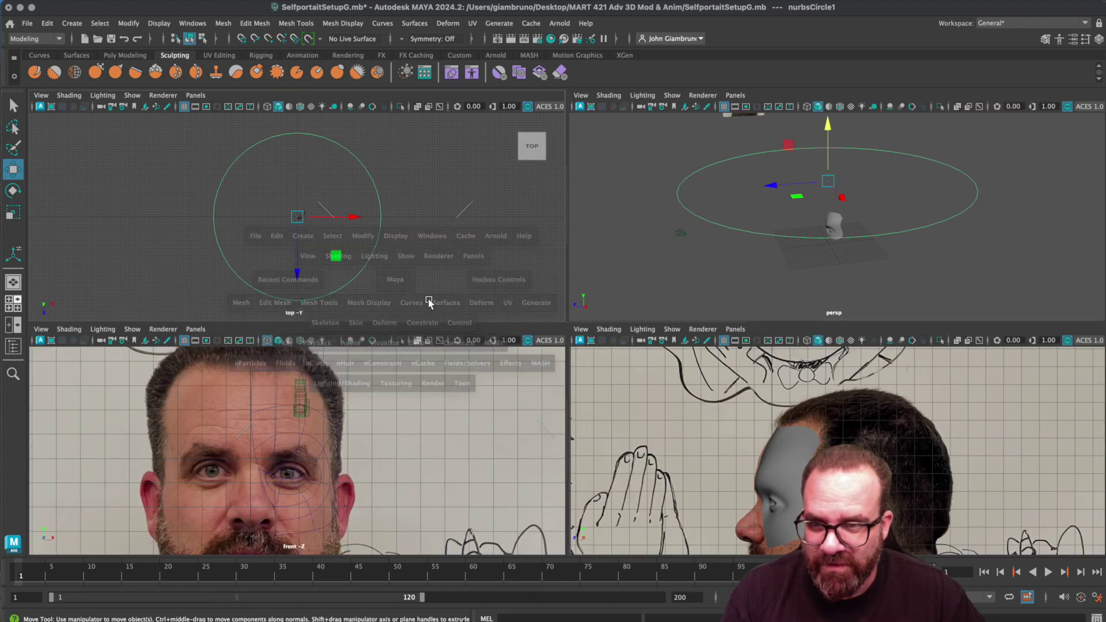
pyautogui.scroll(1, 646, 468)
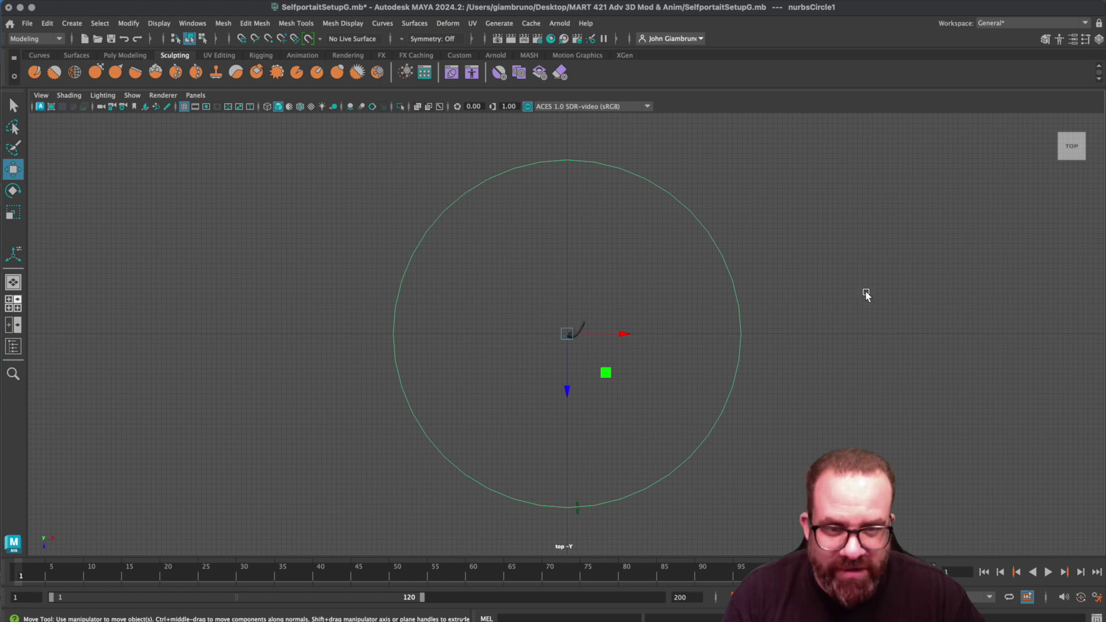
pyautogui.press('space')
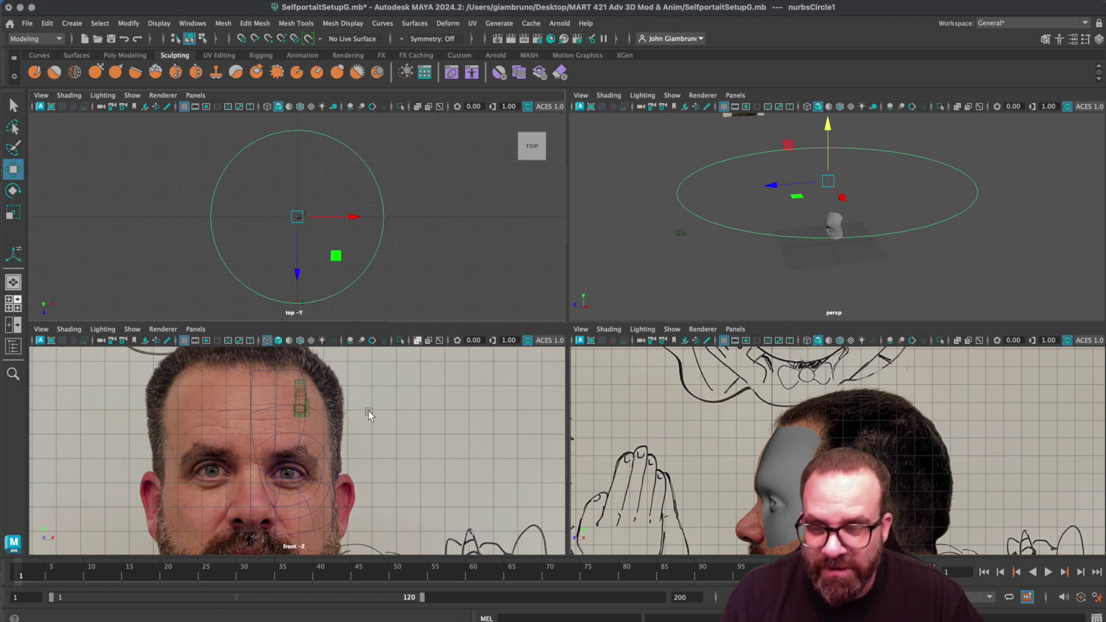
# - Select camera1 in the front view and raise it straight up above the head in the reference photo
pyautogui.press('space')
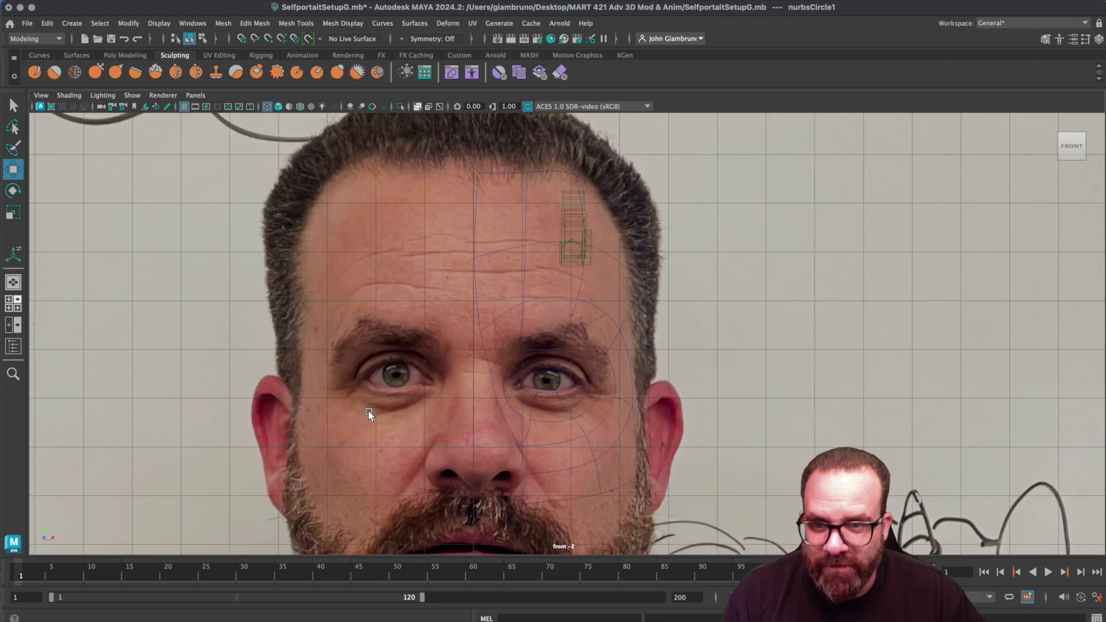
pyautogui.click(571, 214)
pyautogui.moveTo(572, 200); pyautogui.dragTo(576, 46)
pyautogui.press('space')
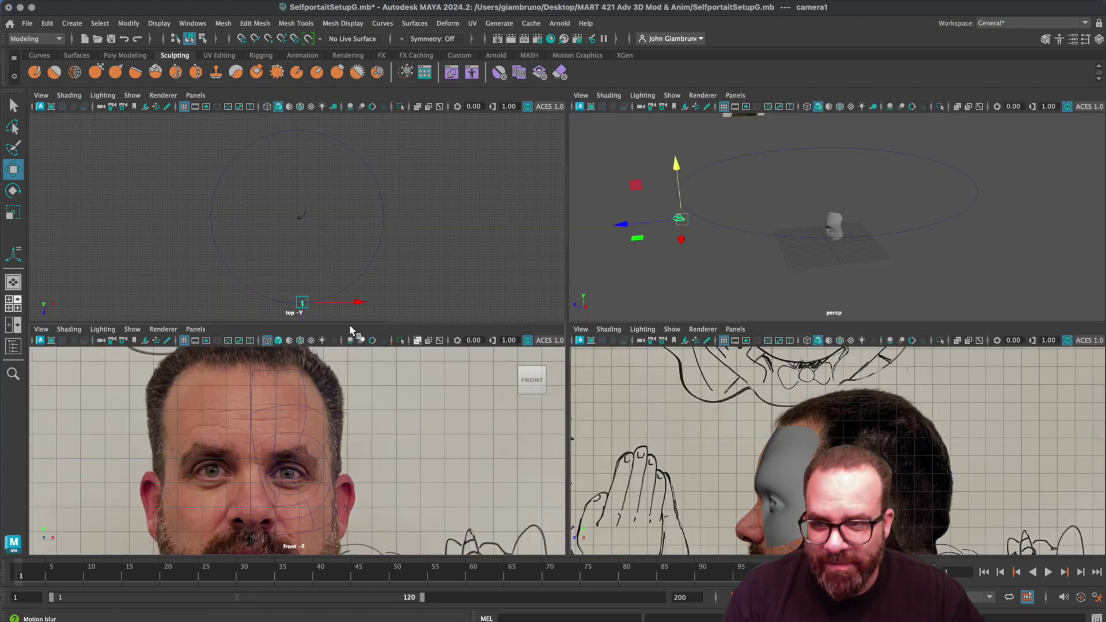
pyautogui.scroll(-1, 317, 465)
pyautogui.scroll(-1, 319, 468)
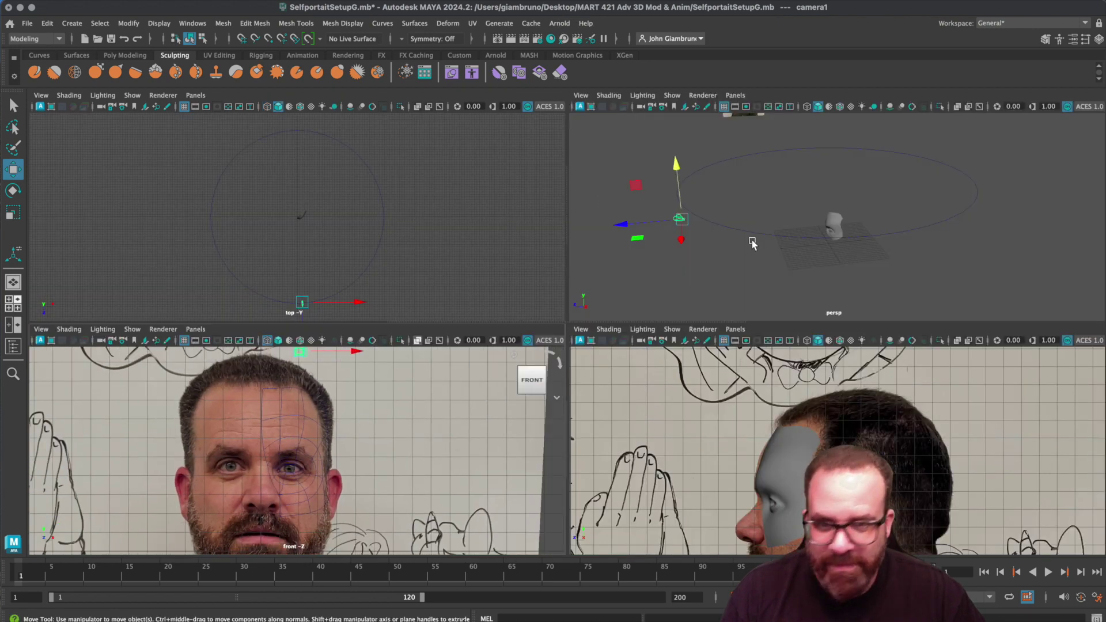
# - Look through camera1 in the perspective view of the four-view layout and adjust its angle on the face mesh
pyautogui.click(736, 95)
pyautogui.moveTo(781, 108)
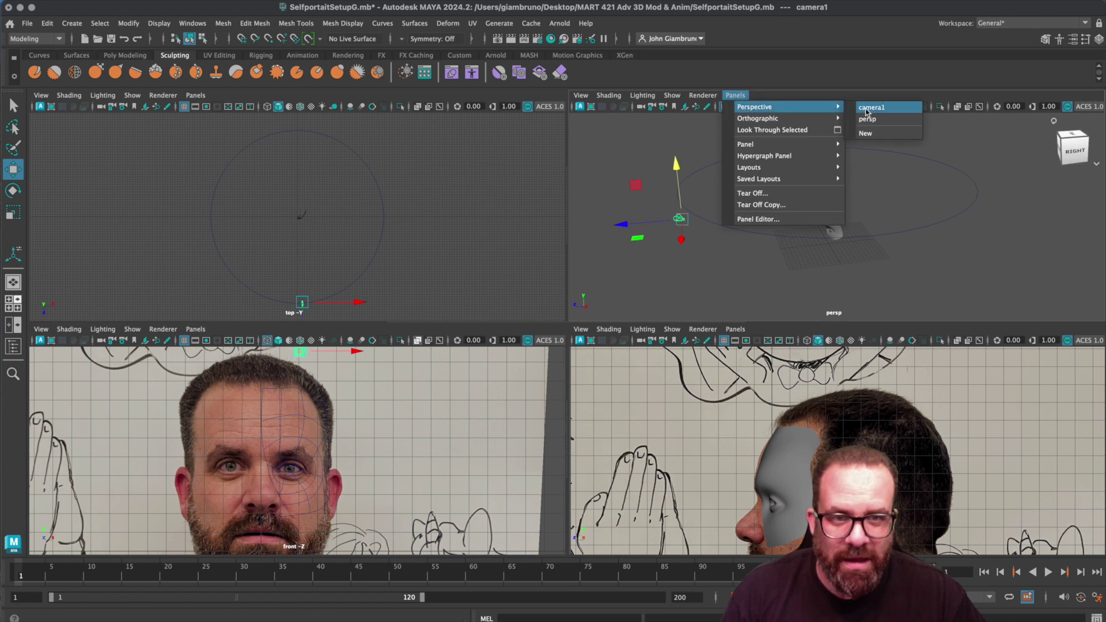
pyautogui.click(871, 109)
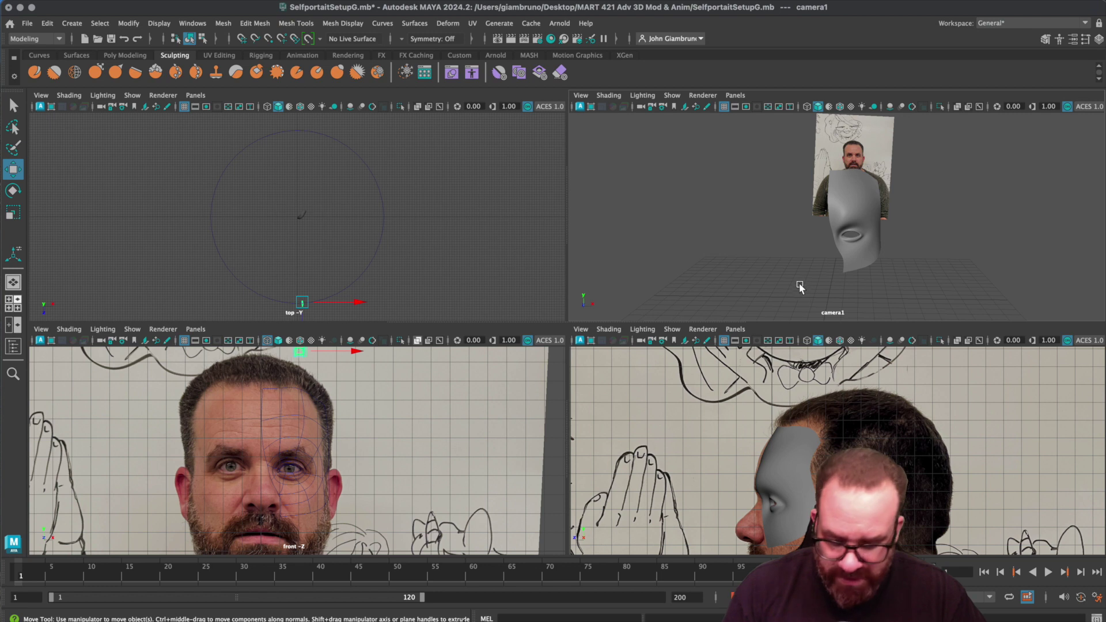
pyautogui.keyDown('alt'); pyautogui.moveTo(798, 294); pyautogui.dragTo(800, 297); pyautogui.keyUp('alt')
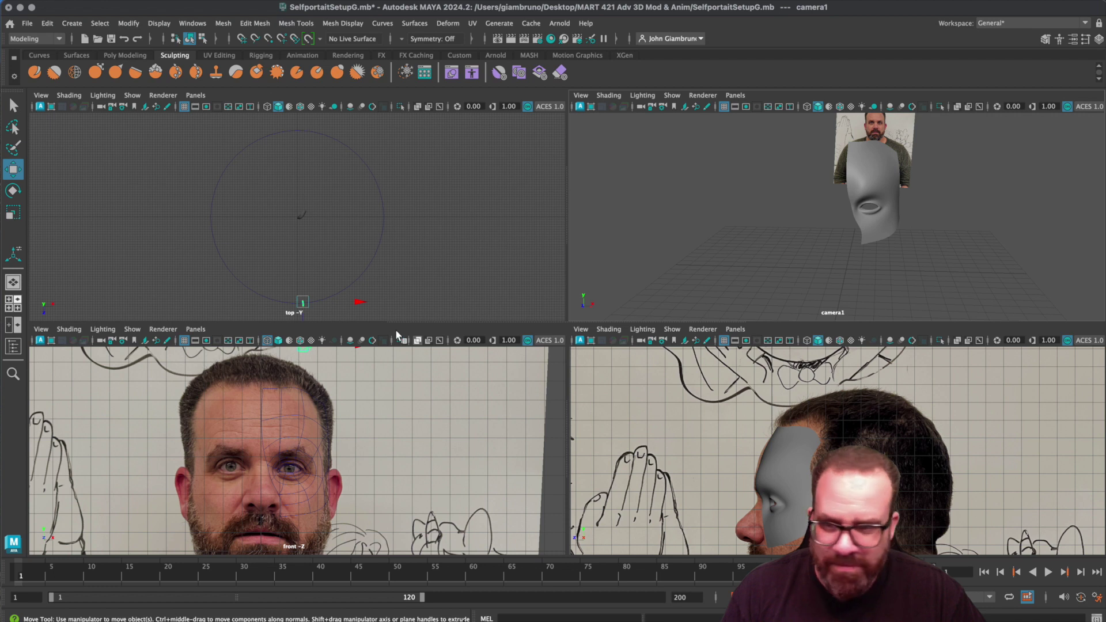
# - Raise camera1 further in the front view and re-aim it at the face mesh
pyautogui.scroll(-1, 392, 407)
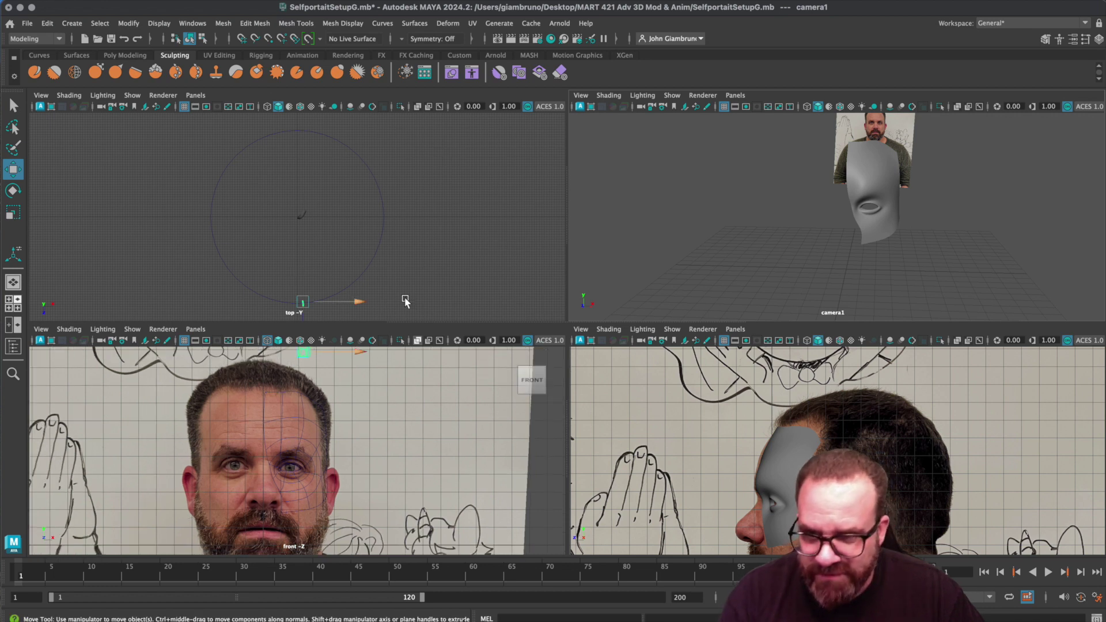
pyautogui.scroll(-1, 328, 371)
pyautogui.scroll(-2, 328, 371)
pyautogui.moveTo(298, 362); pyautogui.dragTo(306, 323)
pyautogui.click(762, 244)
pyautogui.keyDown('alt'); pyautogui.moveTo(762, 245); pyautogui.dragTo(761, 244); pyautogui.keyUp('alt')
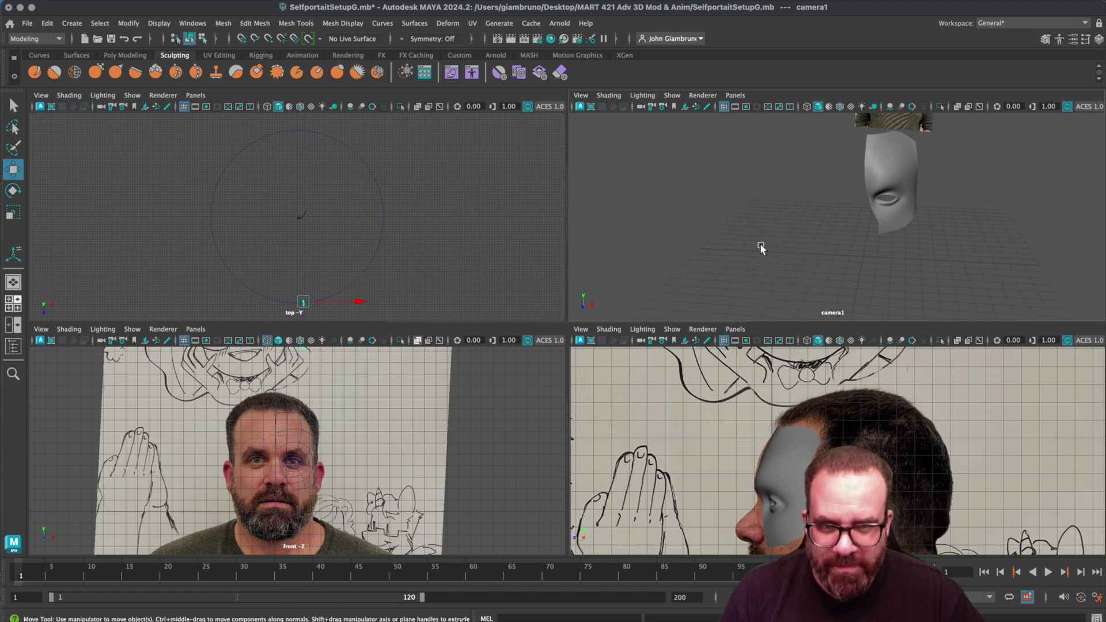
# - Try lowering the NURBS circle slightly in the front view and zooming camera1 out, undoing these changes
pyautogui.click(361, 282)
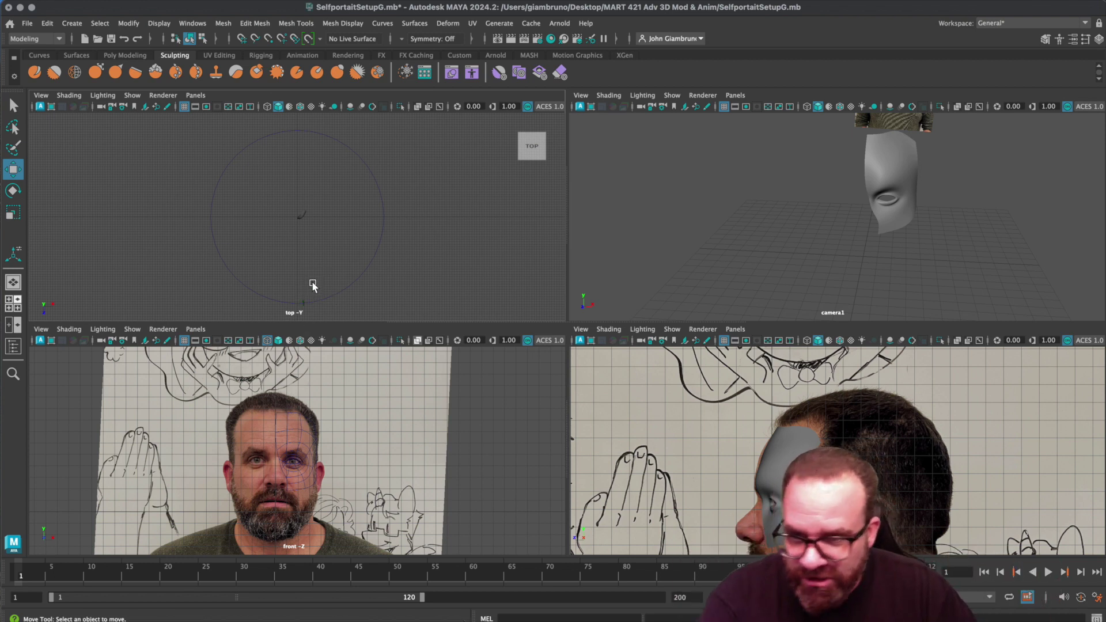
pyautogui.press('space')
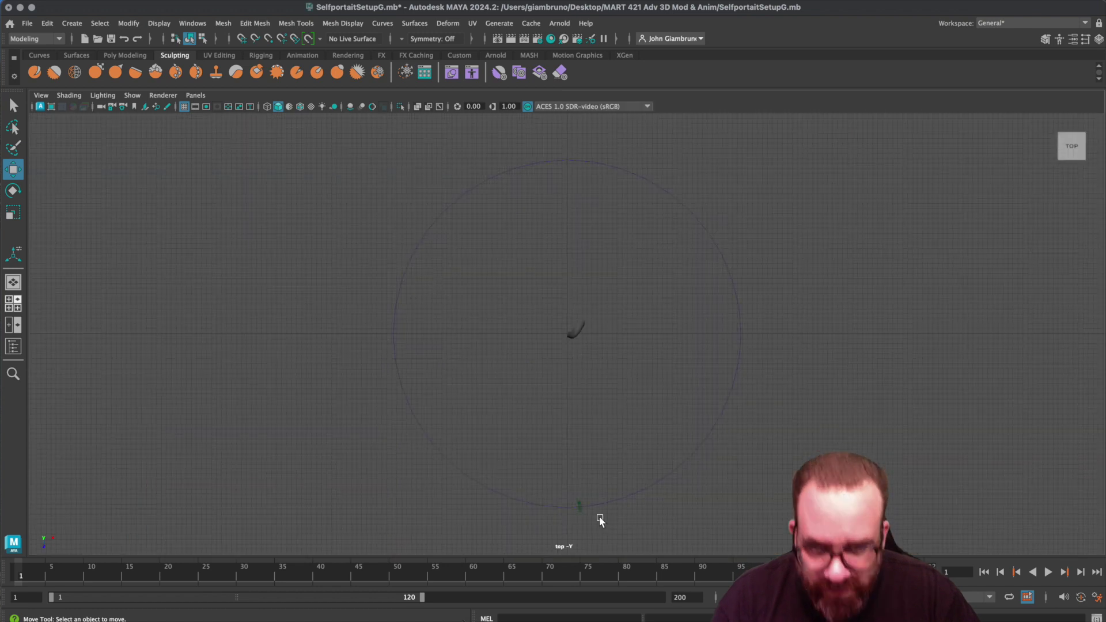
pyautogui.press('space')
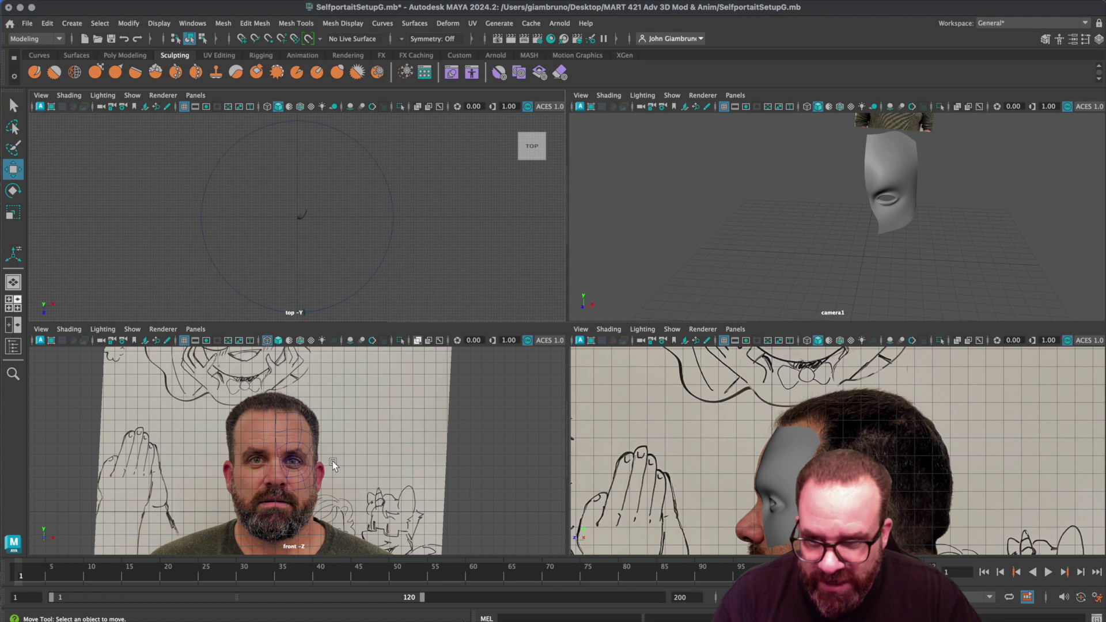
pyautogui.scroll(-10, 446, 455)
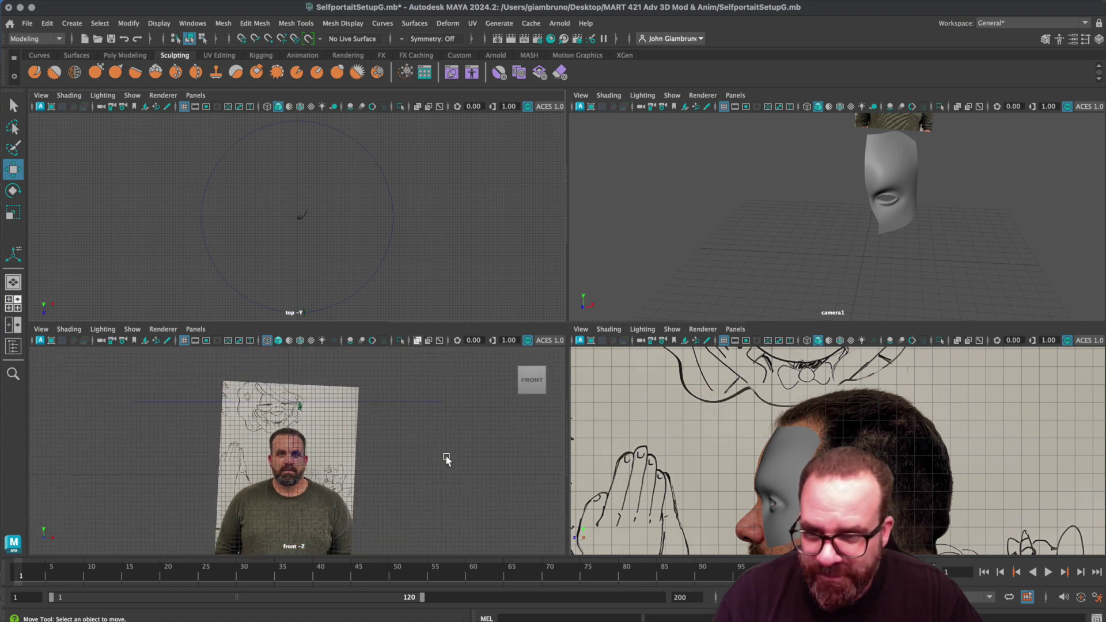
pyautogui.click(426, 400)
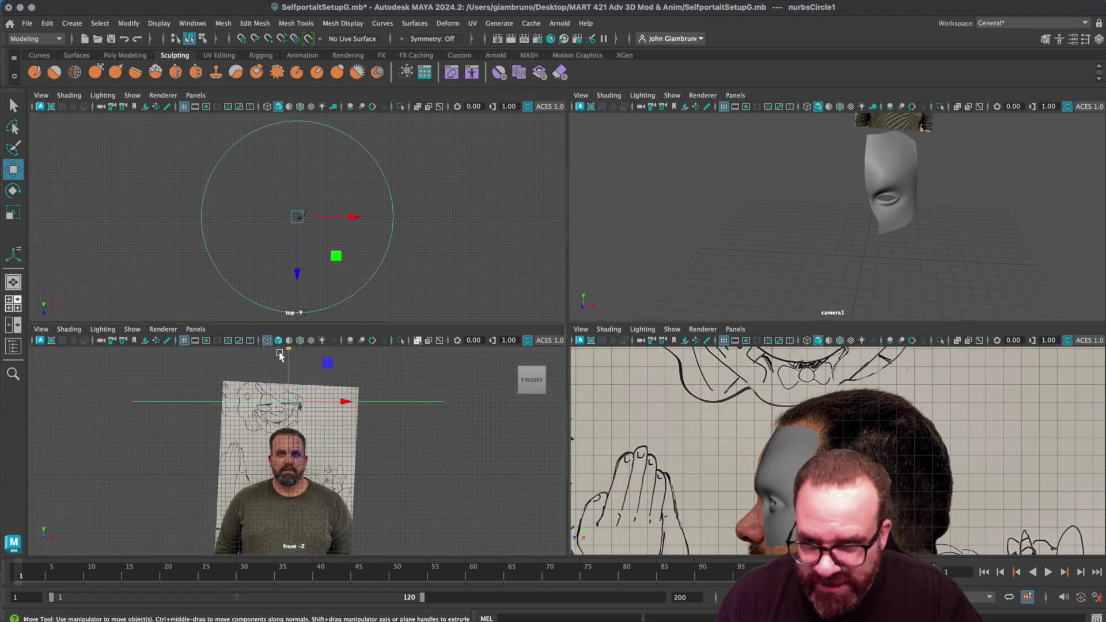
pyautogui.moveTo(289, 349); pyautogui.dragTo(287, 355)
pyautogui.scroll(-4, 857, 289)
pyautogui.scroll(-3, 871, 278)
pyautogui.scroll(-4, 873, 275)
pyautogui.keyDown('alt'); pyautogui.moveTo(897, 257); pyautogui.dragTo(846, 214); pyautogui.keyUp('alt')
pyautogui.press('super+z')
pyautogui.press('super+z')
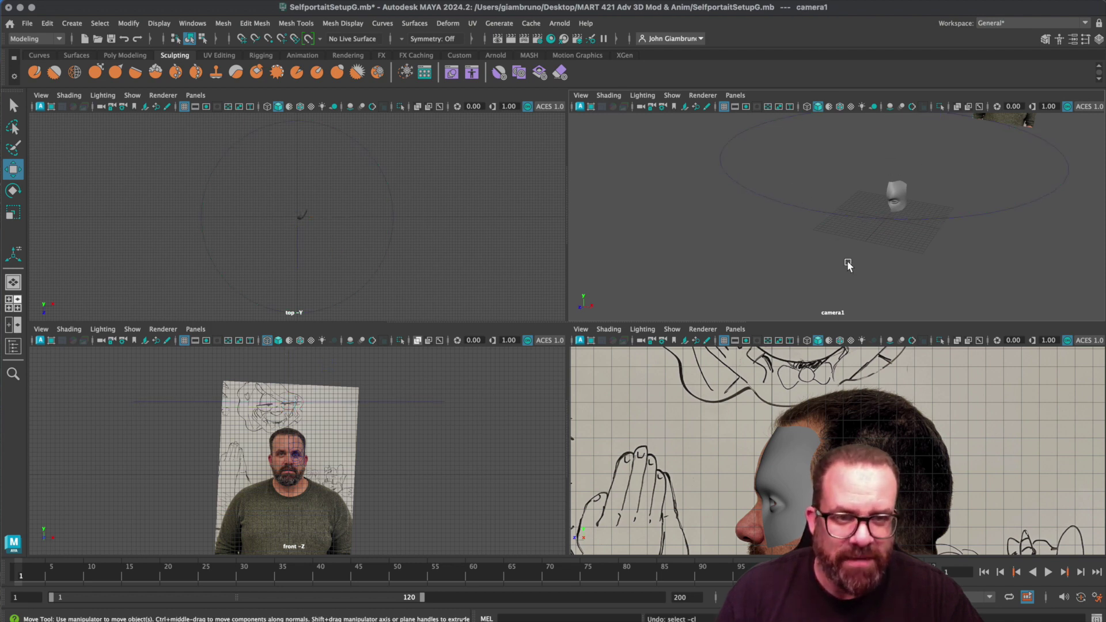
pyautogui.press('super+z')
# - Adjust camera1's height to about Y 15.25, level with the circle, and reframe the face mesh through it
pyautogui.keyDown('alt'); pyautogui.moveTo(844, 260); pyautogui.dragTo(843, 268); pyautogui.keyUp('alt')
pyautogui.moveTo(301, 375); pyautogui.dragTo(298, 354)
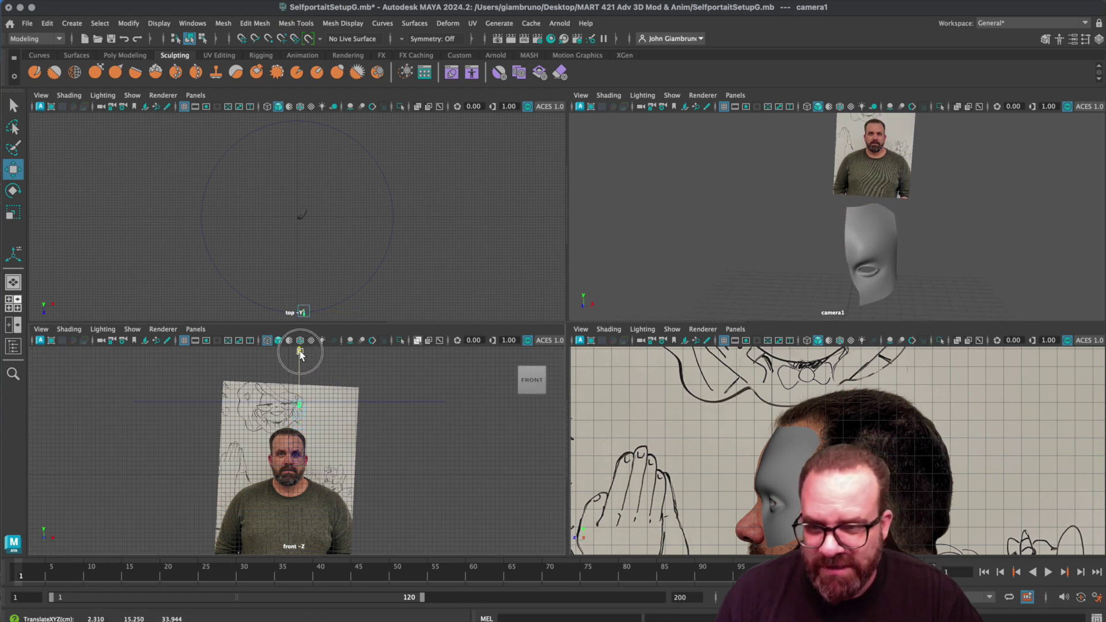
pyautogui.keyDown('alt'); pyautogui.moveTo(805, 242); pyautogui.dragTo(805, 240); pyautogui.keyUp('alt')
pyautogui.keyDown('alt'); pyautogui.moveTo(798, 249); pyautogui.dragTo(840, 190, button='middle'); pyautogui.keyUp('alt')
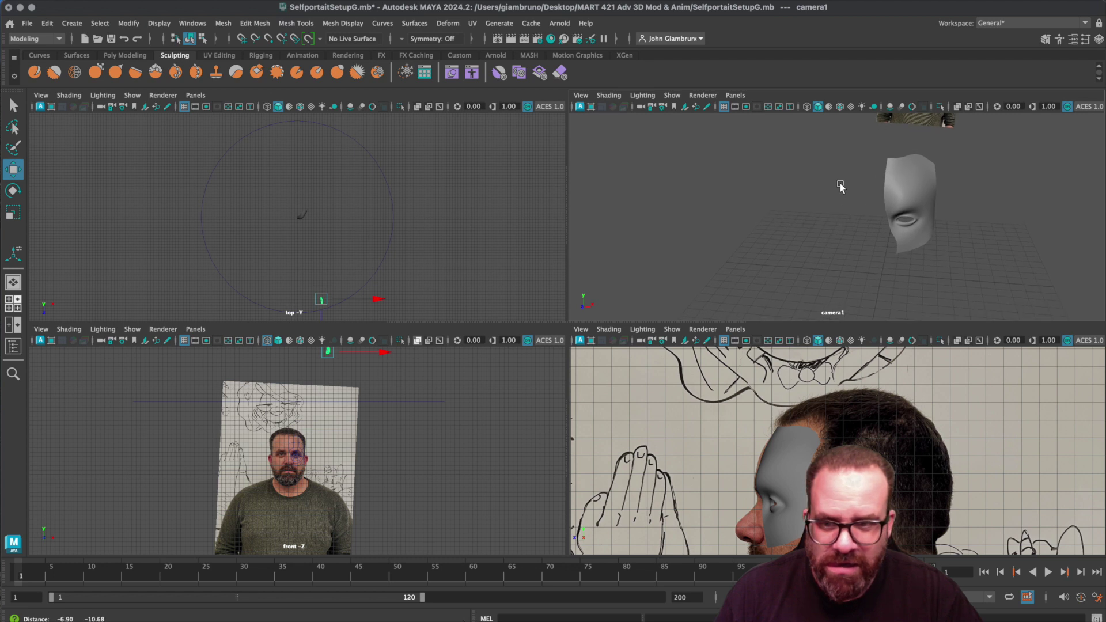
pyautogui.keyDown('alt'); pyautogui.moveTo(831, 249); pyautogui.dragTo(831, 246, button='middle'); pyautogui.keyUp('alt')
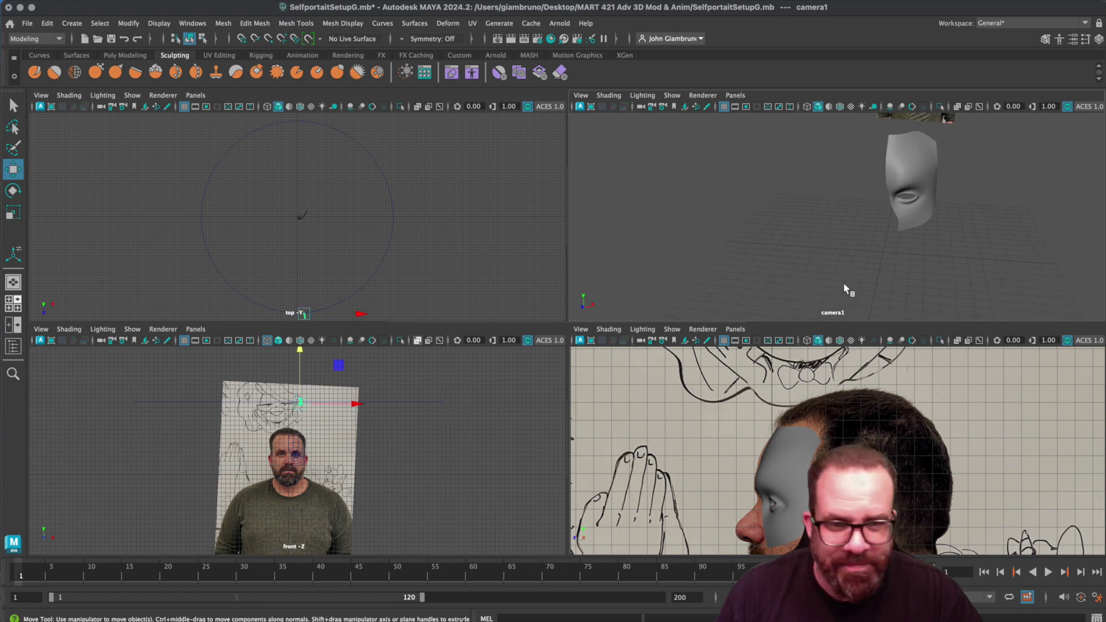
# - Switch back to the persp view and nudge camera1 along Z to about 33.98, onto the circle's edge
pyautogui.click(735, 96)
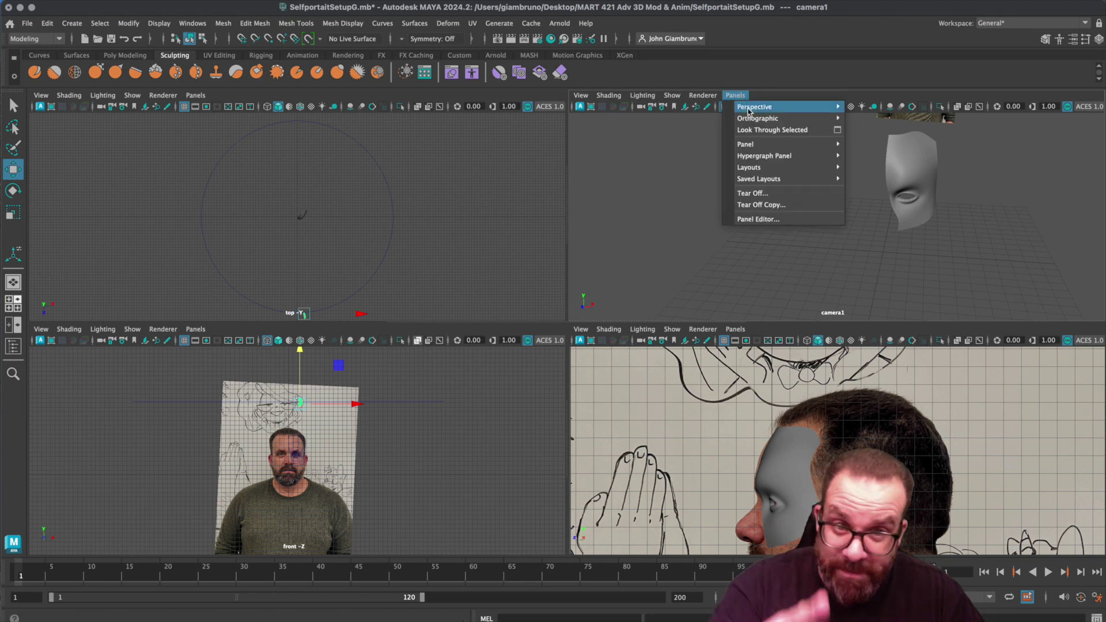
pyautogui.click(867, 118)
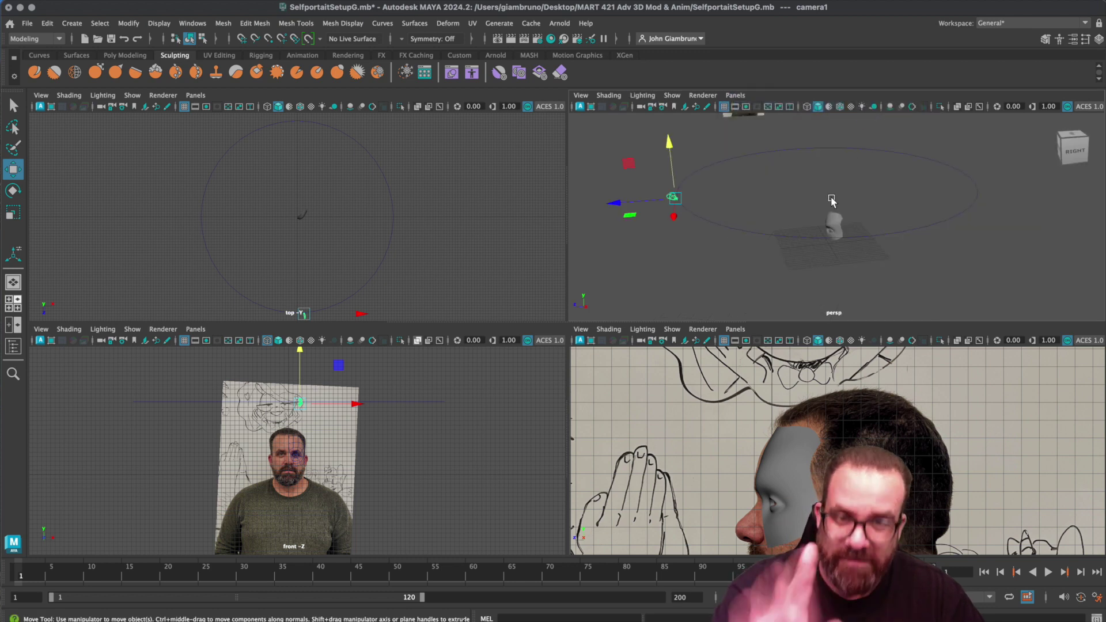
pyautogui.scroll(3, 705, 238)
pyautogui.moveTo(594, 195); pyautogui.dragTo(601, 192)
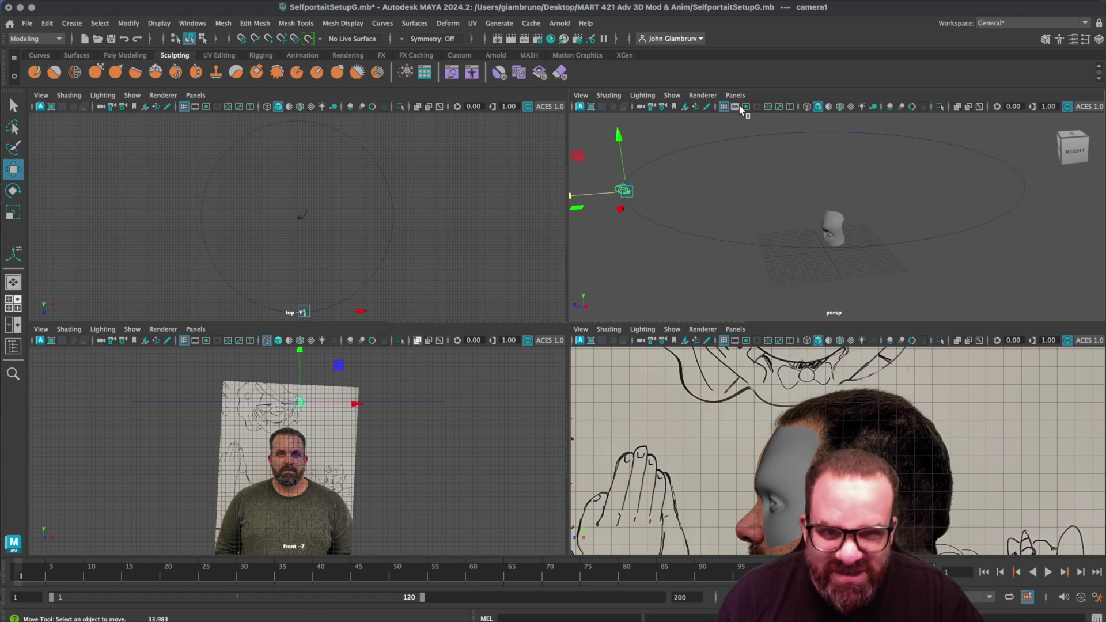
# - Look through camera1 in a maximized view and check its framing with the film gate
pyautogui.click(736, 95)
pyautogui.moveTo(761, 107)
pyautogui.click(864, 106)
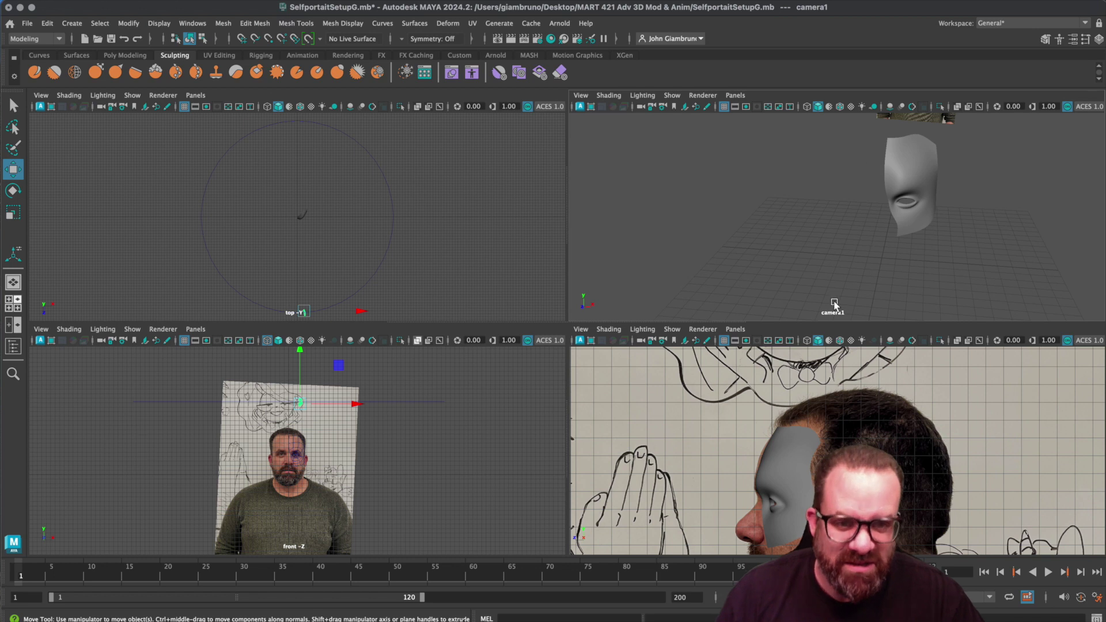
pyautogui.press('space')
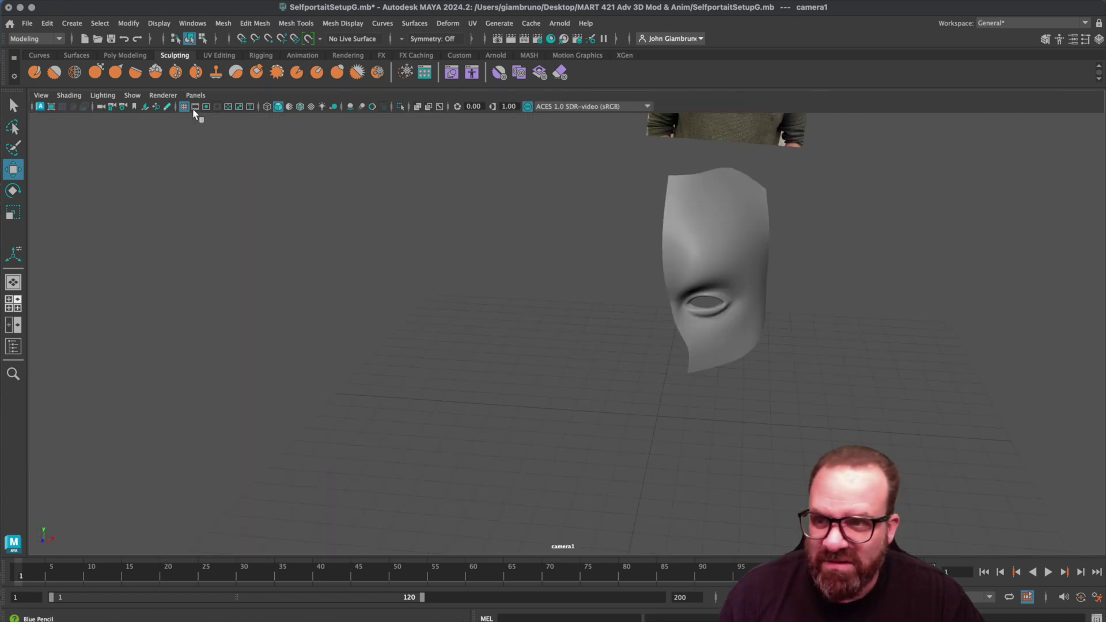
pyautogui.click(195, 107)
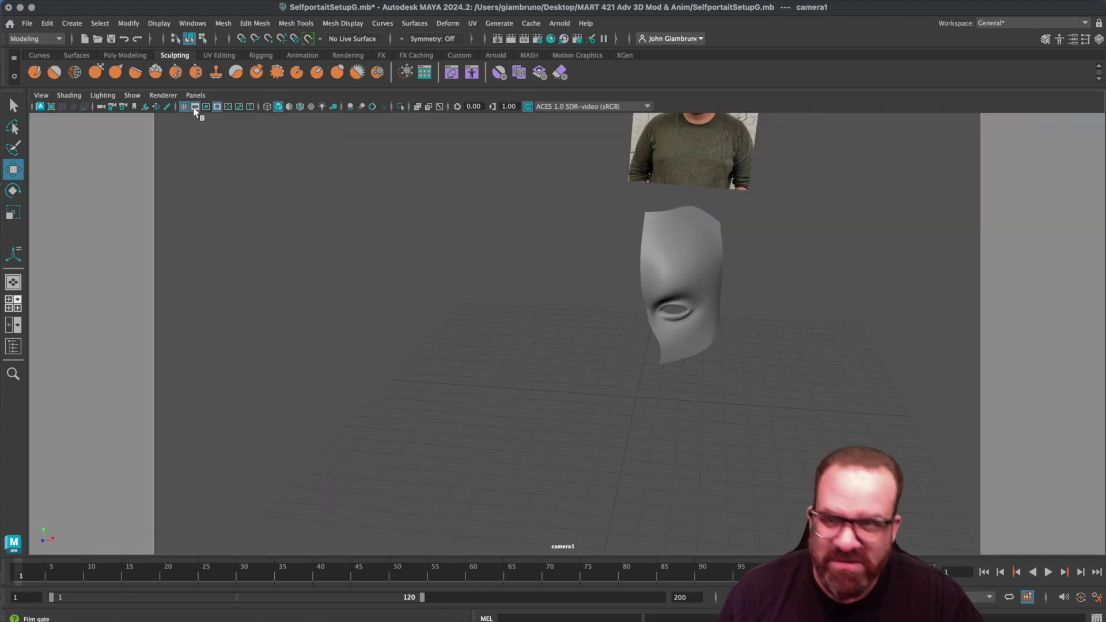
pyautogui.click(195, 107)
# - Parent camera1 to the NURBS circle in the persp view and select the circle together with its child camera
pyautogui.click(196, 95)
pyautogui.moveTo(248, 106)
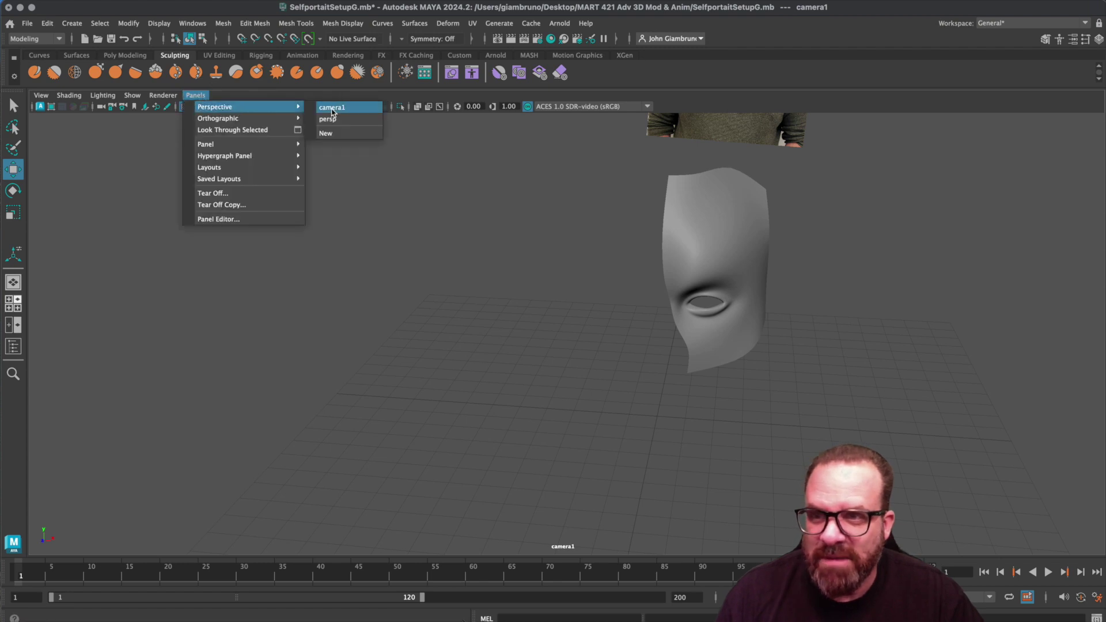
pyautogui.click(328, 119)
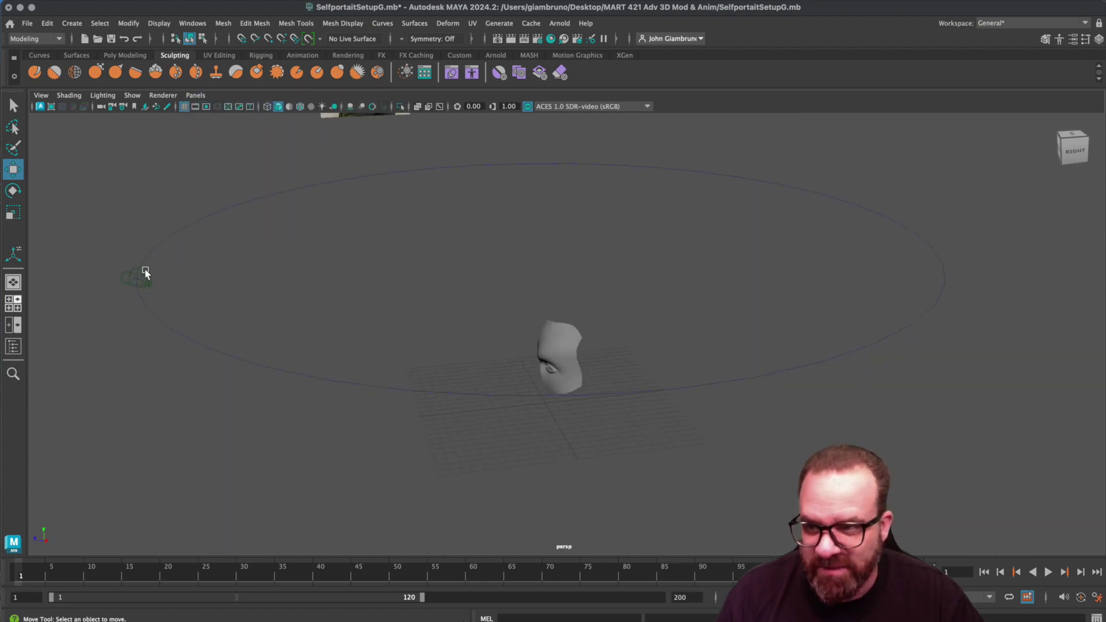
pyautogui.click(184, 339)
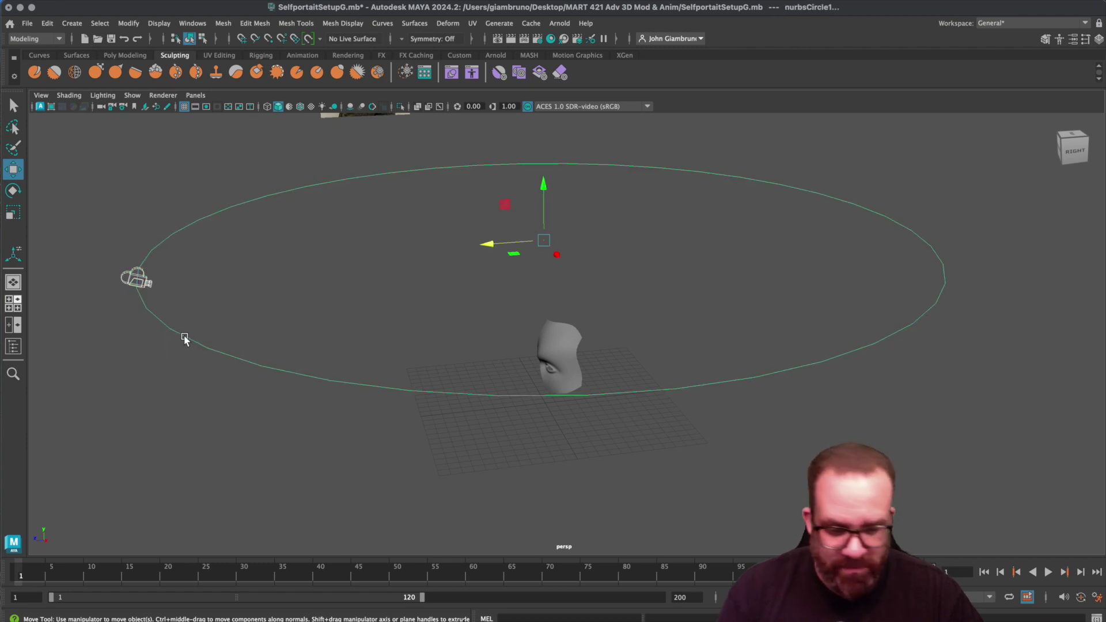
pyautogui.press('p')
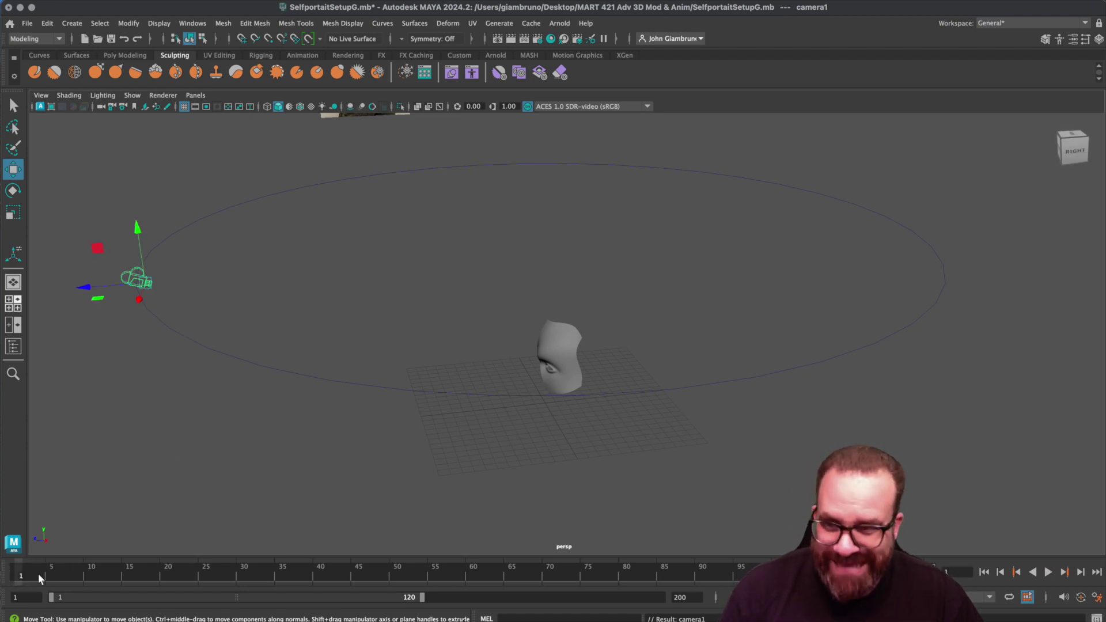
pyautogui.moveTo(279, 344); pyautogui.dragTo(320, 443)
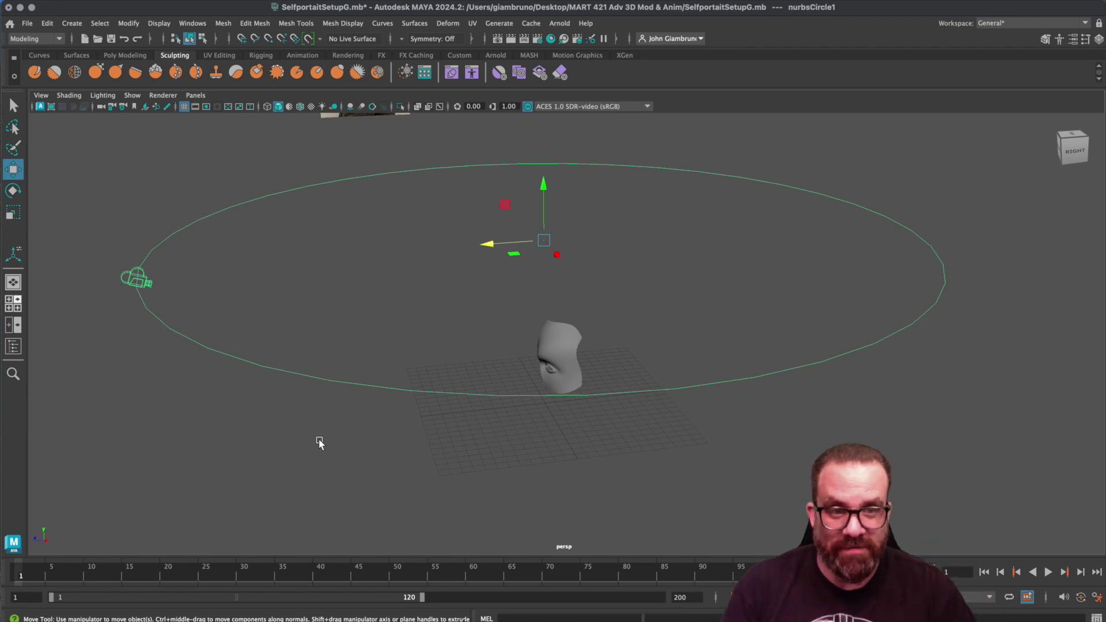
pyautogui.click(369, 275)
pyautogui.moveTo(374, 370); pyautogui.dragTo(384, 441)
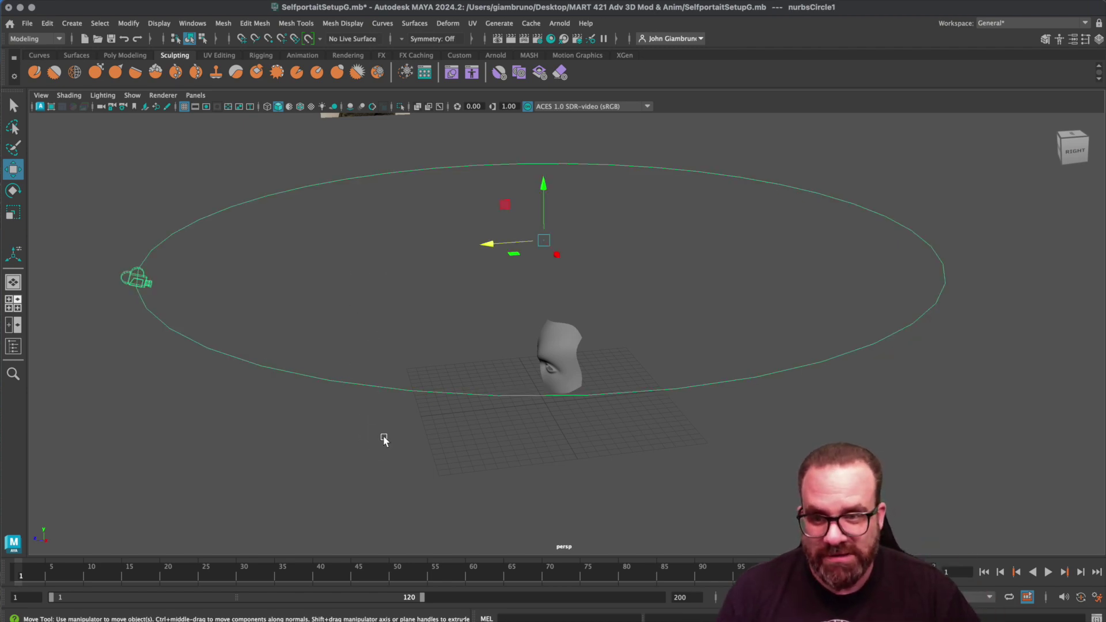
# - Key the NURBS circle at frame 1, move the current time to frame 120, and show the circle's channel values
pyautogui.press('s')
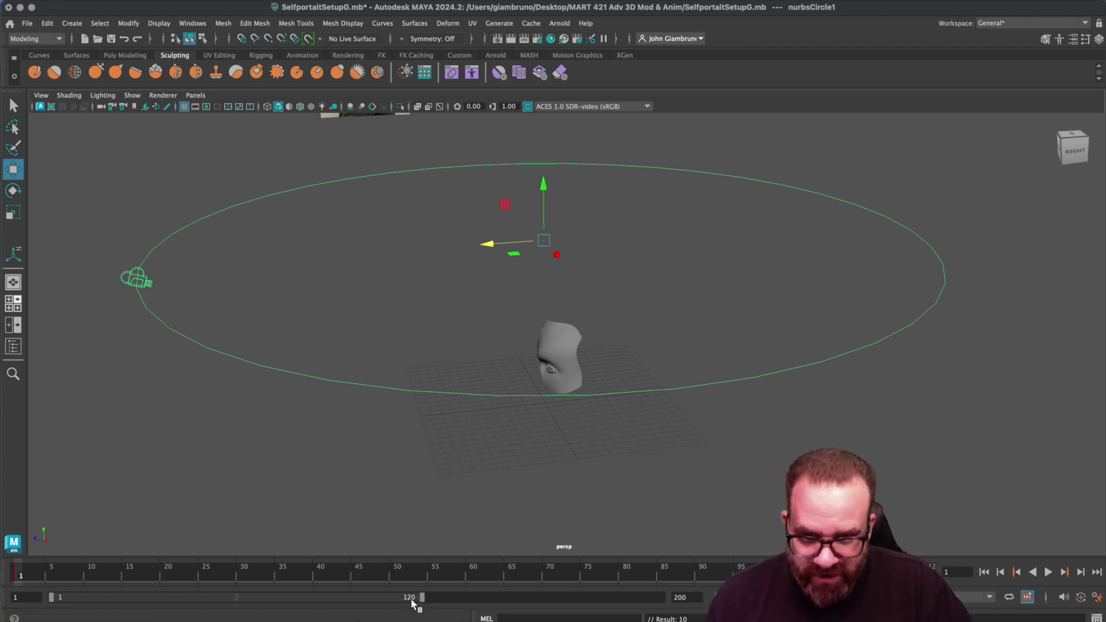
pyautogui.moveTo(922, 575); pyautogui.dragTo(963, 572)
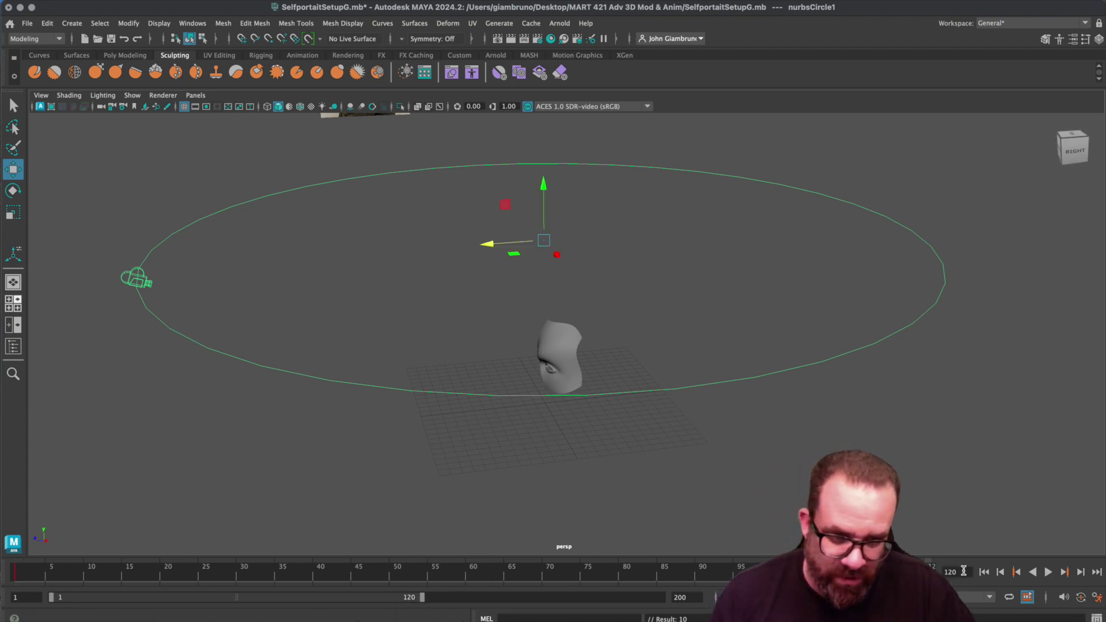
pyautogui.click(1099, 39)
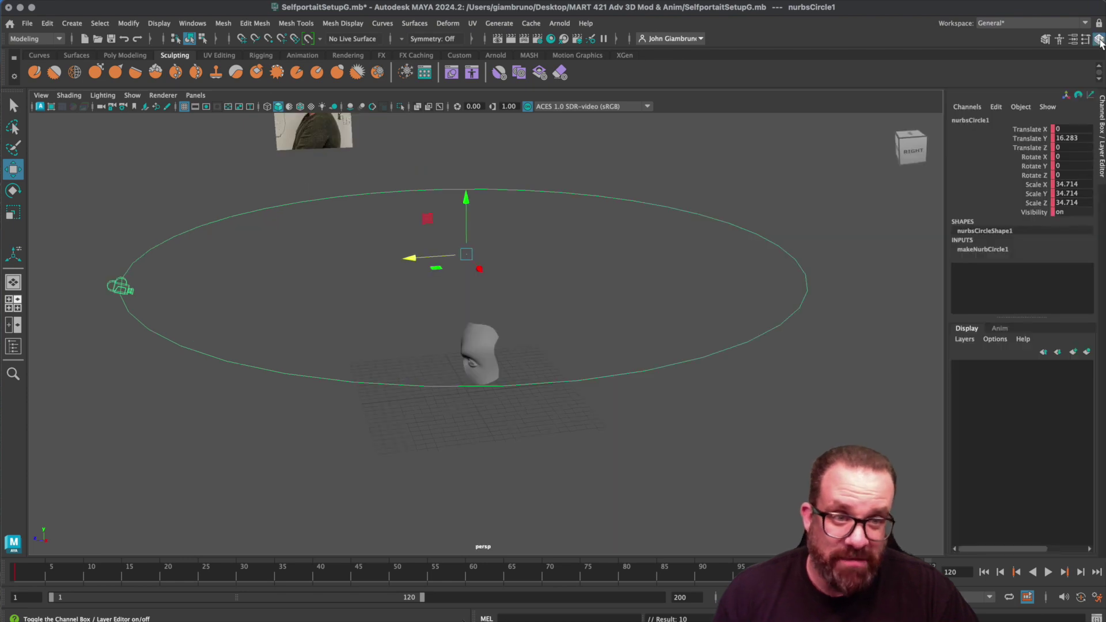
# - Set the circle's Rotate Y to 720, key that channel at frame 120, and return to frame 1
pyautogui.press('e')
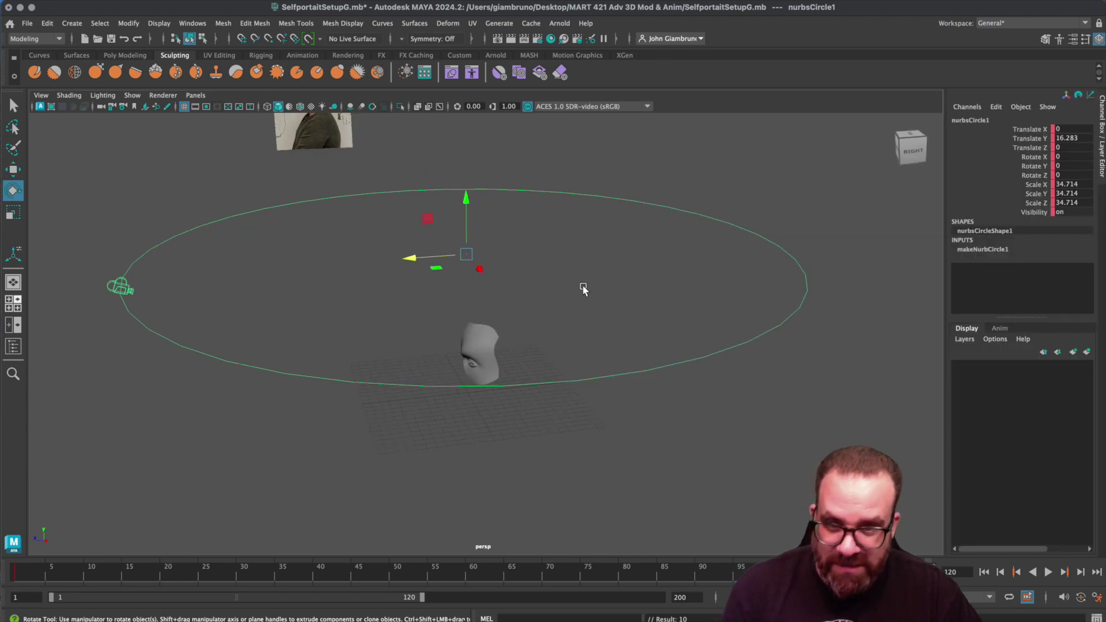
pyautogui.click(1065, 167)
pyautogui.write('7')
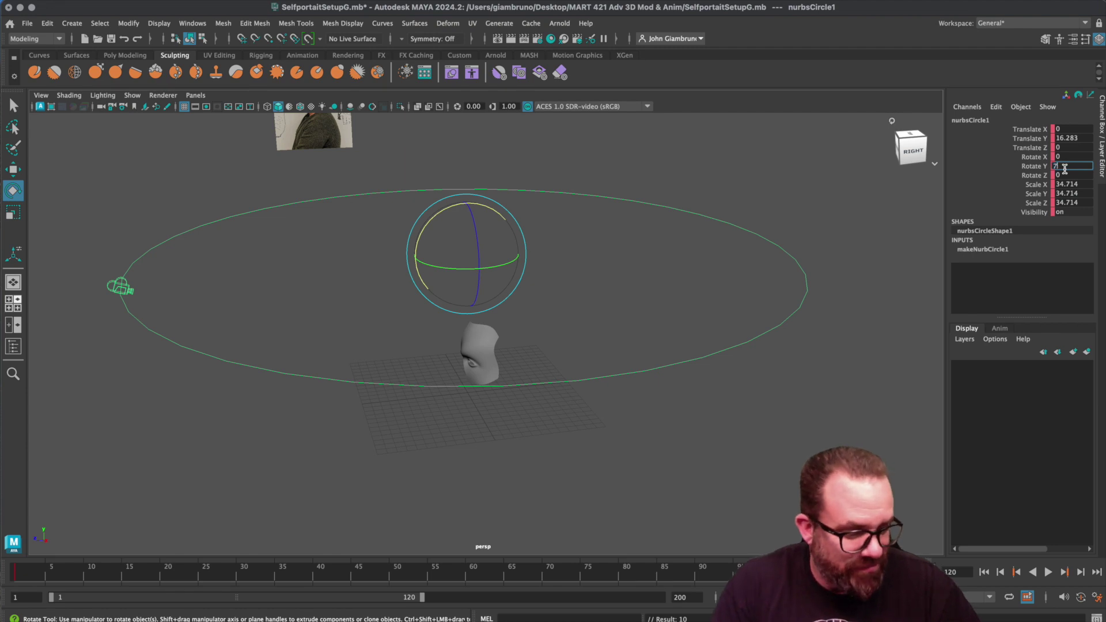
pyautogui.write('20')
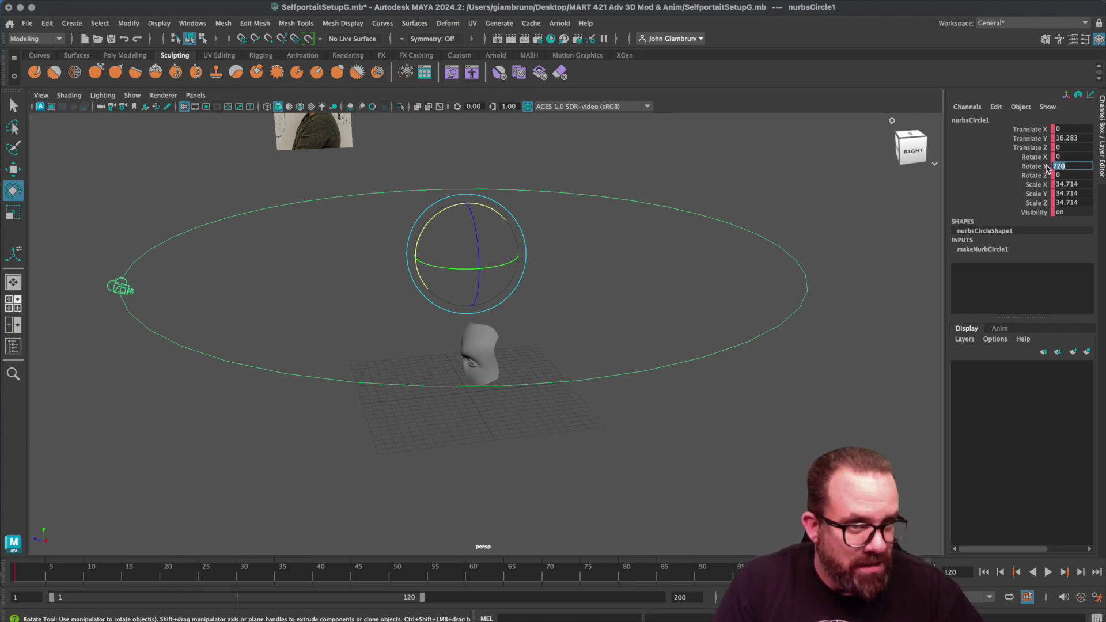
pyautogui.rightClick(1047, 166)
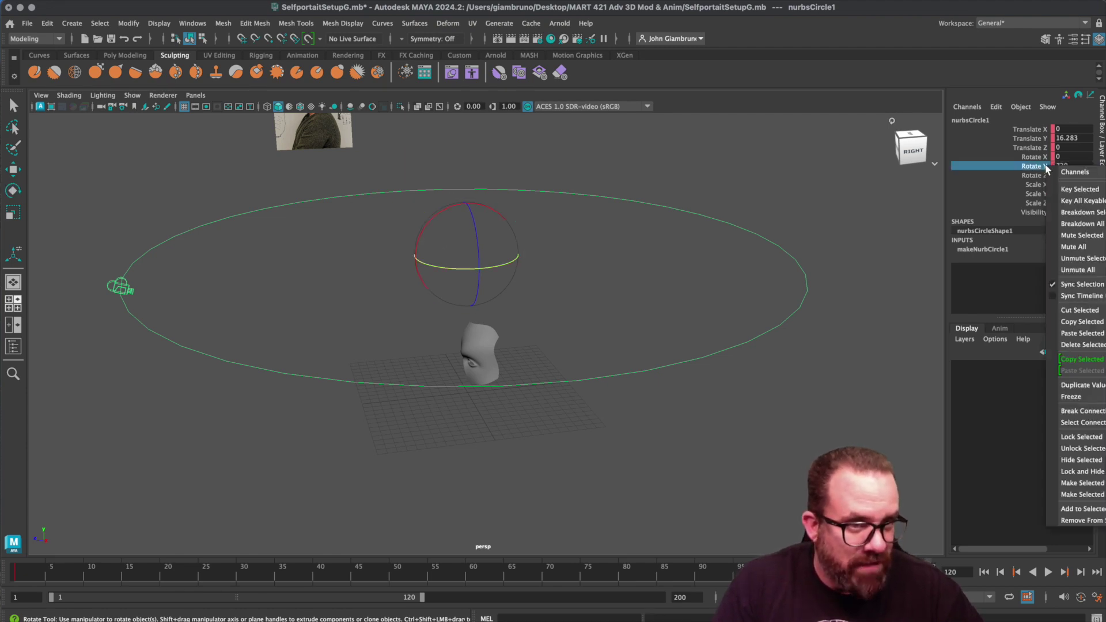
pyautogui.click(1070, 190)
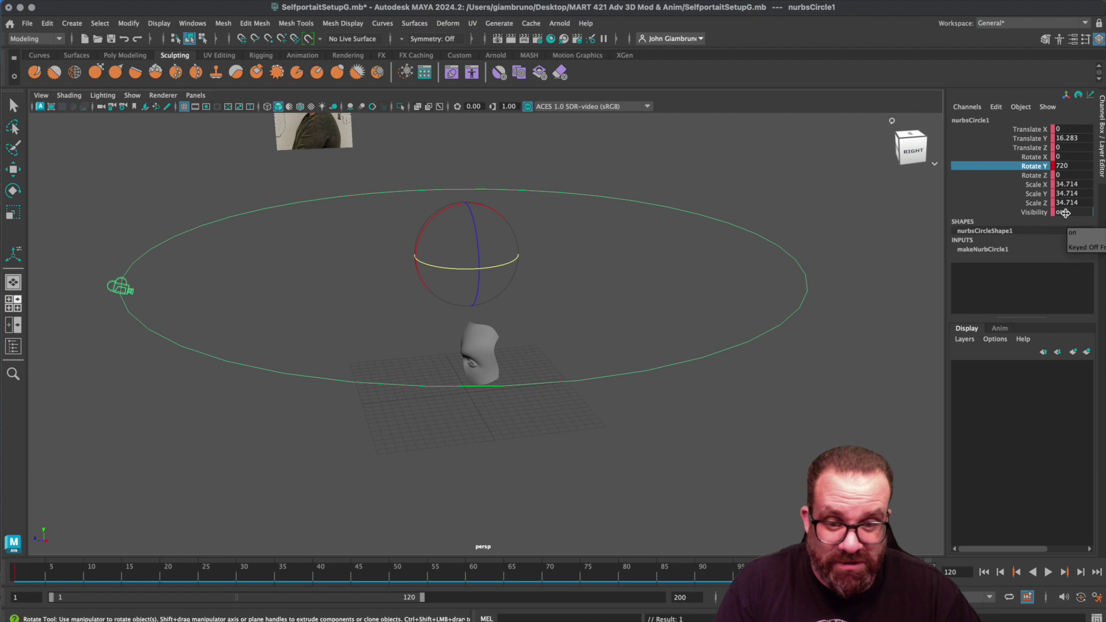
pyautogui.click(19, 576)
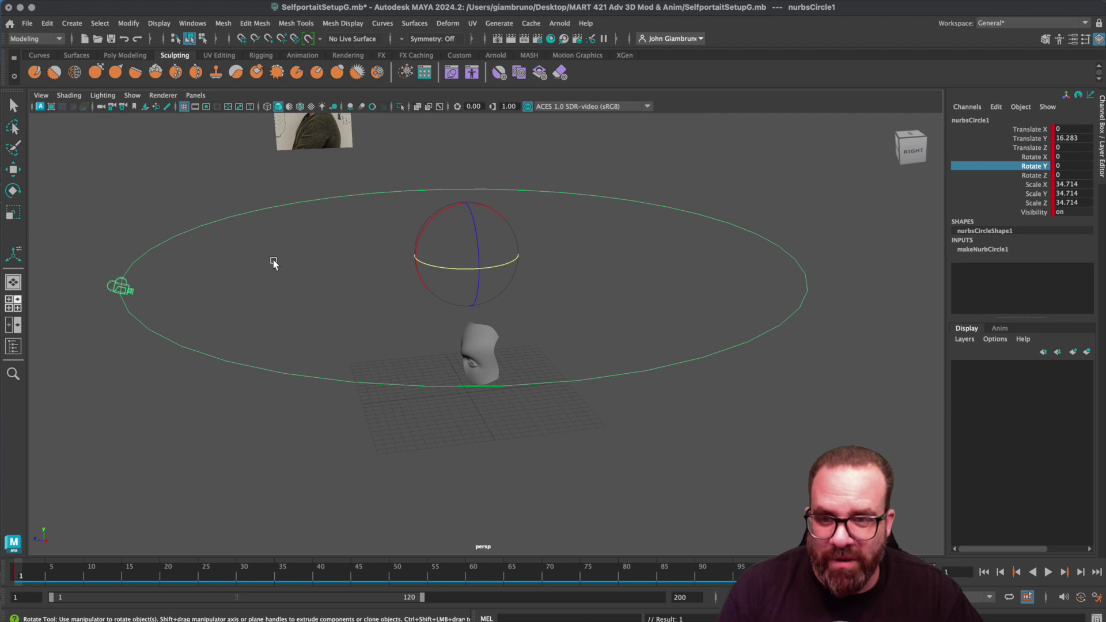
# - Look through camera1 in a maximized view in place of persp and play the turntable animation briefly
pyautogui.click(370, 328)
pyautogui.press('space')
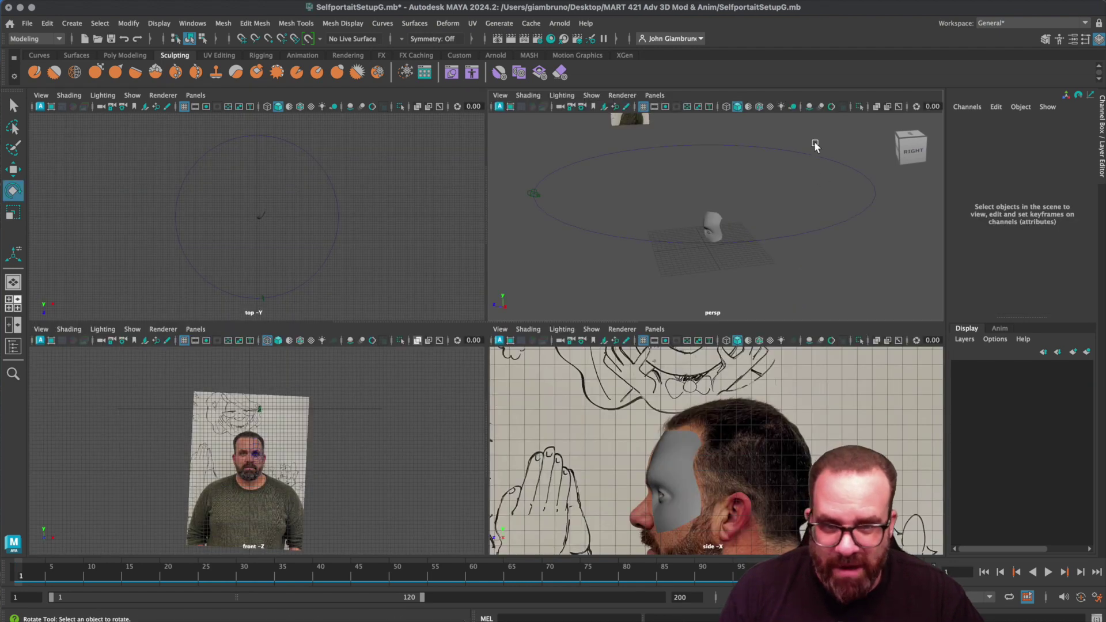
pyautogui.click(655, 95)
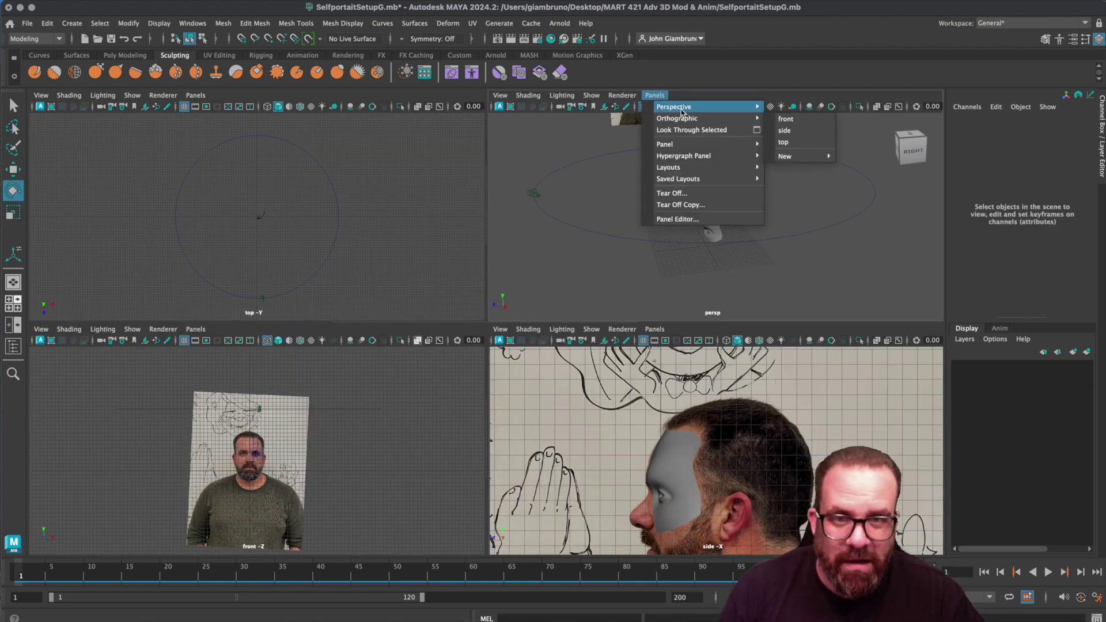
pyautogui.click(703, 257)
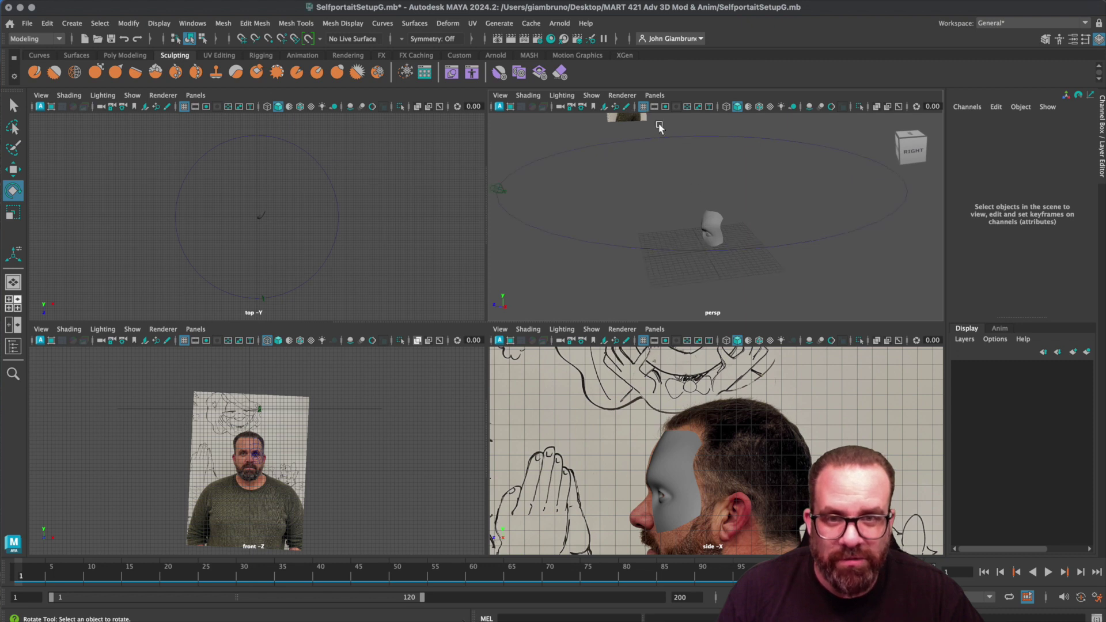
pyautogui.click(655, 95)
pyautogui.moveTo(703, 120)
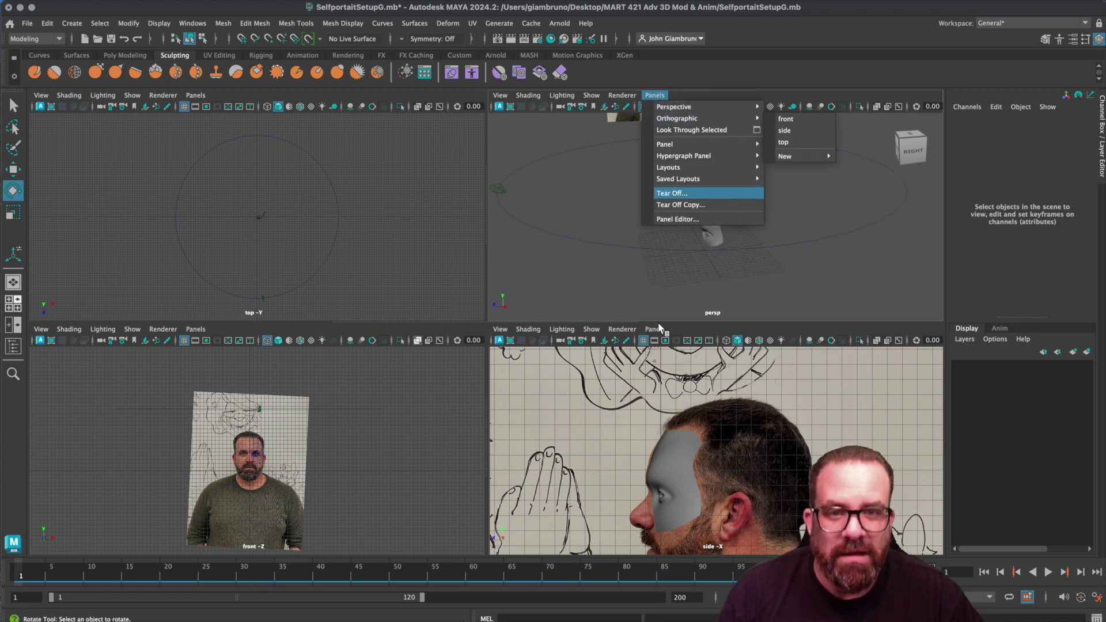
pyautogui.click(656, 461)
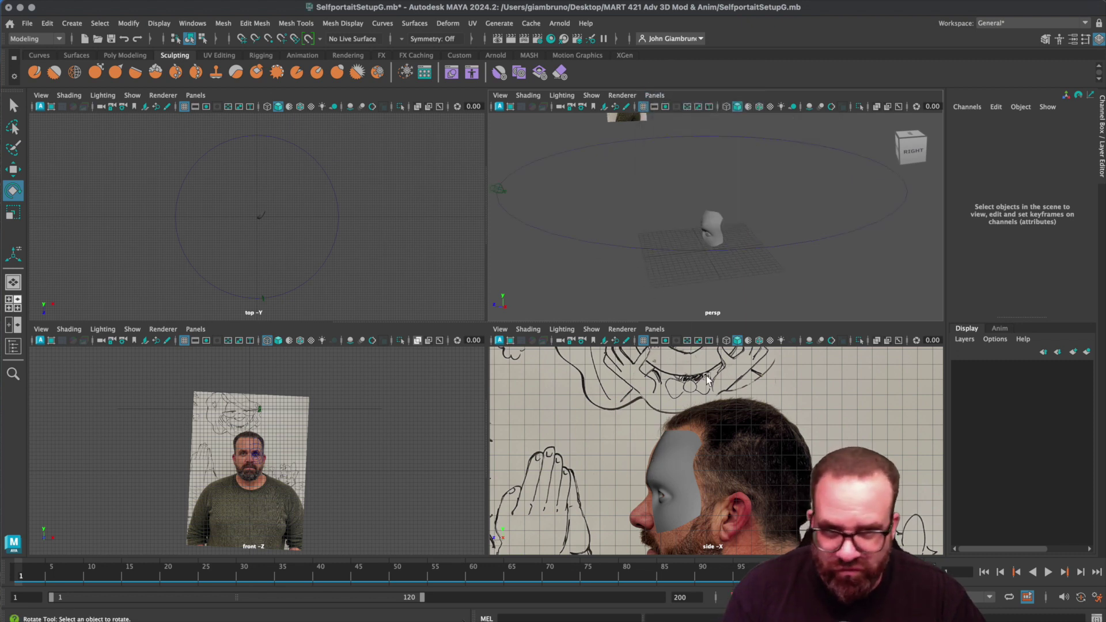
pyautogui.click(655, 95)
pyautogui.moveTo(677, 111)
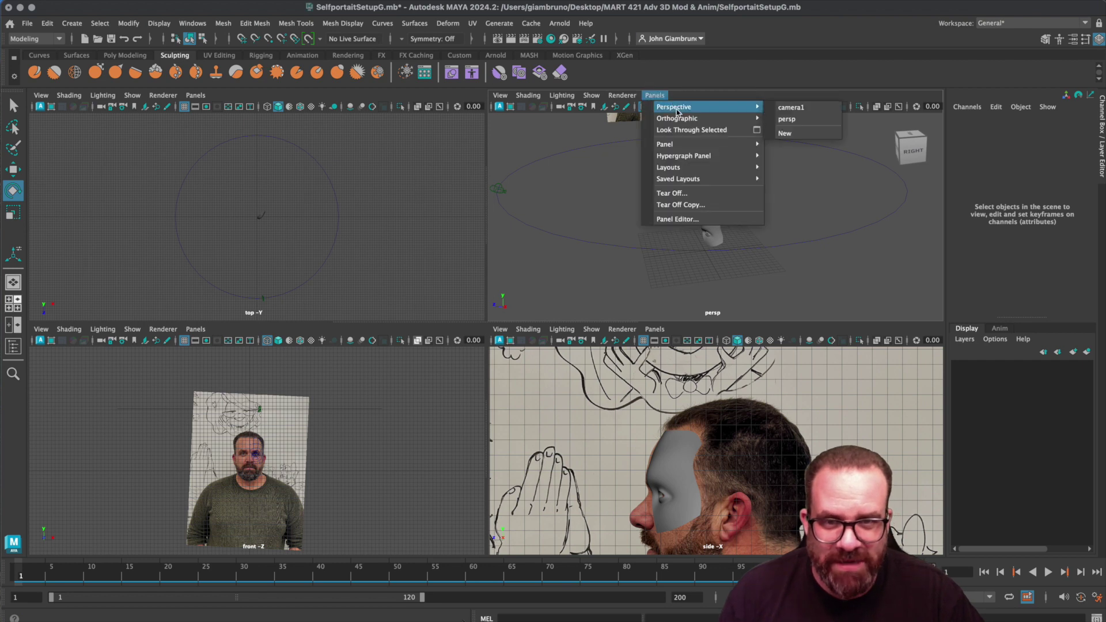
pyautogui.press('space')
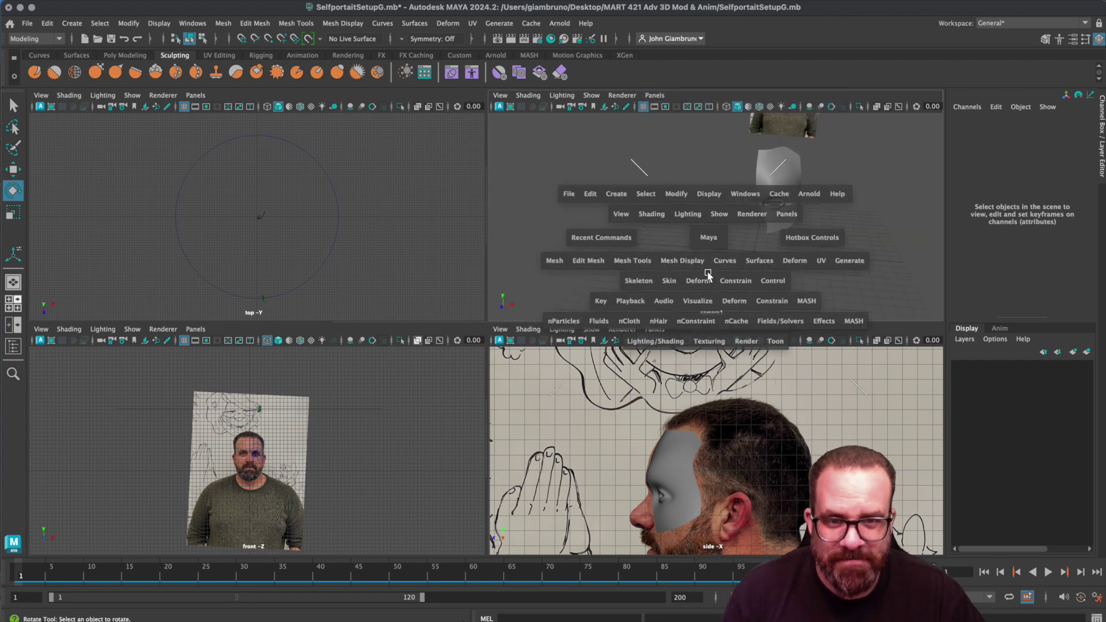
pyautogui.click(1048, 574)
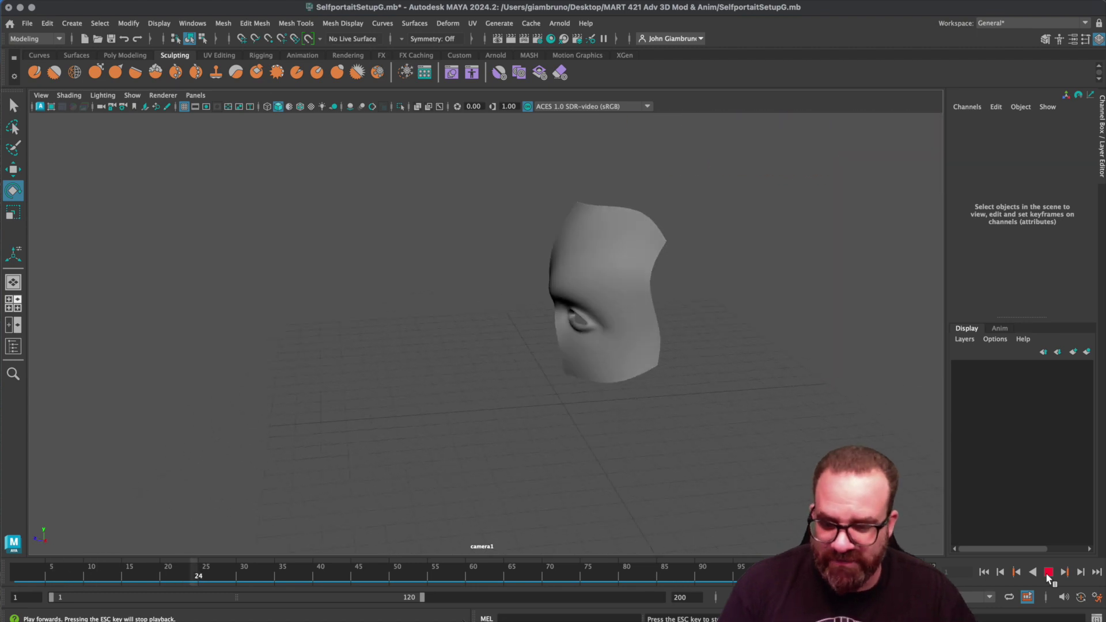
pyautogui.click(1048, 573)
# - Configure the playblast with H.264 encoding, a scale of 0.75 and saving to file enabled
pyautogui.rightClick(1048, 576)
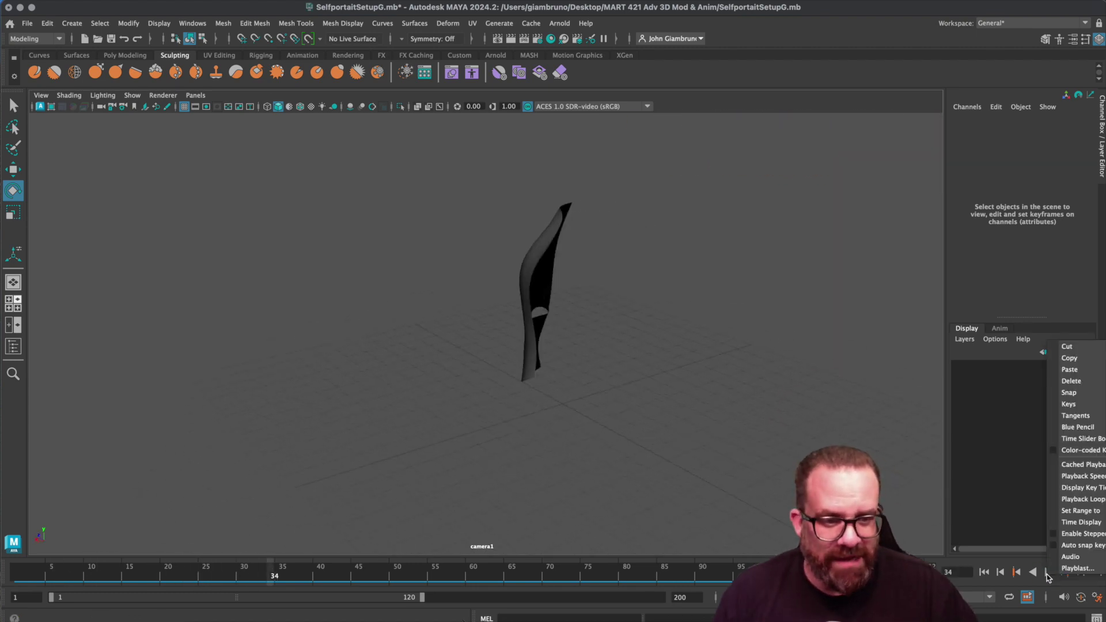
pyautogui.click(1077, 569)
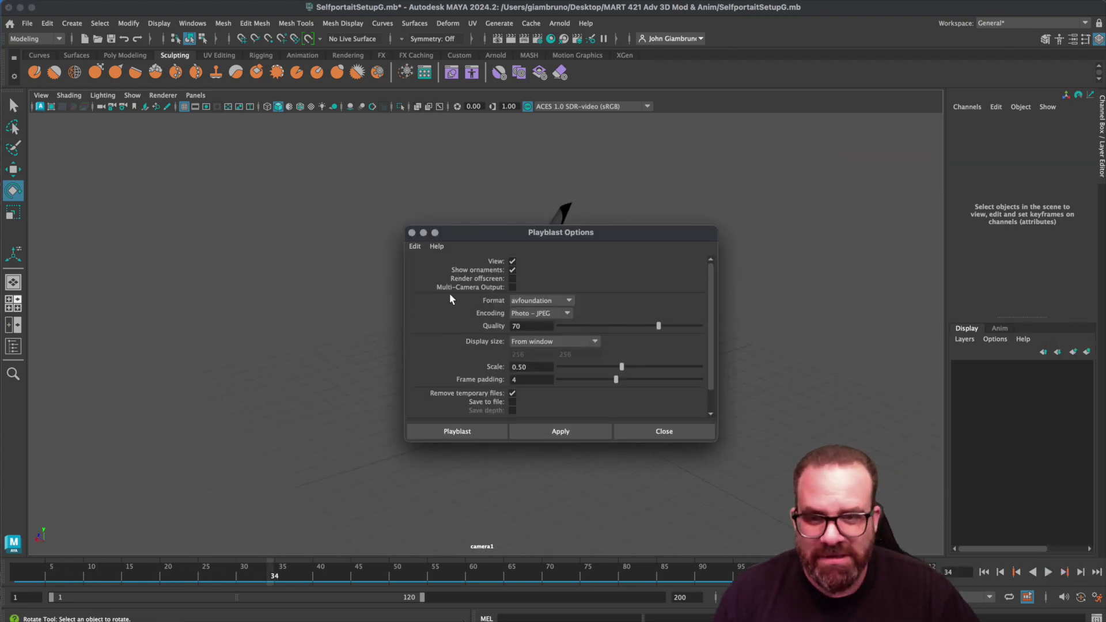
pyautogui.click(551, 314)
pyautogui.click(544, 340)
pyautogui.click(513, 393)
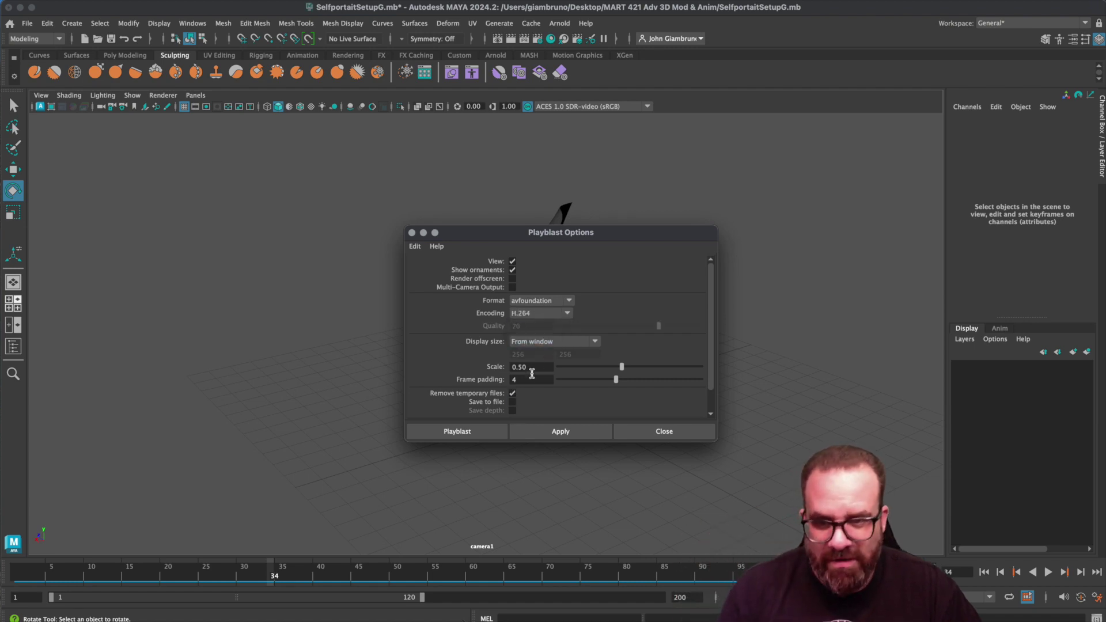
pyautogui.moveTo(539, 367); pyautogui.dragTo(459, 369)
pyautogui.write('.75')
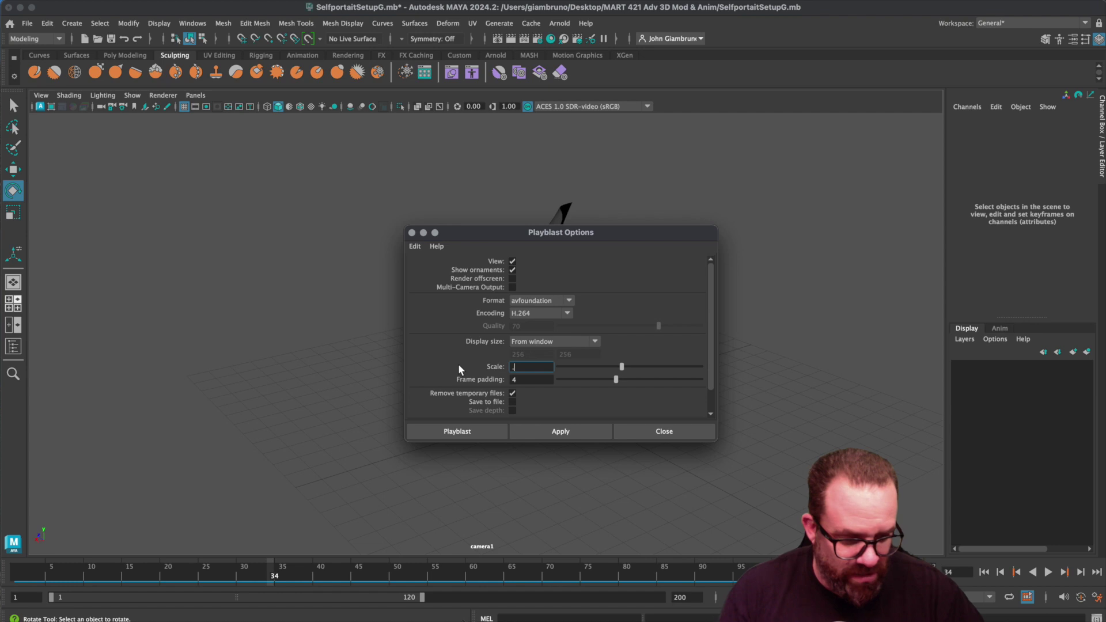
pyautogui.click(512, 402)
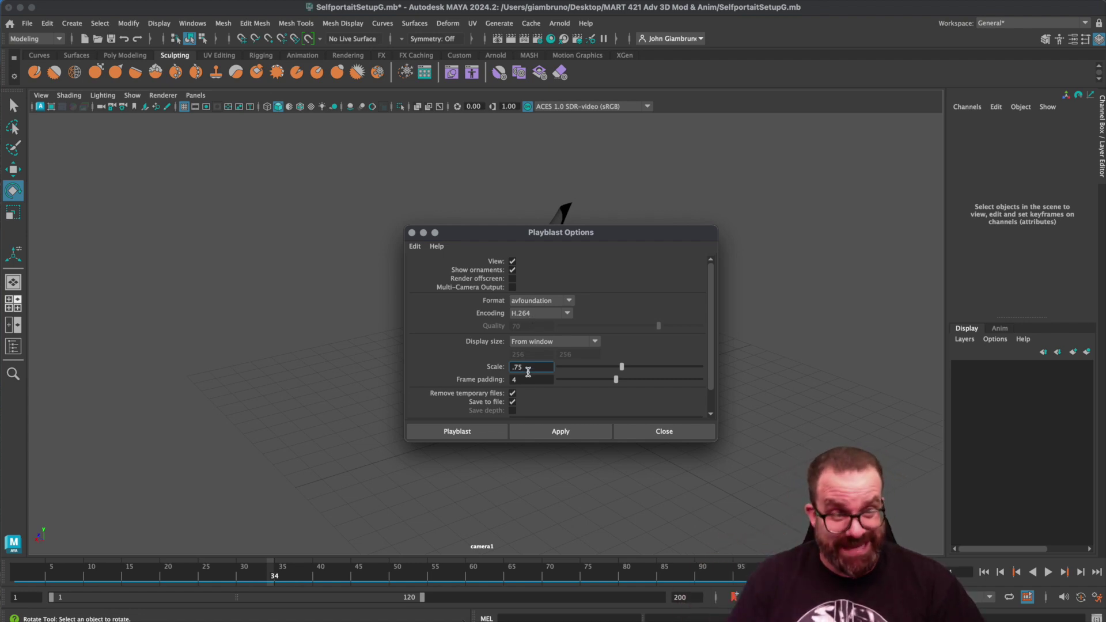
# - Set the playblast's movie file to 421_SelfPortrait1Eye_lastname on the Desktop, create the playblast, and return to the Maya scene
pyautogui.scroll(-2, 507, 397)
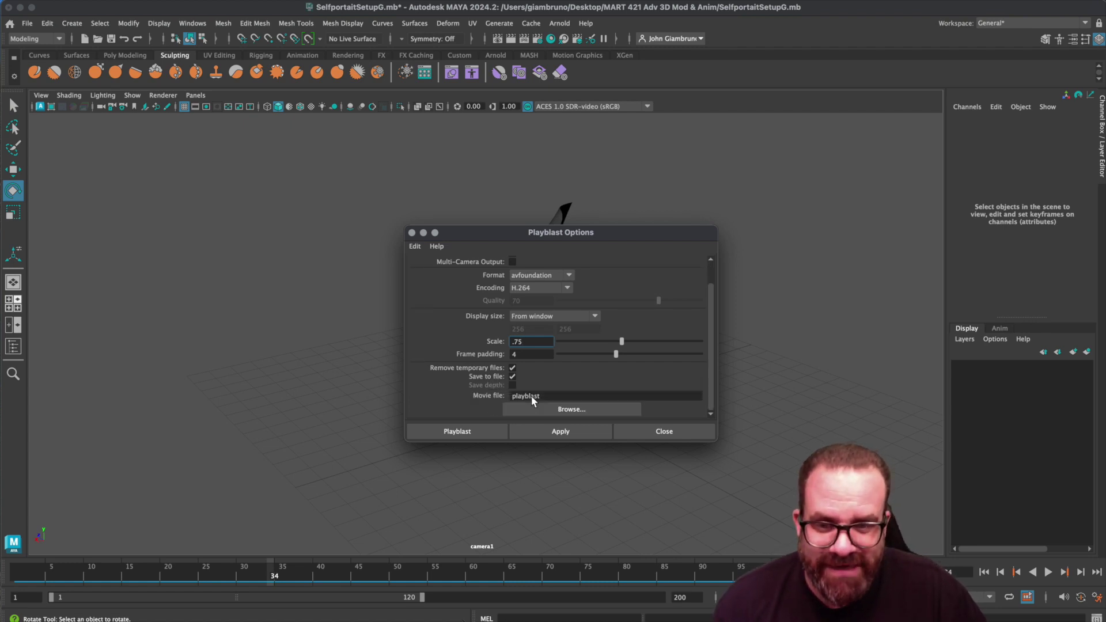
pyautogui.scroll(2, 565, 361)
pyautogui.moveTo(613, 240); pyautogui.dragTo(408, 149)
pyautogui.moveTo(512, 349); pyautogui.dragTo(653, 397)
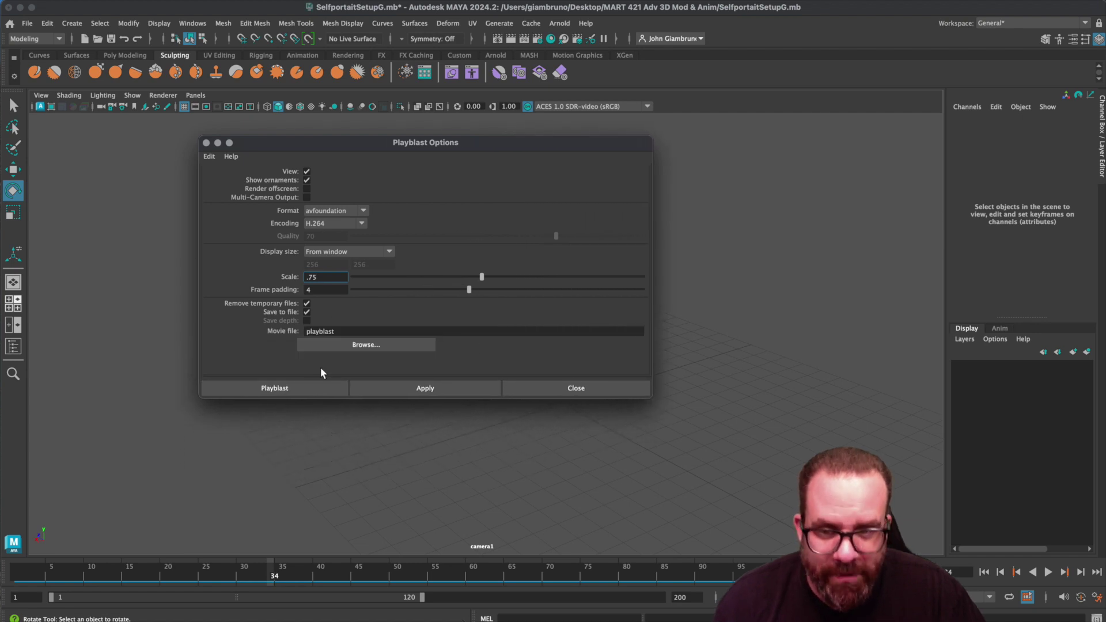
pyautogui.click(357, 345)
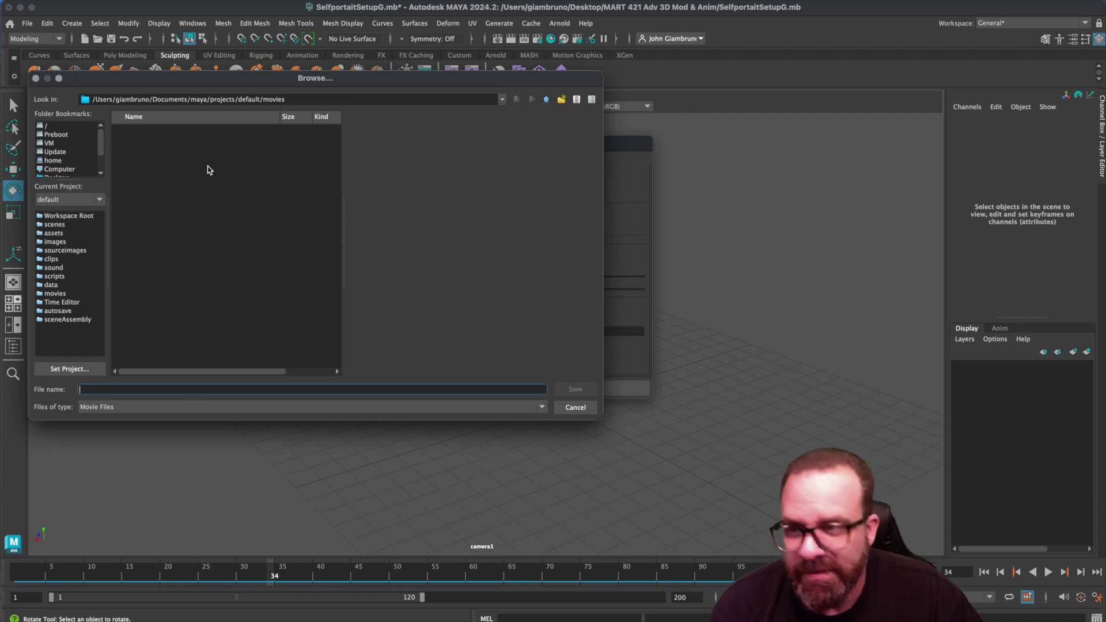
pyautogui.click(51, 152)
pyautogui.click(101, 389)
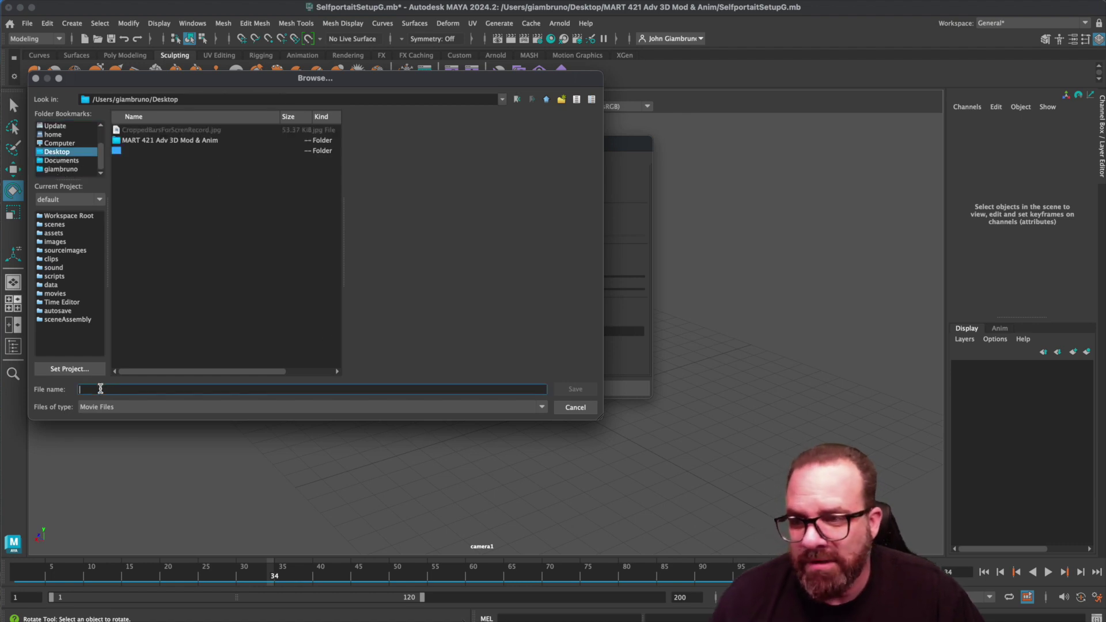
pyautogui.write('421_SelfPortrait1Eye_lastname')
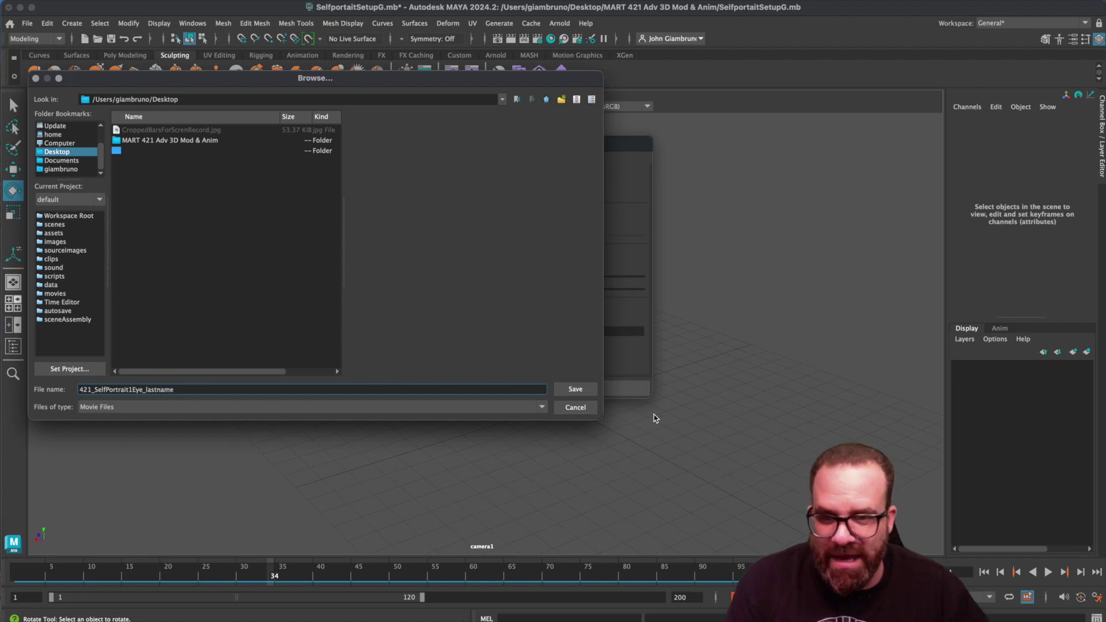
pyautogui.click(575, 389)
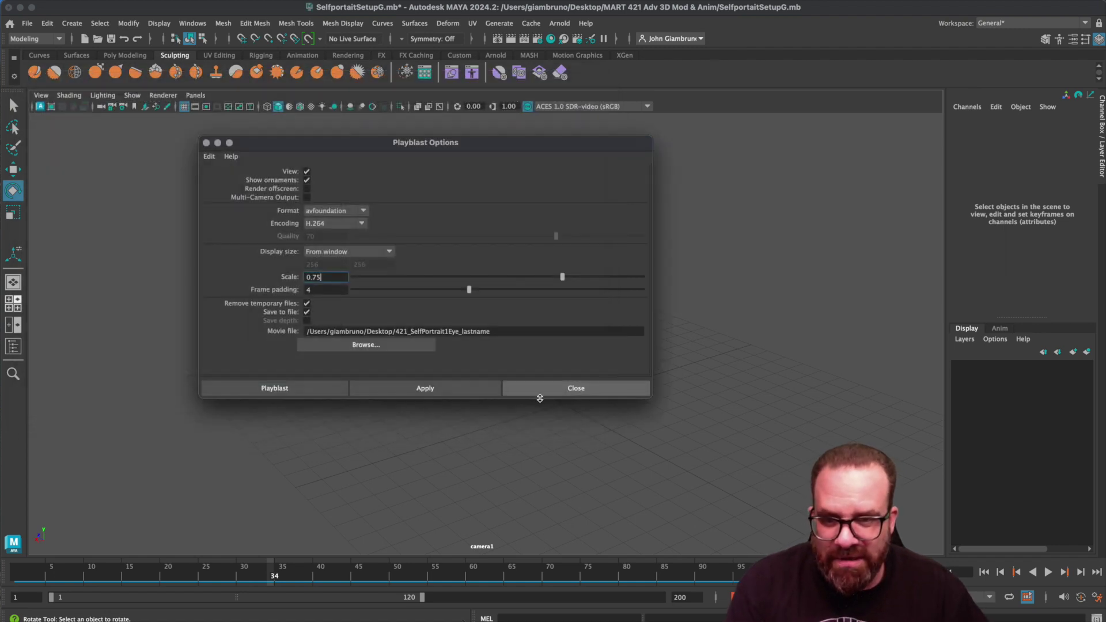
pyautogui.click(292, 395)
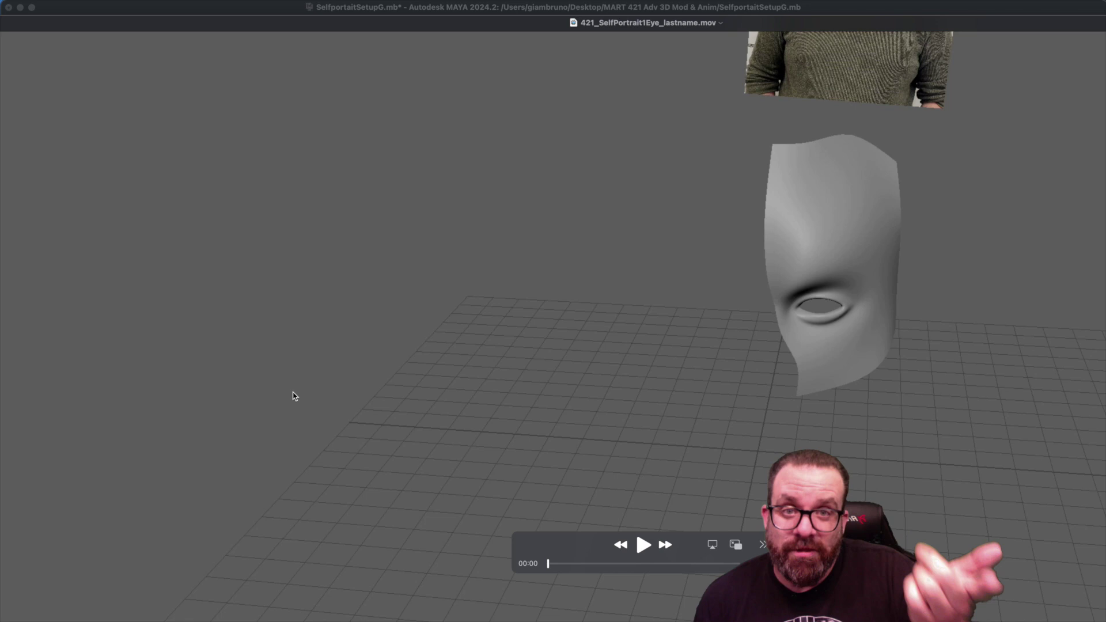
pyautogui.click(248, 8)
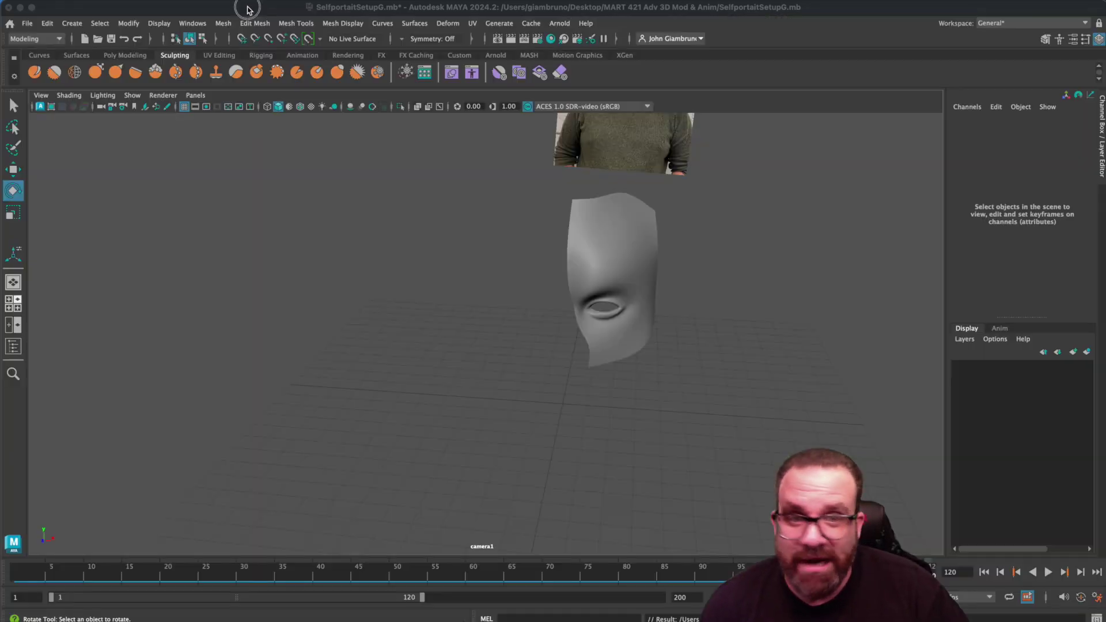